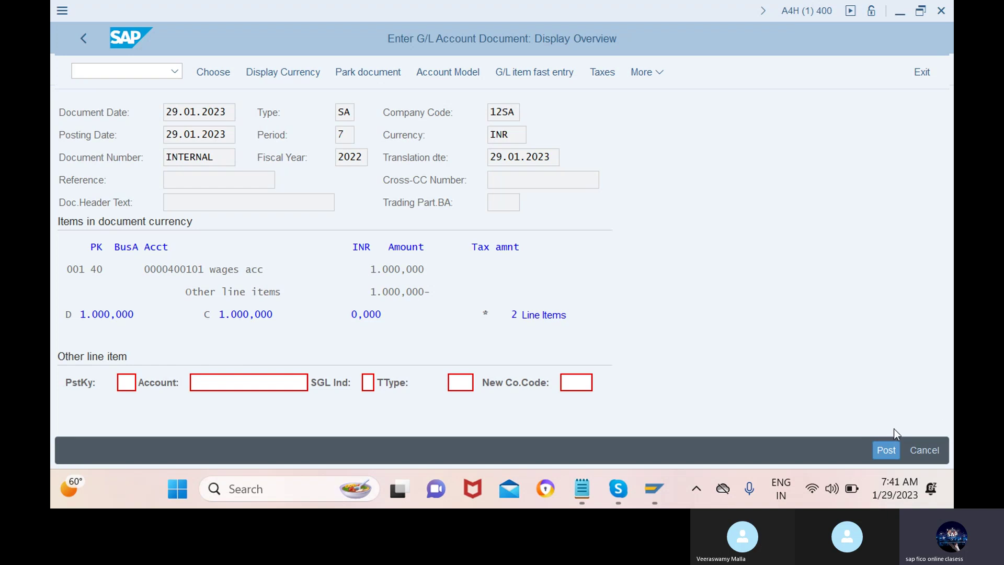
- Try to post the G/L account document, simulate it, and try posting it again
click(887, 449)
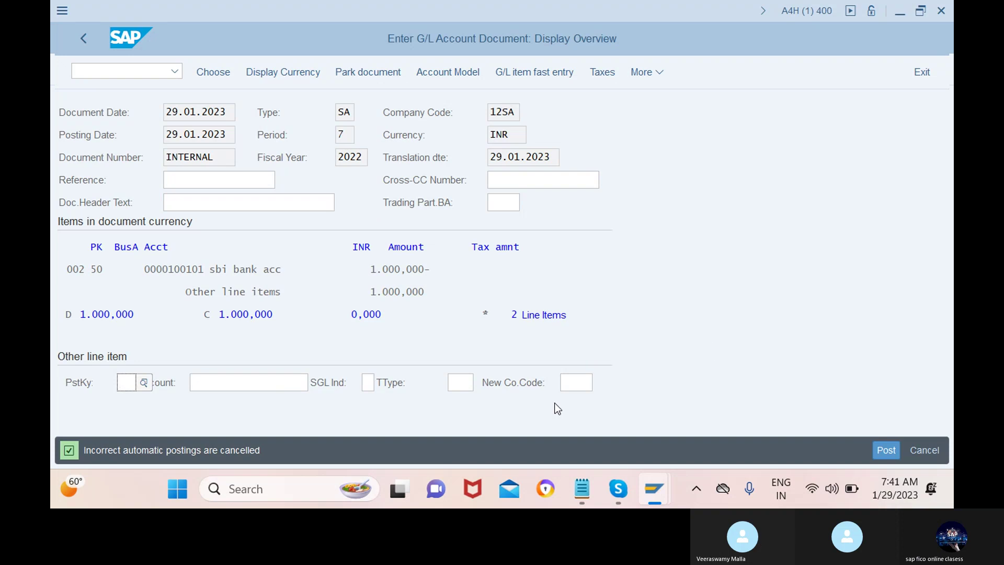
click(68, 453)
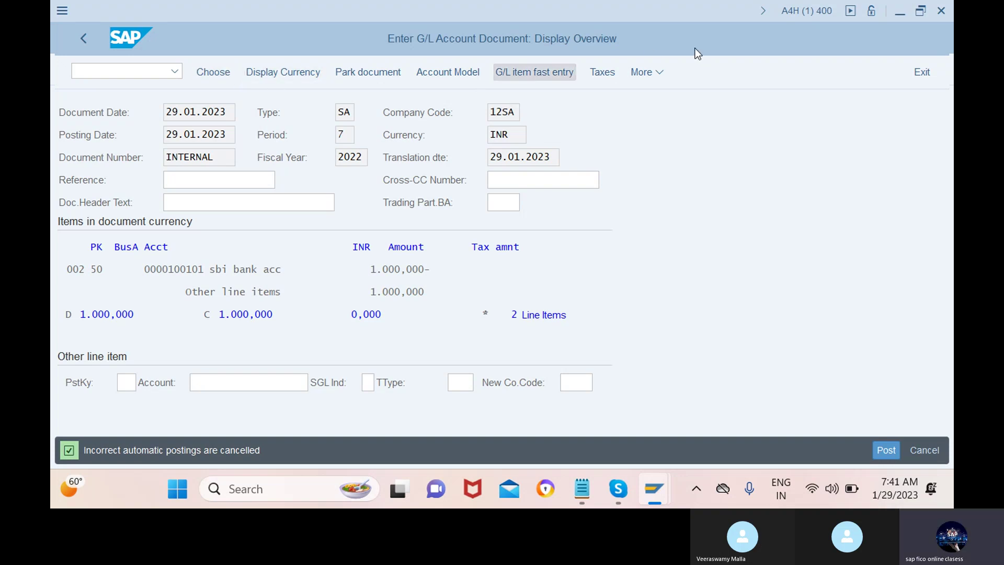
click(648, 72)
mouse_move(658, 98)
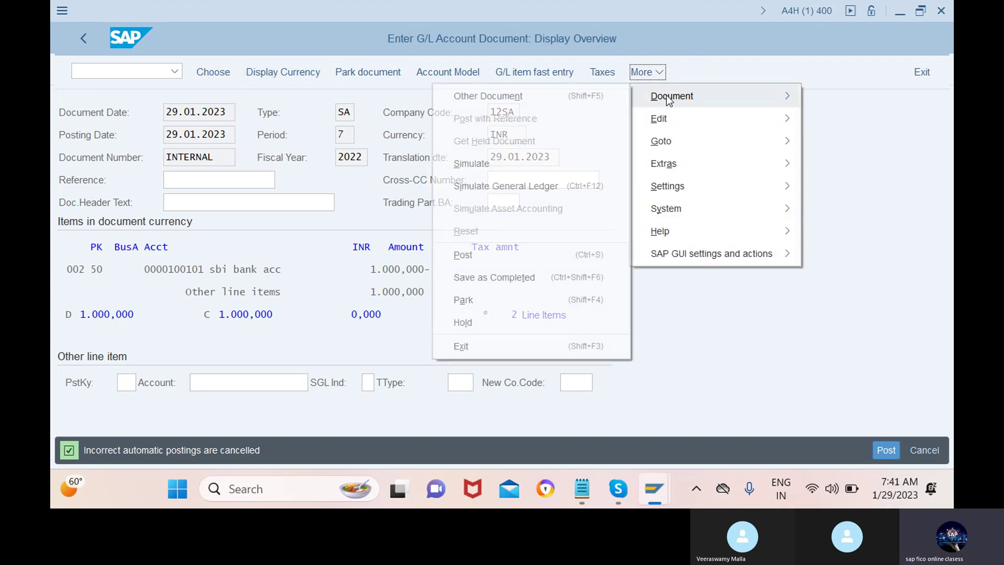
click(510, 165)
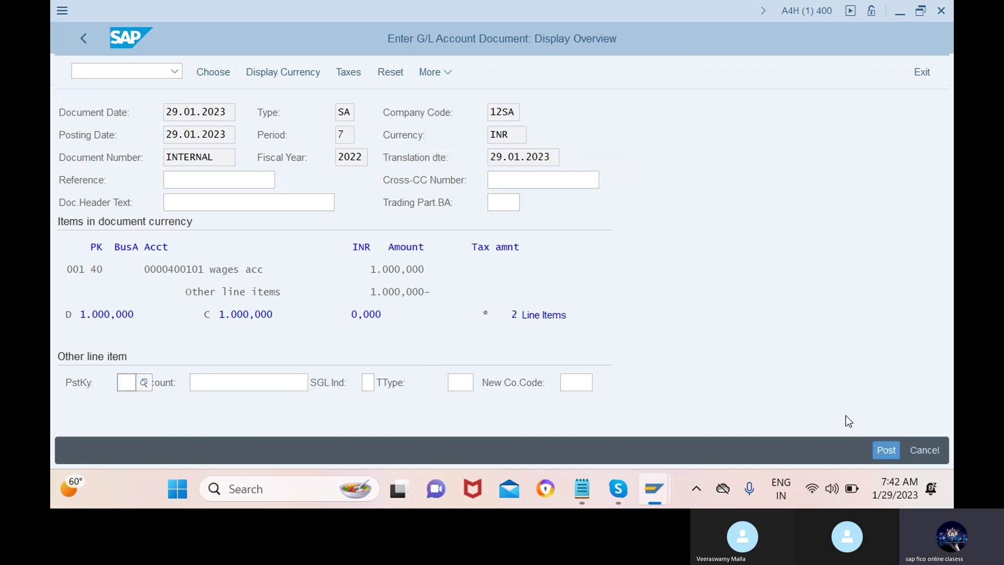
click(882, 452)
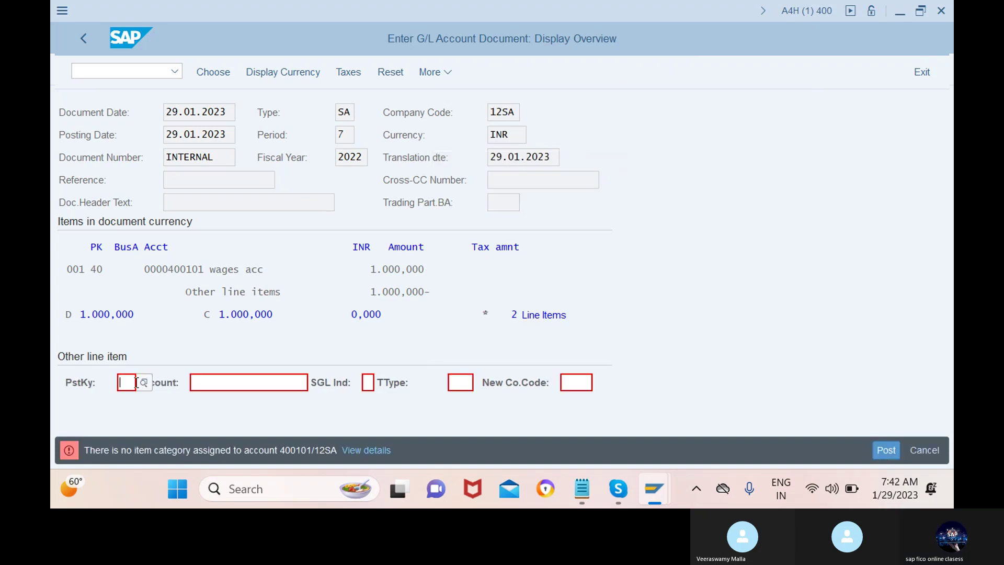
- From the posting error's details, open Classify G/L Accounts for Document Splitting for chart of accounts 12SA and start new entries
click(374, 448)
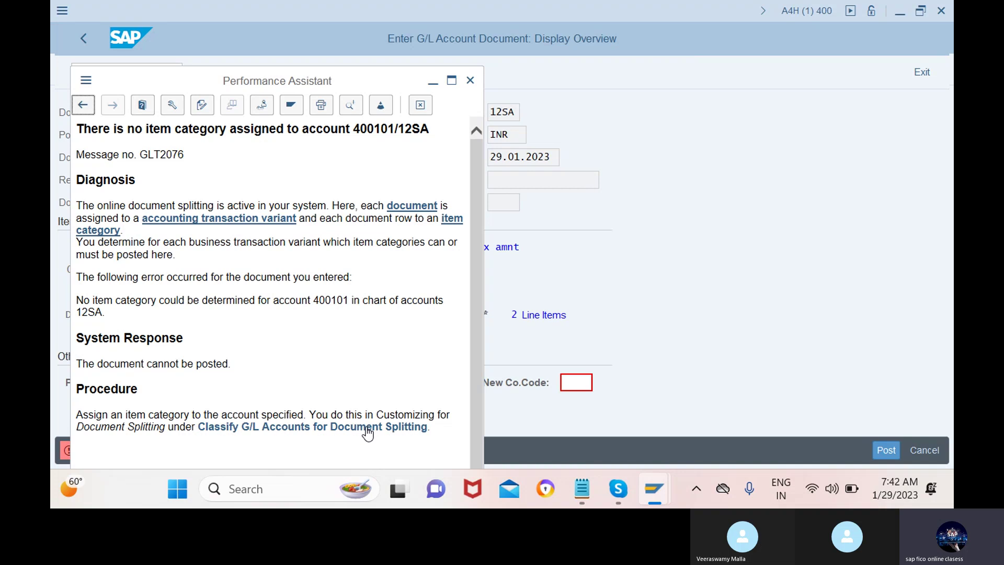
click(366, 427)
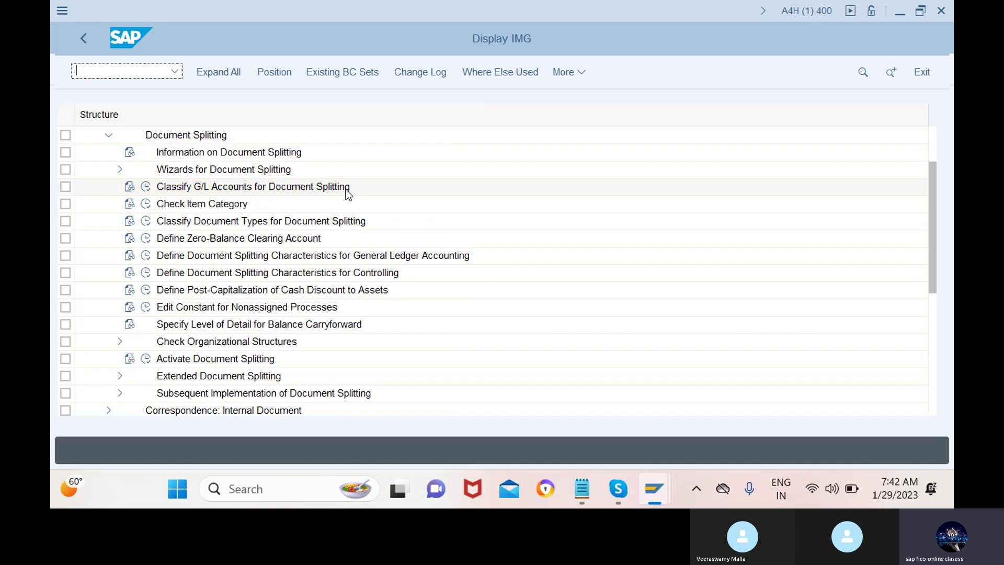
click(148, 189)
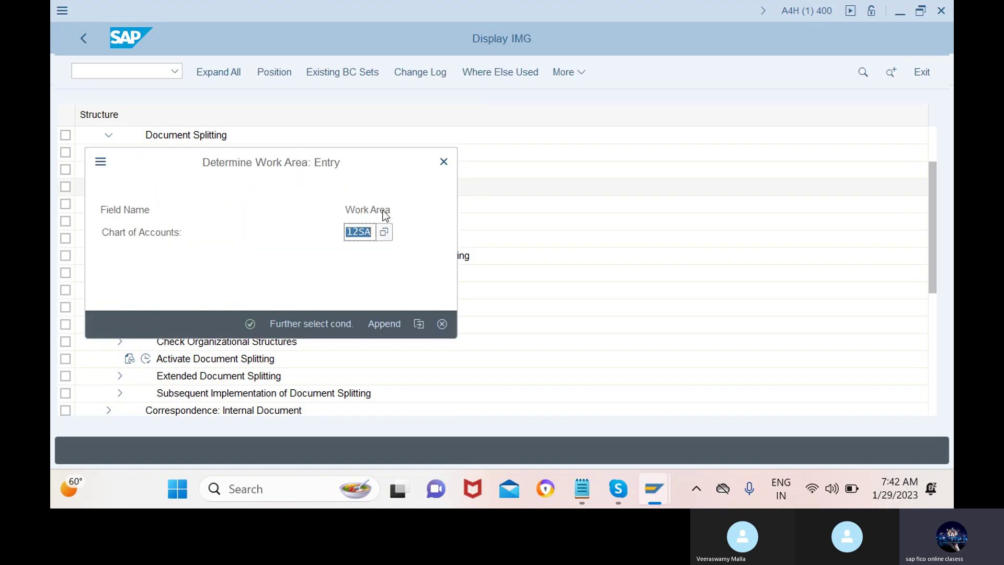
click(250, 324)
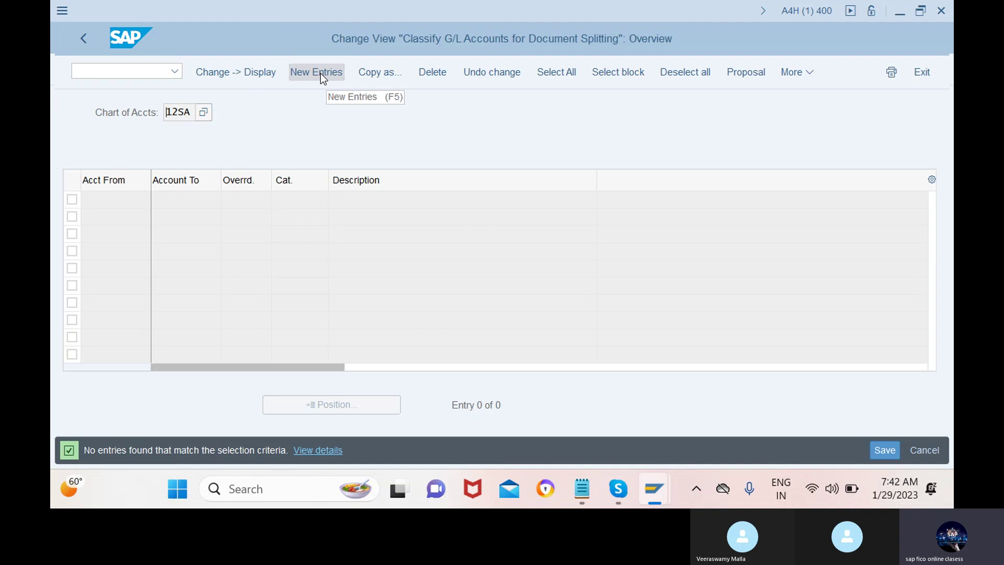
click(318, 72)
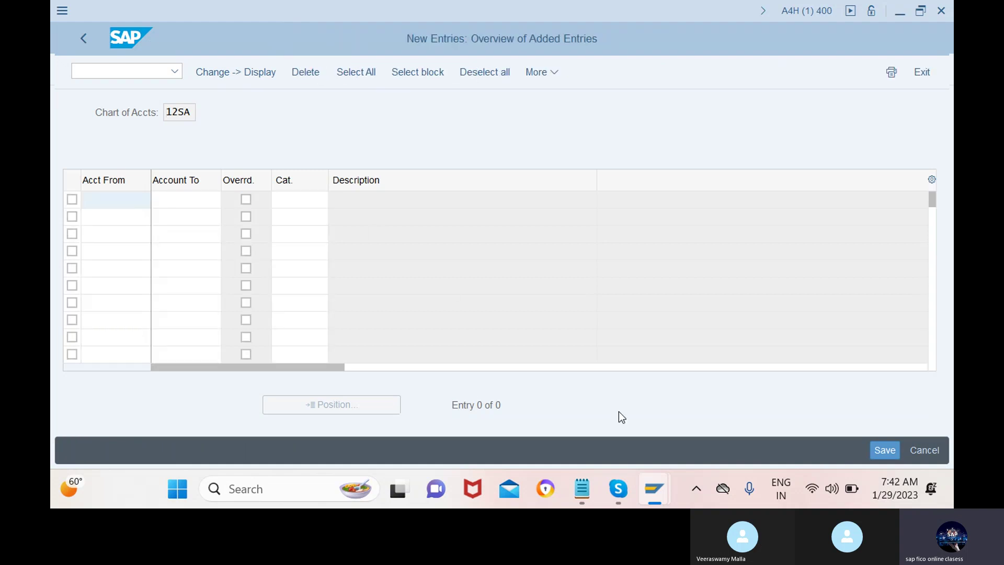
- Switch to the G/L Account Groups session and mark all account groups of chart of accounts 12SA, from CUAS to SECO
mouse_move(666, 494)
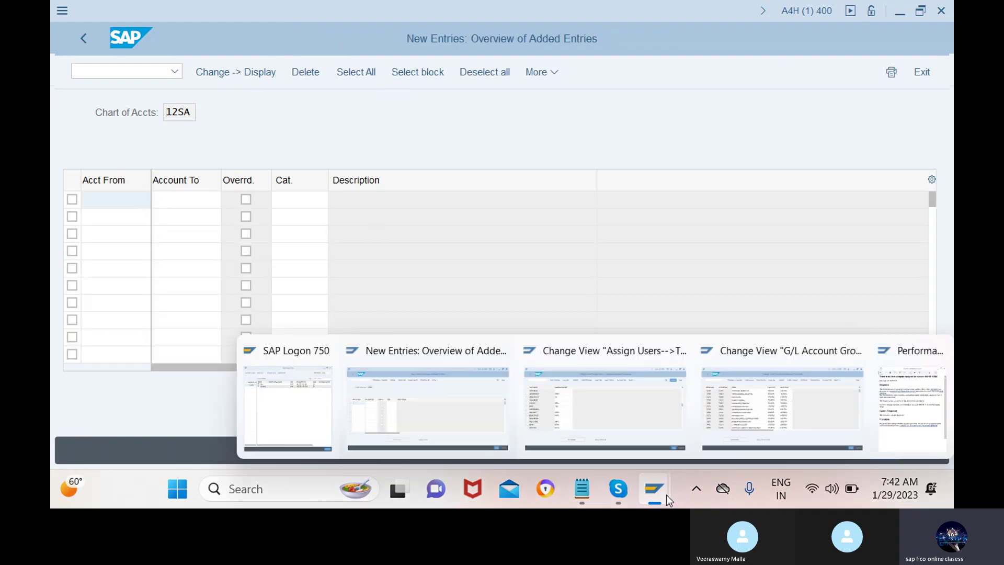
click(774, 413)
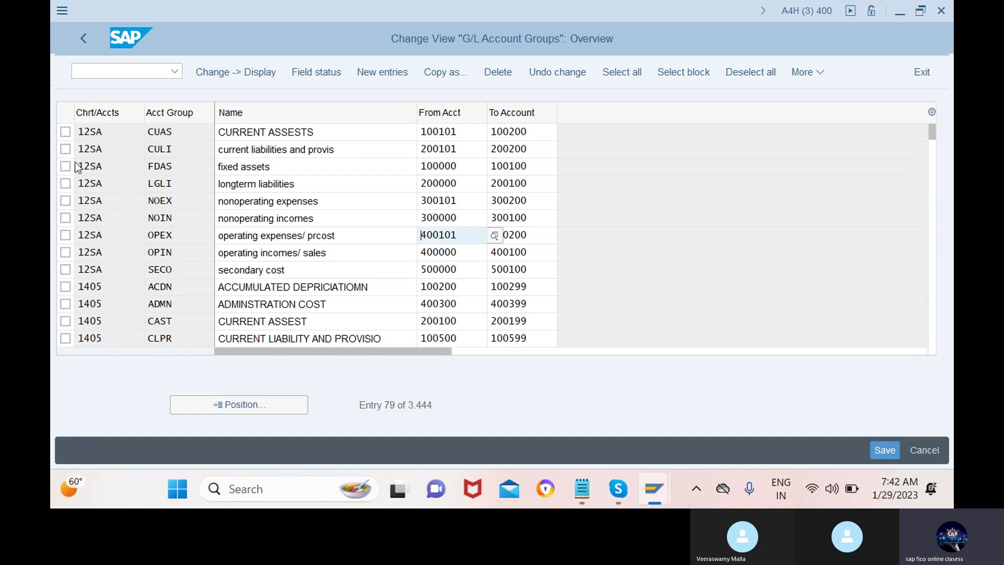
click(65, 132)
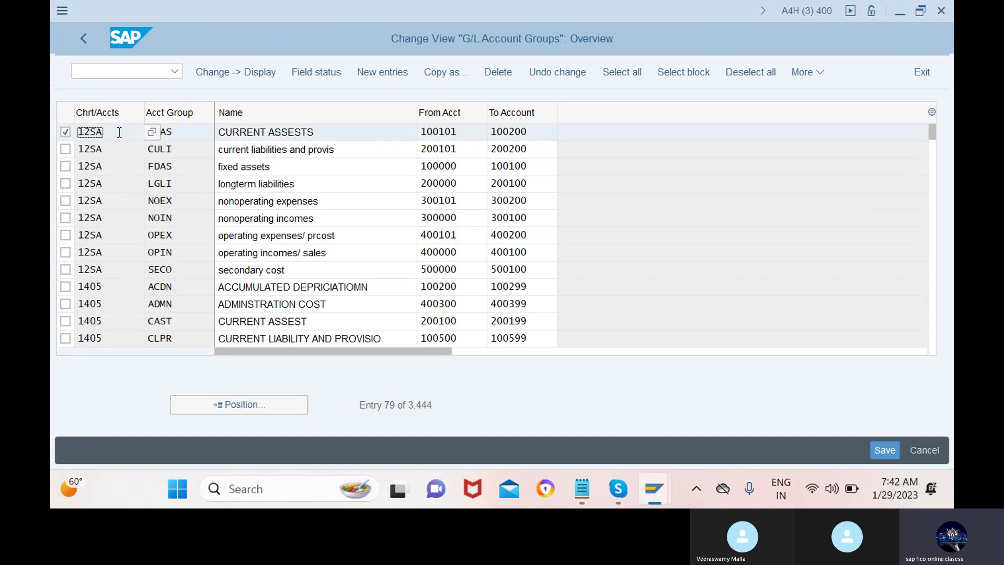
click(65, 149)
click(66, 166)
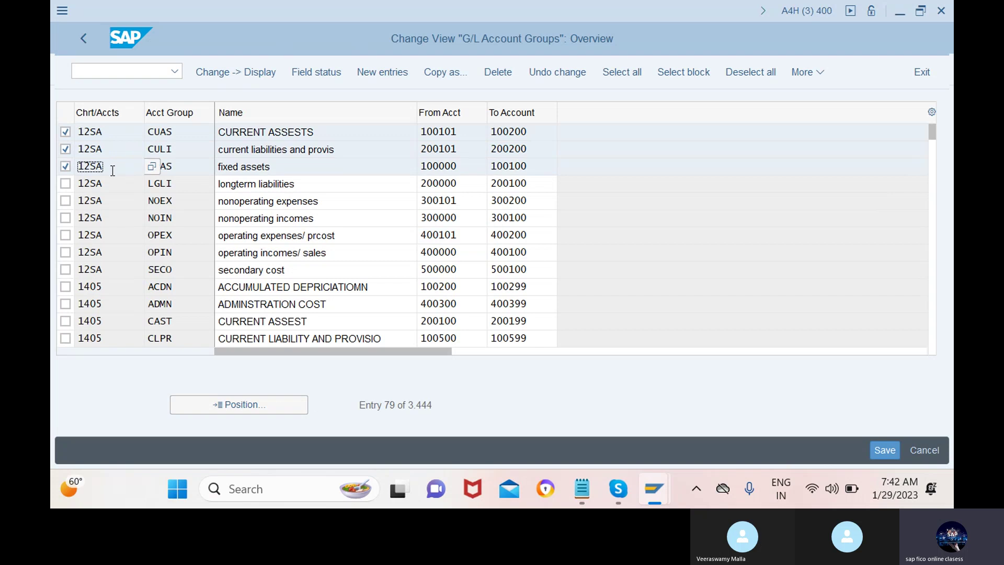
click(65, 184)
click(65, 201)
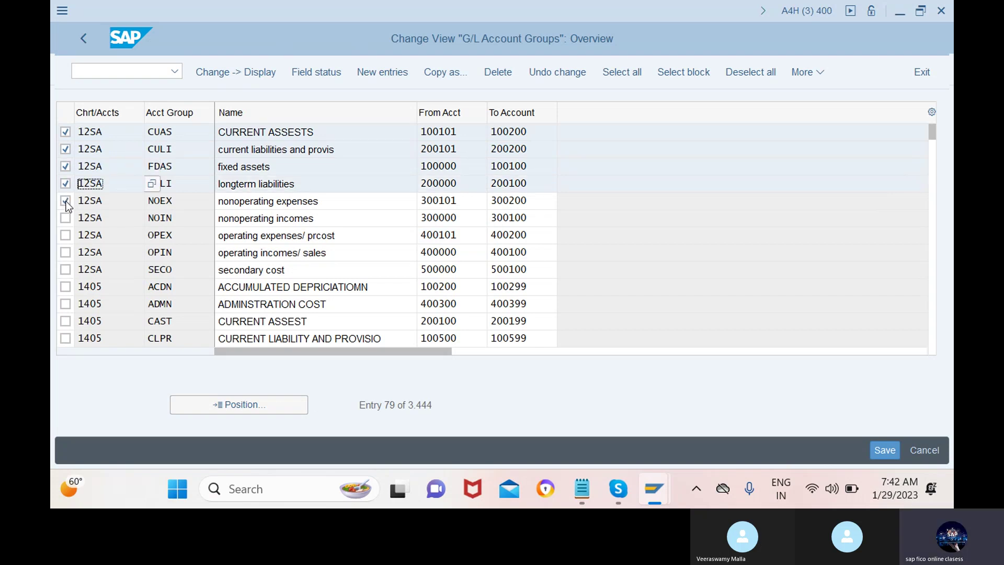
click(65, 218)
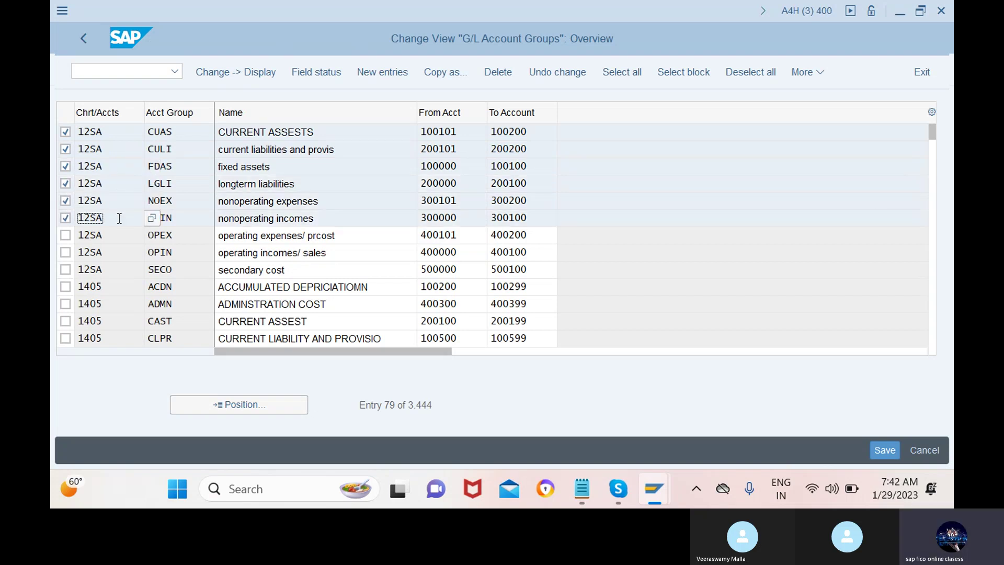
click(65, 235)
click(65, 252)
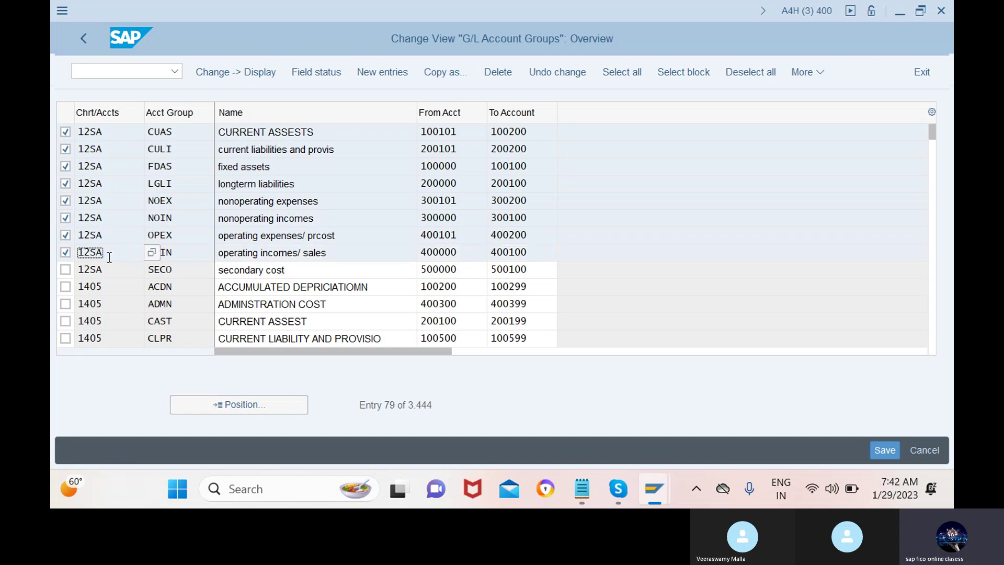
click(65, 269)
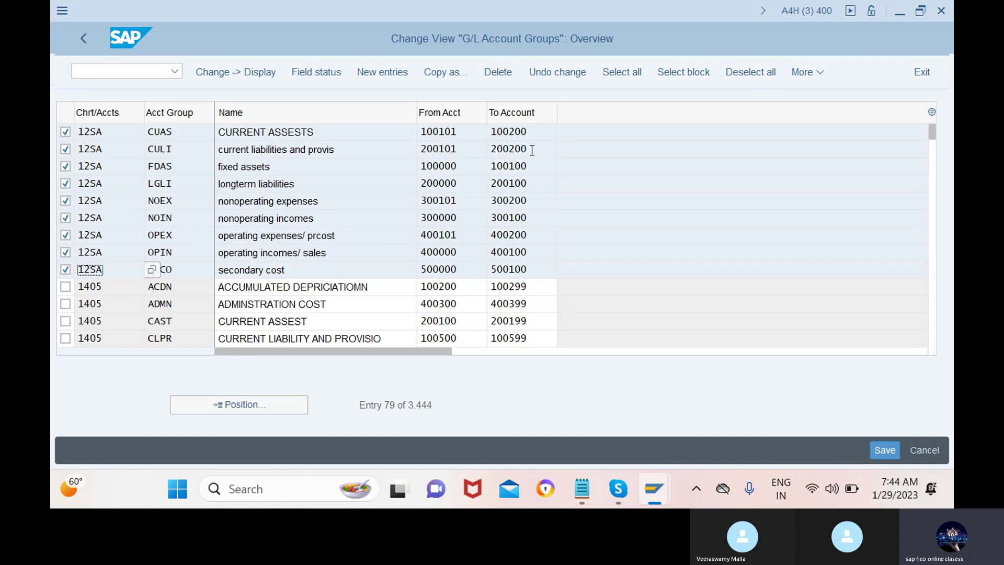
- Return to the new classification entries and look up the G/L accounts existing in chart of accounts 12SA
mouse_move(650, 492)
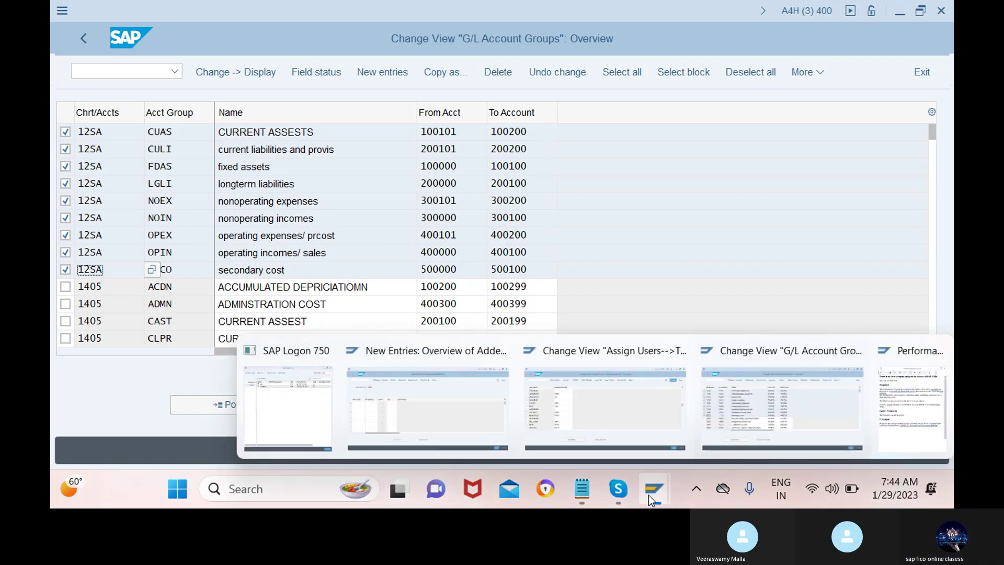
click(407, 401)
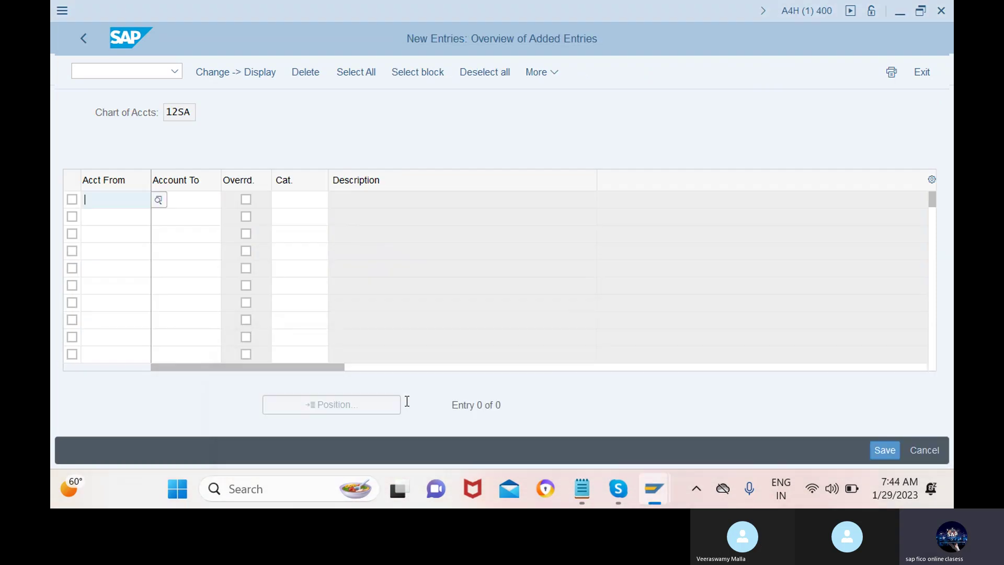
click(159, 200)
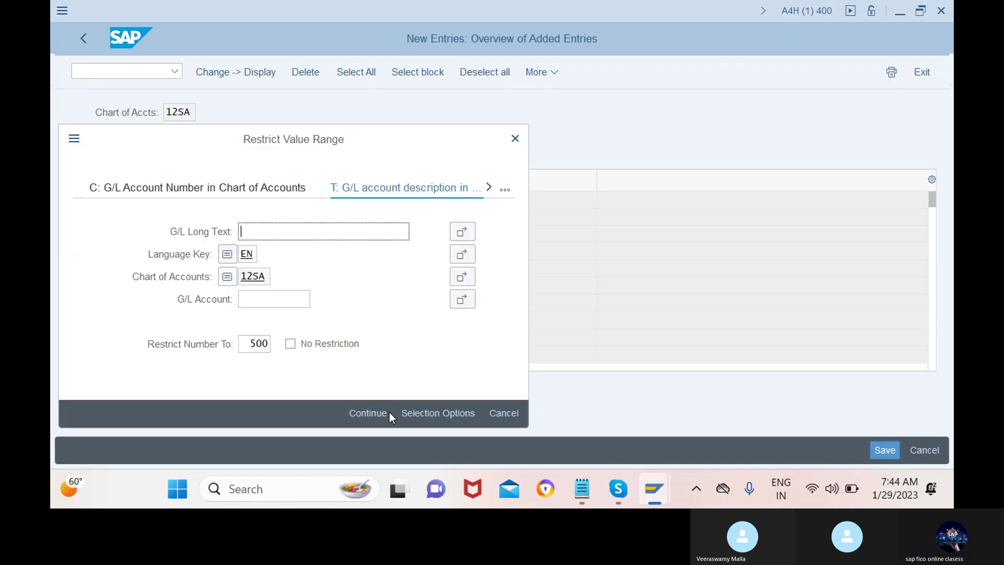
click(368, 413)
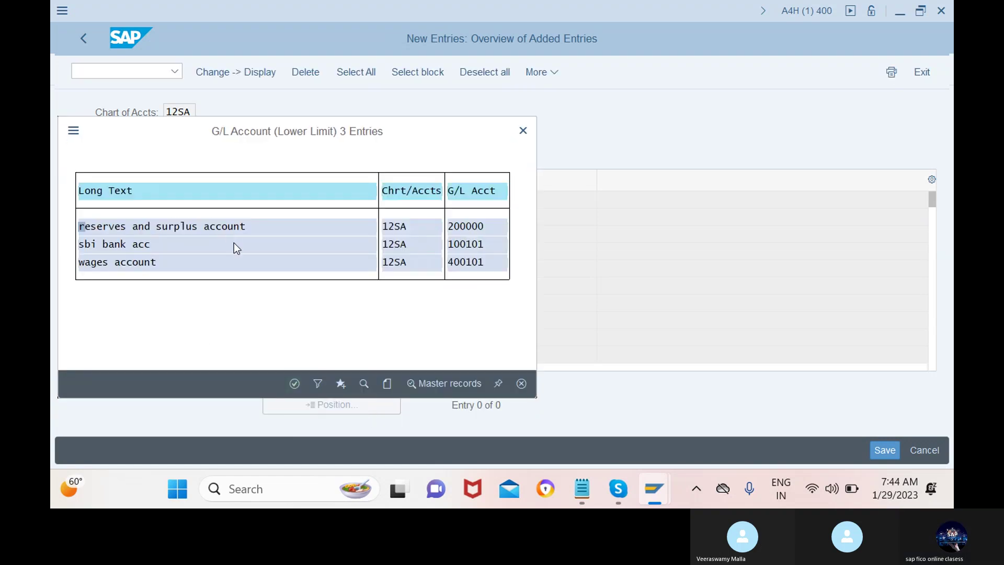
click(523, 131)
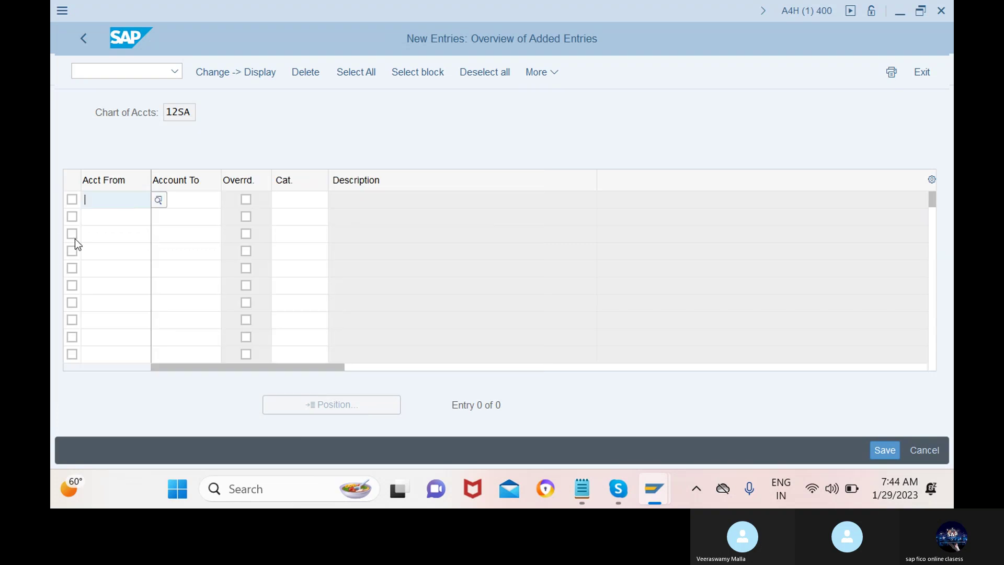
- Enter the account range 100000 to 200200 in the first new entry, checking the range limits in the G/L Account Groups overview
text(1)
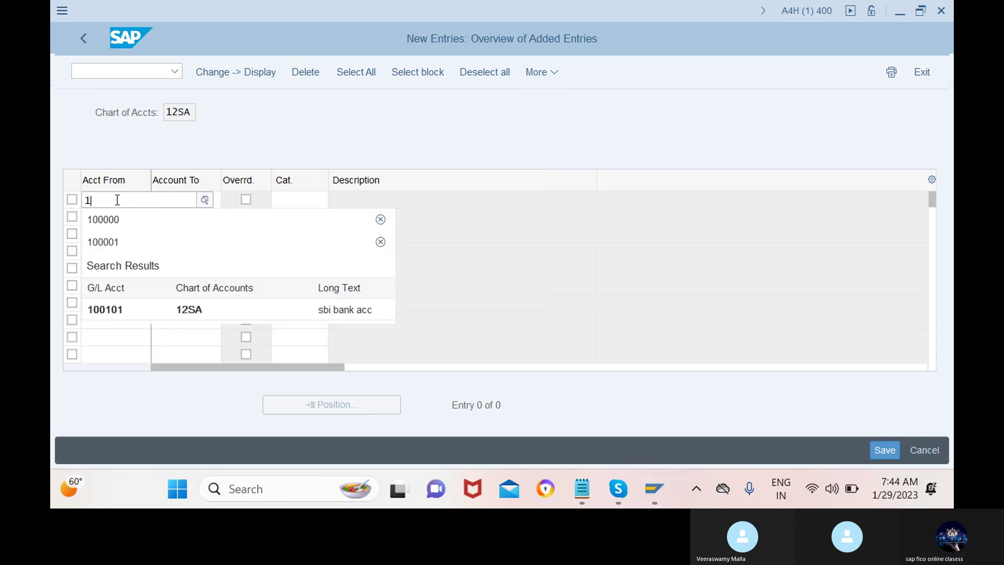
click(119, 217)
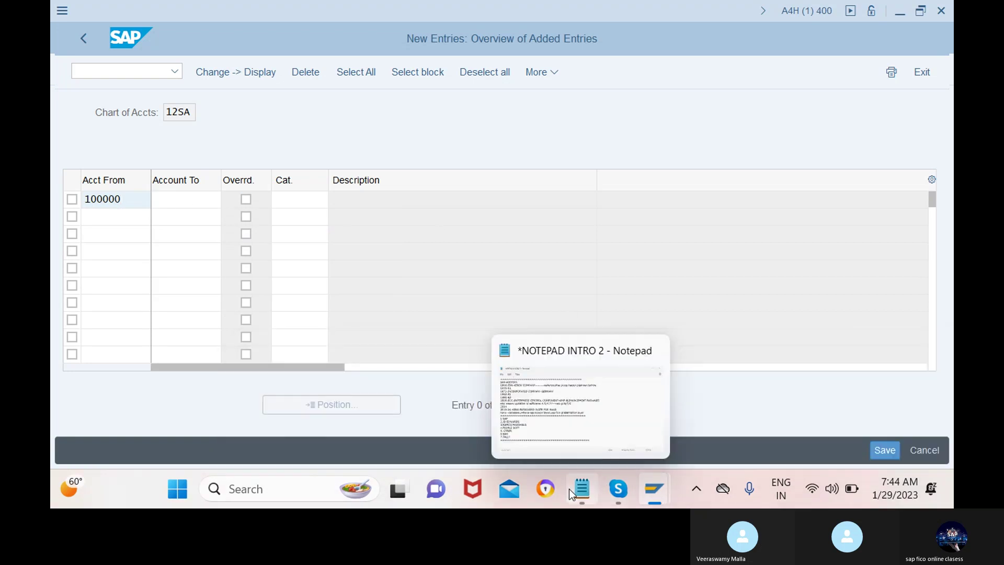
mouse_move(647, 482)
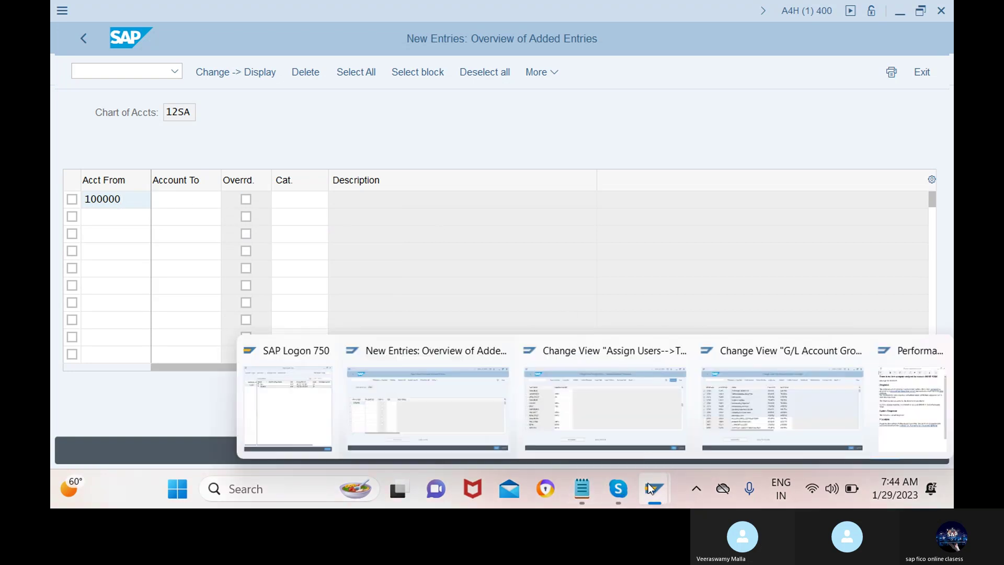
click(720, 389)
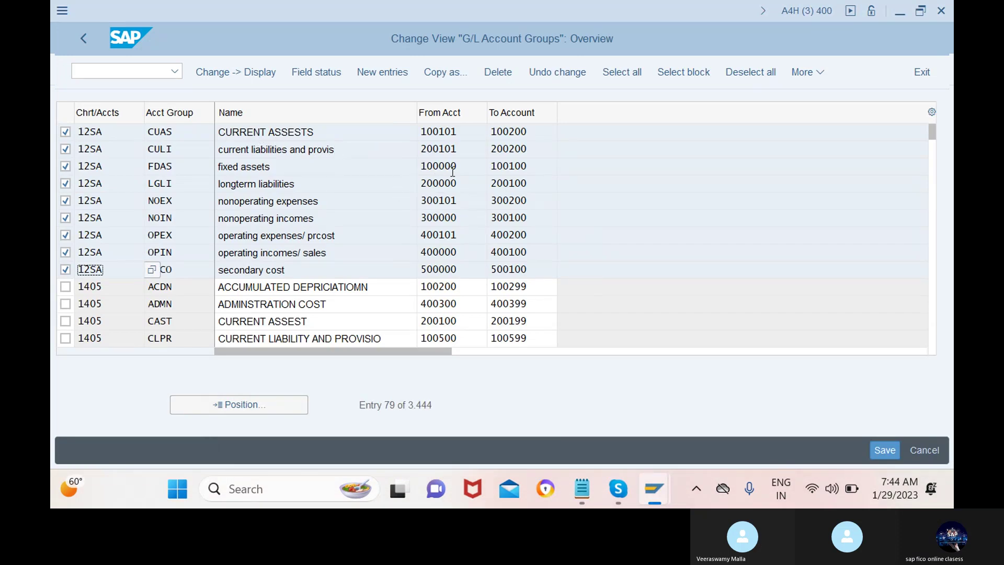
drag(527, 151, 481, 149)
click(479, 149)
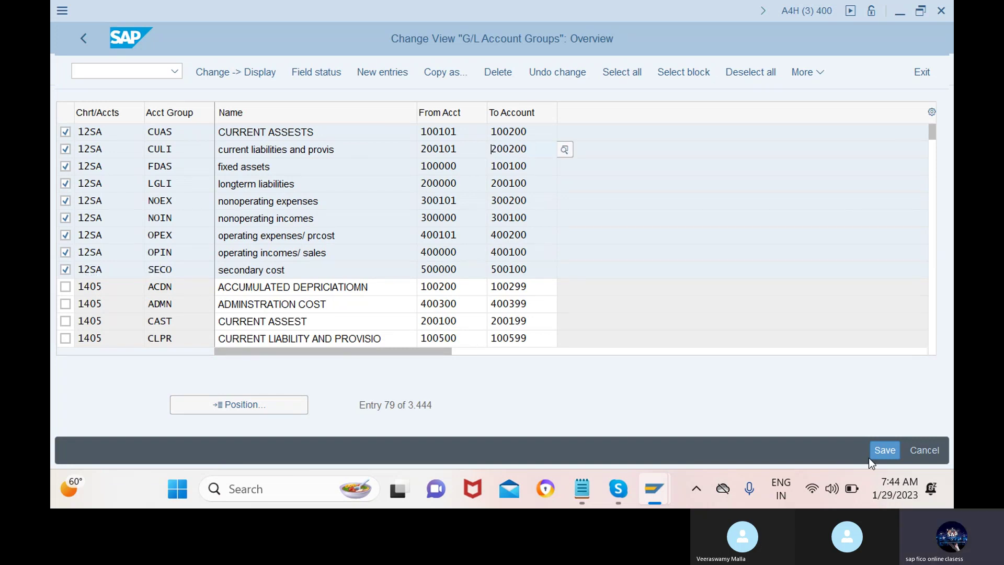
mouse_move(654, 473)
click(443, 425)
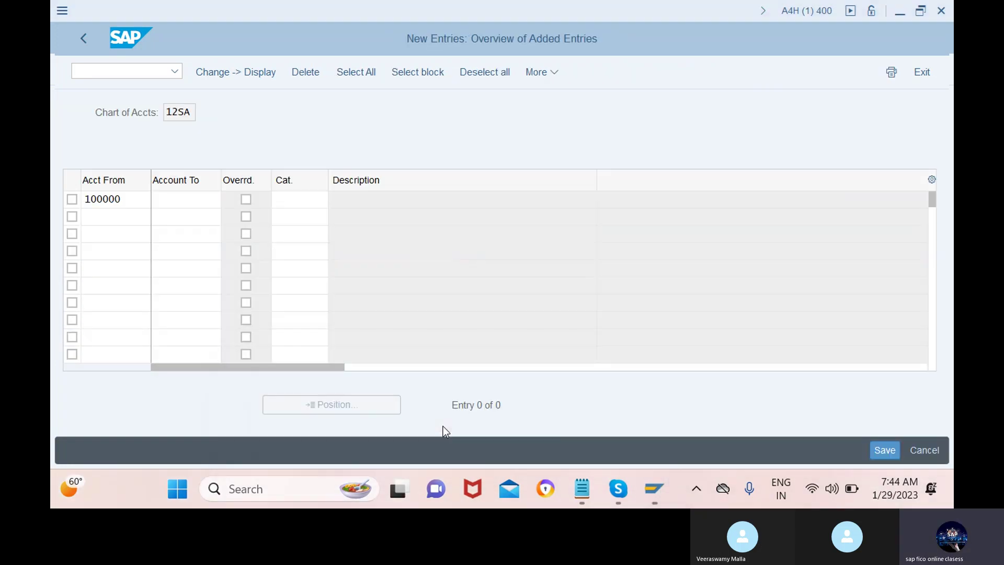
click(195, 200)
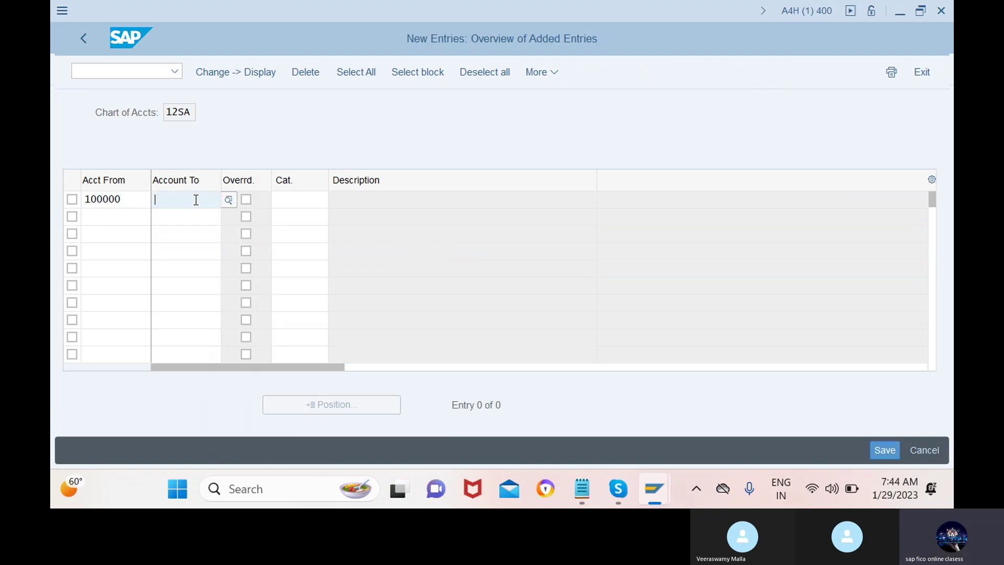
text(200200)
- Assign item category 01000, Balance Sheet Account, to the first new entry
click(309, 199)
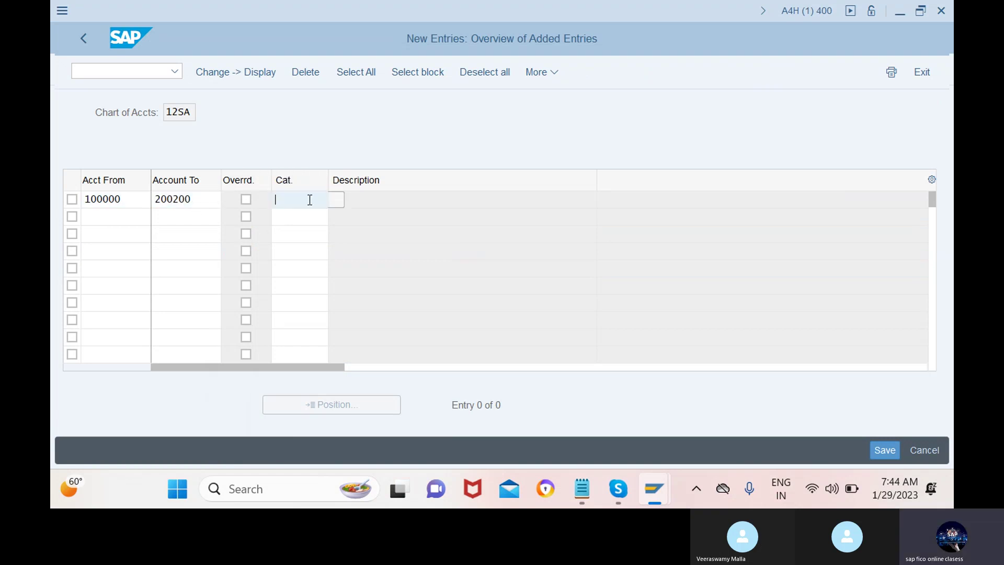
click(337, 200)
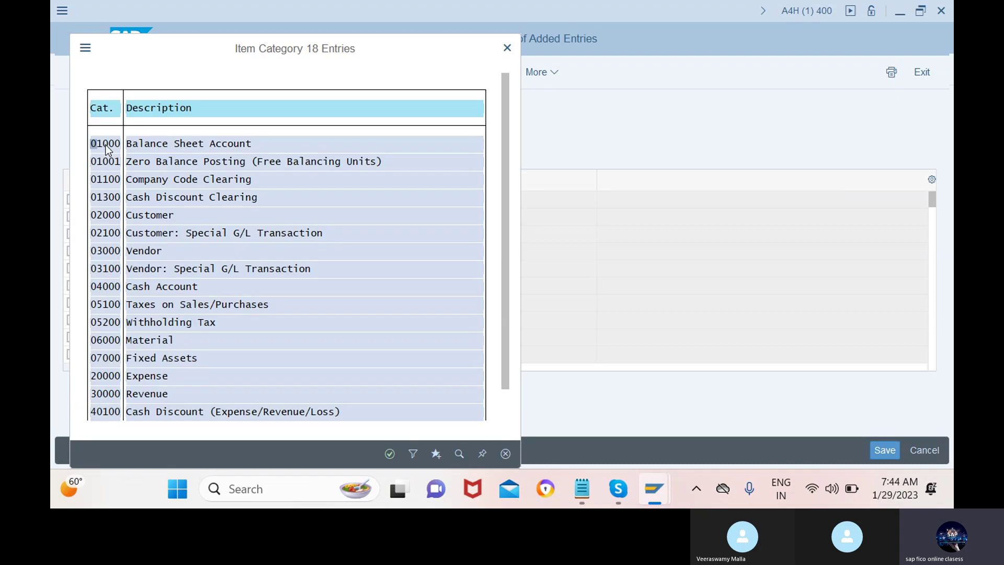
click(105, 145)
click(389, 453)
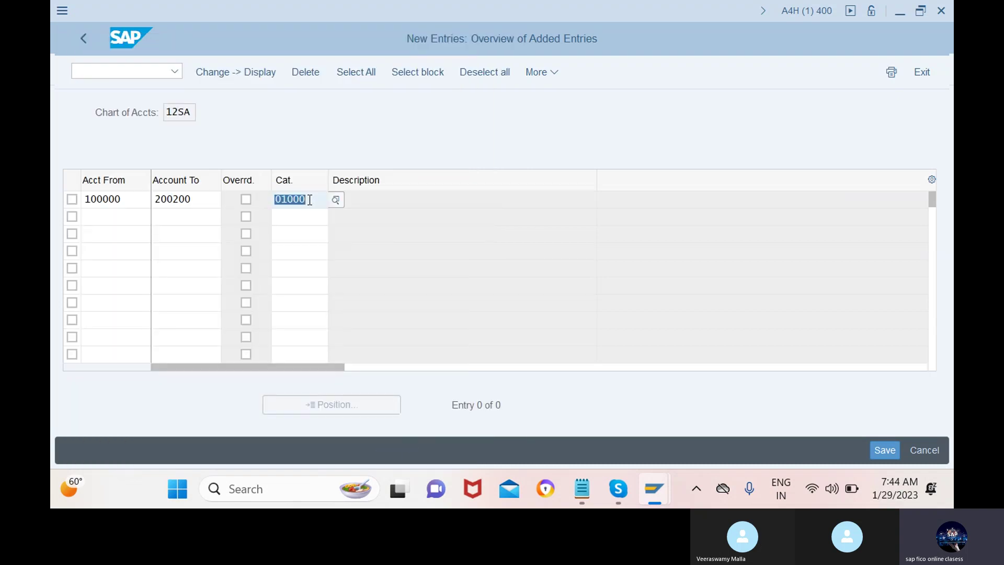
- Copy the operating expenses (OPEX) group's starting account 400101 from the G/L Account Groups overview into the second new entry as its starting account
mouse_move(629, 493)
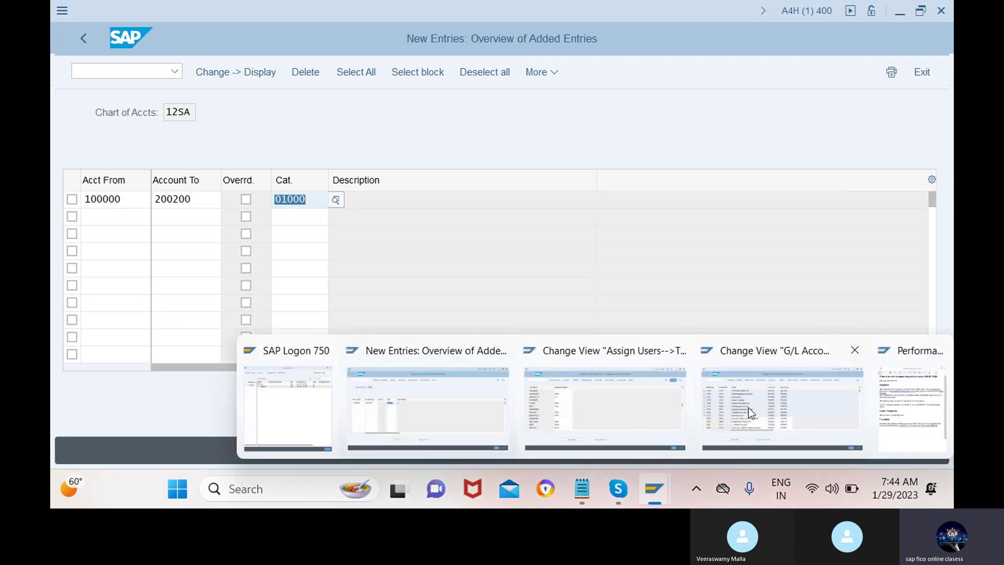
click(772, 412)
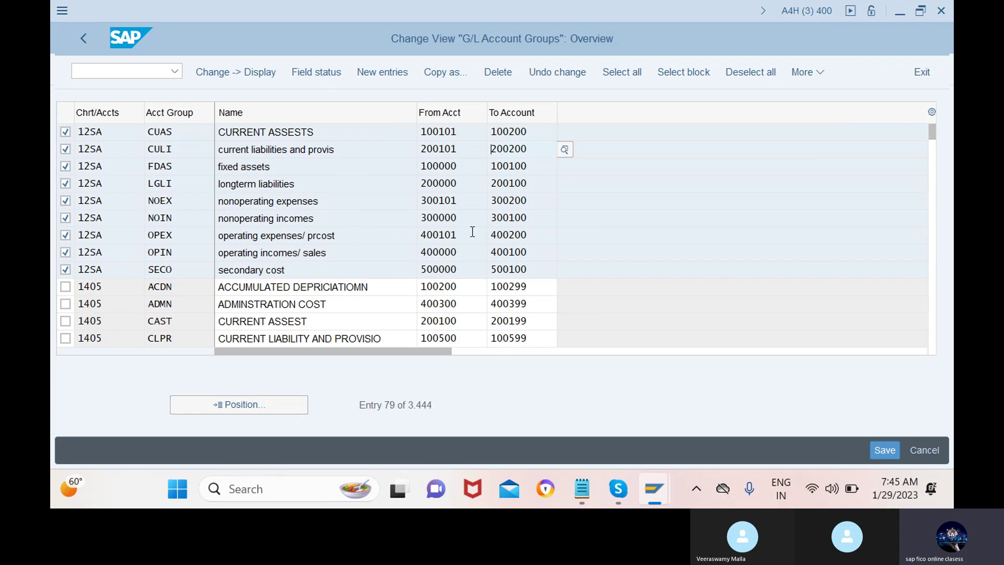
drag(460, 235, 416, 236)
key(ctrl+c)
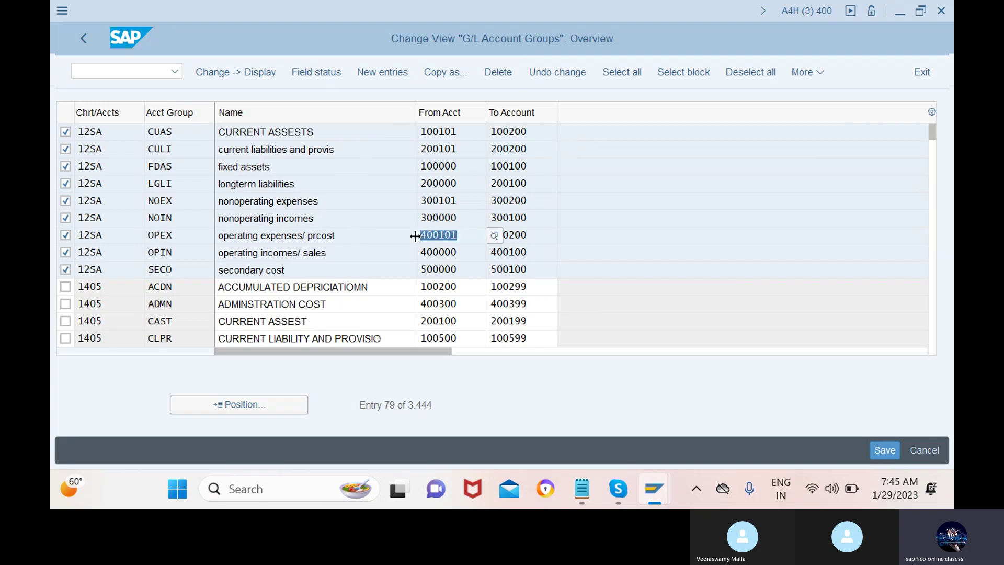
click(415, 236)
mouse_move(661, 486)
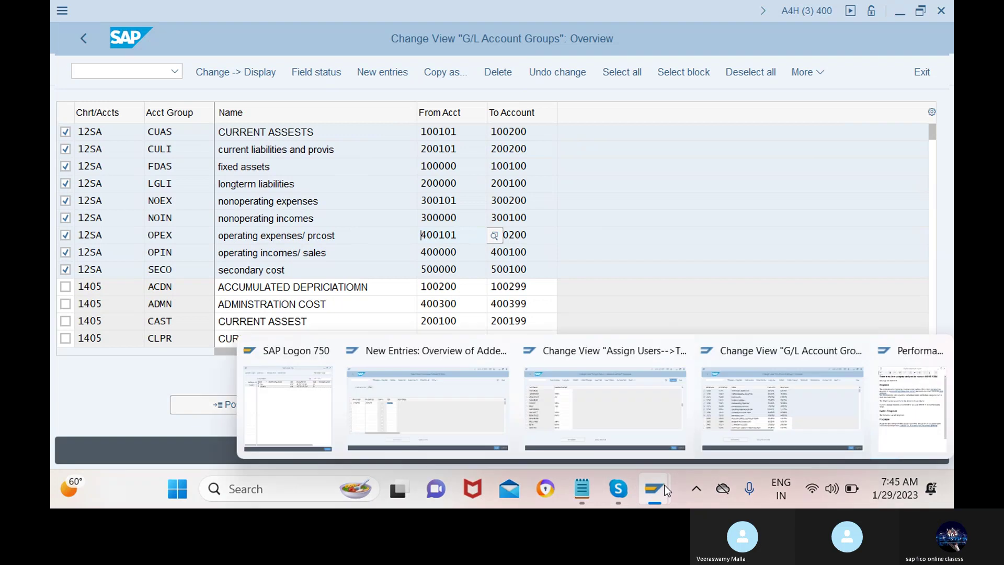
click(478, 388)
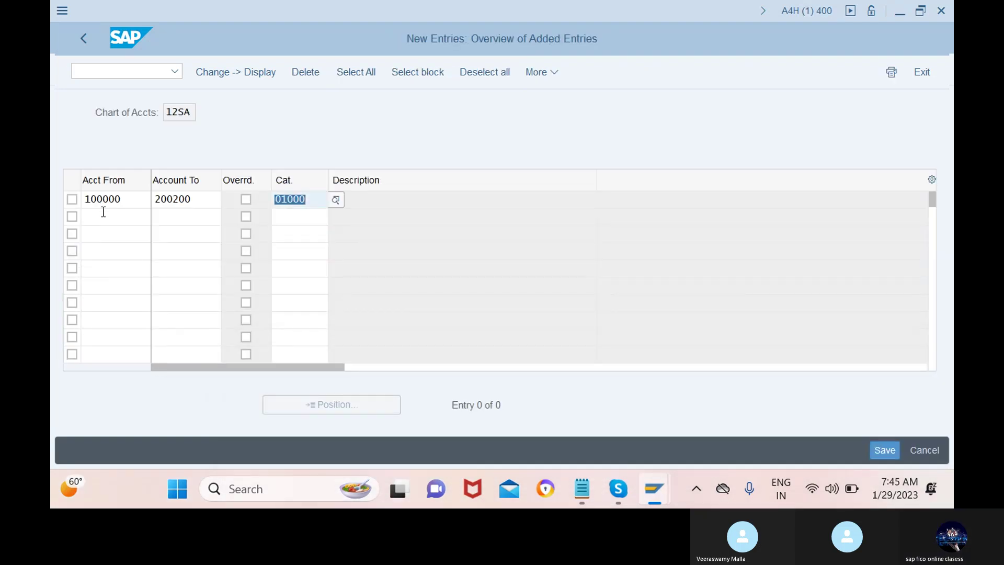
click(126, 217)
key(ctrl+v)
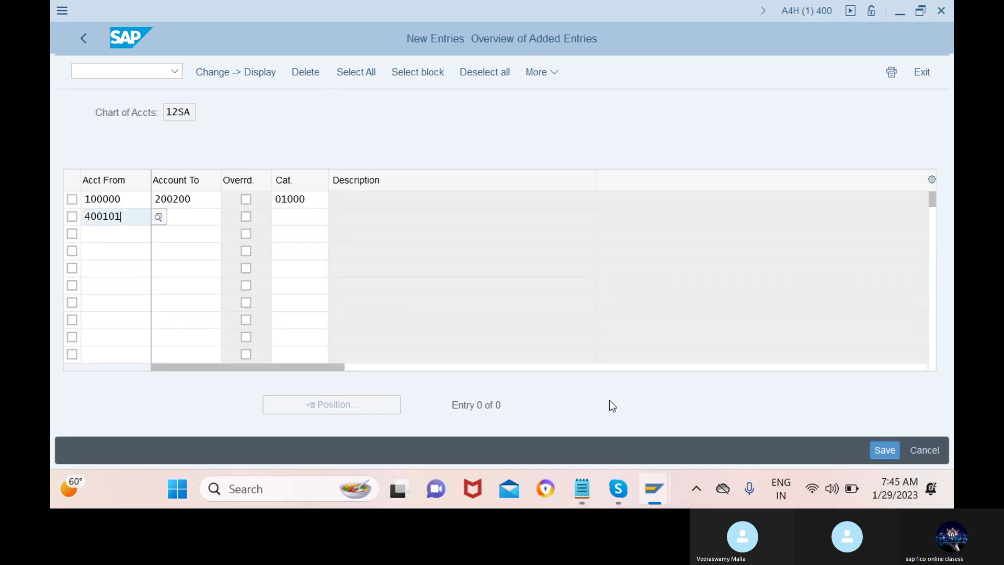
- Set the second entry's end account to 400200, taken from the operating expenses (OPEX) group in the G/L Account Groups overview
mouse_move(663, 504)
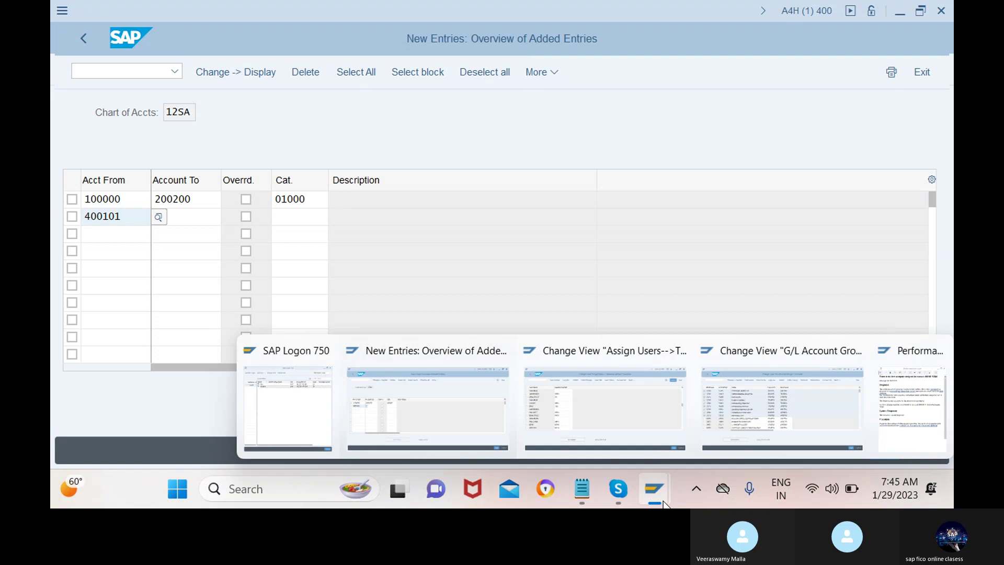
click(780, 406)
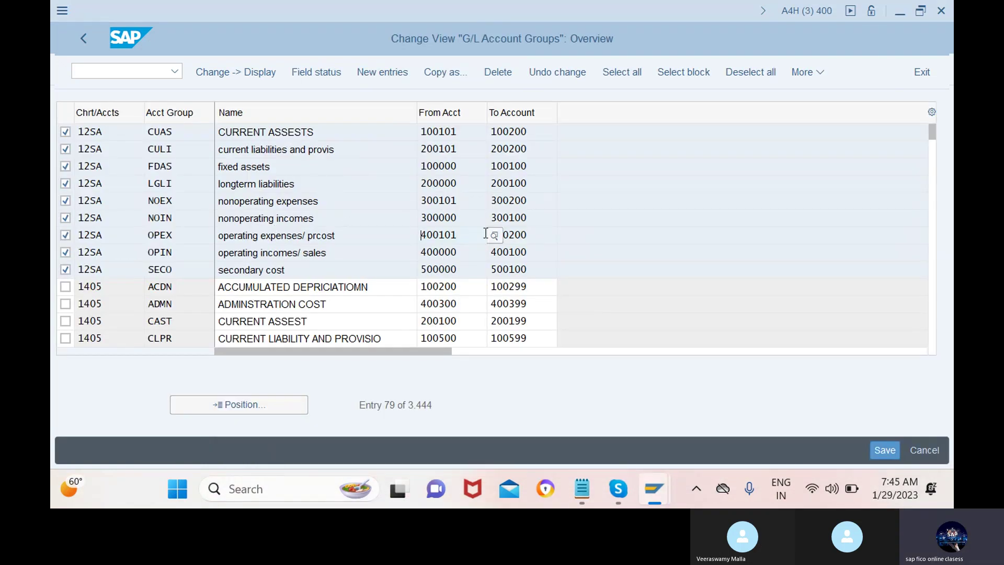
click(528, 234)
drag(528, 234, 493, 234)
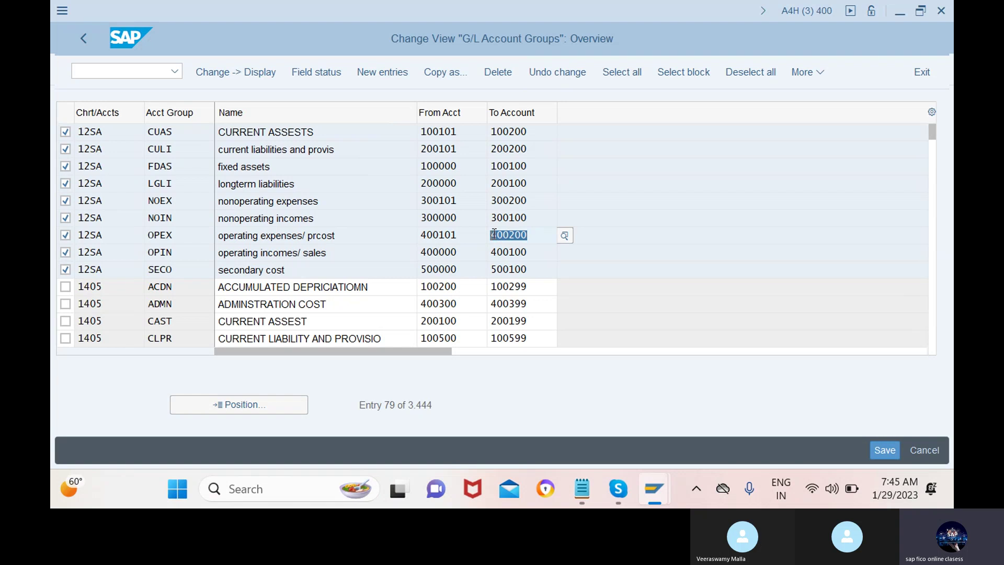
click(493, 234)
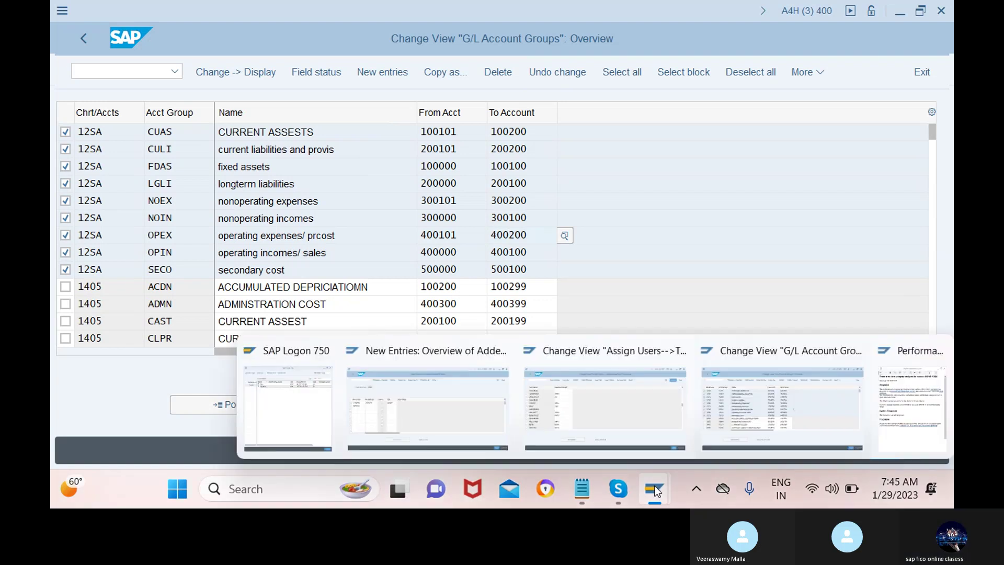
mouse_move(651, 495)
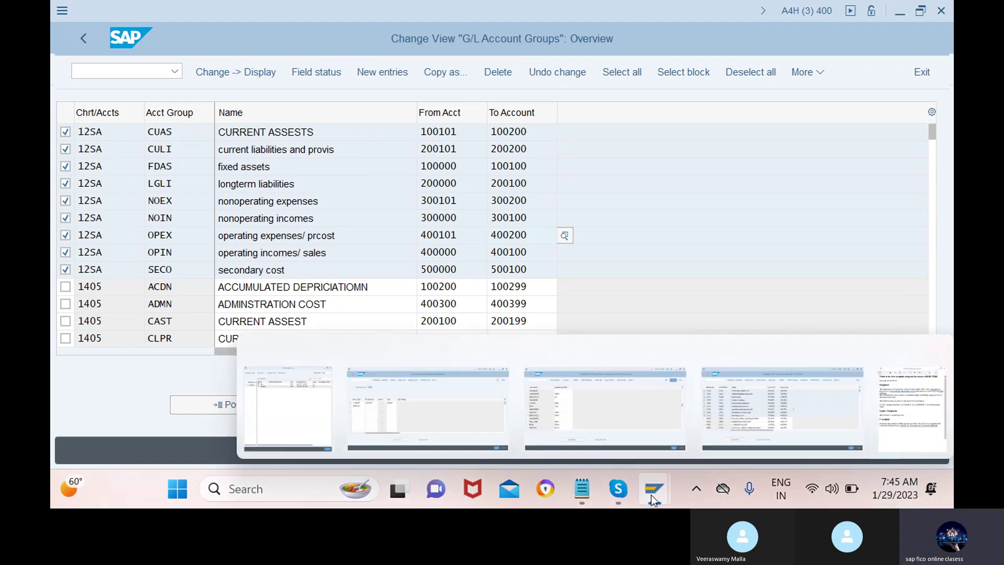
click(452, 443)
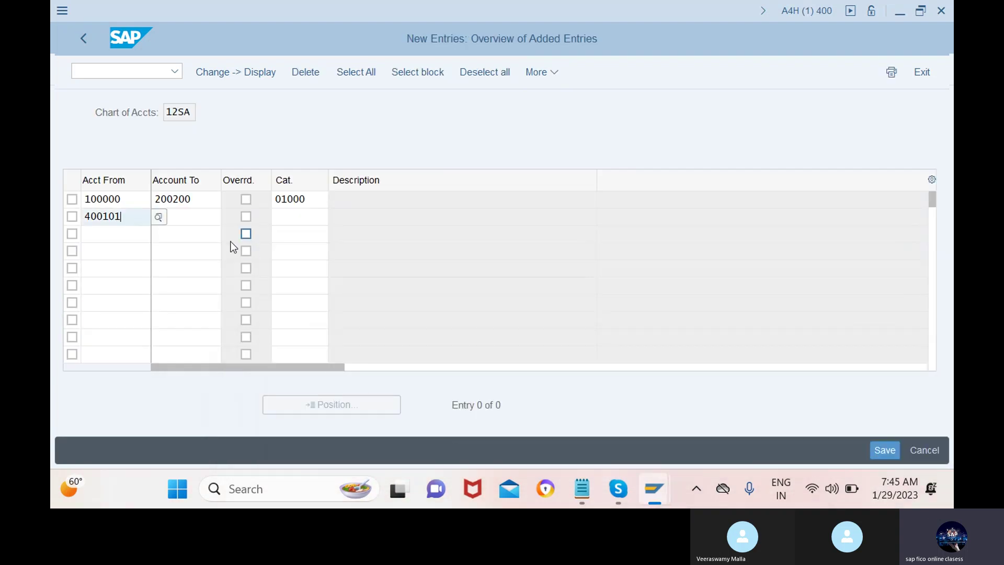
click(196, 217)
text(400200)
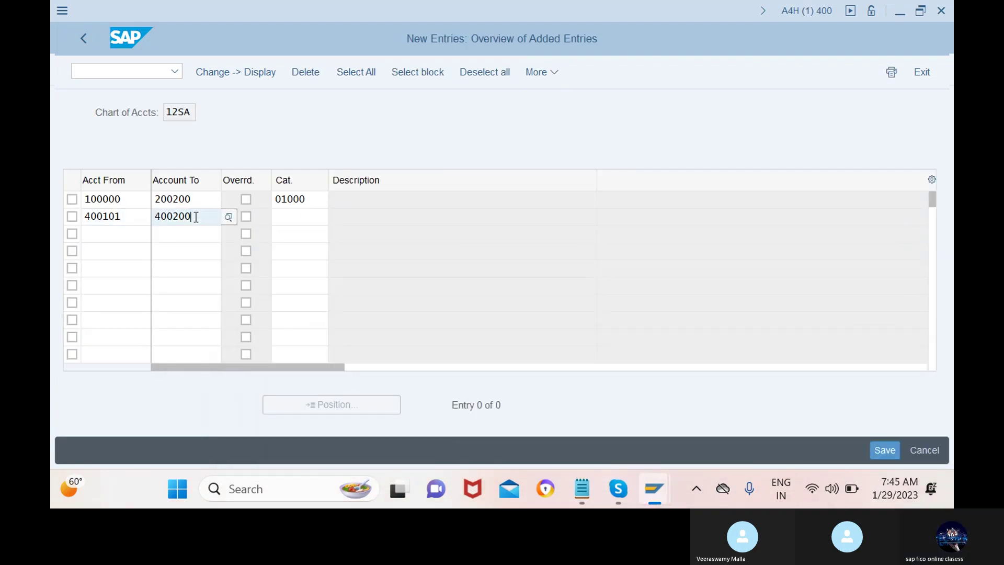
- Assign item category 20000, Expense, to the account range 400101 to 400200
click(315, 217)
click(335, 217)
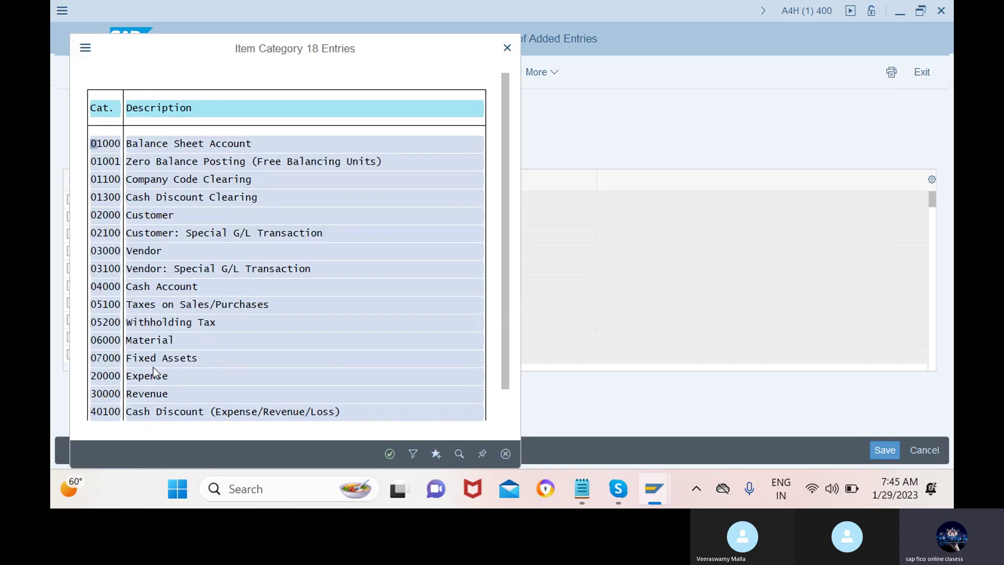
click(155, 374)
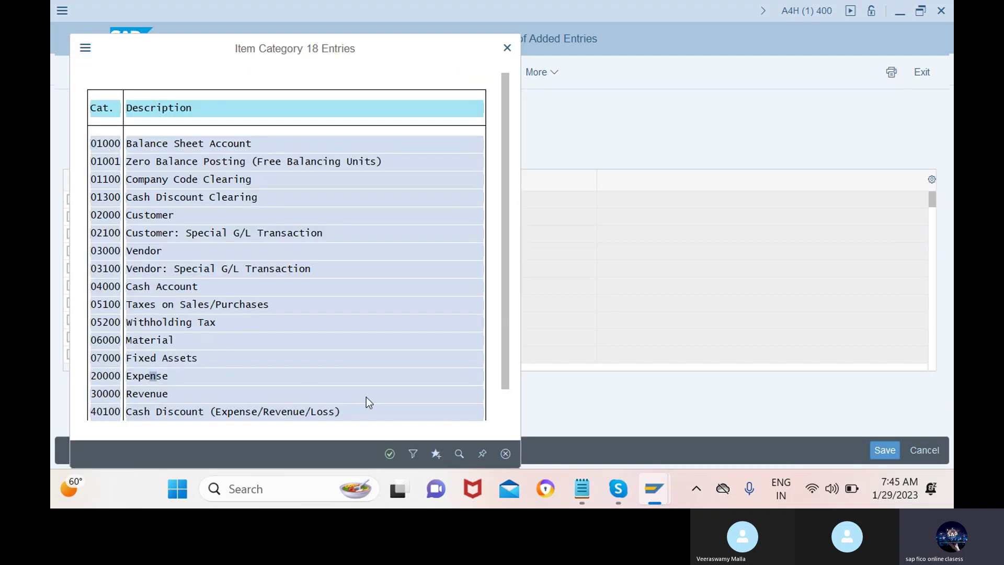
click(390, 453)
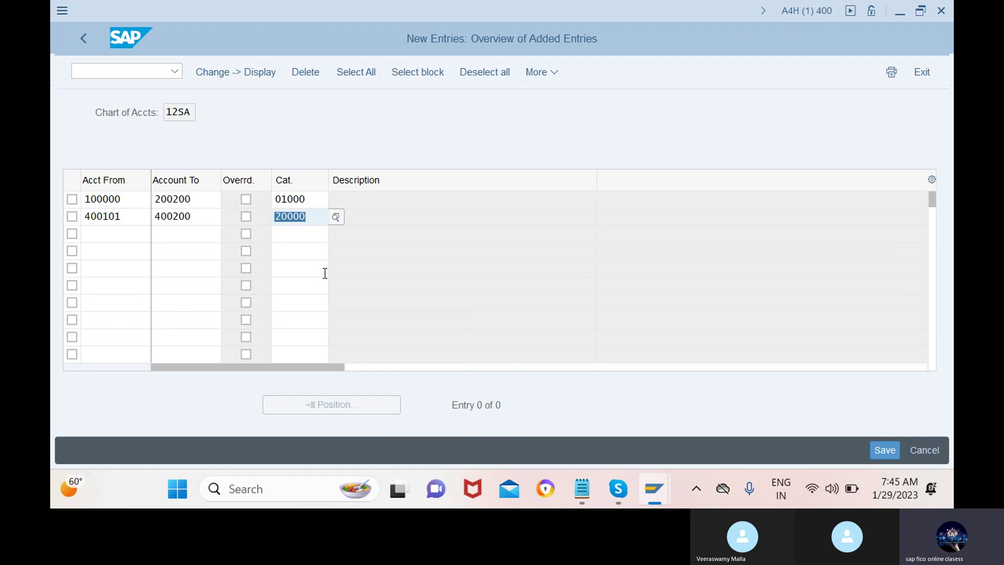
- Copy the nonoperating expenses (NOEX) group's starting account 300101 from the G/L Account Groups overview into the third new entry
mouse_move(661, 503)
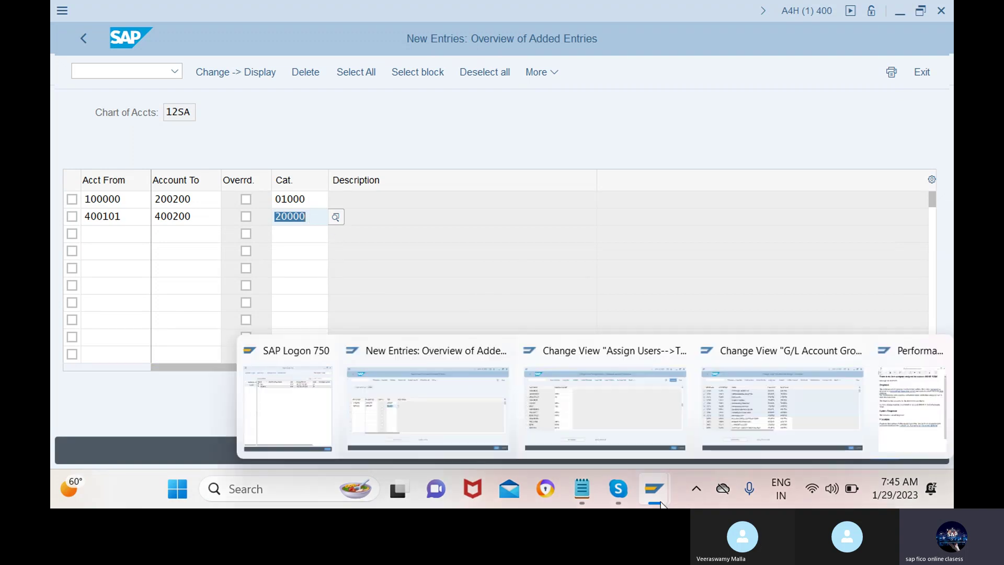
click(726, 418)
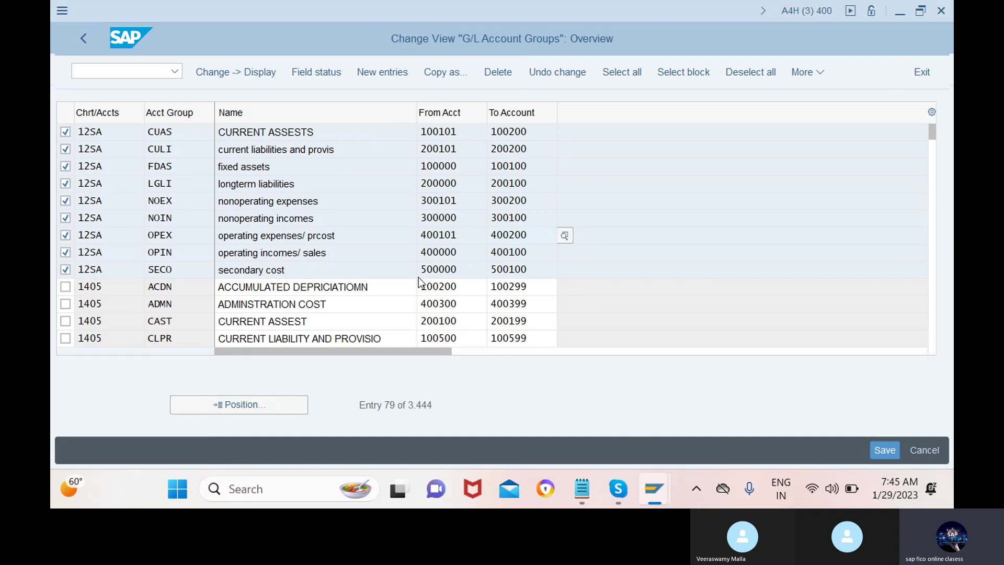
drag(471, 196, 414, 201)
key(ctrl+c)
mouse_move(653, 489)
click(405, 428)
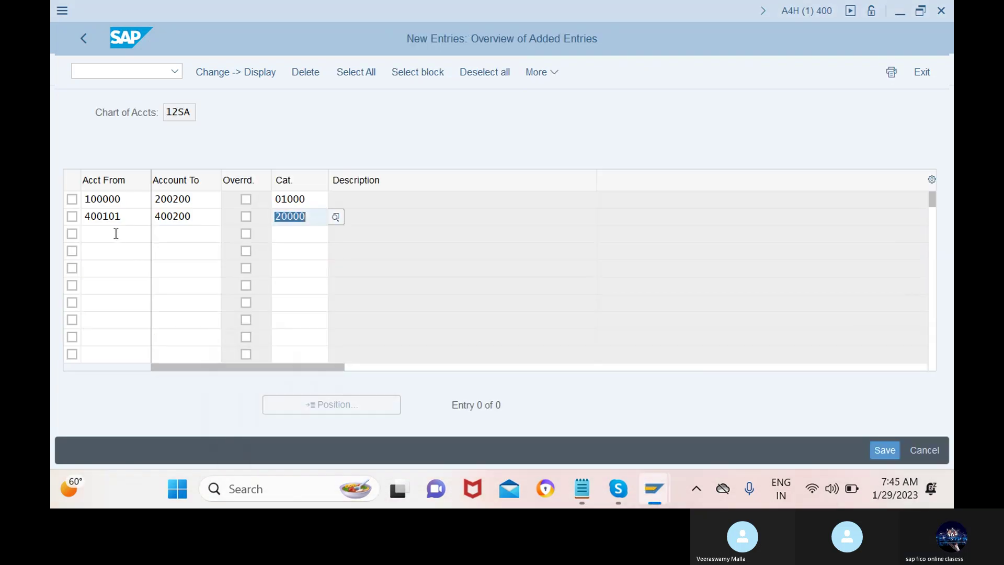
click(126, 234)
key(ctrl+v)
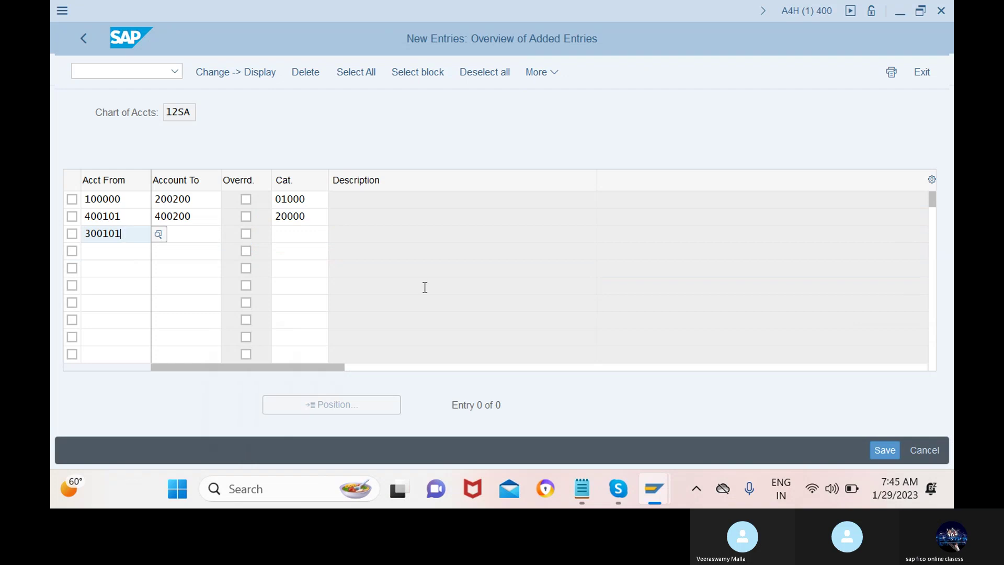
- Set the third entry's end account to 300200, taken from the nonoperating expenses (NOEX) group in the G/L Account Groups overview
mouse_move(648, 502)
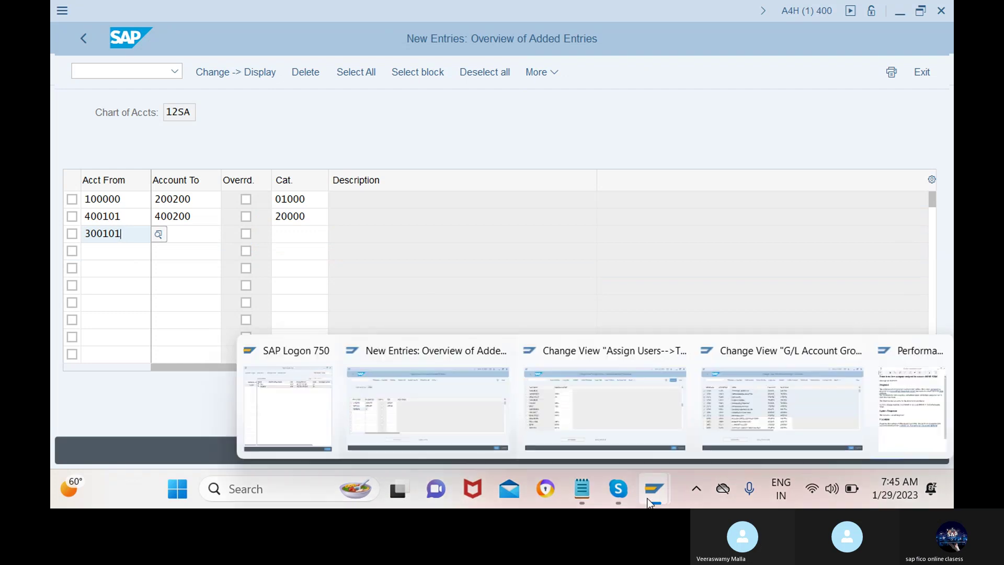
click(748, 408)
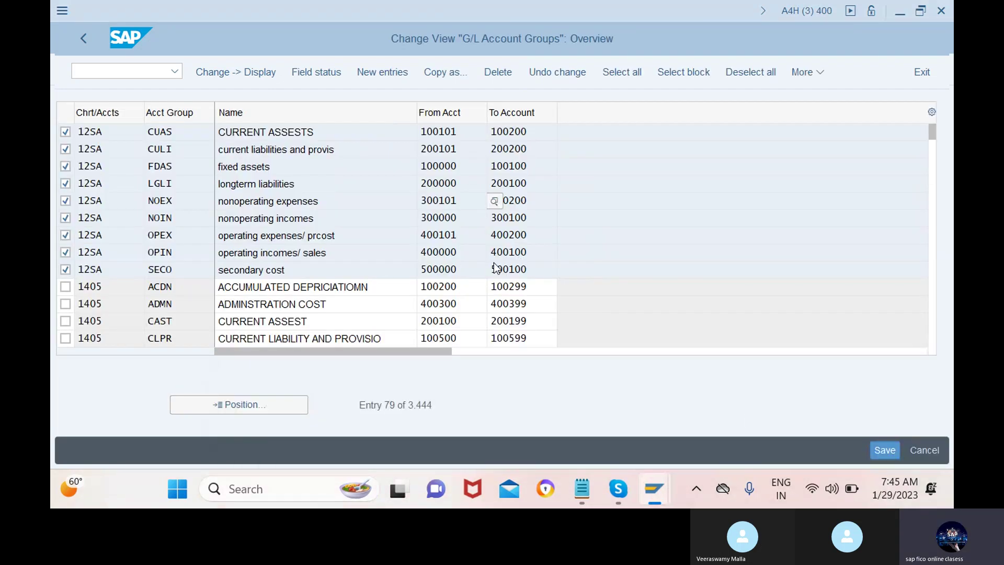
click(525, 201)
drag(529, 200, 485, 201)
click(485, 200)
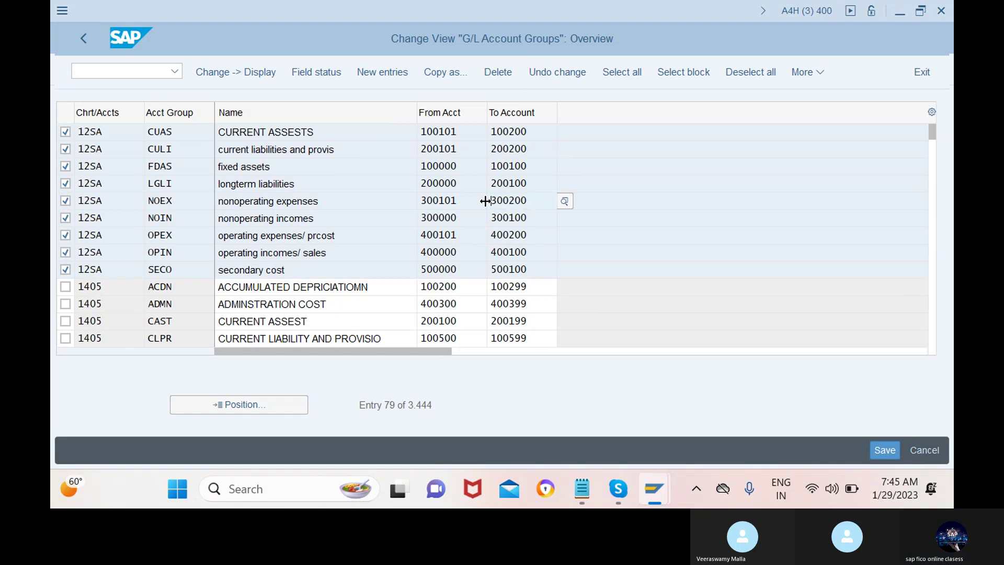
mouse_move(654, 488)
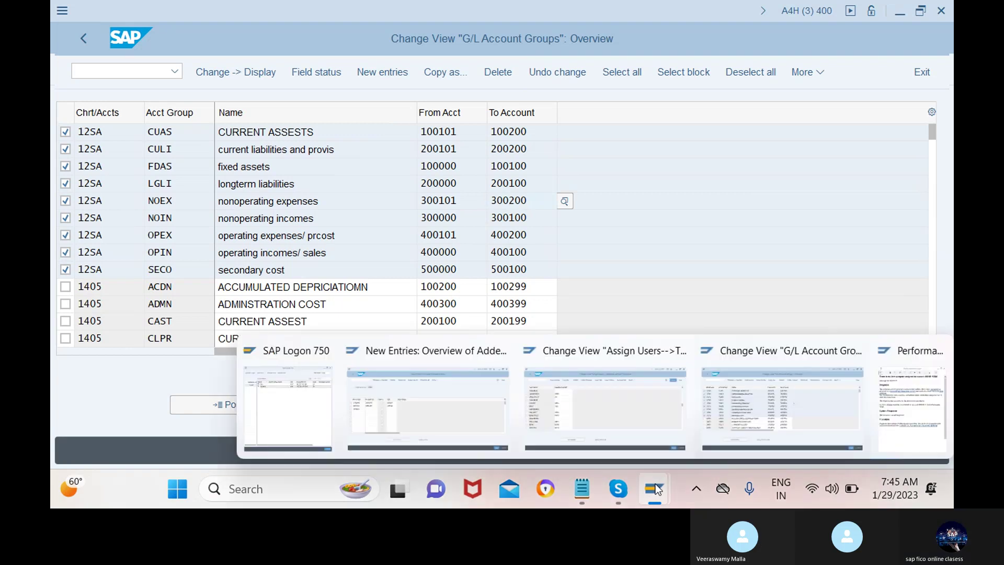
click(465, 382)
click(196, 234)
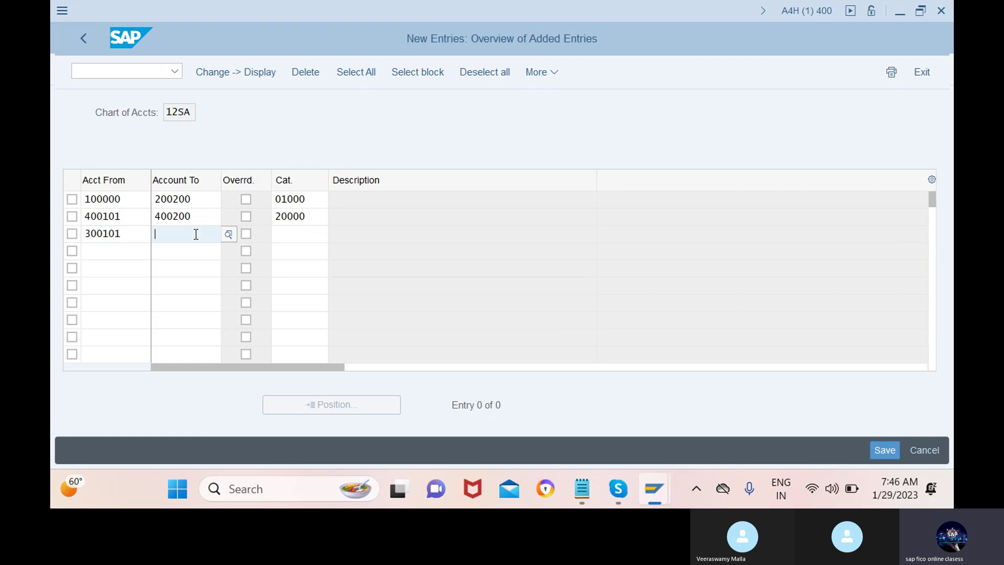
text(300200)
- Assign item category 20000, Expense, to the account range 300101 to 300200
click(304, 233)
click(335, 234)
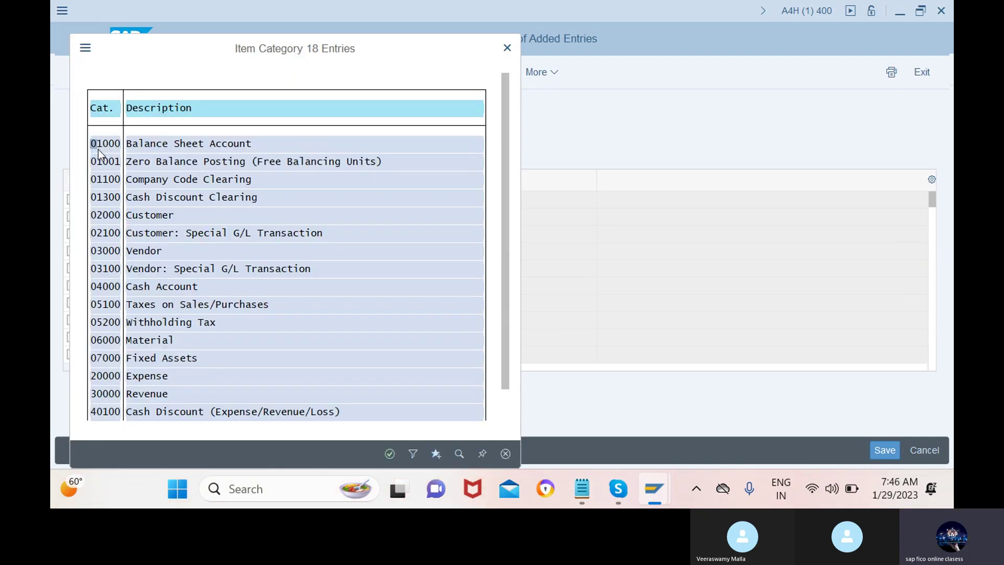
click(140, 375)
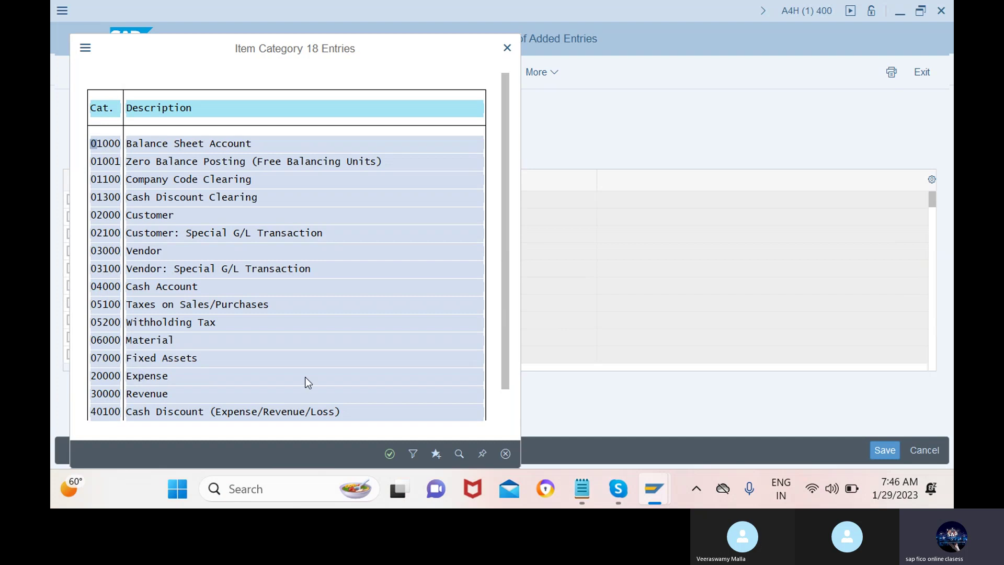
click(390, 454)
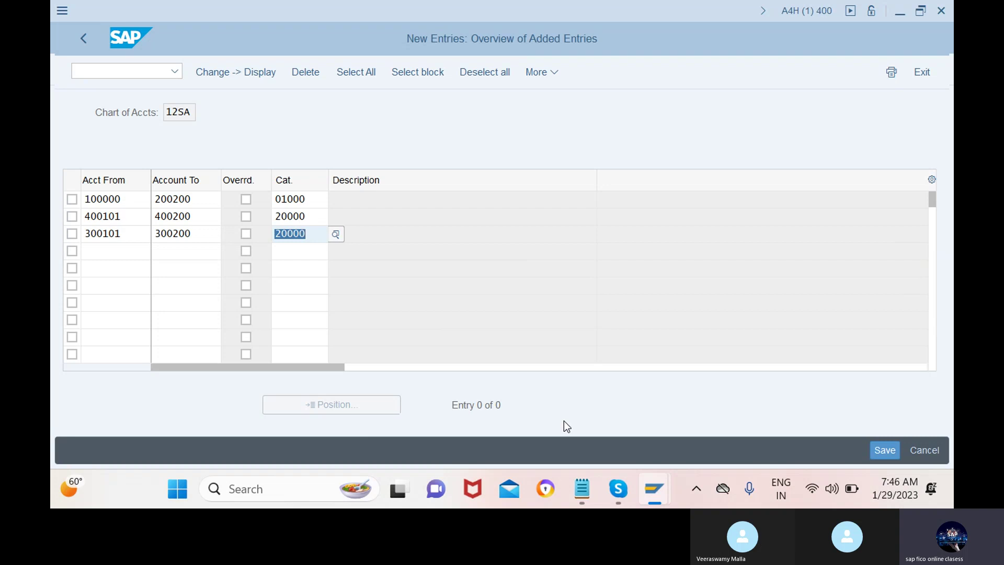
- Copy the secondary cost (SECO) group's starting account 500000 from the G/L Account Groups overview into the fourth new entry
mouse_move(620, 486)
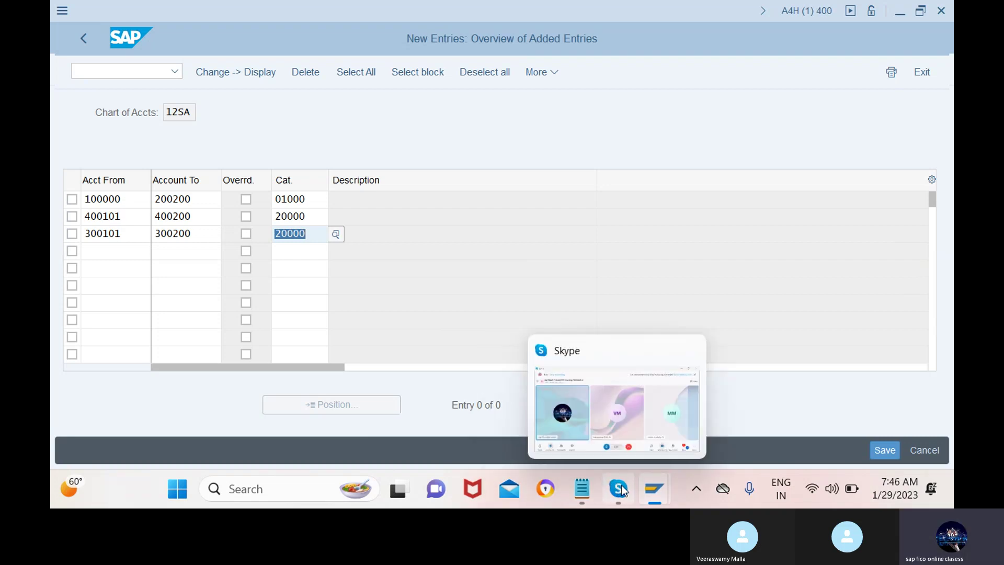
mouse_move(660, 489)
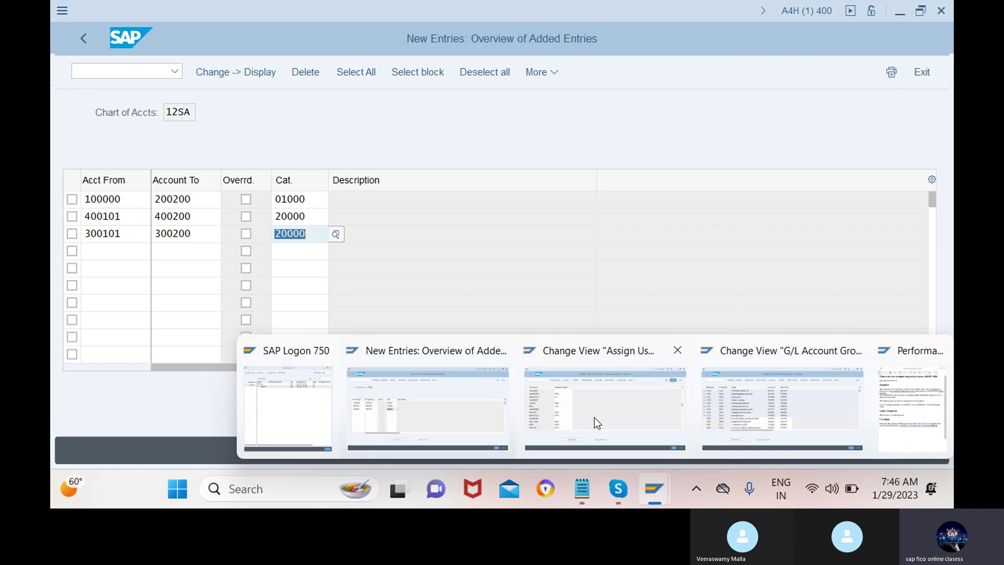
click(730, 414)
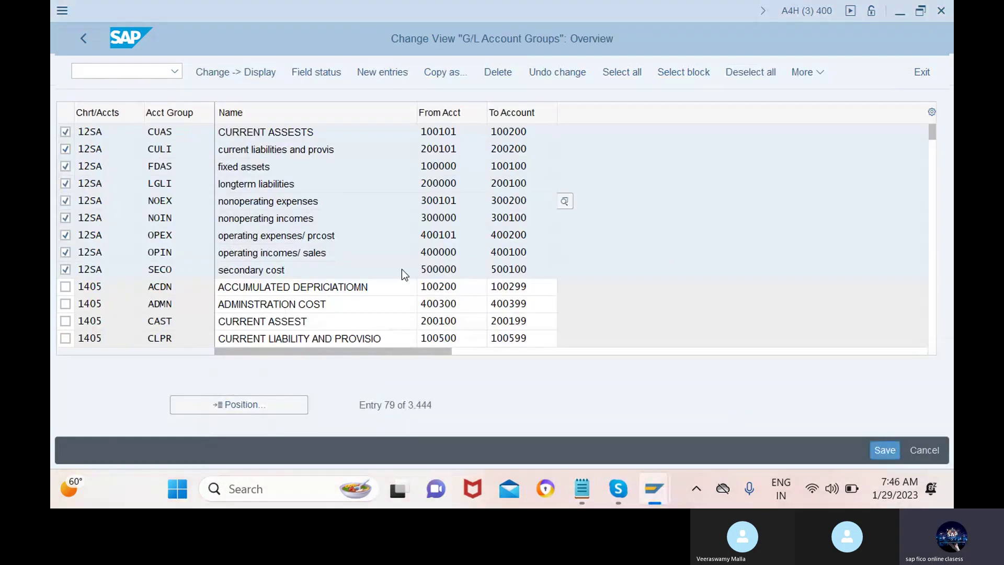
drag(458, 271, 414, 268)
key(ctrl+c)
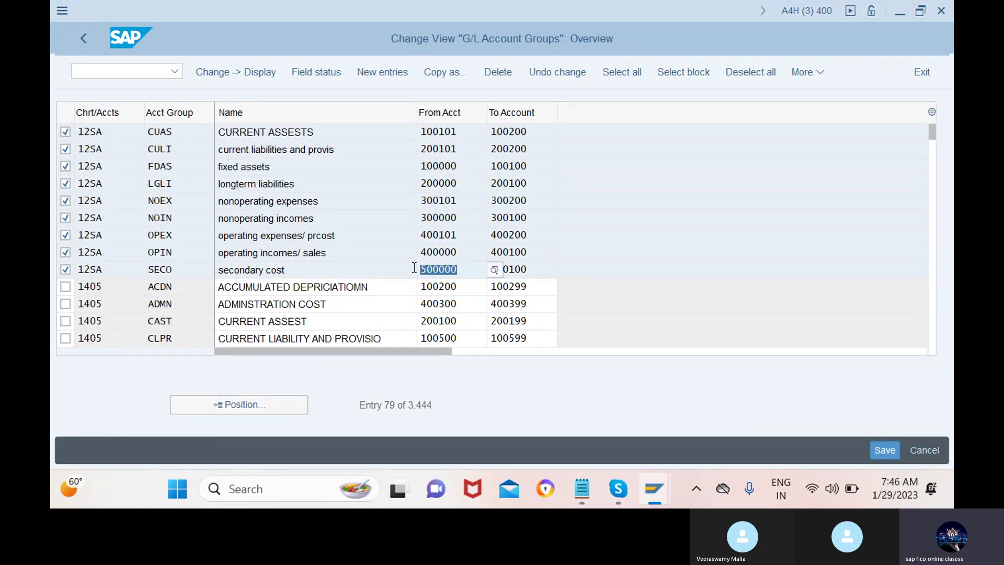
key(Left)
mouse_move(657, 496)
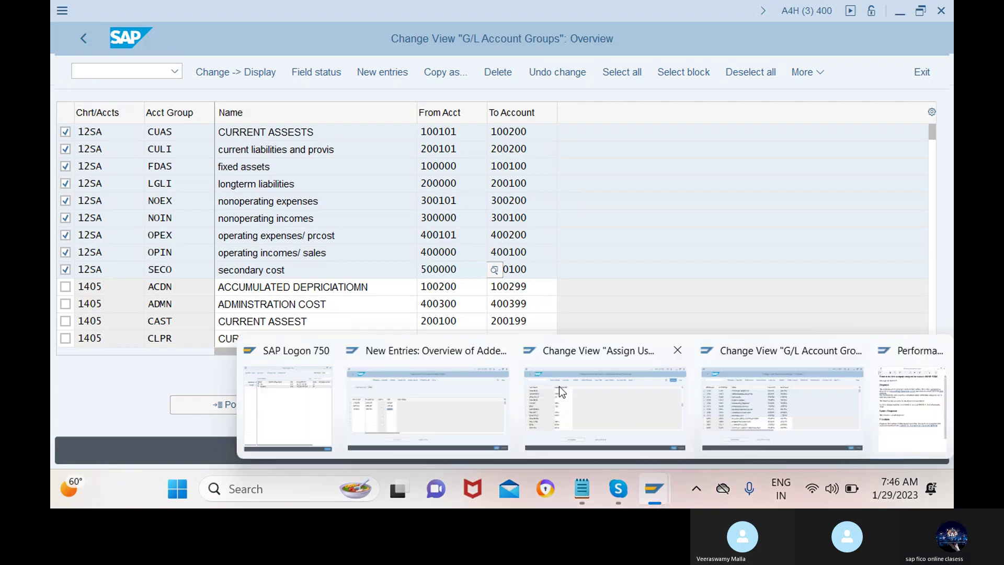
click(433, 424)
click(126, 251)
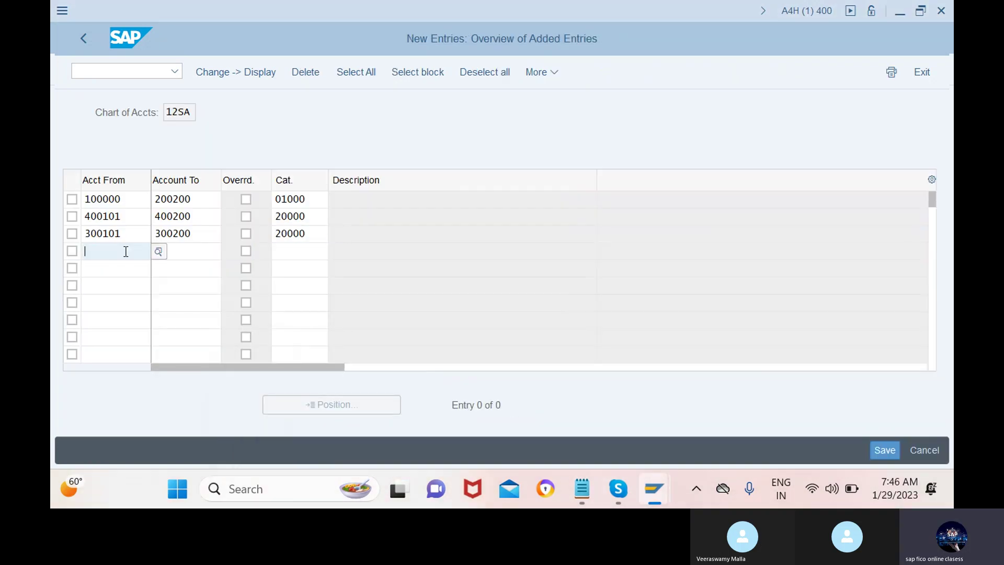
key(ctrl+v)
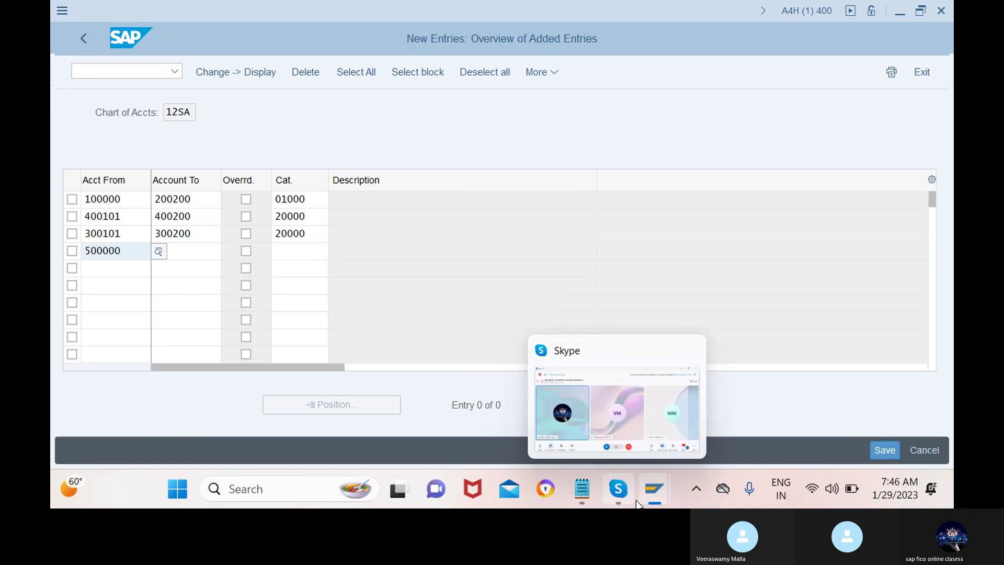
- Set the fourth entry's end account to 500100, taken from the secondary cost (SECO) group in the G/L Account Groups overview
mouse_move(659, 499)
click(770, 410)
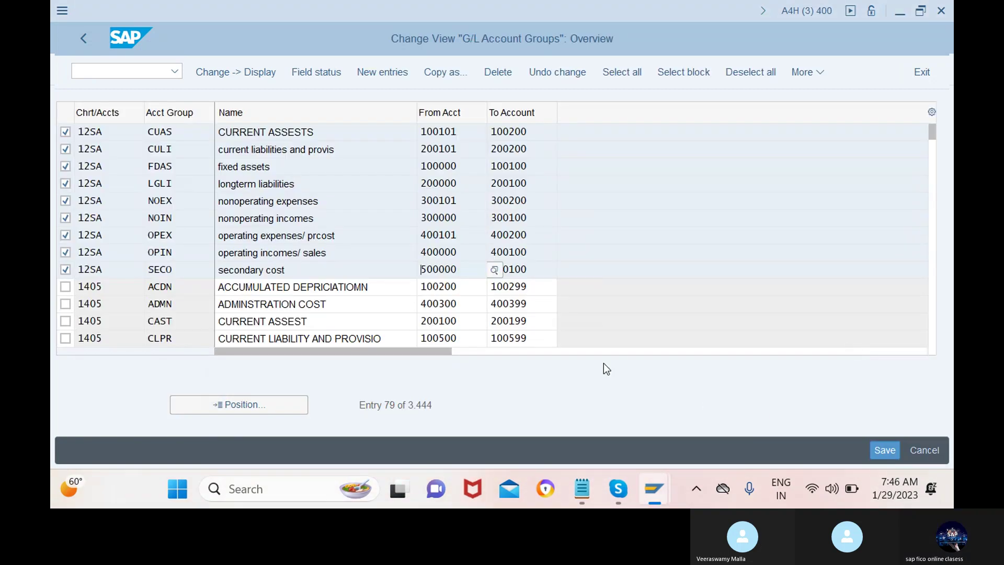
double_click(529, 269)
key(ctrl+c)
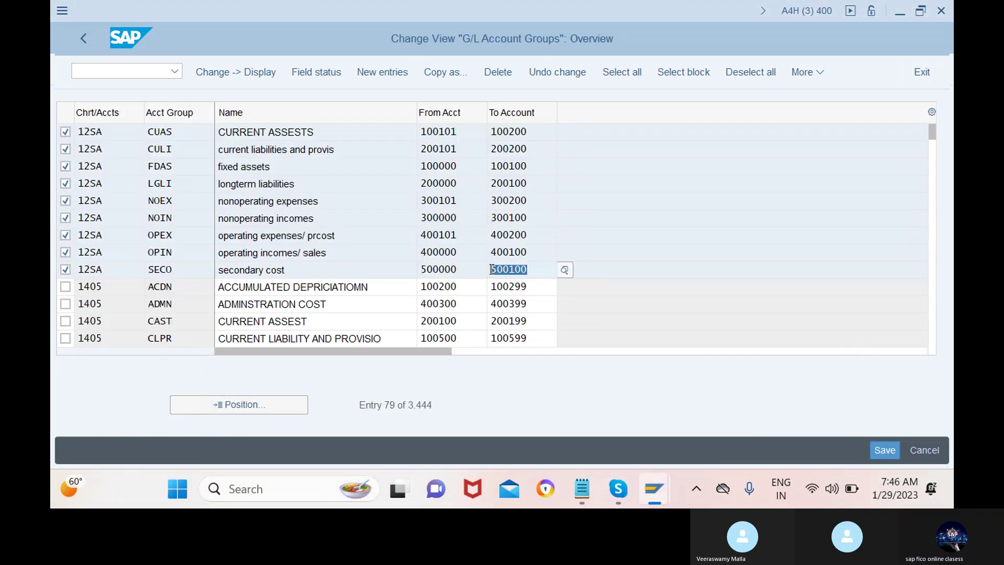
click(491, 269)
mouse_move(651, 487)
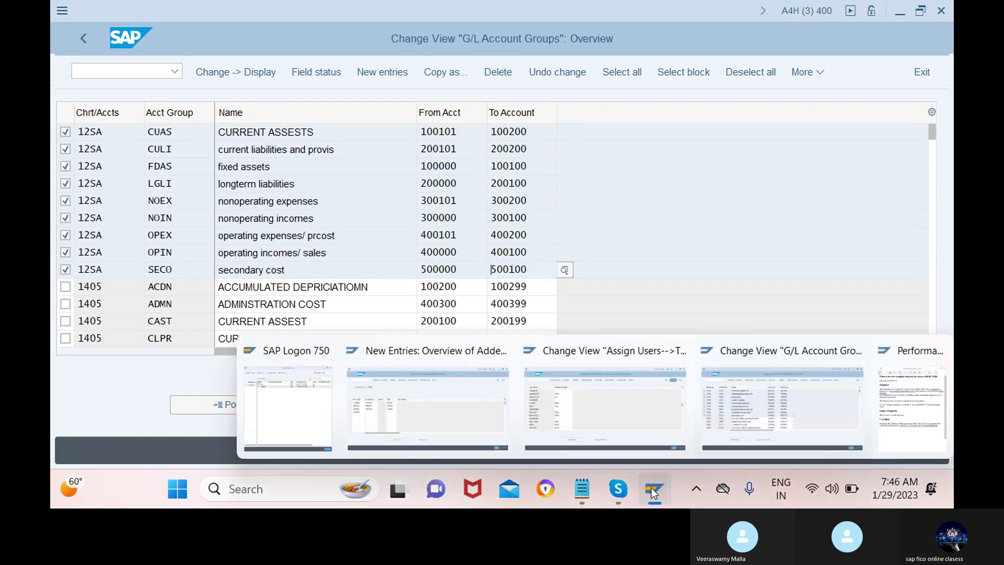
click(414, 410)
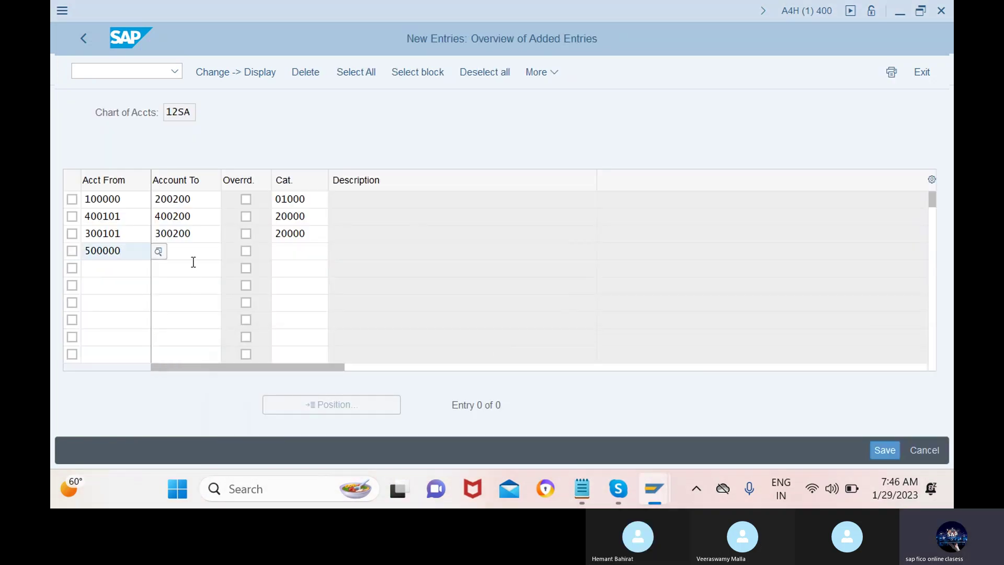
click(193, 258)
key(ctrl+v)
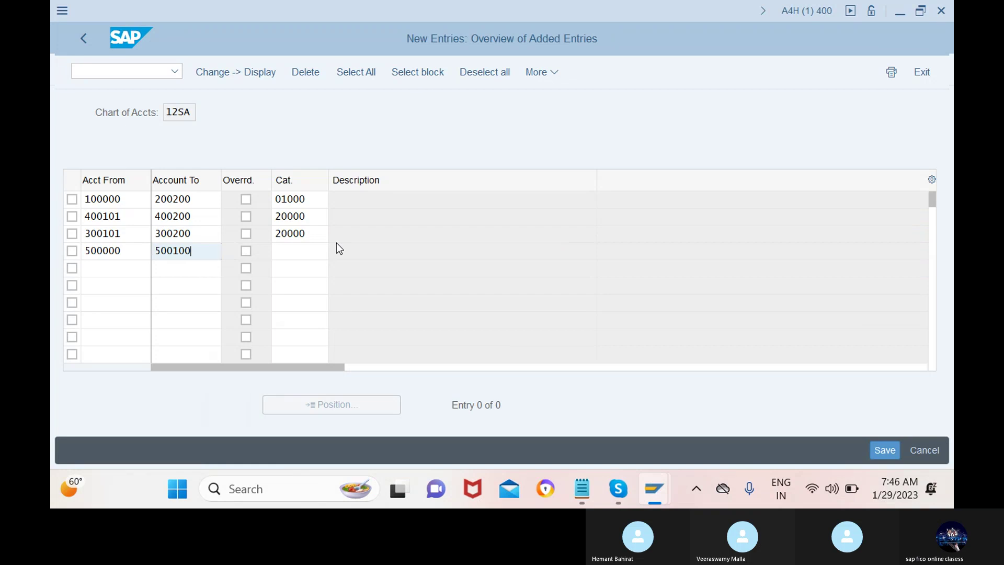
- Assign item category 20000, Expense, to the account range 500000 to 500100
click(310, 251)
click(336, 251)
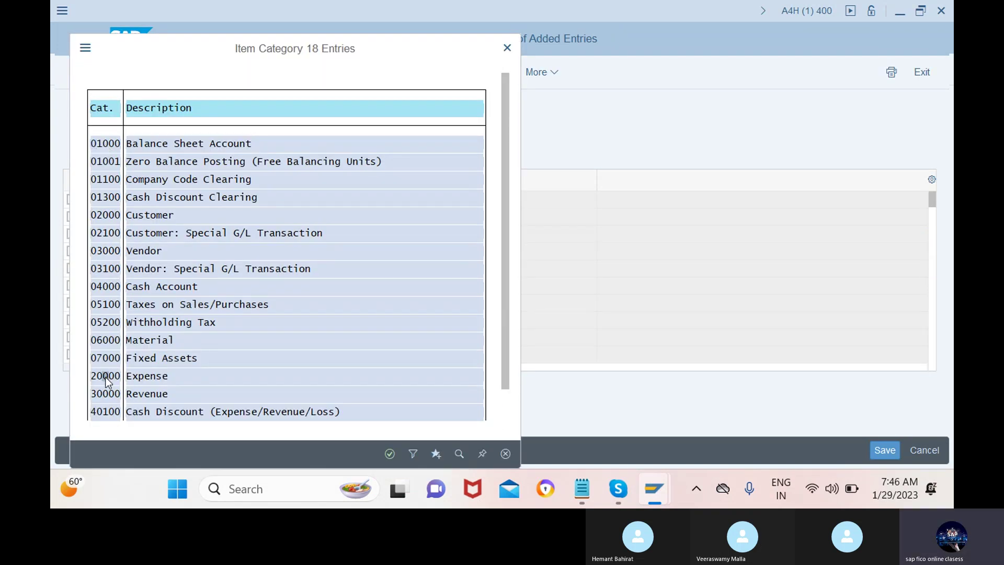
click(390, 453)
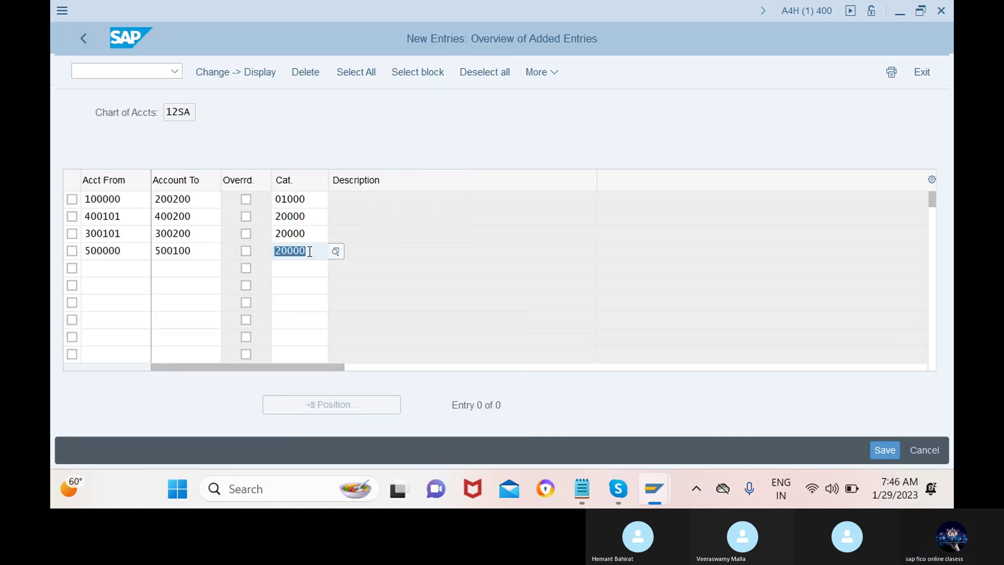
- Enter the operating incomes/sales (OPIN) group's account range 400000 to 400100, taken from the G/L Account Groups overview, as the fifth new entry
mouse_move(661, 493)
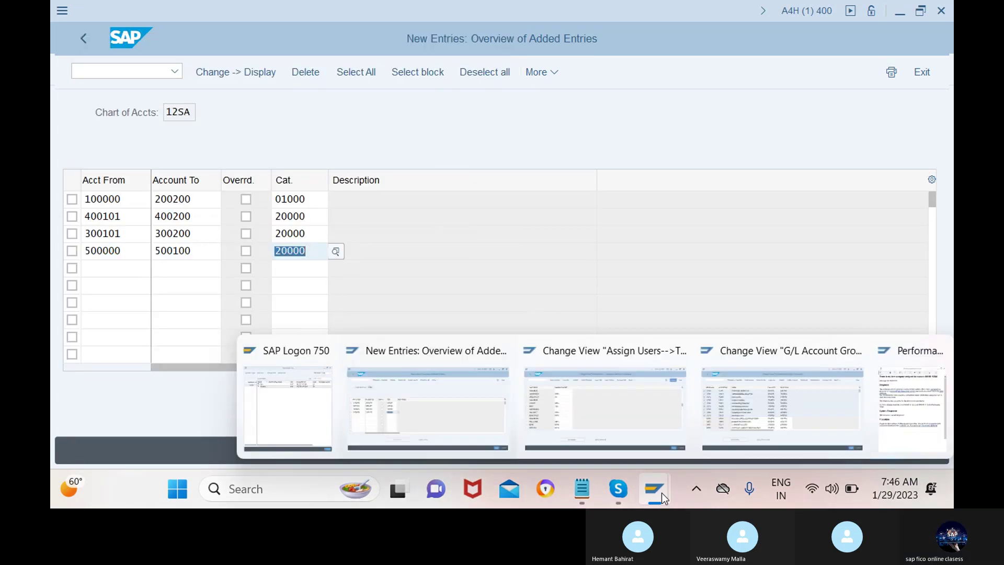
click(758, 417)
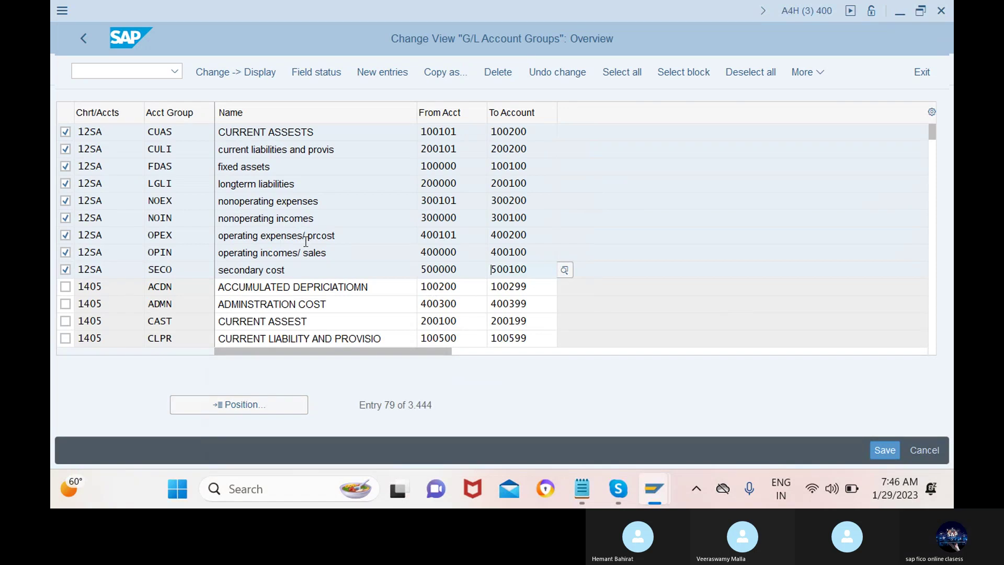
drag(461, 251, 414, 254)
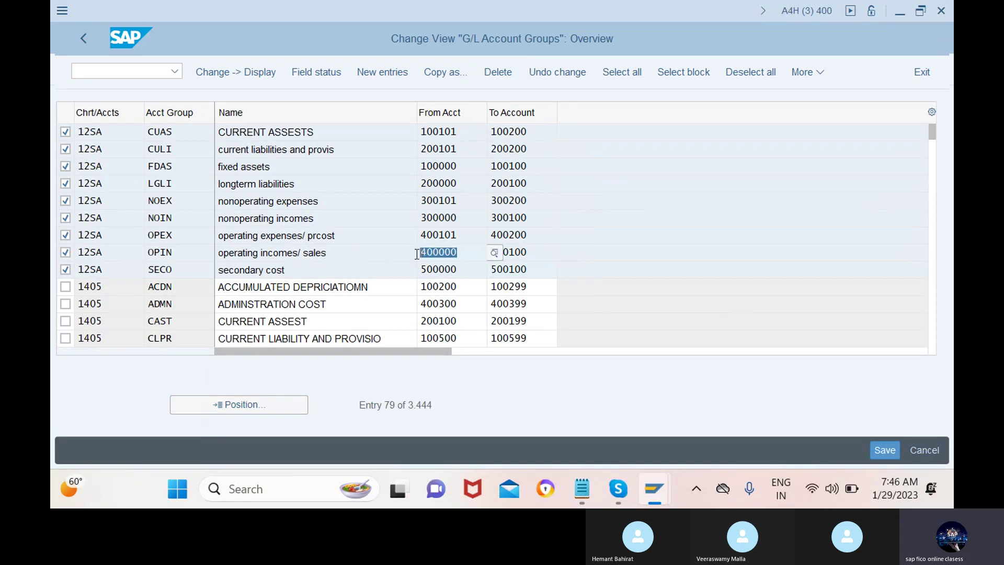
click(414, 254)
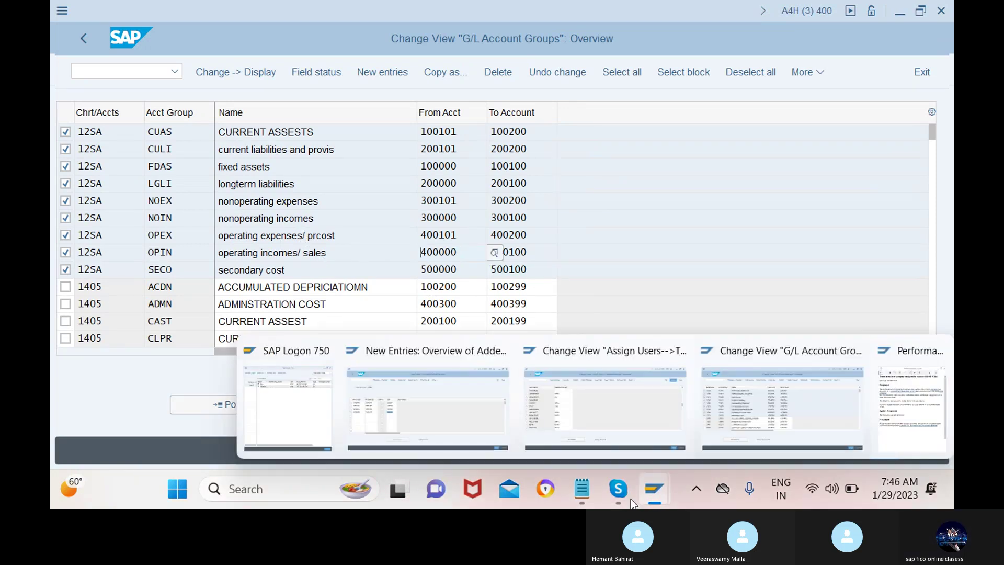
mouse_move(673, 488)
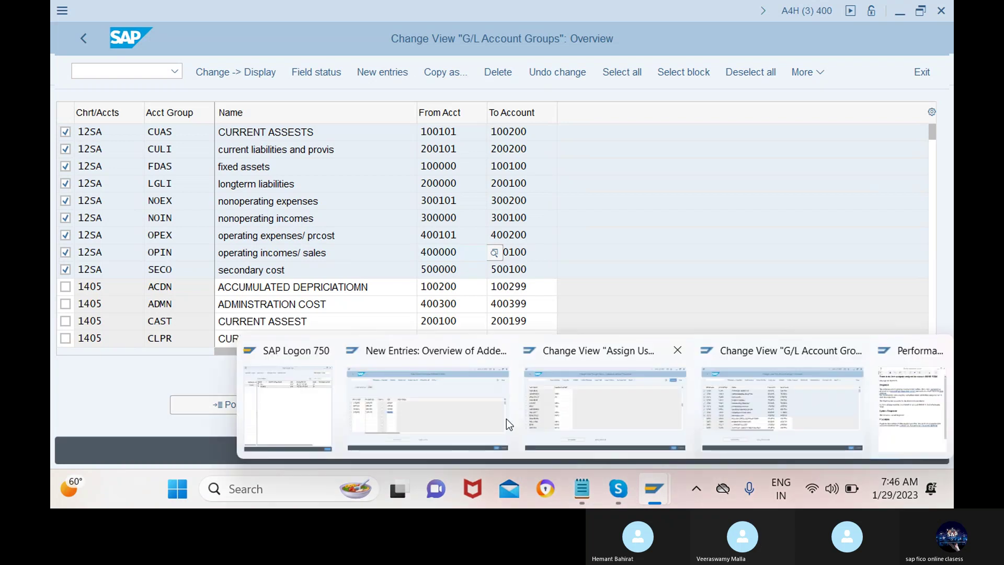
click(431, 410)
click(118, 267)
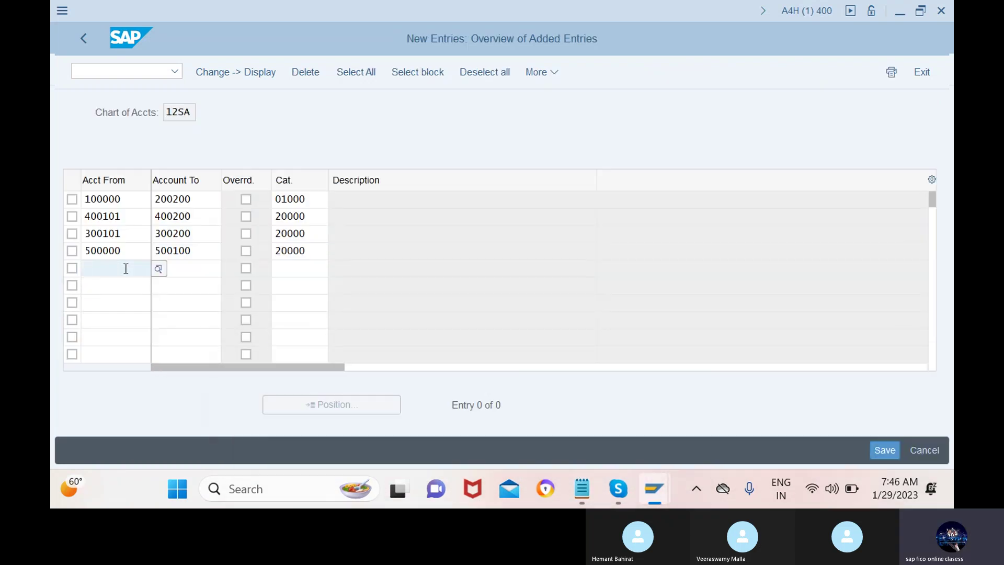
text(400000)
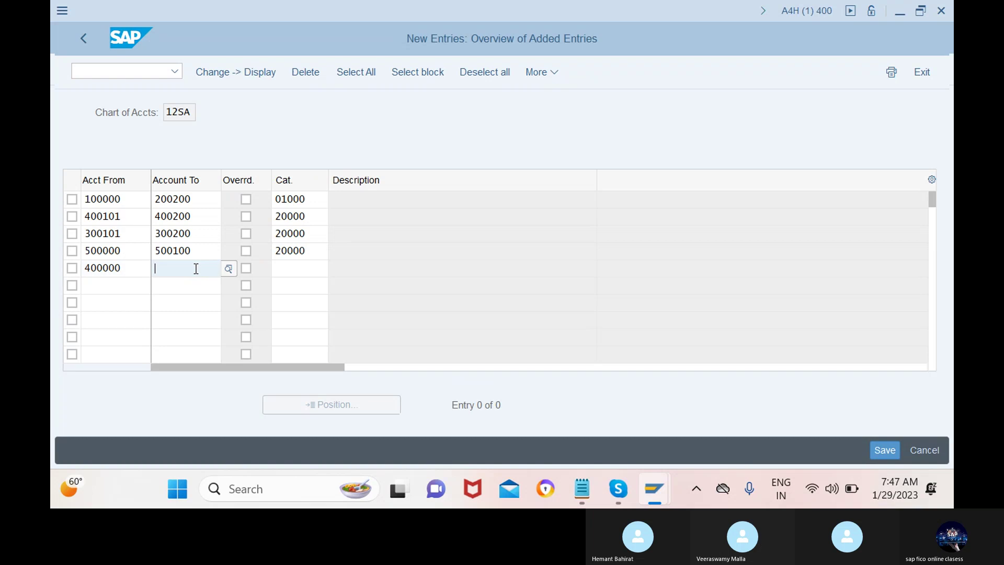
text(400100)
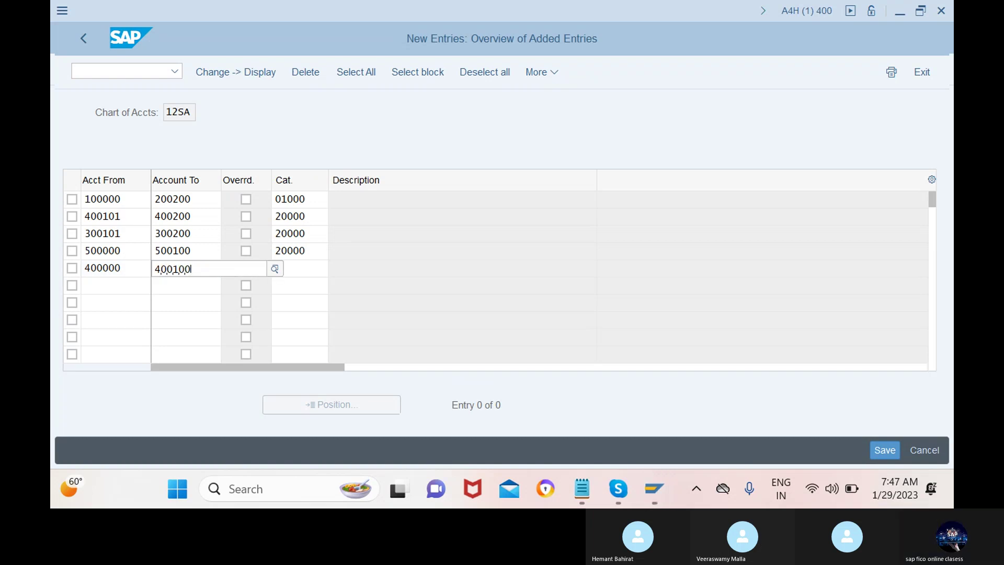
- Assign item category 30000, Revenue, to the account range 400000 to 400100
click(300, 268)
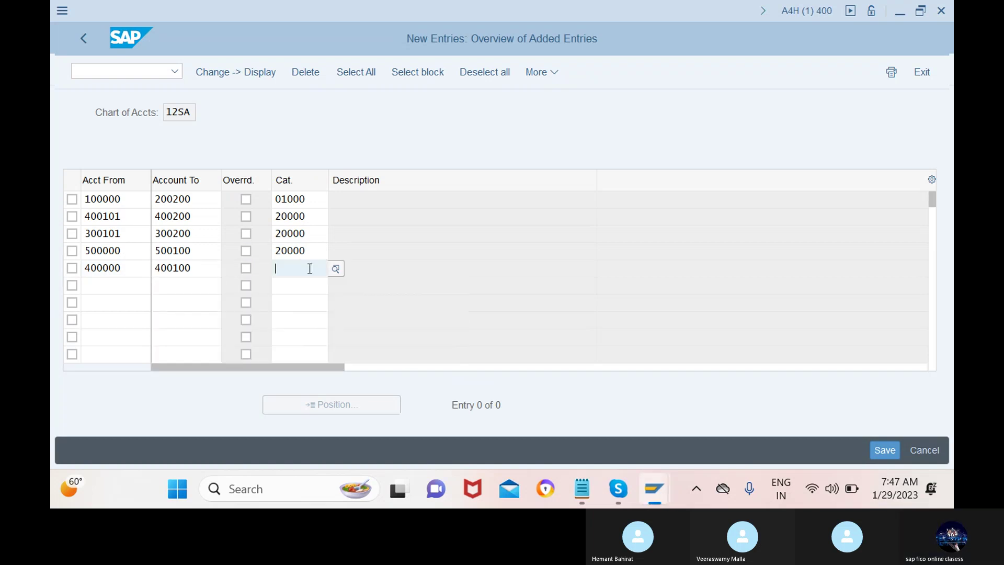
click(337, 268)
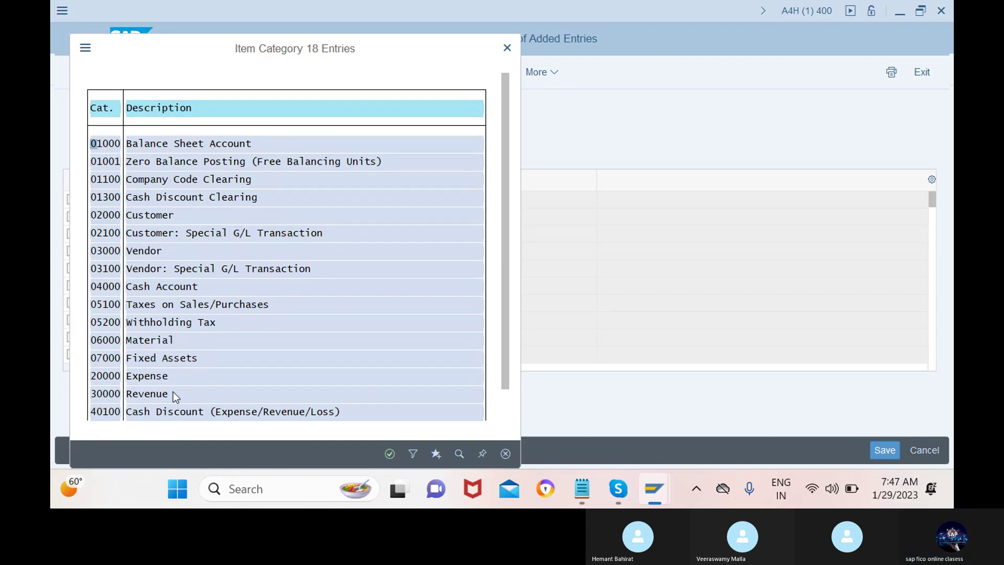
click(173, 393)
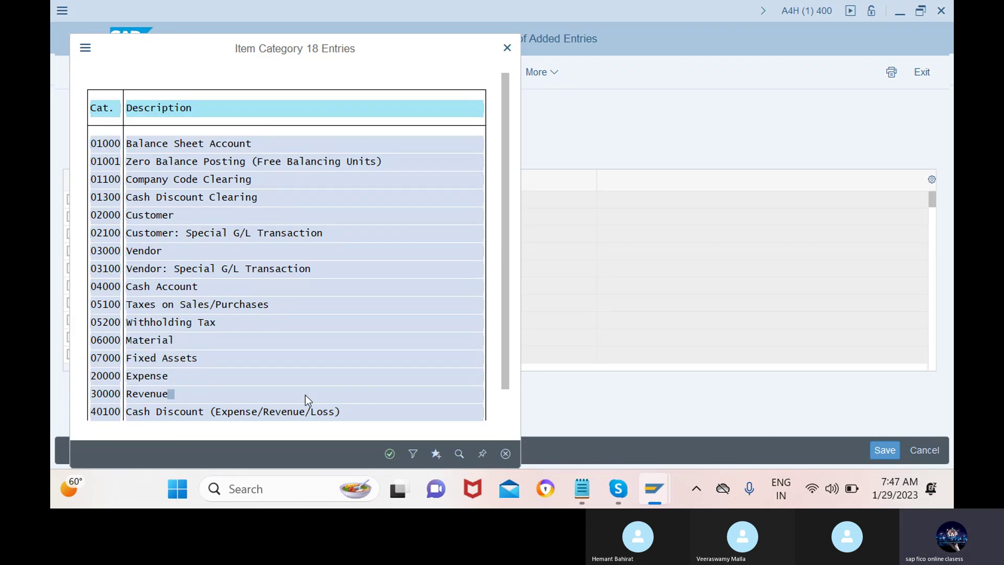
click(391, 454)
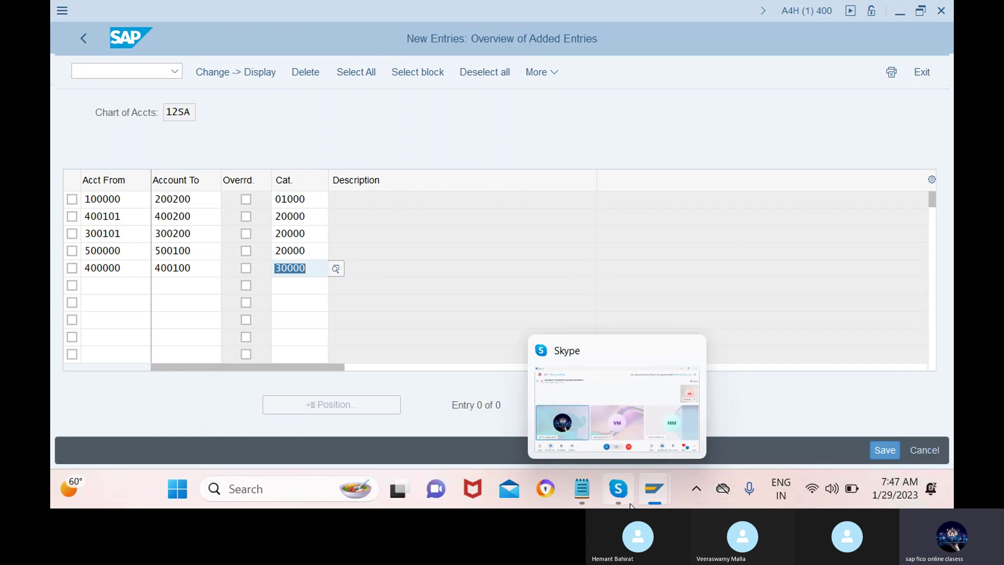
- Enter the nonoperating incomes (NOIN) group's account range 300000 to 300100, taken from the G/L Account Groups overview, as the sixth new entry
mouse_move(654, 491)
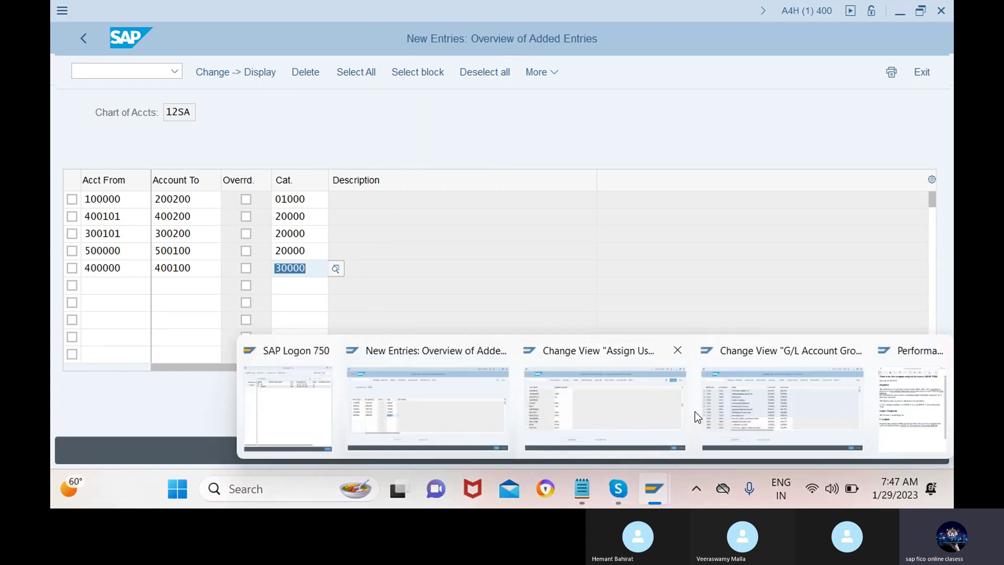
click(717, 416)
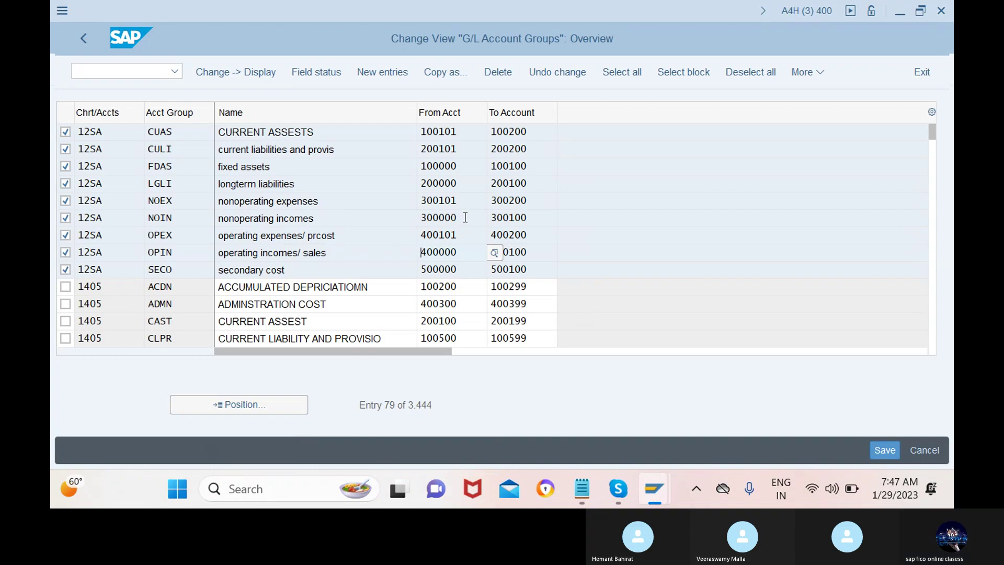
drag(463, 218, 416, 215)
key(ctrl+c)
click(416, 216)
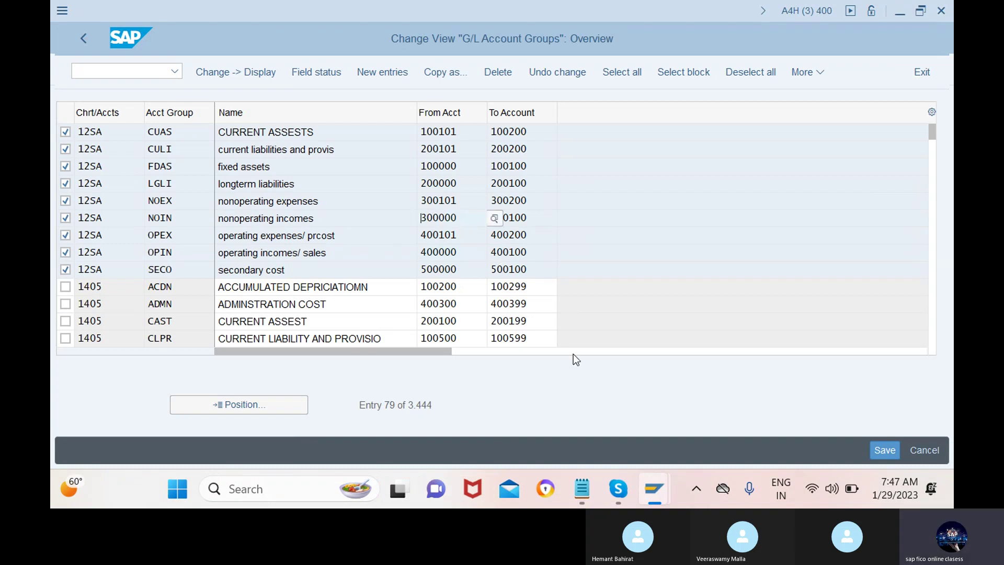
mouse_move(652, 481)
click(426, 429)
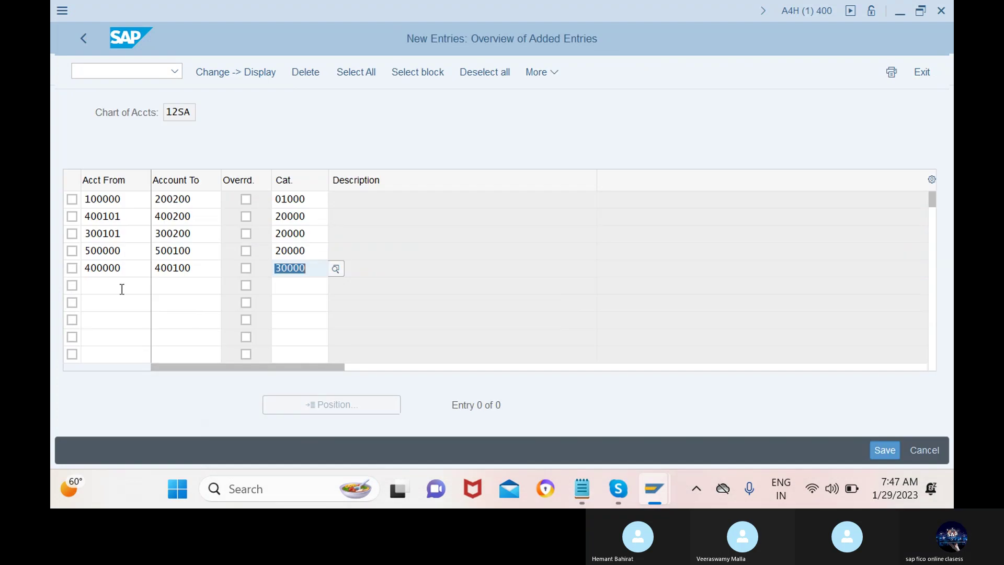
click(126, 286)
key(ctrl+v)
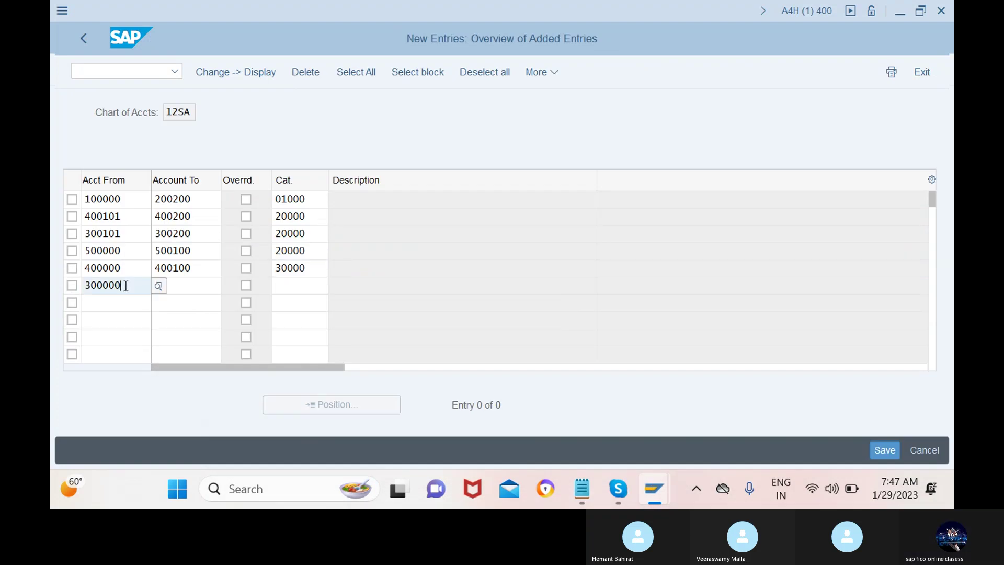
text(300100)
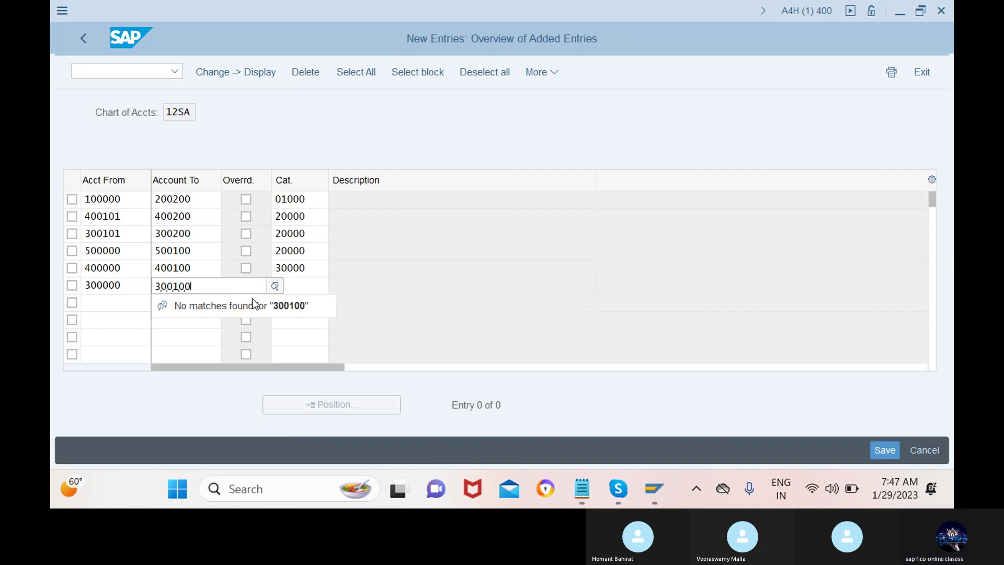
- Assign item category 30000, Revenue, to the account range 300000 to 300100
click(302, 282)
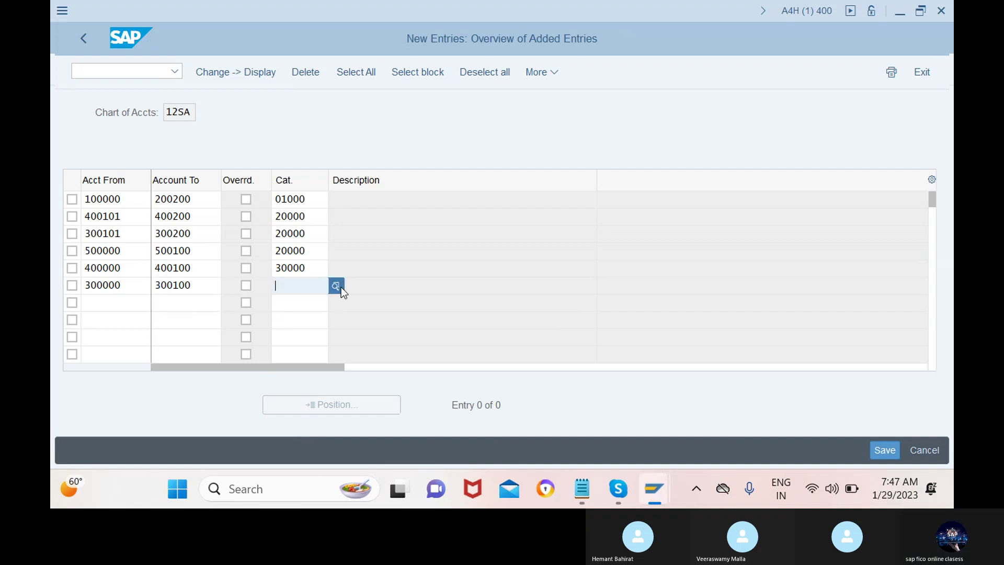
click(335, 285)
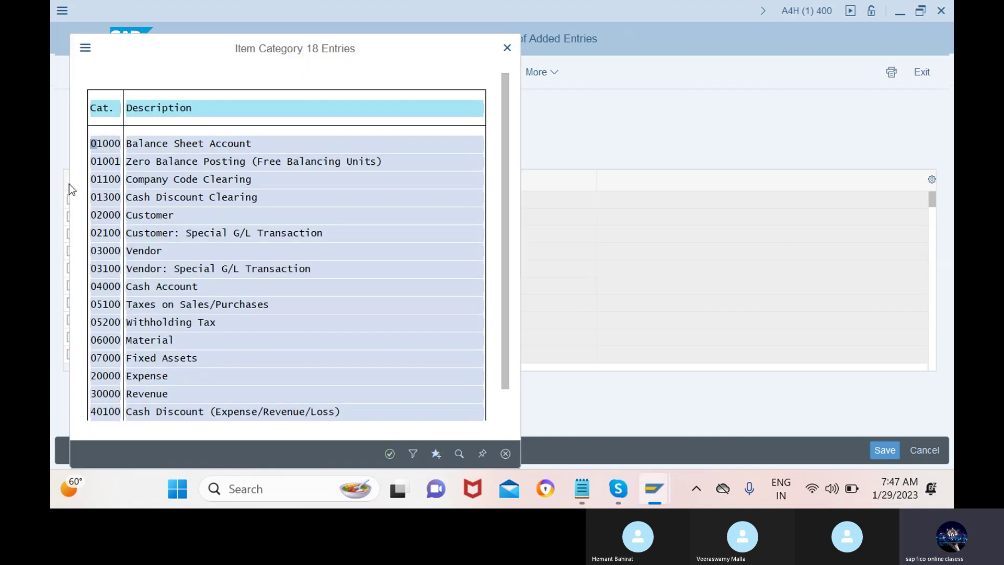
click(116, 393)
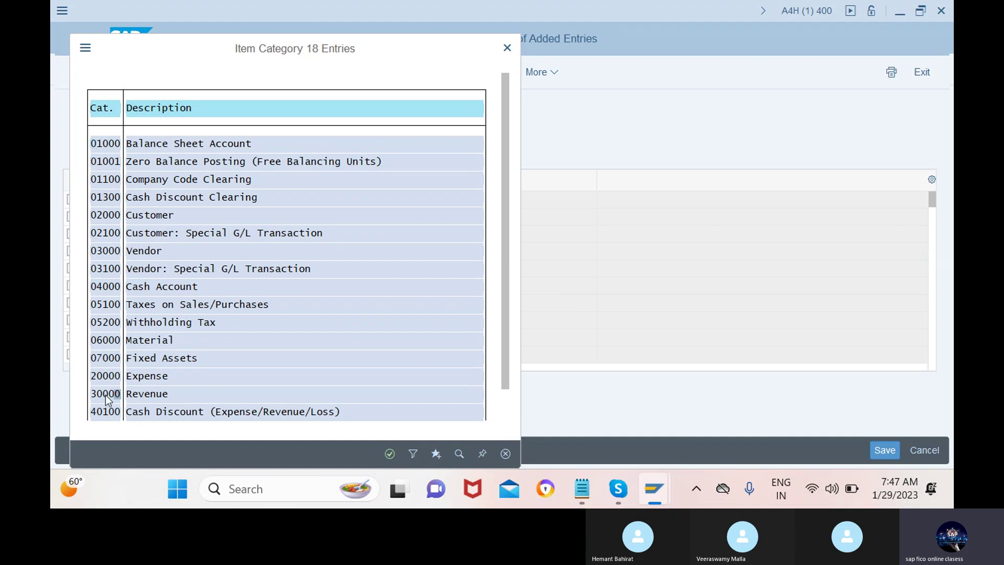
click(389, 454)
- Validate the new G/L account classification entries and save them under customizing request A4HK904016
click(126, 302)
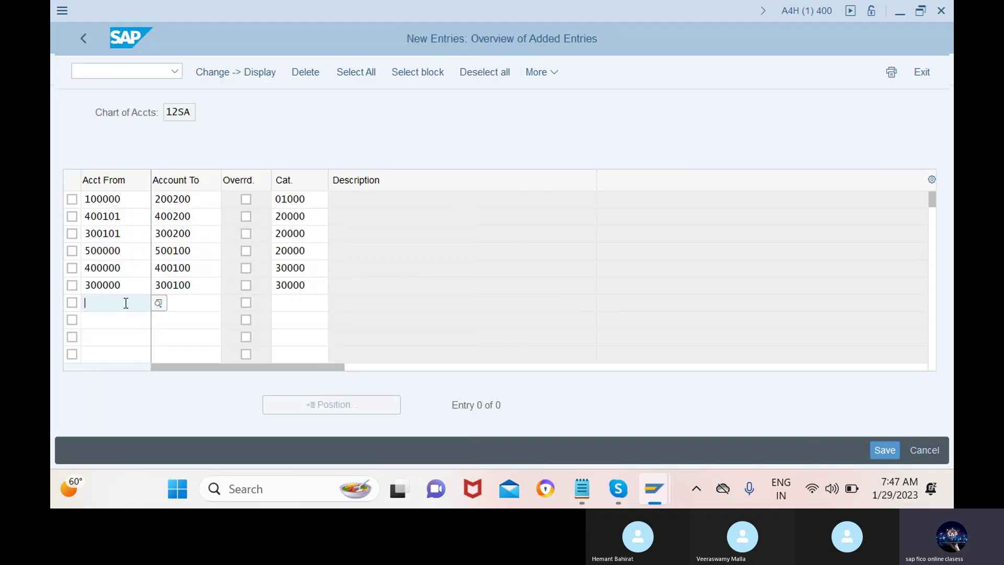
key(Return)
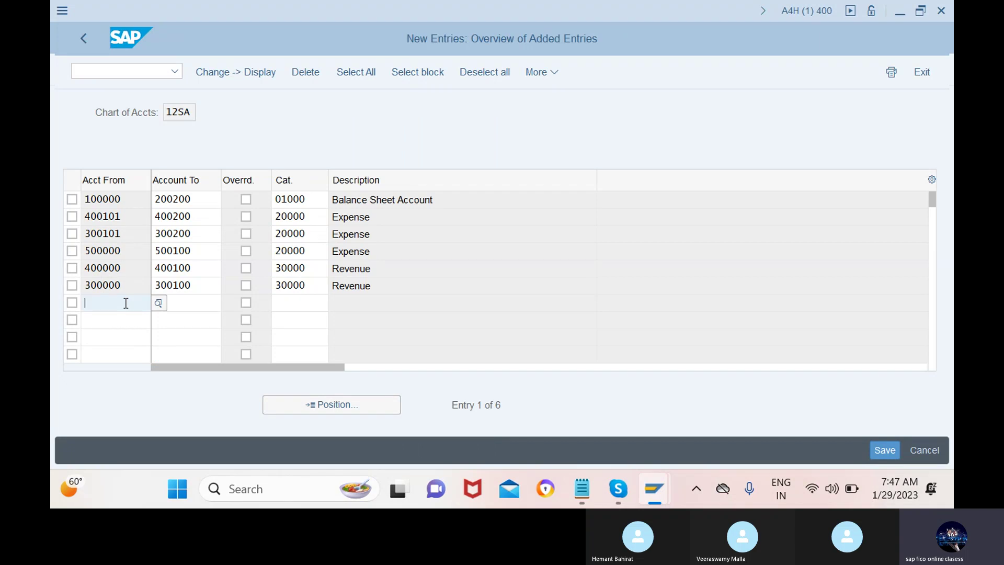
click(881, 450)
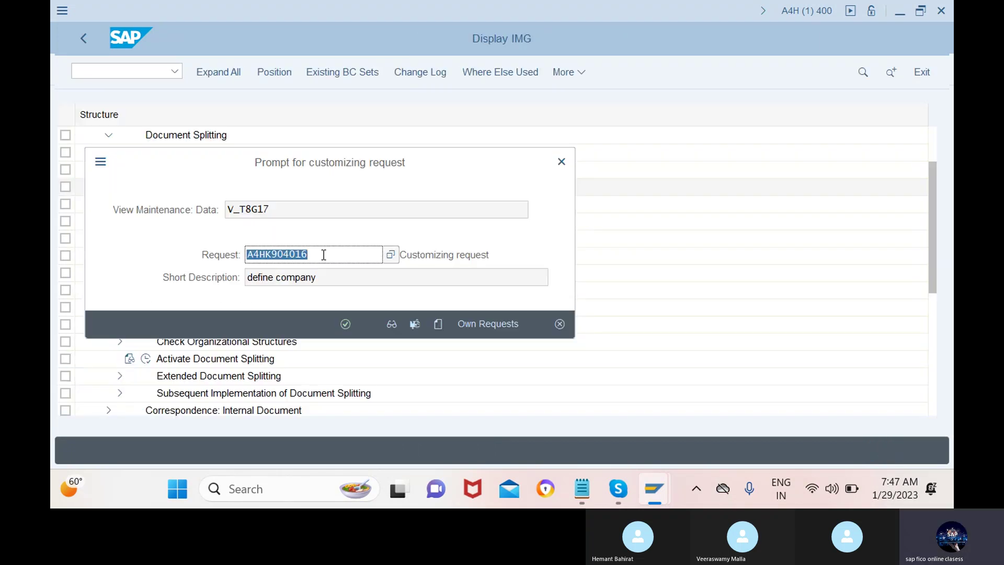
click(345, 324)
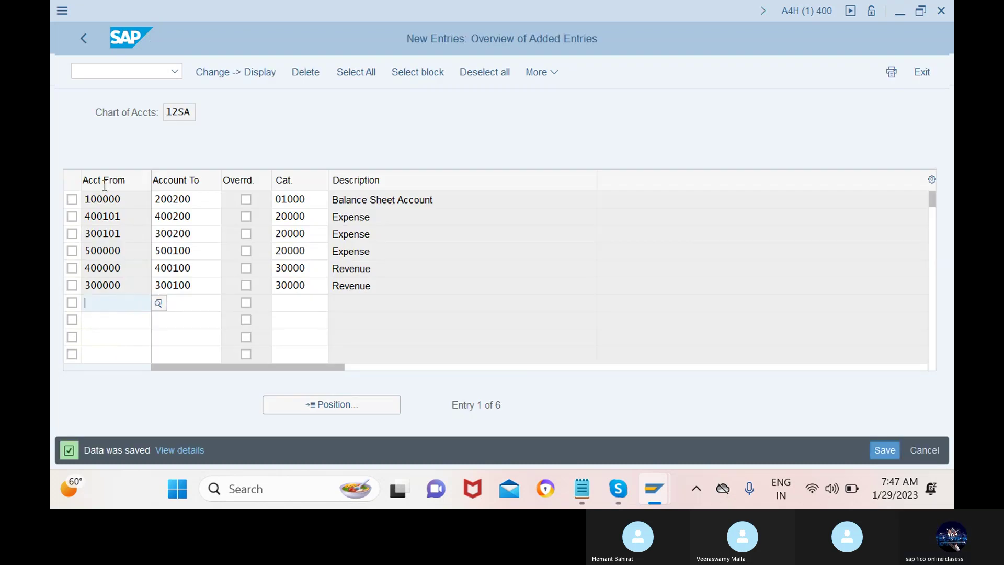
- Leave the document splitting customizing and return to the G/L account document overview
click(83, 38)
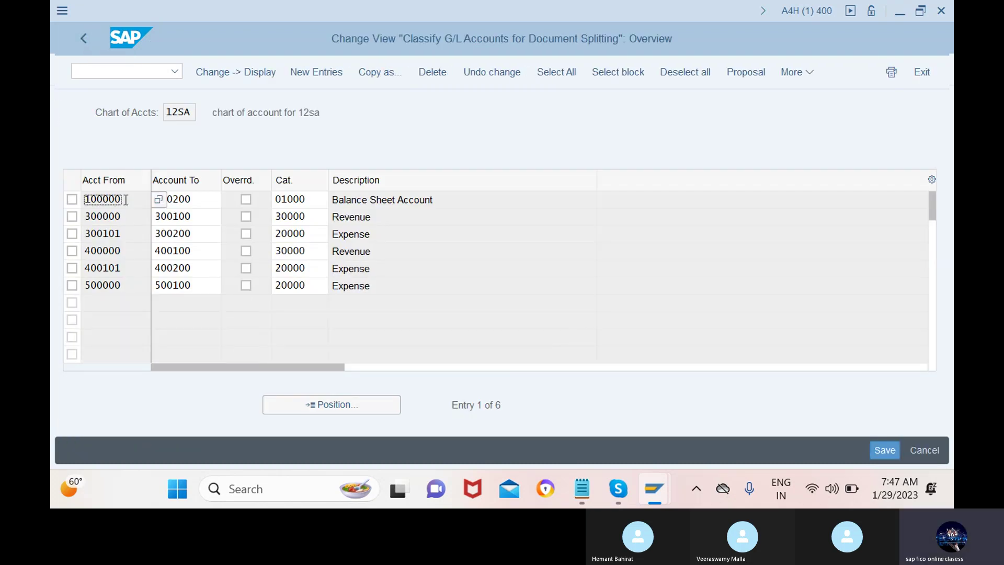
click(84, 39)
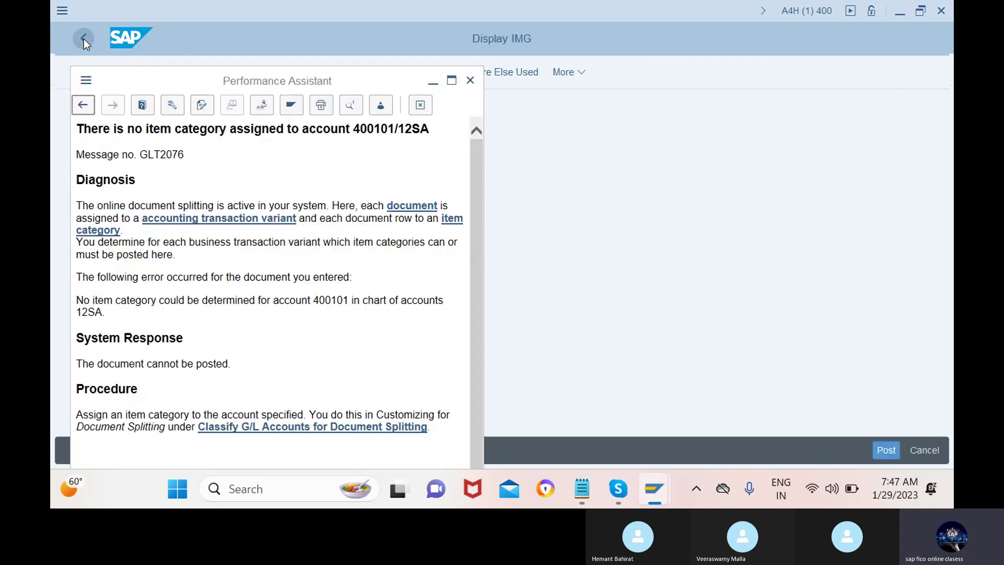
click(84, 38)
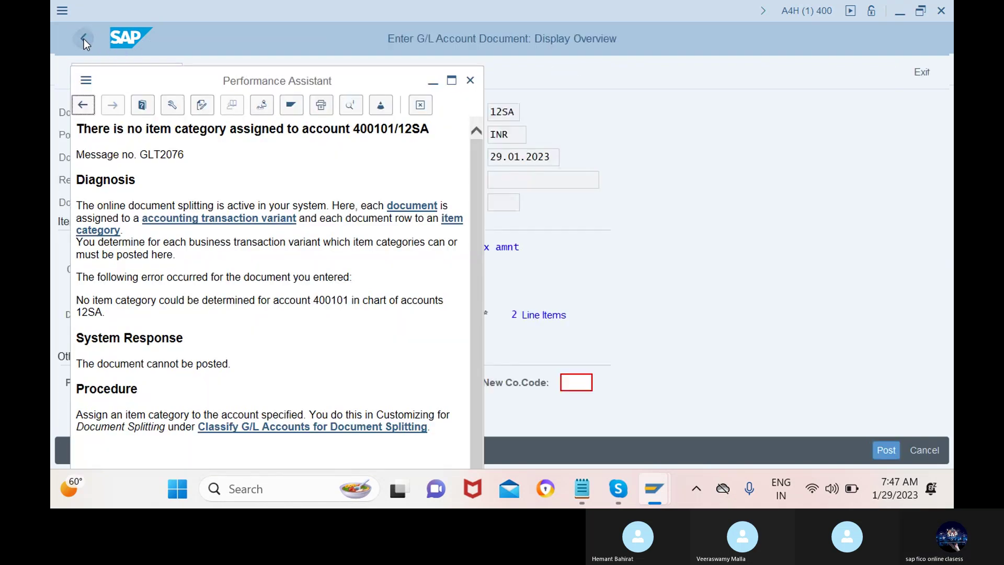
- Close the error explanation and cancel the incorrect automatic postings in the wages document
click(467, 79)
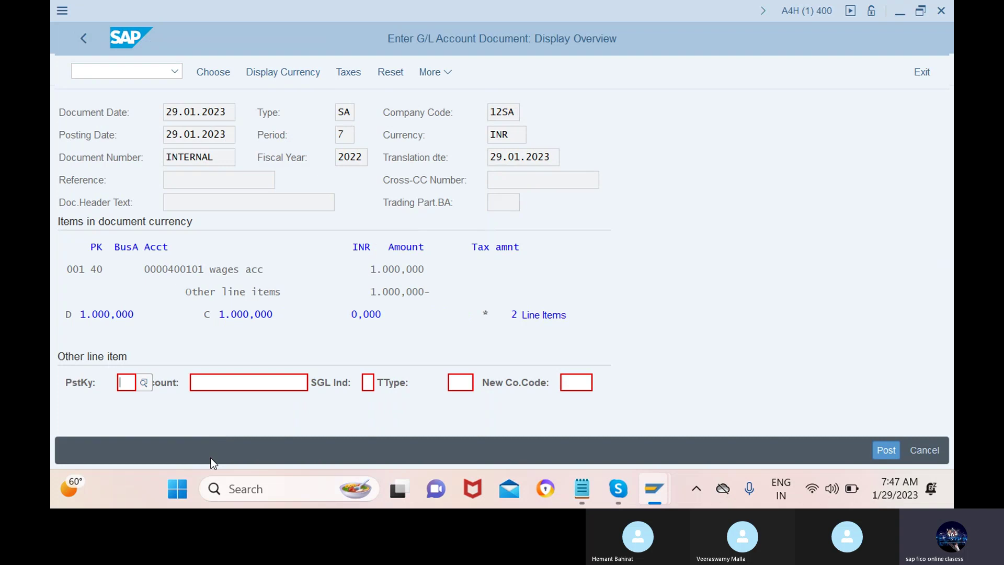
key(Return)
key(Return)
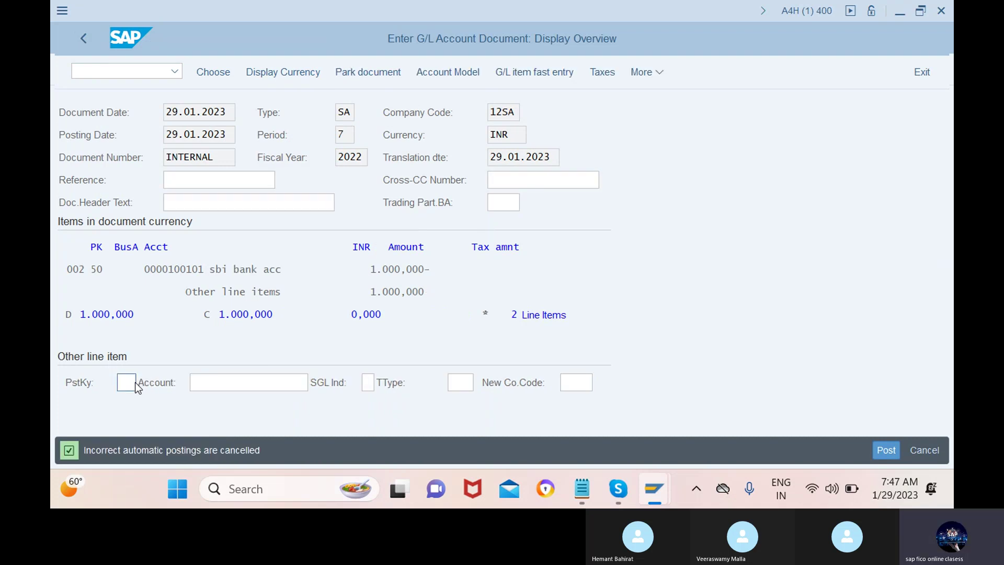
key(Return)
key(Return)
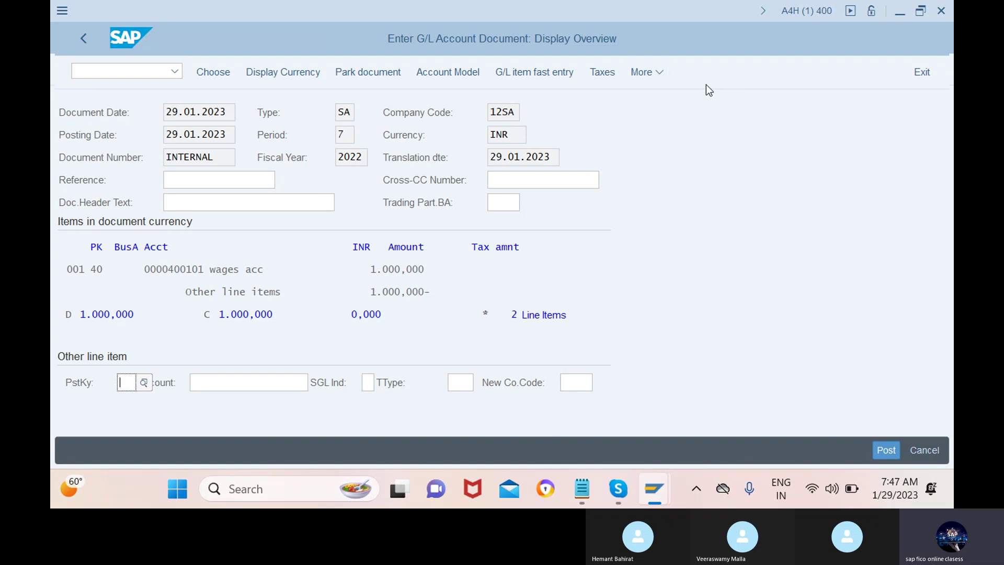
- Simulate the existing wages document, try to post it and check the details of the posting error
click(648, 73)
mouse_move(658, 99)
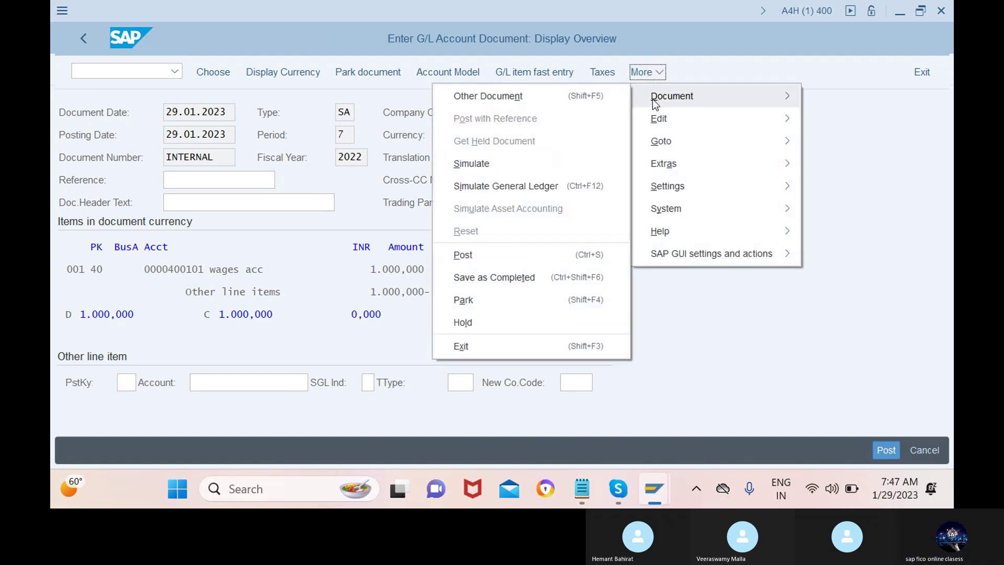
click(527, 174)
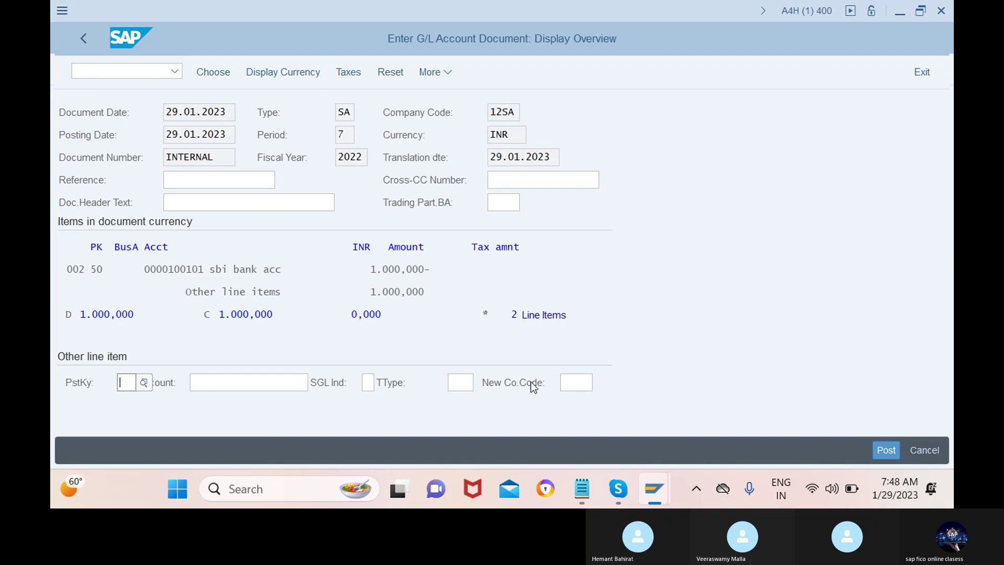
click(888, 448)
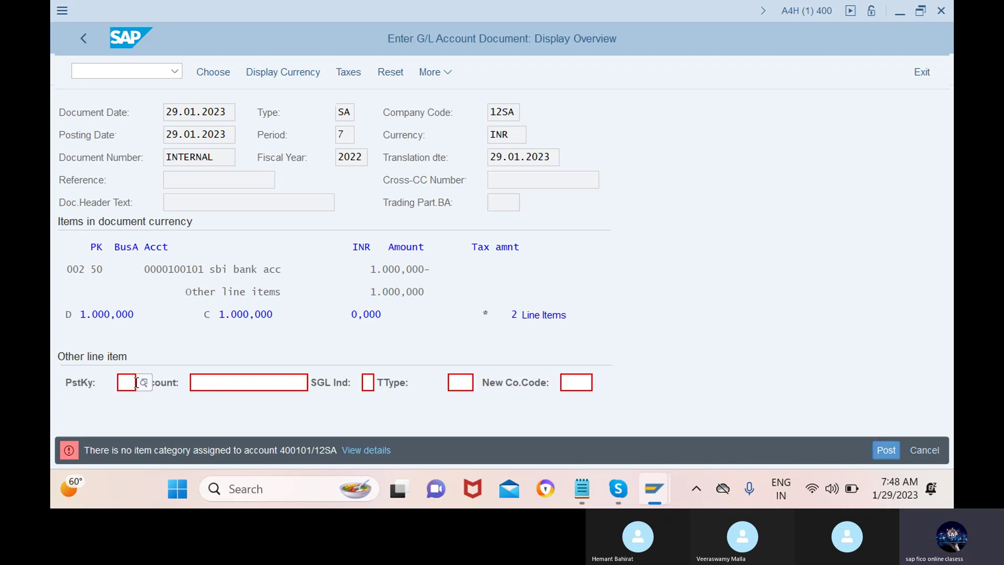
click(367, 451)
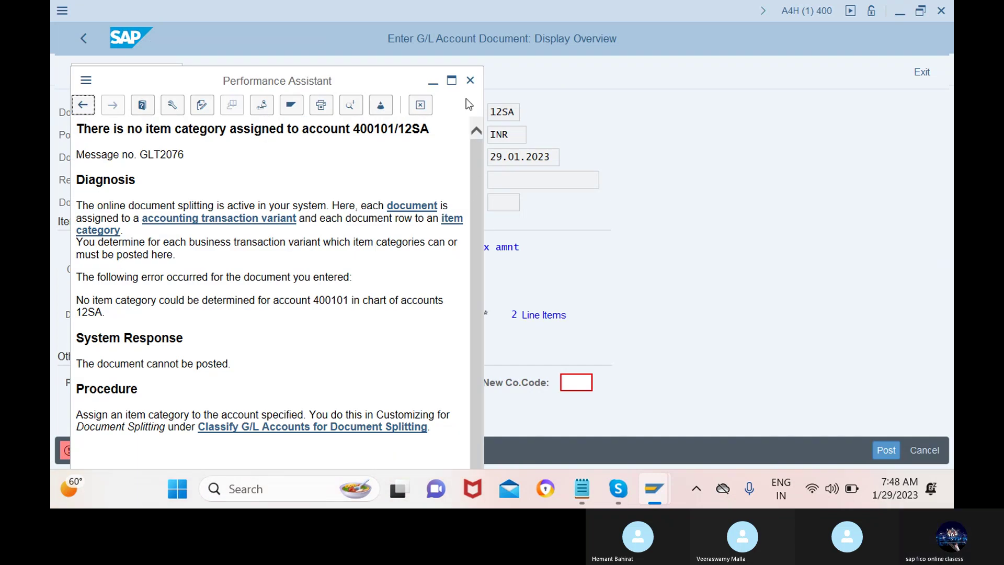
click(472, 81)
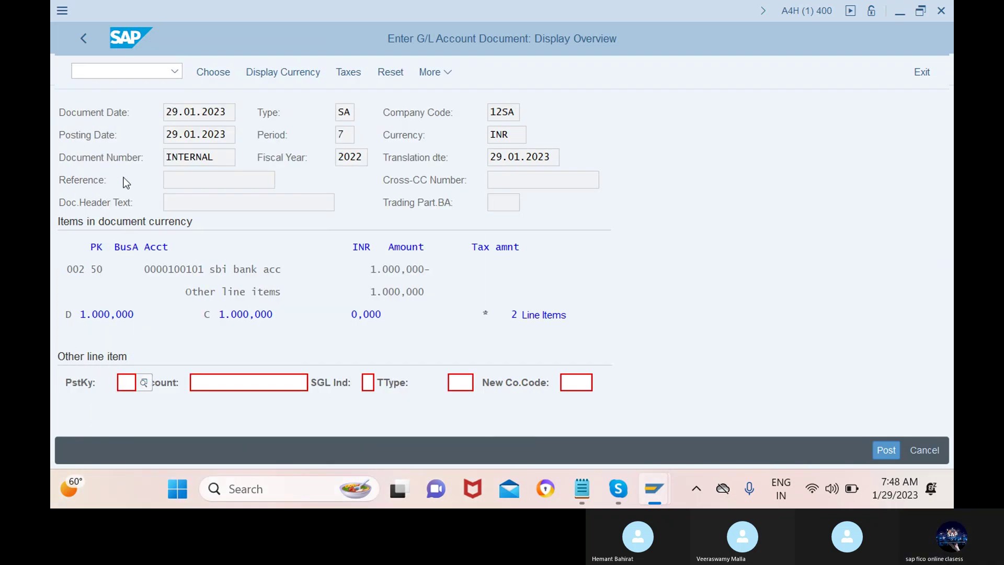
- Restart G/L account posting with transaction /nf-02 and set the document date to 29.01.2023
click(128, 71)
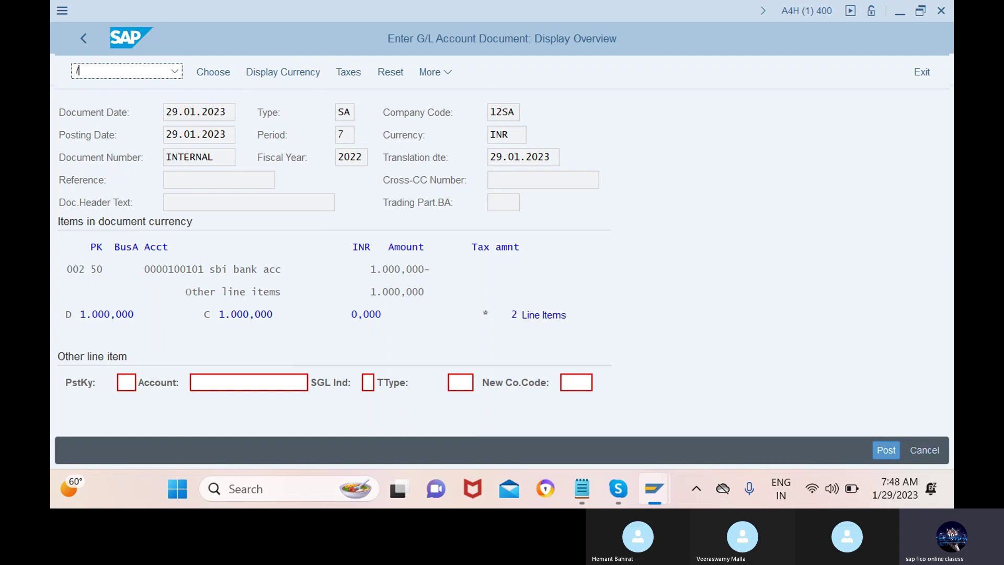
text(/nf-02)
key(Return)
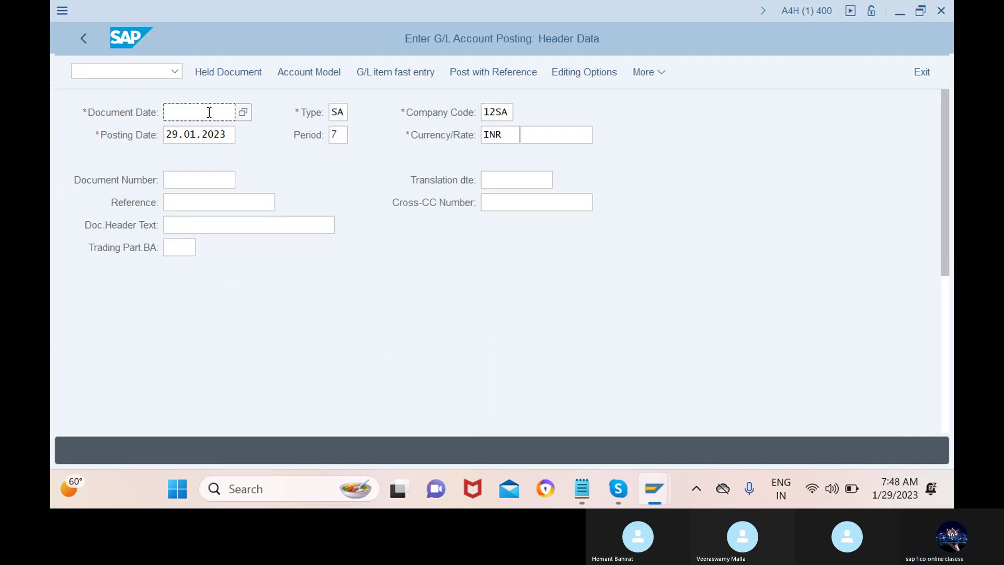
click(244, 111)
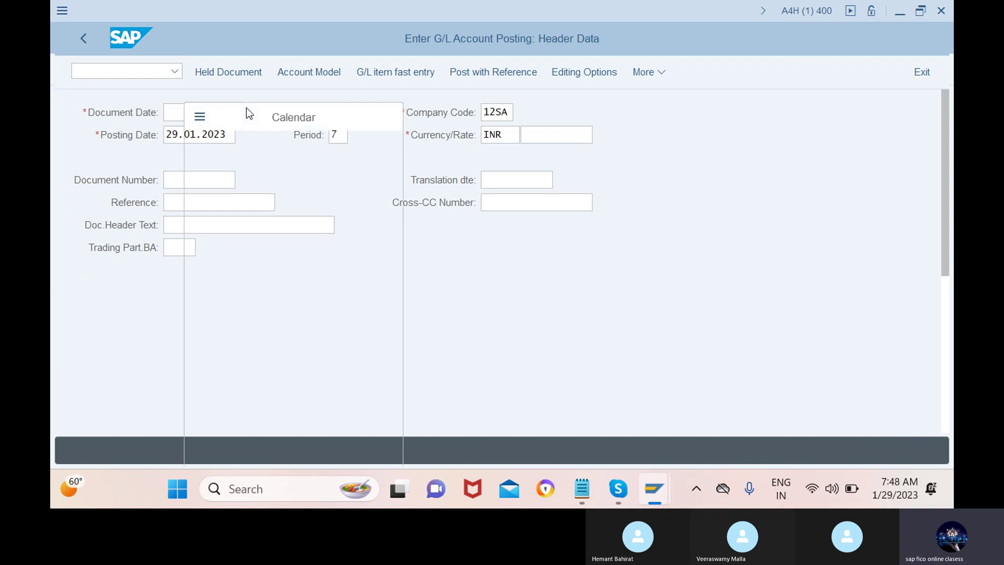
click(267, 435)
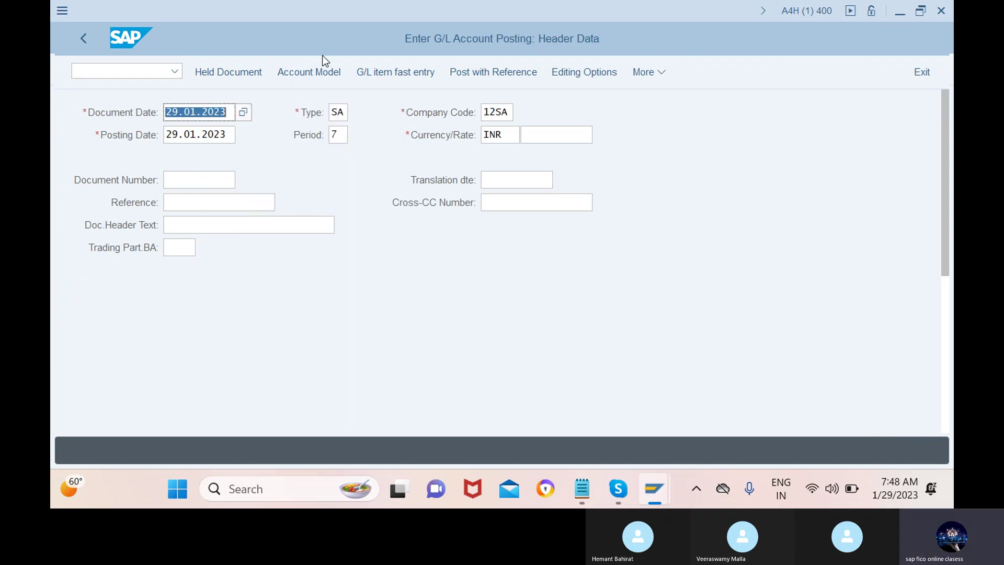
- Choose the wages account 400101 from the chart of accounts 12SA list as the first line item's account and open the item
scroll(346, 257, down, 5)
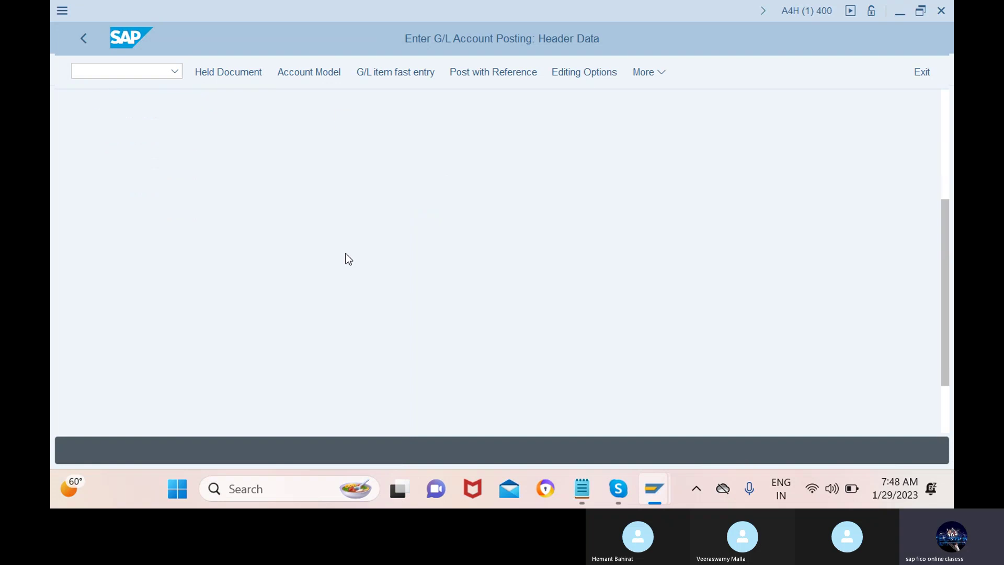
click(242, 410)
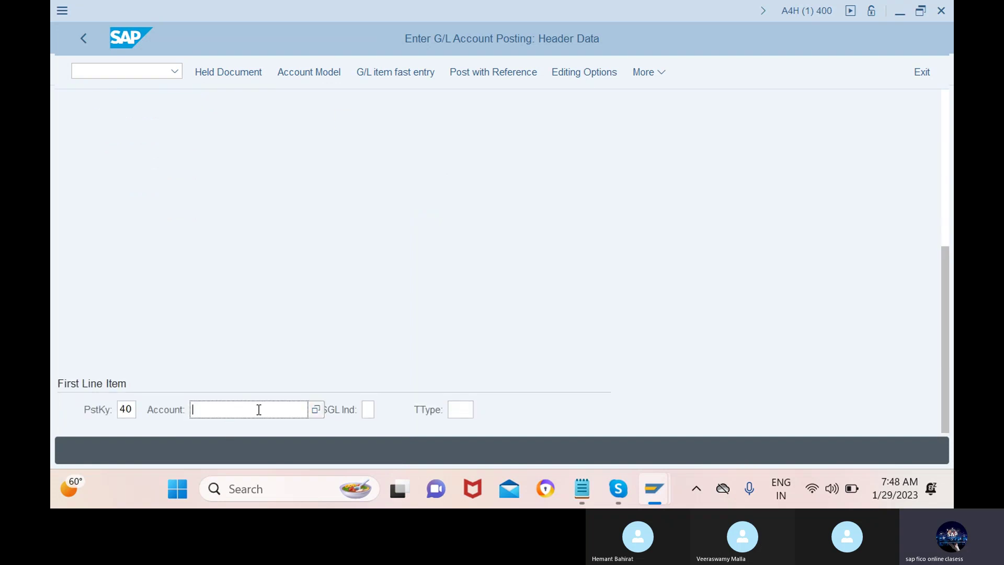
click(321, 410)
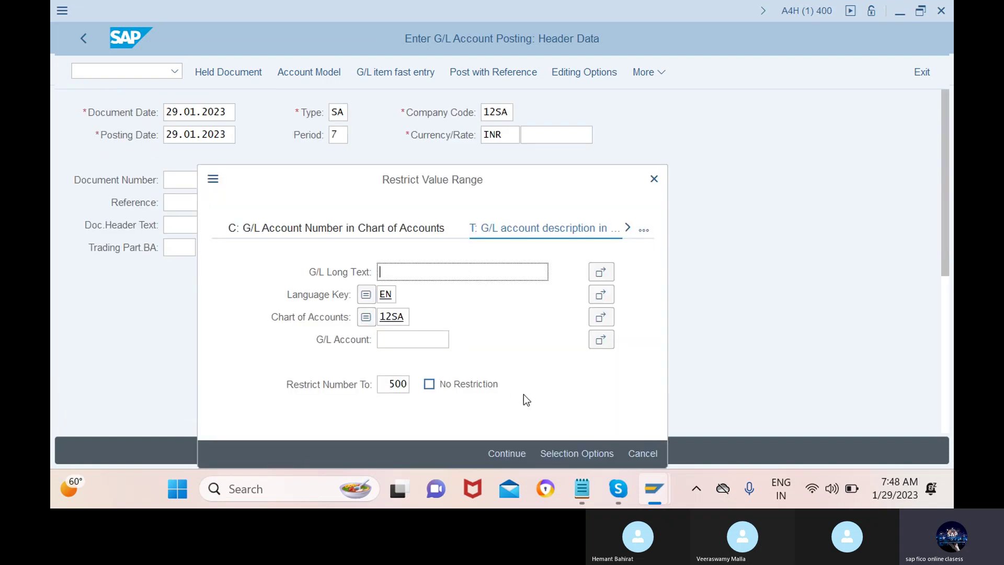
click(507, 453)
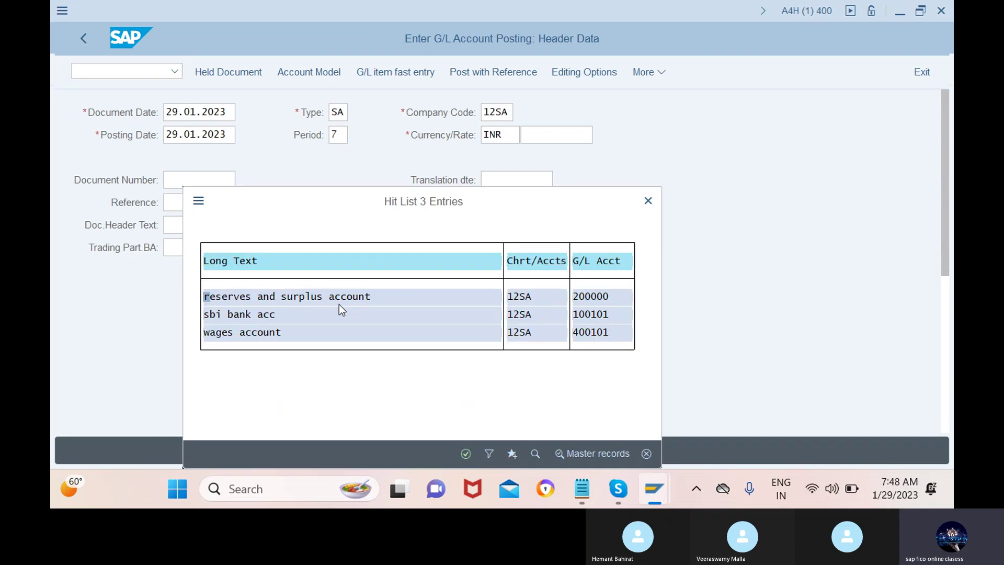
click(318, 332)
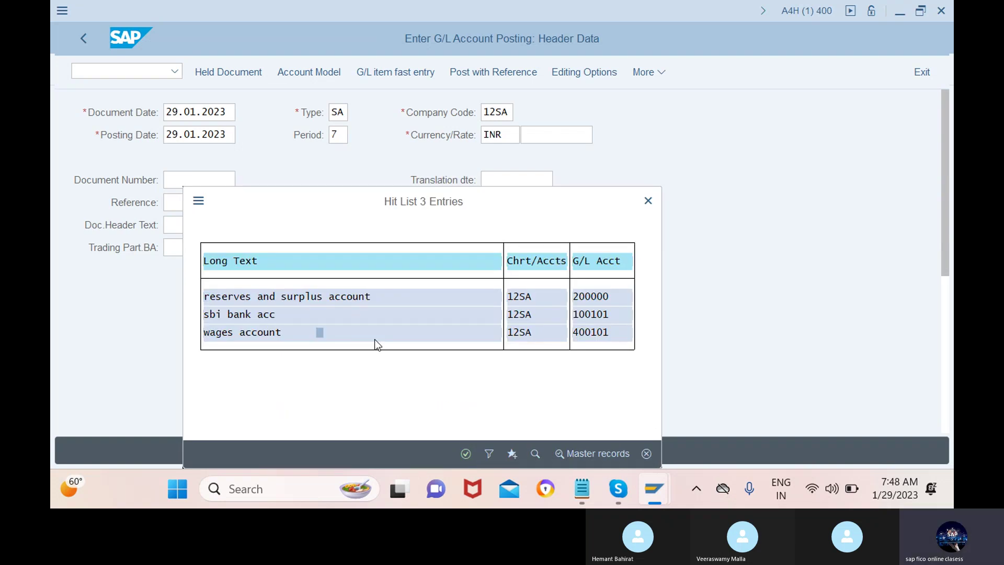
click(466, 453)
key(Return)
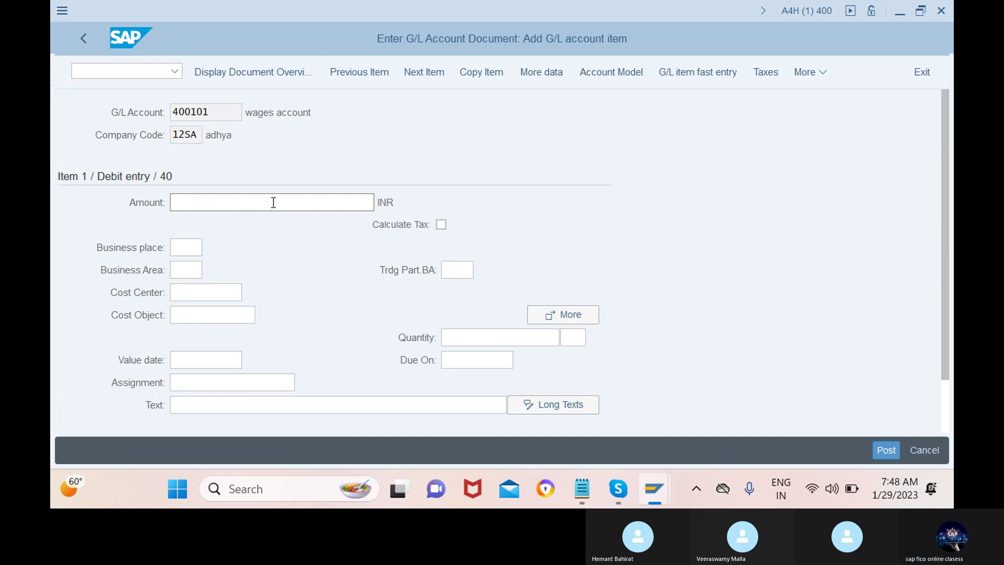
- Give the wages debit item an amount of 1000 INR and the text "test"
text(1000)
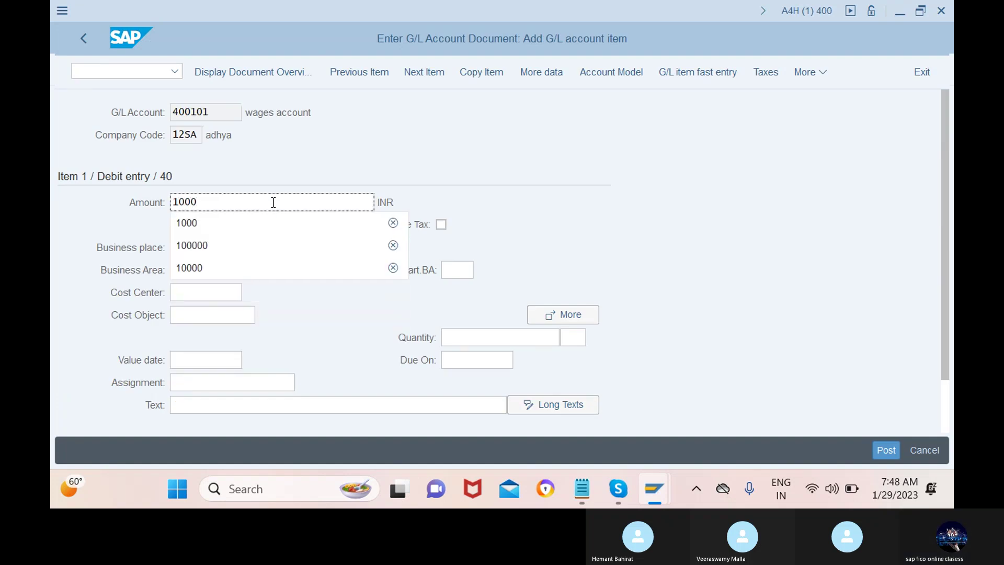
click(720, 88)
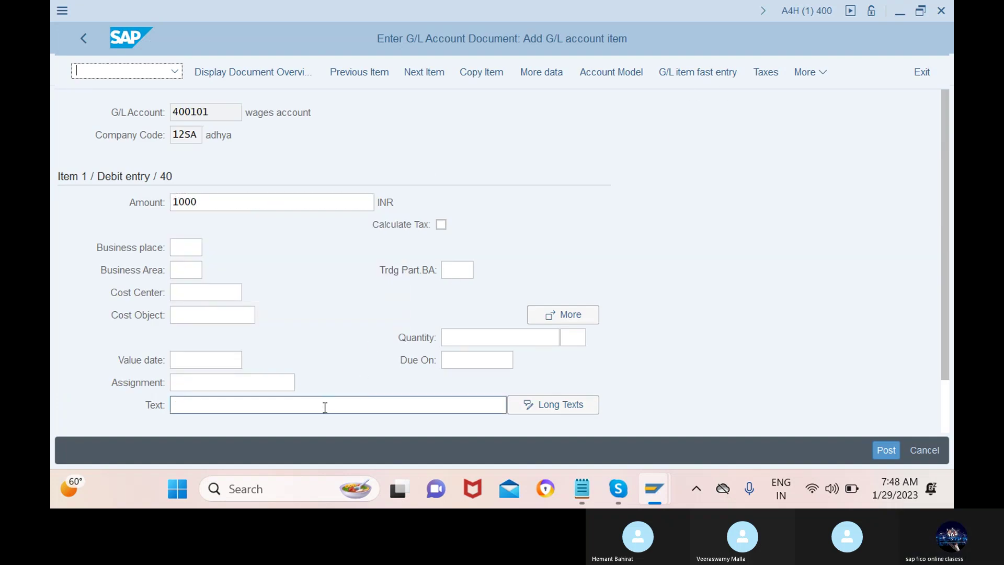
click(349, 405)
text(test)
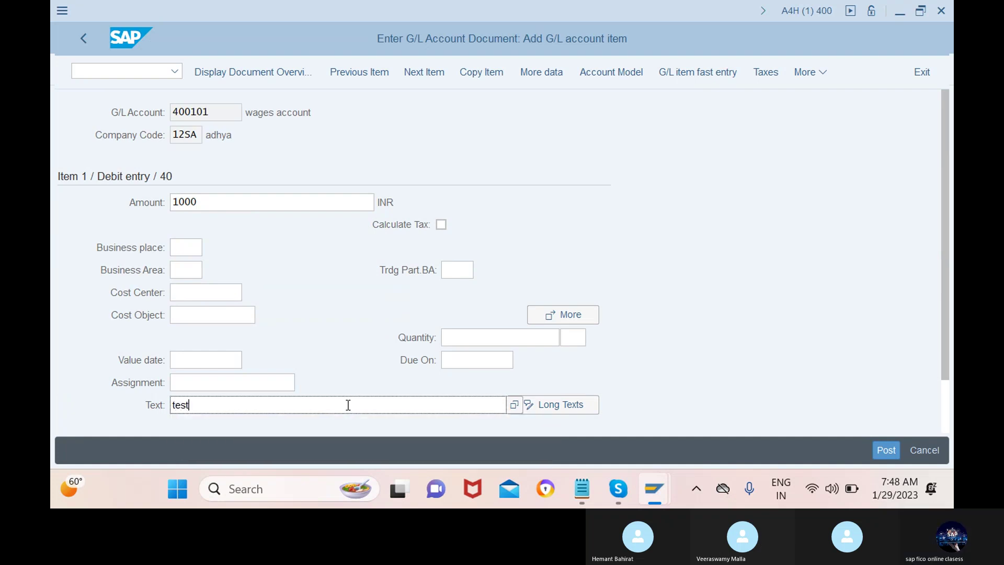
click(388, 341)
- Add a next line item with posting key 50 for the sbi bank acc, G/L account 100101
scroll(388, 337, down, 2)
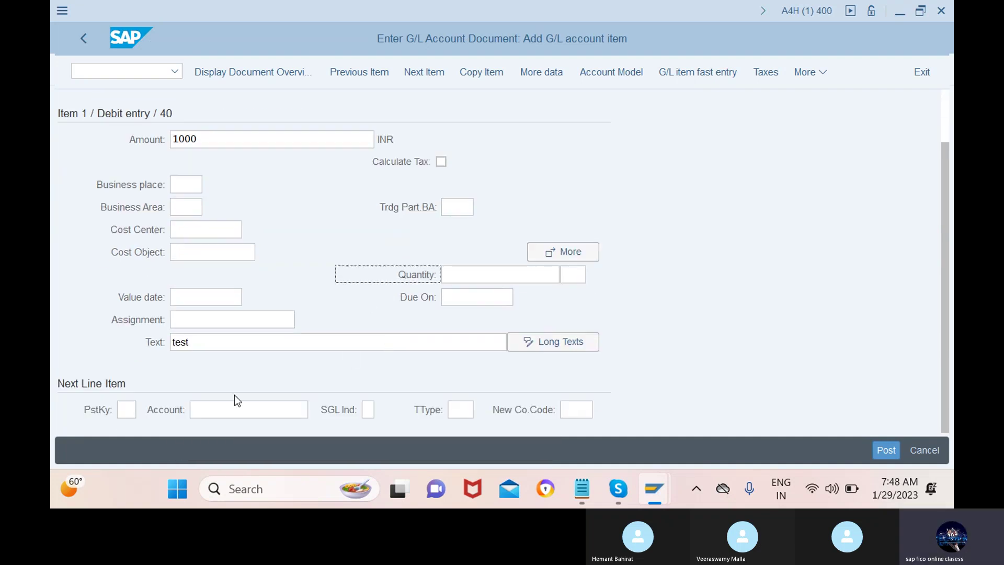
click(137, 409)
text(50)
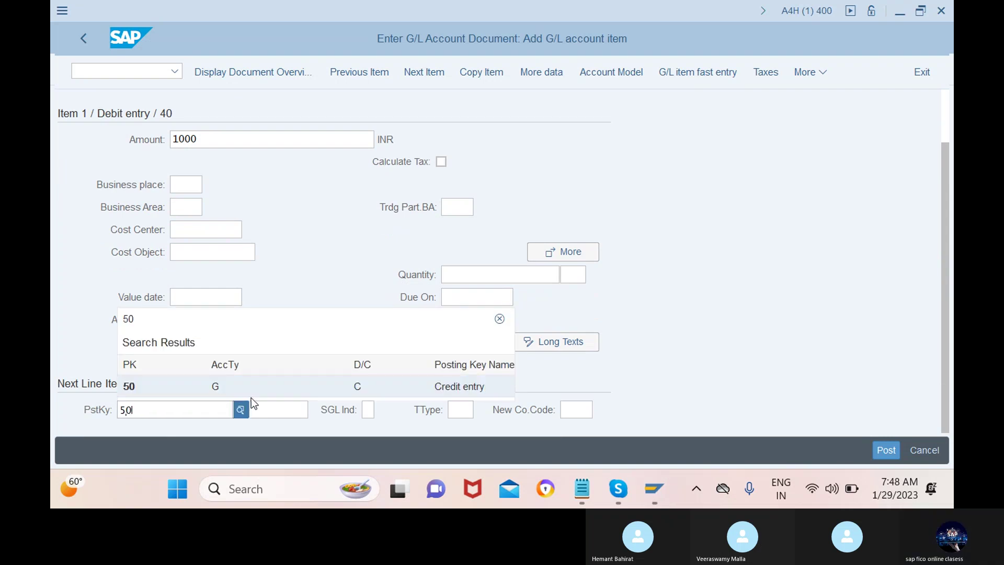
click(239, 390)
click(252, 411)
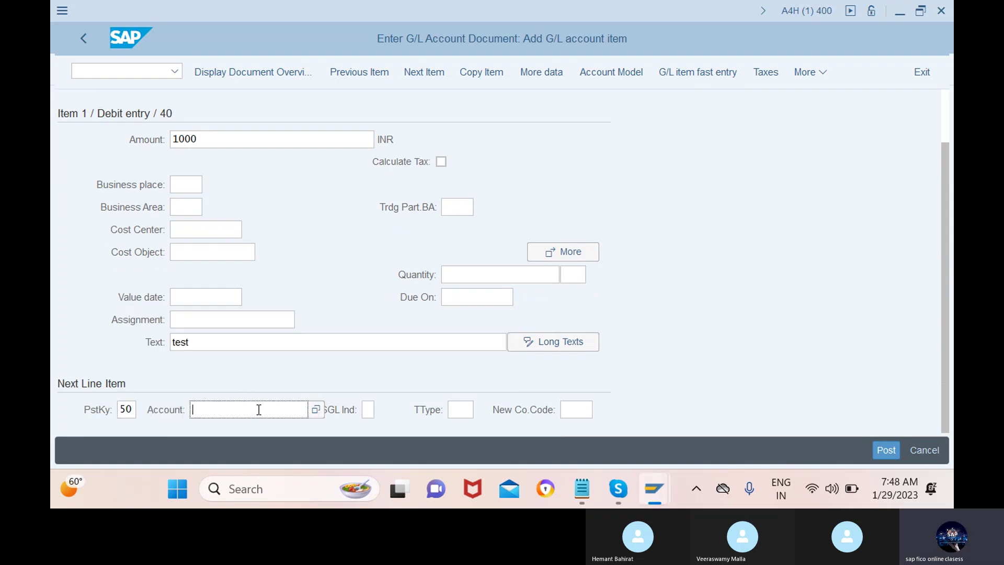
click(313, 407)
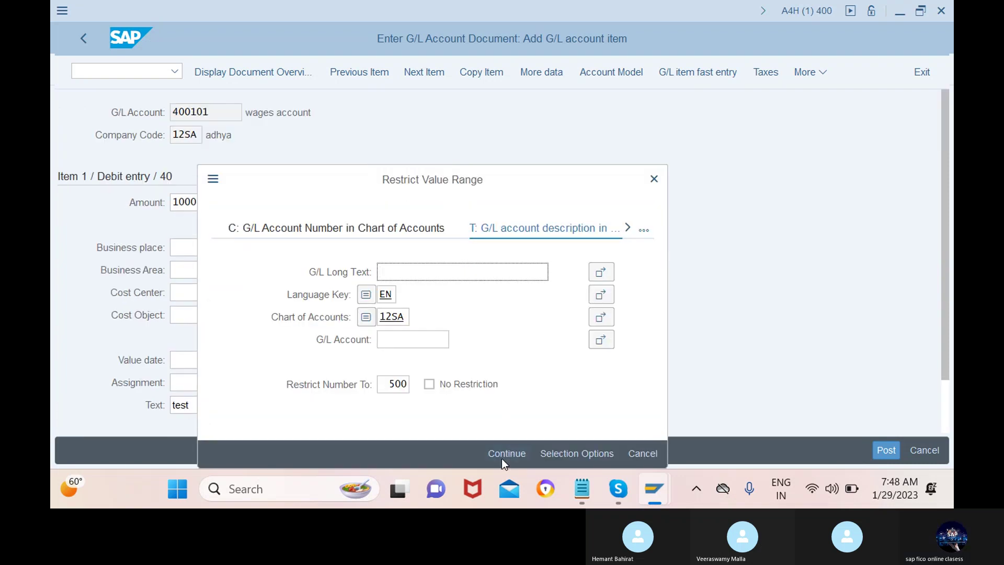
click(506, 454)
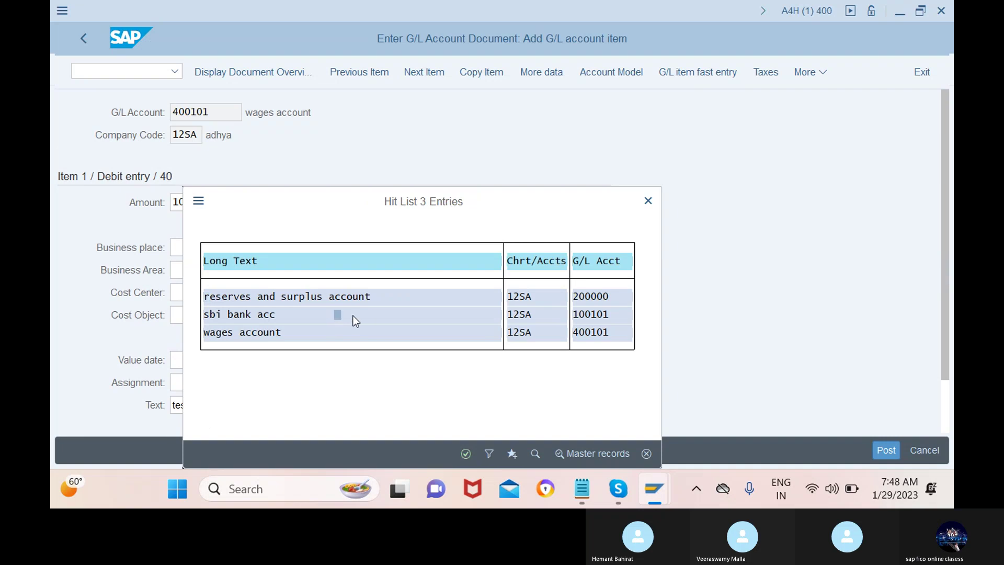
click(466, 453)
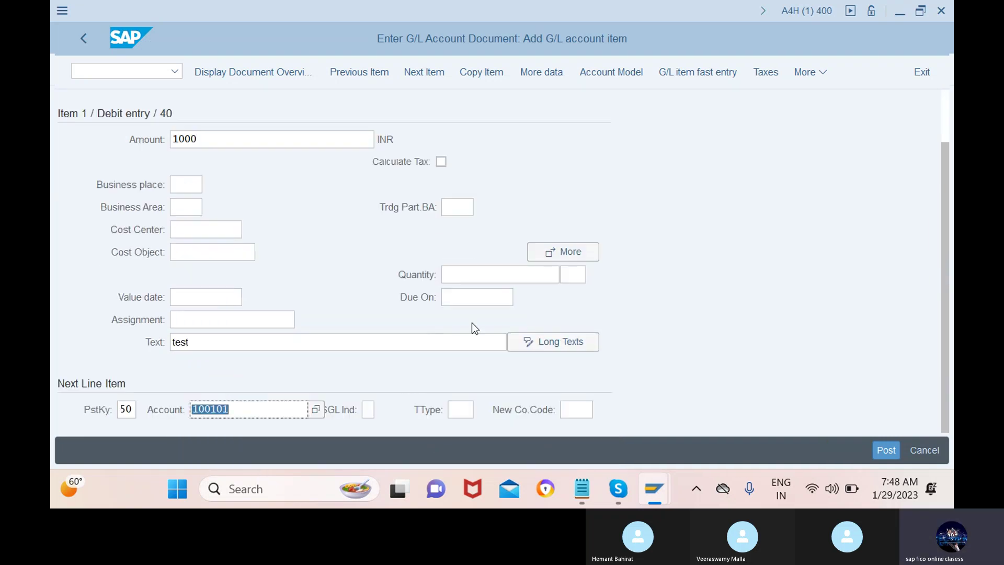
key(Return)
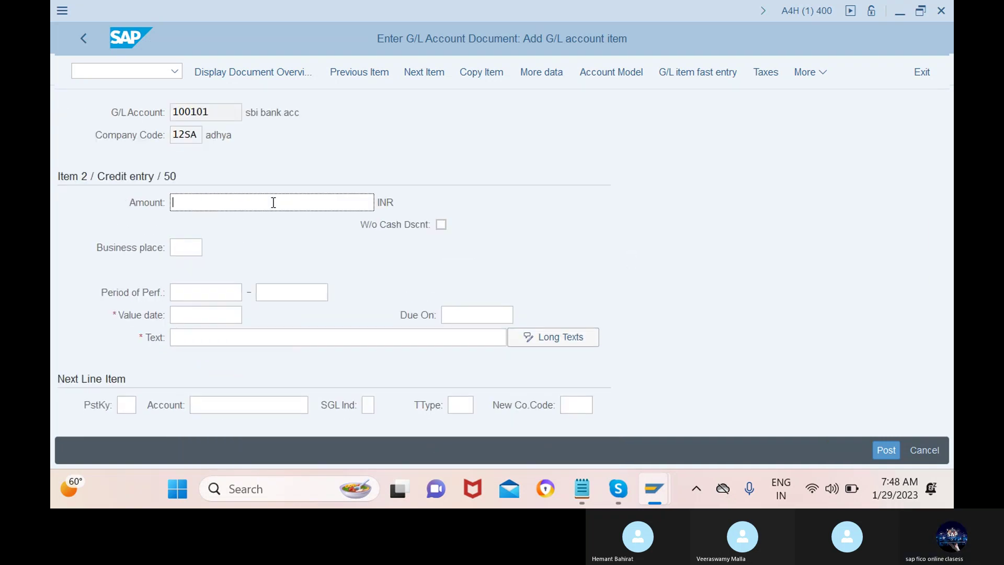
- Fill in the bank credit item with amount *, value date 29.01.2023 and text +
text(*)
click(215, 314)
click(256, 315)
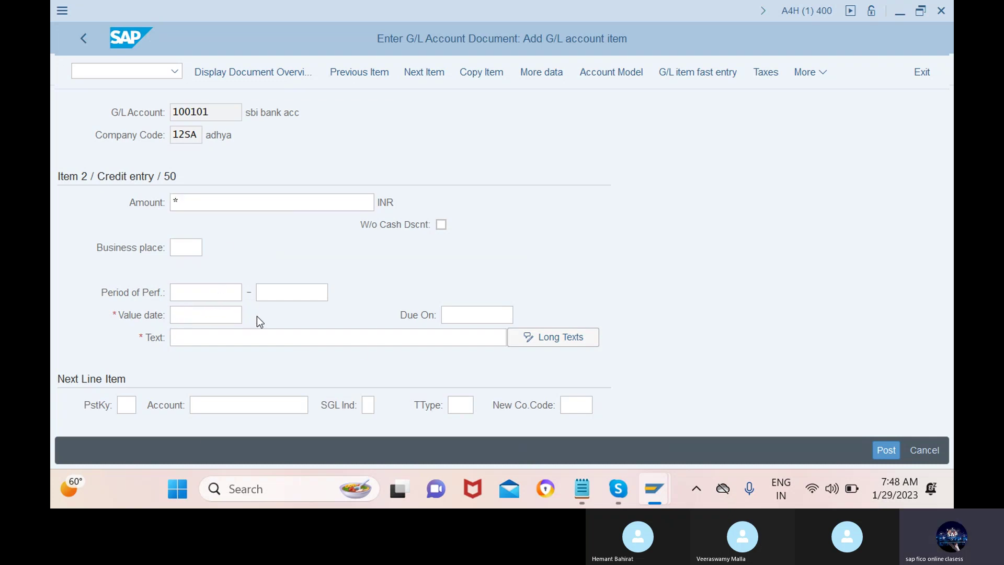
click(248, 437)
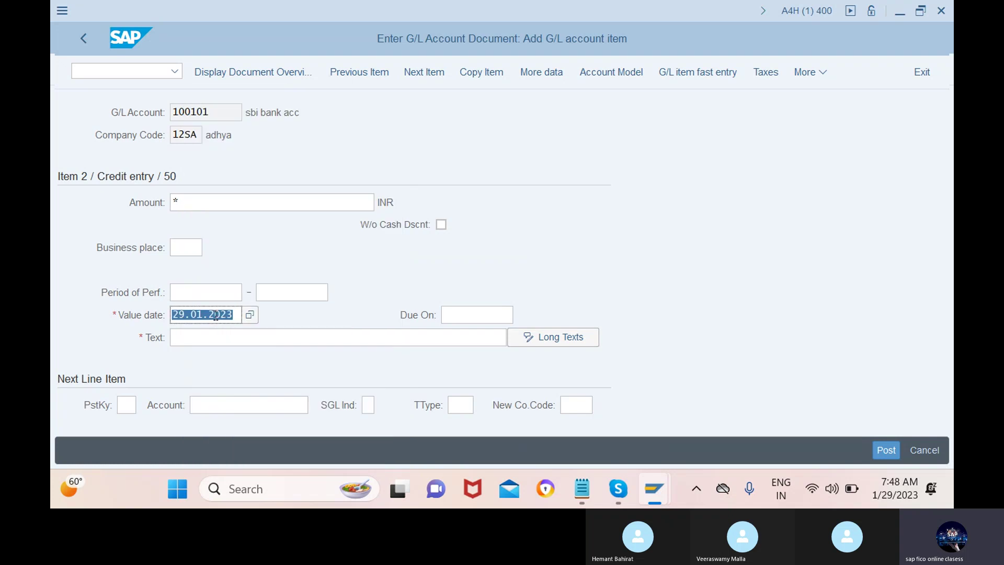
click(206, 333)
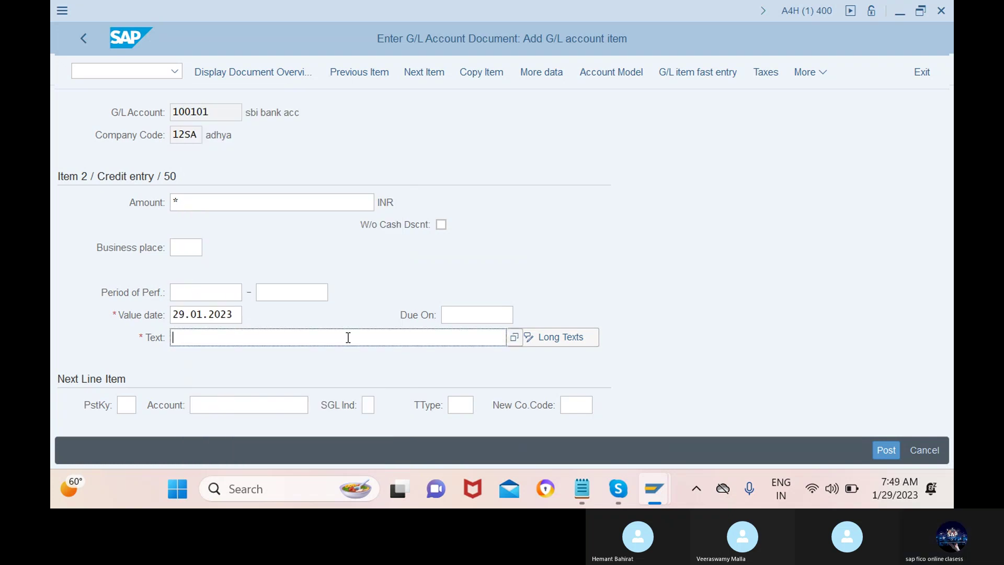
text(V)
key(BackSpace)
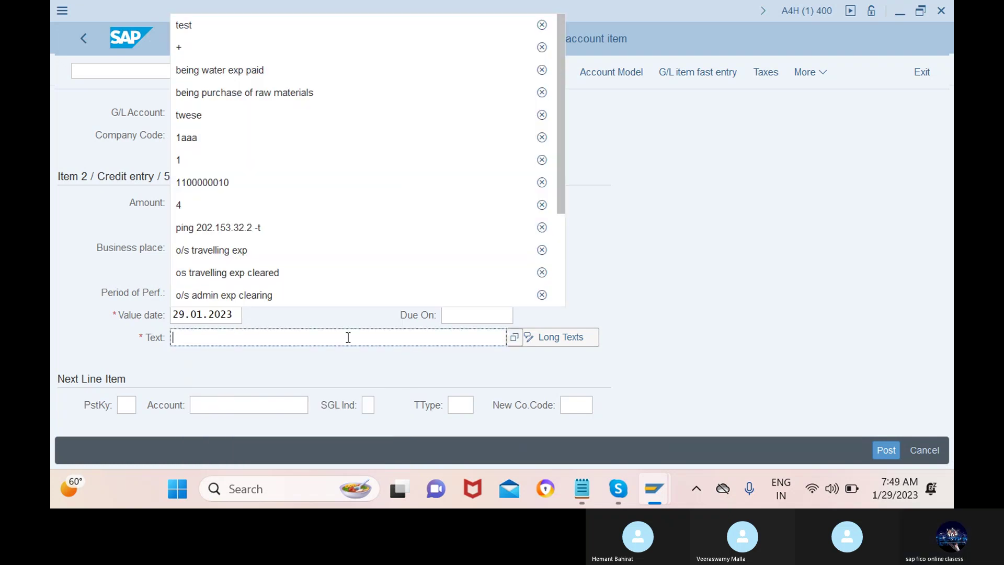
text(+)
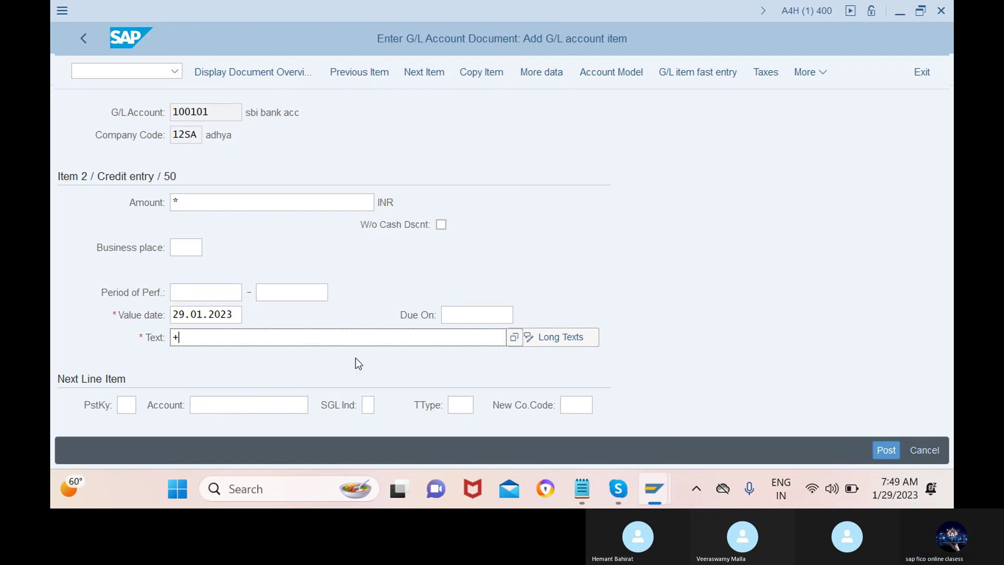
- Simulate the two-line wages document and post it in company code 12SA
click(811, 72)
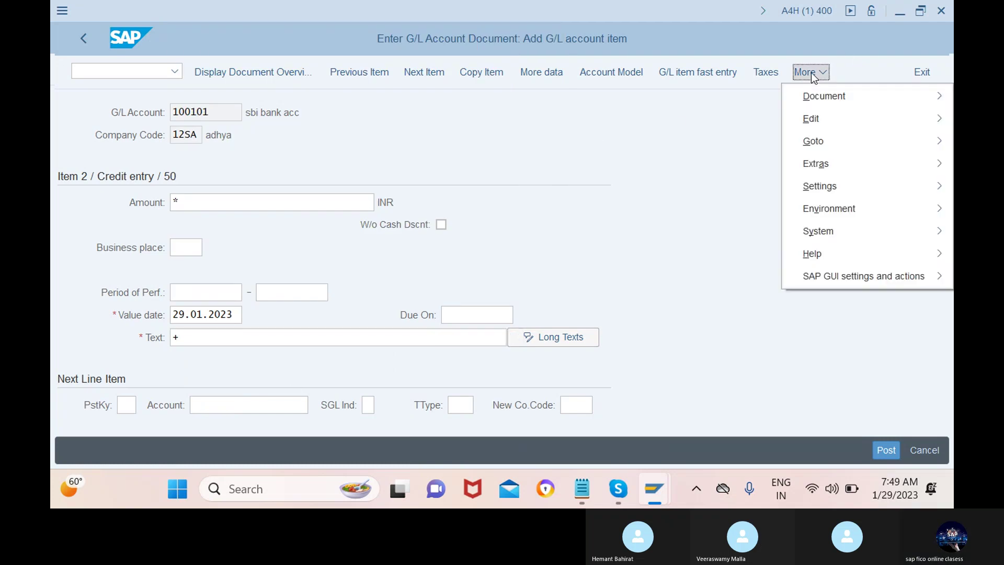
mouse_move(817, 91)
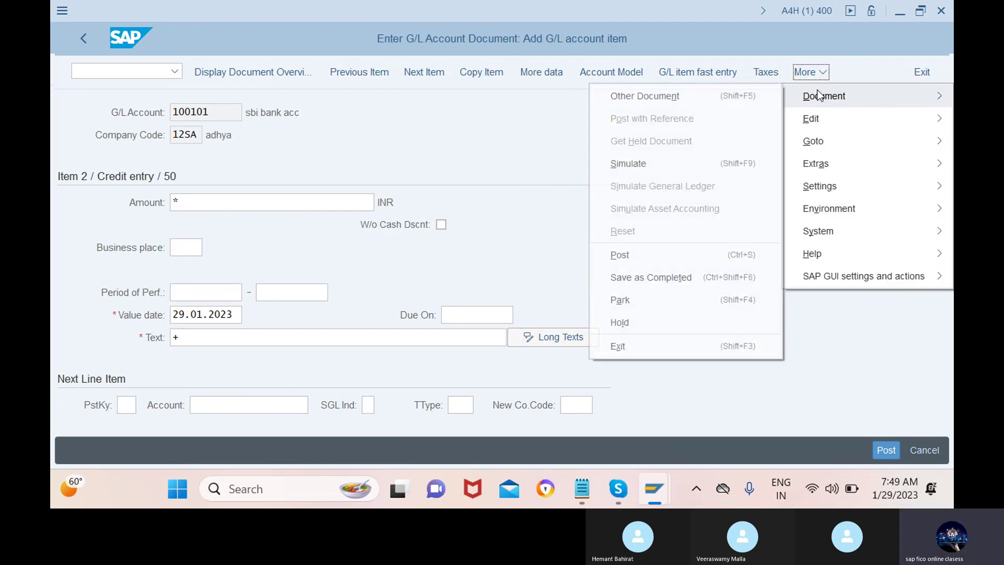
click(678, 168)
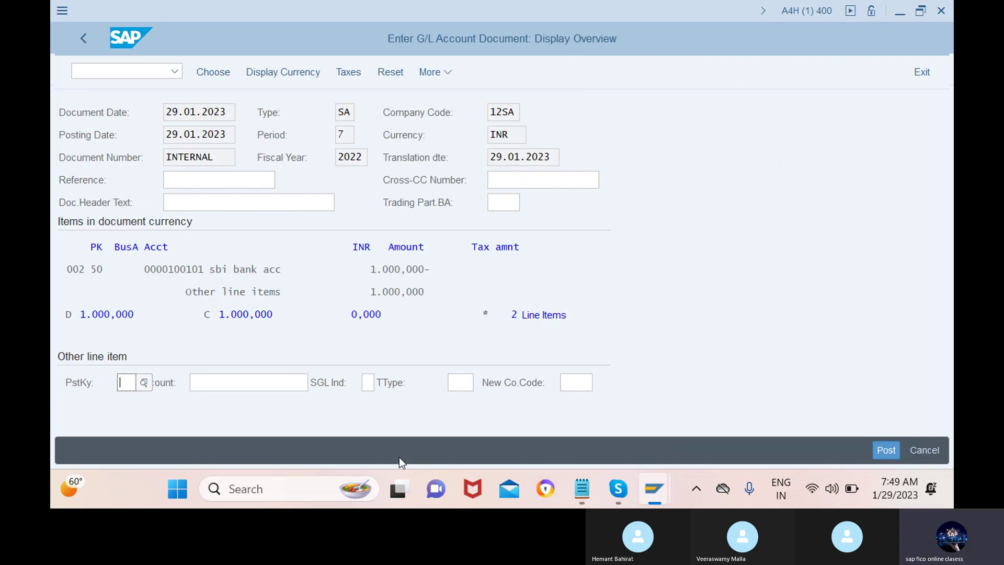
click(892, 450)
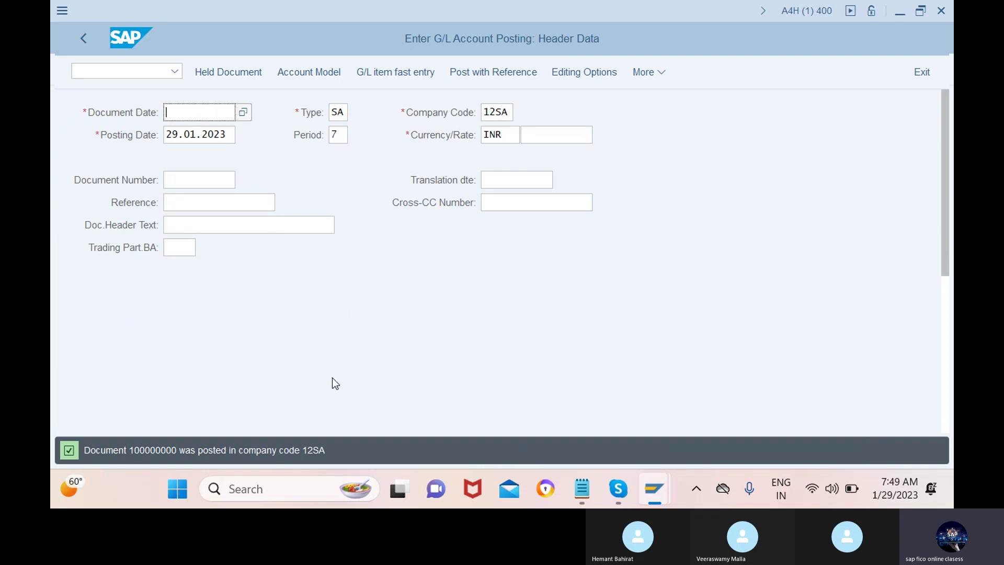
- Switch to transaction SPRO and open the SAP Reference IMG
click(139, 73)
text(/nspro)
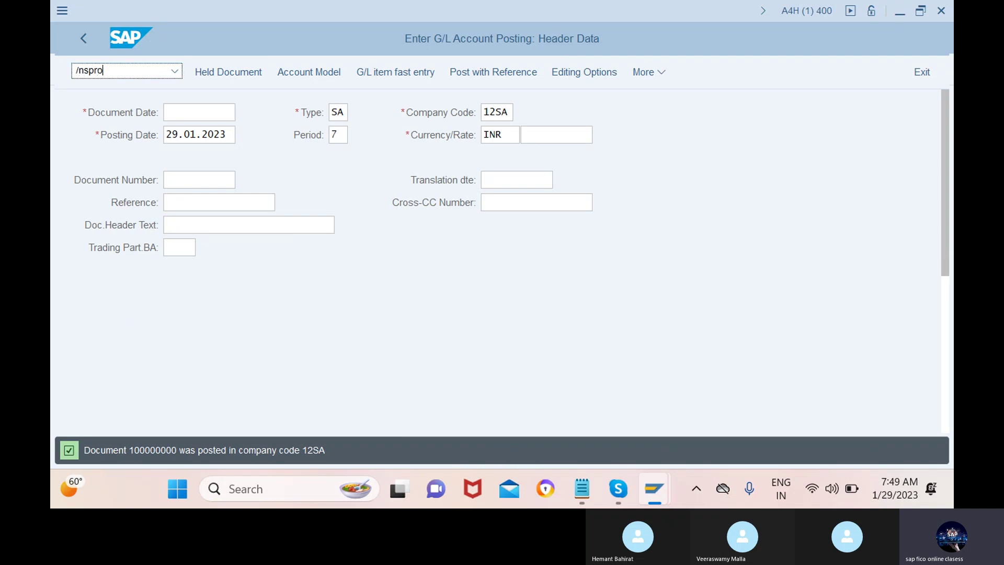
key(Return)
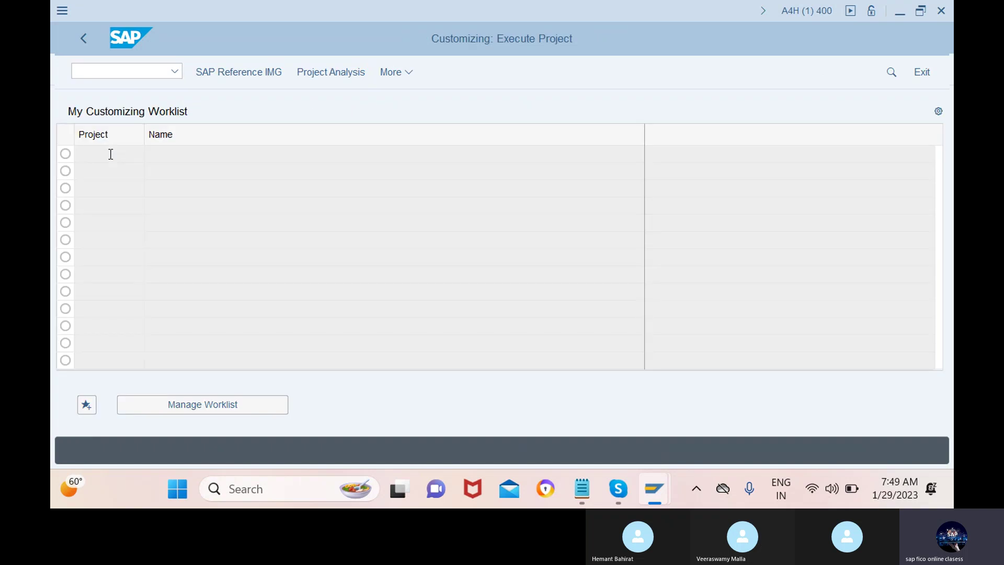
click(239, 73)
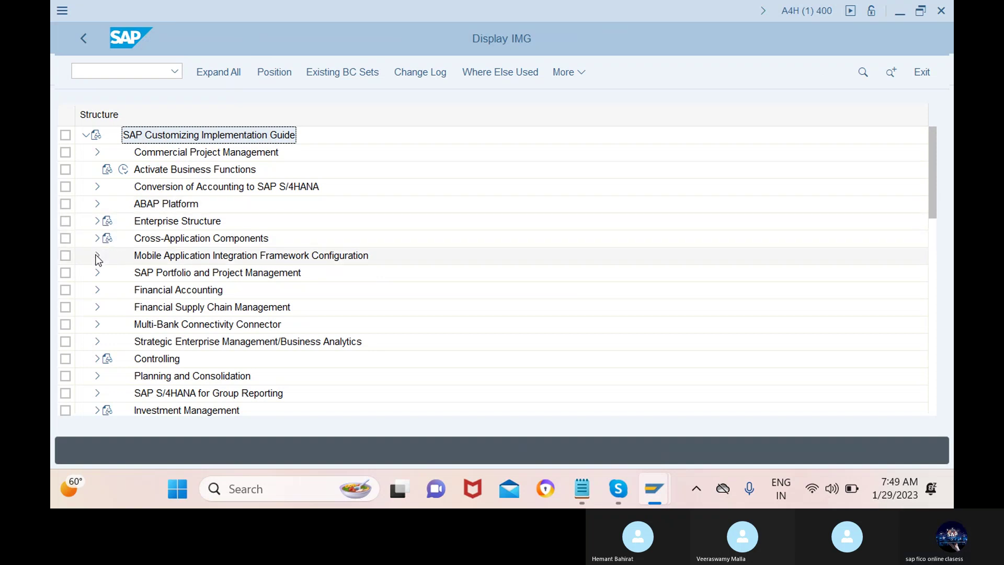
- Open Define Settings for Ledgers and Currency Types under Financial Accounting Global Settings and dismiss the consistency check messages
click(96, 286)
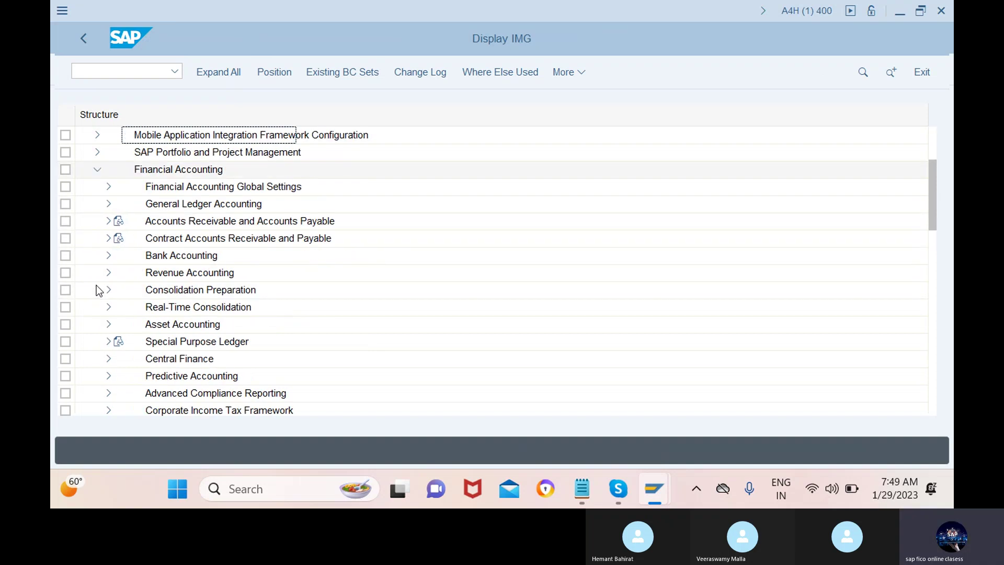
click(108, 187)
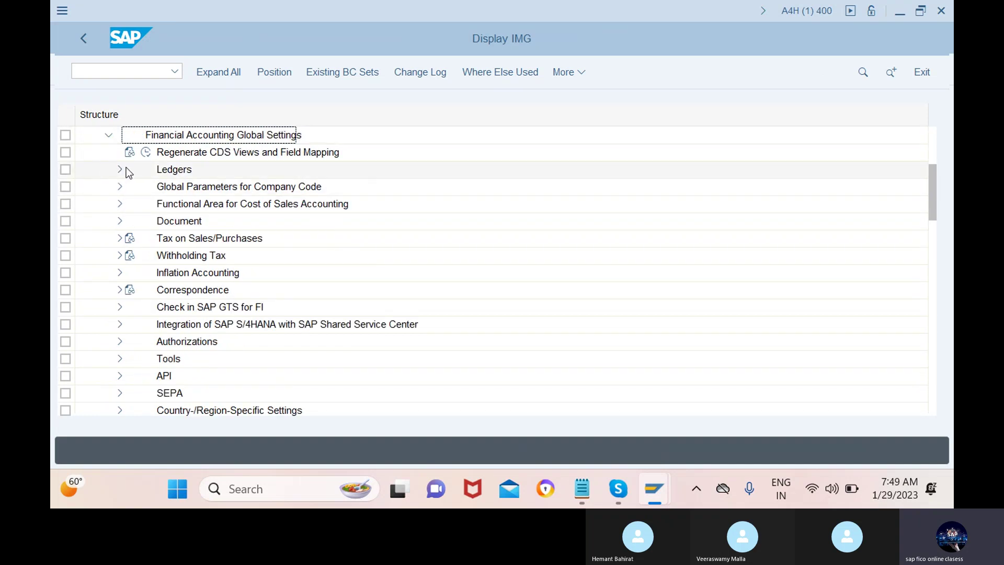
click(120, 168)
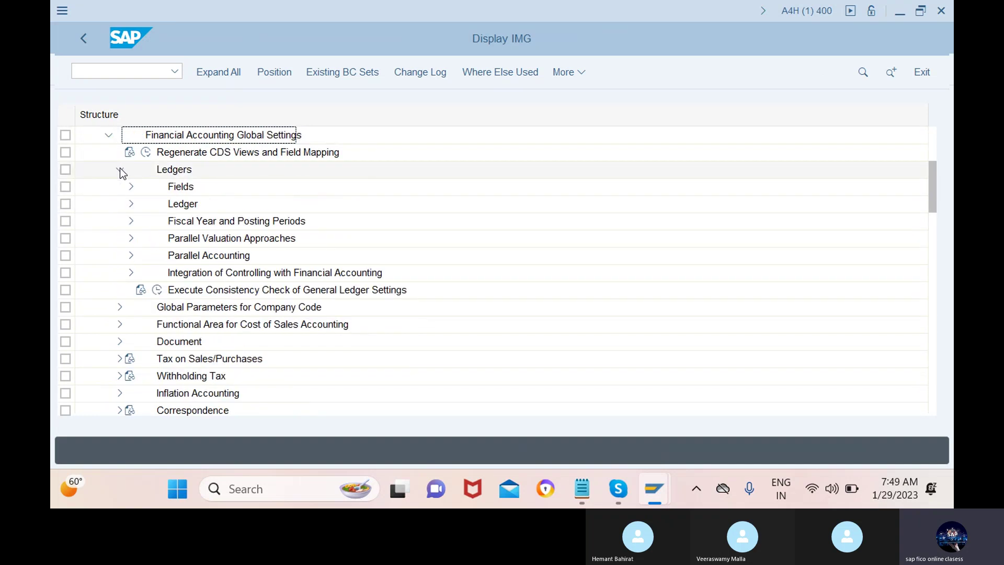
click(132, 205)
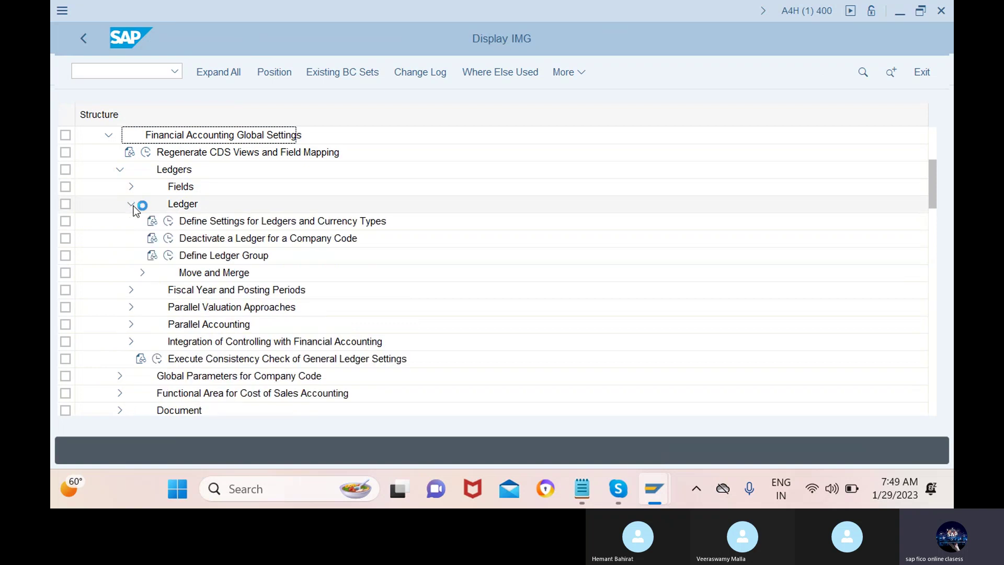
click(170, 221)
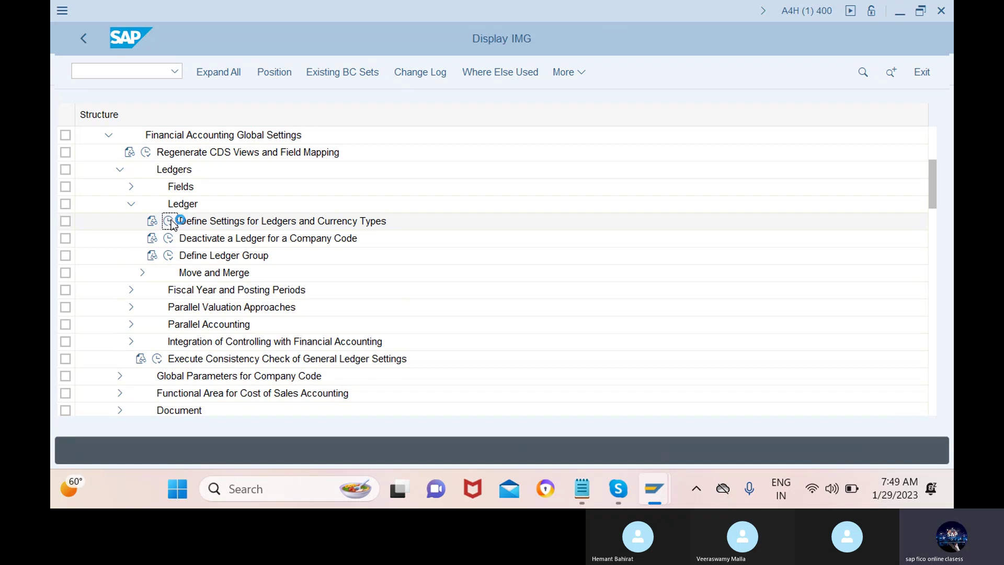
click(171, 220)
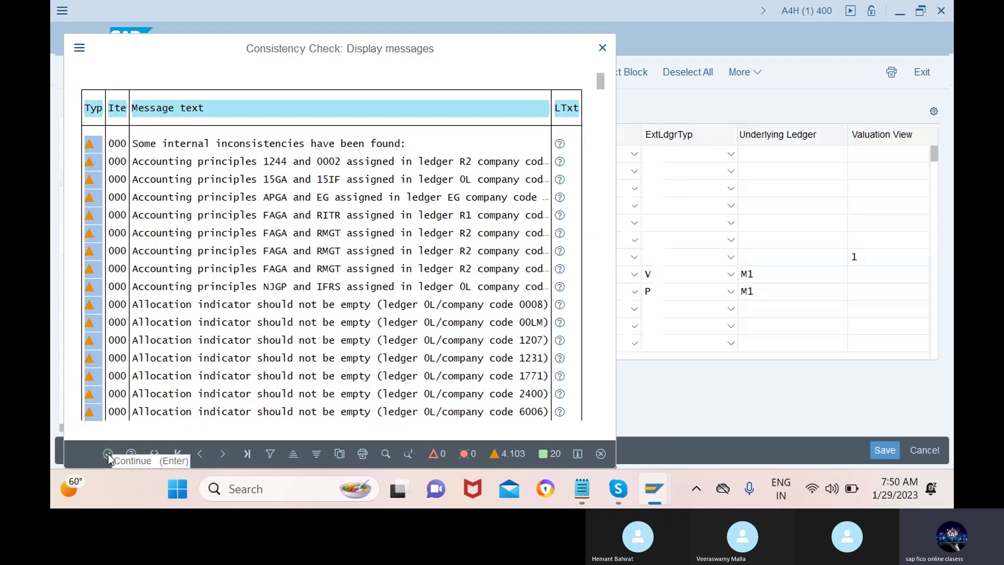
click(109, 454)
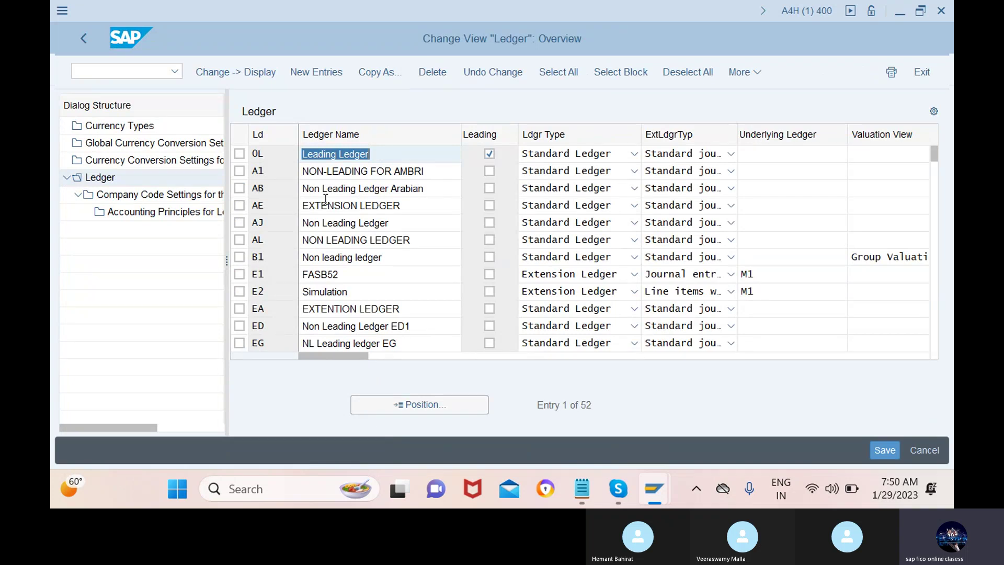
- Open the company code settings for leading ledger 0L and dismiss the consistency check messages
click(239, 154)
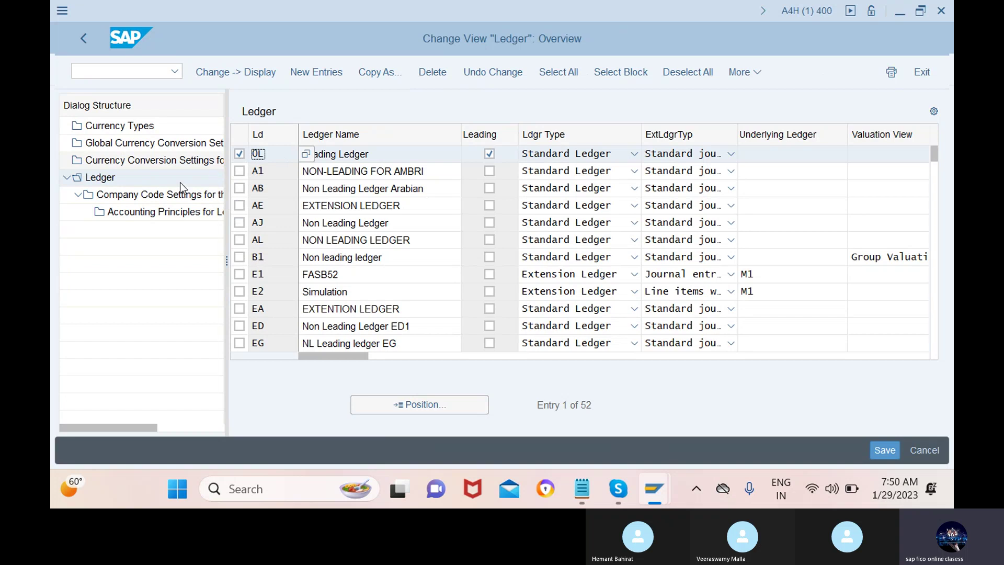
click(155, 198)
double_click(154, 198)
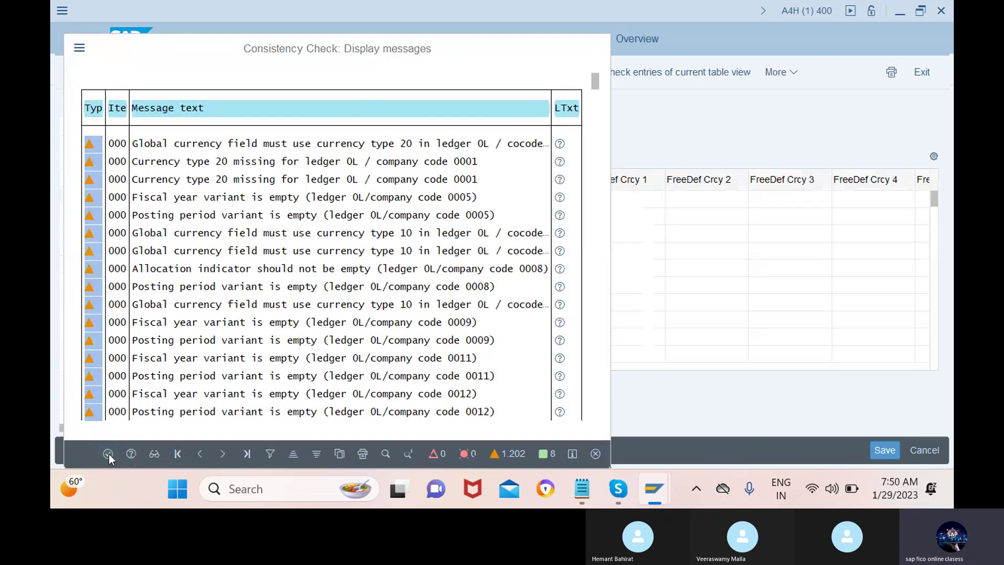
click(108, 453)
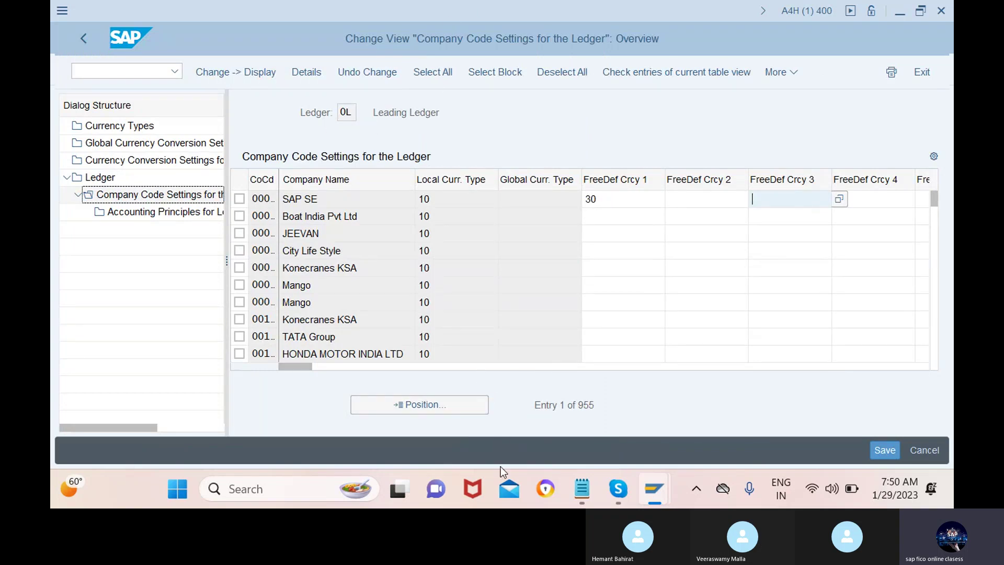
- Jump to company code 12SA in the ledger's settings and review its currency, fiscal year variant and posting variant columns
click(421, 406)
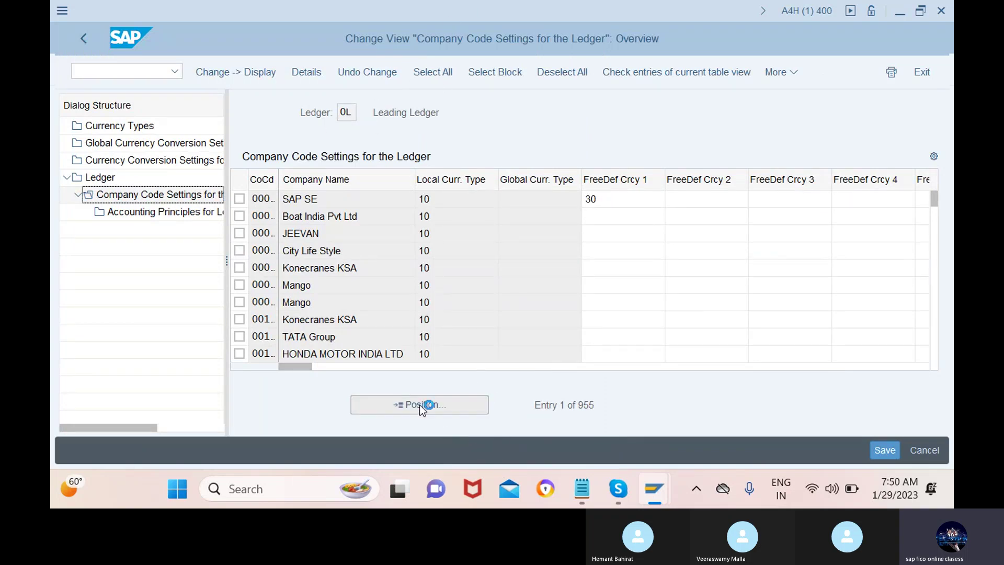
text(12)
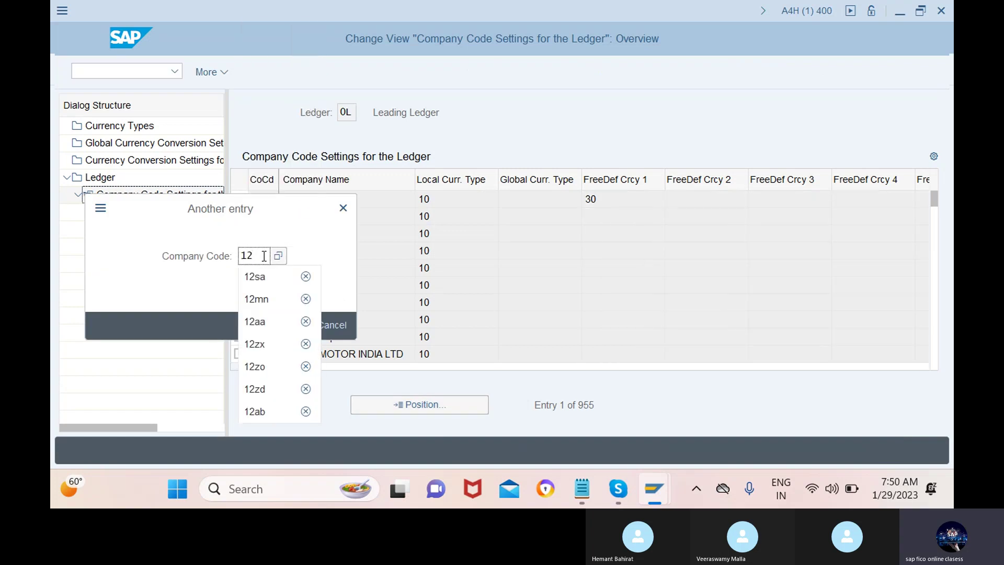
text(sa)
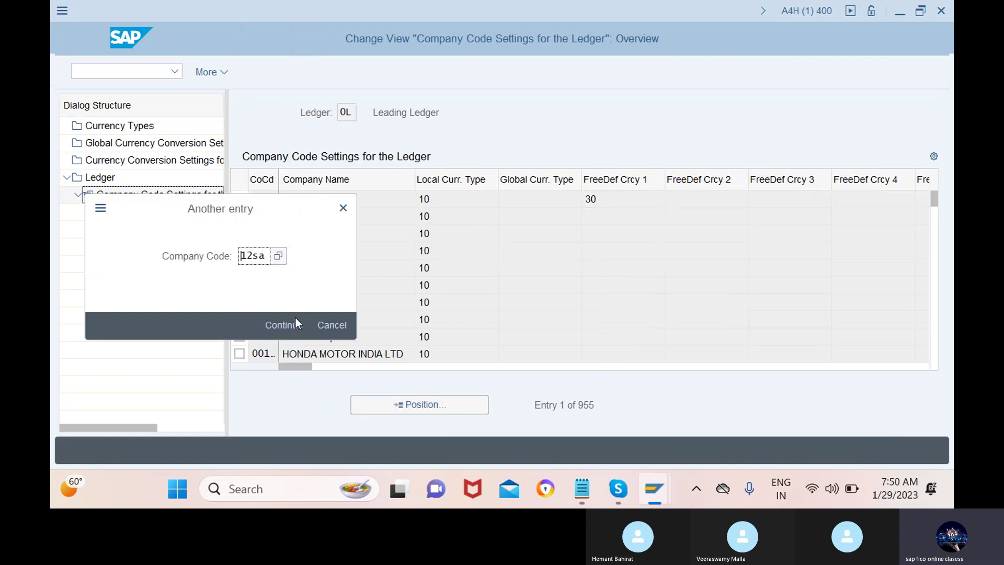
click(284, 325)
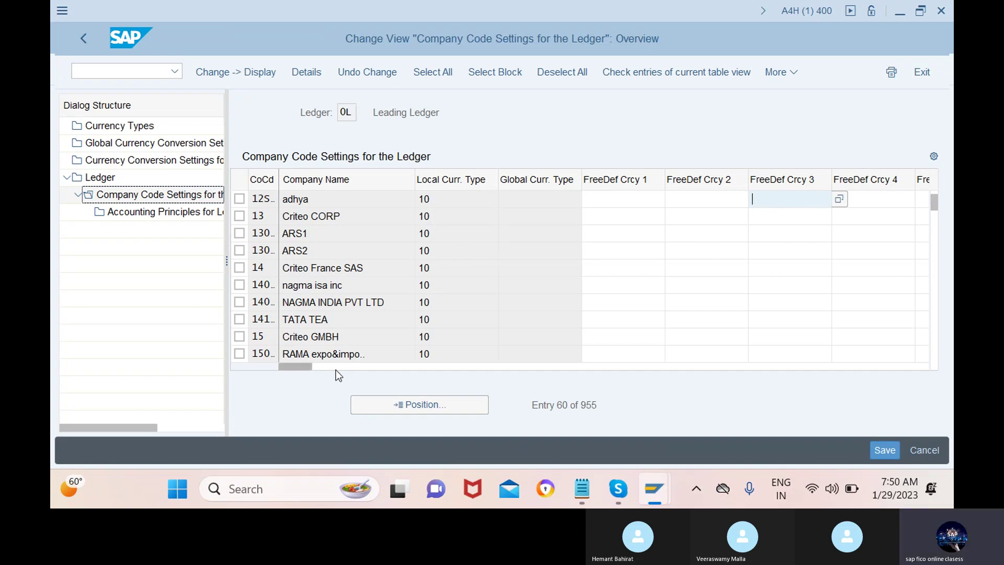
drag(300, 367, 594, 372)
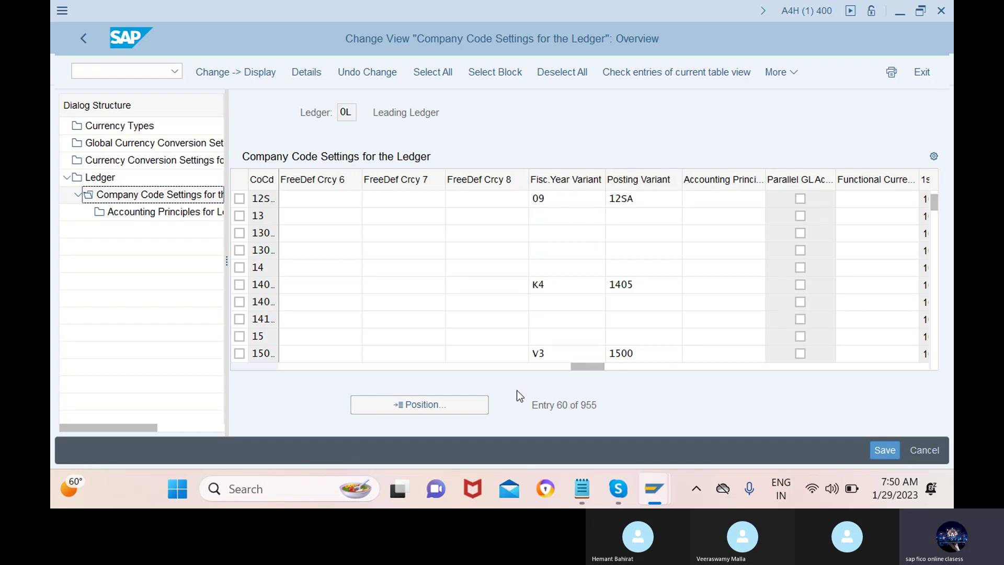
drag(590, 365, 262, 391)
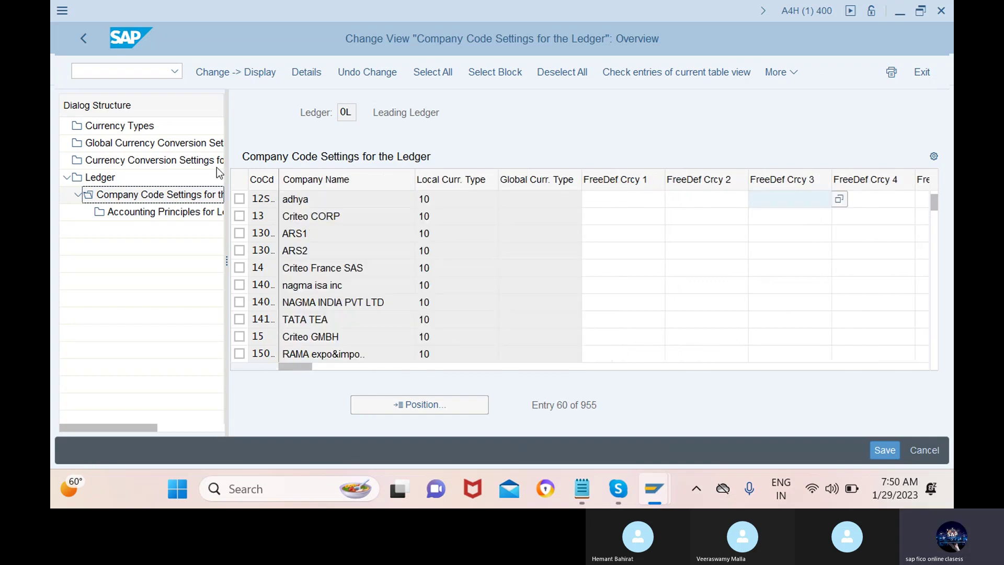
- Save the ledger's company code settings, dismissing the check messages, and open the accounting principles for company code 12SA
click(887, 450)
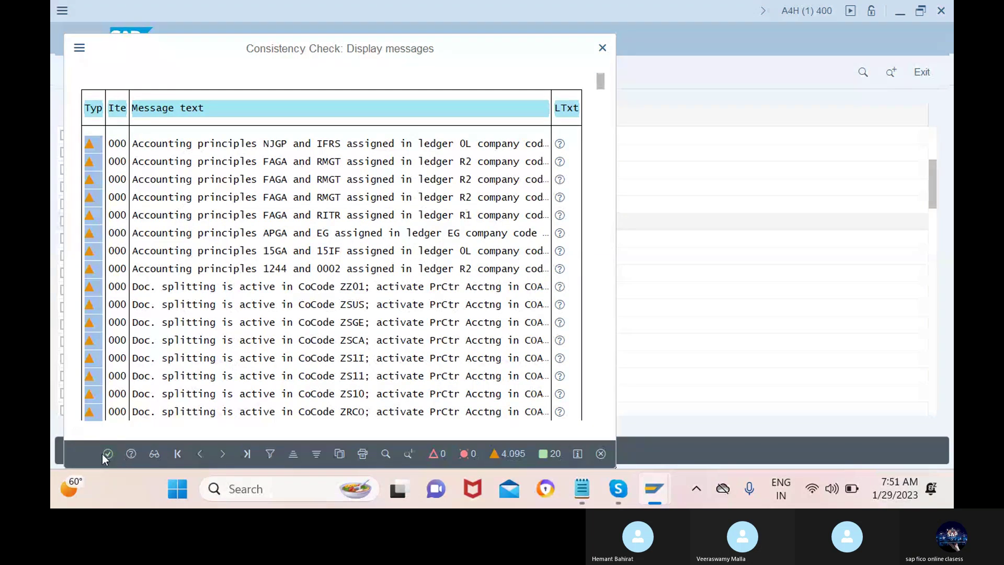
click(107, 454)
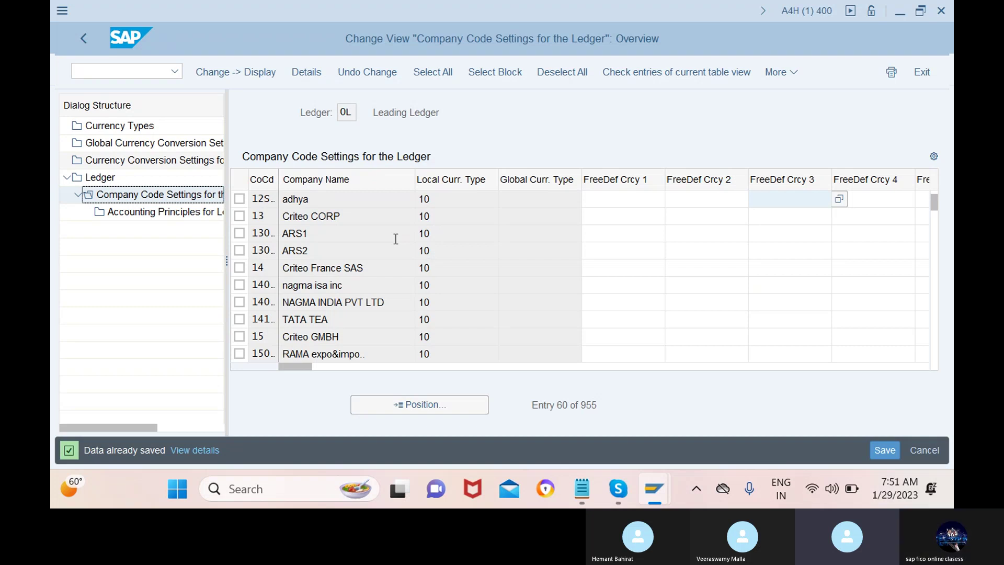
click(239, 198)
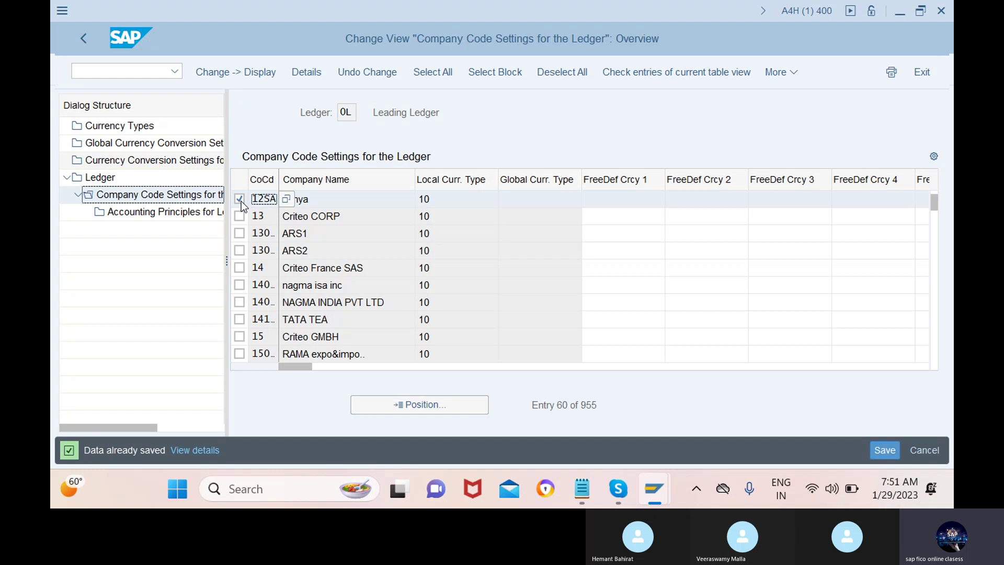
double_click(166, 213)
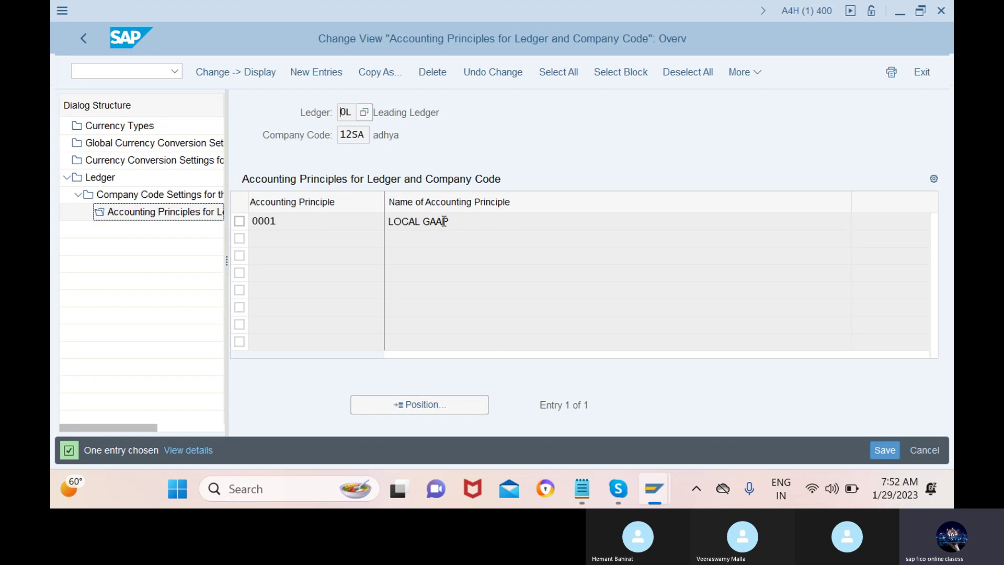
click(142, 73)
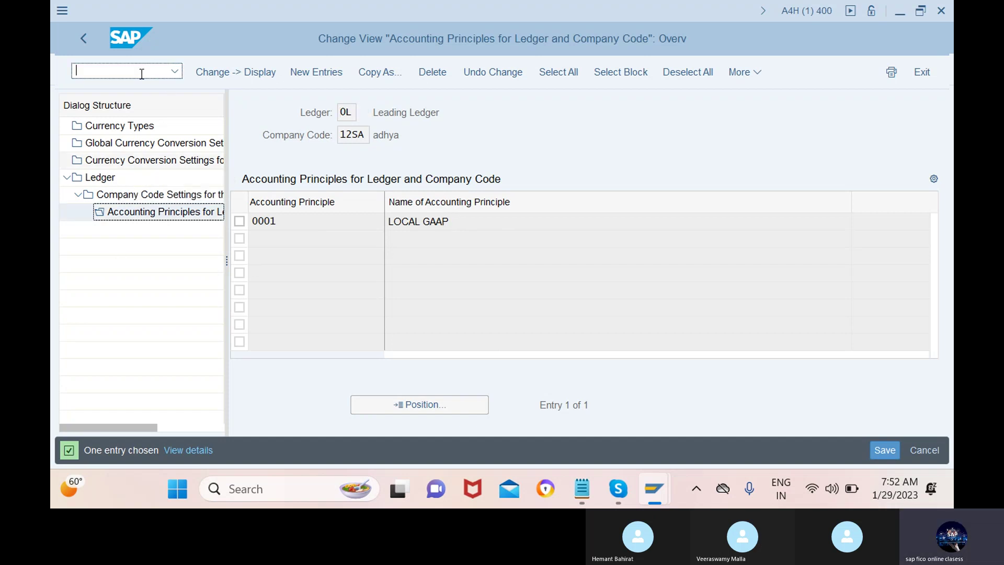
text(/n)
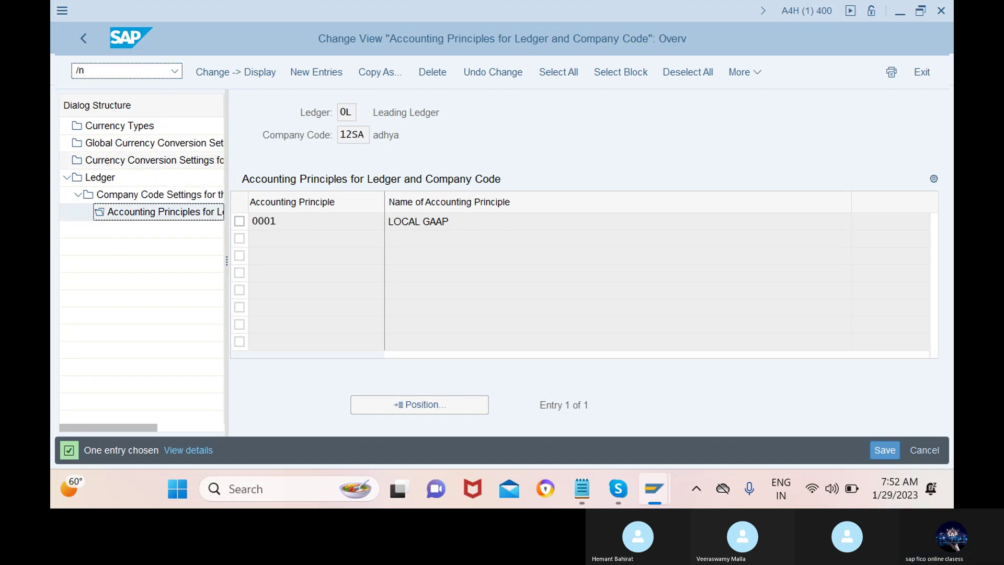
text(f-02)
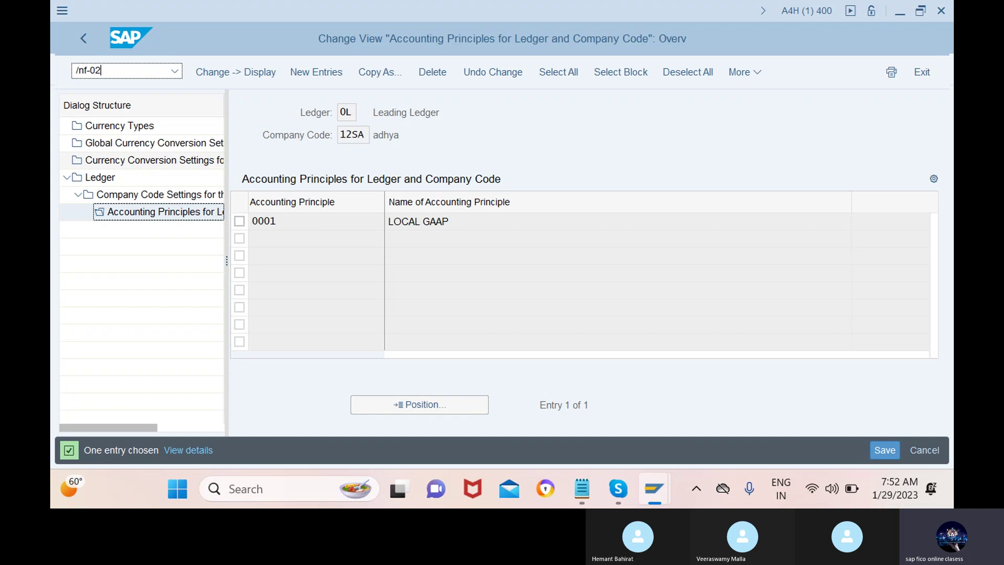
key(Return)
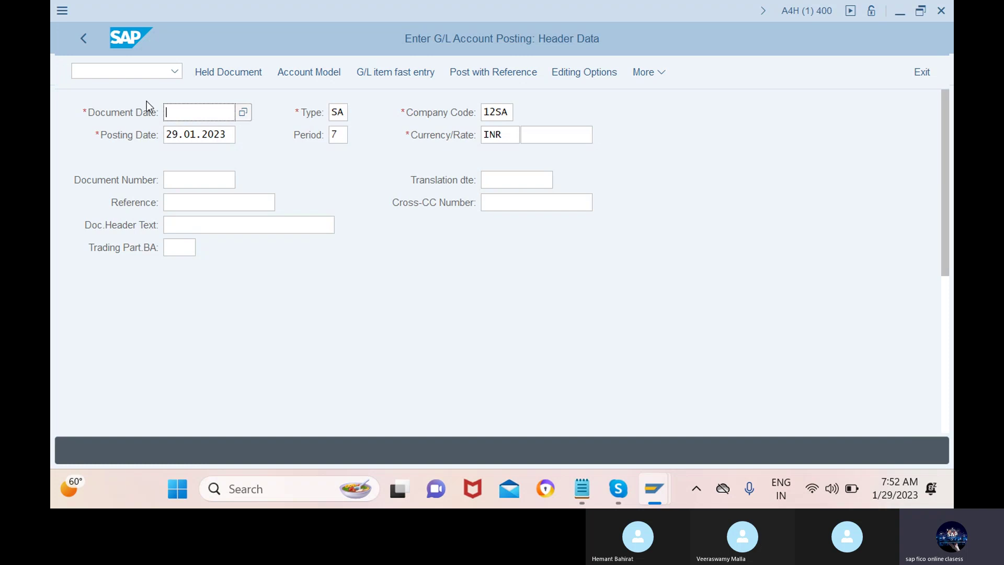
- Open transaction FS00 to edit G/L accounts centrally
click(125, 71)
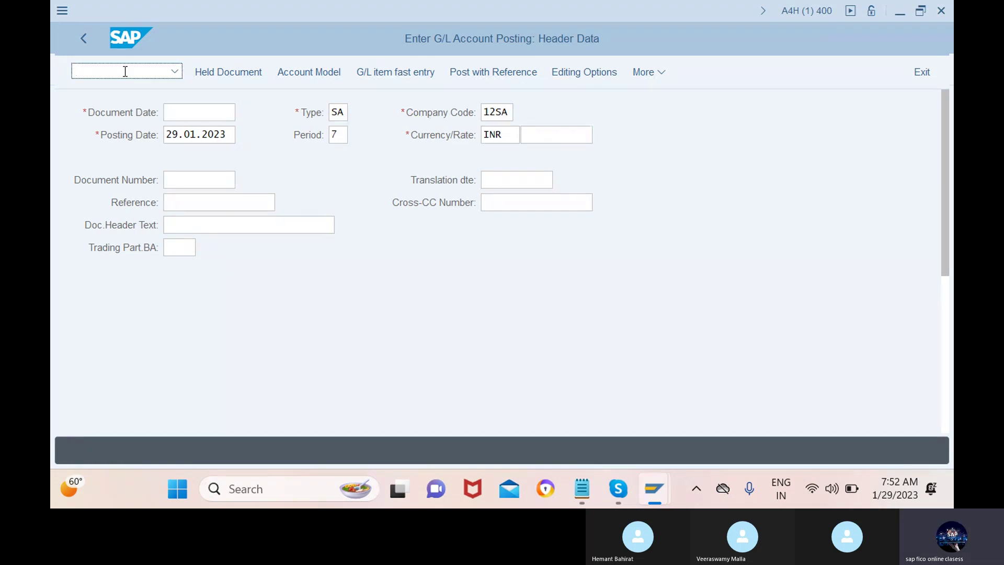
text(/nf)
text(-)
text(soo)
key(Return)
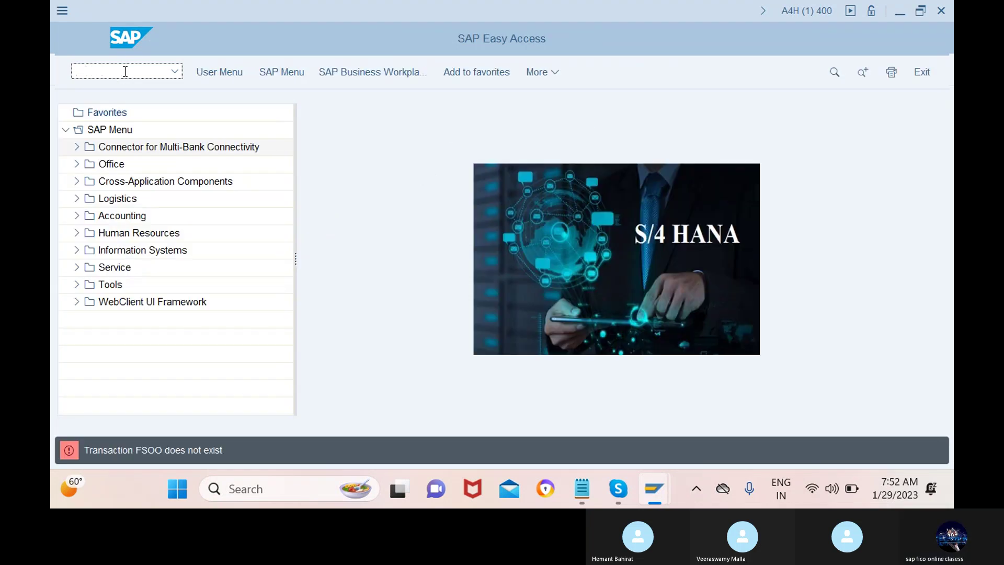
text(f)
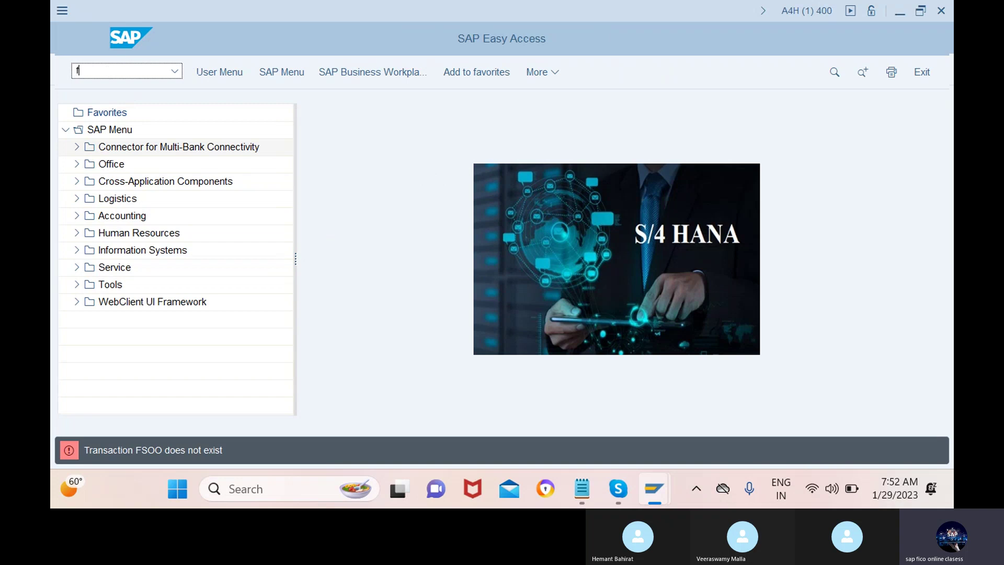
text(s00)
key(Return)
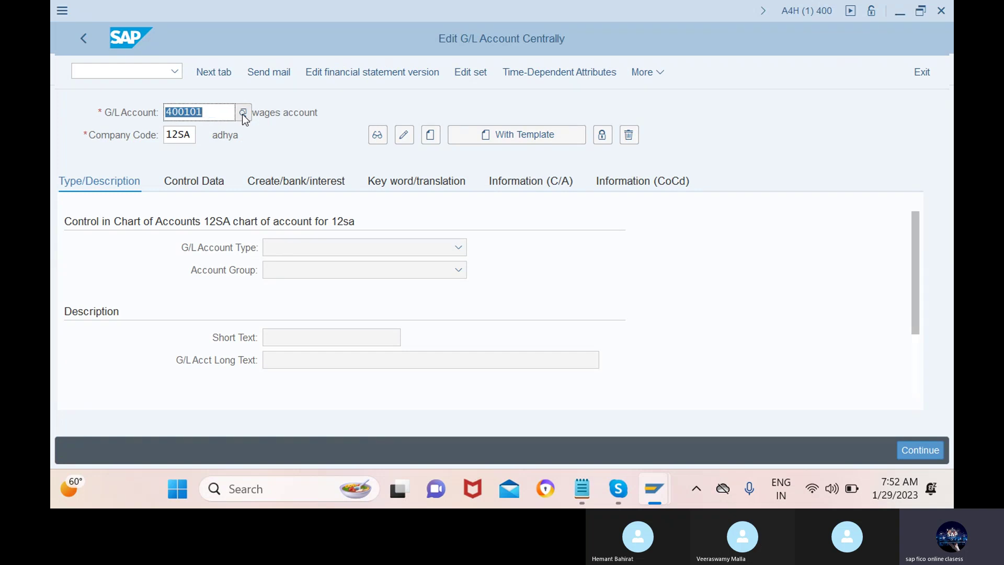
- Check the number range of the current liabilities group for chart 12SA in the G/L account groups window, and return to G/L account maintenance
click(220, 114)
mouse_move(653, 499)
click(843, 387)
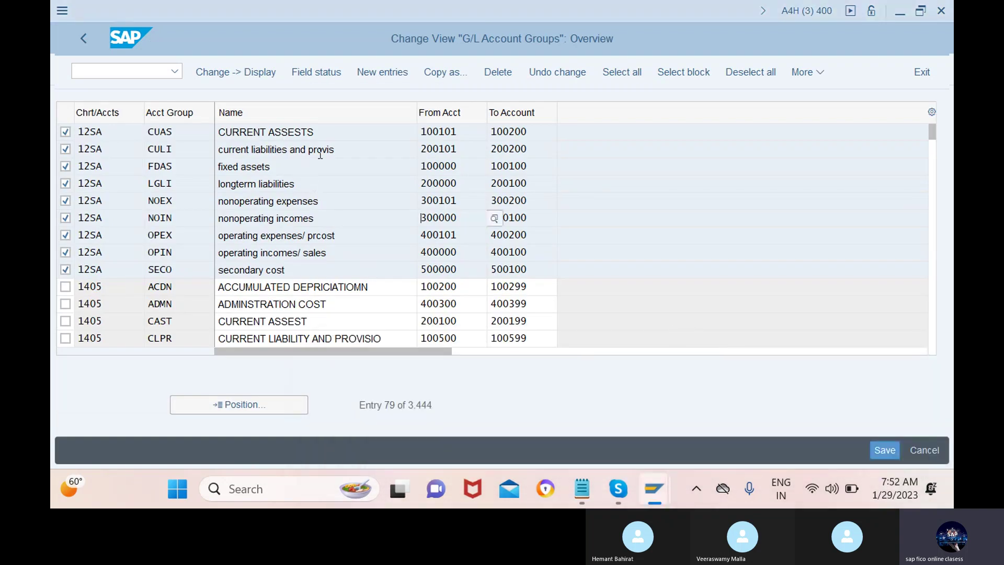
drag(460, 153, 415, 149)
click(416, 148)
mouse_move(653, 491)
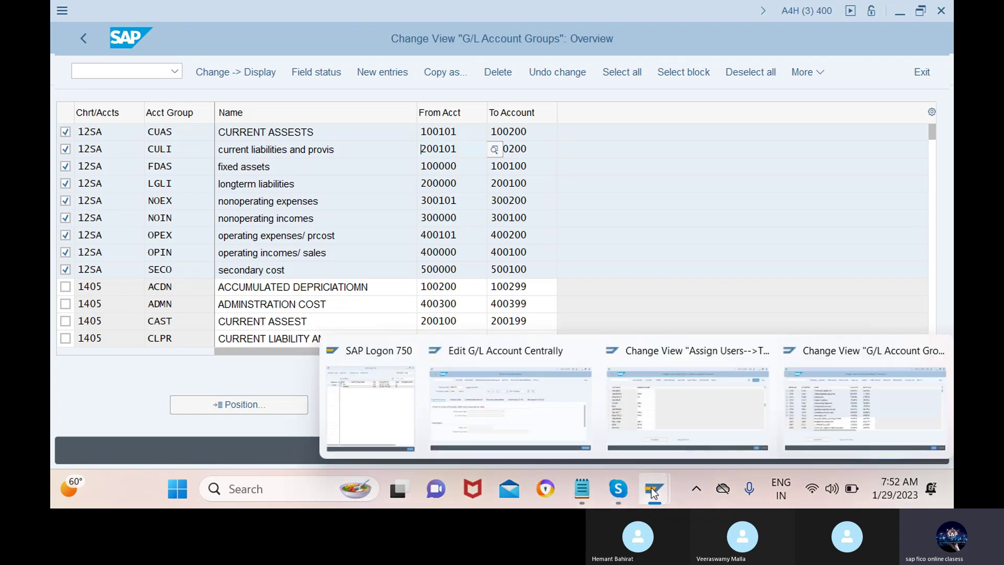
click(572, 441)
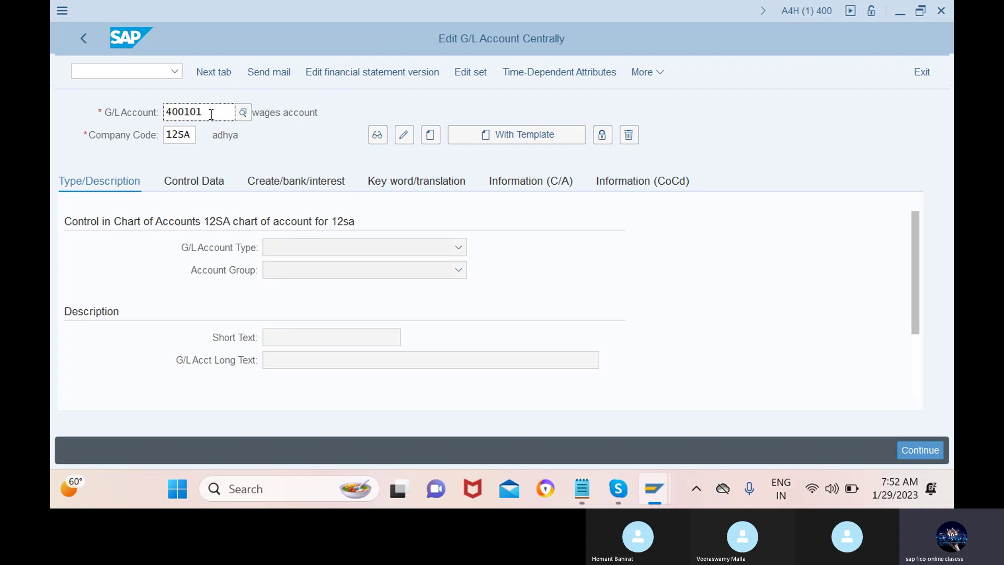
- Set the G/L account number to 200101 and start creating it in company code 12SA
key(BackSpace)
key(BackSpace)
key(BackSpace)
key(BackSpace)
key(BackSpace)
key(BackSpace)
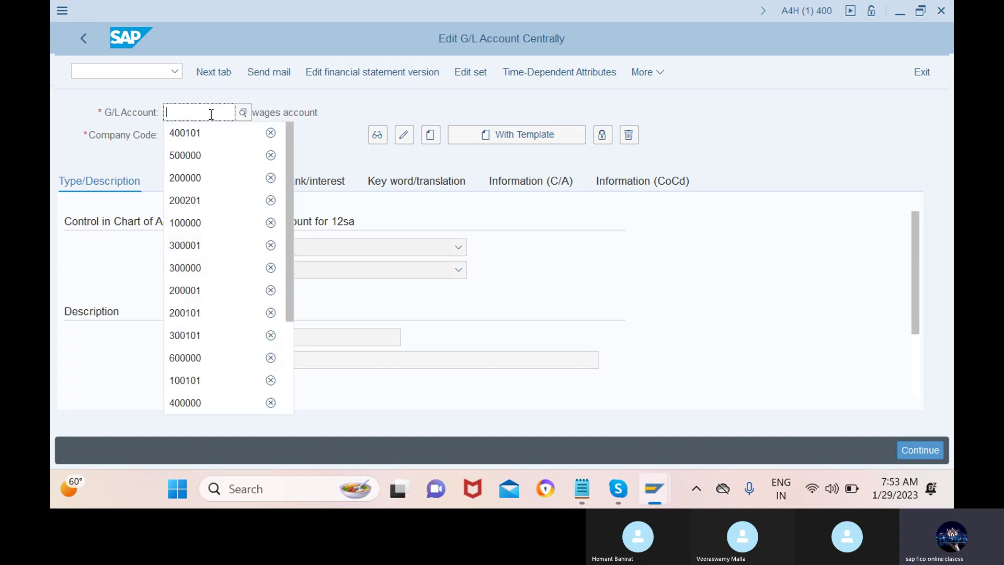
text(200101)
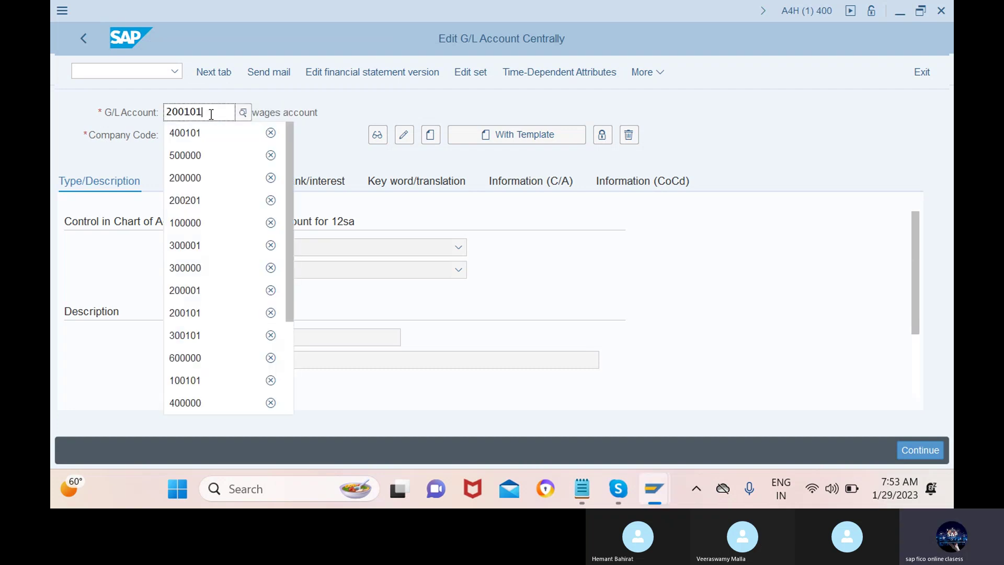
click(299, 96)
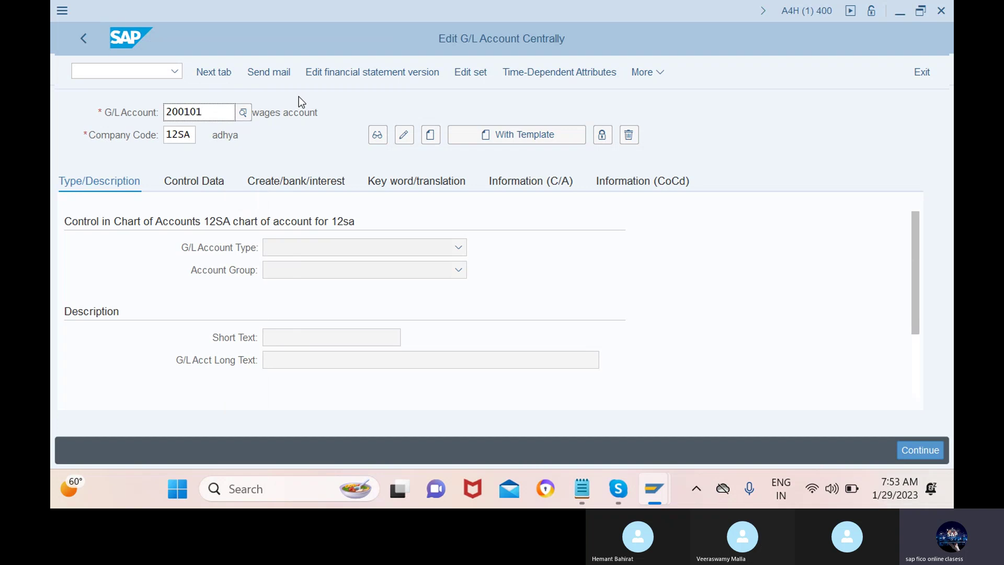
click(432, 137)
- Set the G/L account type to Balance Sheet Account and the account group to "current liabilities and provis"
click(365, 250)
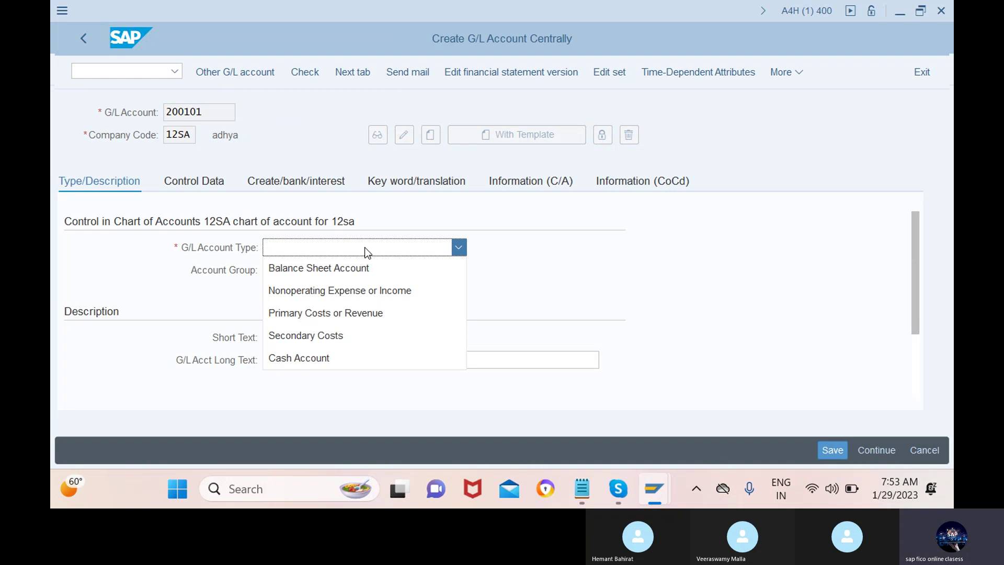
click(346, 273)
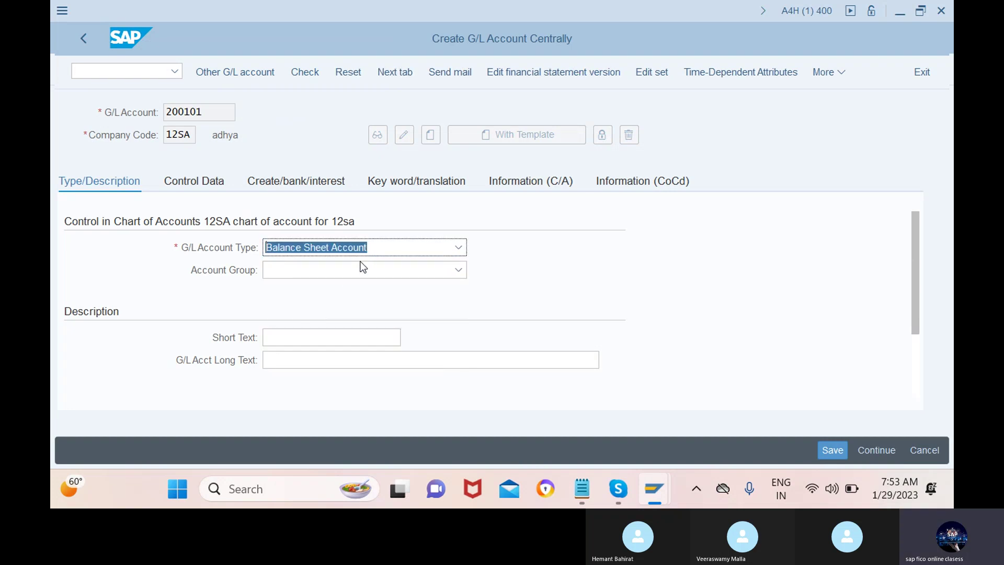
click(363, 269)
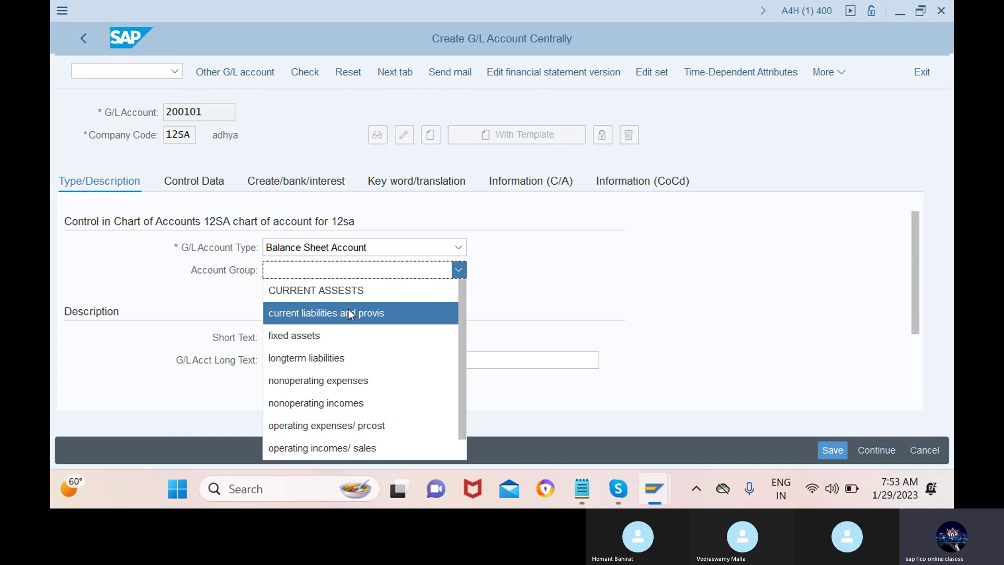
click(349, 313)
- Enter "/s wages account" as the short text and "o/s wages account" as the G/L account long text
click(333, 338)
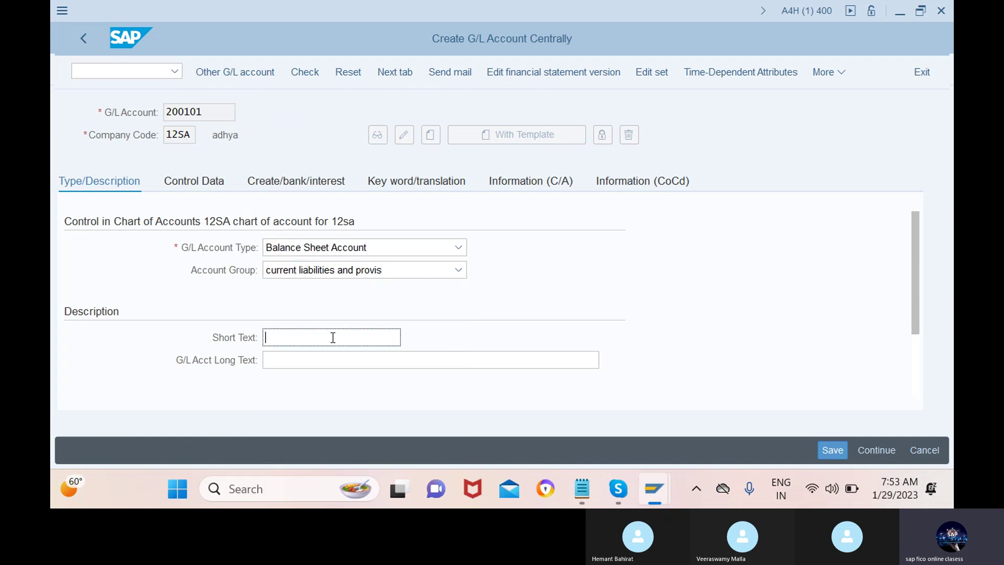
text(/s wages account)
click(336, 358)
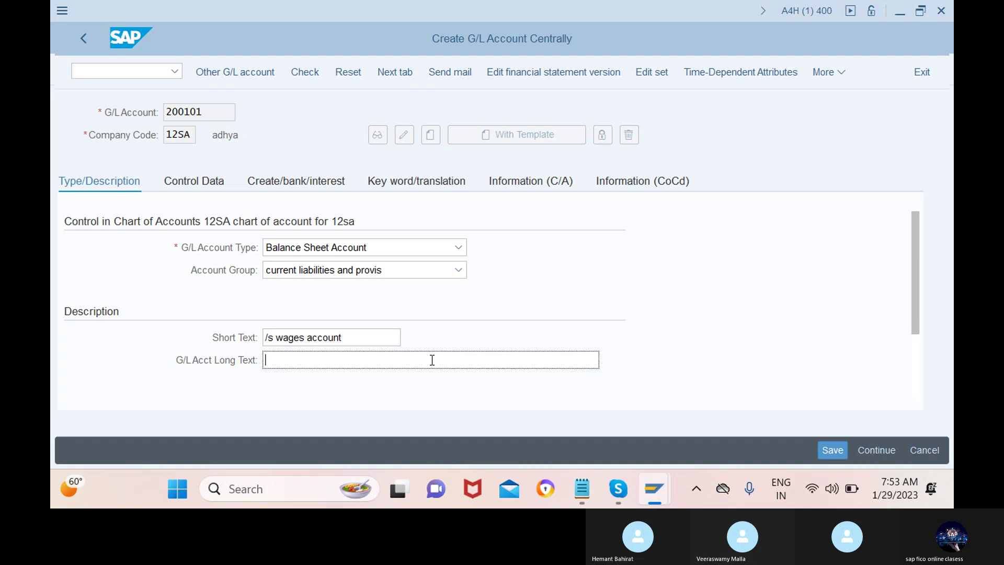
text(o/s )
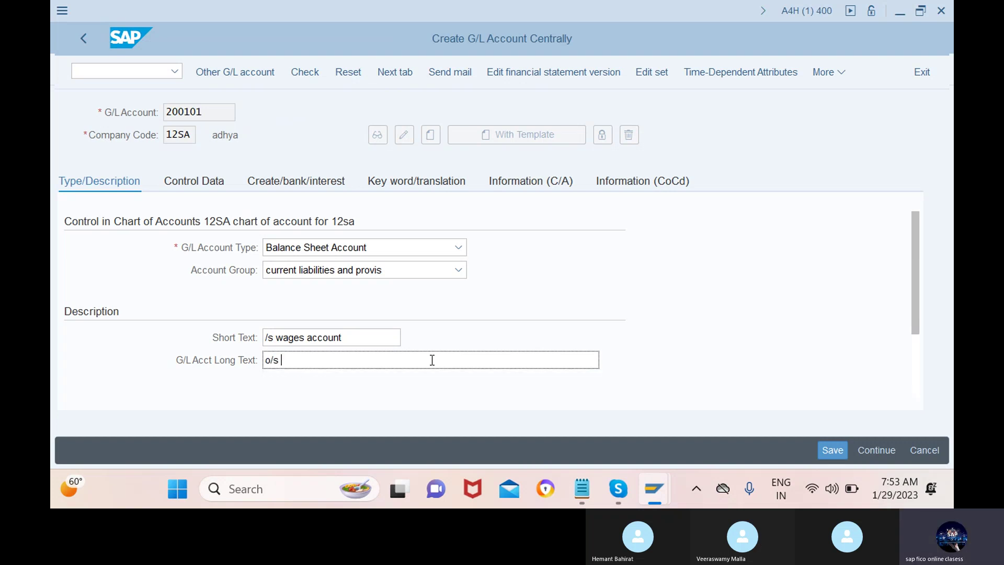
text(wages )
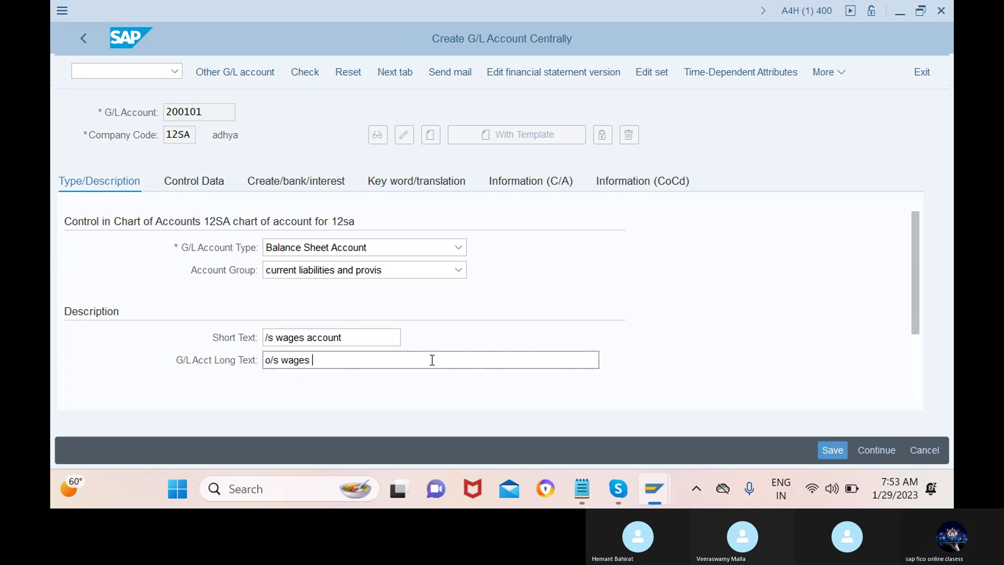
text(account)
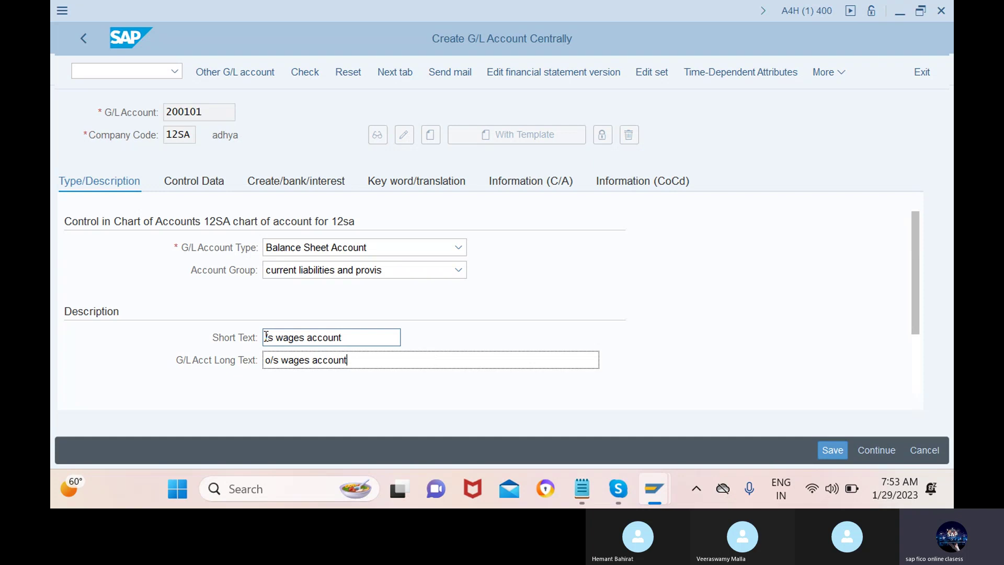
- Replace the short text with a copy of the long text "o/s wages account"
drag(267, 337, 335, 337)
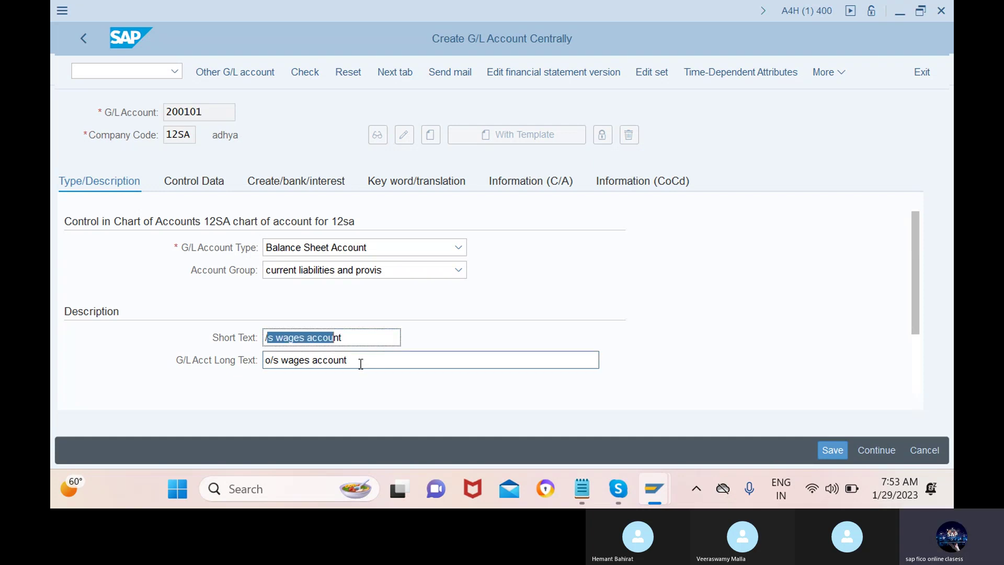
drag(385, 360, 254, 363)
key(ctrl+c)
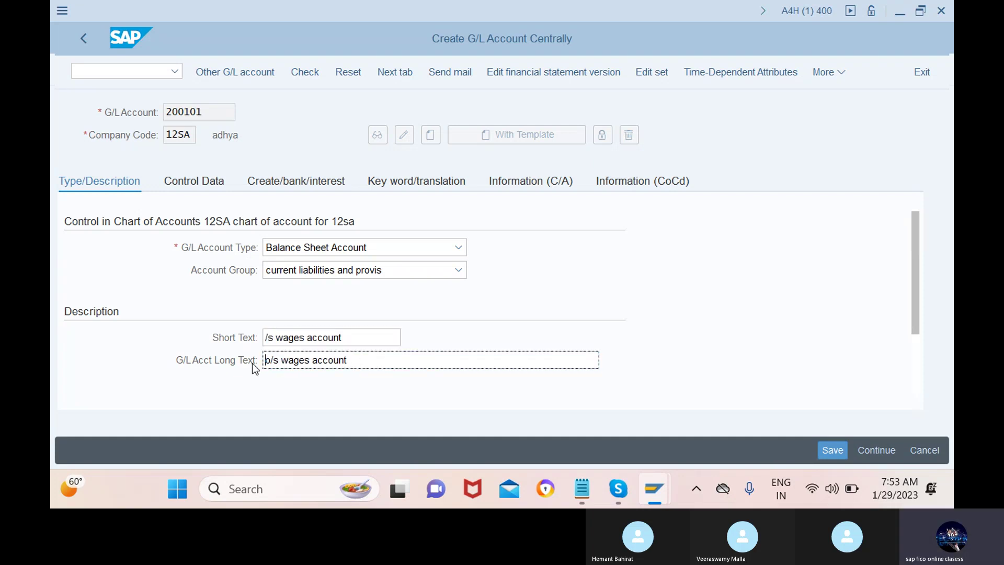
drag(351, 337, 217, 330)
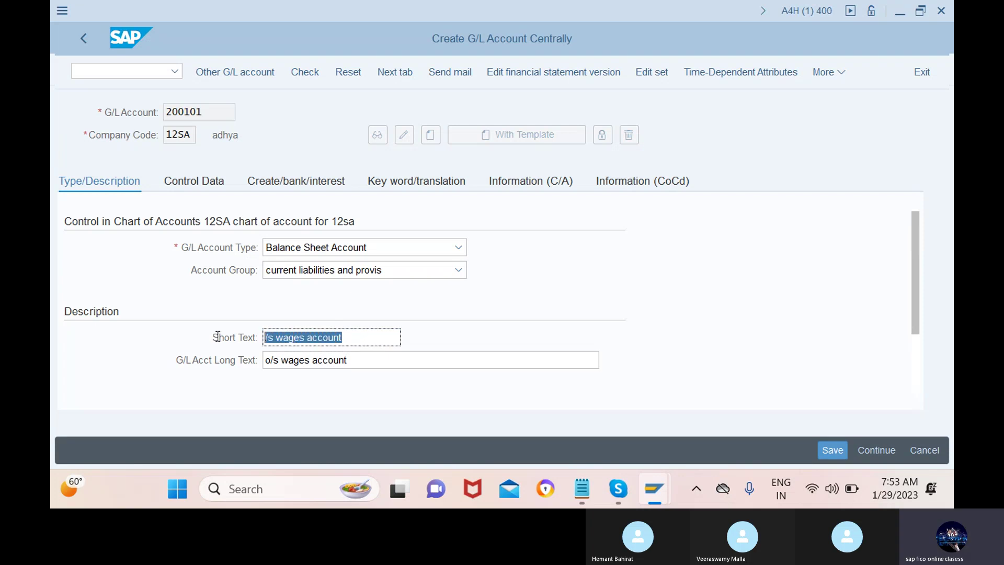
key(BackSpace)
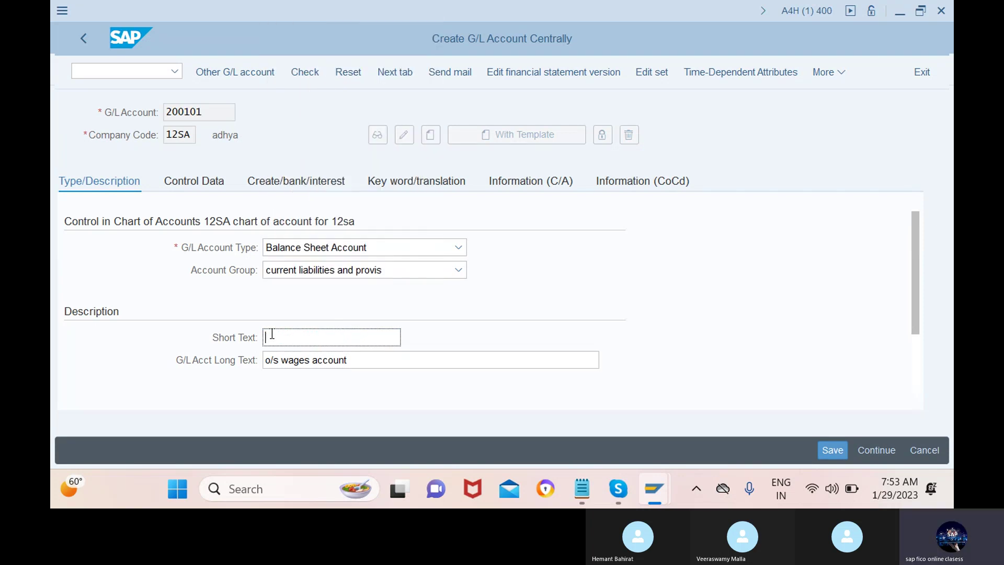
key(ctrl+v)
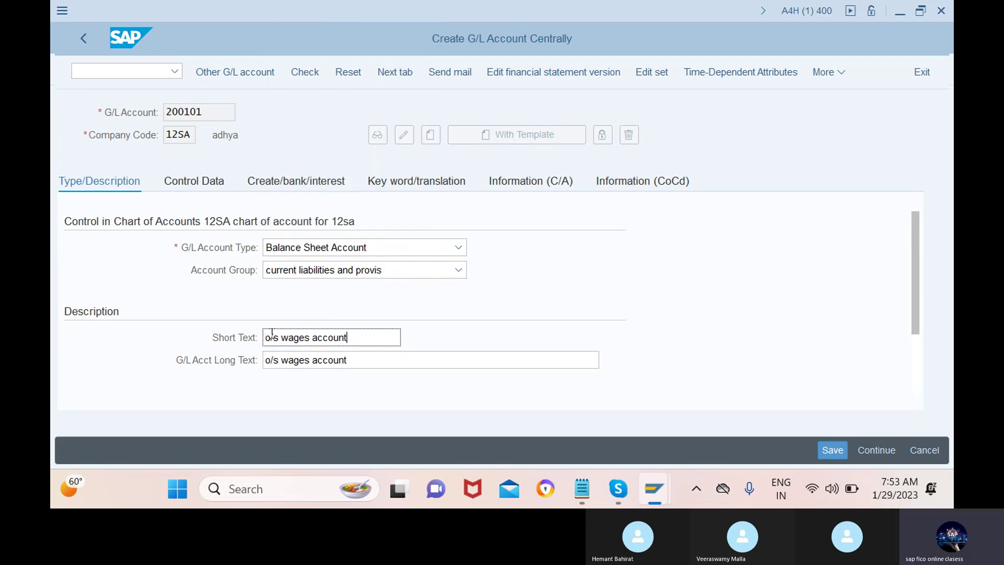
- Enable open item management in the account's control data and set the sort key to 001
click(201, 181)
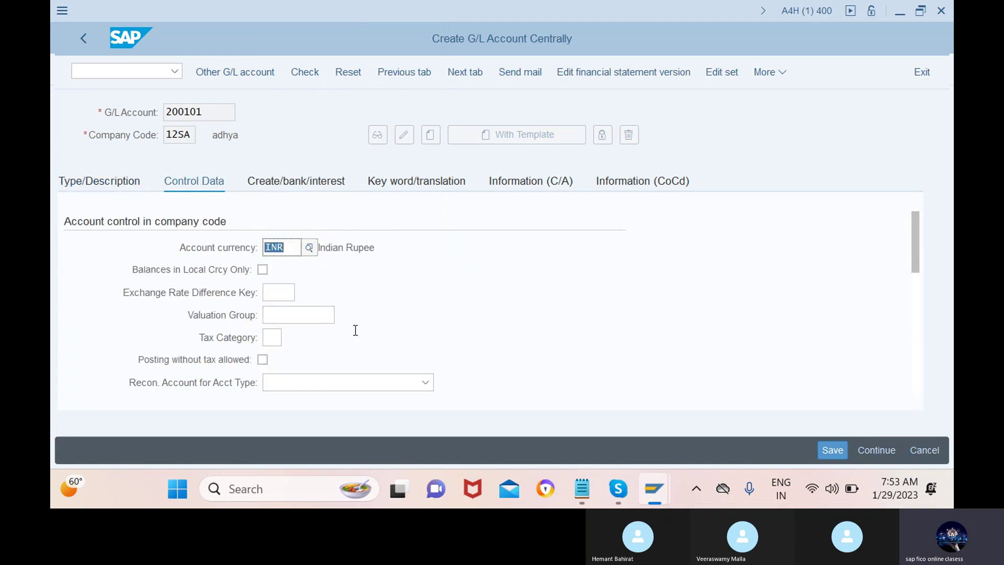
scroll(354, 330, down, 7)
scroll(354, 332, up, 2)
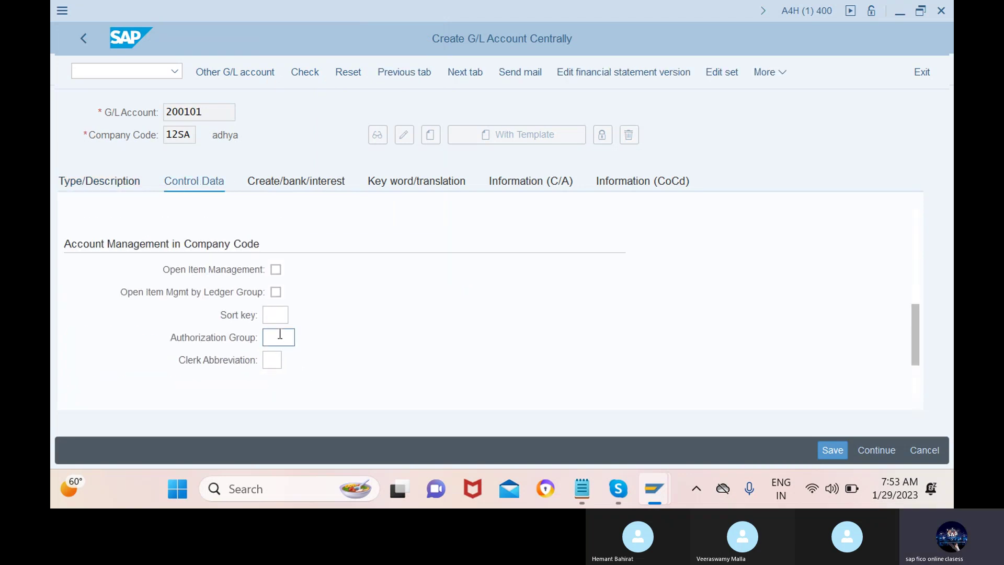
click(281, 314)
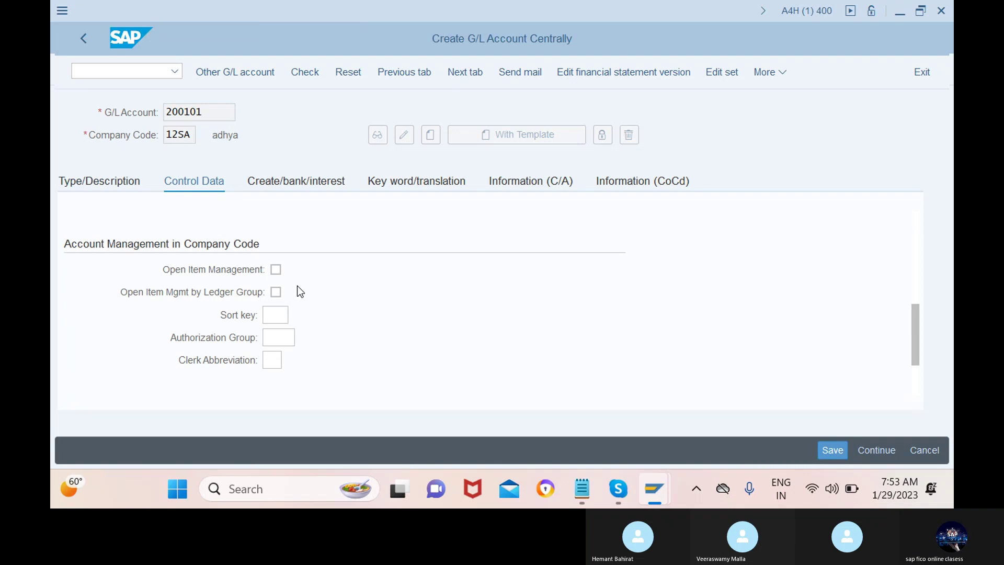
click(275, 270)
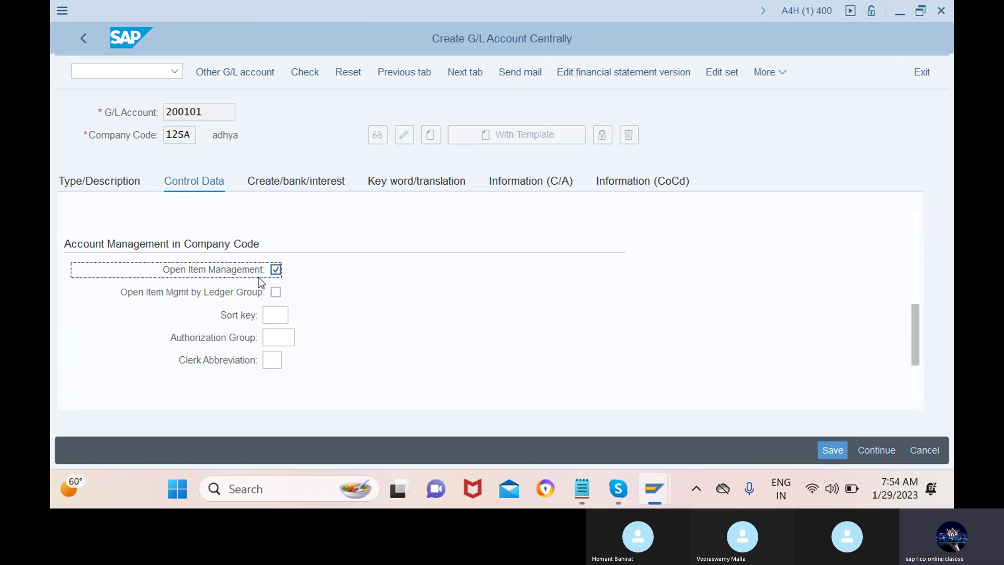
click(284, 315)
text(001)
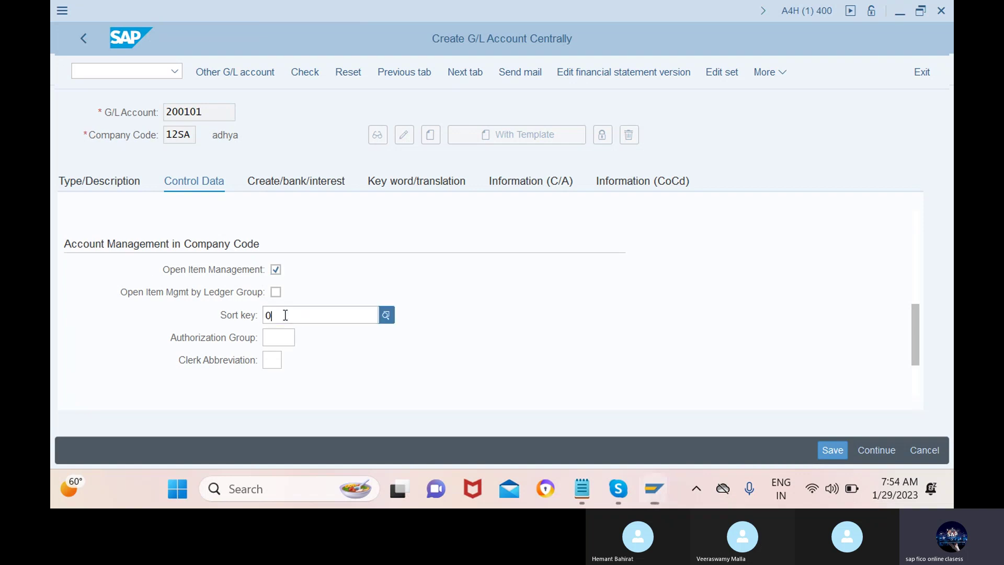
- Assign field status group G001 to the account and save the new G/L account
click(304, 178)
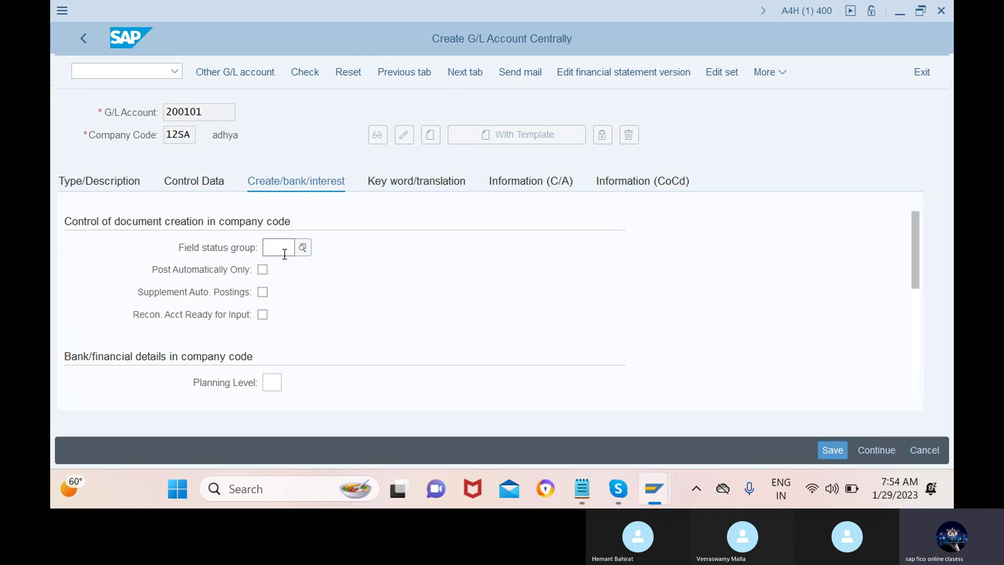
text(g)
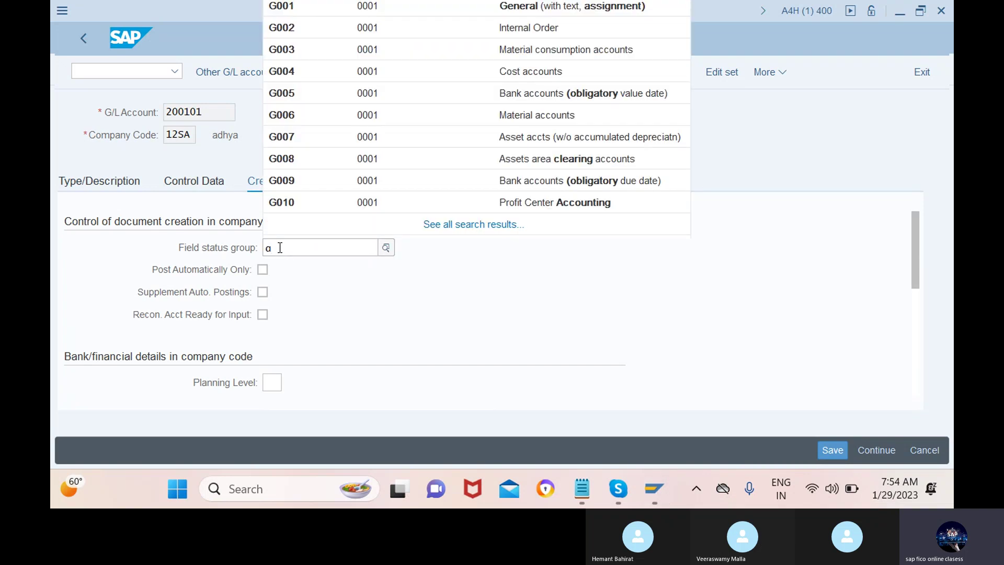
click(352, 4)
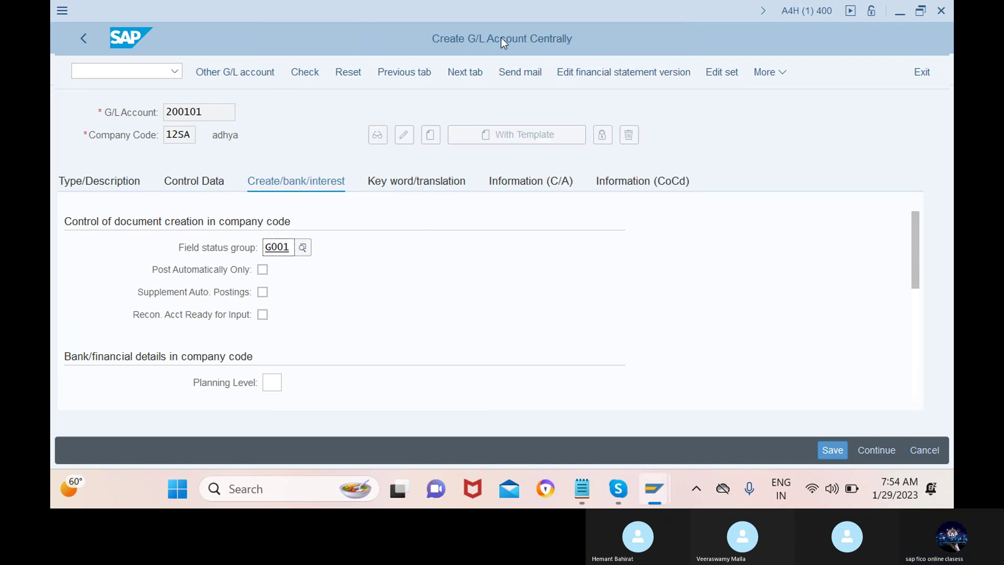
click(835, 450)
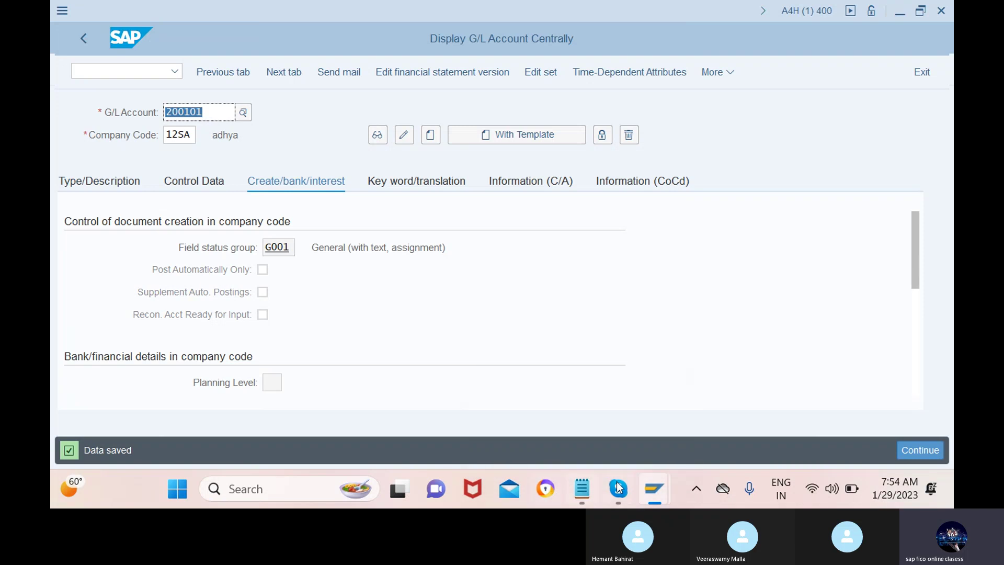
- Open transaction FB50 from the G/L account window to enter a G/L account document
mouse_move(657, 492)
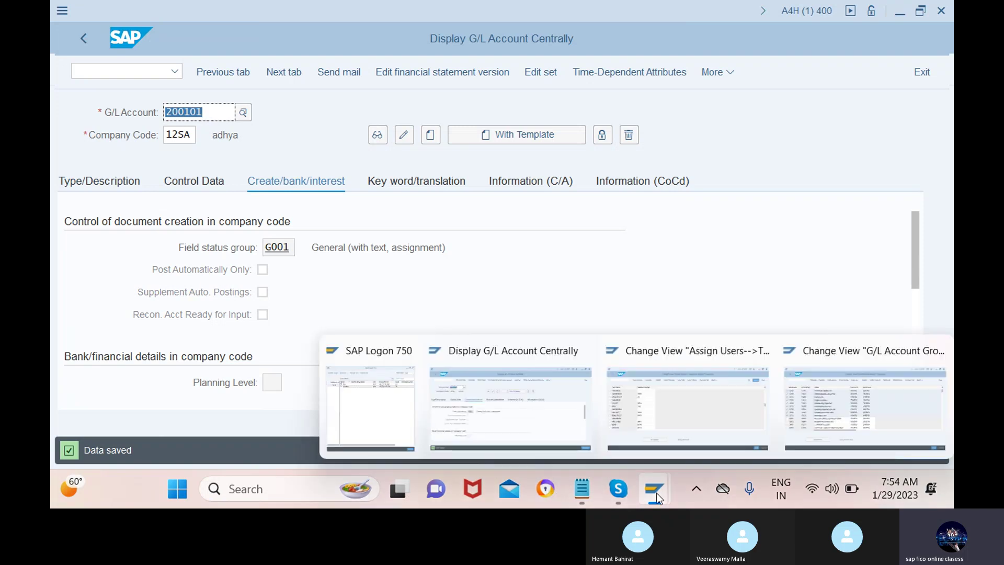
click(485, 391)
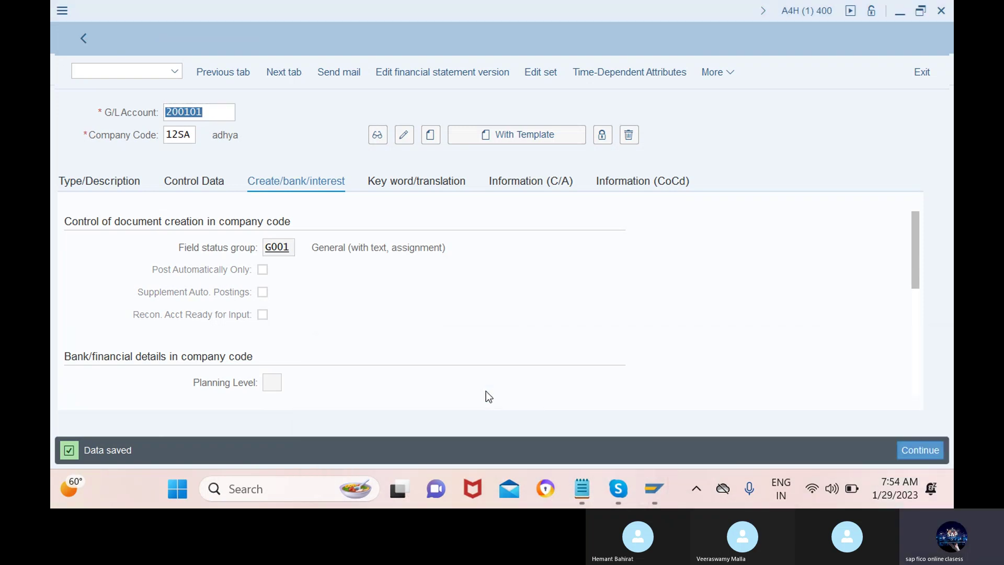
click(103, 74)
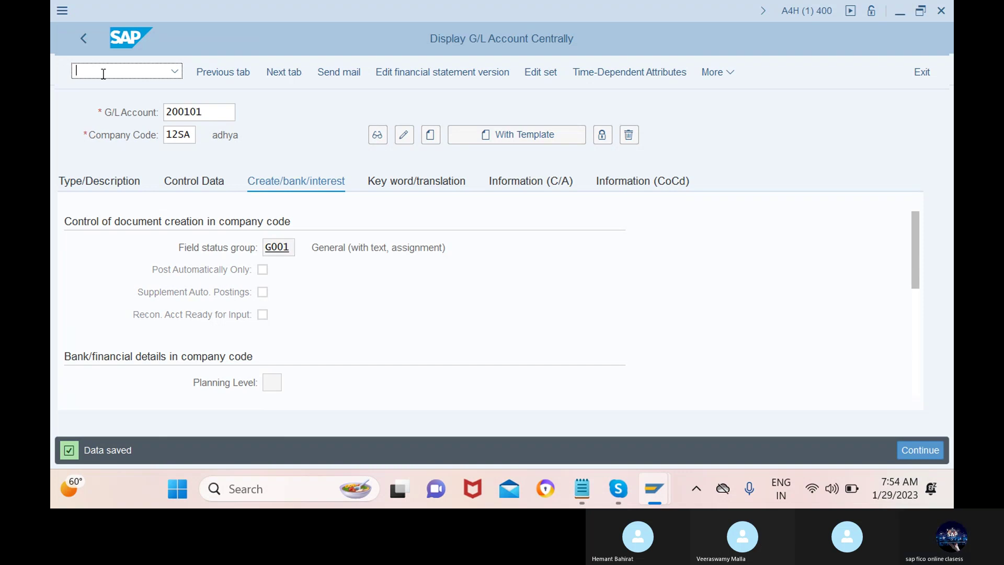
text(/)
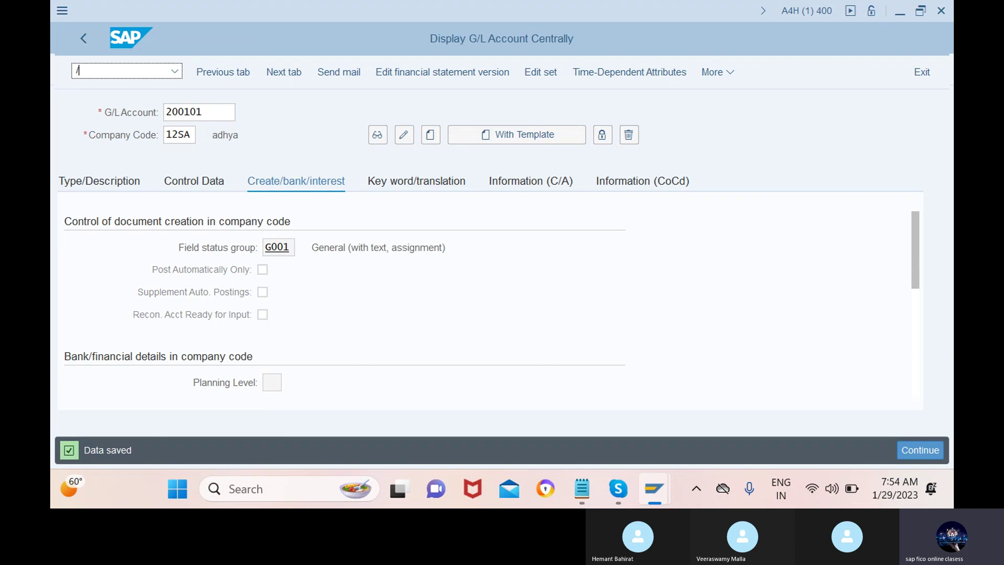
text(nfb50)
key(Return)
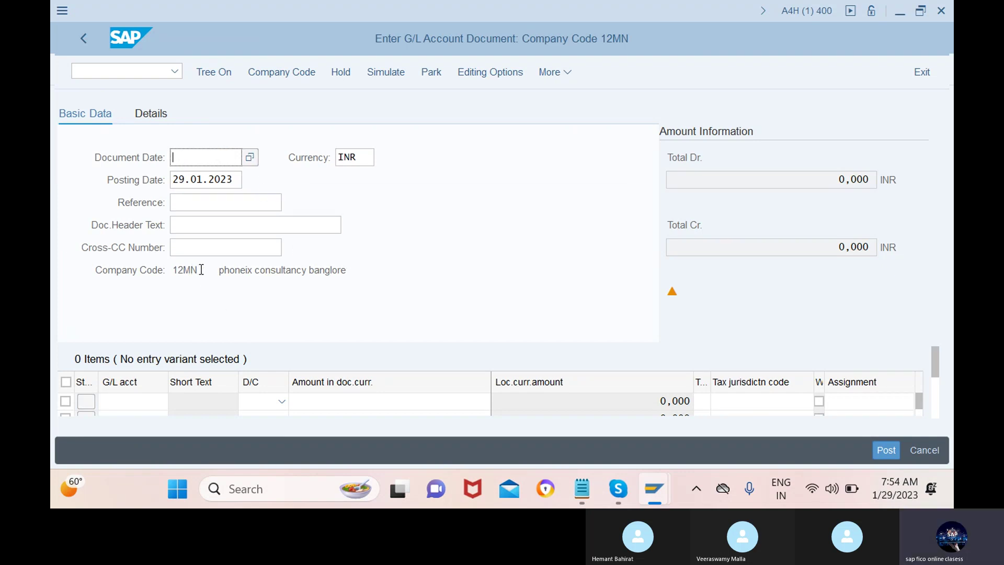
- Switch the document entry to company code 12SA and set the document date to 29.01.2023
click(282, 72)
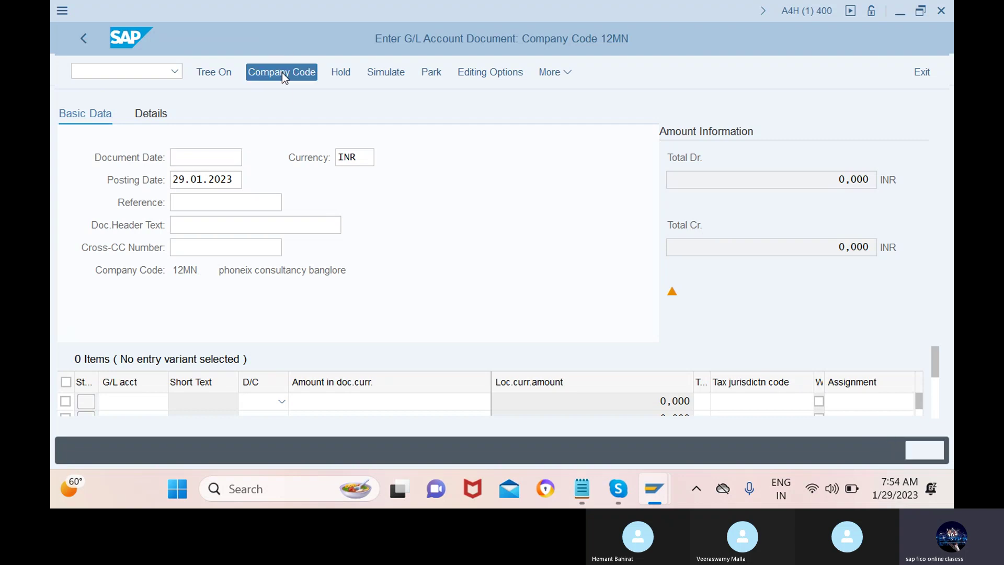
key(BackSpace)
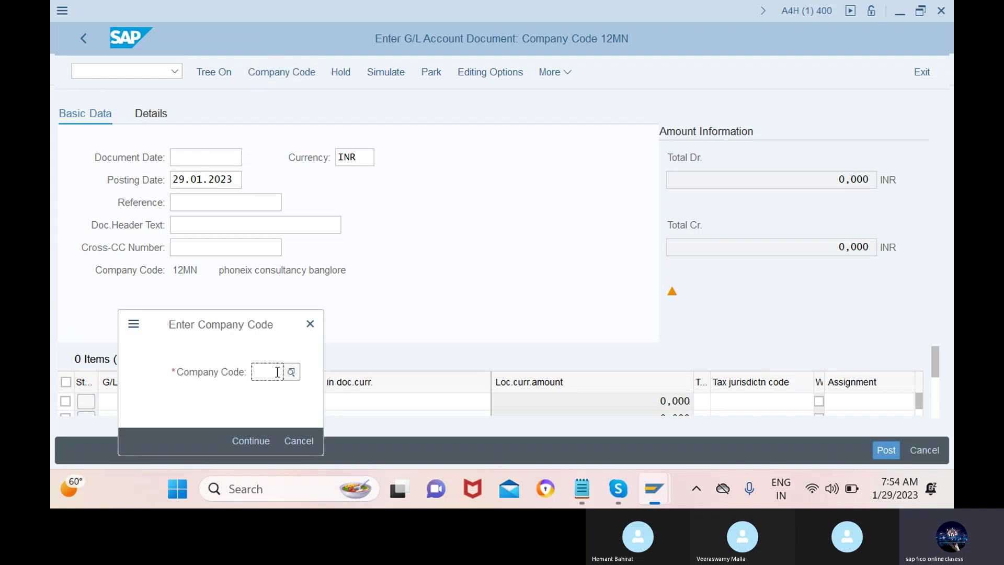
text(12sa)
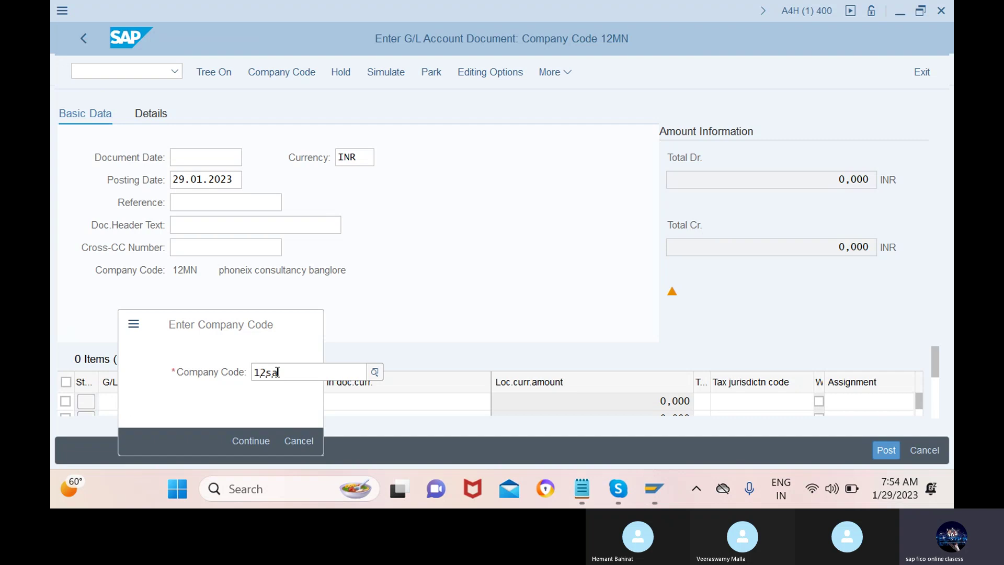
key(Return)
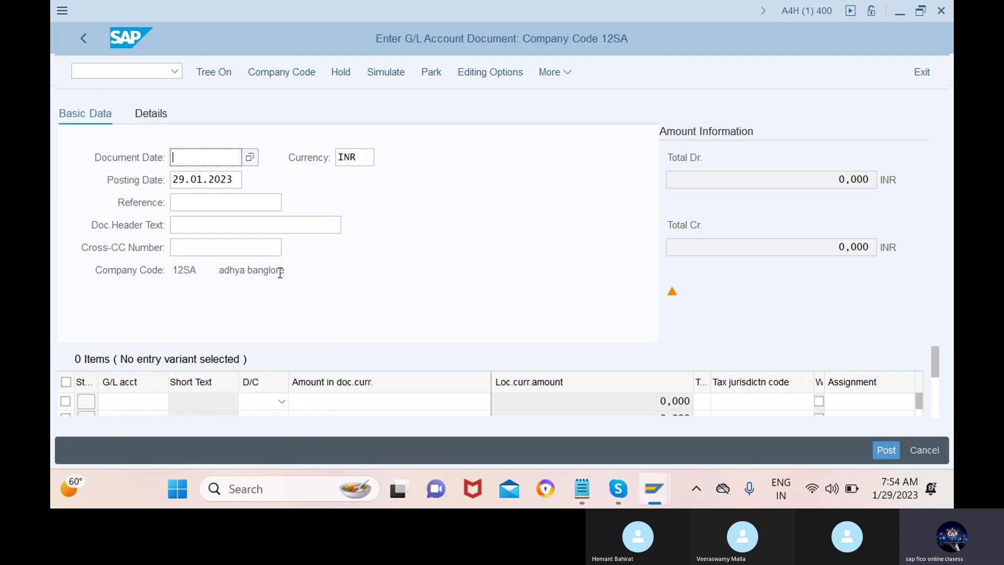
click(254, 152)
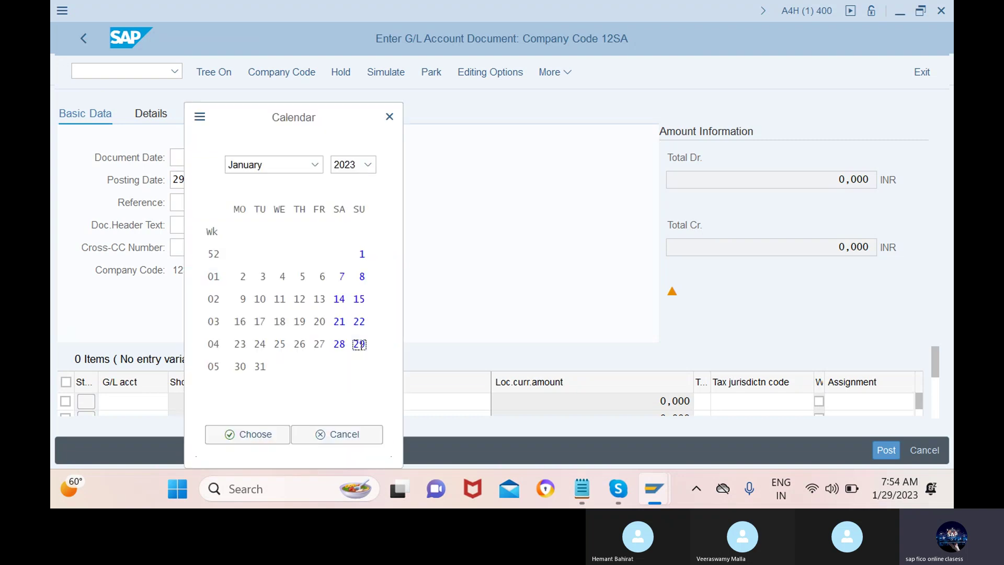
click(264, 433)
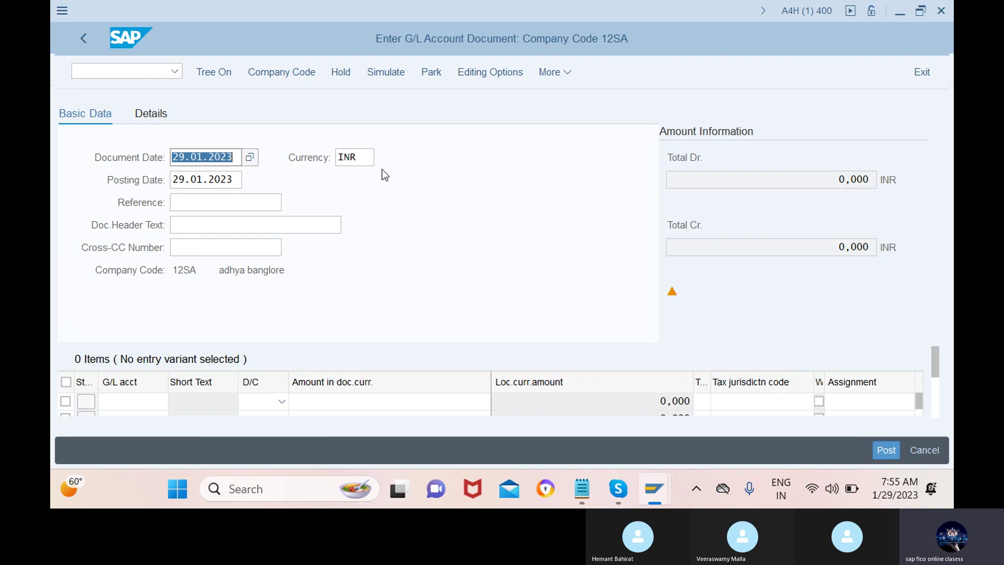
click(227, 202)
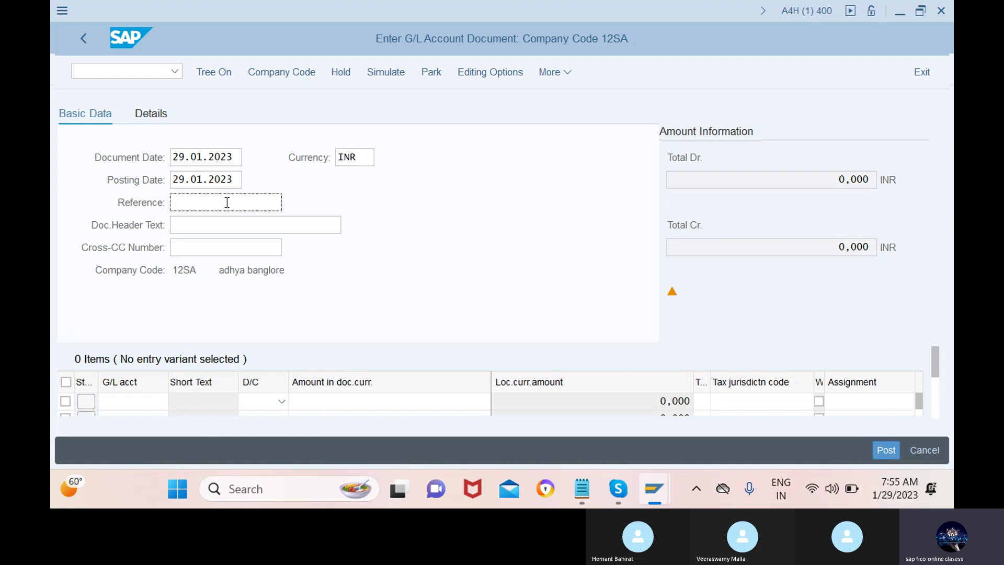
text(ref)
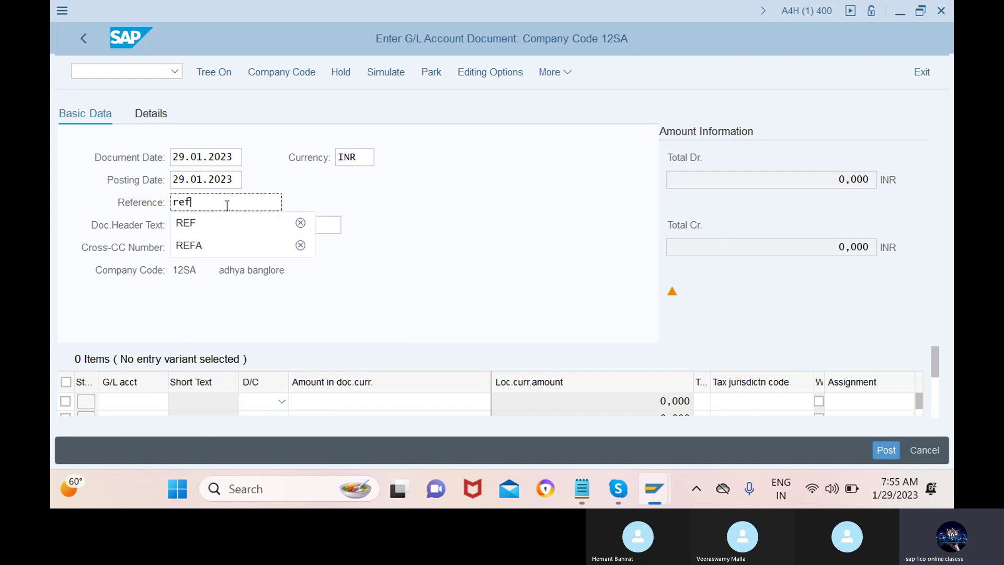
text(e)
key(BackSpace)
key(BackSpace)
key(BackSpace)
key(BackSpace)
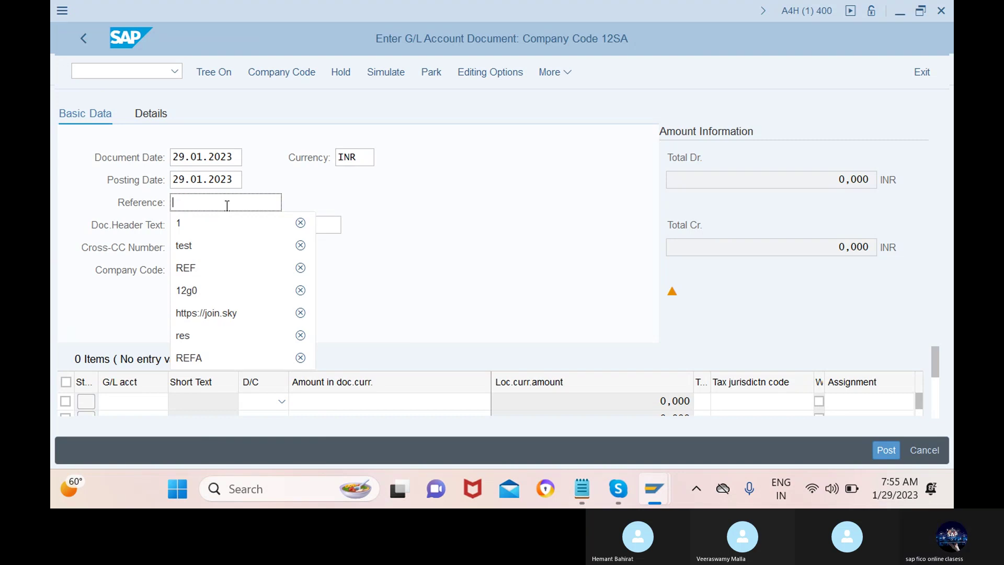
- Enter "wges invoicebein" as the document's reference
text(wges invo)
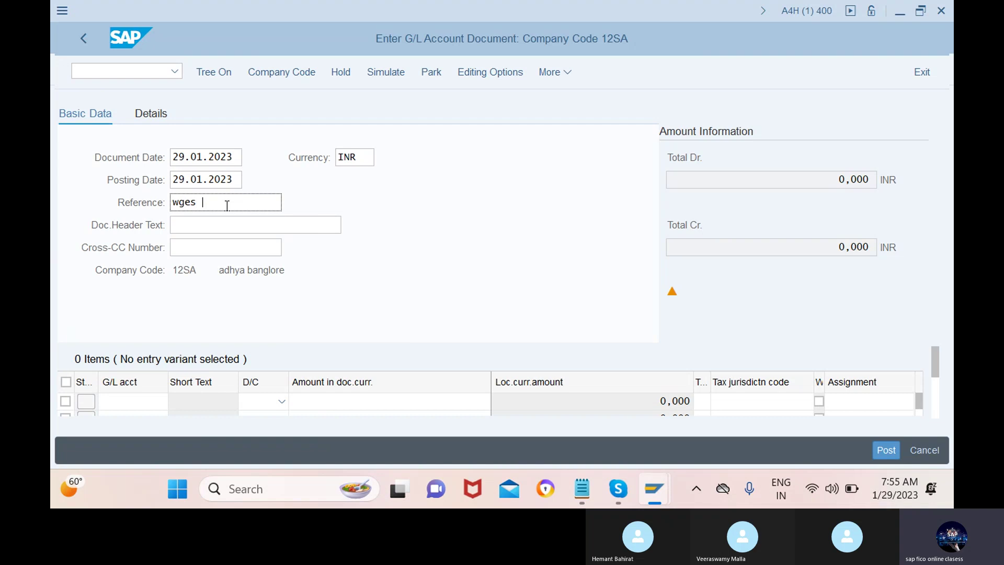
text(ice)
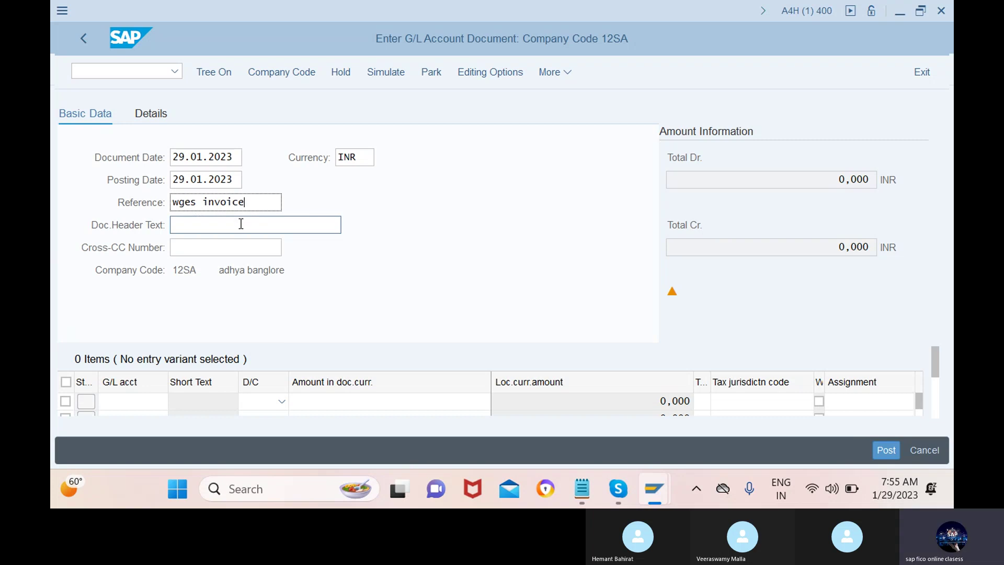
text(bein)
click(257, 225)
text(g wa)
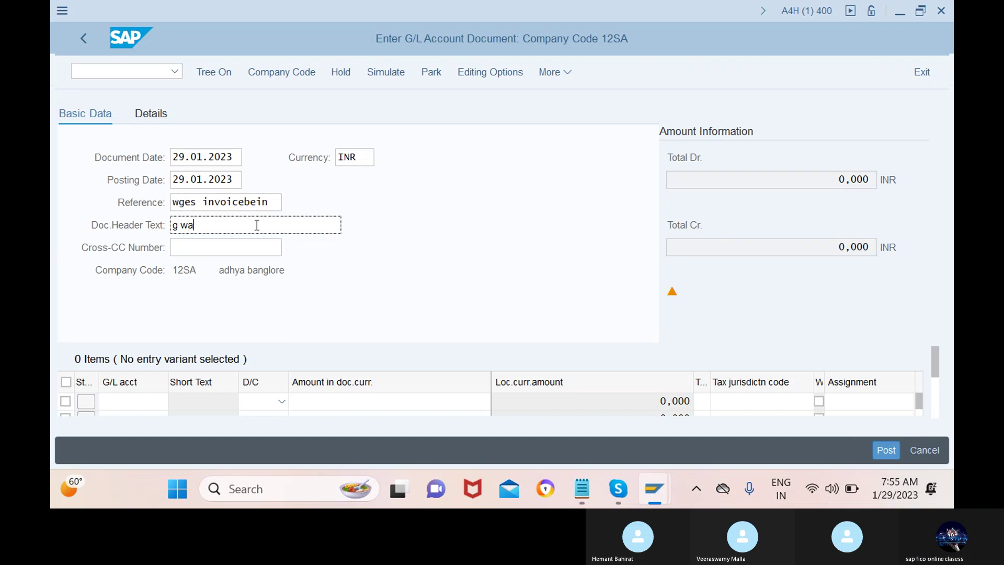
text(ges paid)
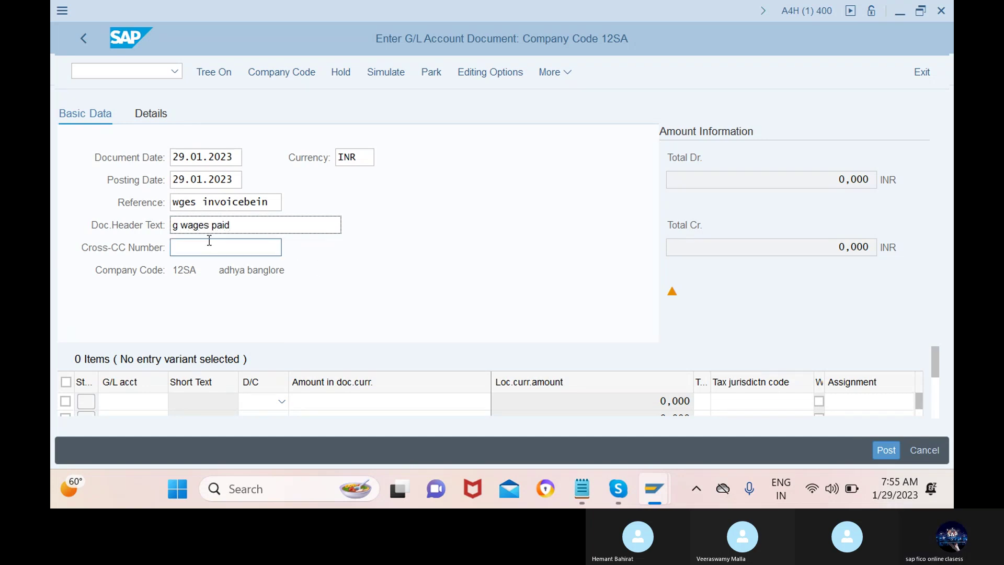
key(BackSpace)
key(BackSpace)
key(BackSpace)
key(BackSpace)
key(BackSpace)
key(BackSpace)
key(BackSpace)
key(BackSpace)
key(BackSpace)
key(BackSpace)
key(BackSpace)
key(BackSpace)
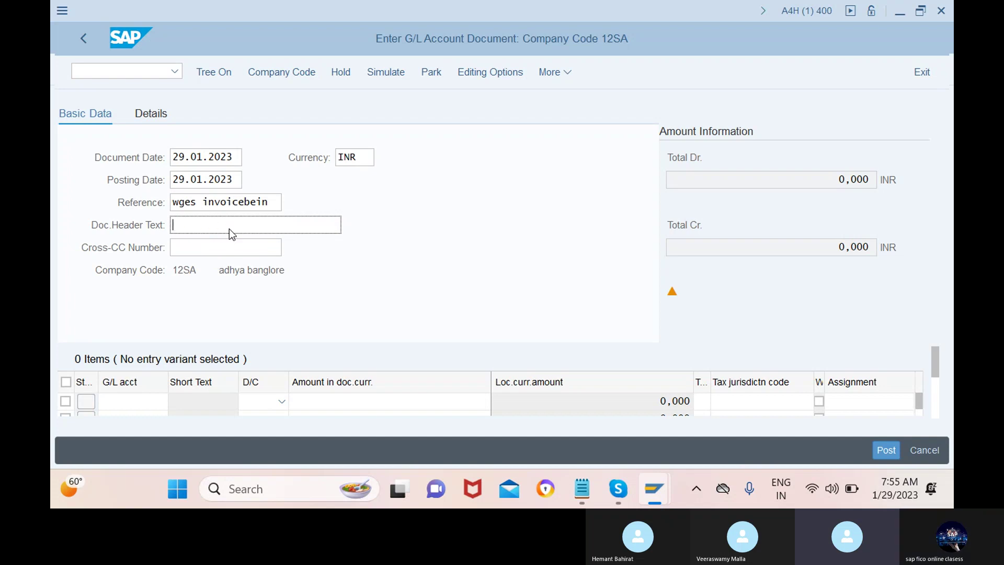
- Enter "being wages paid" as the document header text, reusing the start of the suggested "being water expenses paid"
click(428, 259)
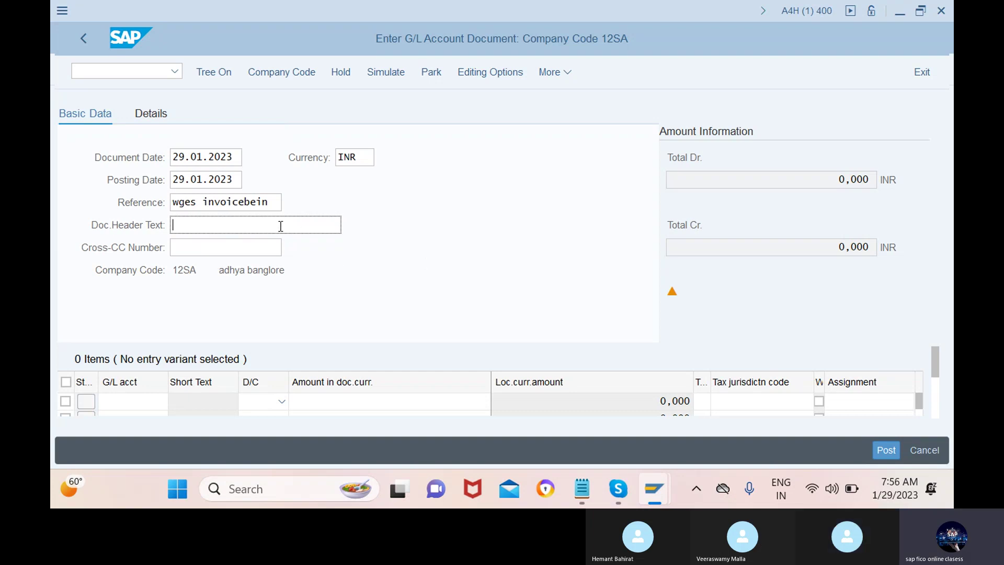
text(be)
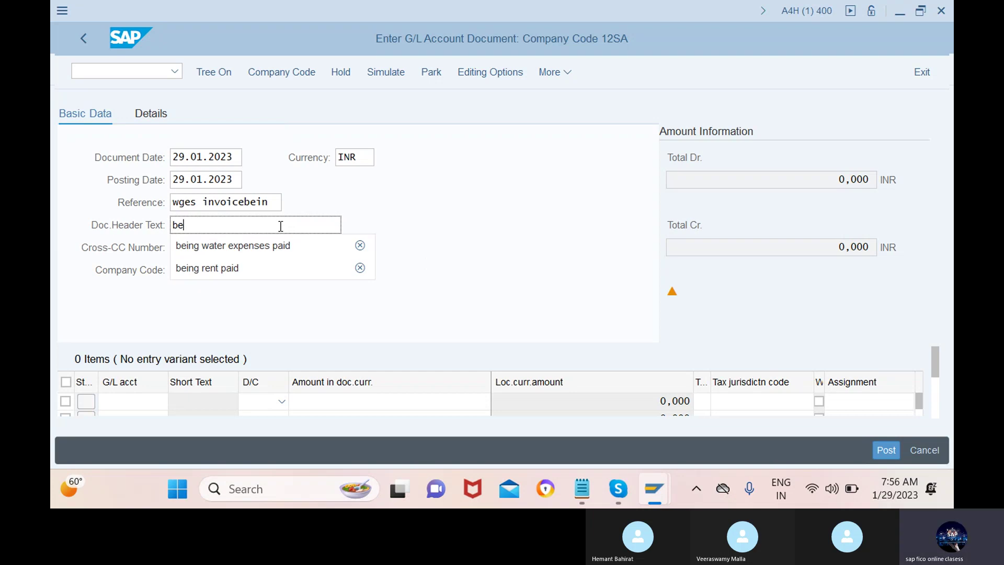
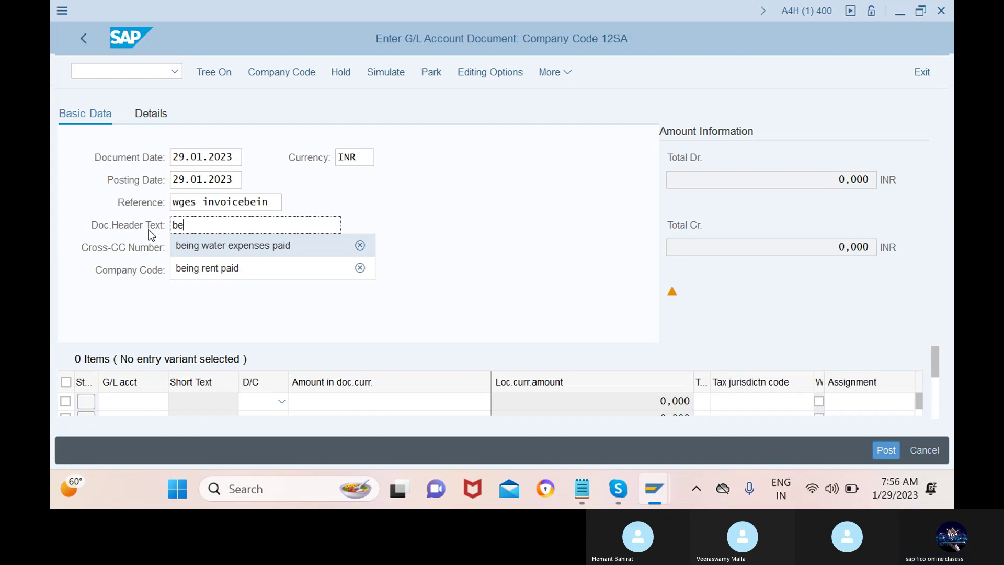
click(209, 248)
key(BackSpace)
key(BackSpace)
key(BackSpace)
key(BackSpace)
key(BackSpace)
key(BackSpace)
key(BackSpace)
key(BackSpace)
key(BackSpace)
key(BackSpace)
key(BackSpace)
key(BackSpace)
key(BackSpace)
key(BackSpace)
key(BackSpace)
key(BackSpace)
key(BackSpace)
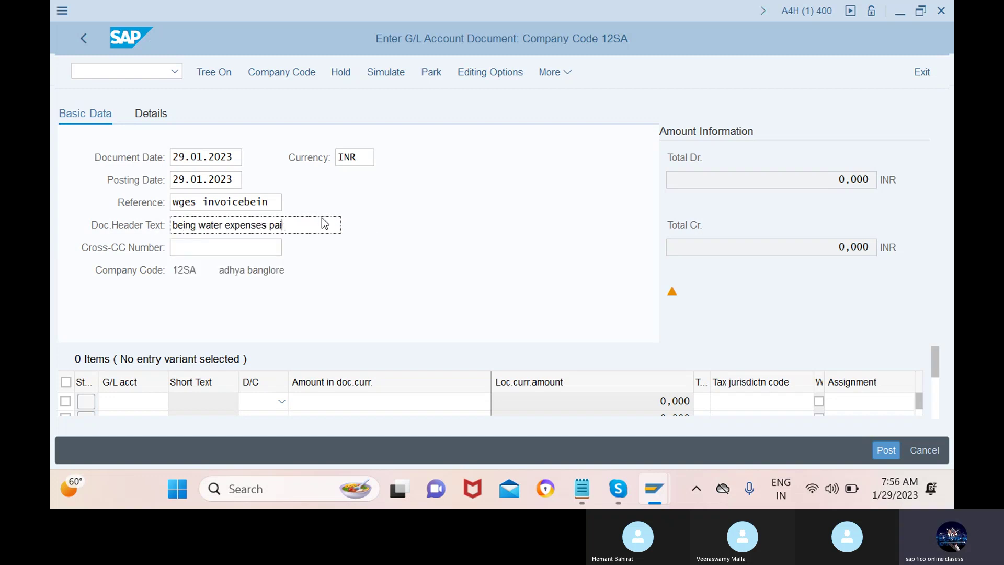
key(BackSpace)
key(BackSpace)
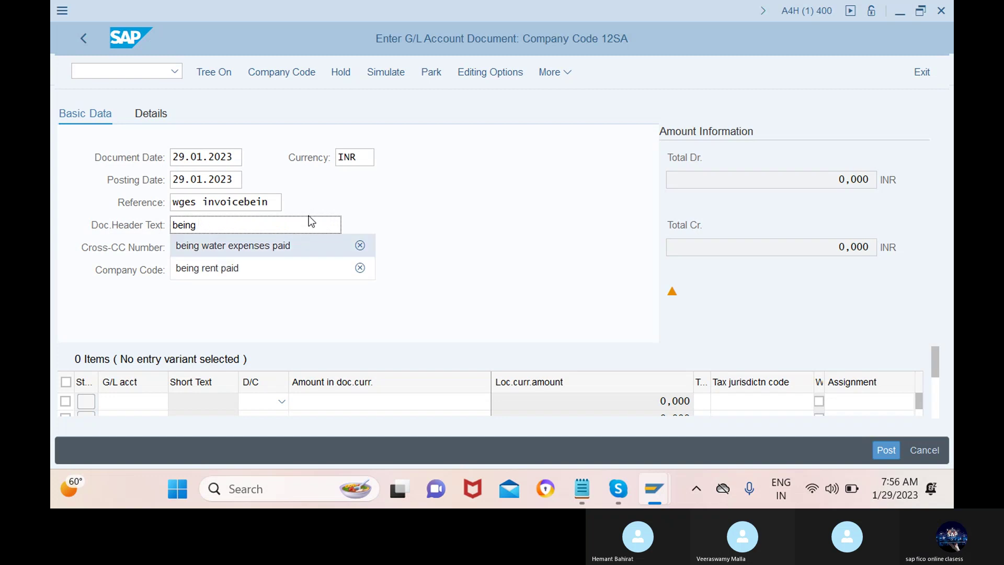
text(wag)
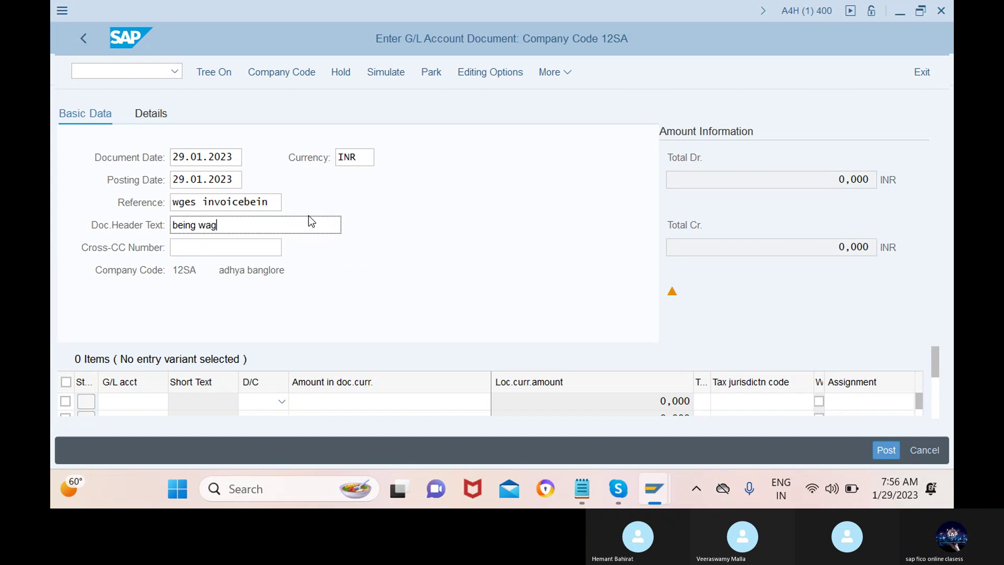
text(es paid)
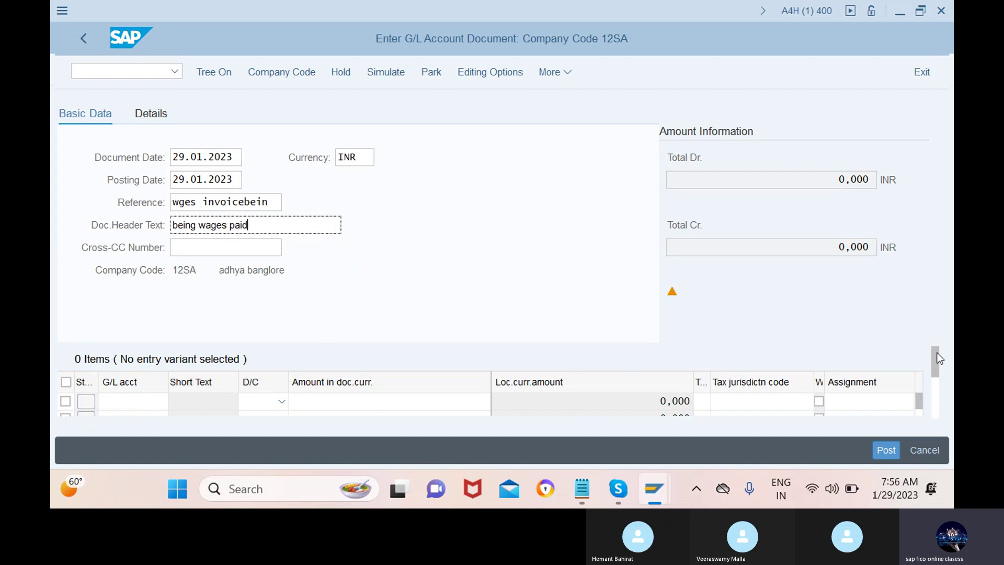
- Look up the G/L accounts and choose the wages account 400101 for the first line item
click(143, 402)
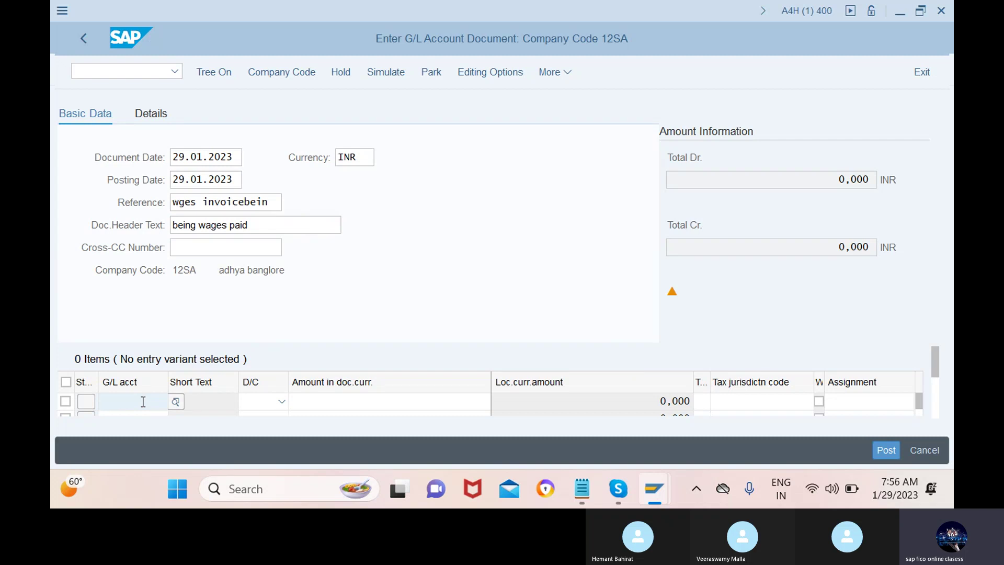
click(176, 402)
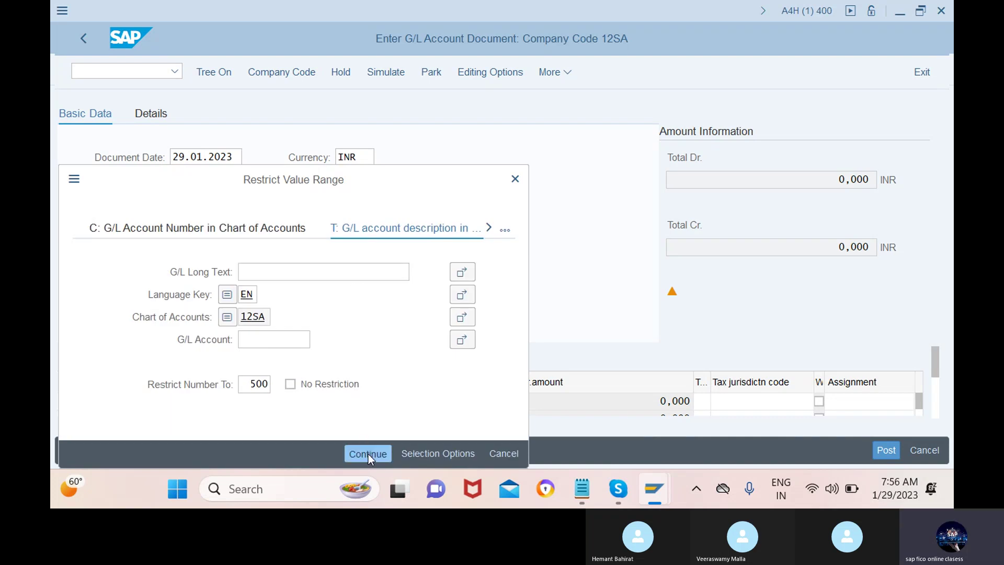
click(368, 454)
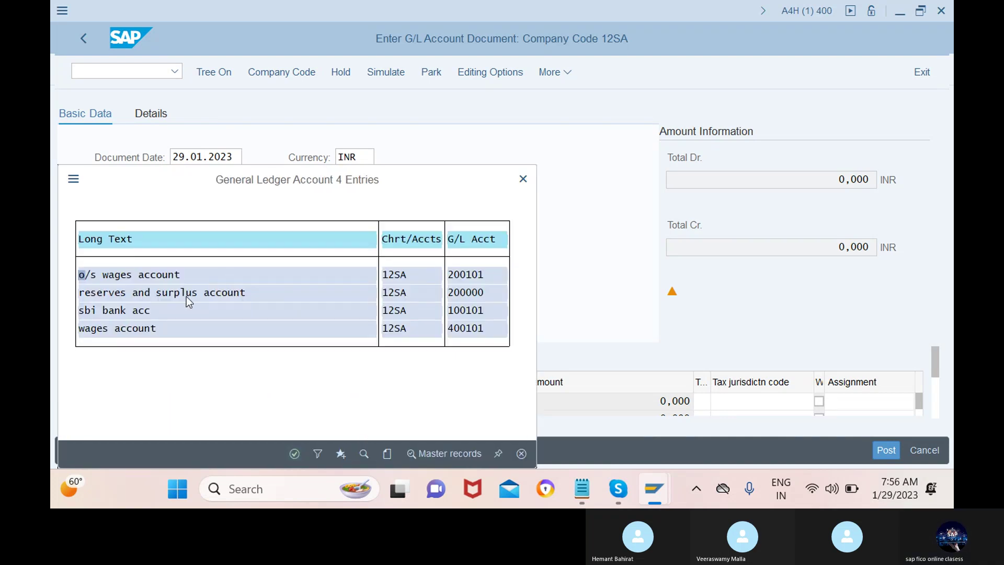
click(146, 328)
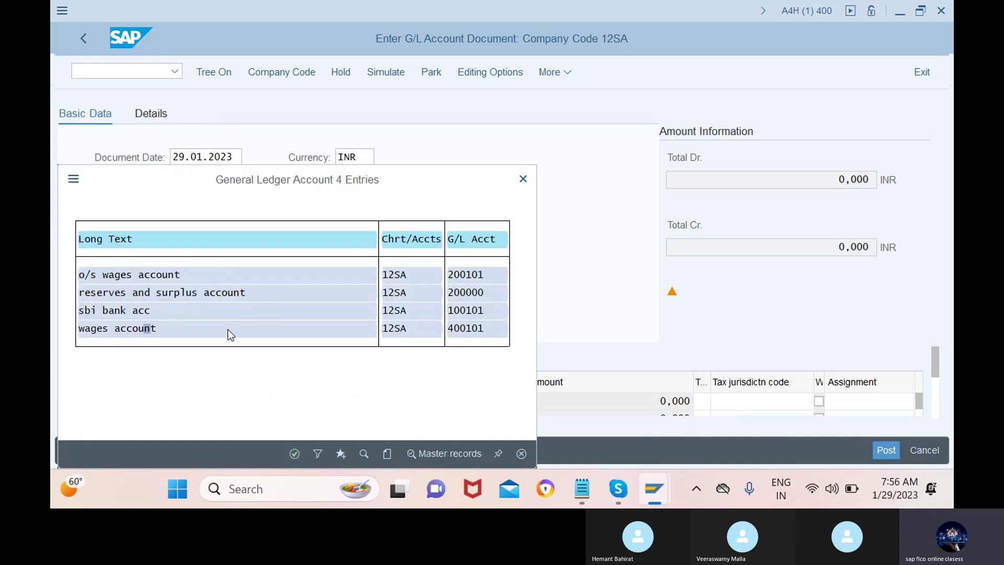
click(292, 442)
- Set the wages line to Debit with an amount of 1000 and confirm the line item
click(282, 401)
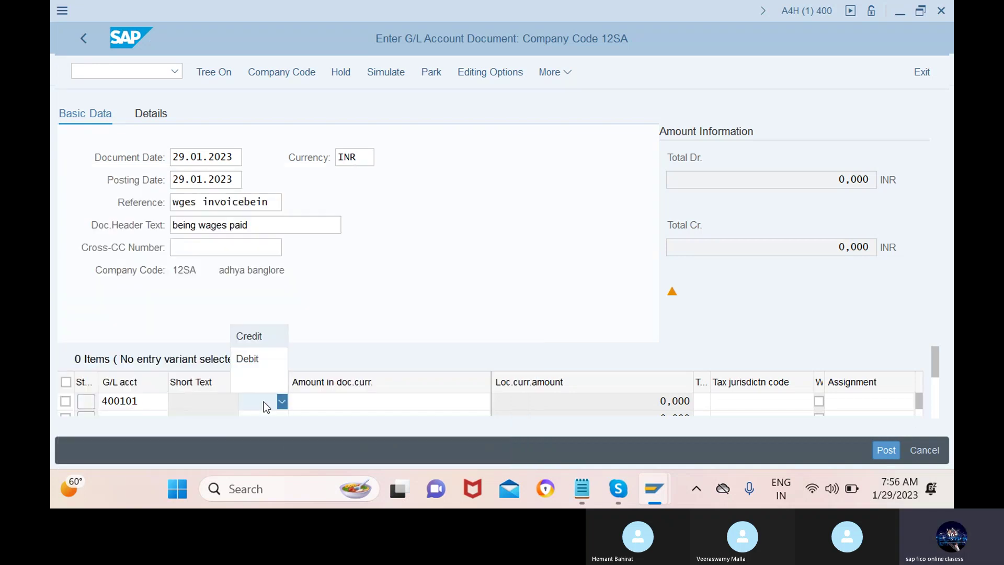
click(250, 356)
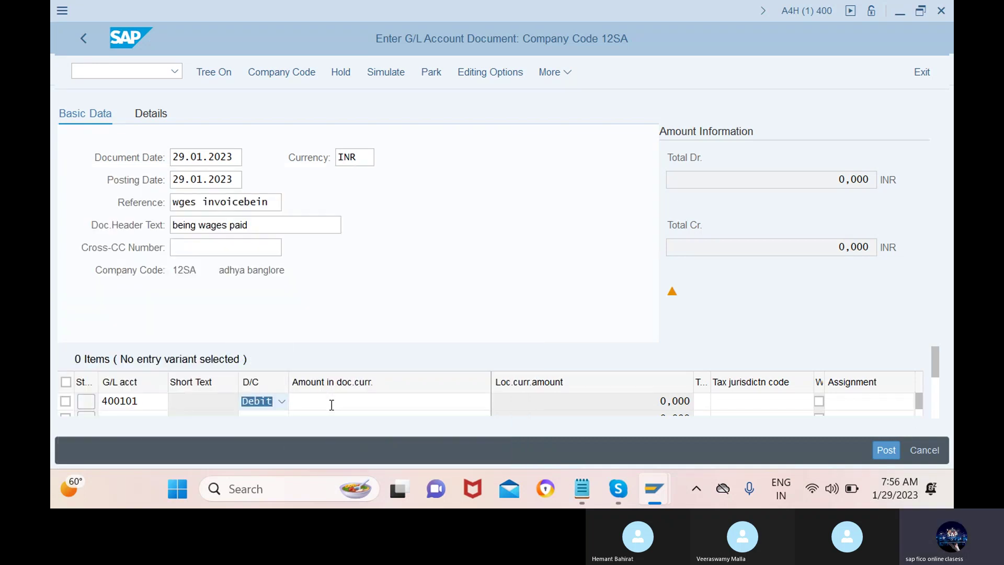
click(391, 402)
text(1000)
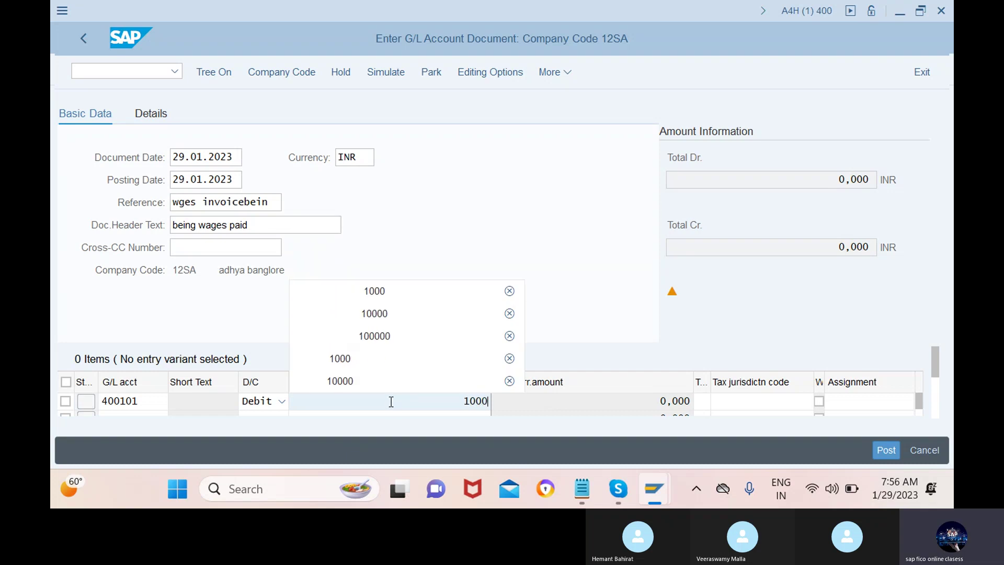
click(615, 179)
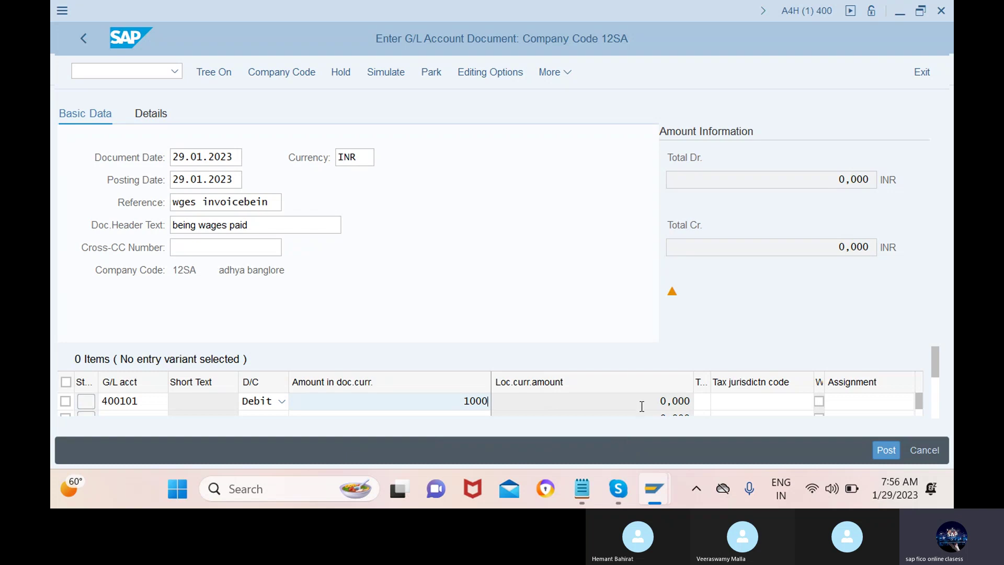
key(Return)
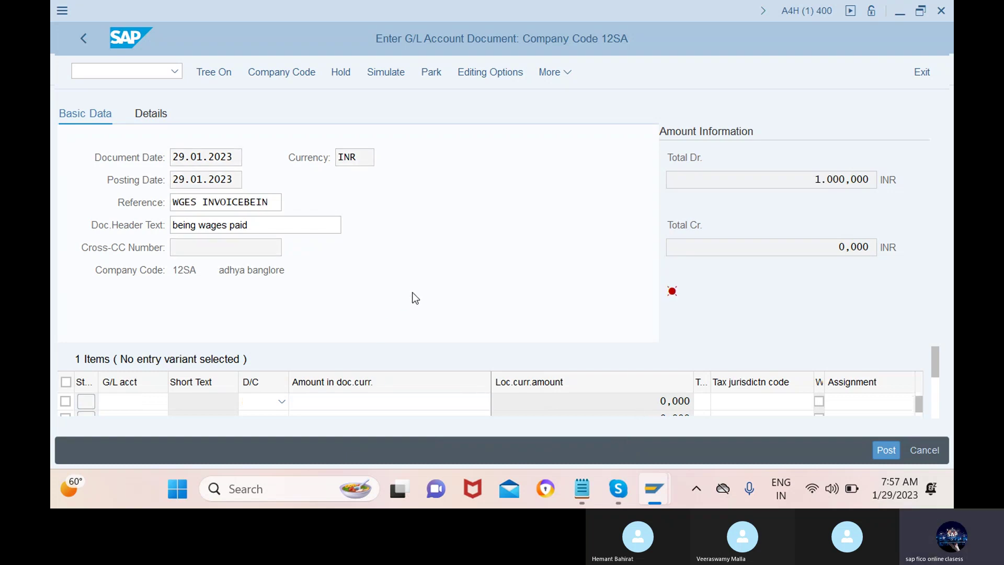
- Look up the G/L accounts and choose the sbi bank account 100101 for the second line item
click(391, 400)
click(142, 418)
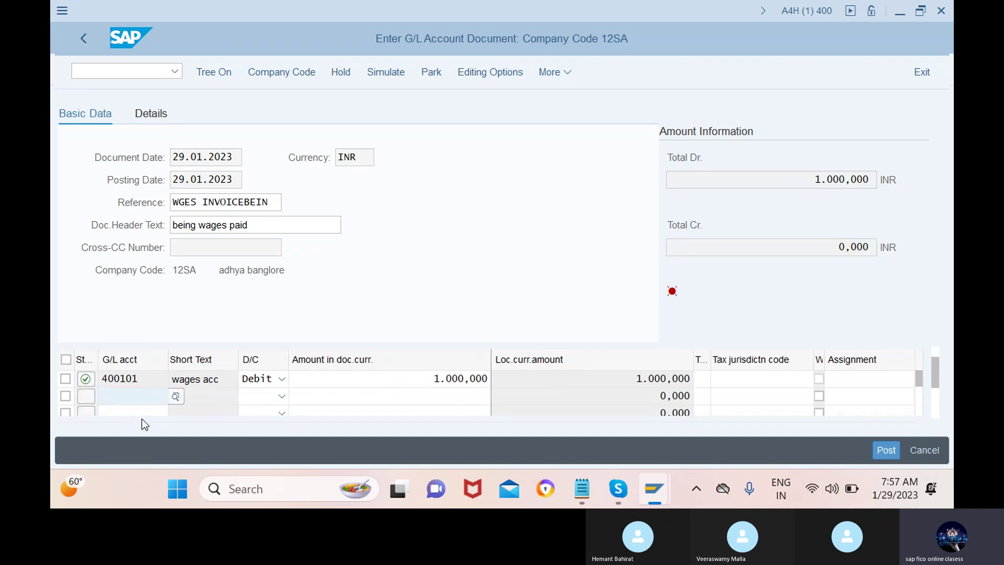
click(176, 402)
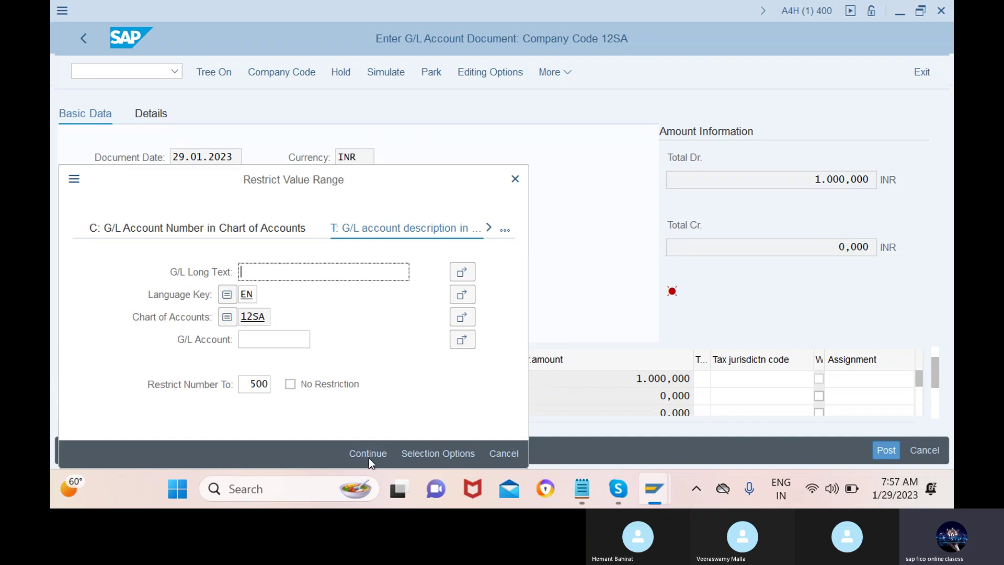
click(368, 454)
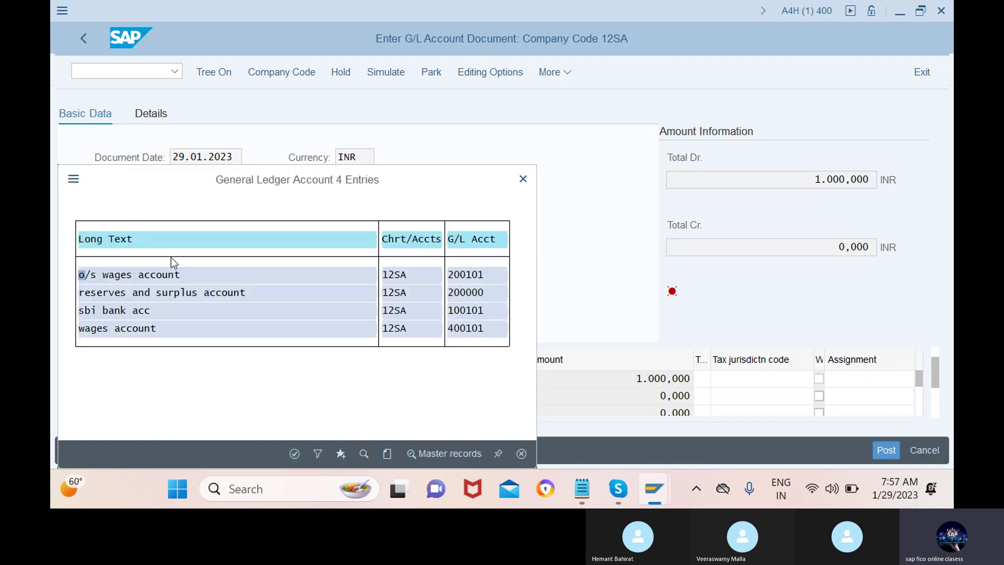
click(159, 309)
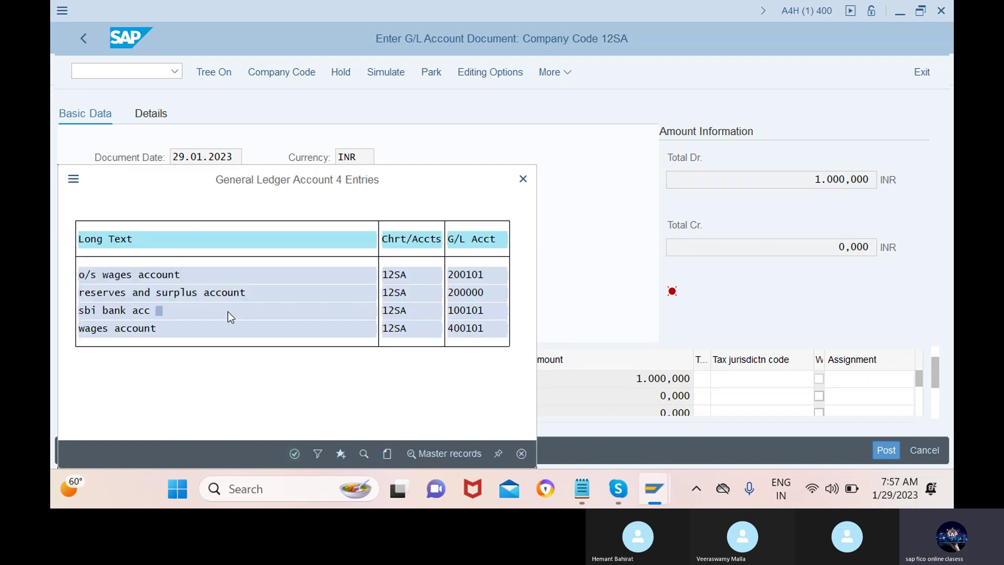
click(294, 453)
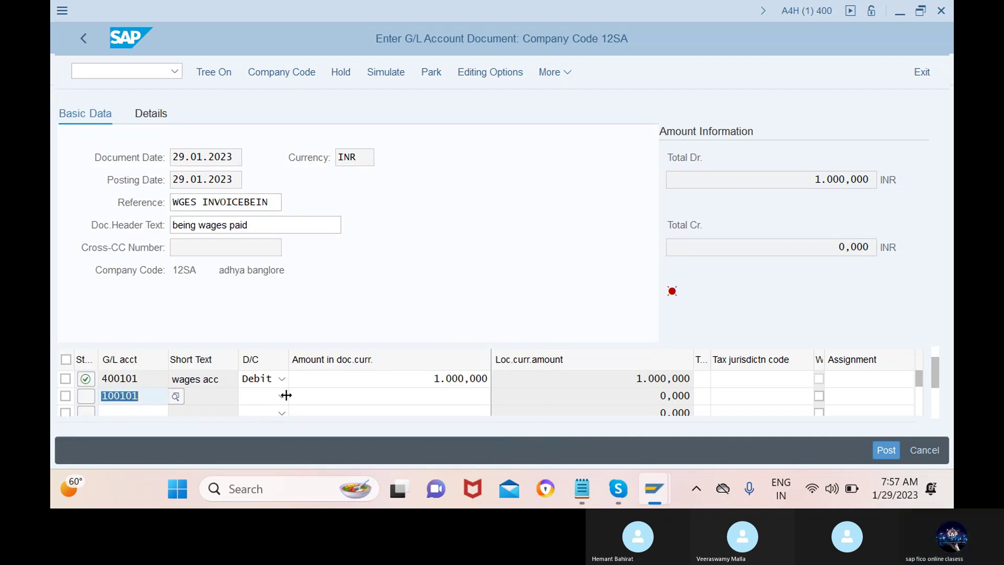
- Set the sbi bank line to Credit with an amount of 1000 and confirm the line item
click(264, 396)
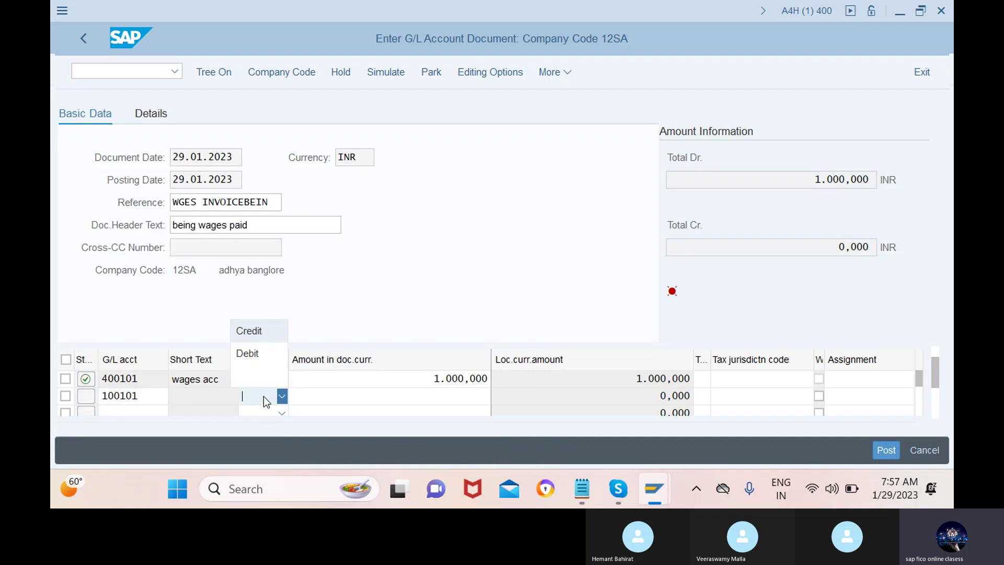
click(269, 335)
click(391, 396)
text(1)
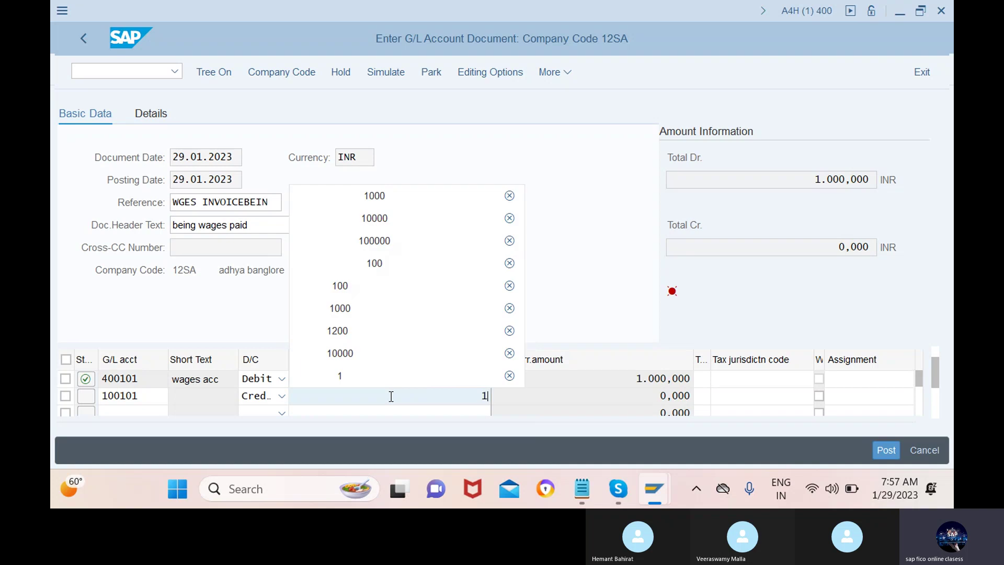
text(.000)
key(Return)
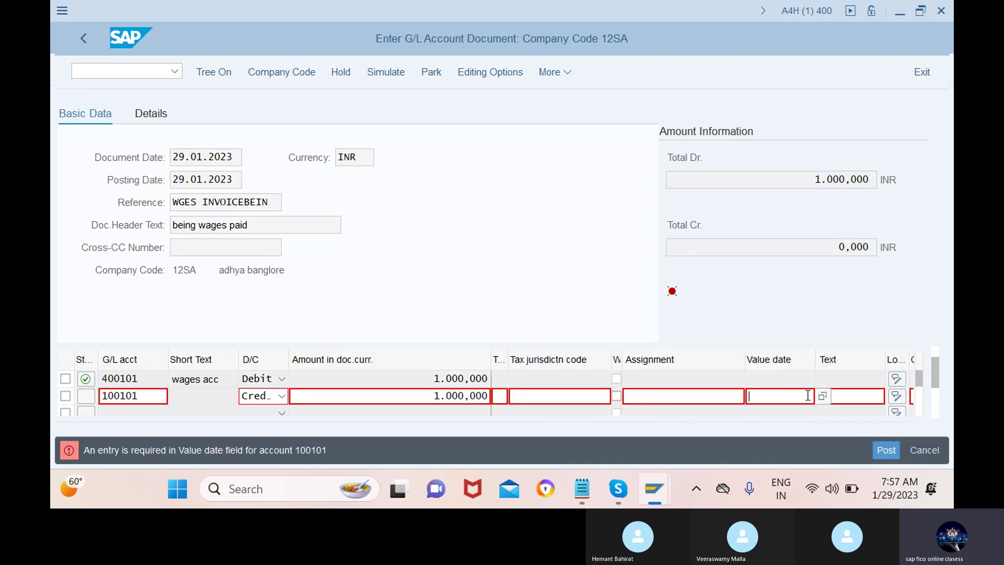
- Choose 29.01.2023 from the calendar as the value date of the sbi bank line
click(803, 398)
click(823, 397)
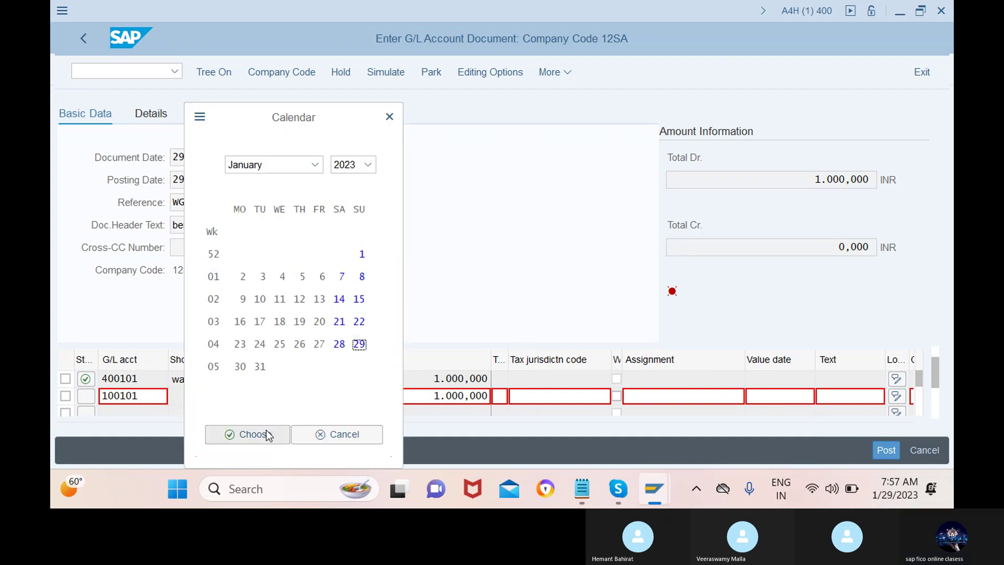
click(248, 435)
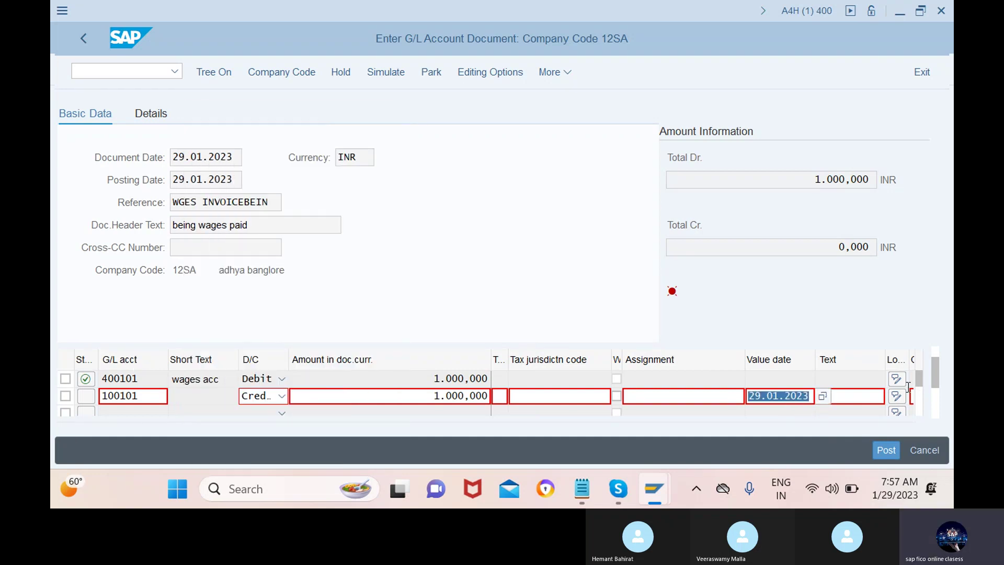
- Enter "+" as the item text of the sbi bank line and confirm the line
click(859, 397)
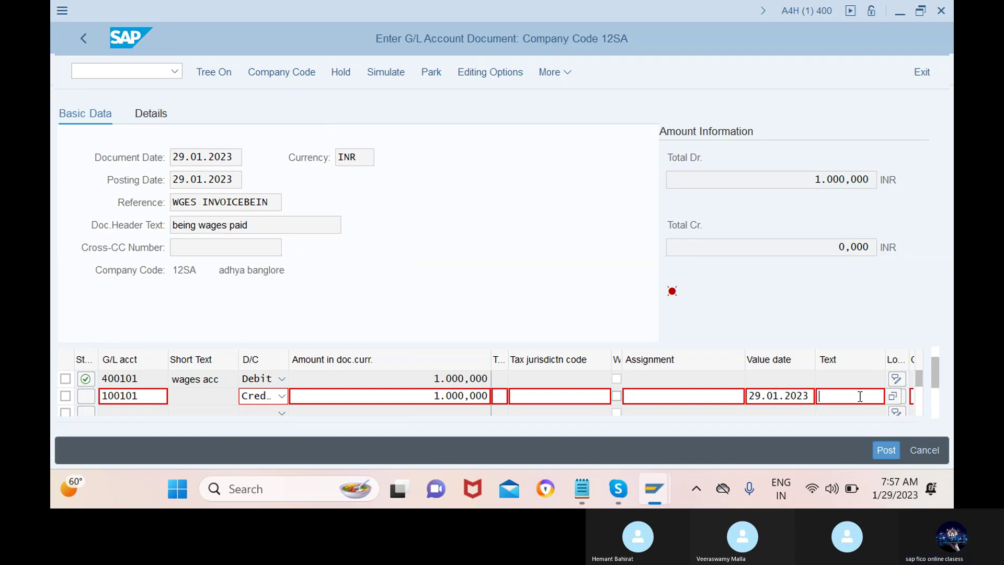
text(+)
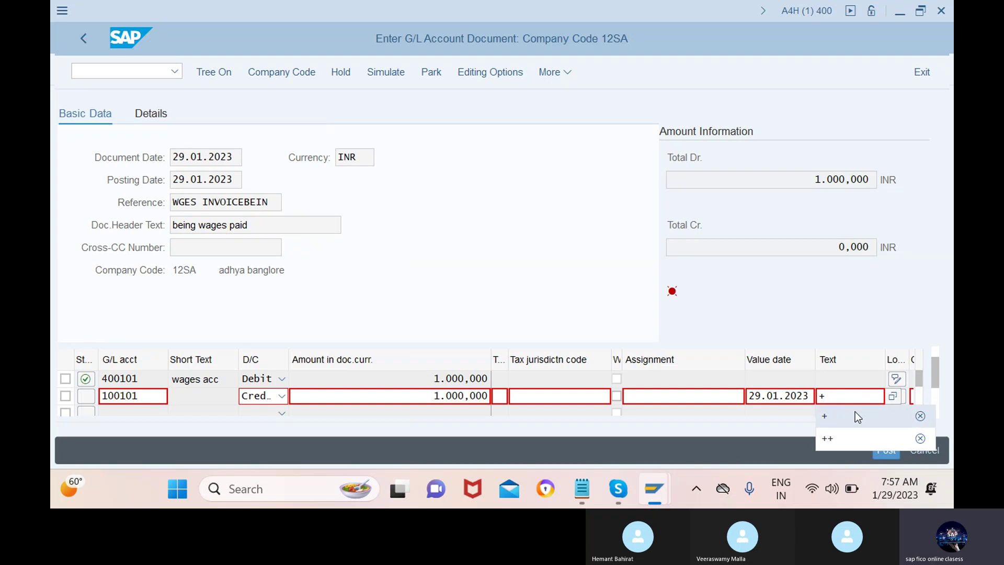
click(835, 299)
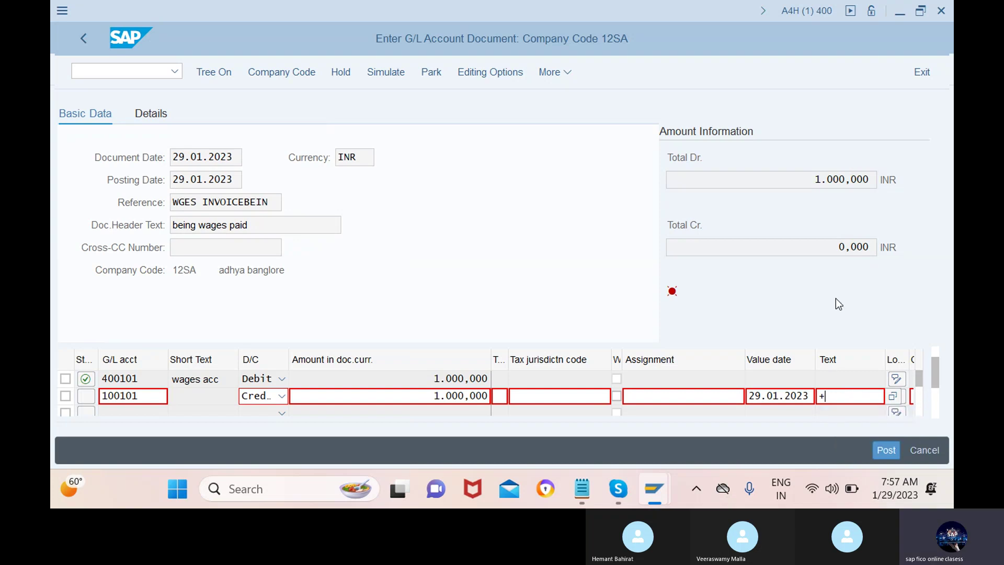
key(Return)
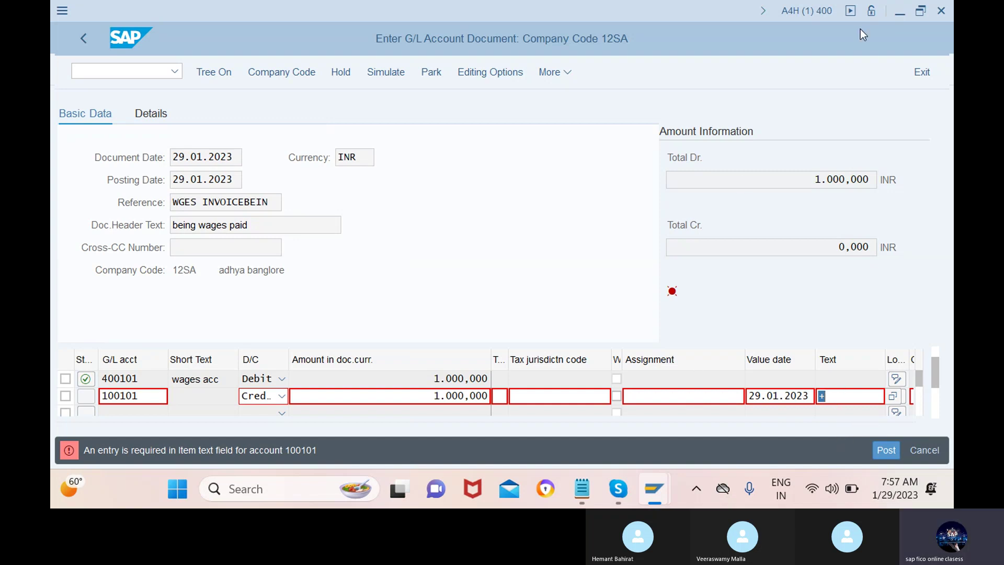
- Try to simulate the G/L account document
click(555, 72)
mouse_move(570, 97)
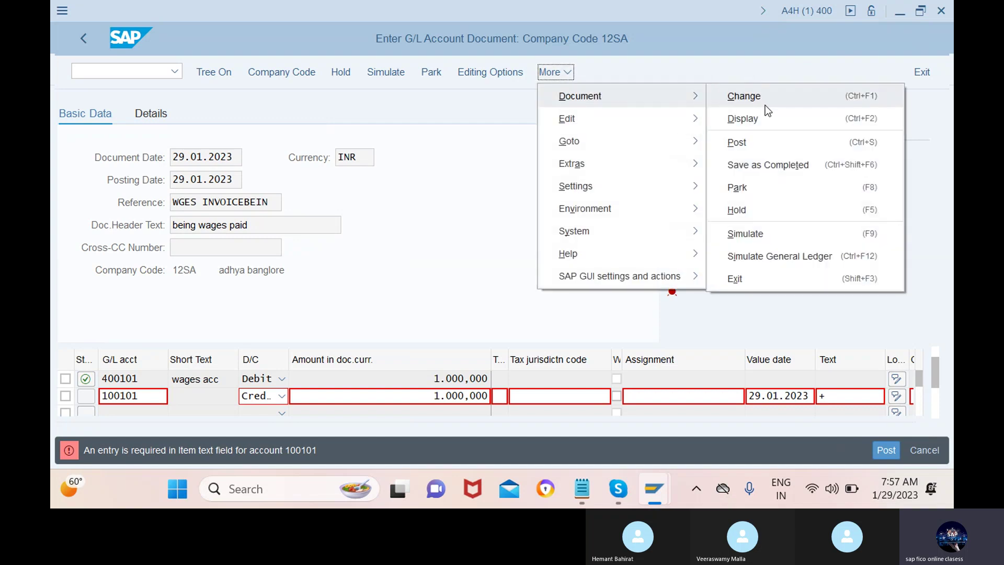
click(767, 235)
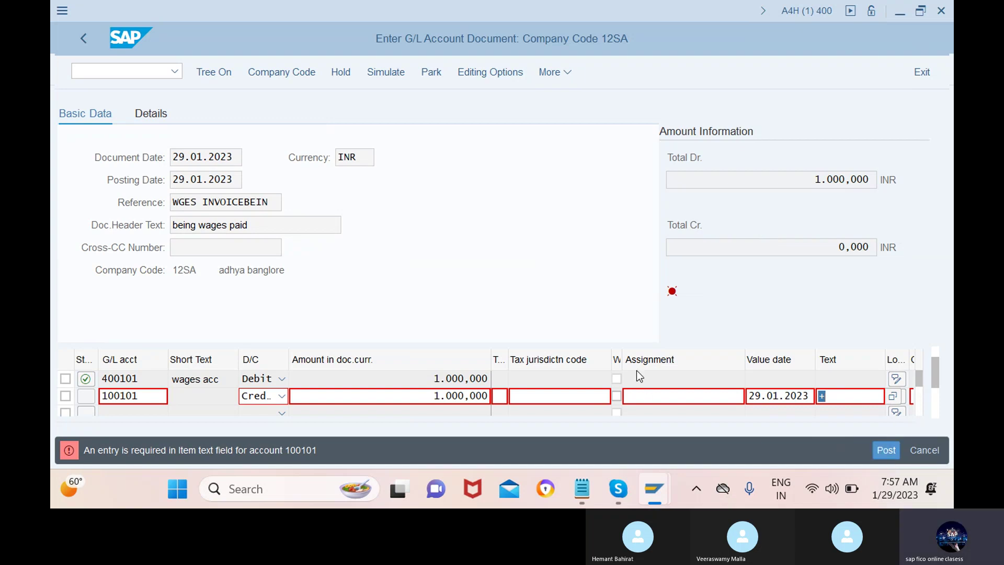
- Try assigning business area 12SA to the sbi bank line and confirm the line
scroll(636, 372, down, 3)
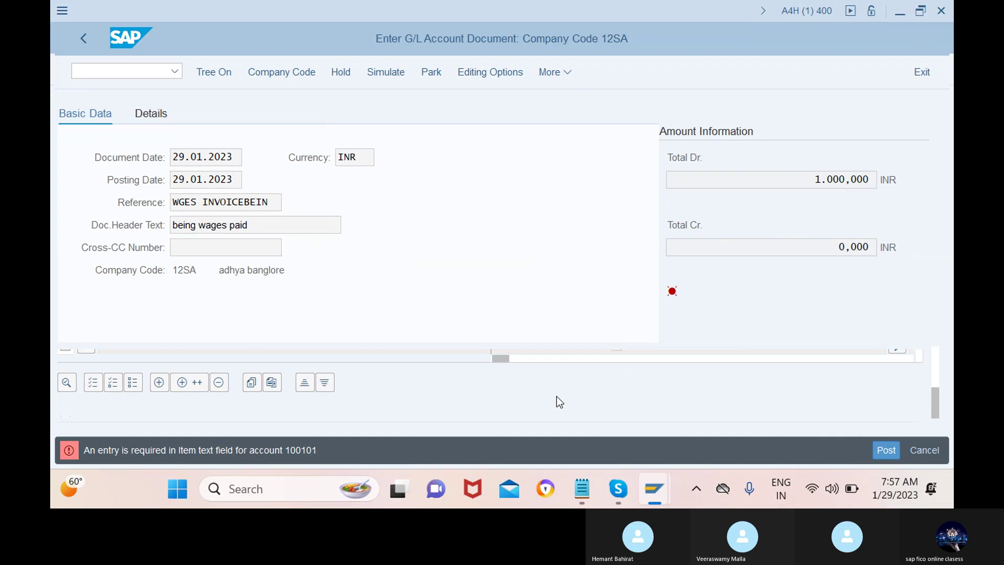
scroll(514, 369, up, 3)
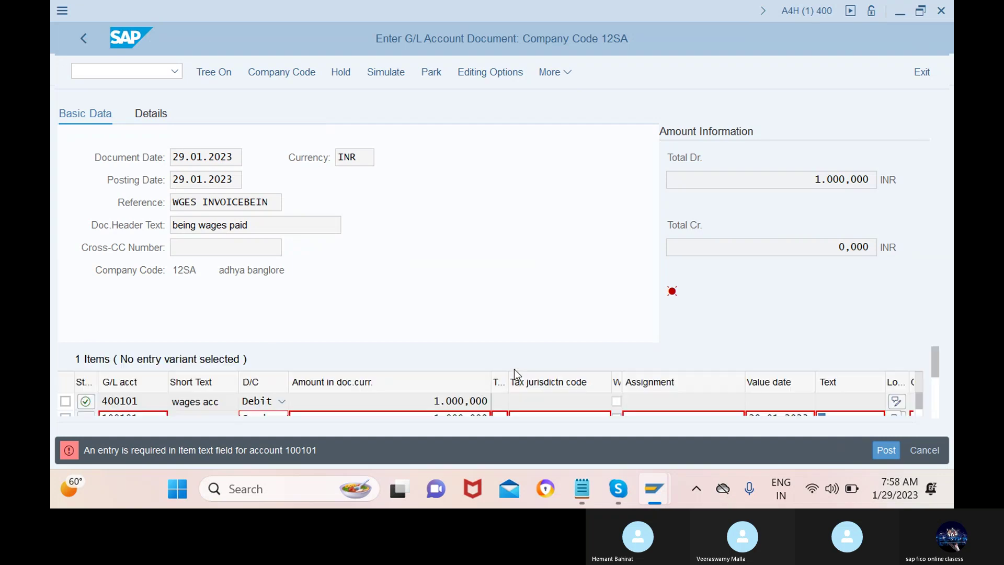
scroll(514, 369, down, 3)
scroll(511, 361, up, 1)
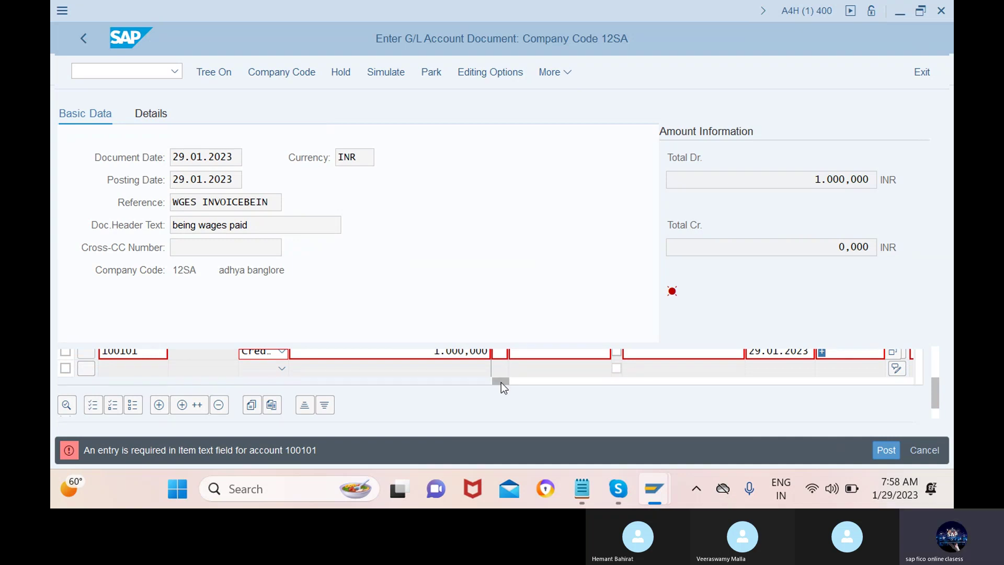
drag(501, 381, 540, 382)
scroll(541, 381, up, 2)
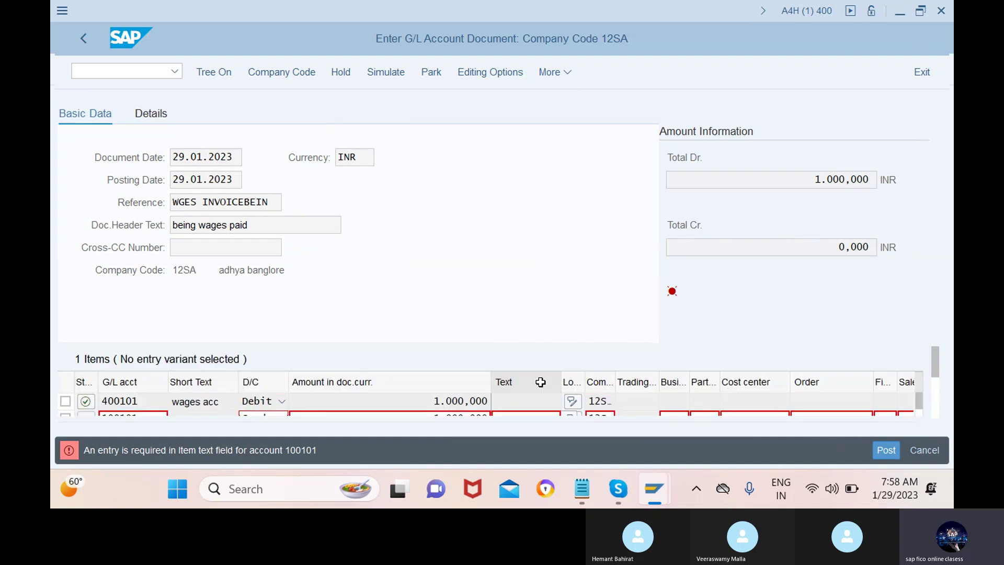
scroll(533, 421, down, 1)
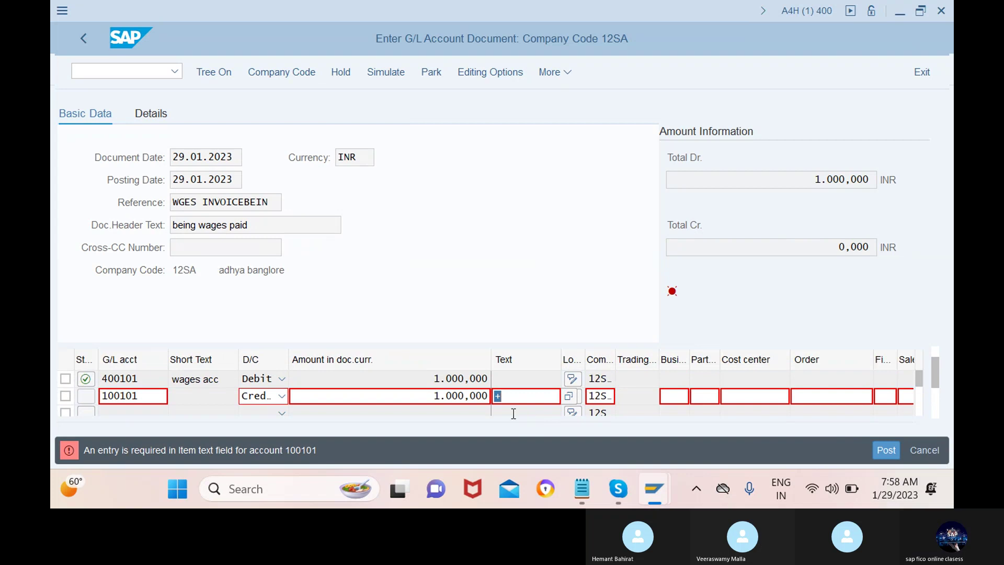
click(537, 402)
click(536, 397)
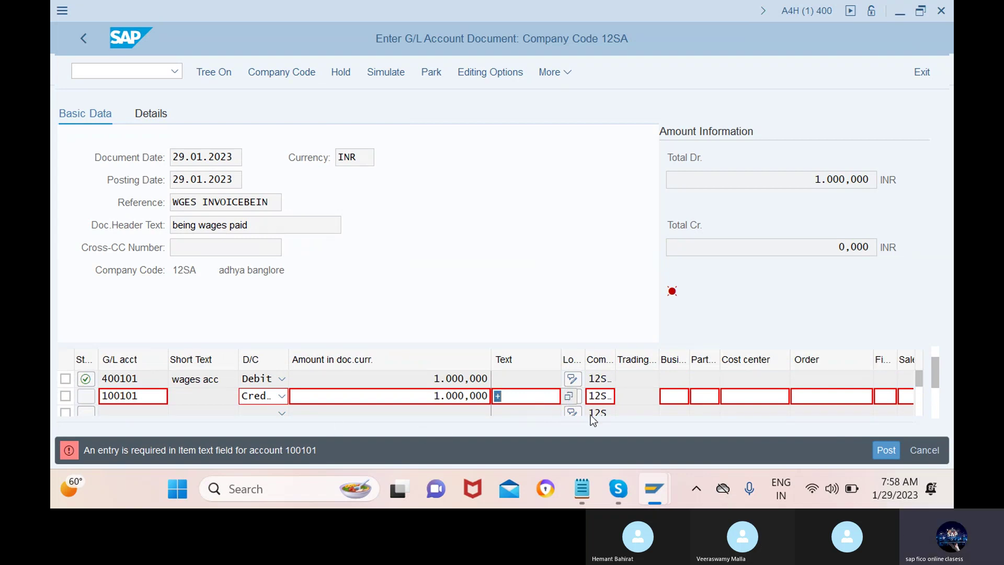
click(684, 395)
text(sa)
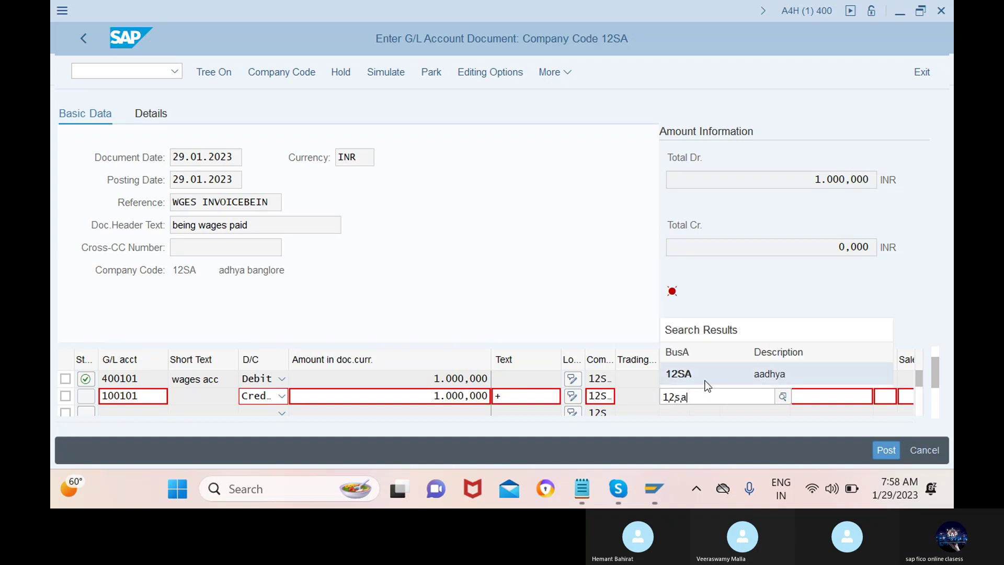
click(698, 375)
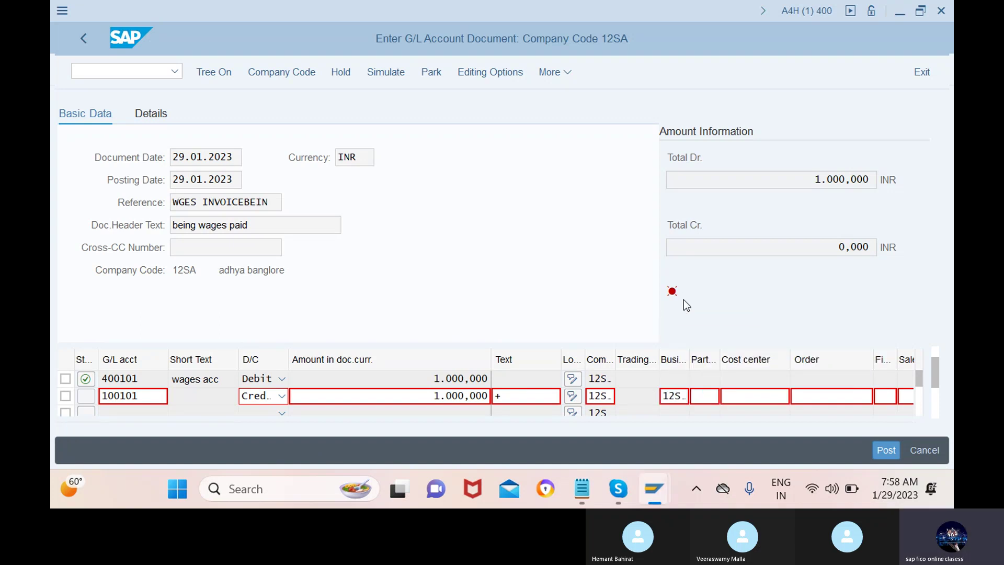
key(Return)
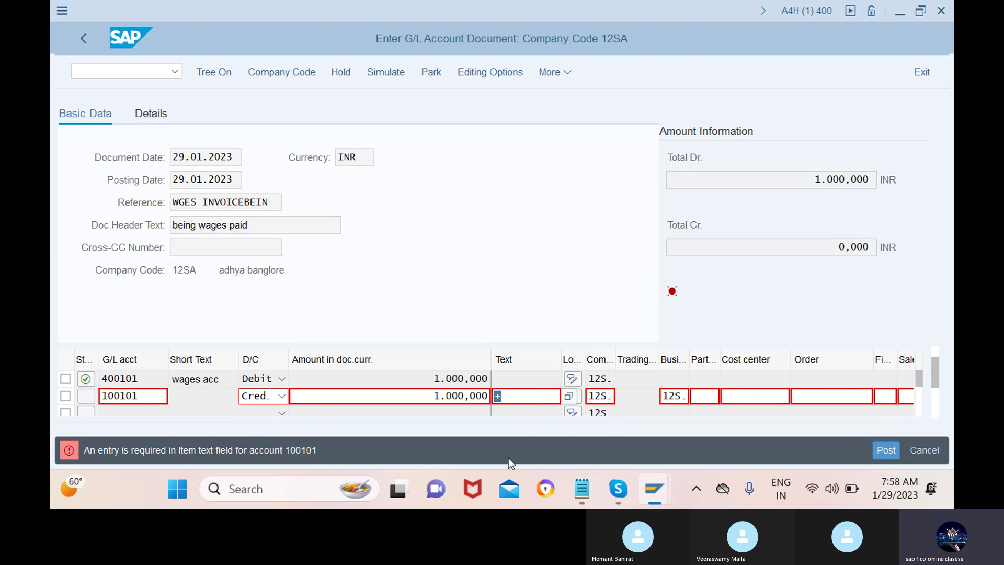
- Replace the sbi bank line's item text with the suggested "wages paid", clear its business area and confirm the line
key(BackSpace)
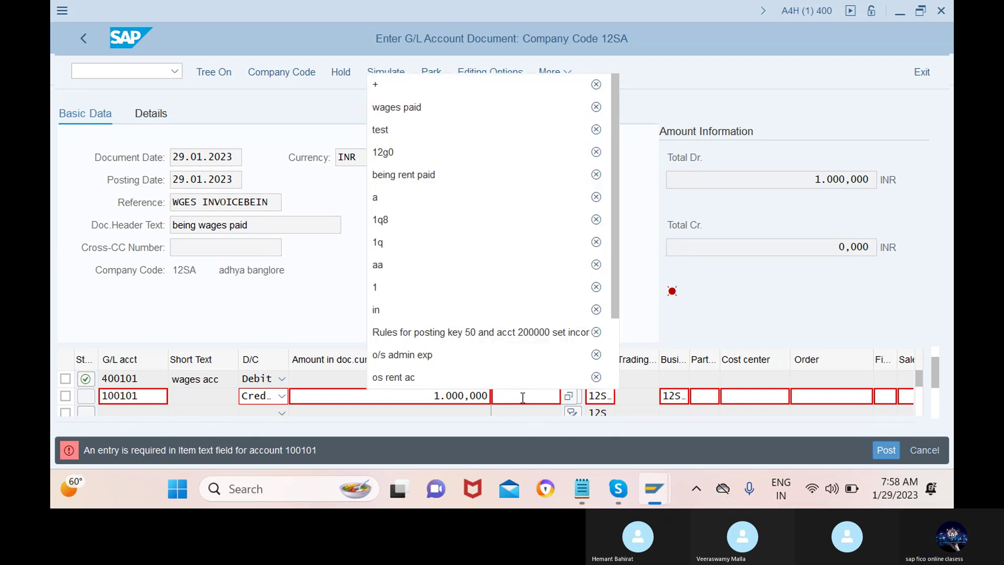
click(459, 108)
key(Return)
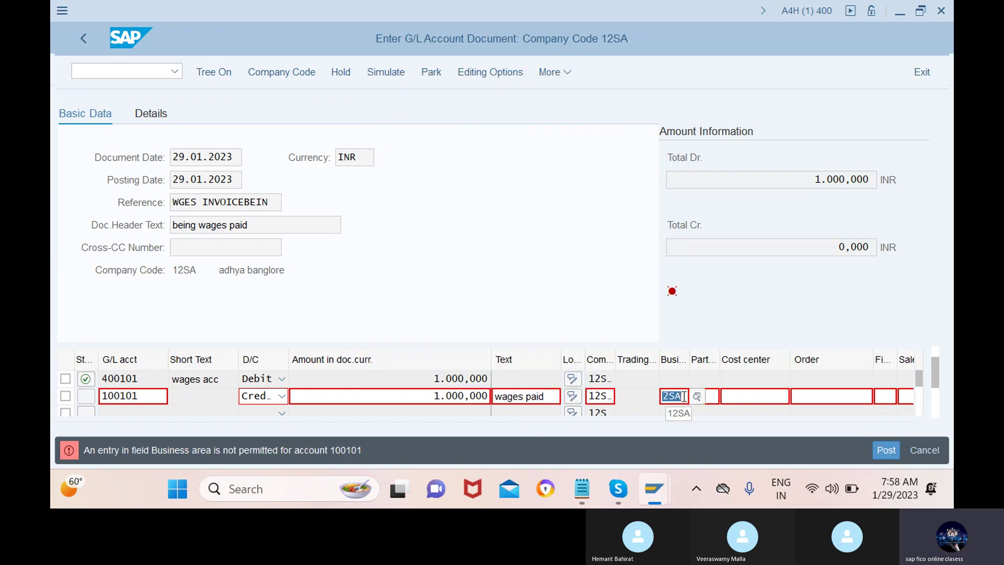
key(BackSpace)
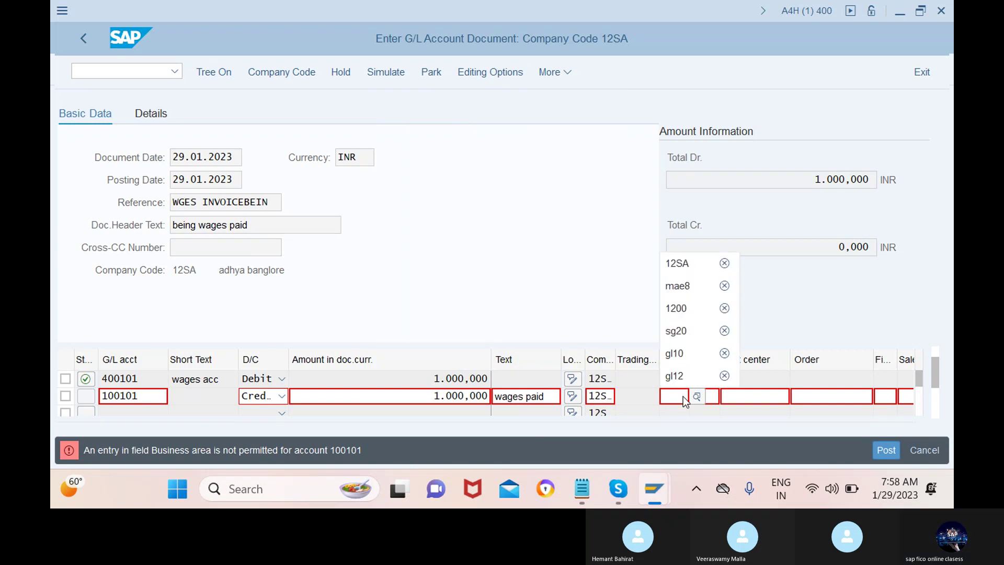
key(Return)
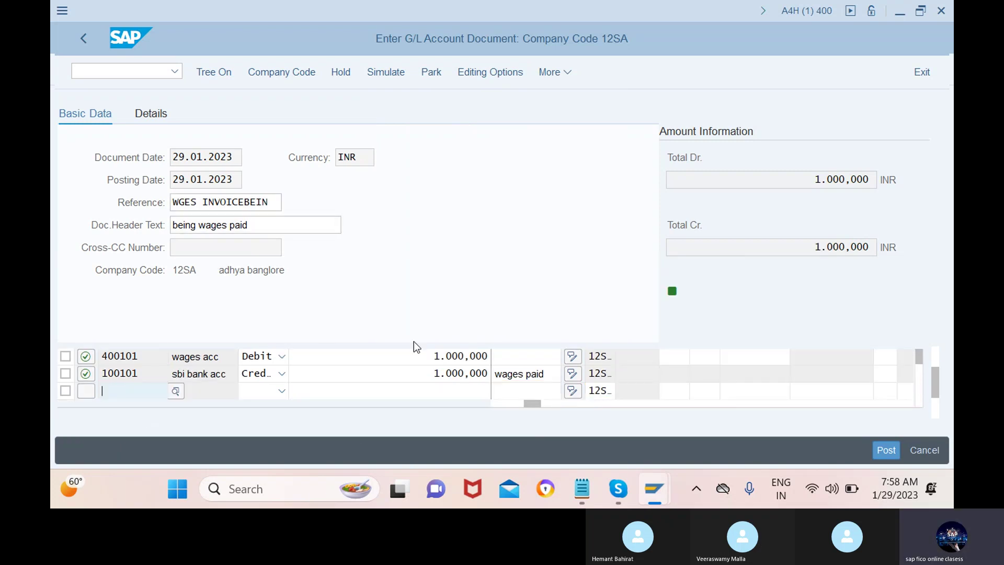
- Simulate the wages document and post it from the document overview
mouse_move(696, 289)
click(555, 72)
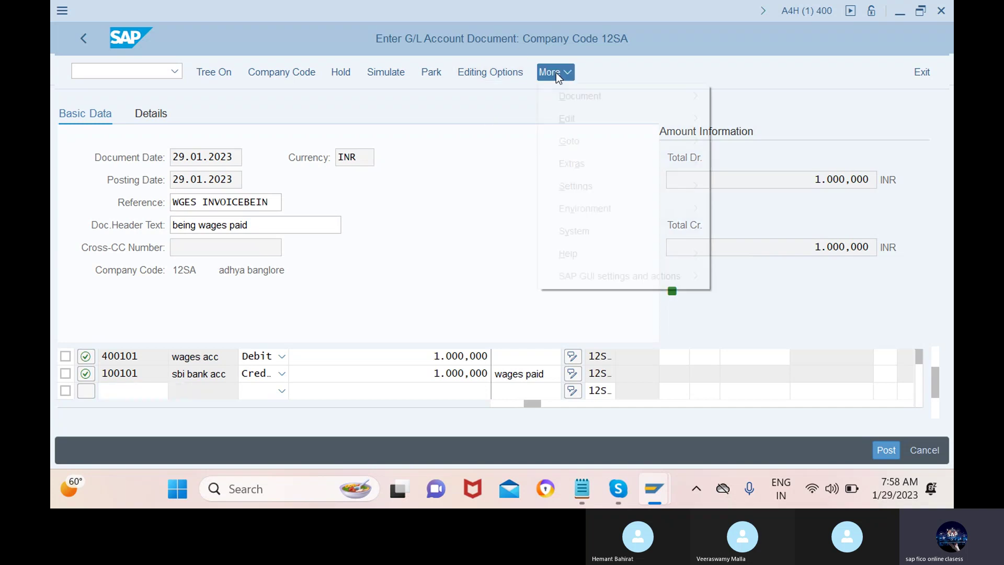
mouse_move(564, 93)
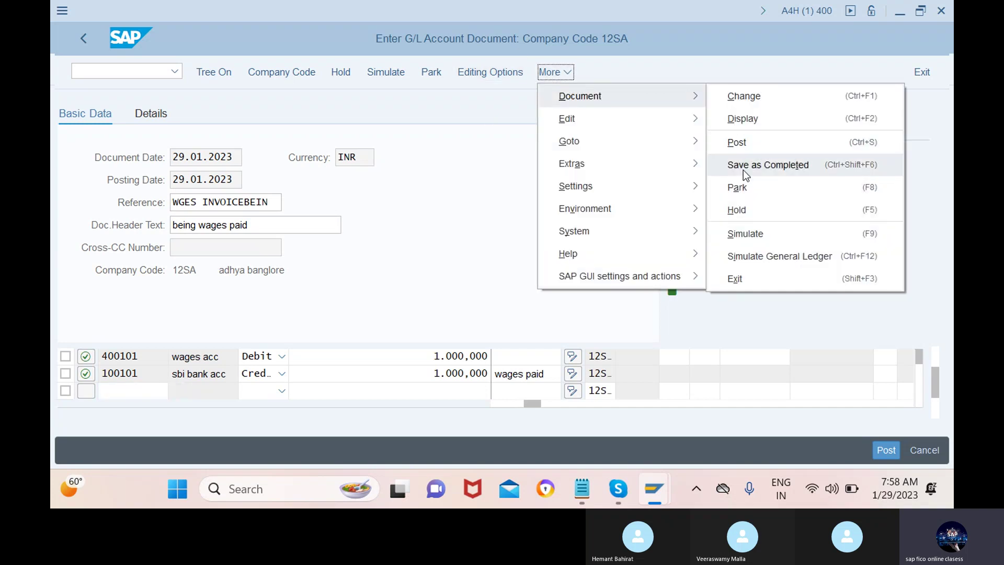
click(758, 237)
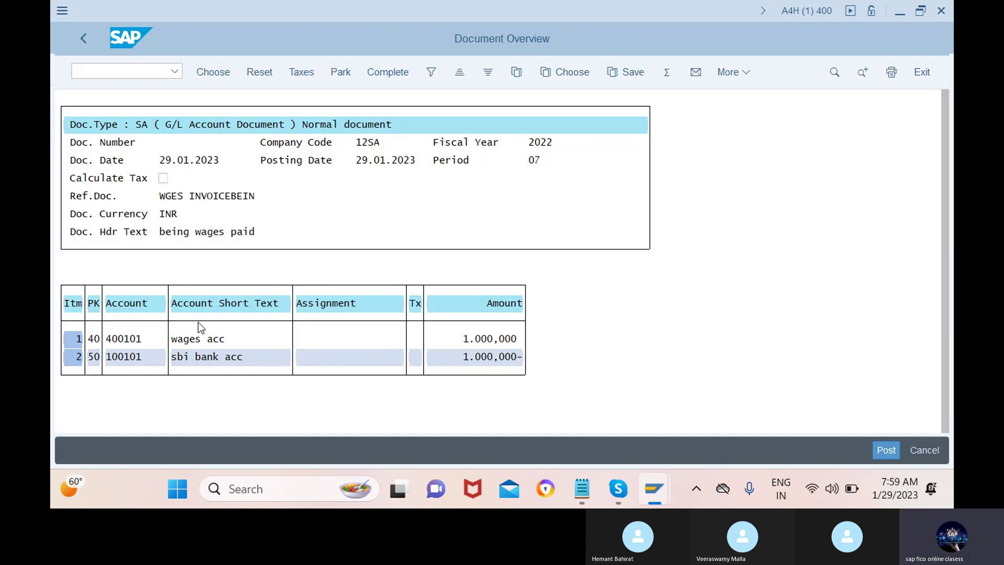
click(886, 450)
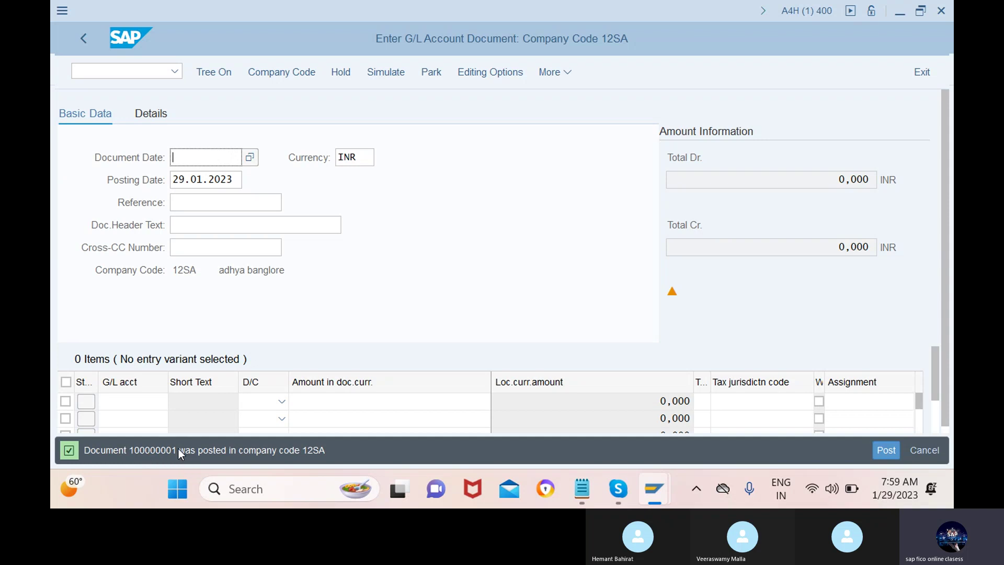
- Go to transaction F-02 and choose 29.01.2023 as the document date
click(148, 76)
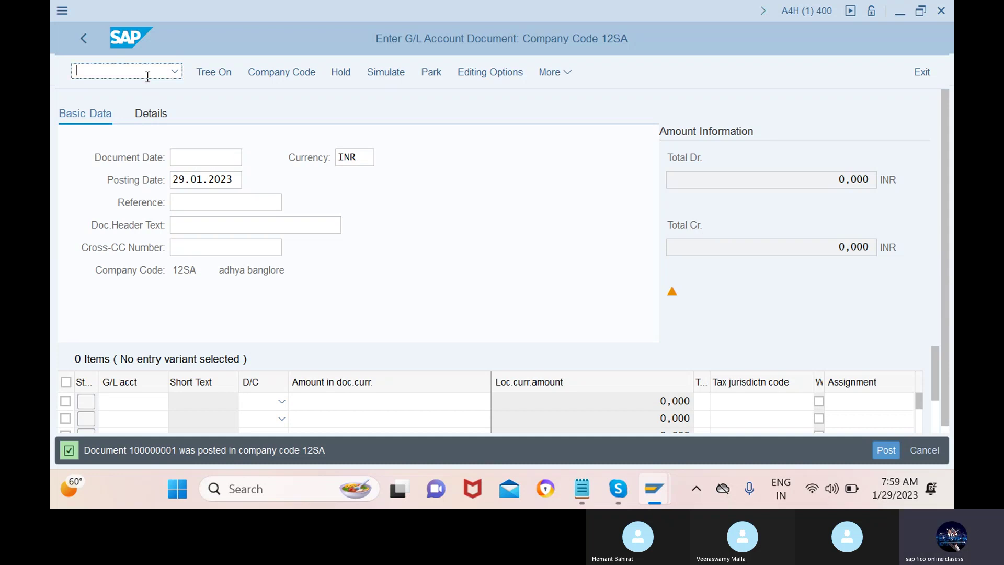
text(/nf-02)
key(Return)
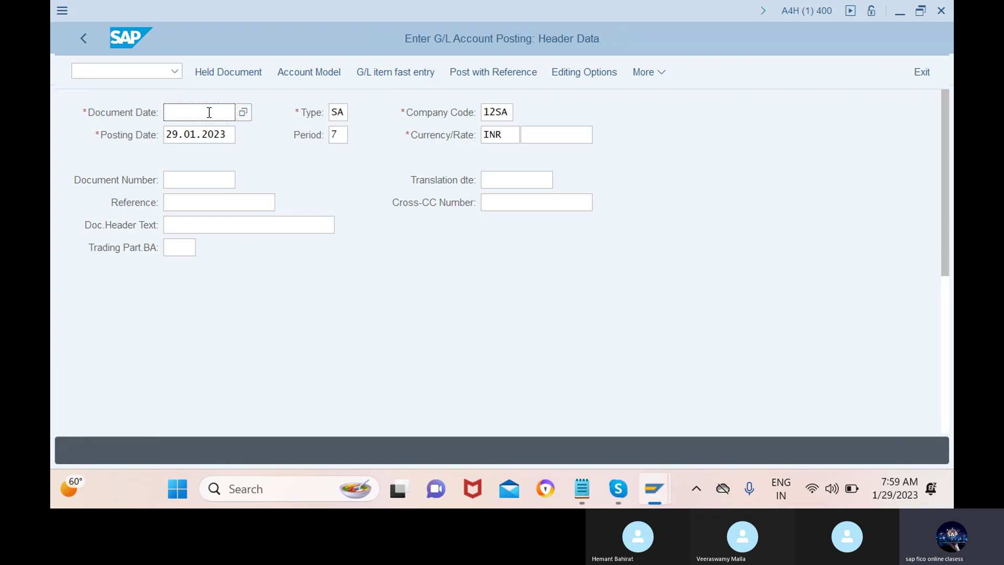
click(246, 114)
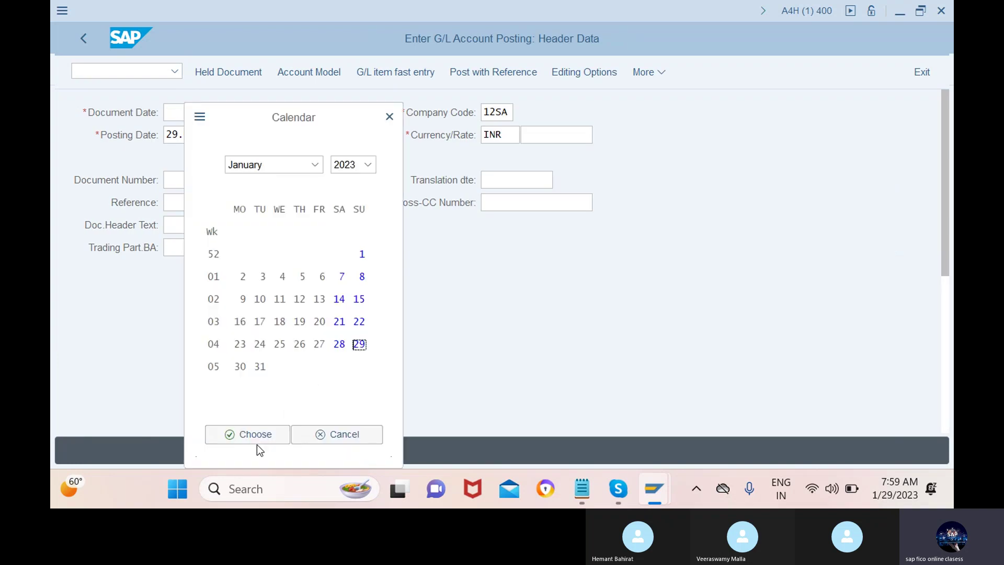
click(258, 439)
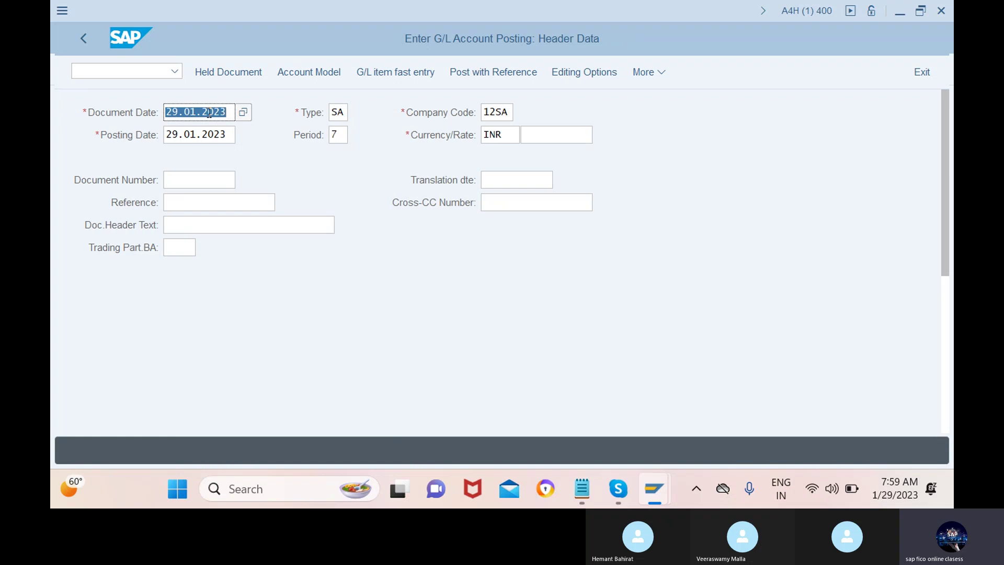
- Look up the sbi bank acc 100101 as the first line item's account with posting key 40 and continue to its details
scroll(209, 112, down, 10)
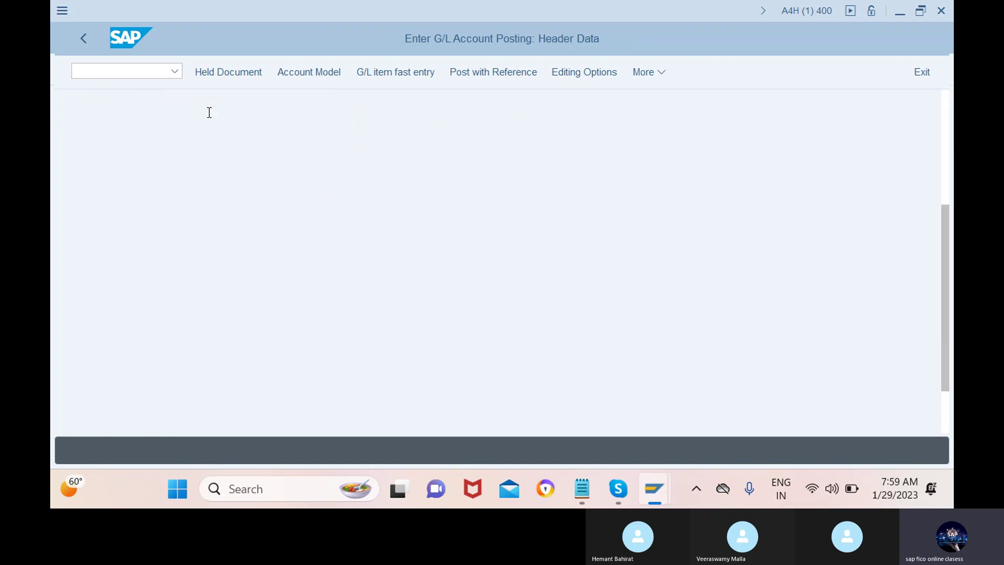
click(258, 408)
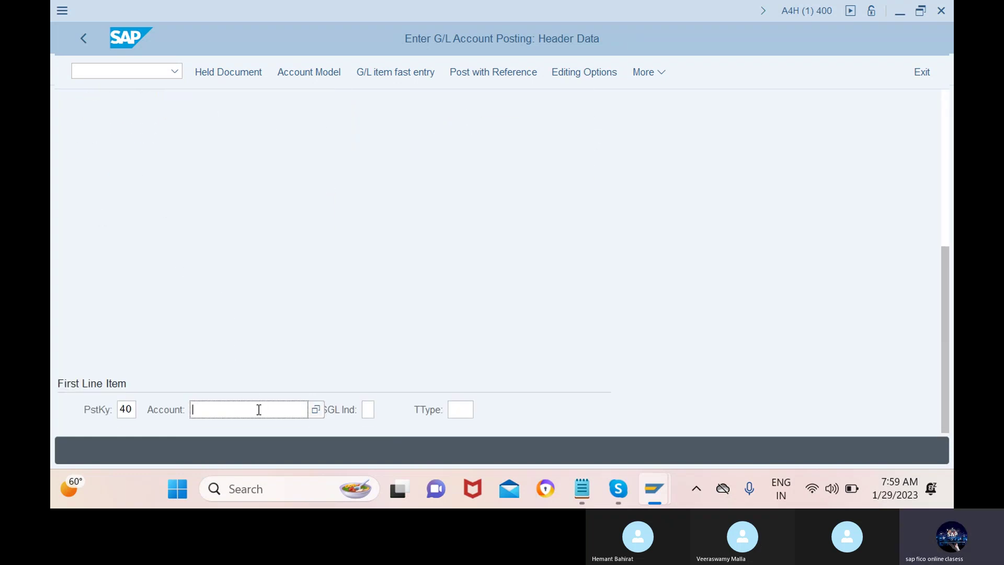
click(316, 408)
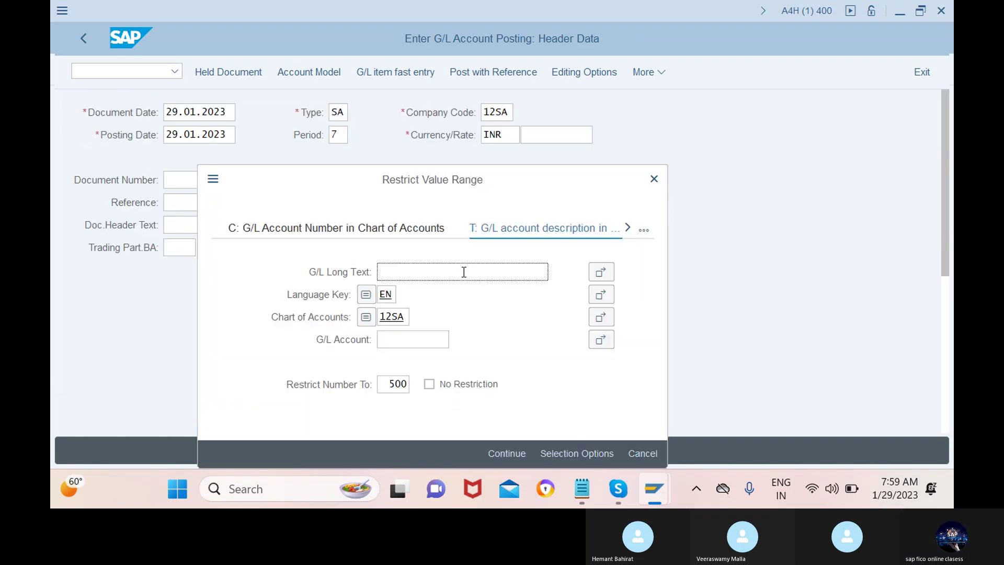
click(507, 453)
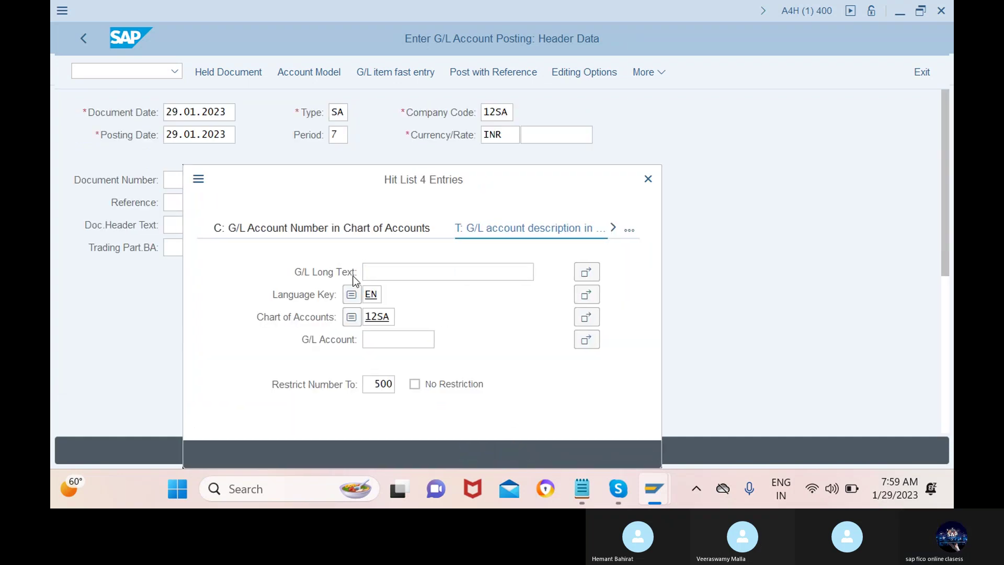
click(276, 328)
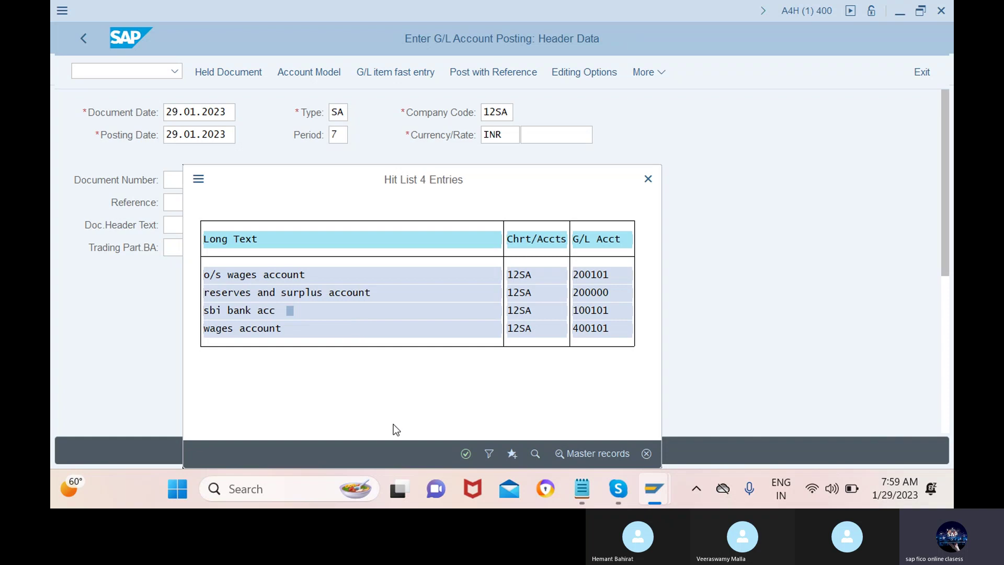
click(465, 453)
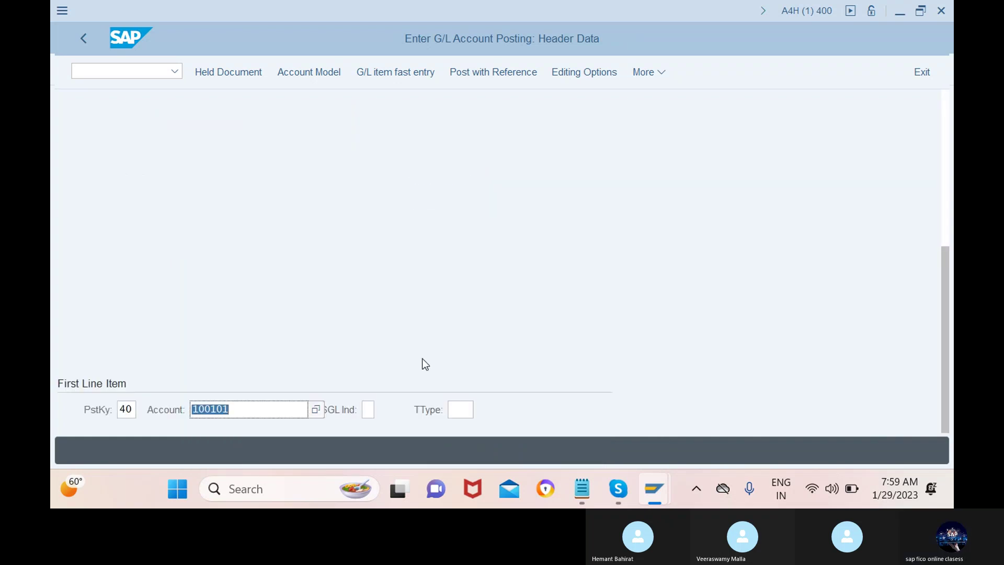
key(Return)
- Fill in the sbi bank debit line with amount 100000, value date 29.01.2023 and the text "reserves"
text(1)
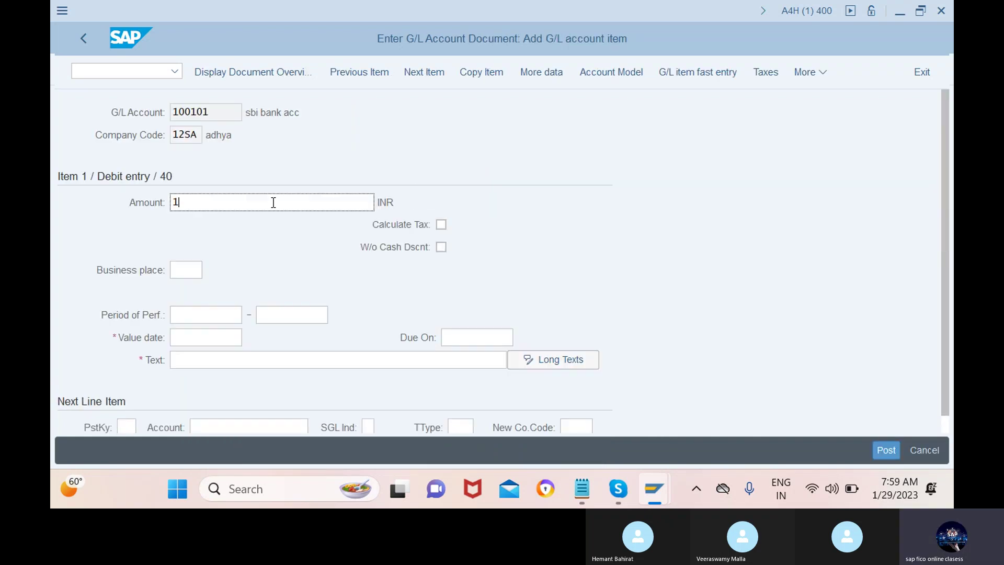
click(246, 267)
click(217, 337)
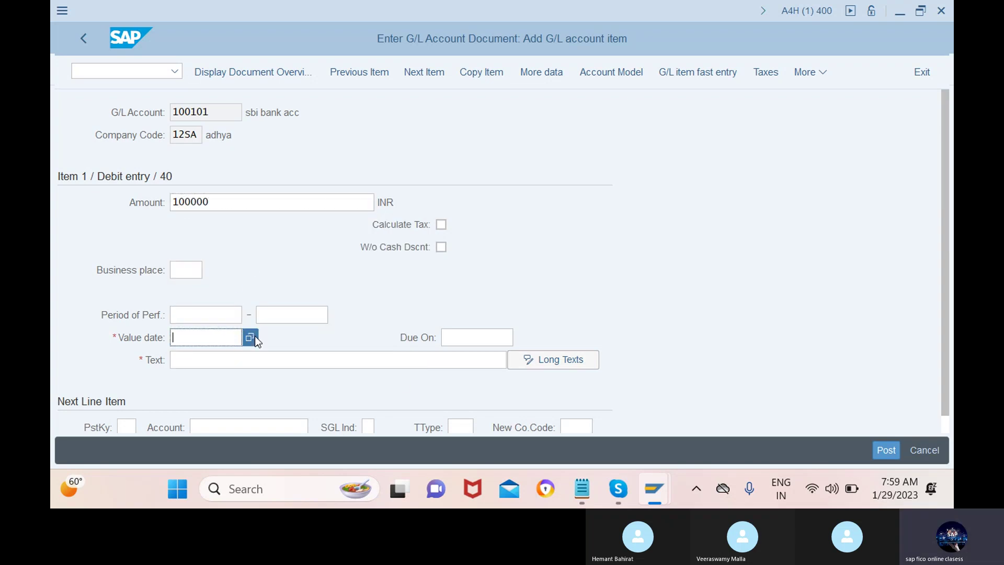
click(250, 337)
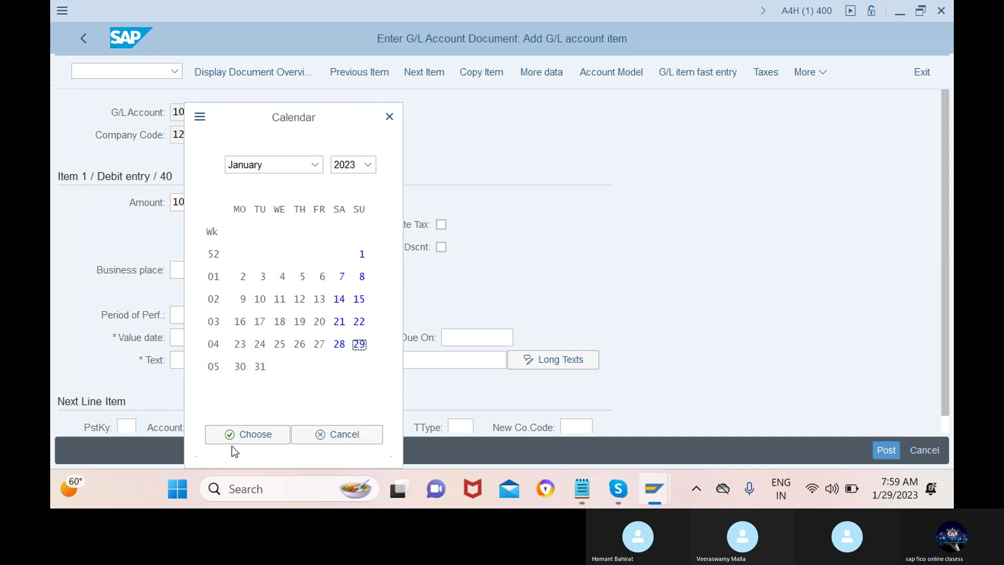
click(232, 438)
click(348, 360)
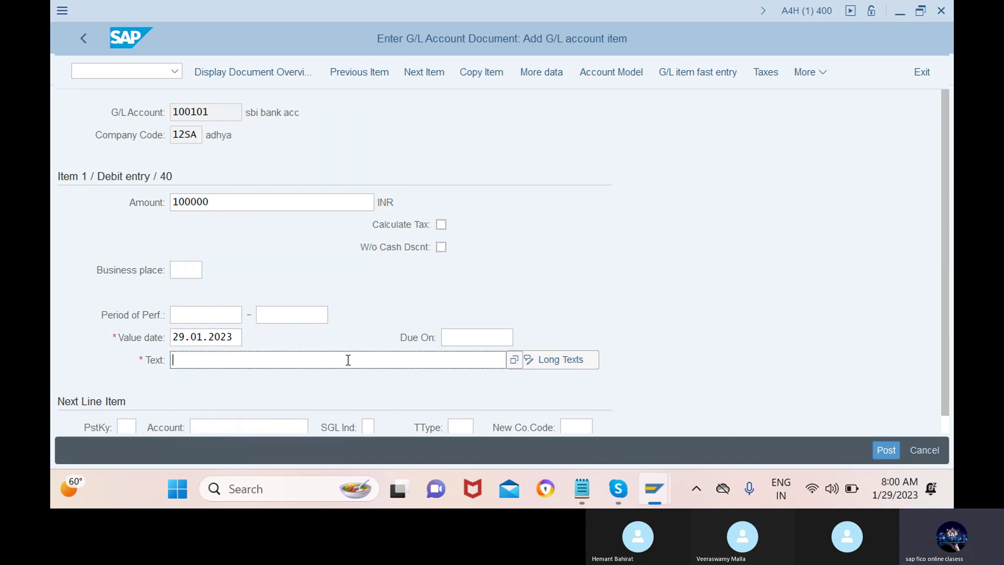
text(re)
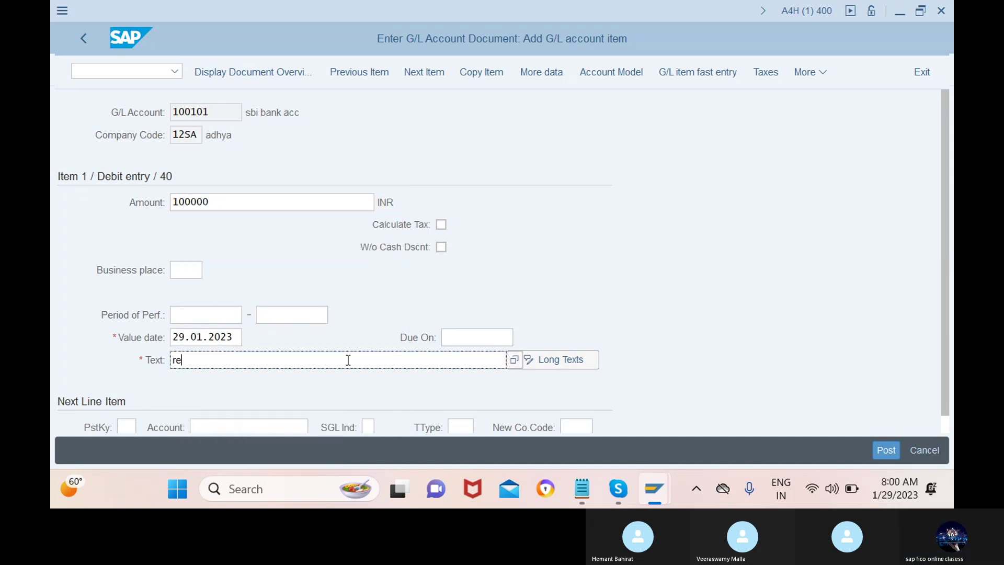
text(serves)
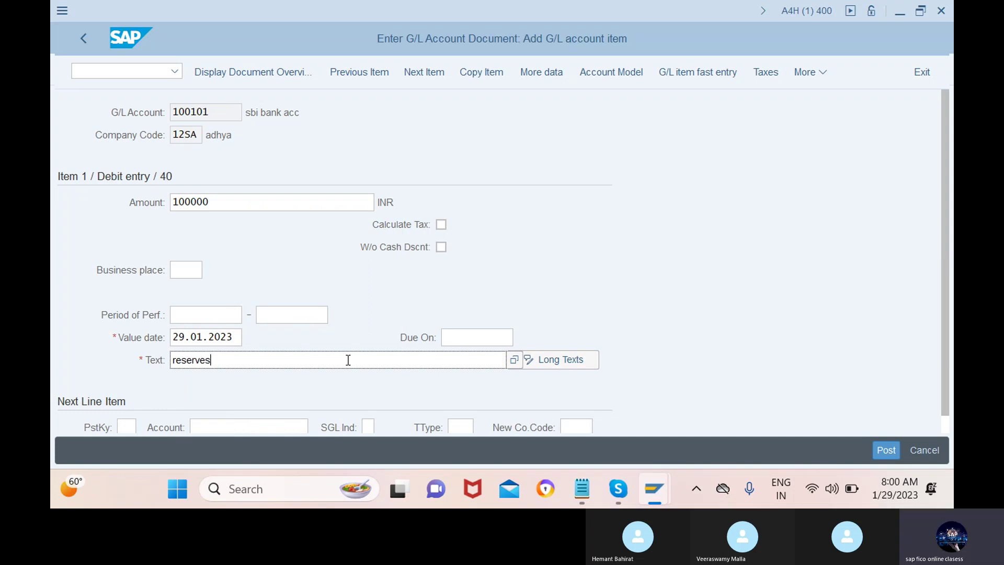
- Add a next line item with posting key 50 on the reserves and surplus account 200000 and continue to its details
scroll(347, 360, down, 1)
click(135, 410)
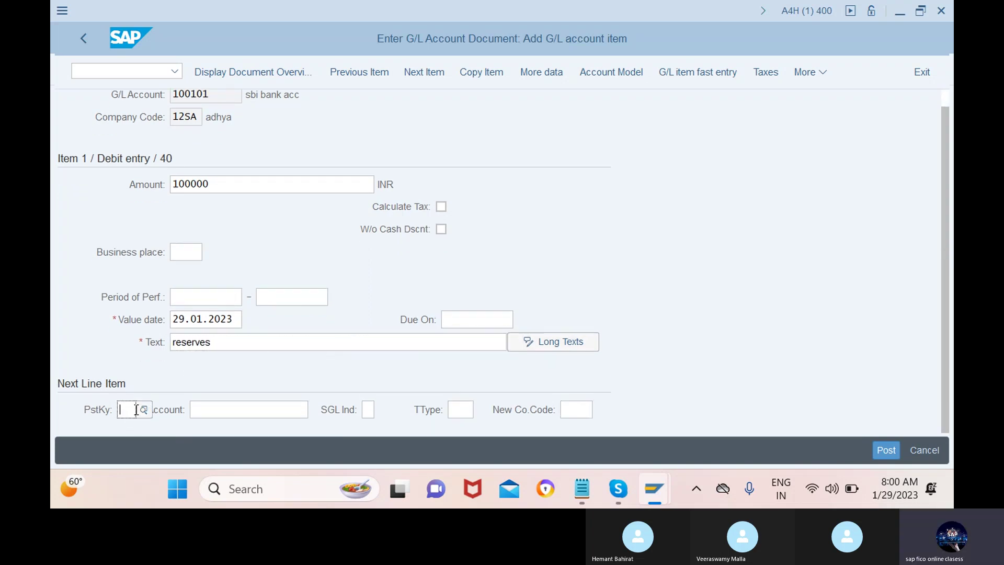
text(50)
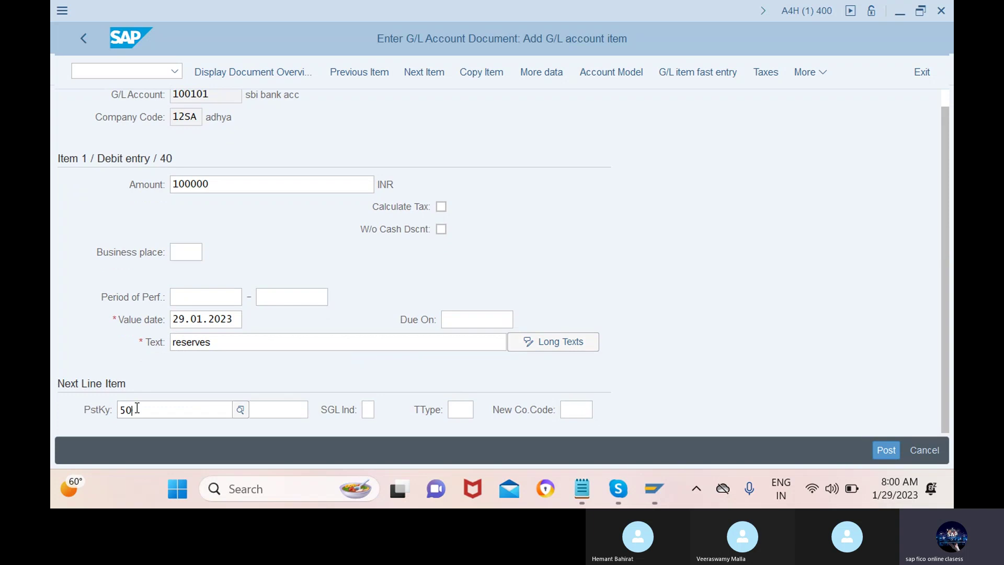
click(199, 396)
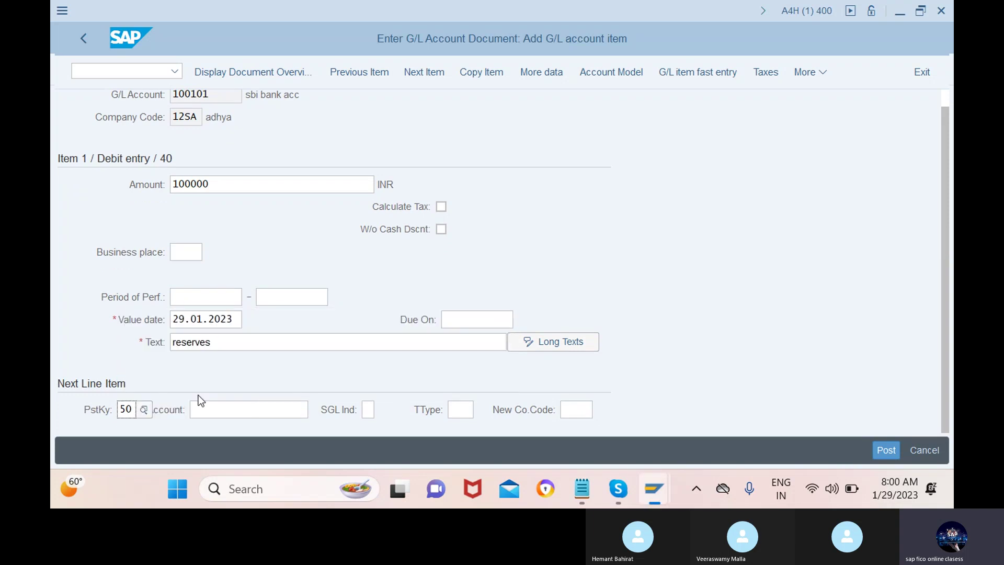
click(259, 409)
click(320, 415)
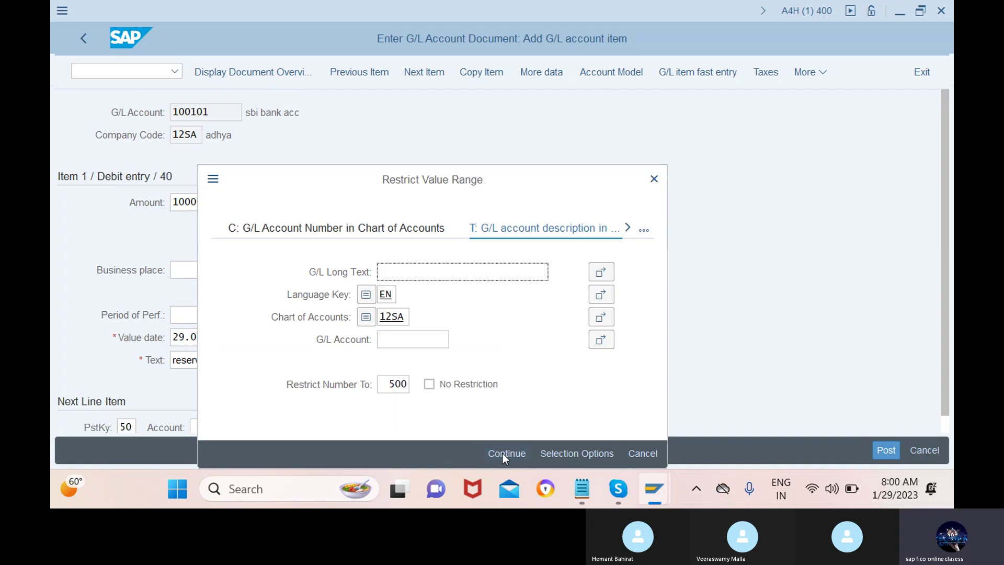
click(505, 453)
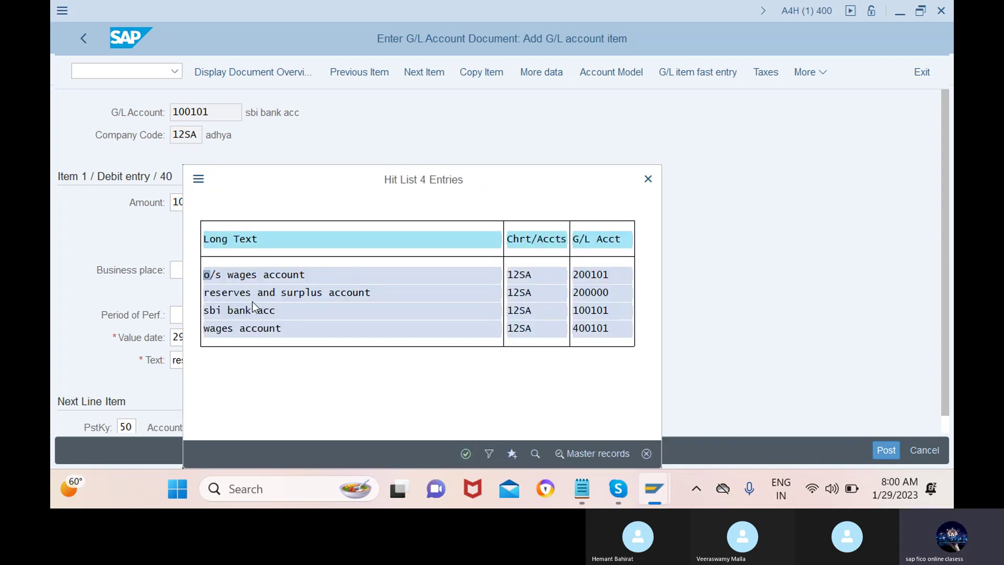
click(268, 294)
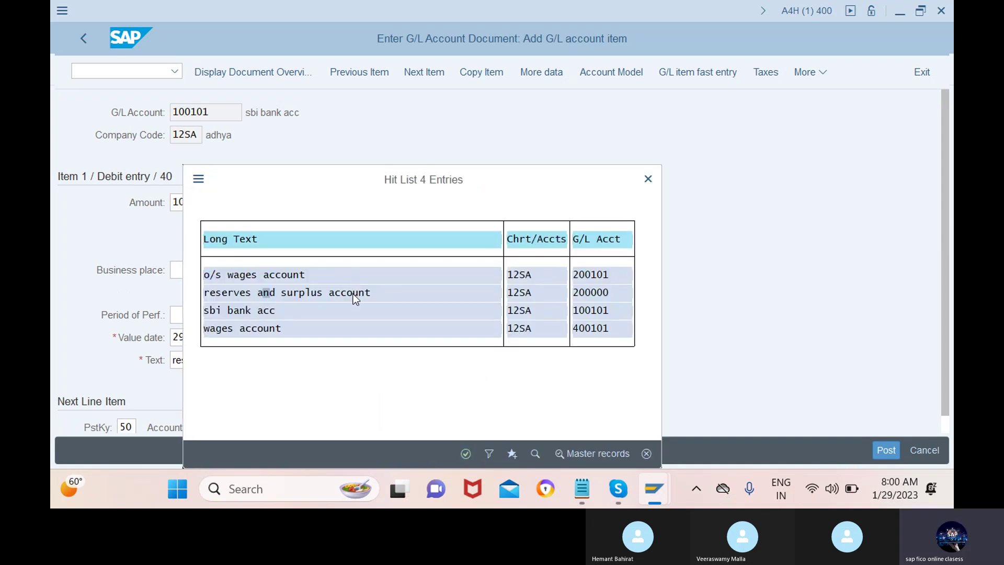
click(465, 453)
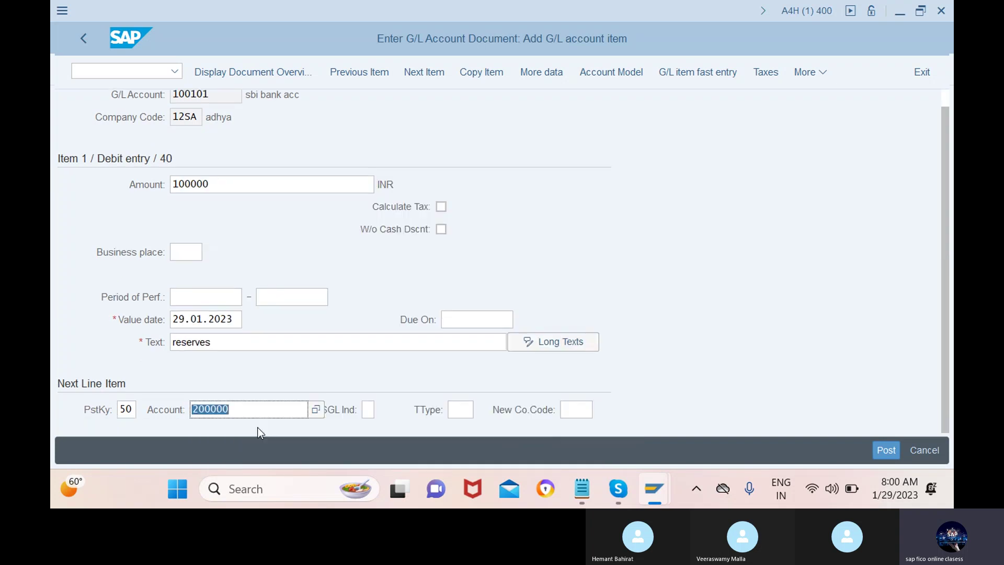
key(Return)
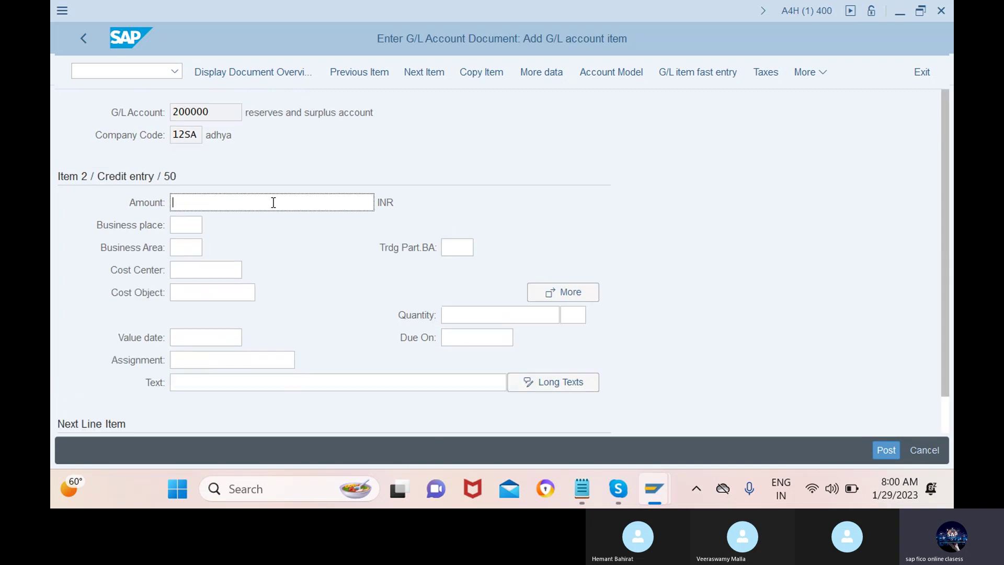
- Fill in the reserves and surplus credit line with * as the amount and + as the text
text(*)
click(242, 383)
text(+)
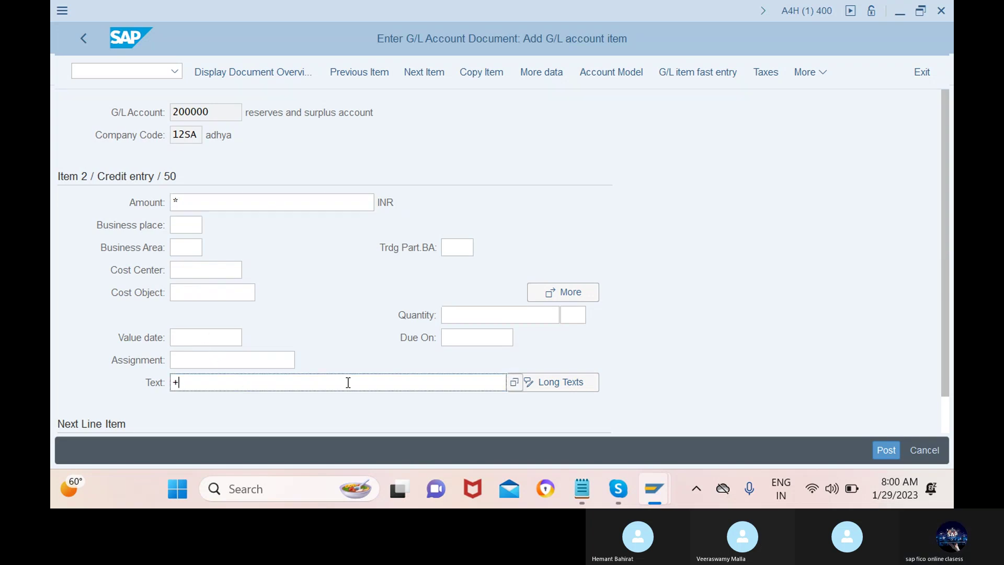
- Simulate the reserves document and post it from the document overview
scroll(349, 382, down, 1)
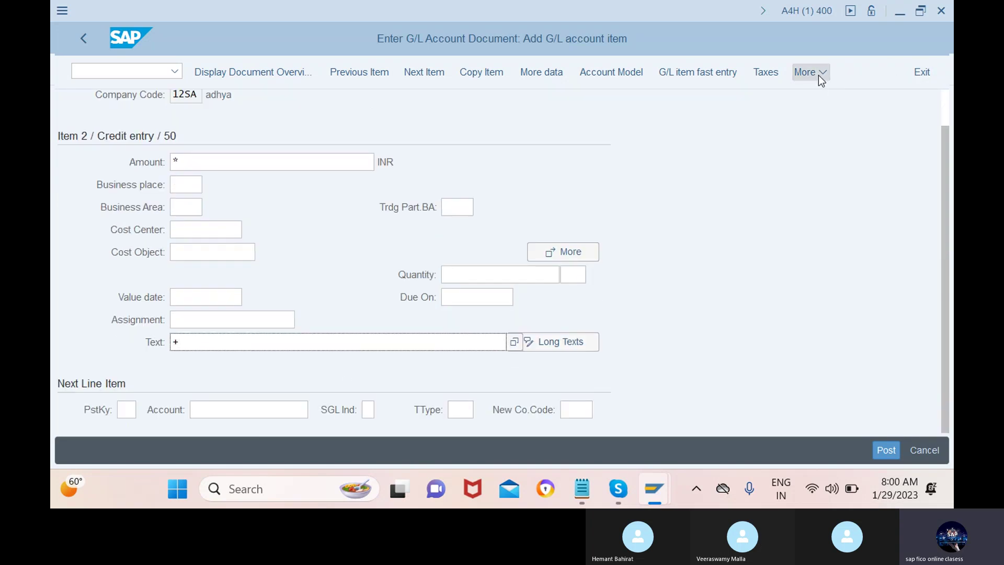
click(810, 73)
mouse_move(807, 97)
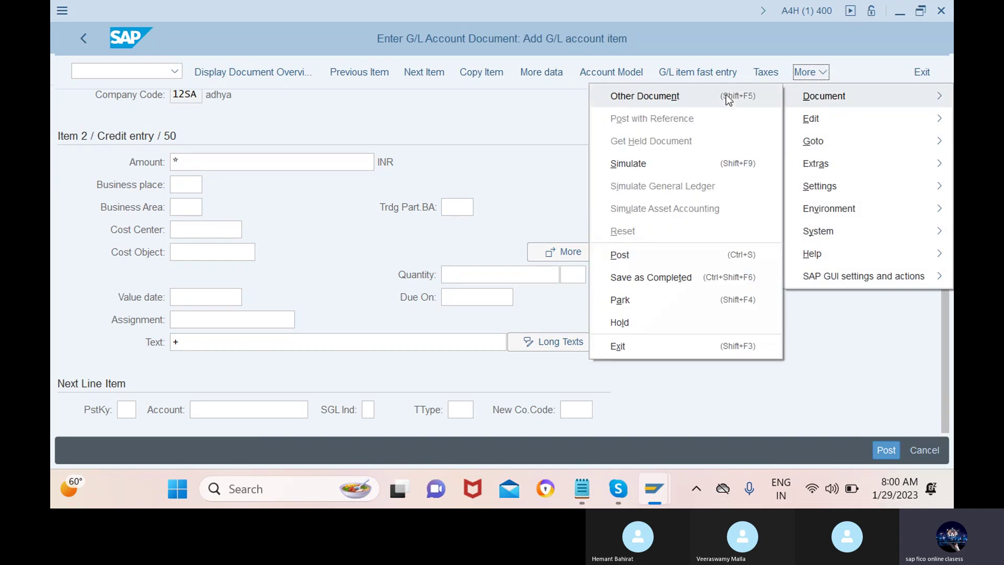
click(694, 169)
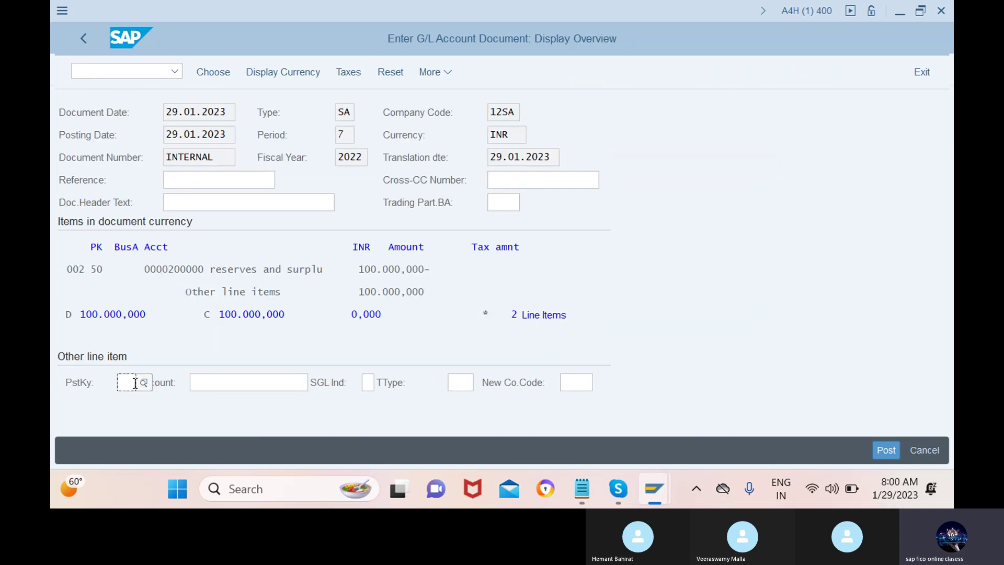
click(887, 450)
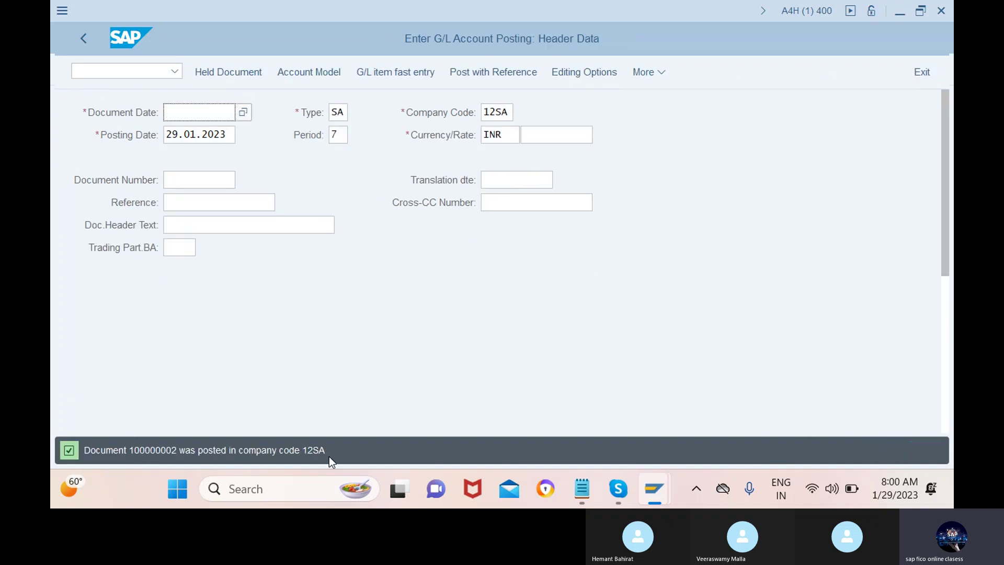
mouse_move(638, 491)
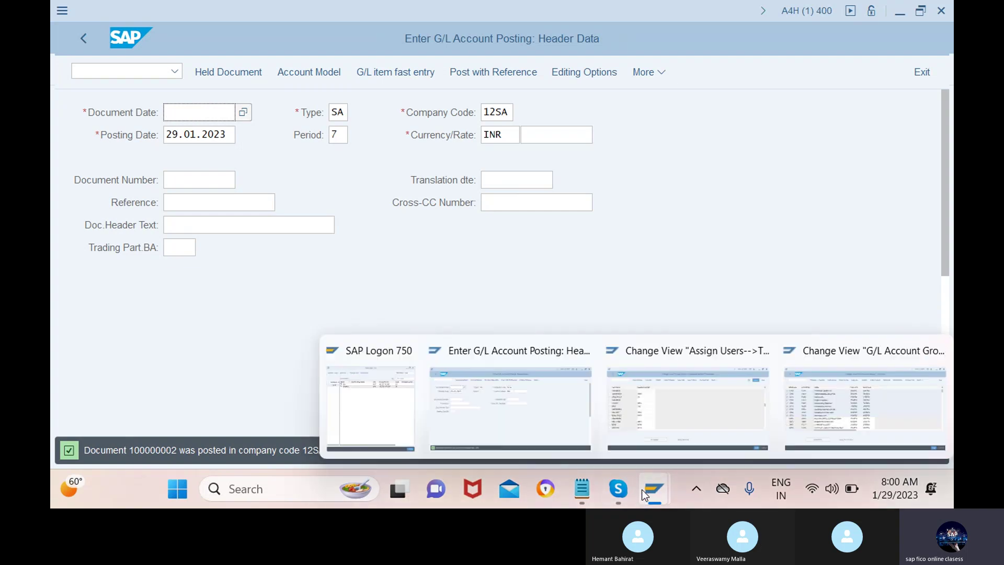
click(630, 412)
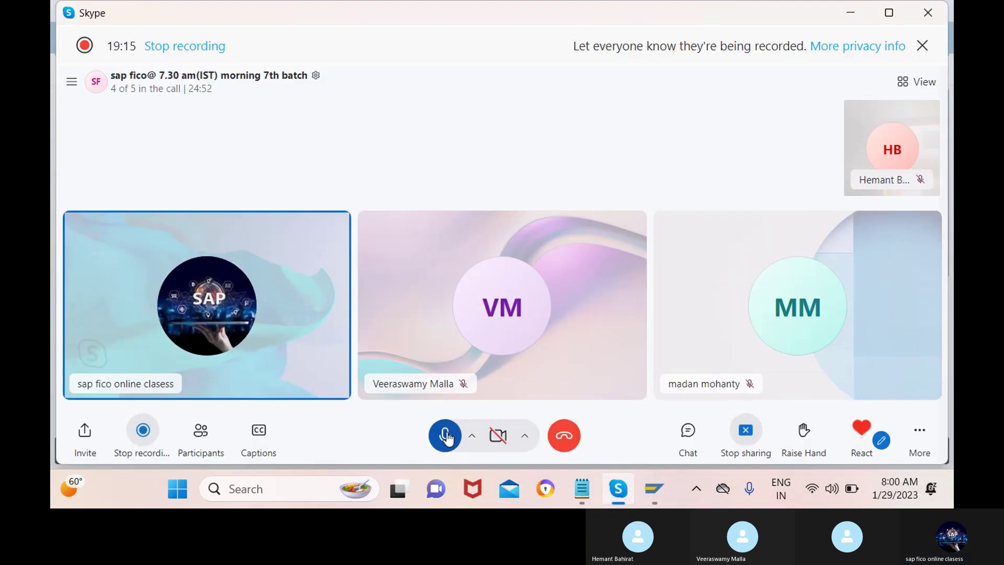
click(444, 435)
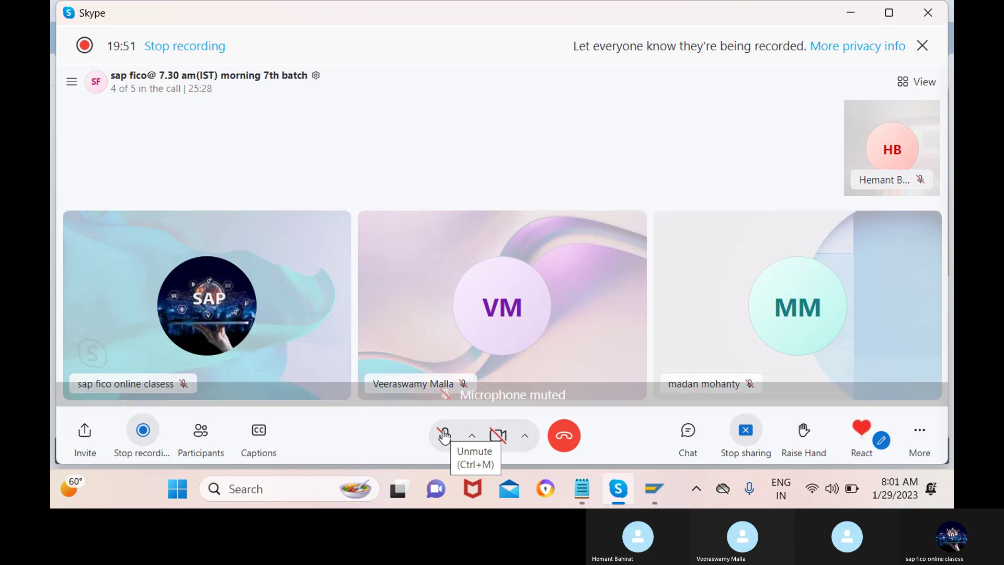
click(444, 435)
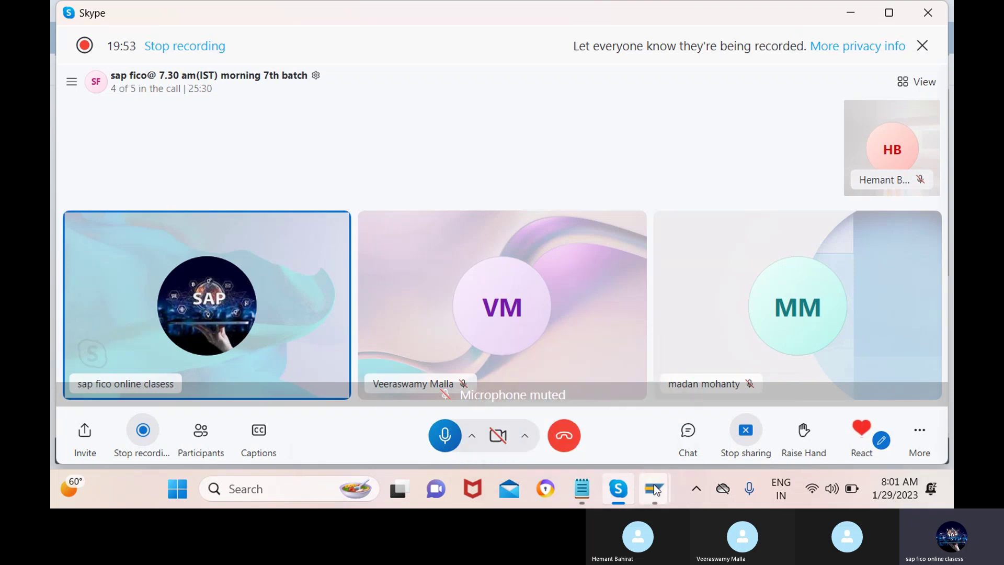
mouse_move(656, 490)
click(554, 421)
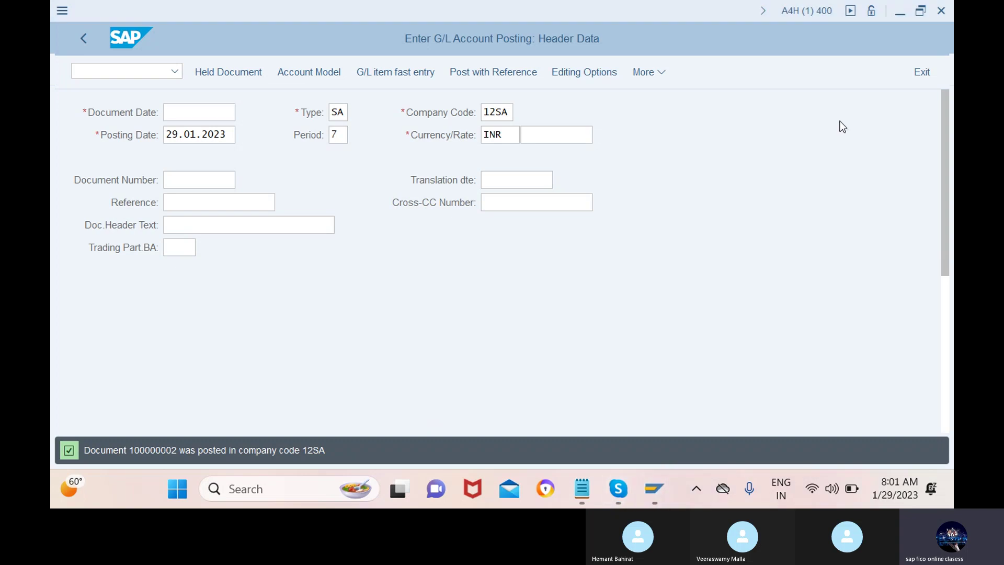
- Choose 29.01.2023 as the document date for another G/L account posting
click(137, 74)
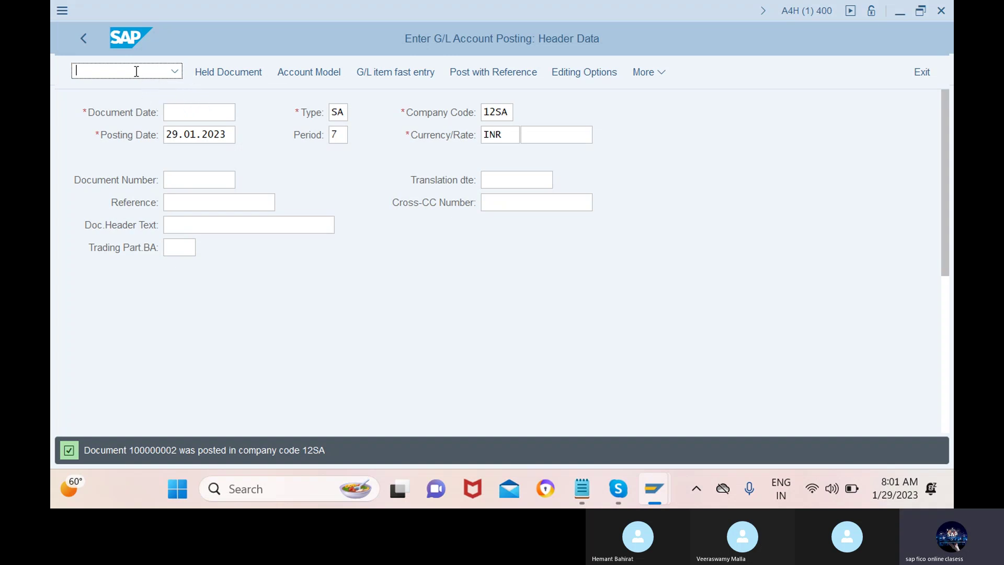
click(207, 111)
click(243, 113)
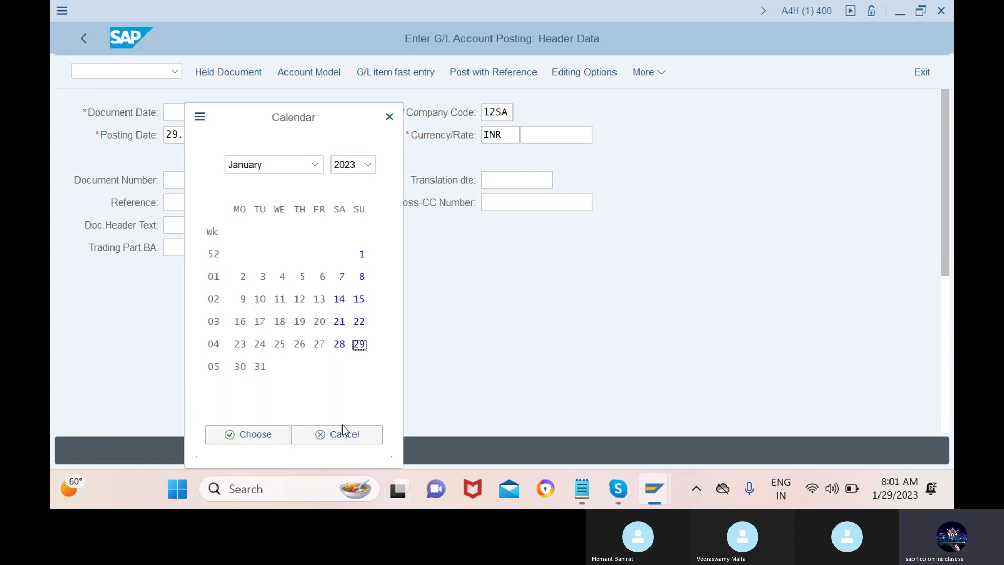
click(245, 435)
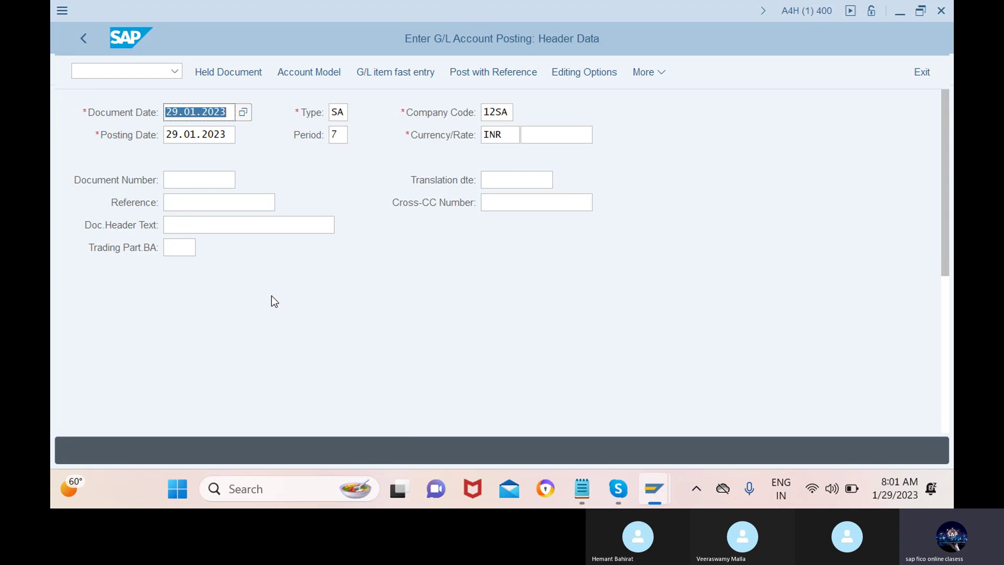
- Look up the wages account 400101 for the first line item with posting key 40 and continue to its details
scroll(271, 296, down, 5)
scroll(271, 296, down, 2)
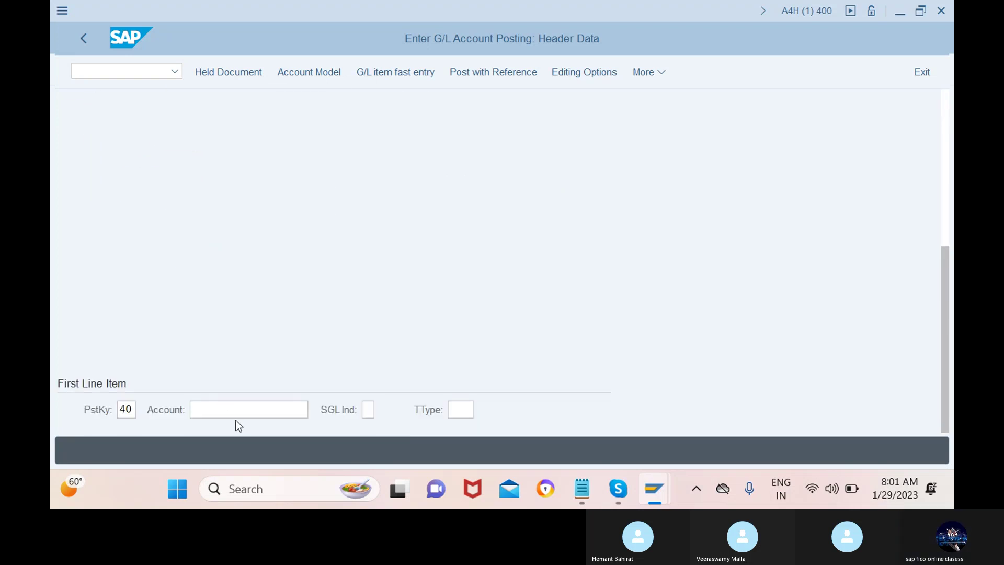
click(249, 405)
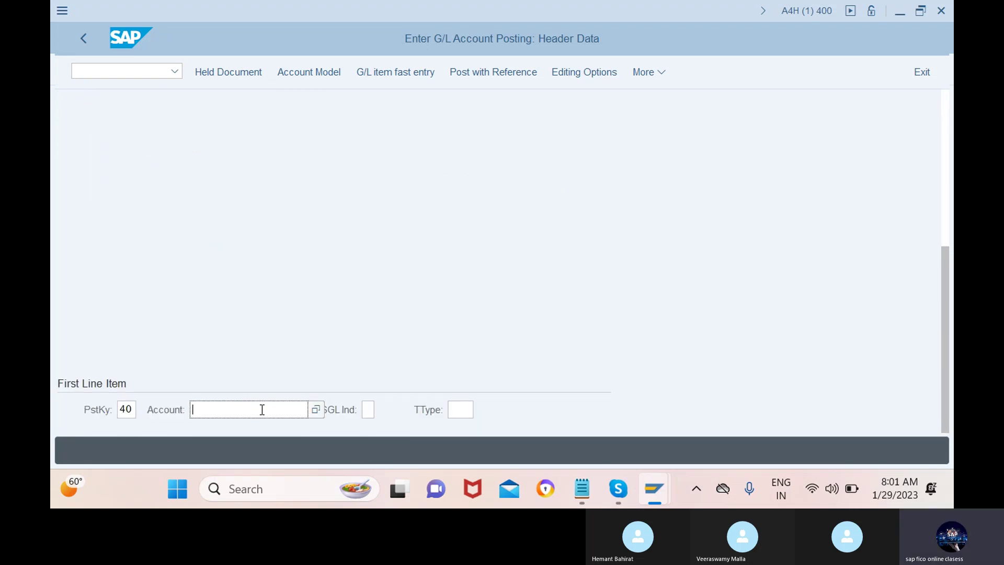
click(316, 409)
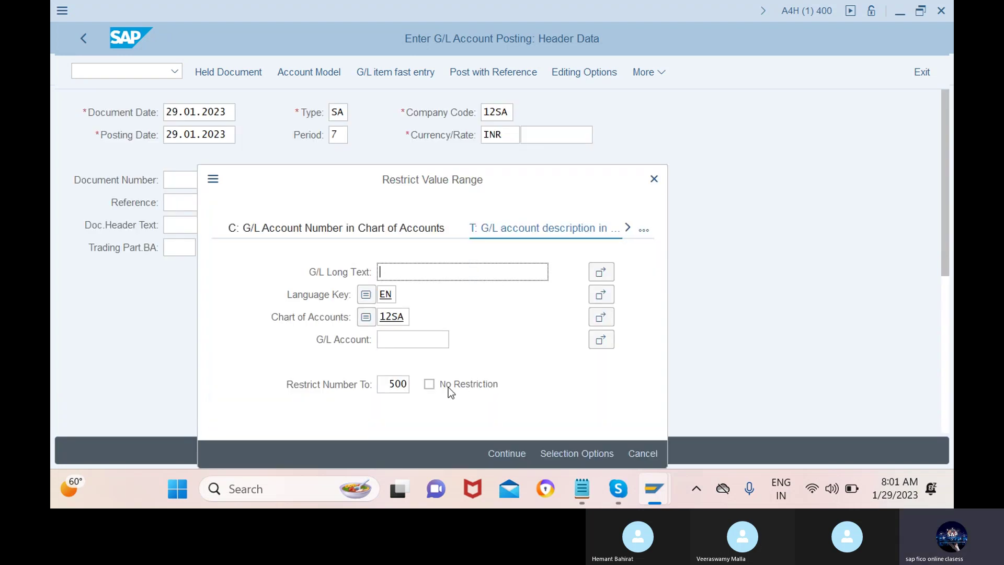
click(509, 451)
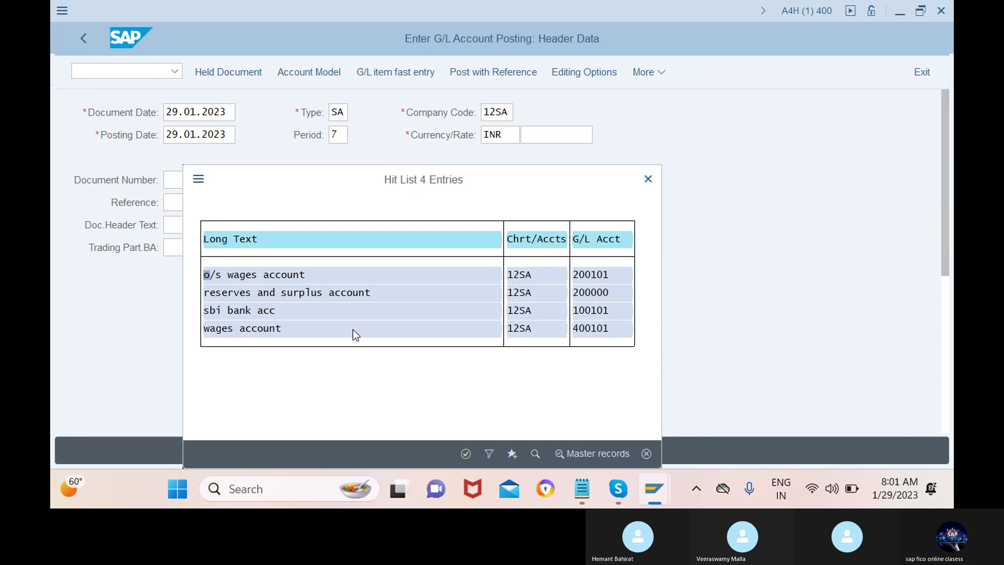
click(353, 329)
click(465, 453)
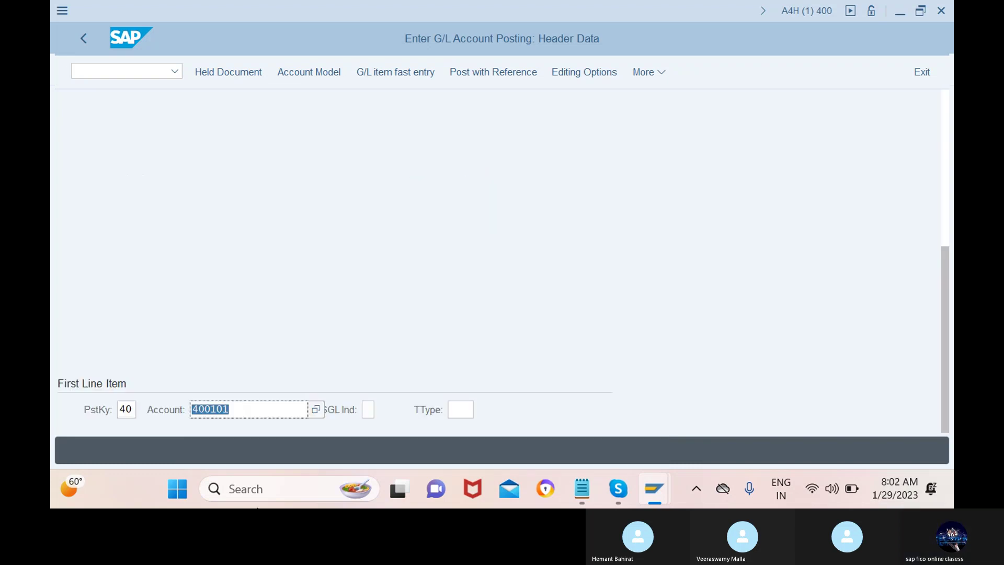
key(Return)
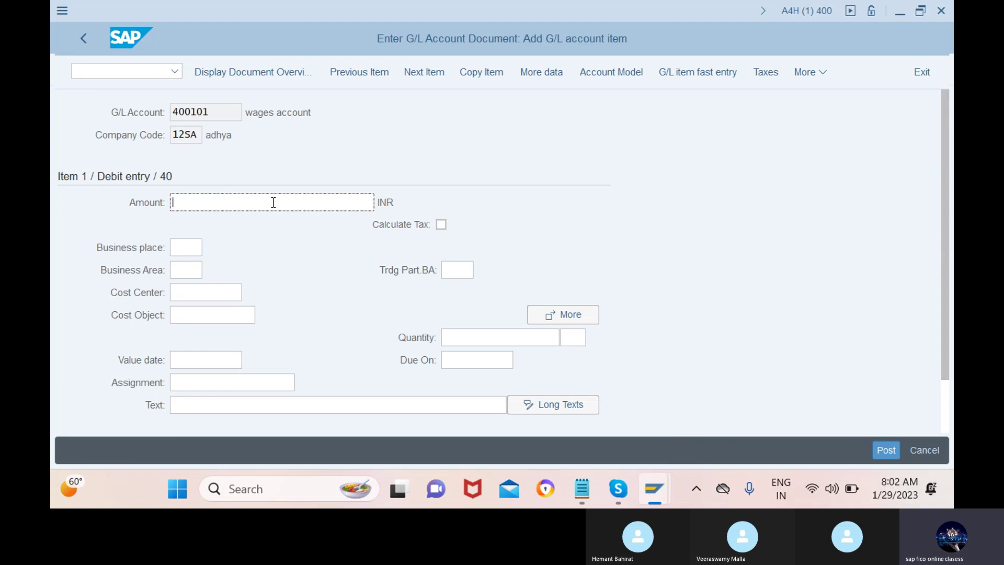
- Fill in the wages debit line with 1000 as the amount and "wages paid" as the text
text(1)
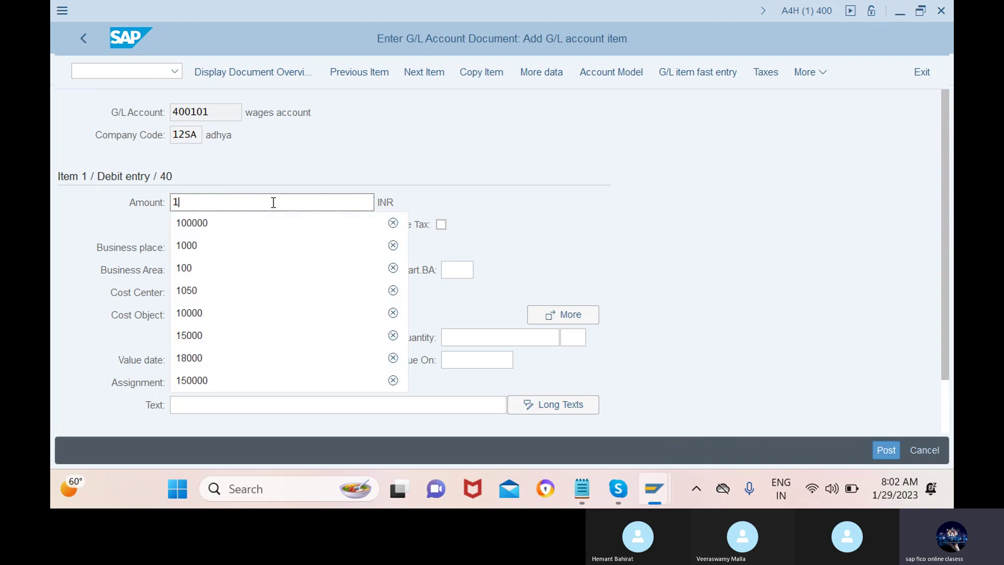
click(266, 242)
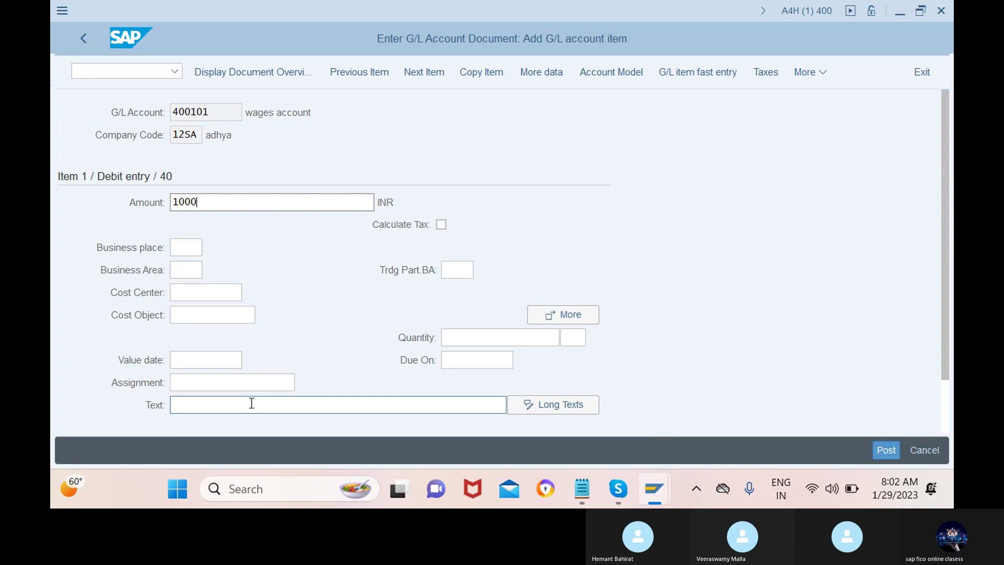
click(348, 405)
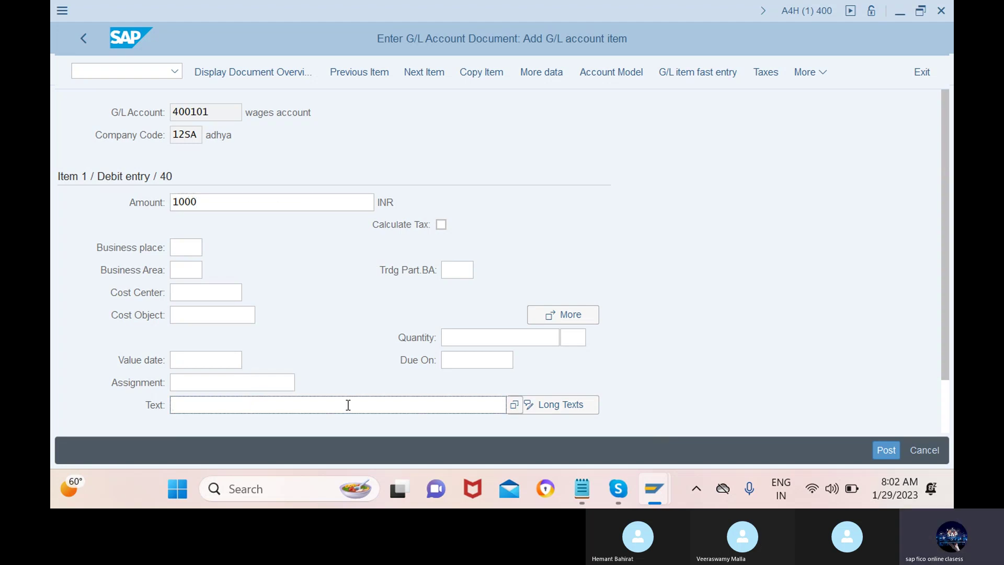
text(w)
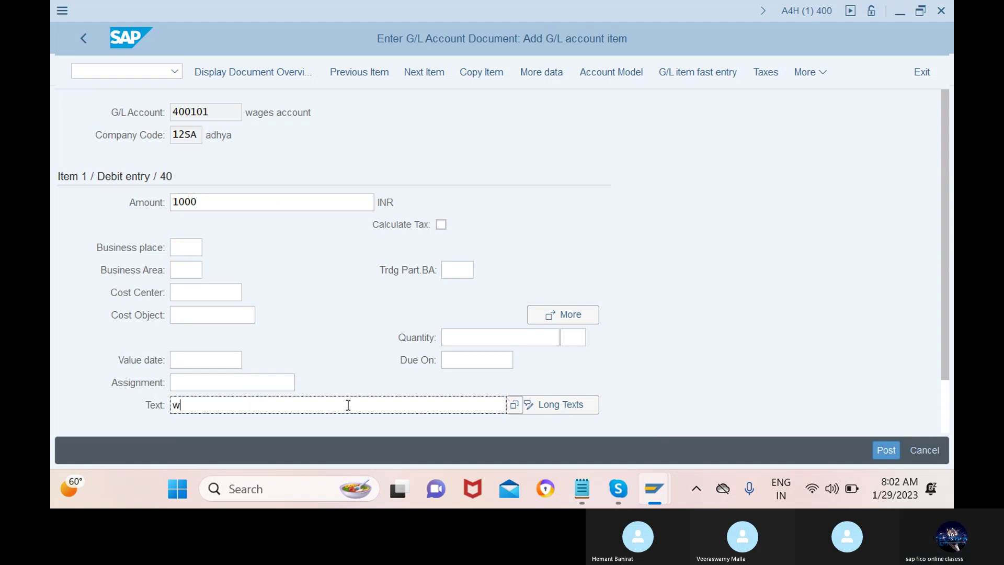
text(age)
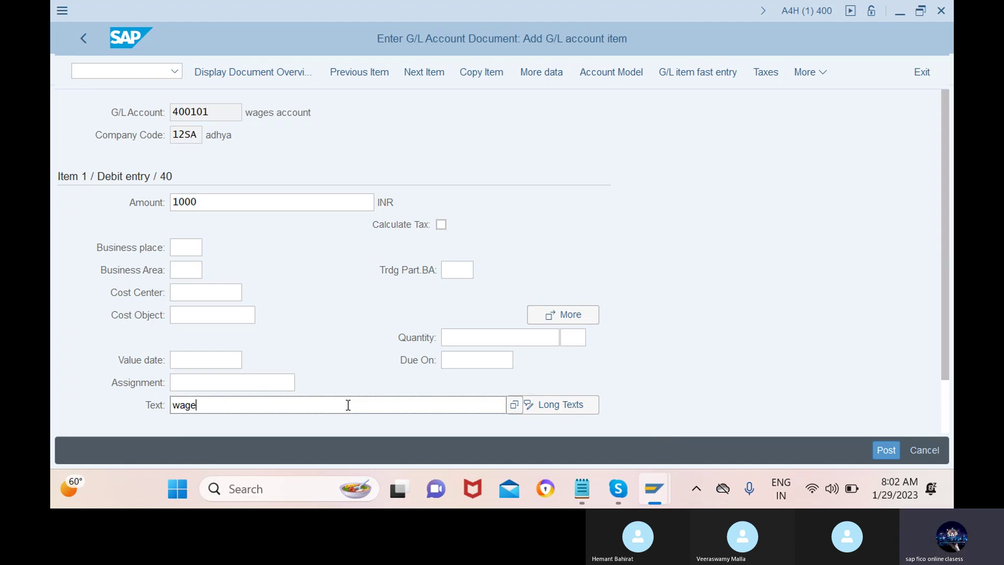
text(s paid)
- Search the posting key list for 50 and use the G/L credit entry key for the next line item
scroll(348, 404, down, 2)
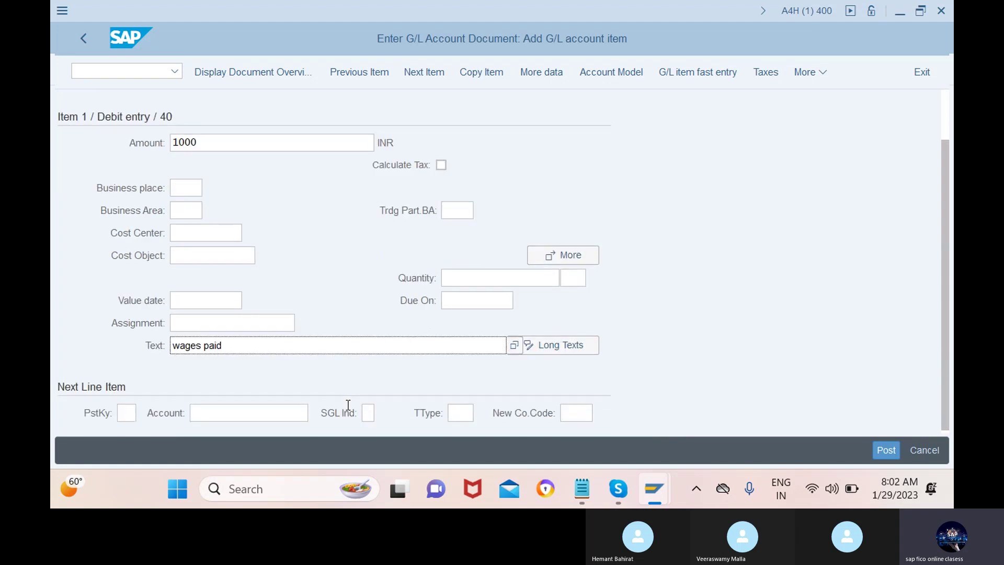
click(136, 410)
click(143, 409)
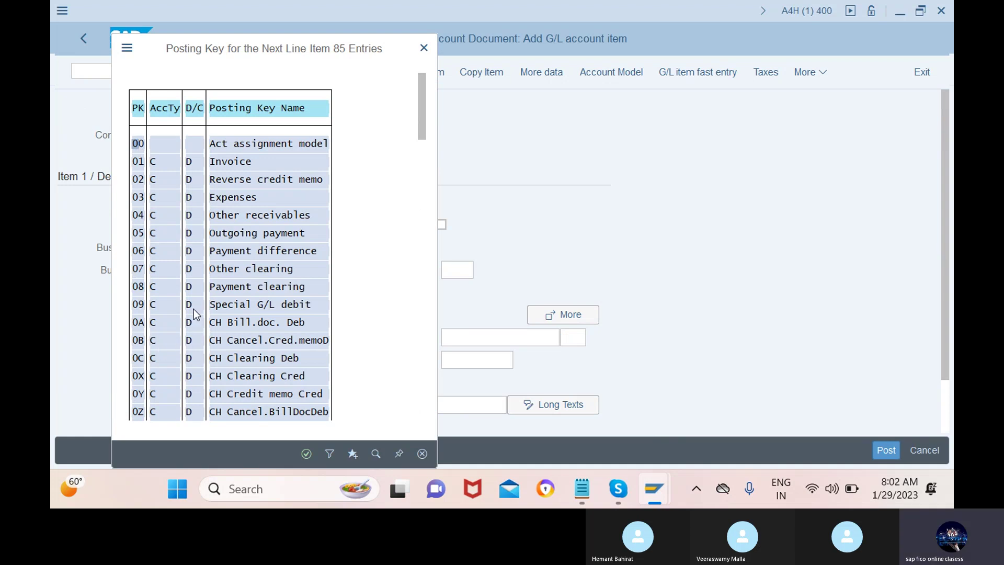
click(376, 454)
text(50)
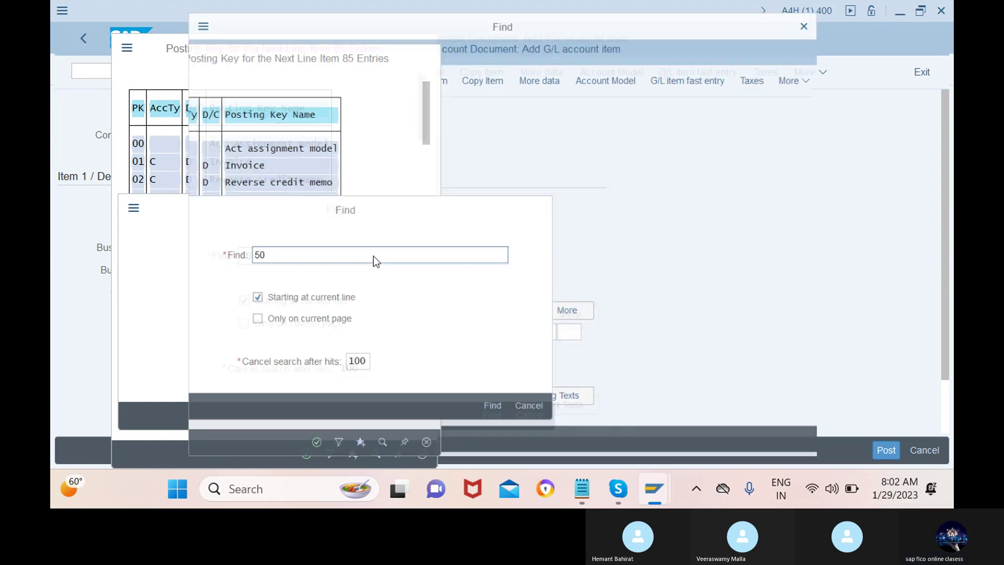
key(Return)
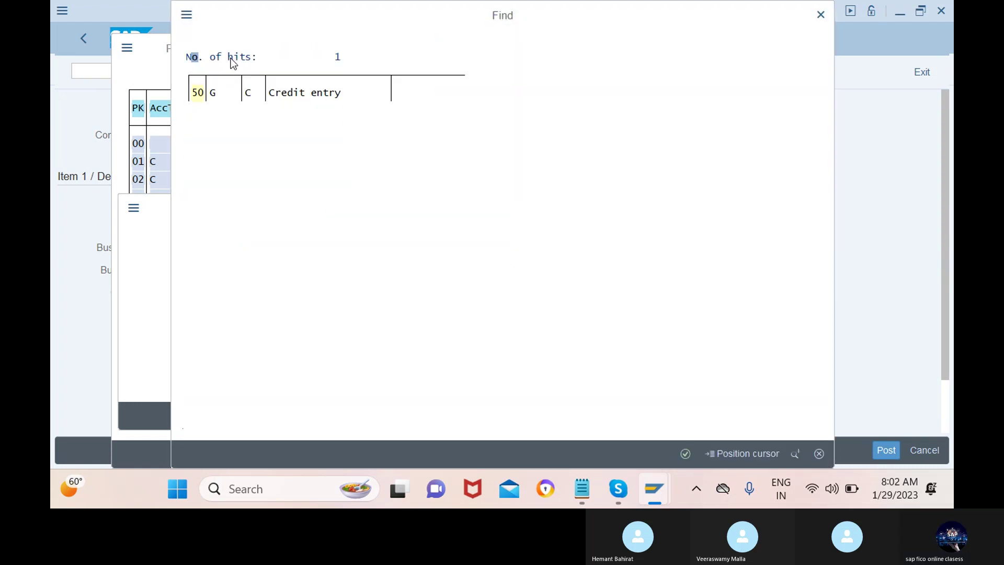
double_click(197, 94)
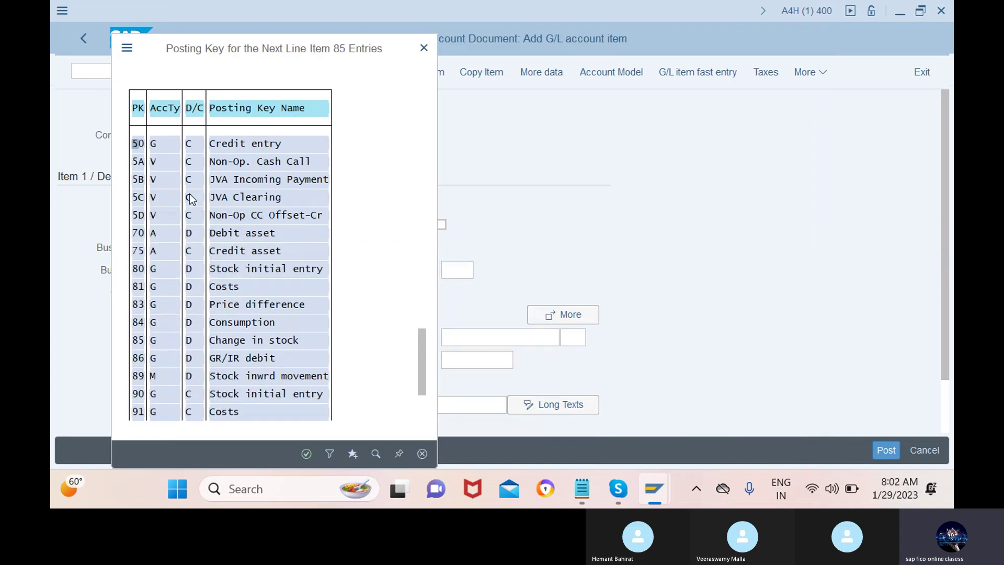
click(307, 453)
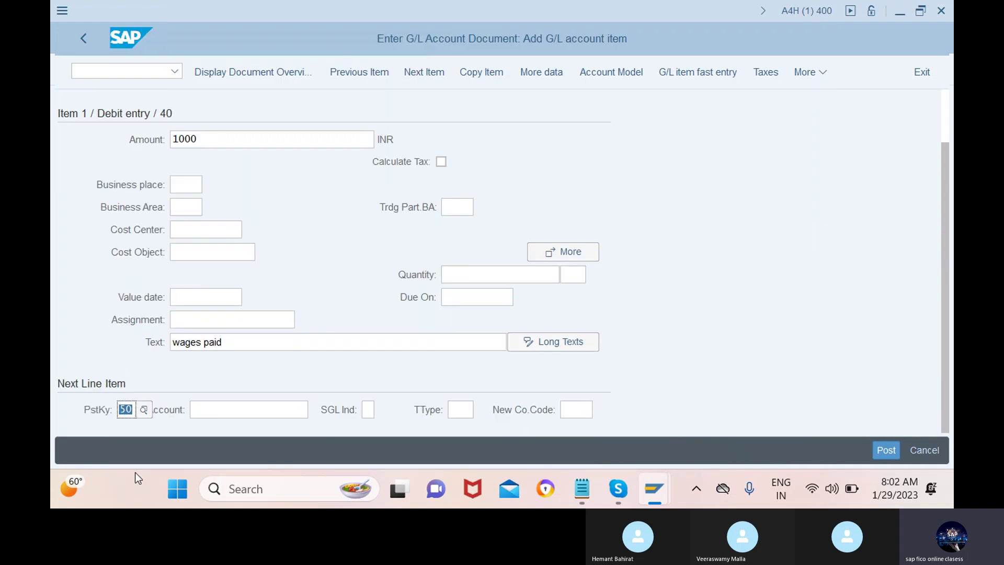
- Look up the sbi bank account 100101 for the next line item and continue to its details
click(259, 413)
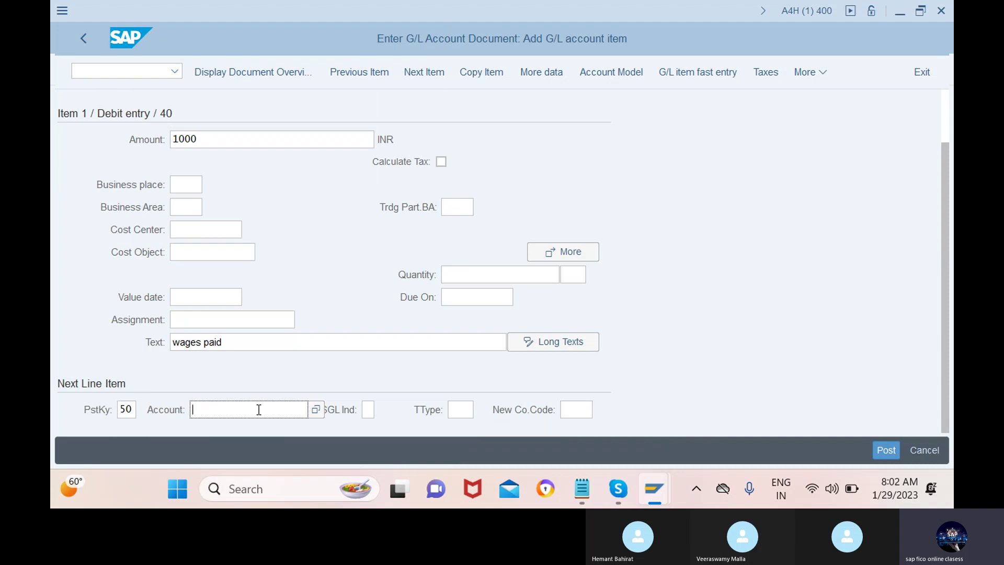
click(315, 410)
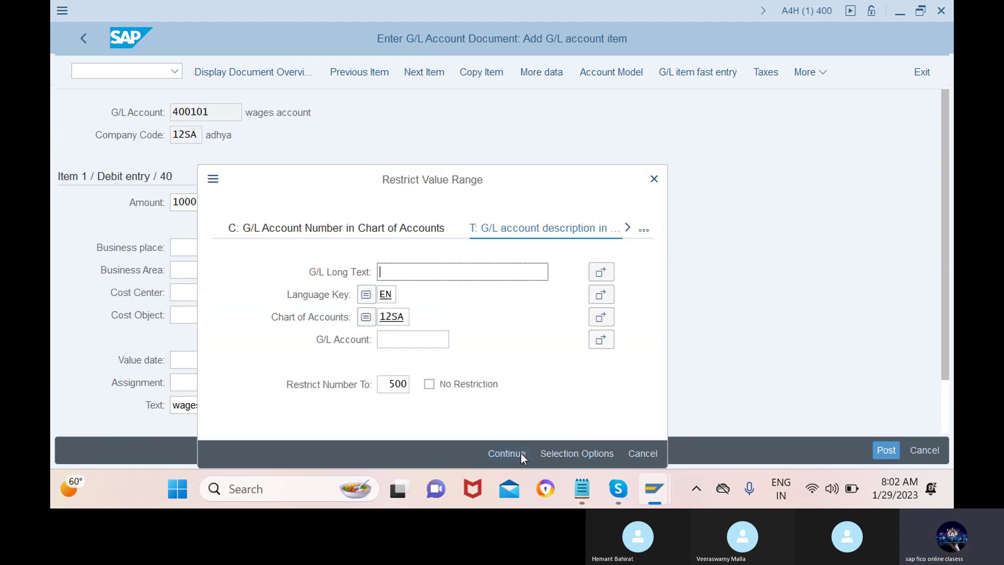
click(506, 453)
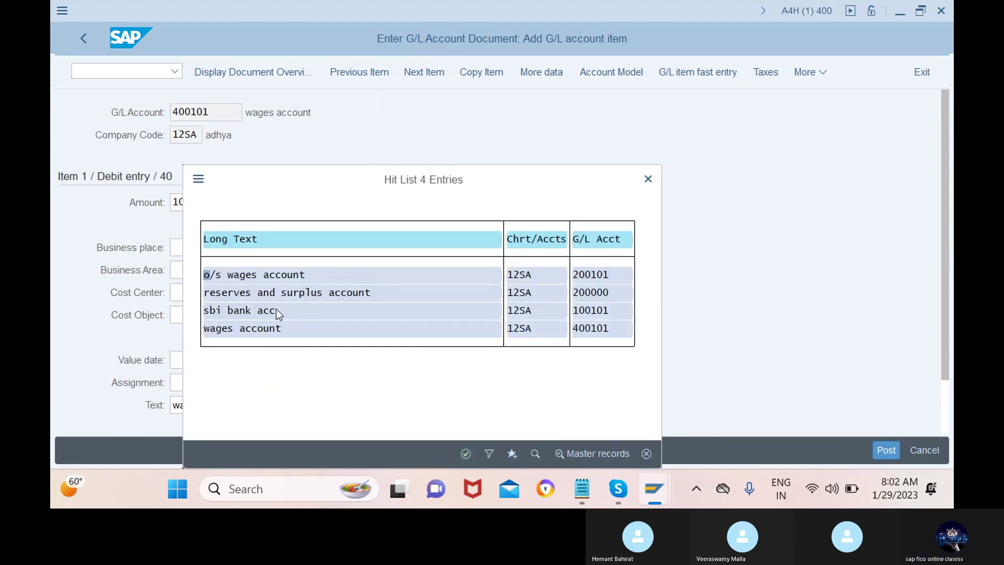
click(277, 310)
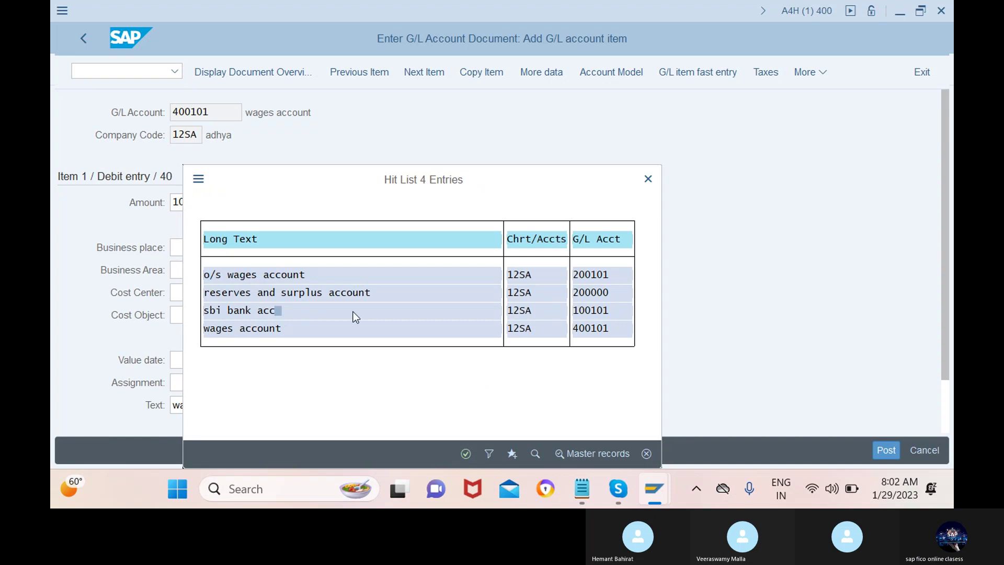
click(466, 453)
key(Return)
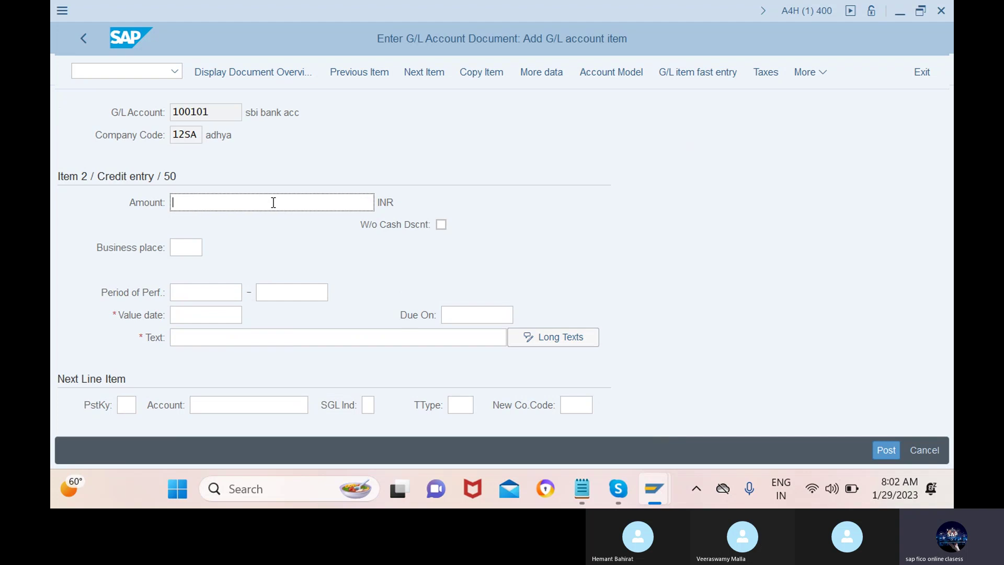
- Fill in the sbi bank credit line with * as the amount, 29.01.2023 as the value date and + as the text
text(*)
click(225, 336)
click(233, 315)
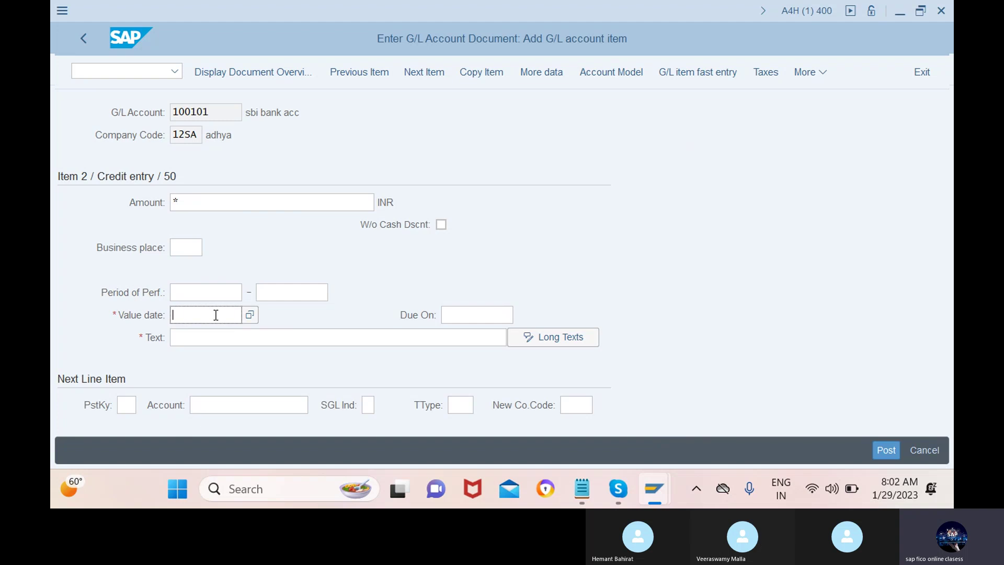
click(250, 316)
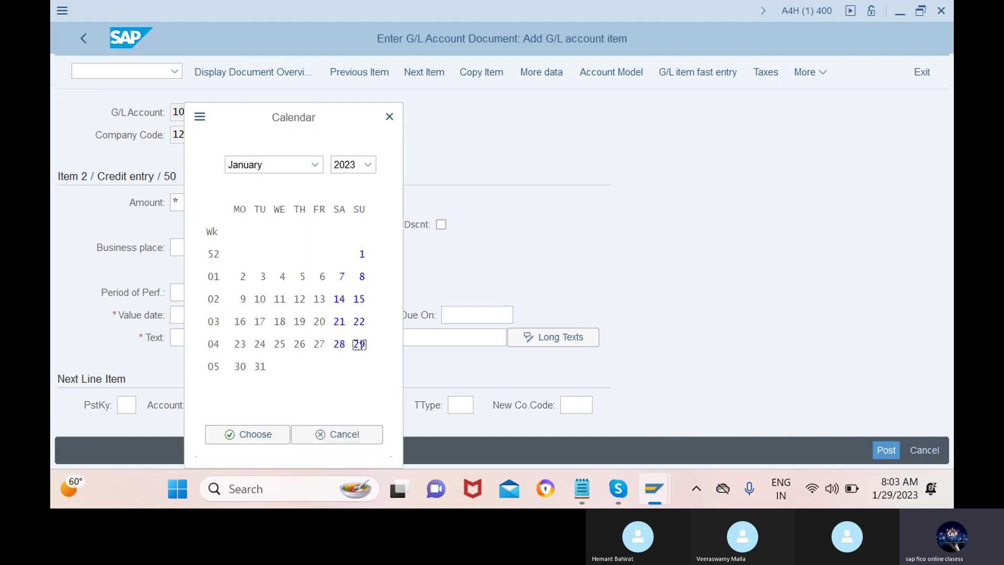
click(249, 435)
click(348, 337)
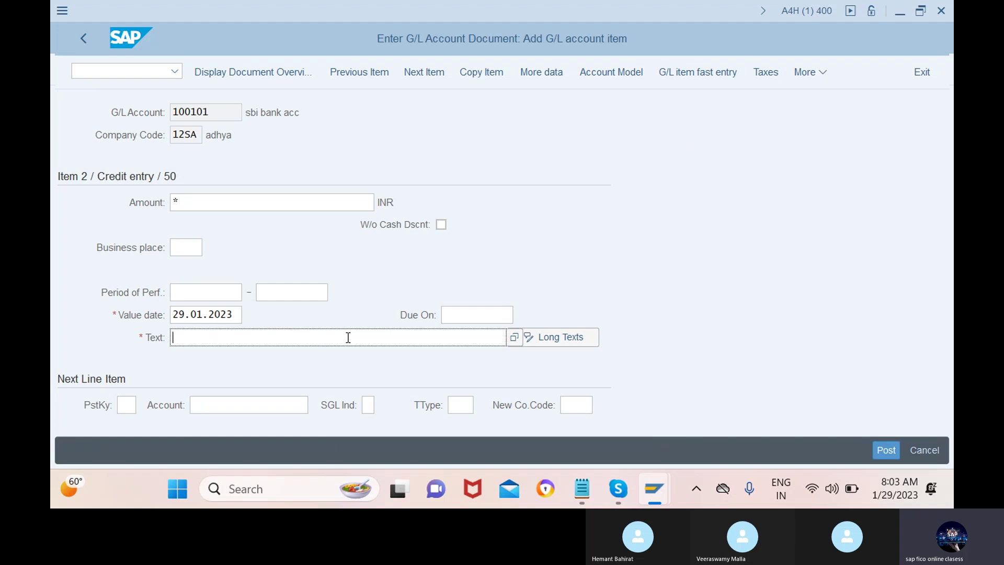
text(+)
key(Return)
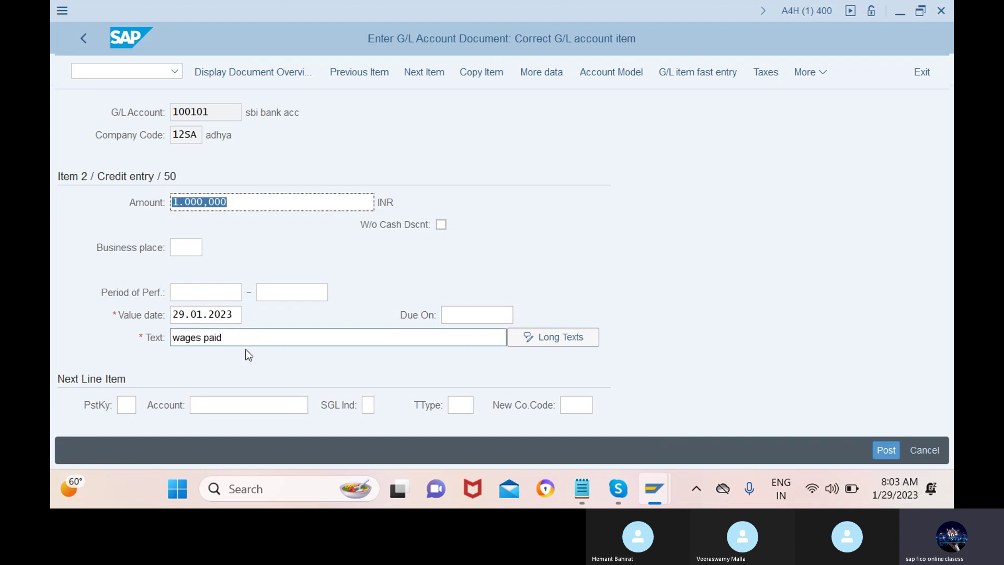
- Hold the wages document under the temporary document number 12sa01
click(811, 72)
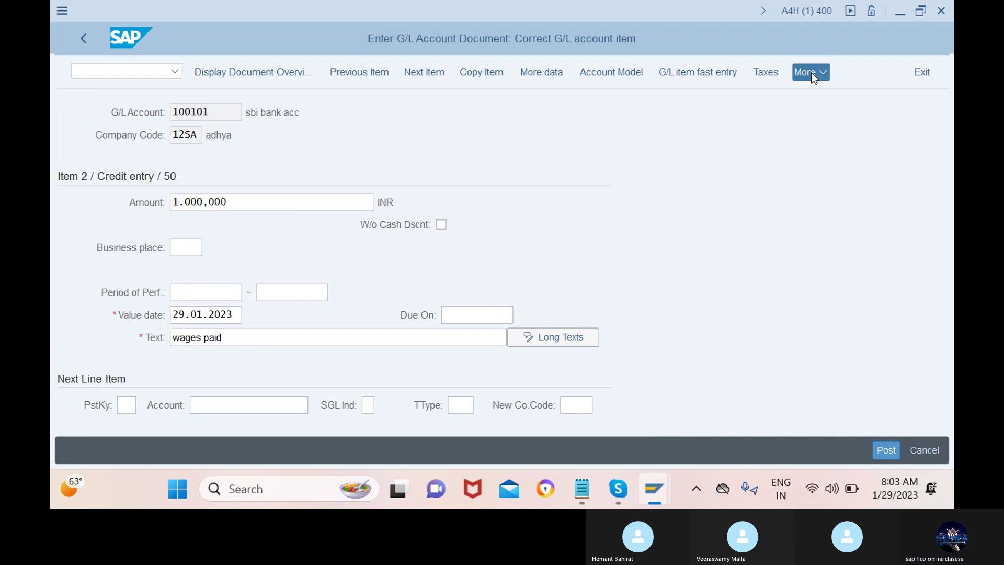
mouse_move(816, 96)
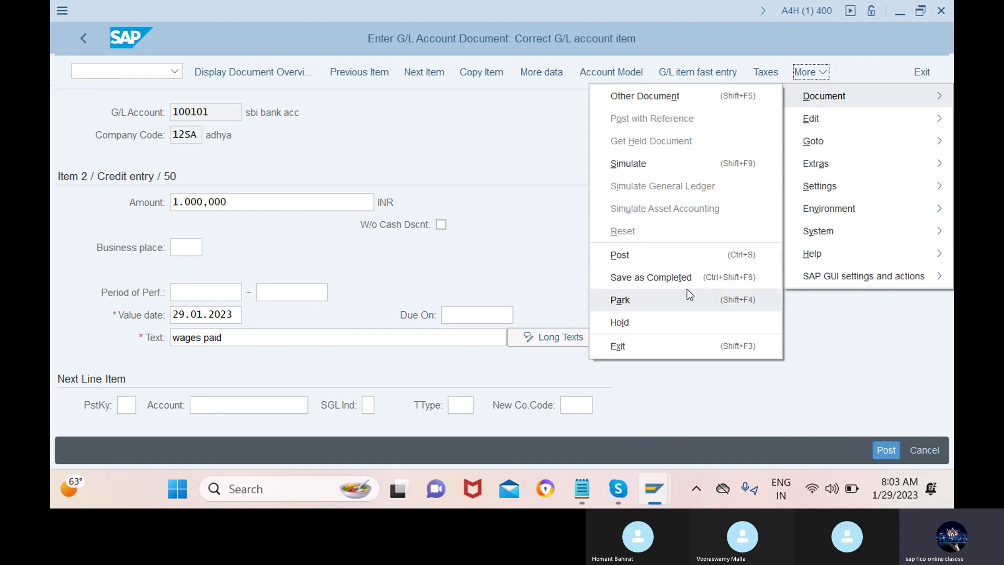
click(692, 320)
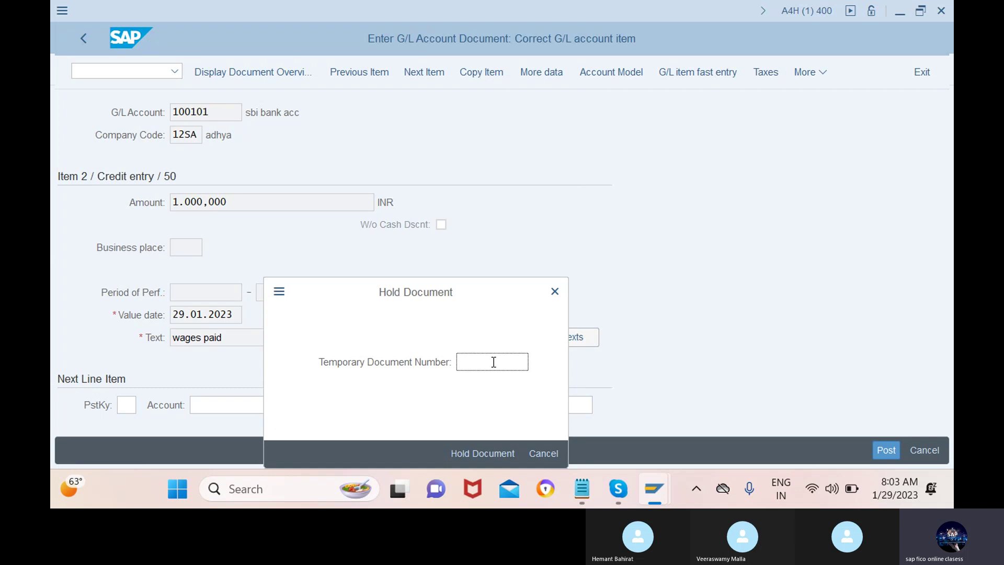
text(12sa01)
click(483, 454)
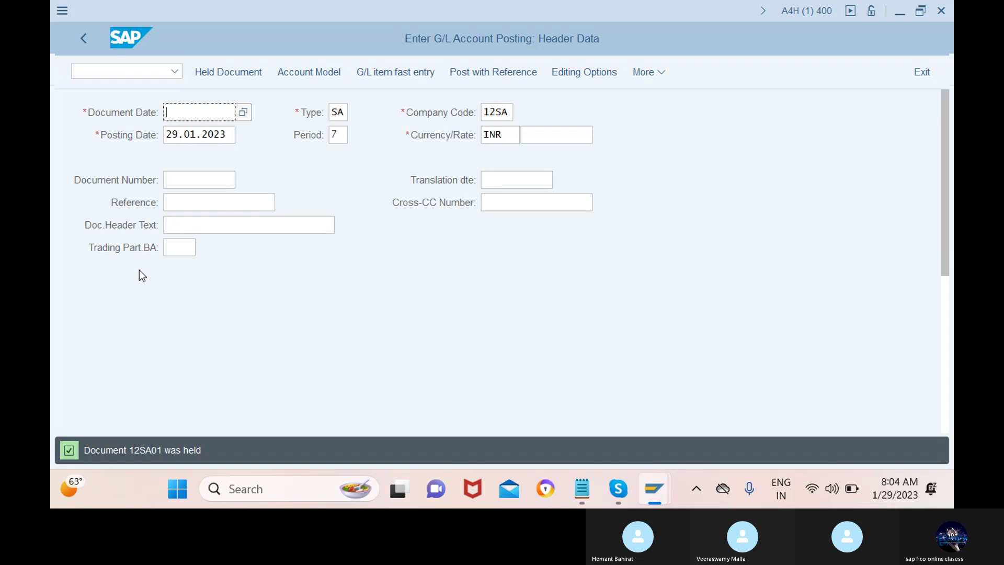
- Run transaction F-02 and retrieve the held document with temporary document number 12SA01
click(230, 72)
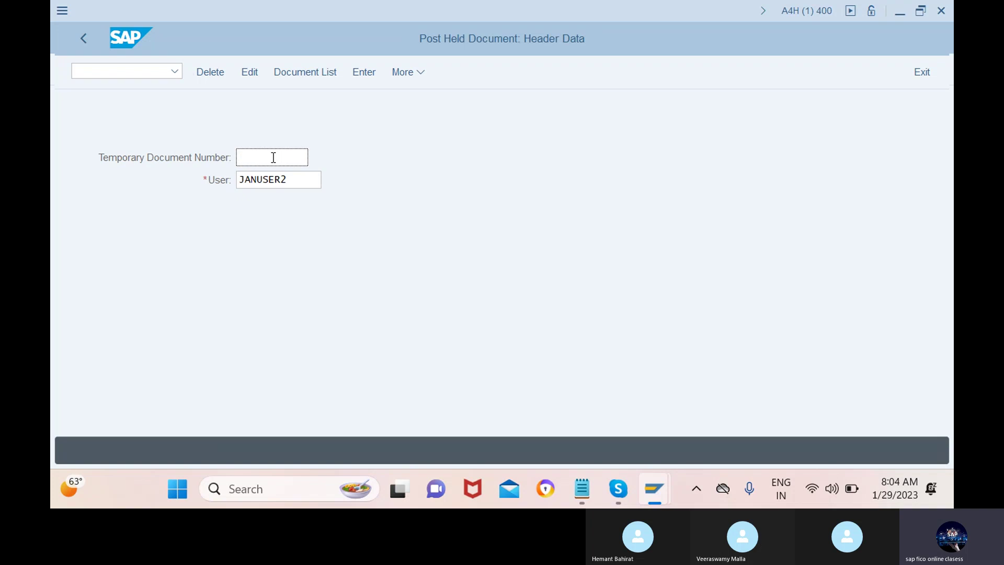
click(83, 39)
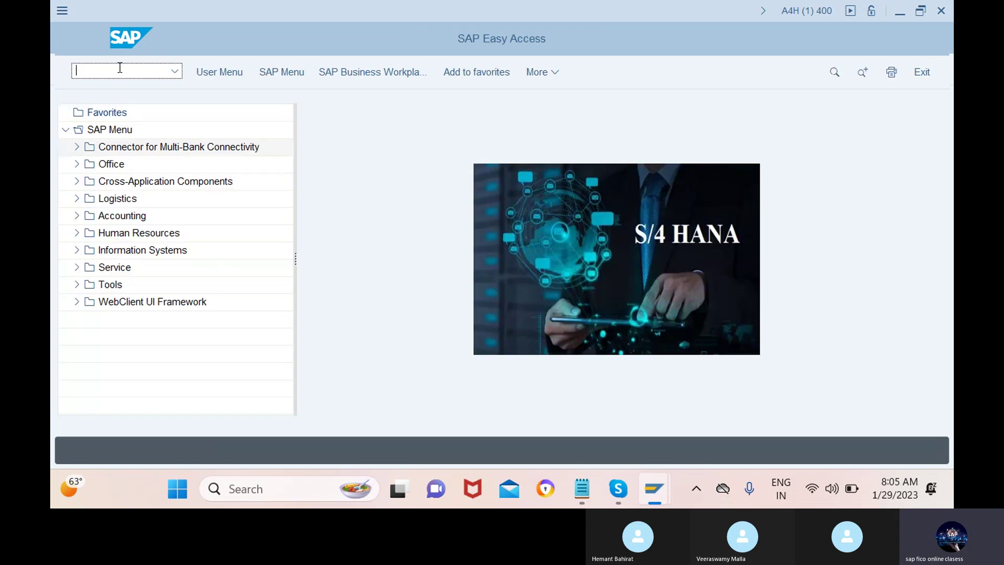
text(f-02)
key(Return)
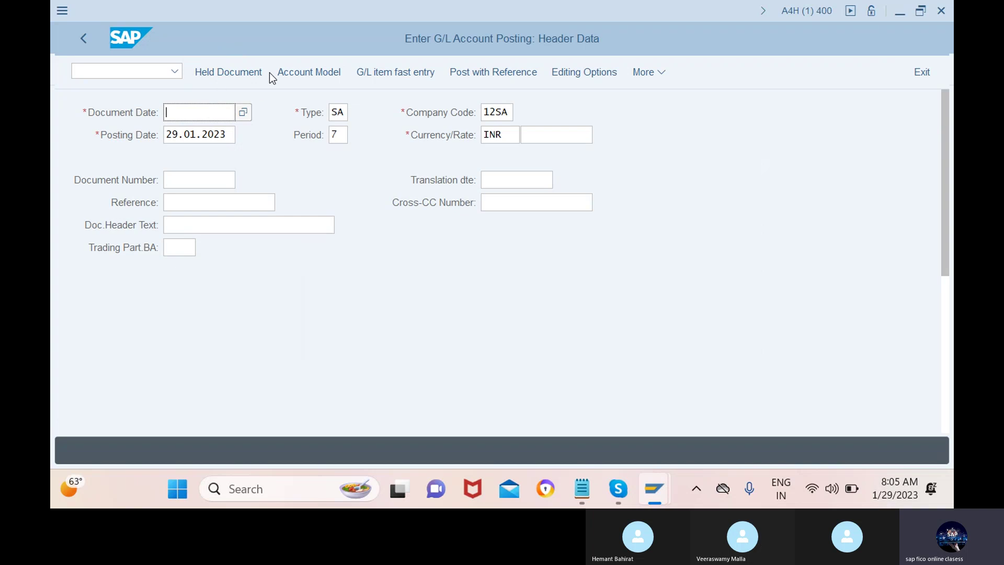
click(230, 73)
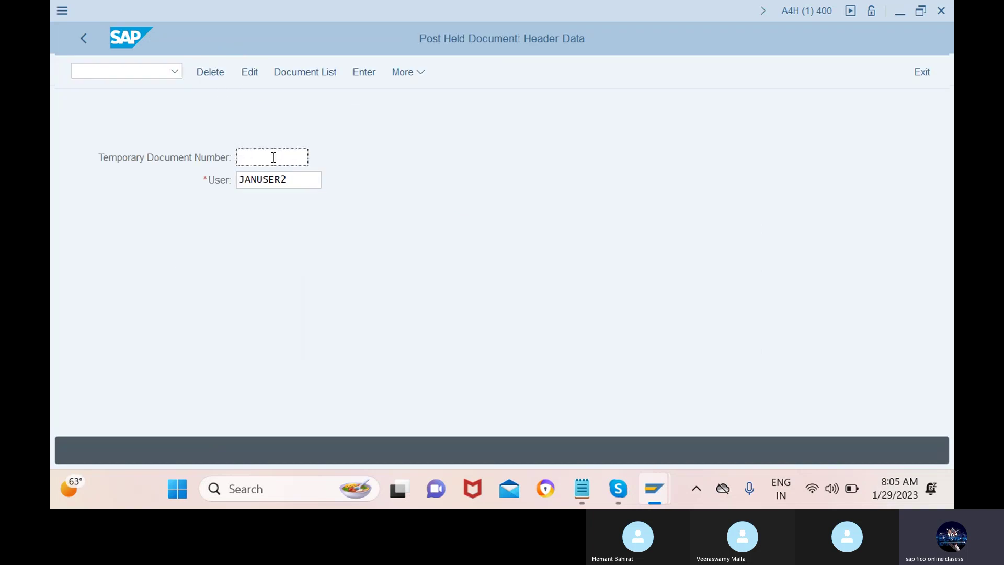
text(12sa01)
key(Return)
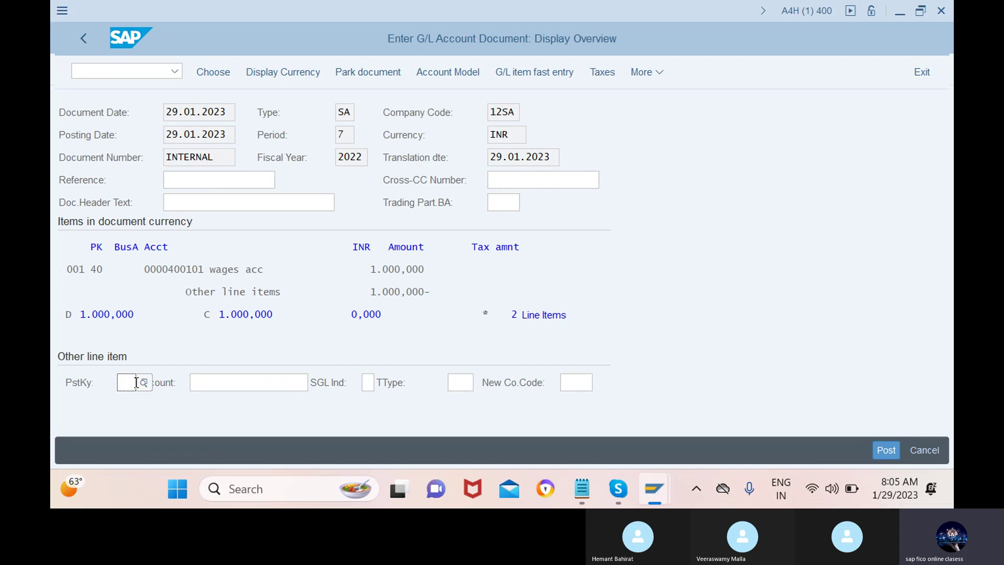
- Simulate the retrieved held document and post it
click(647, 72)
mouse_move(655, 94)
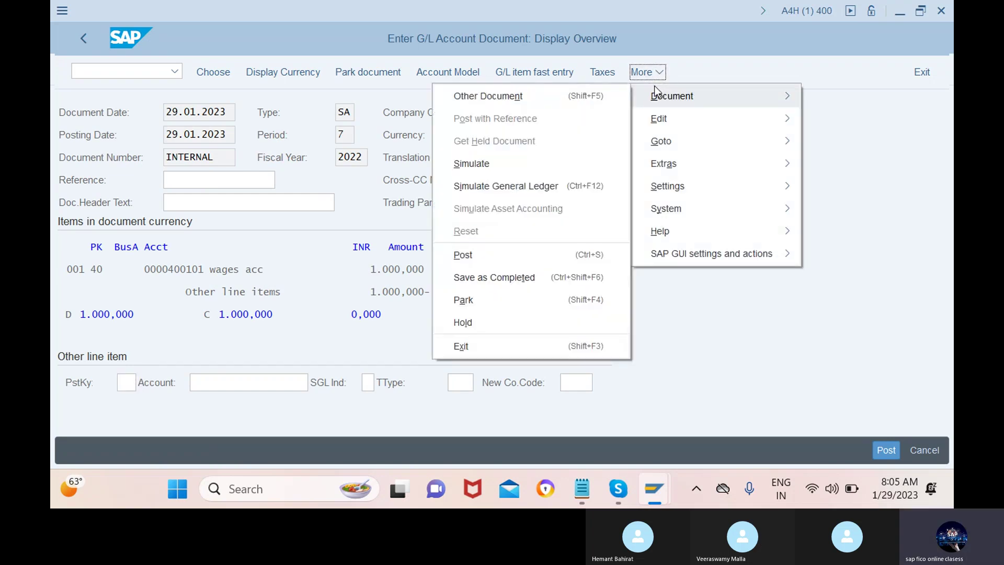
click(514, 165)
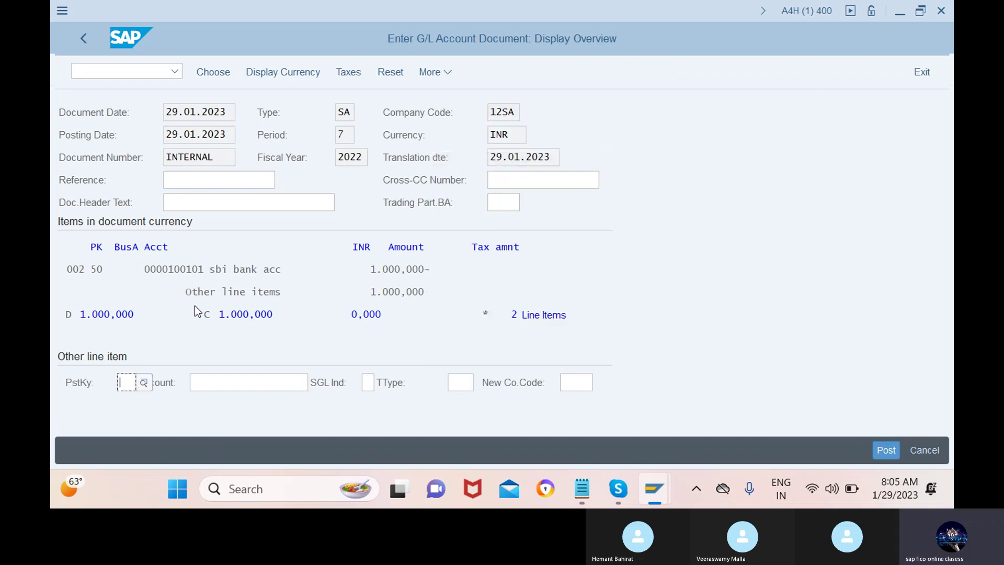
click(887, 451)
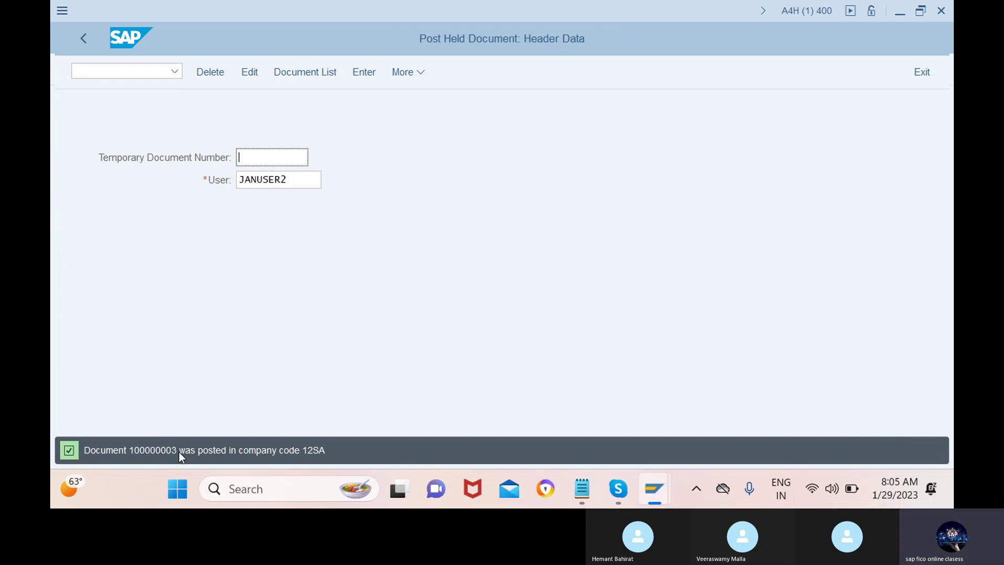
- Start a new G/L account posting with transaction /nf-02 and set the document date to 29.01.2023
click(132, 72)
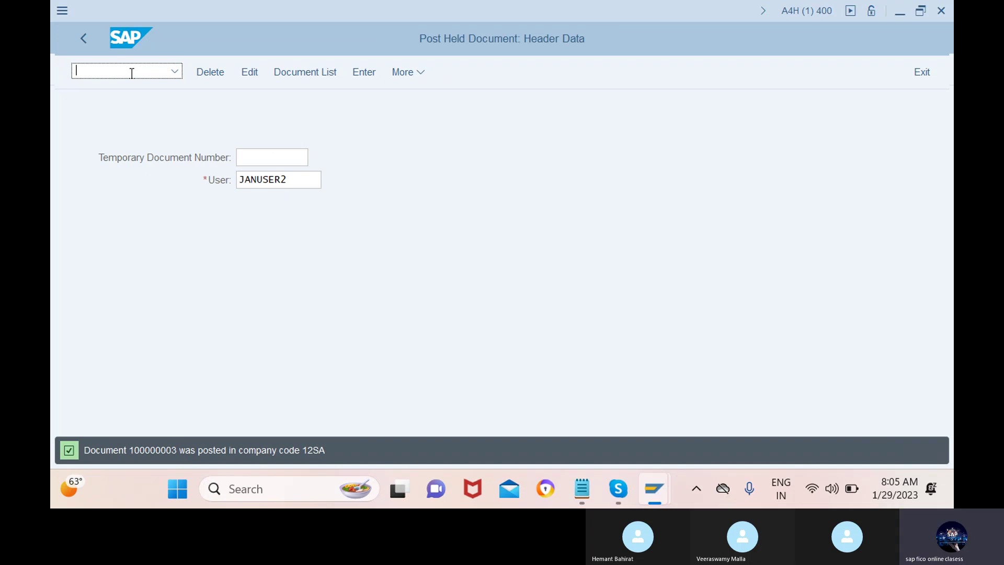
text(f)
key(BackSpace)
text(/)
text(nfb50)
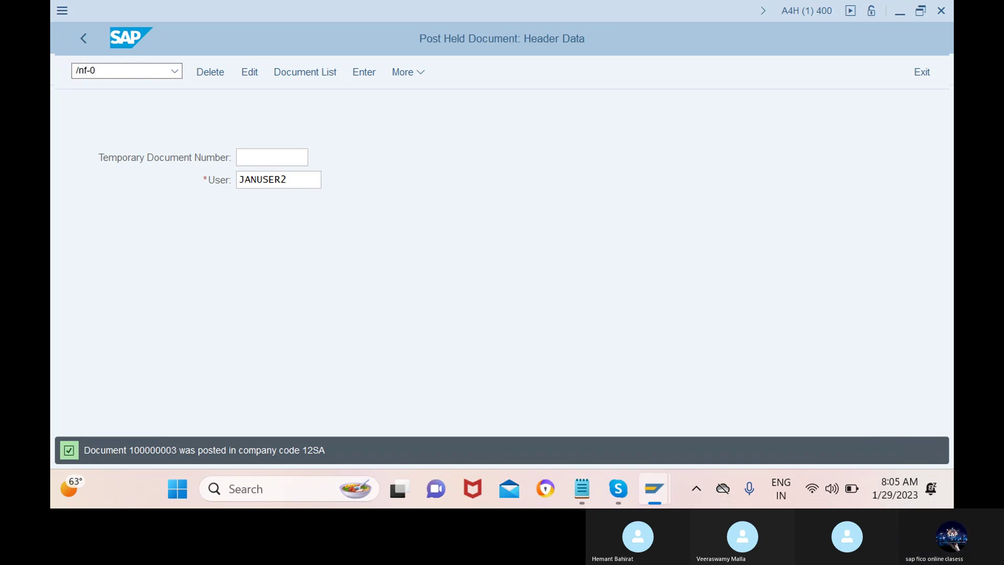
key(Return)
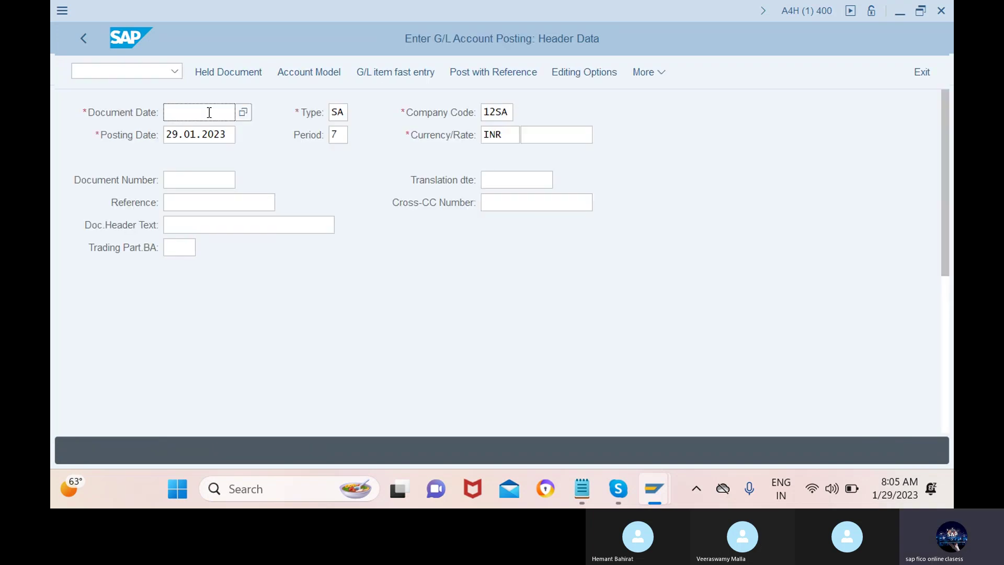
click(243, 112)
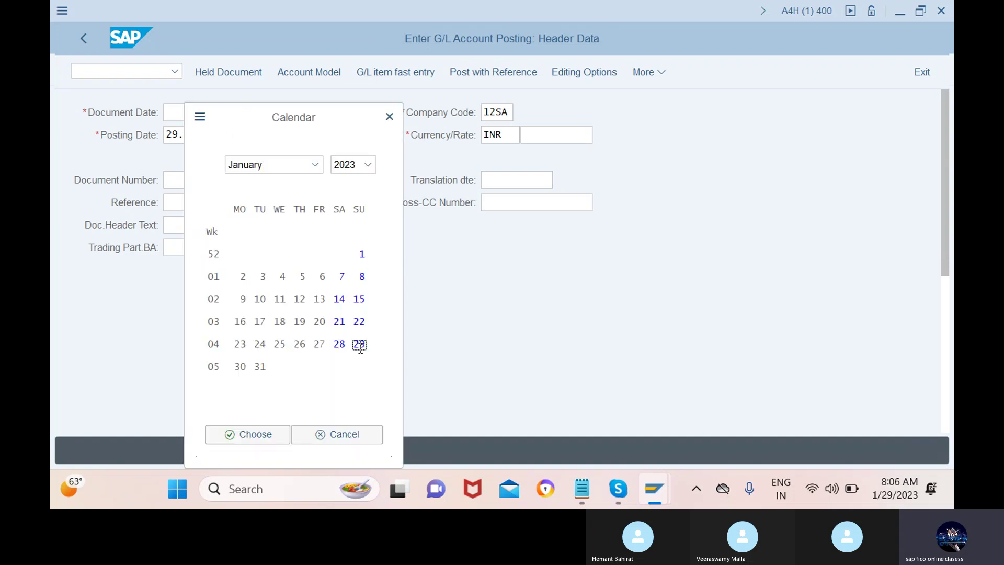
click(250, 434)
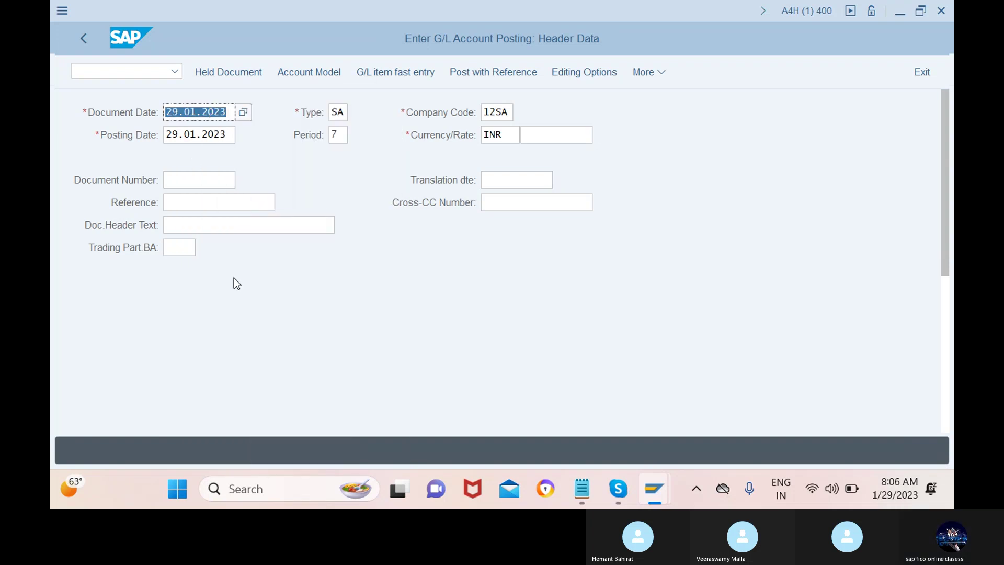
- Look up and select the wages account for the first line item, and proceed to its item details
scroll(233, 278, down, 5)
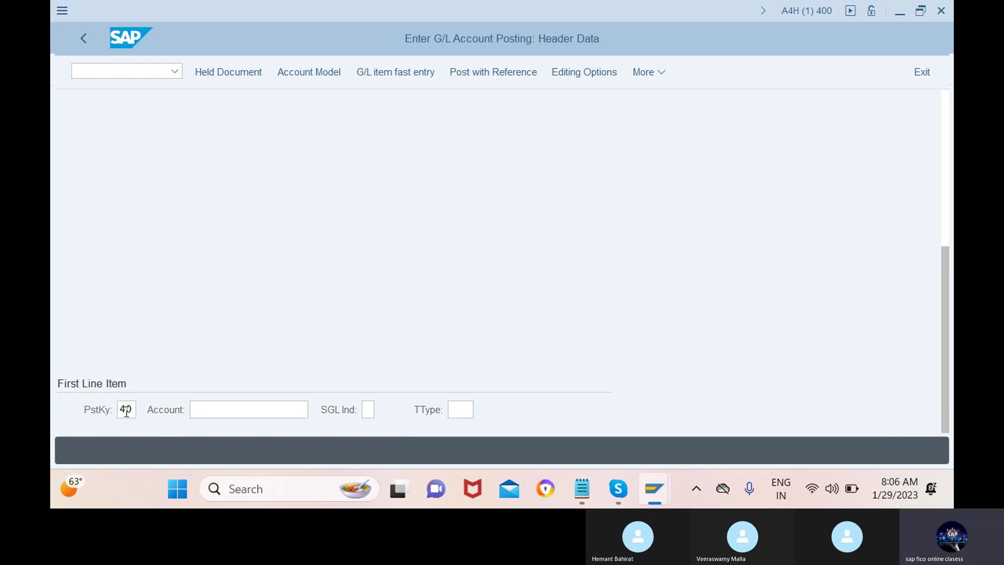
click(257, 410)
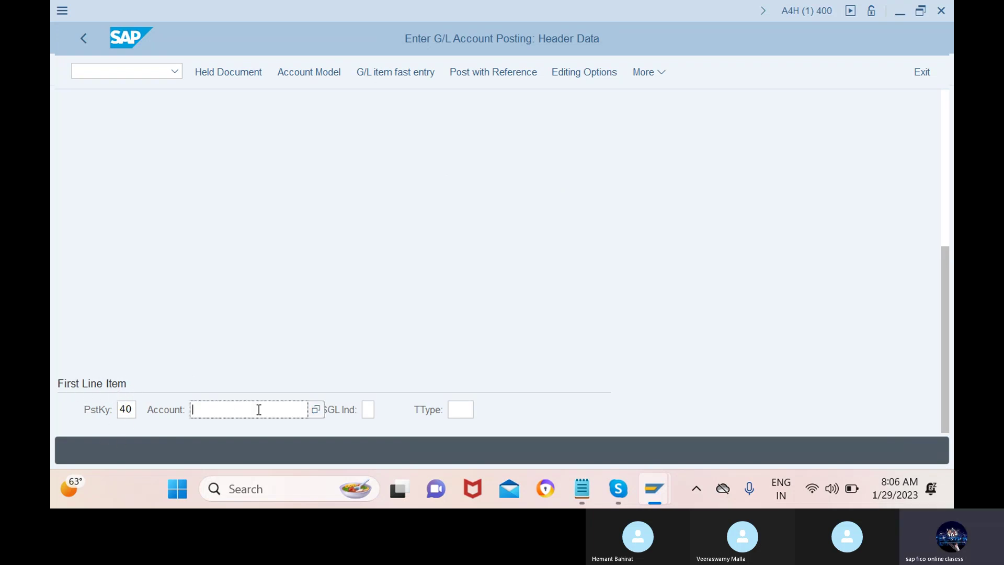
click(316, 409)
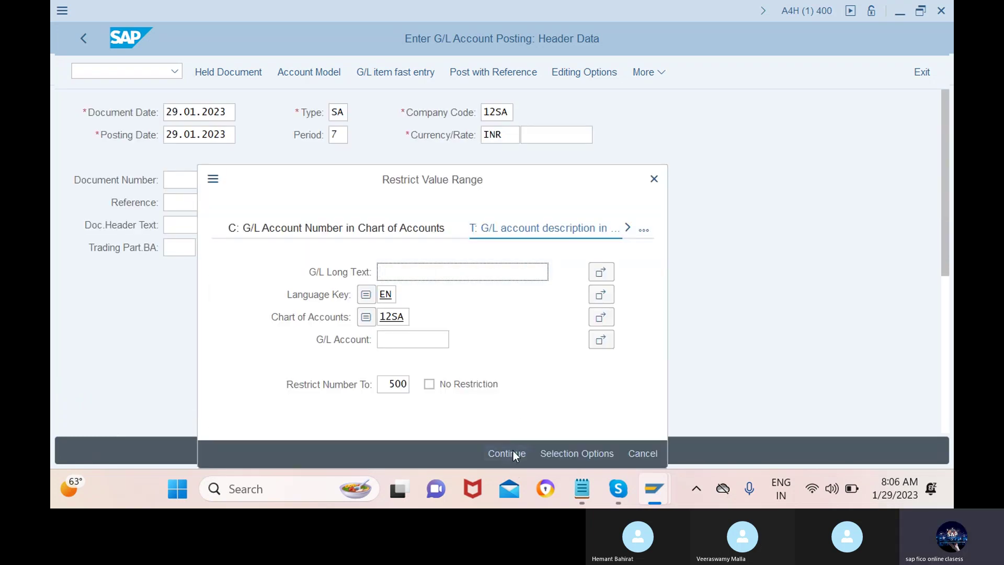
click(508, 454)
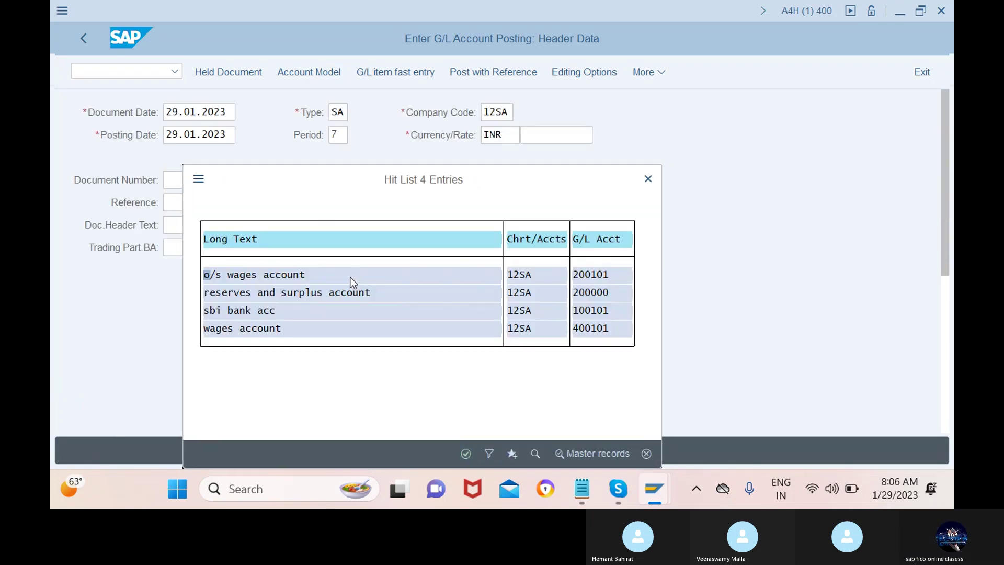
click(255, 328)
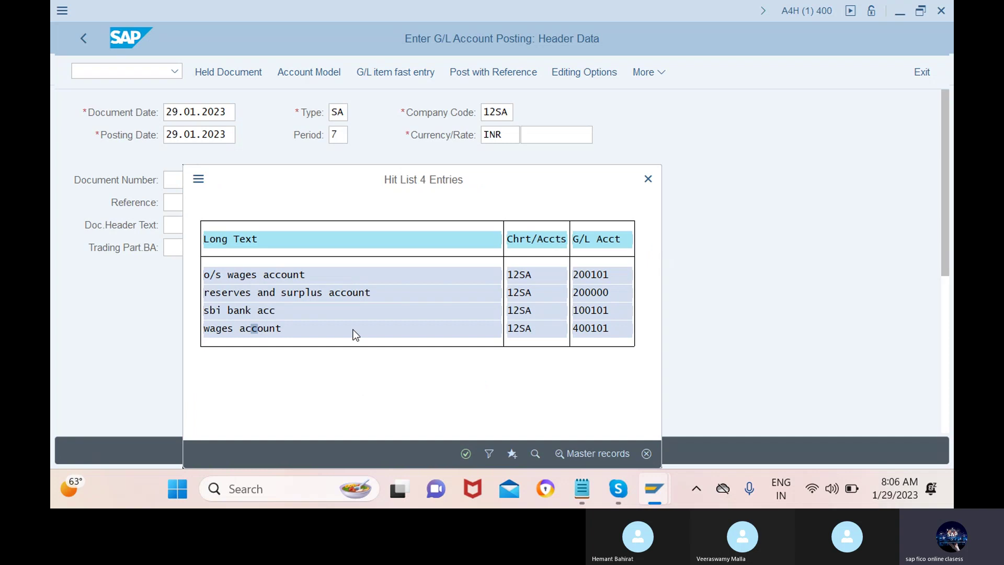
click(465, 453)
key(Return)
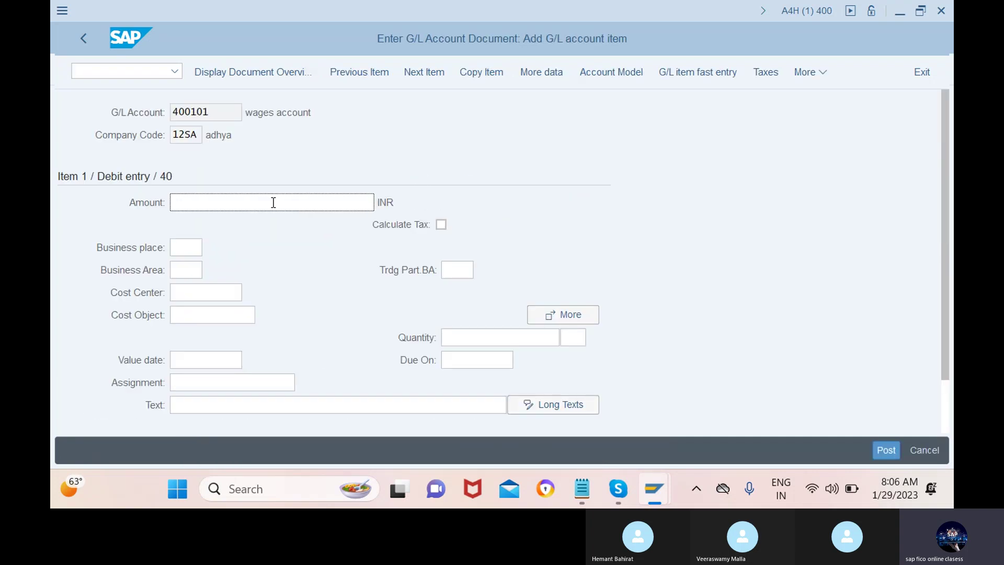
- Set the debit item's amount to 1050 INR and its text to "wages paid"
text(1)
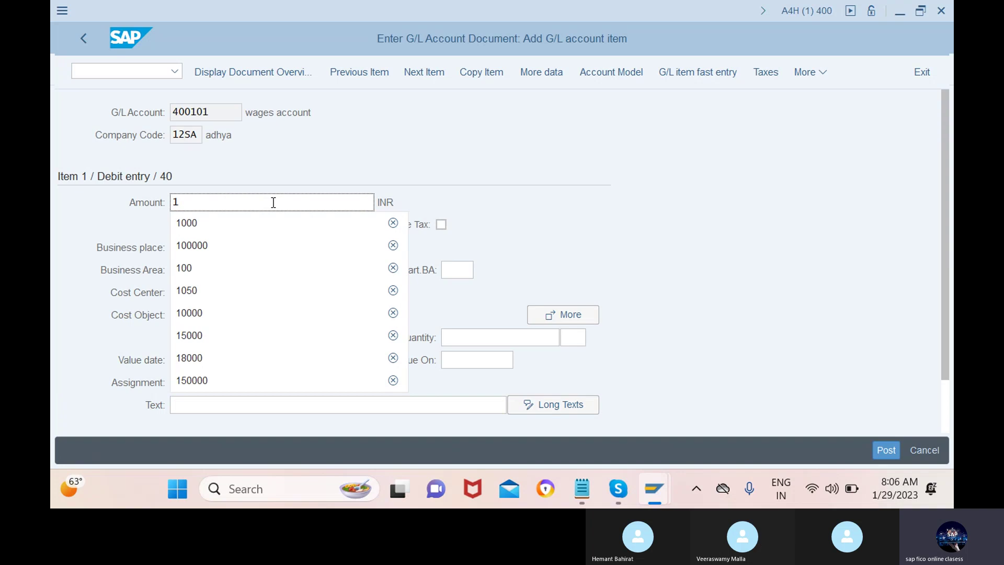
click(254, 286)
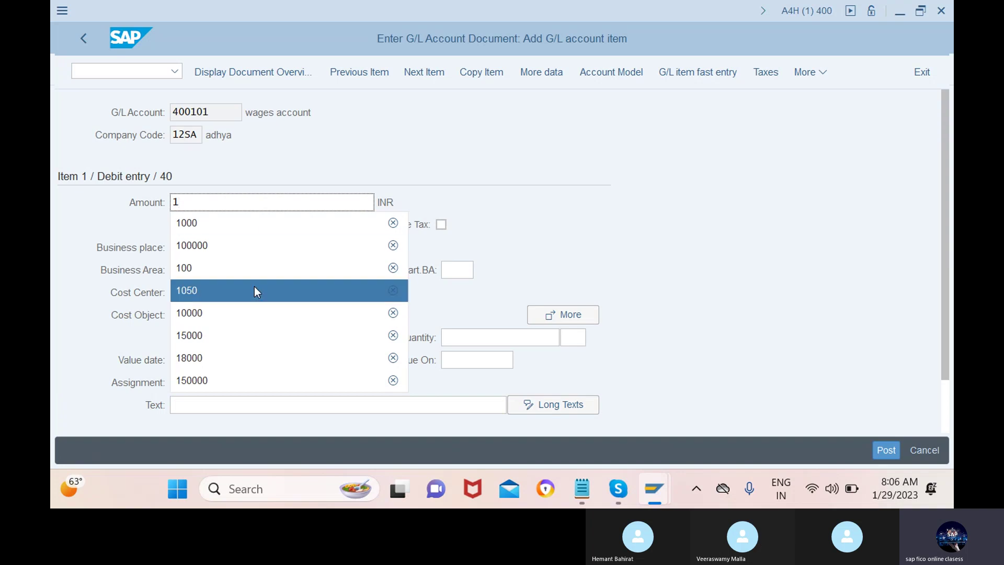
click(232, 402)
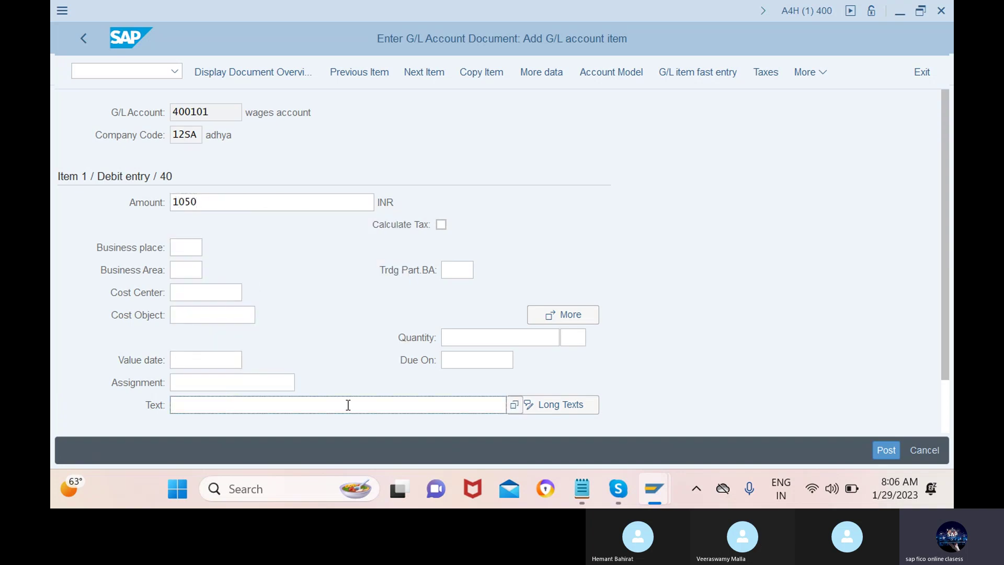
text(w)
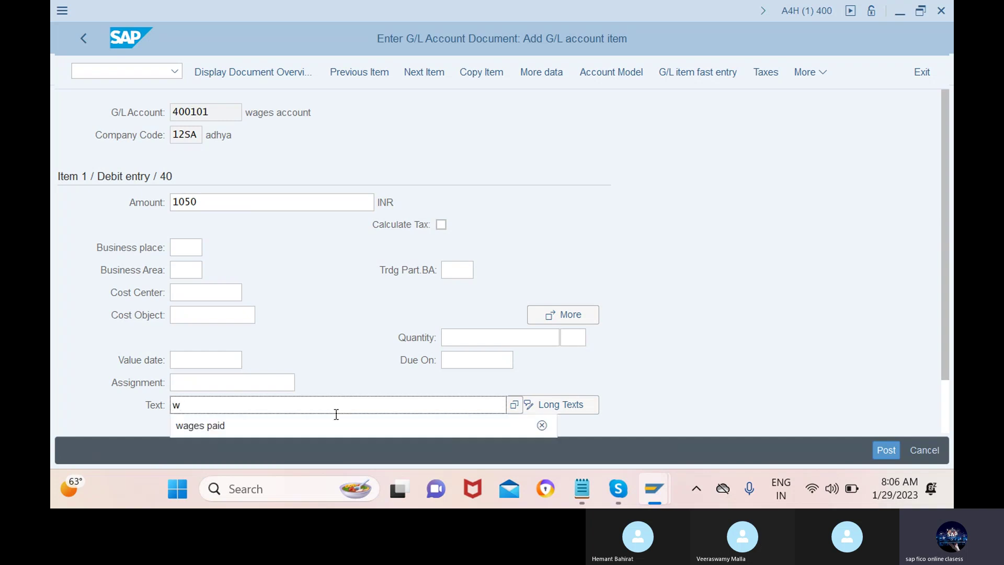
click(334, 423)
- Add a credit line item with posting key 50 and the sbi bank acc as its account
scroll(335, 425, down, 1)
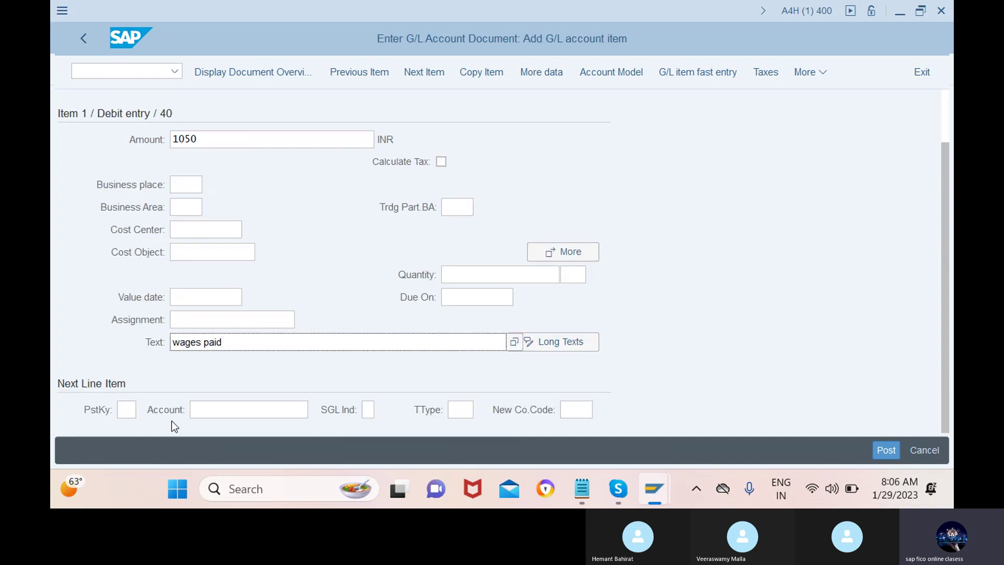
click(135, 409)
text(50)
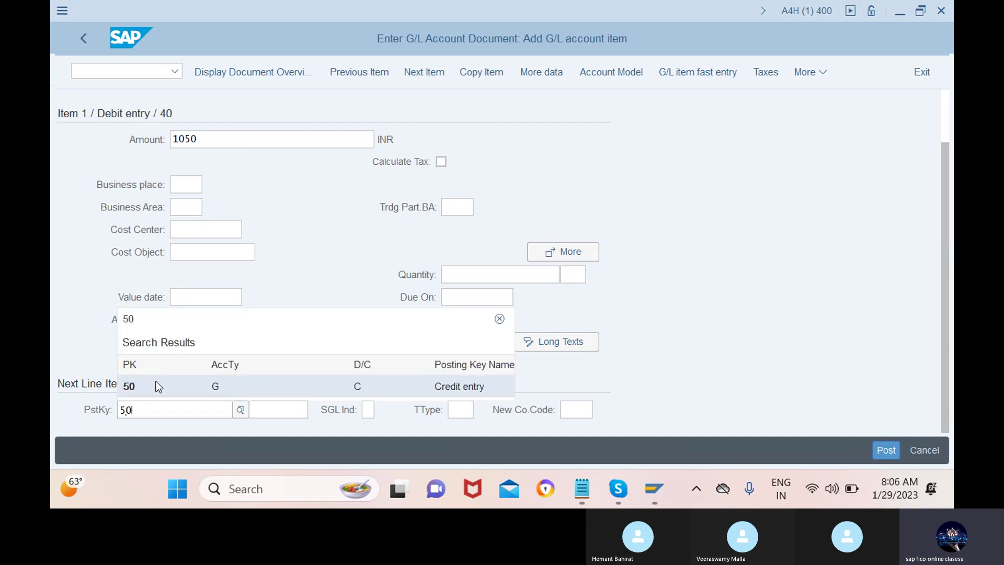
click(235, 387)
click(246, 408)
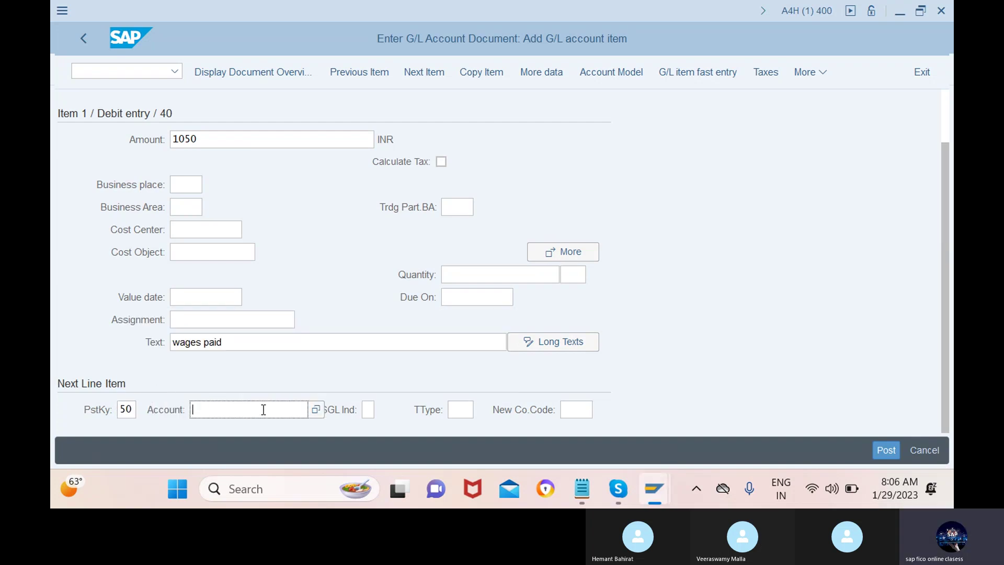
key(F4)
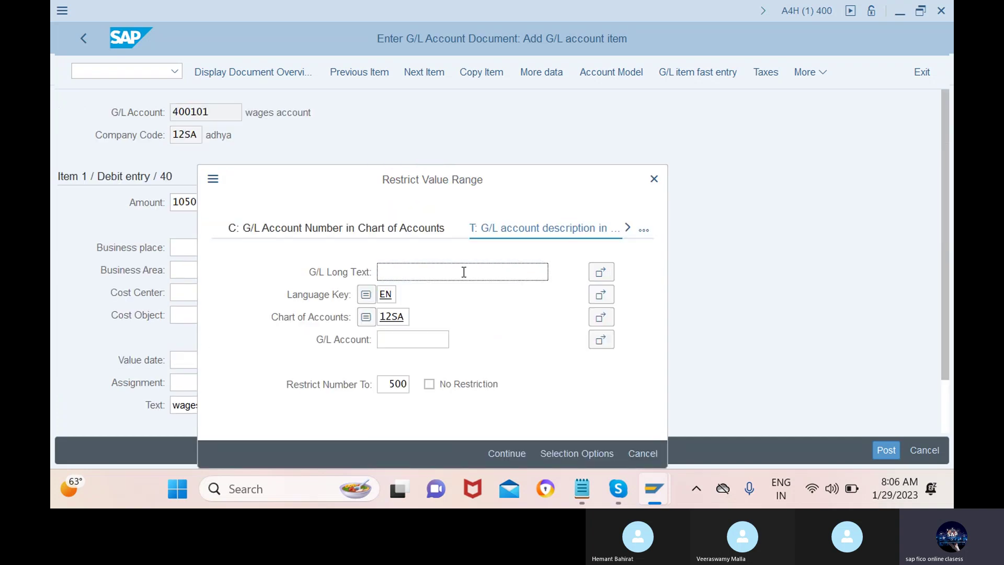
click(514, 453)
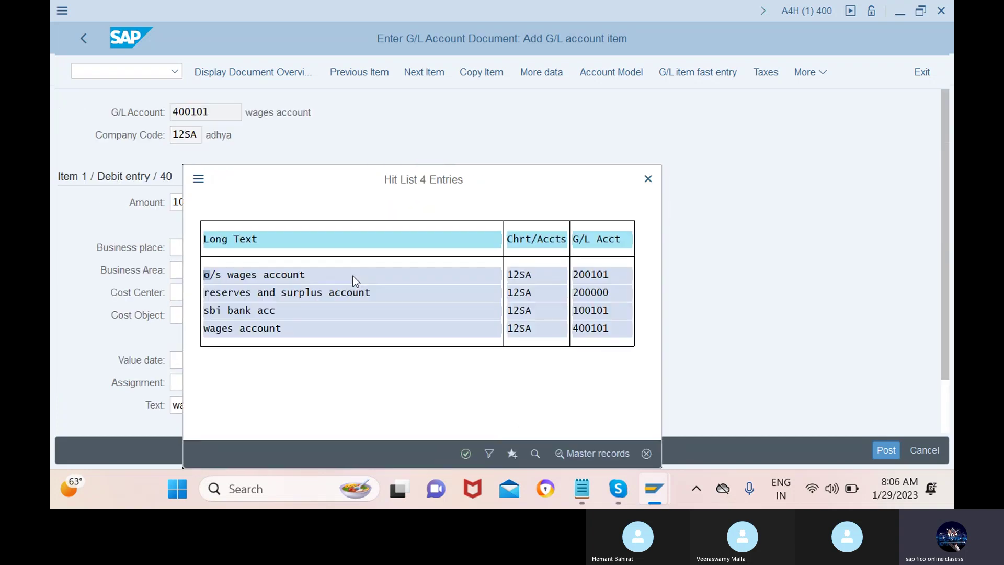
click(466, 453)
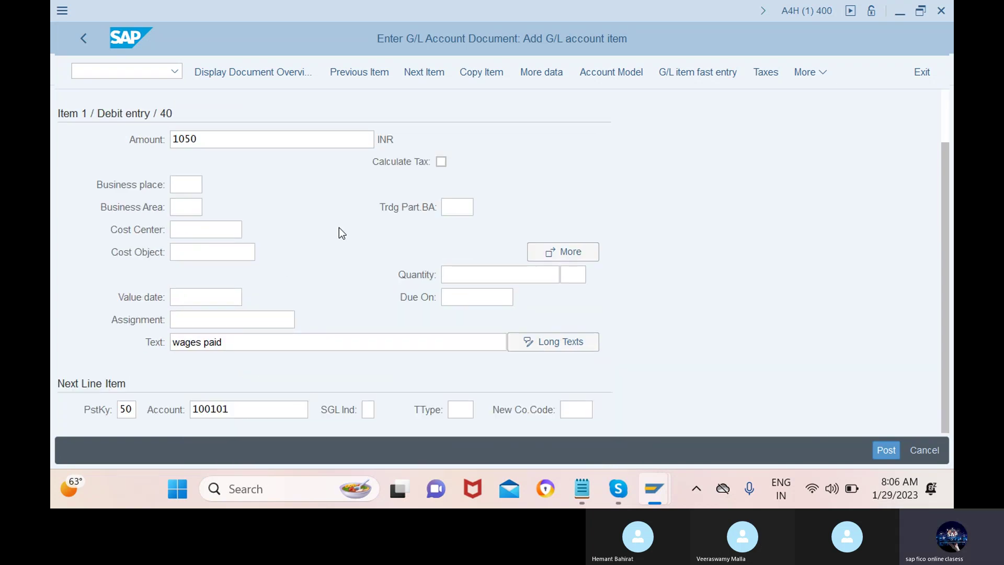
key(Return)
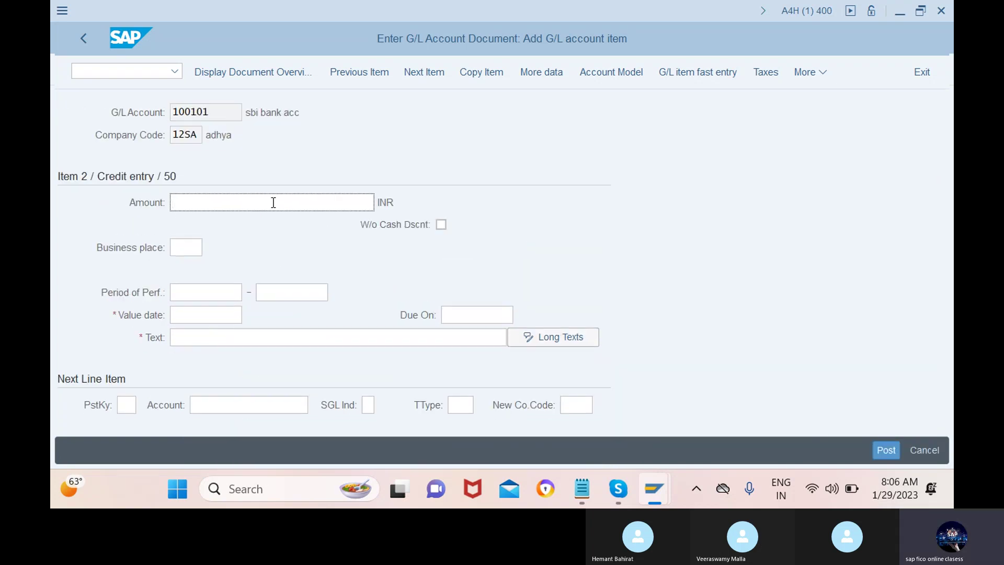
- Fill in the credit item with amount *, text + and value date 29.01.2023
text(*)
click(347, 337)
text(+)
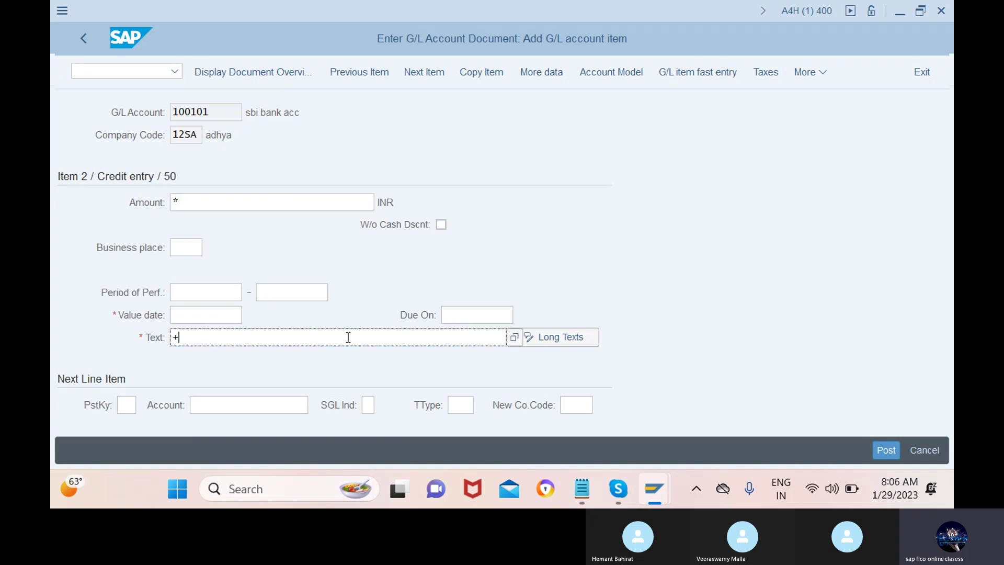
click(214, 314)
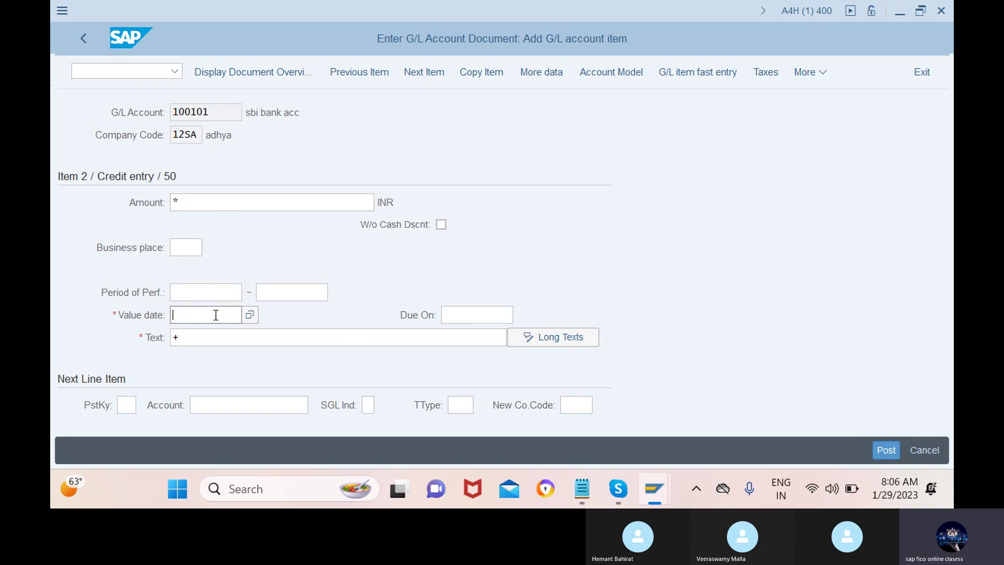
click(250, 315)
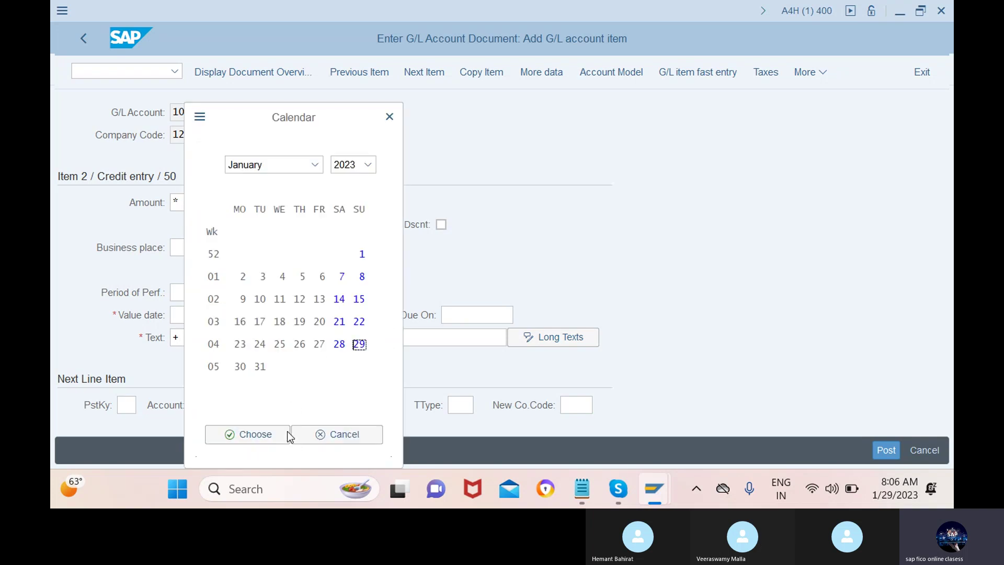
click(271, 436)
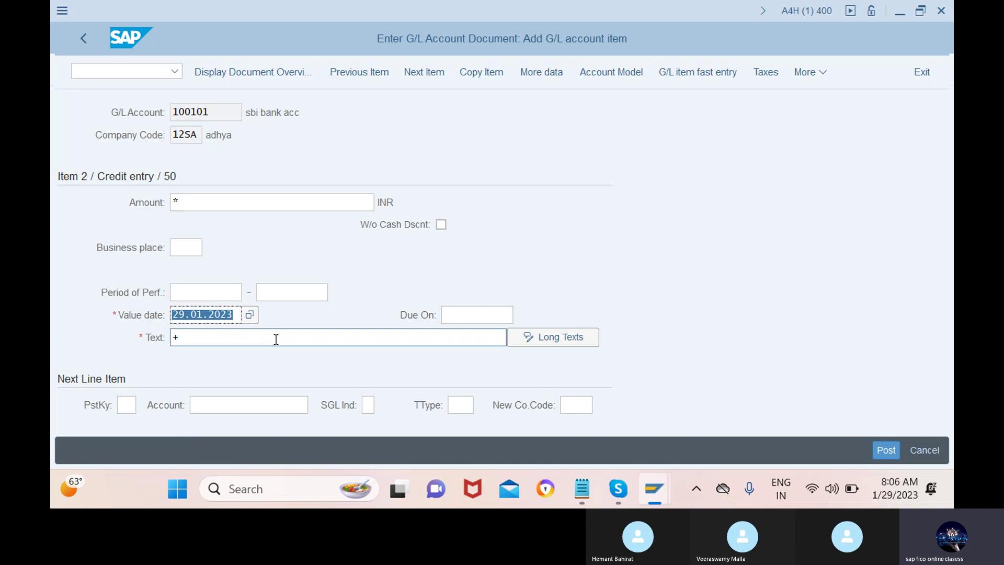
- Park the G/L document with the wages debit and sbi bank acc credit items
click(809, 74)
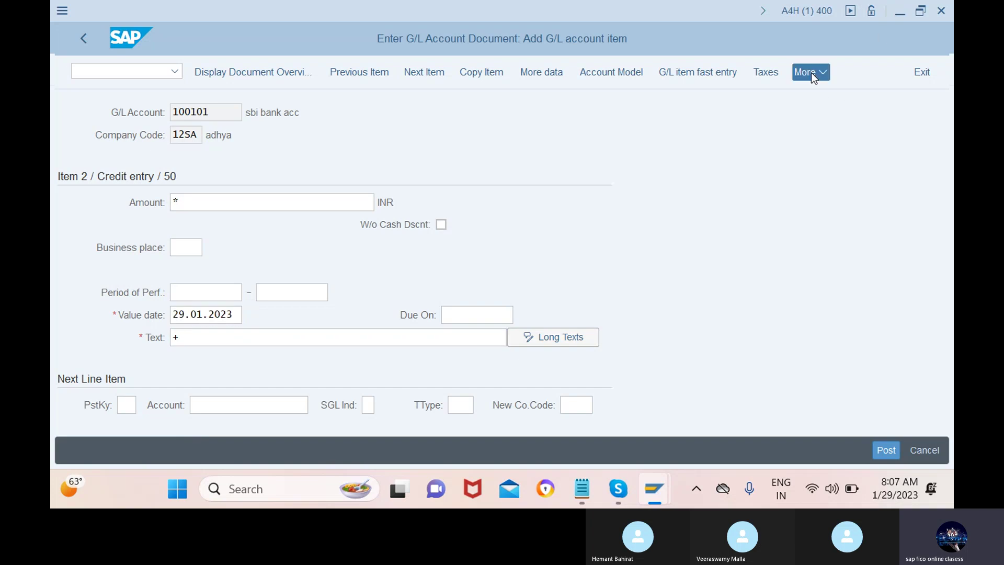
mouse_move(813, 105)
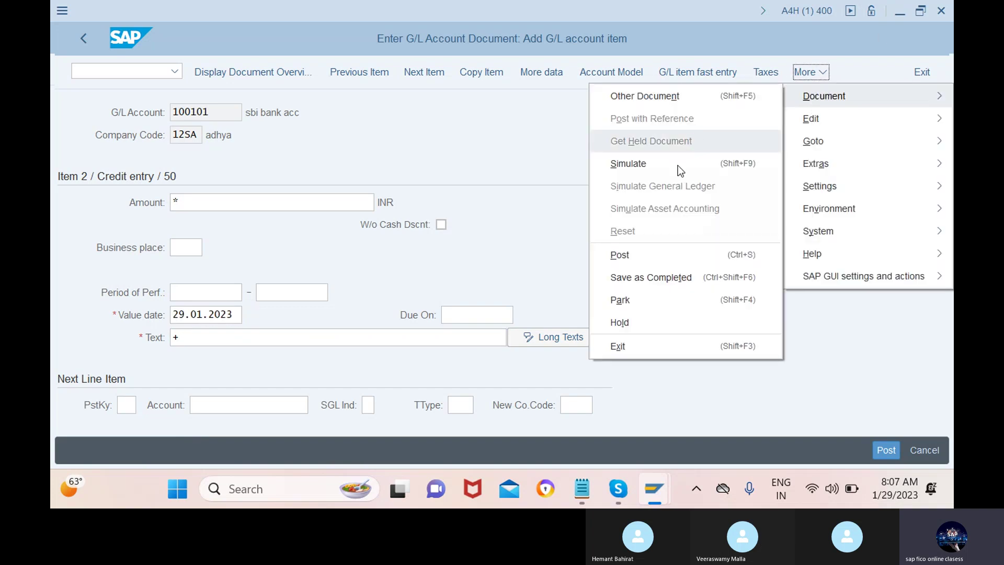
click(661, 298)
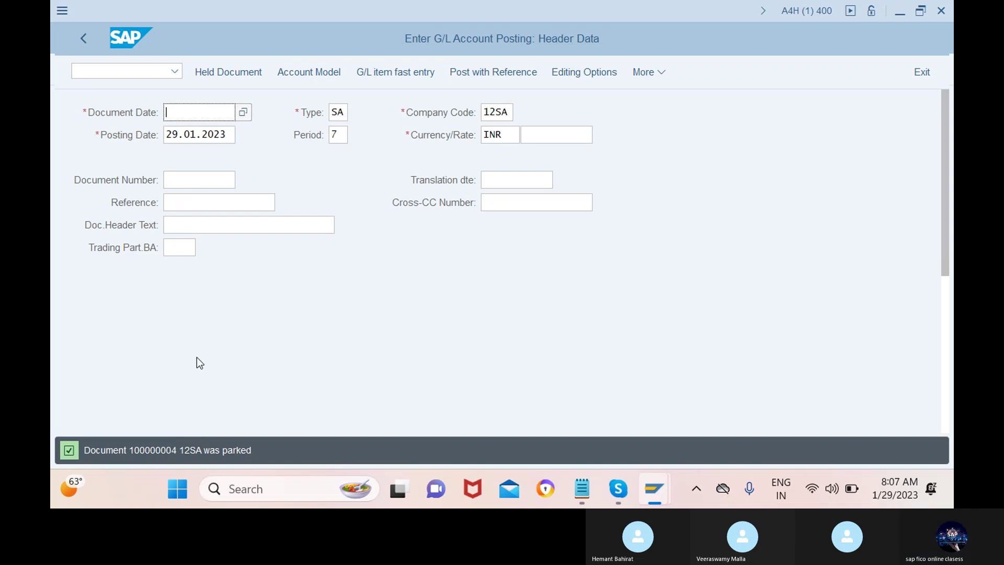
- Go to the Post Parked Document transaction with /nfbv0
click(130, 72)
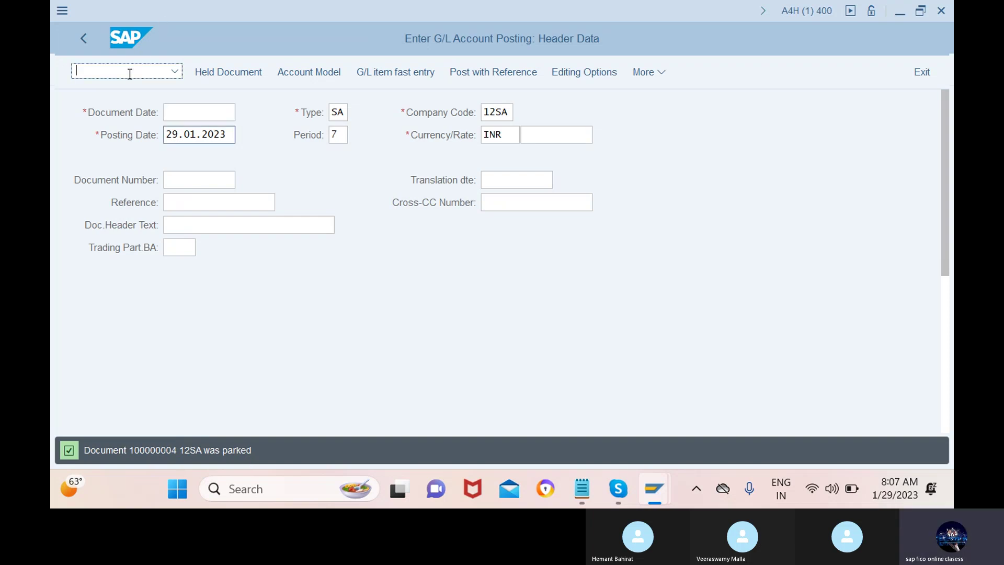
text(/nfbv)
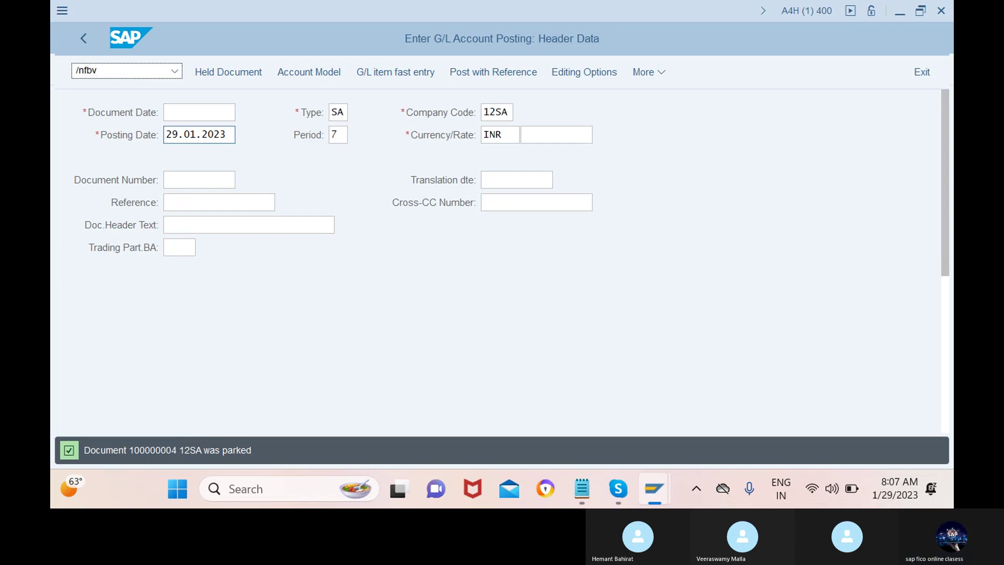
text(0)
key(Return)
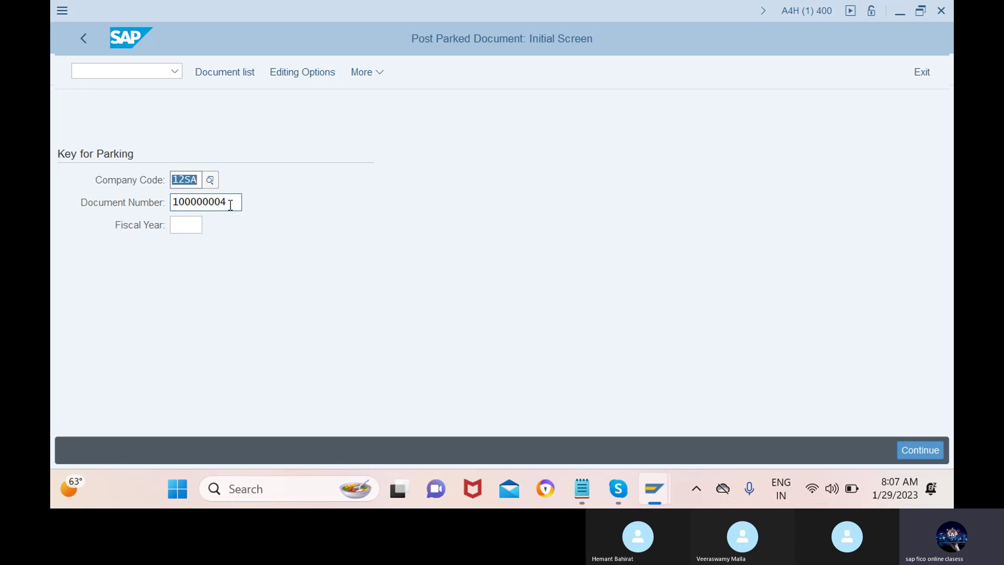
- Open the parked document of company code 12SA for fiscal year 2022 and post it
click(188, 225)
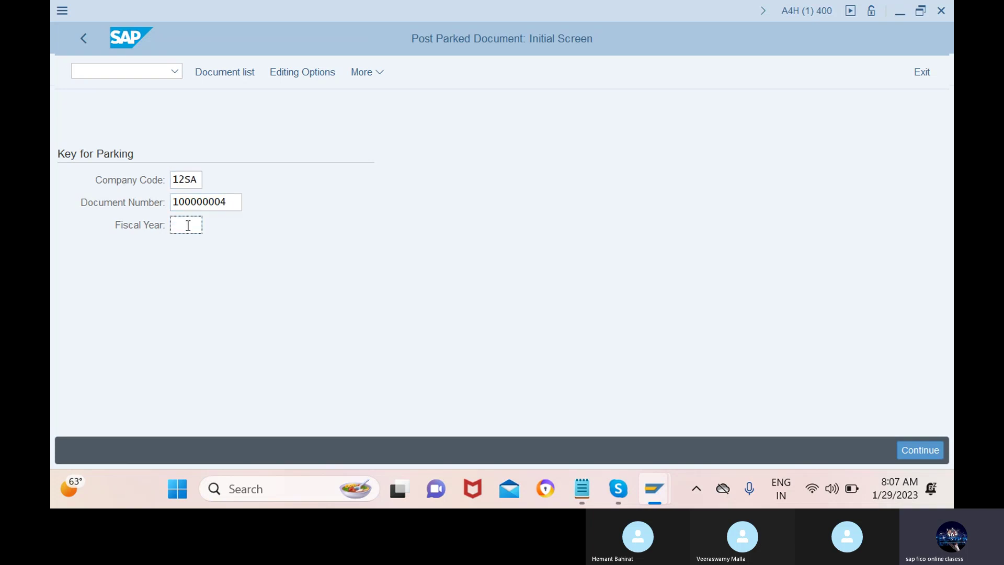
text(2022)
click(196, 180)
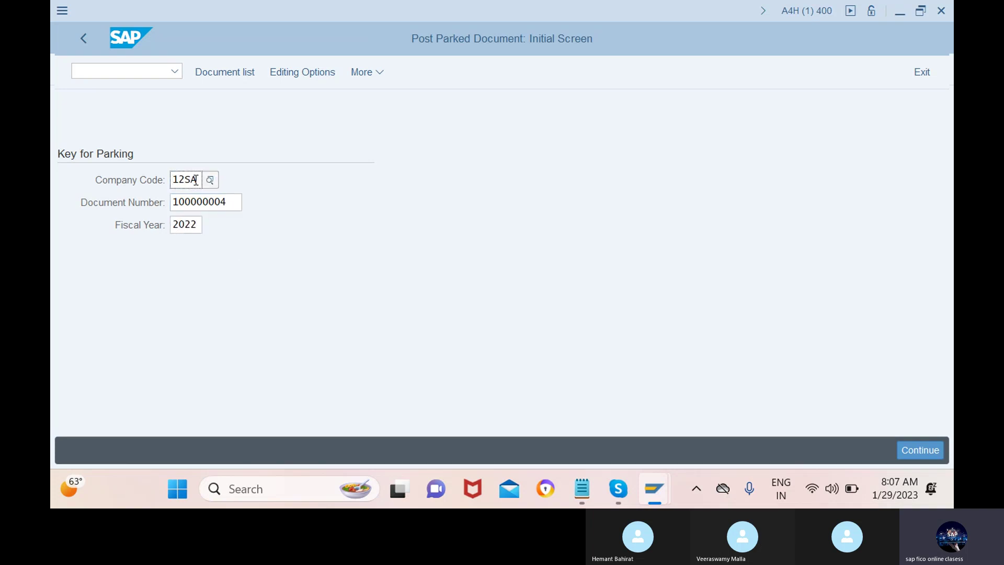
key(Return)
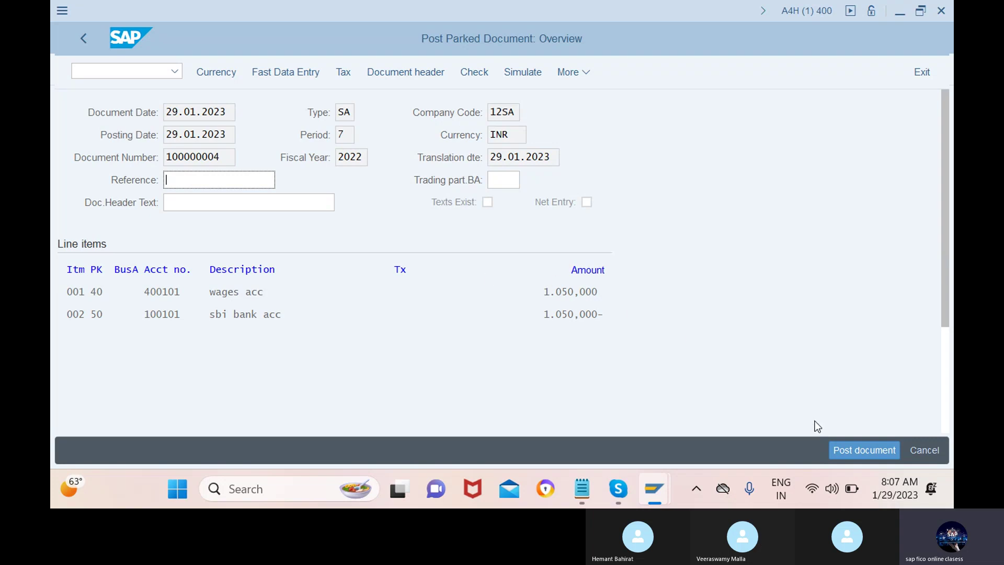
click(852, 450)
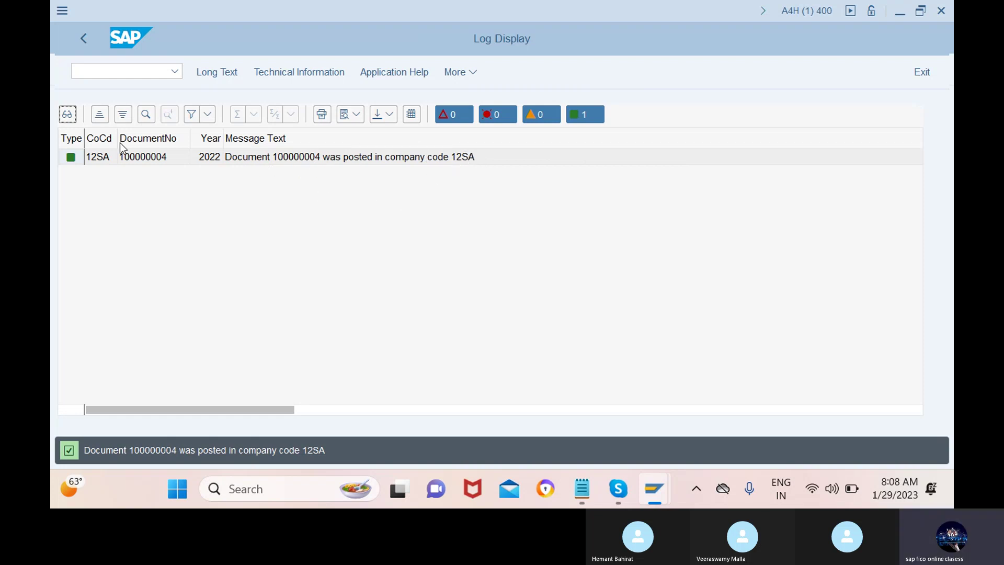
- Go to the Display Document transaction with /nfb03
click(137, 70)
text(/nfb)
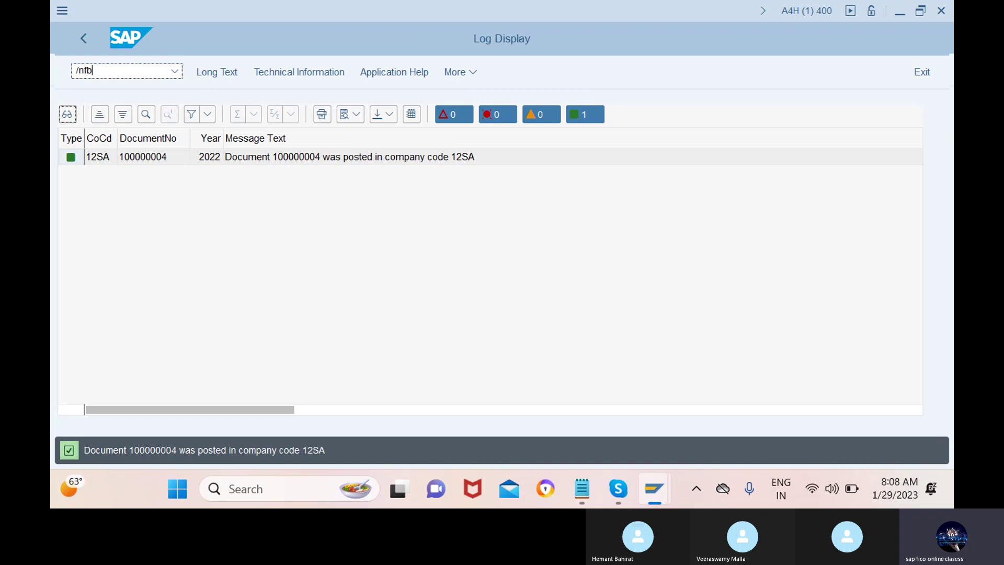
text(03)
key(Return)
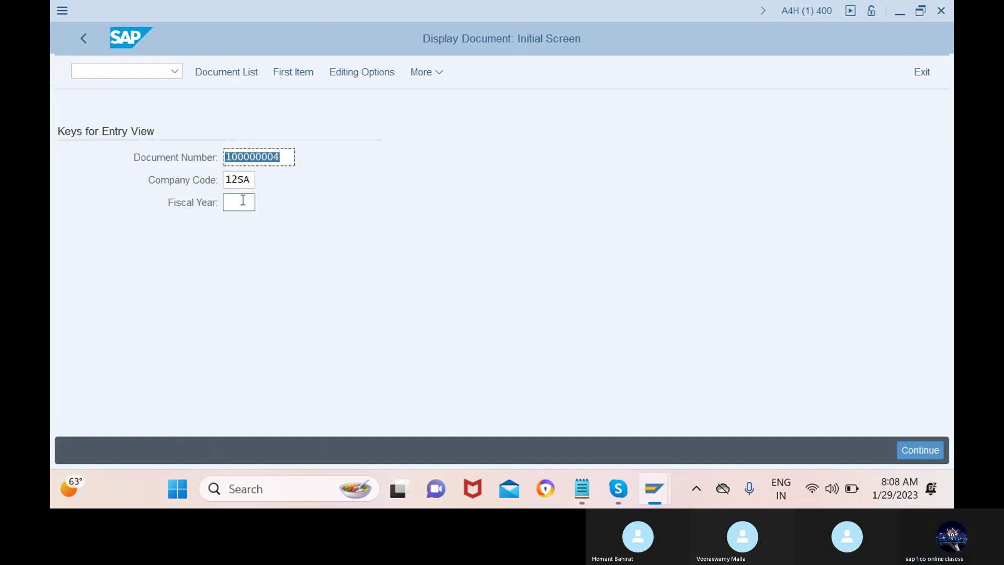
- Clear the document number, set the fiscal year to 2022, and open the document list selection
key(BackSpace)
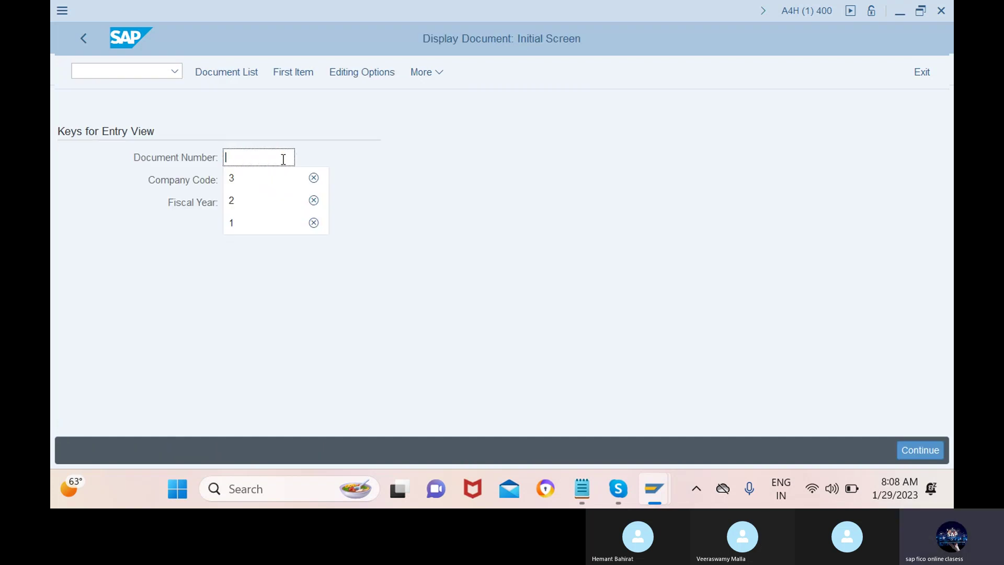
click(239, 203)
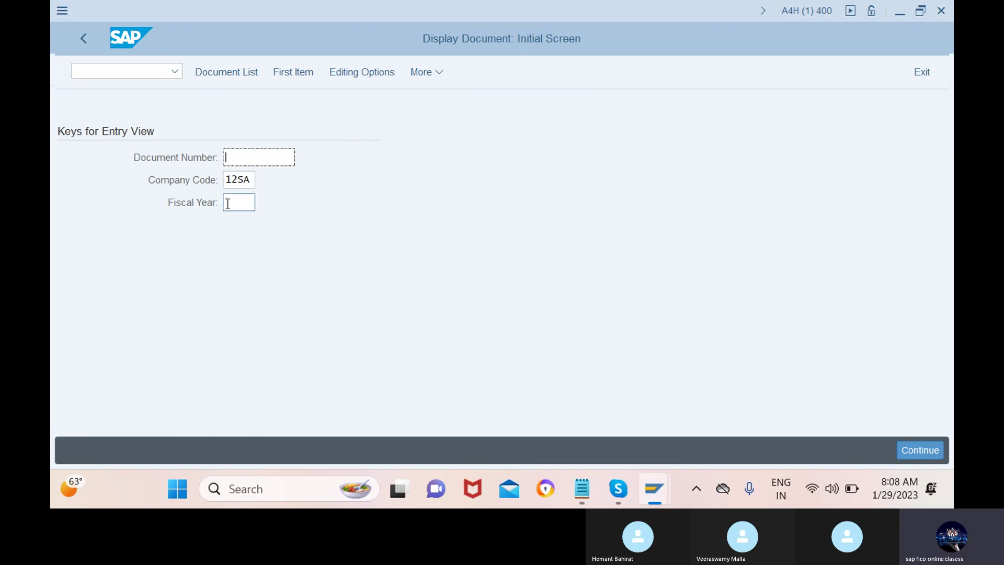
text(2022)
click(260, 158)
click(227, 72)
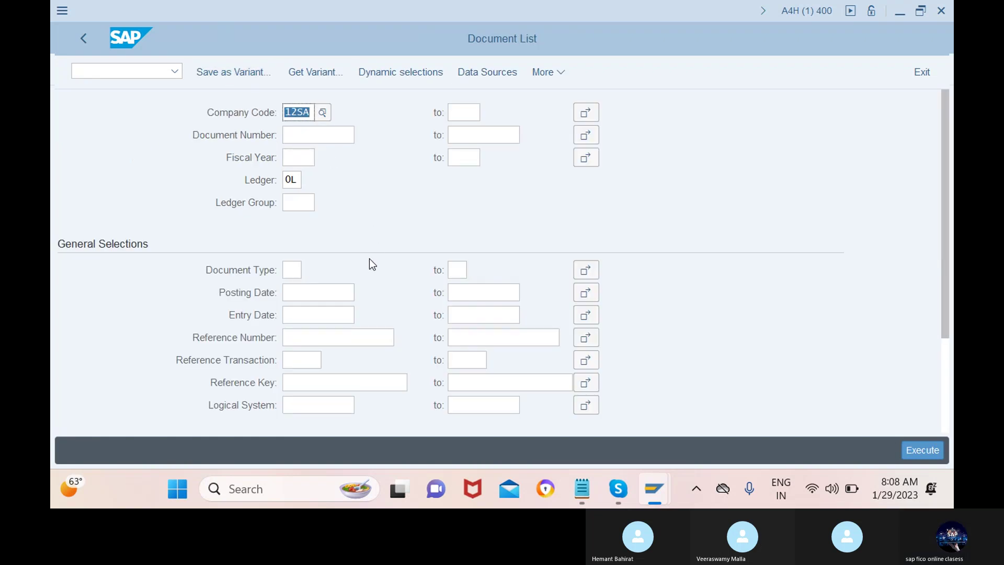
- Set the document list's fiscal year to 2022 and run the search for company code 12SA
scroll(369, 259, down, 2)
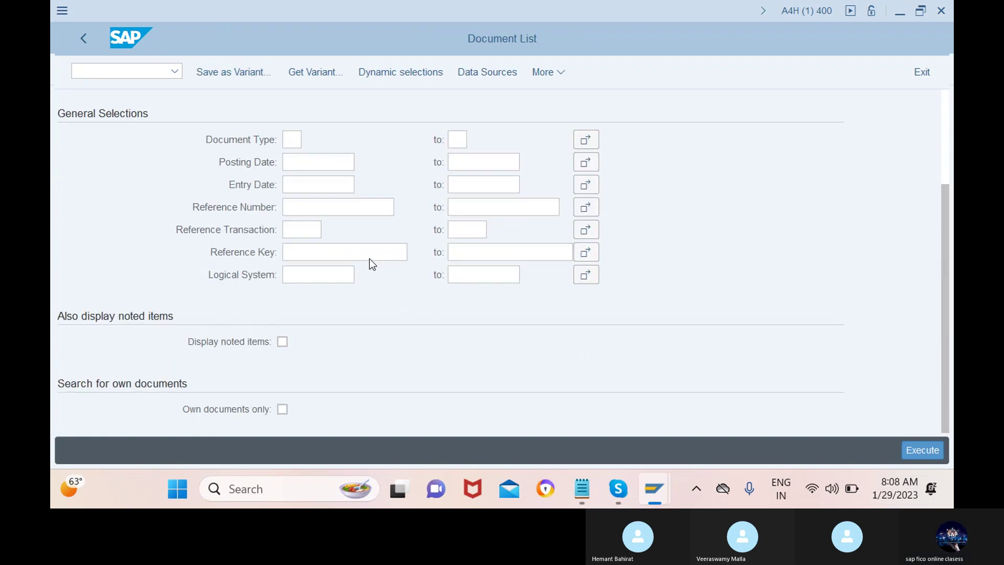
scroll(369, 258, up, 3)
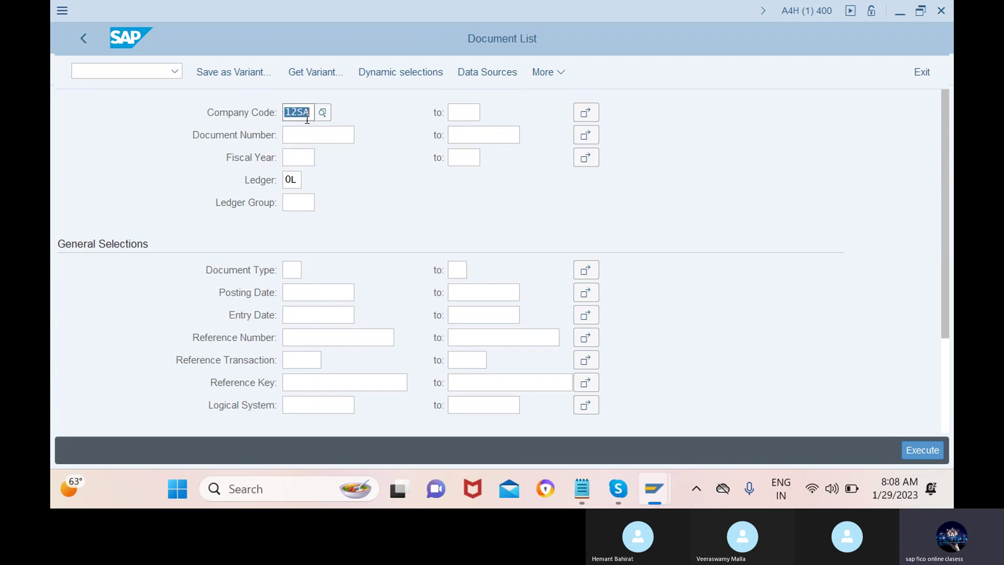
click(299, 157)
text(2022)
click(464, 157)
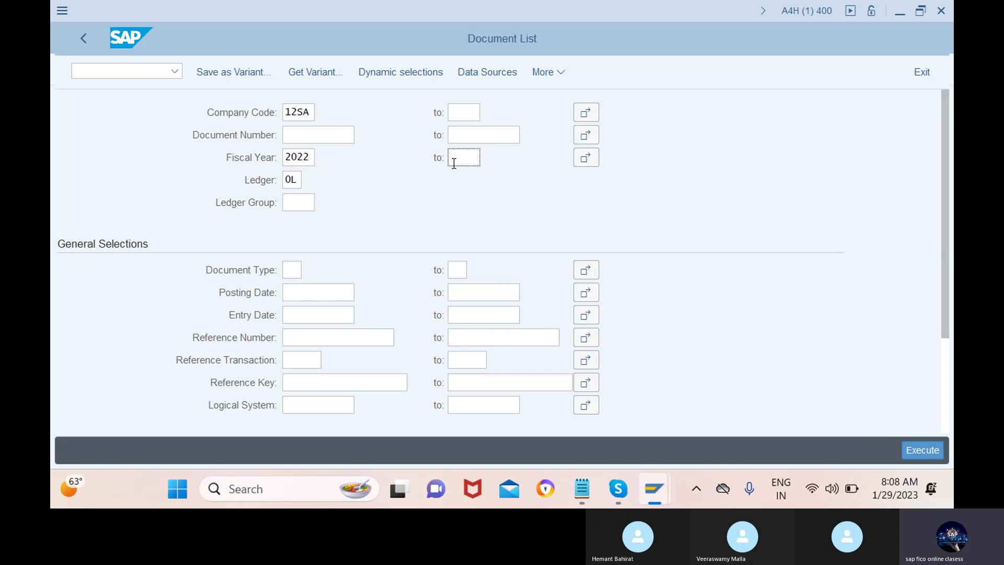
click(295, 178)
click(921, 452)
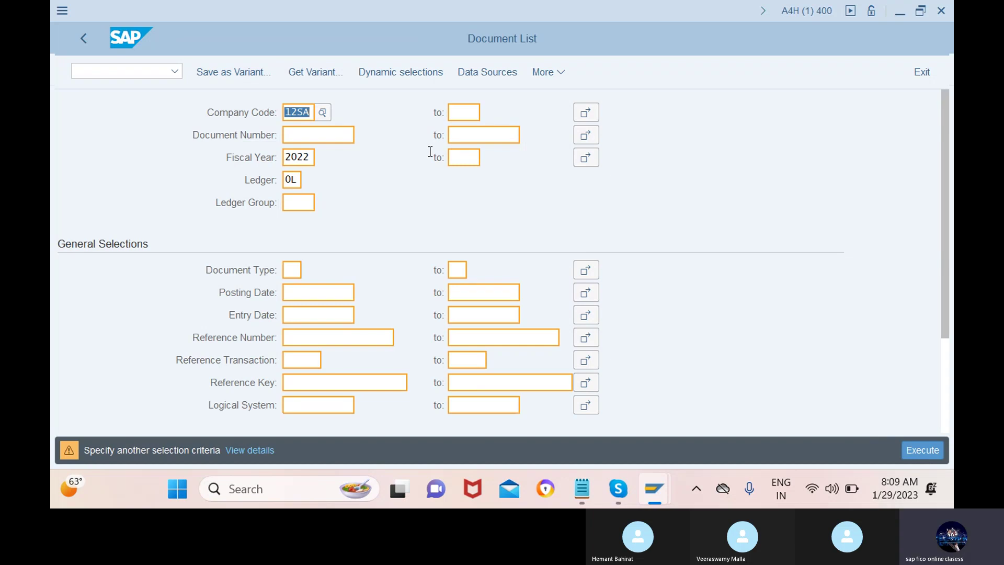
- Add 10000001 as the document number criterion and run the document list search
click(319, 135)
text(10)
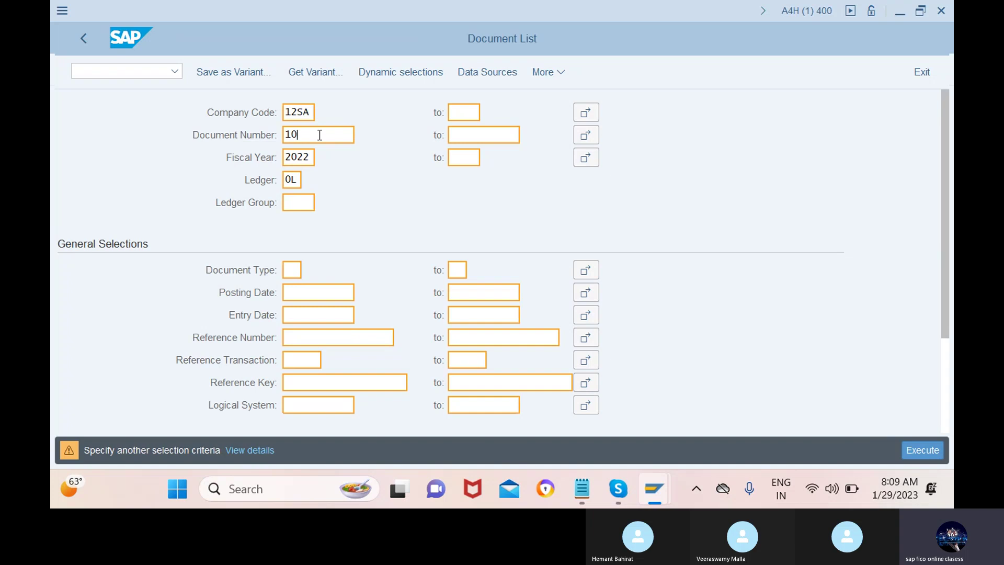
text(00000)
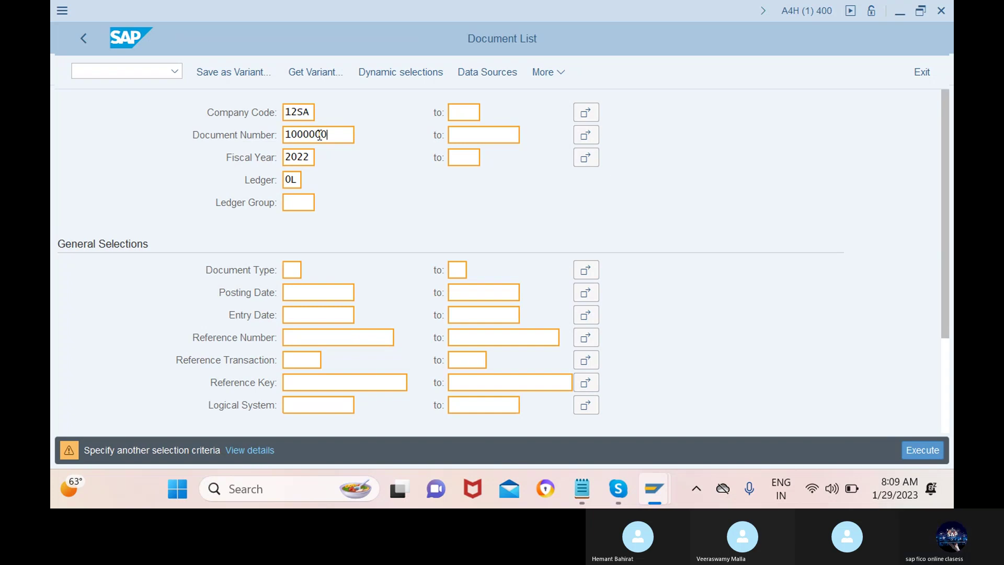
text(1)
key(F8)
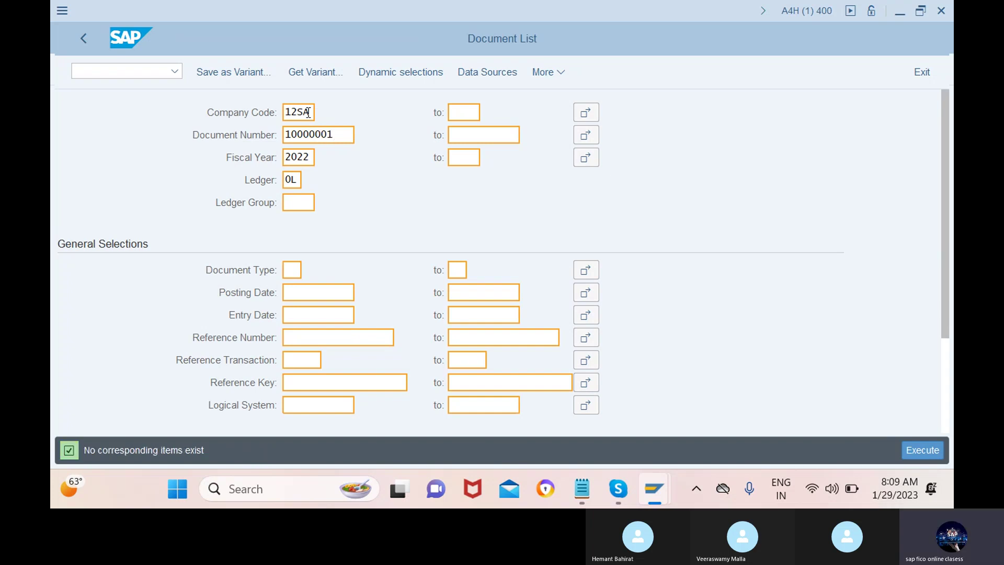
- Set the upper limit of the company code range to 12SA and run the document search
double_click(308, 113)
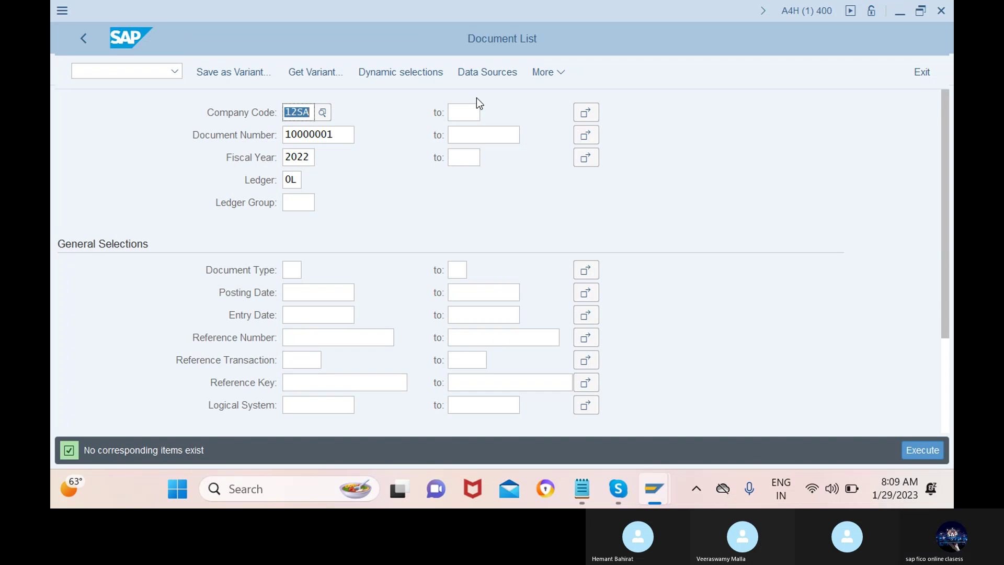
click(465, 113)
text(12sa)
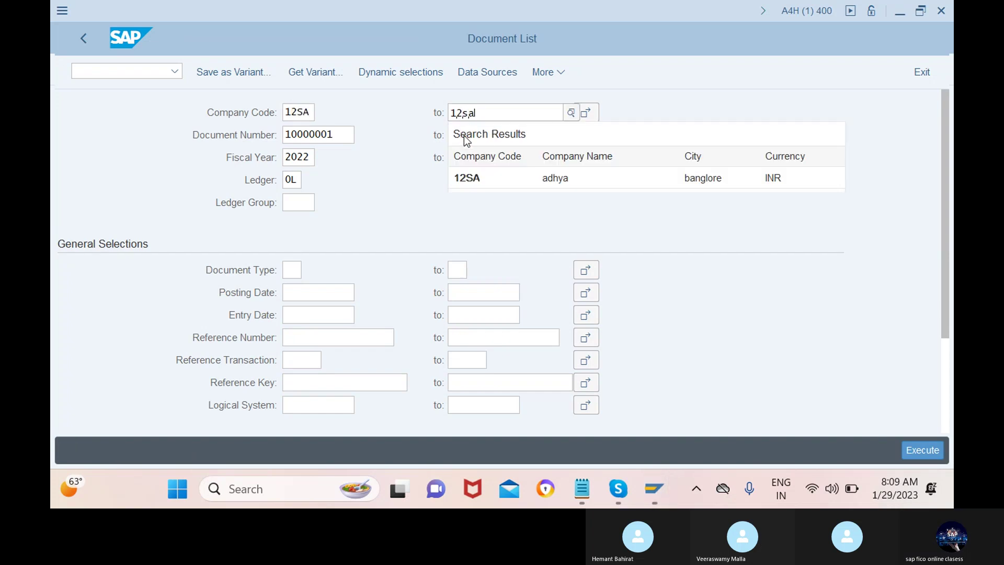
click(478, 183)
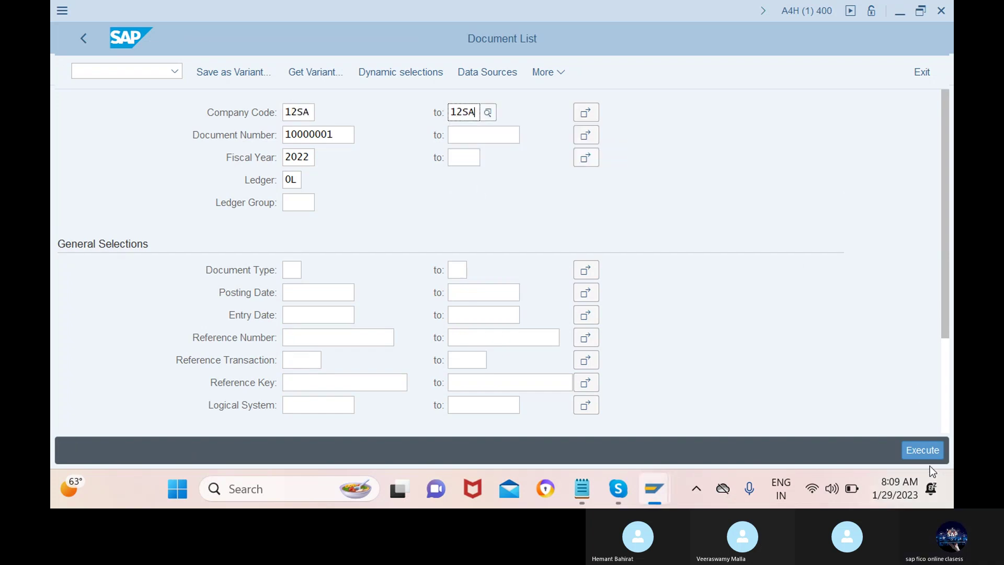
click(923, 450)
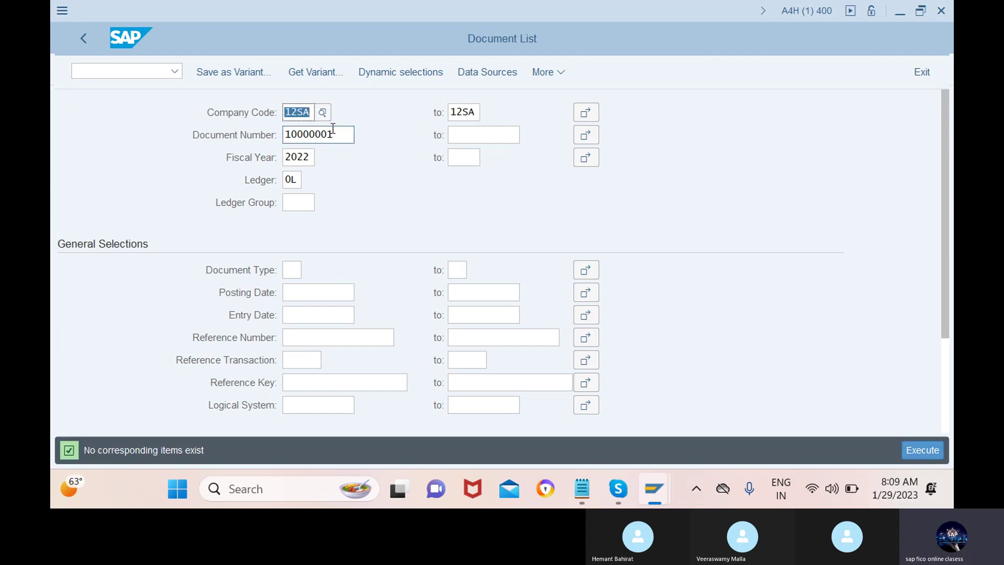
- Change the document number criterion to 1000001 and run the document list search
drag(333, 128, 321, 135)
key(BackSpace)
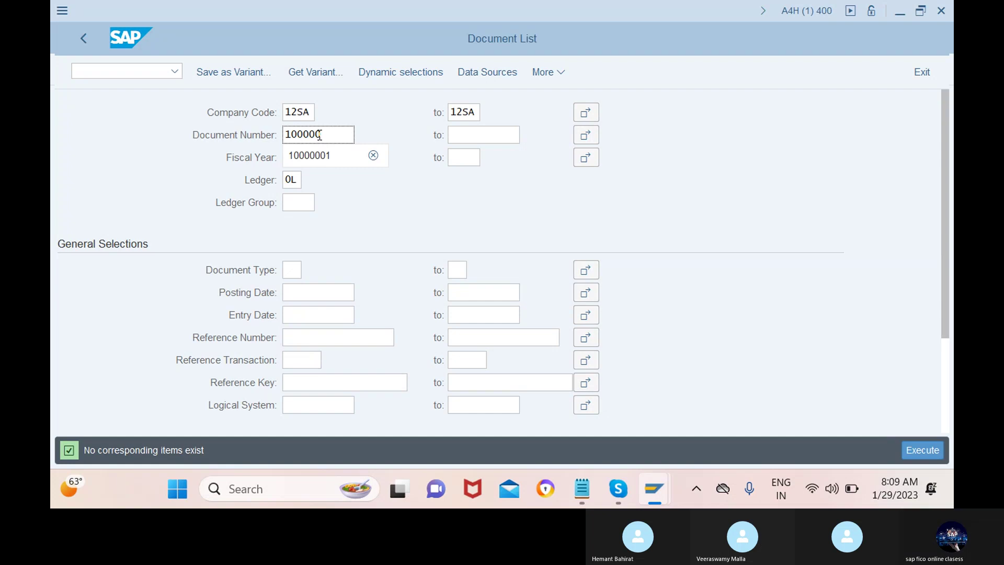
text(1)
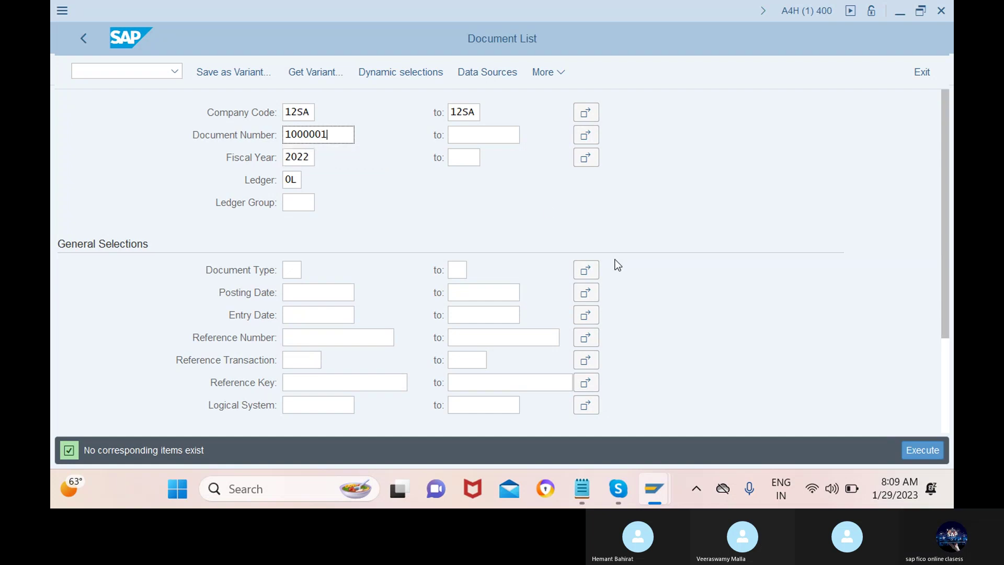
click(924, 450)
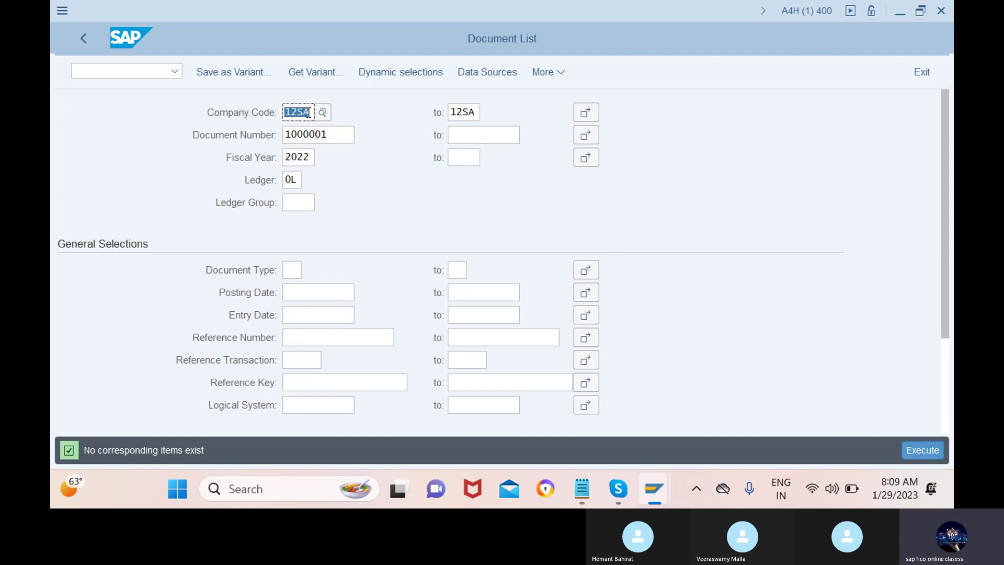
- Clear the document number criterion, look over the remaining selection fields, and return to the Display Document initial screen
double_click(337, 135)
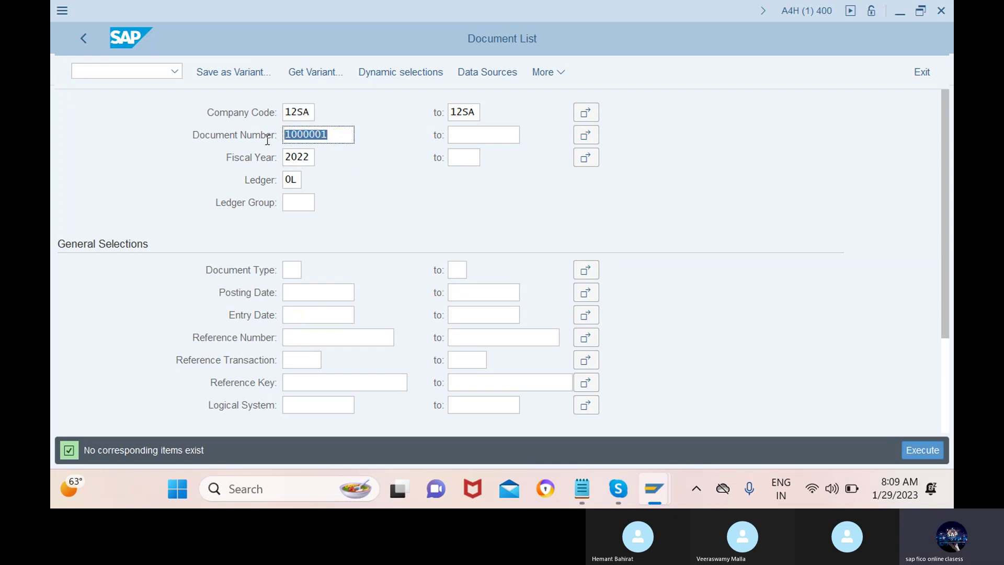
key(BackSpace)
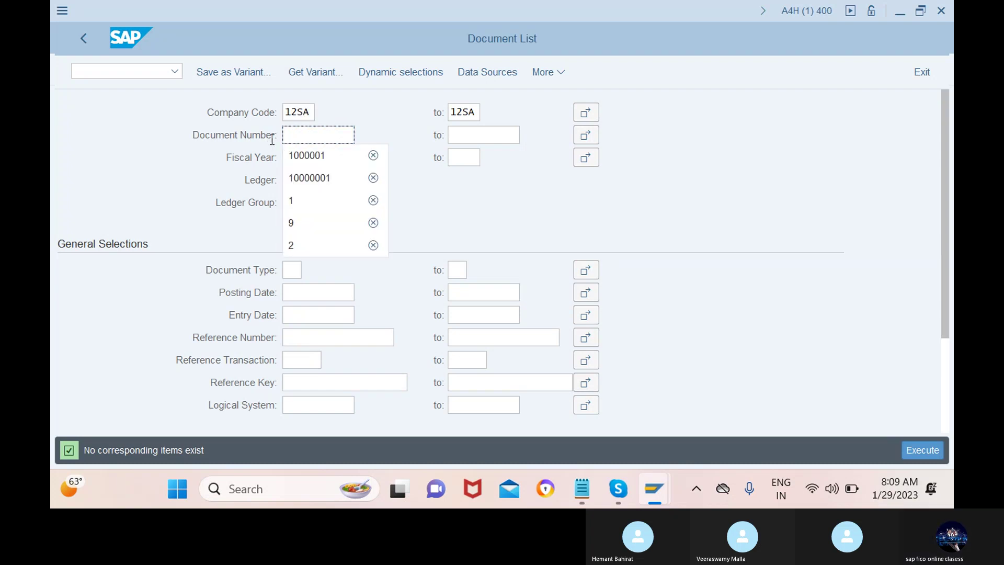
click(451, 178)
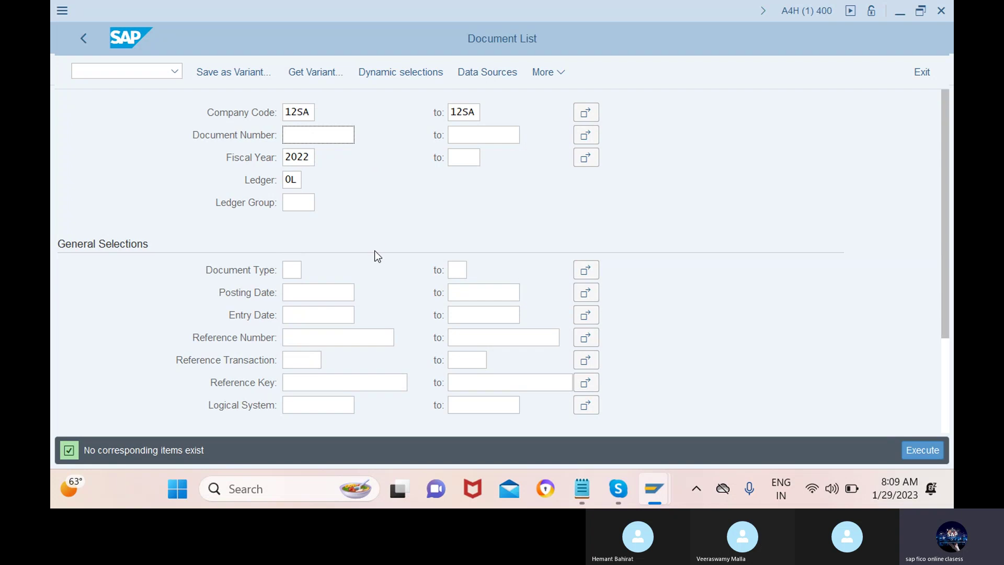
scroll(376, 255, down, 1)
scroll(374, 252, down, 2)
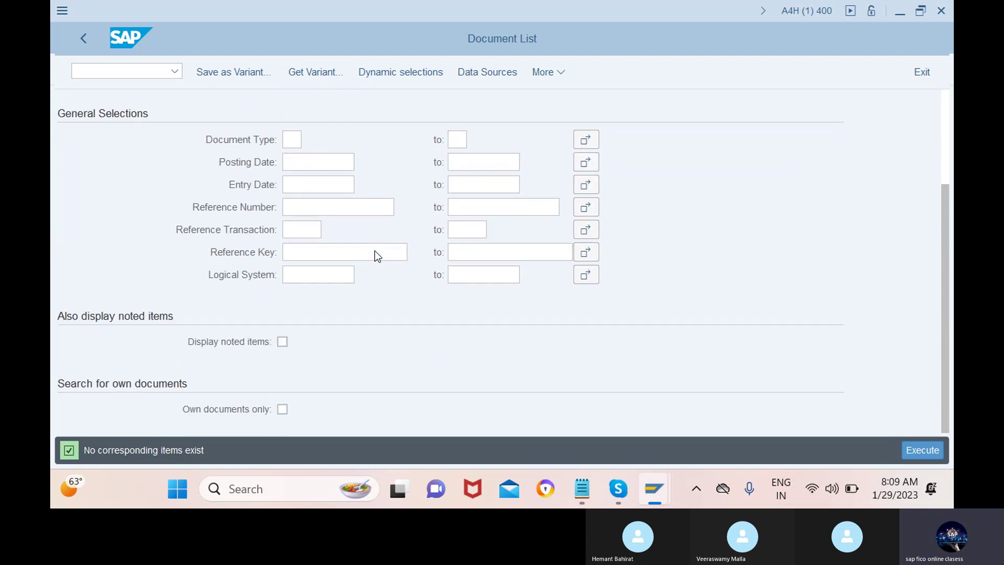
scroll(374, 250, up, 3)
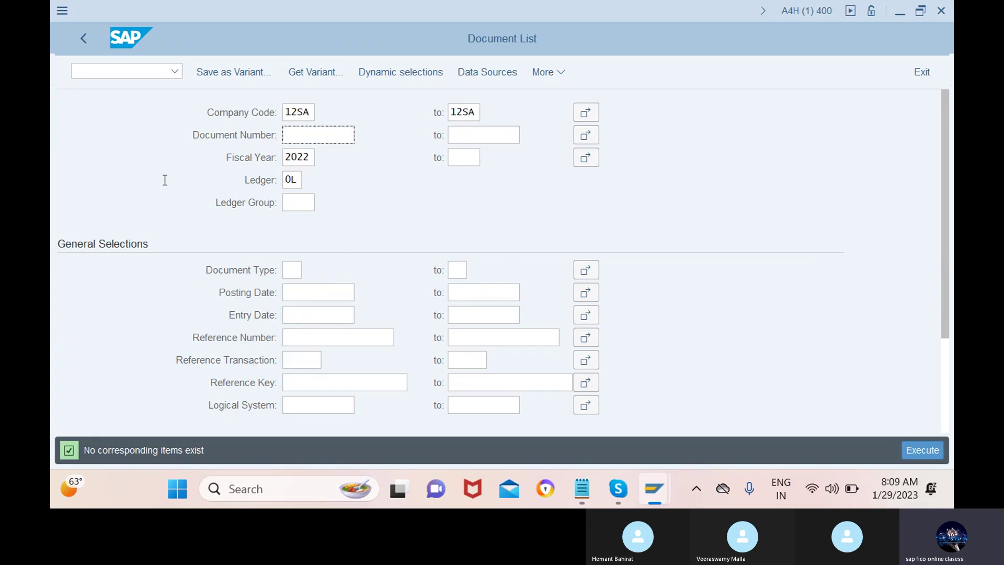
key(F3)
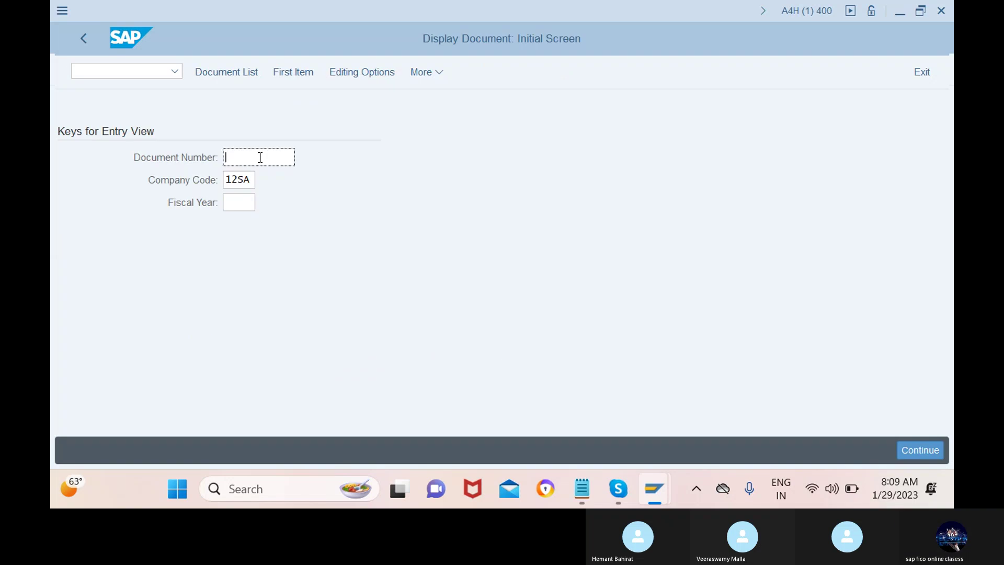
- Try to display a company code 12SA document for fiscal year 2022 with the document number left blank
click(239, 204)
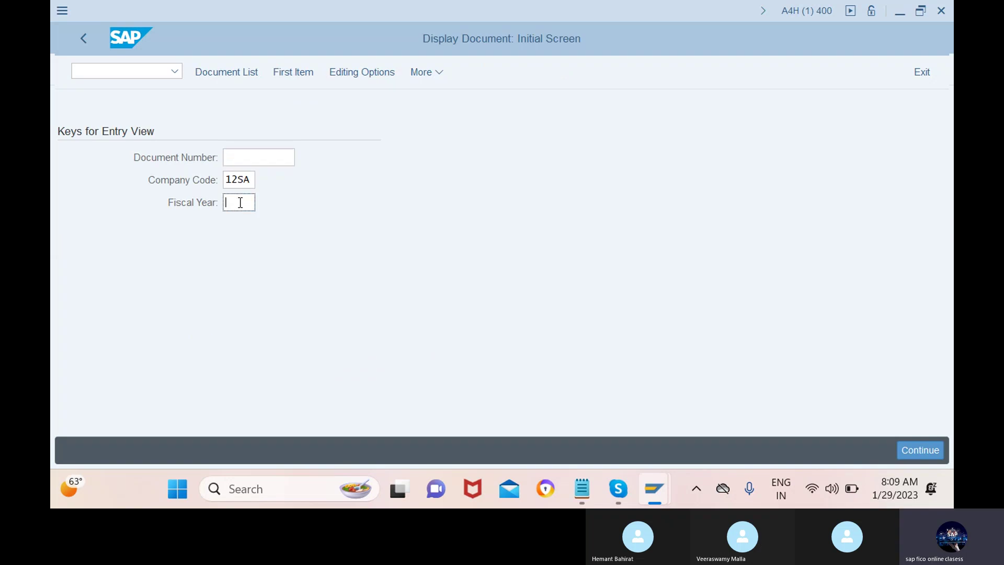
text(2022)
click(260, 157)
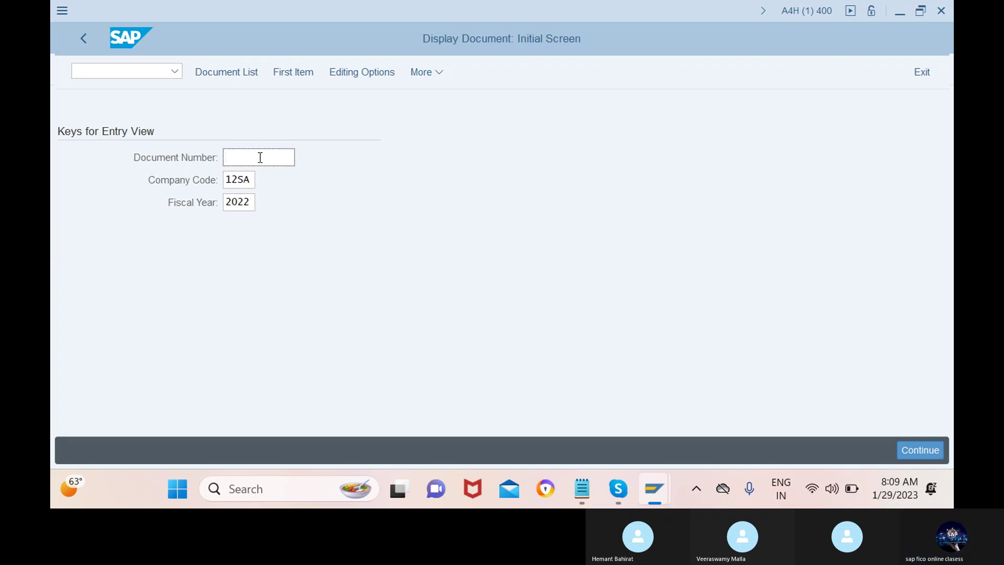
key(Return)
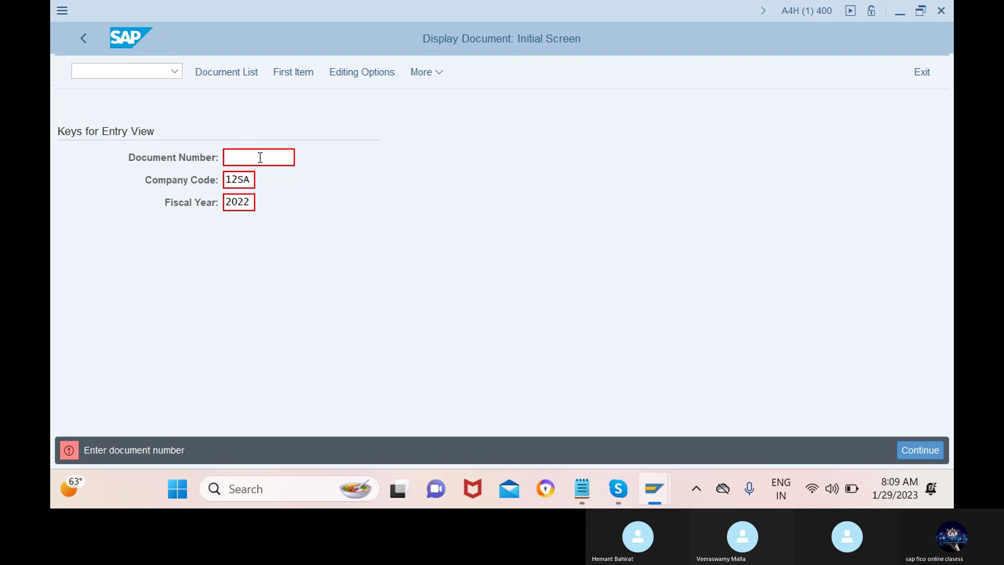
- In the document list selection, set ledger group 0L and fiscal year 2022, and run the search
click(227, 73)
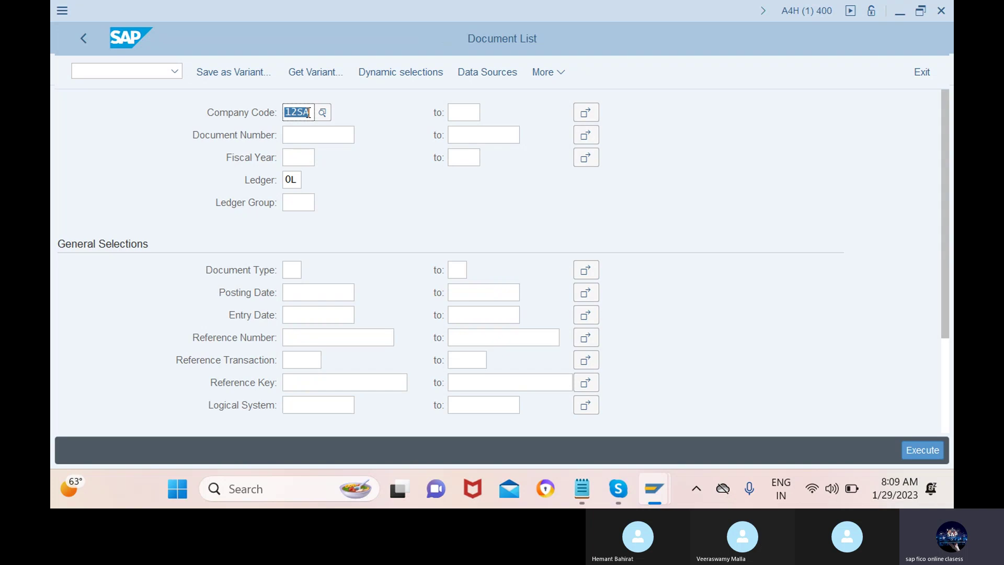
click(296, 202)
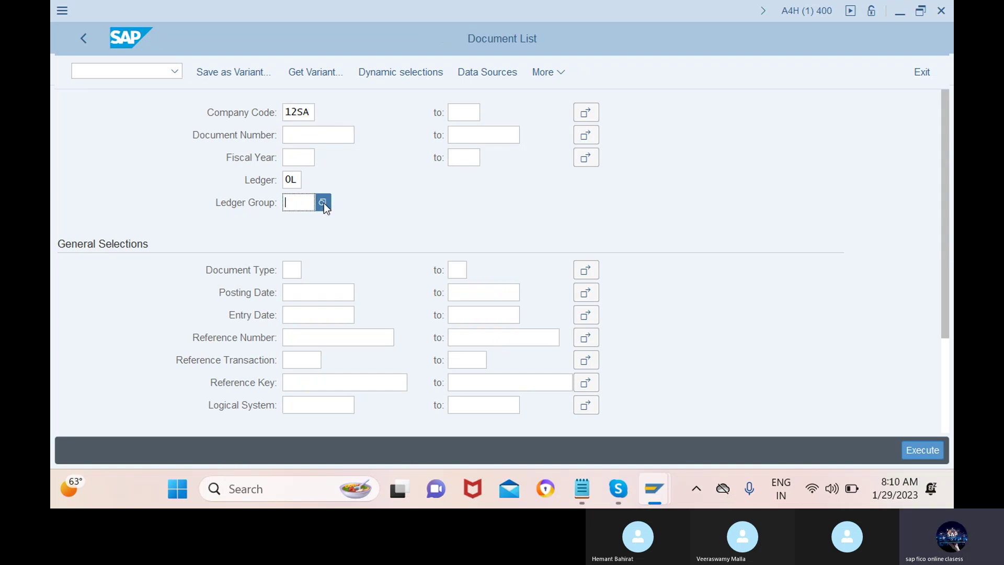
click(324, 202)
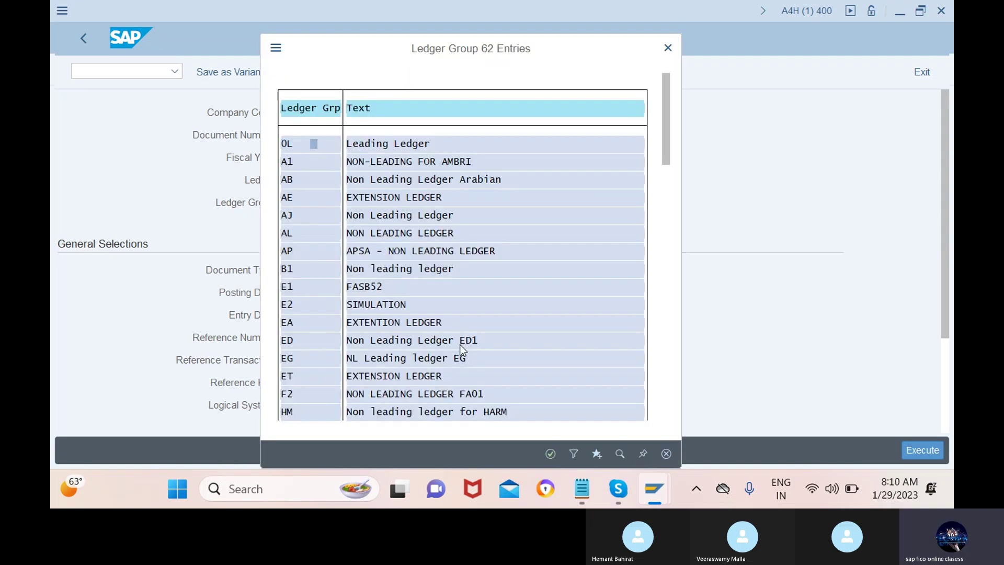
click(548, 453)
click(293, 156)
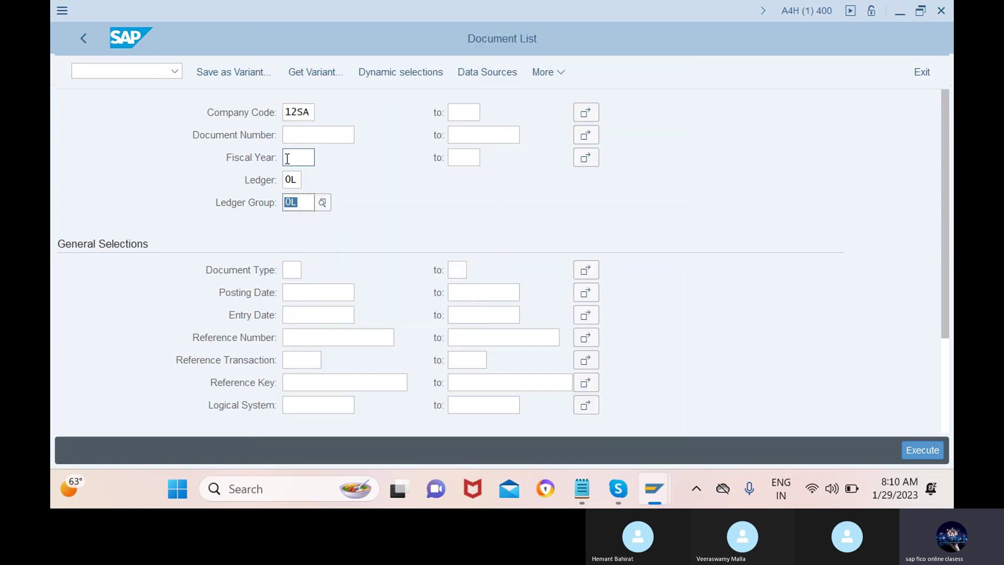
text(2022)
click(464, 158)
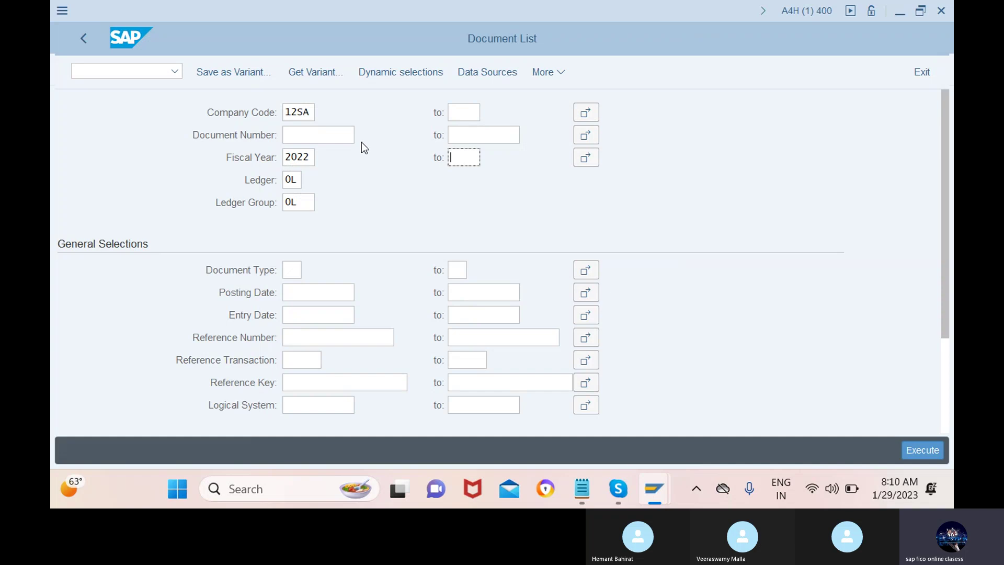
click(923, 456)
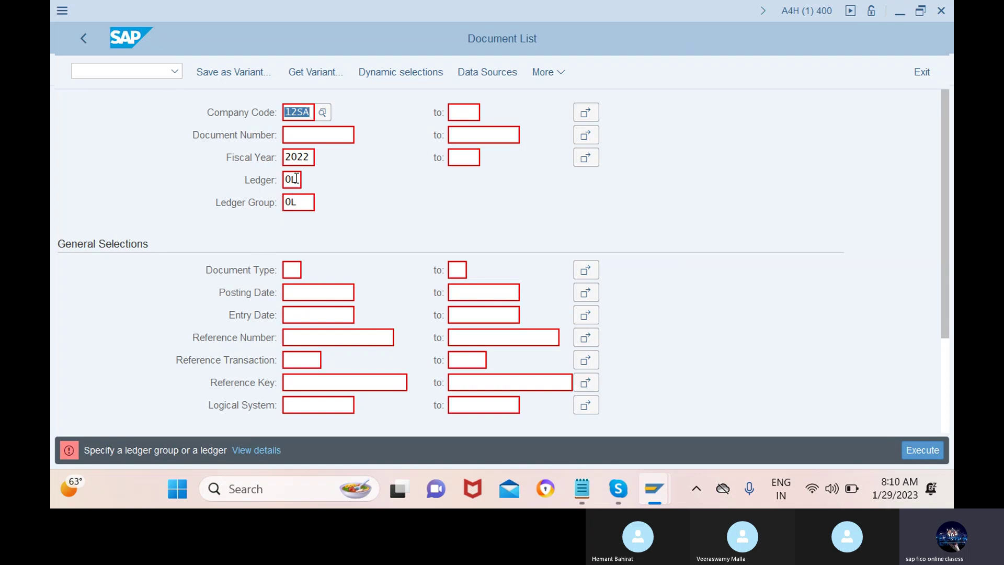
- Clear the ledger group criterion and run the document list search again
click(309, 203)
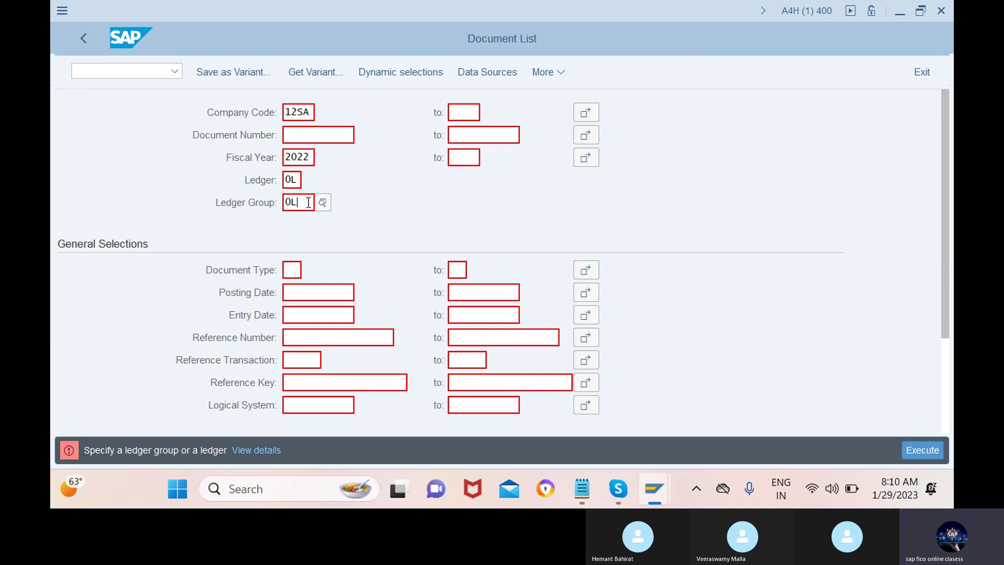
key(BackSpace)
key(BackSpace)
click(926, 452)
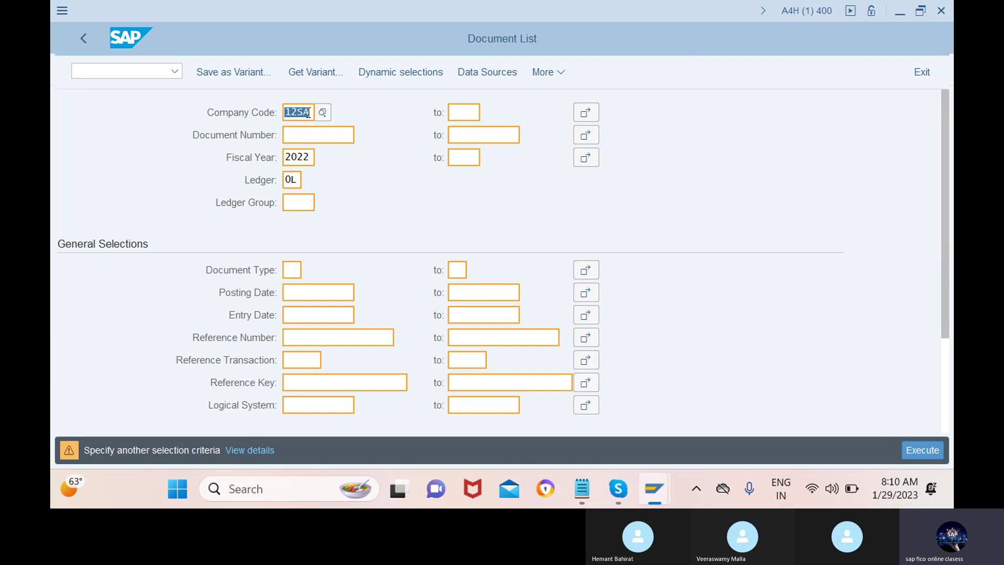
click(320, 135)
- Switch to the SAP session showing the tolerance group assignments and start transaction FS10N there
mouse_move(661, 484)
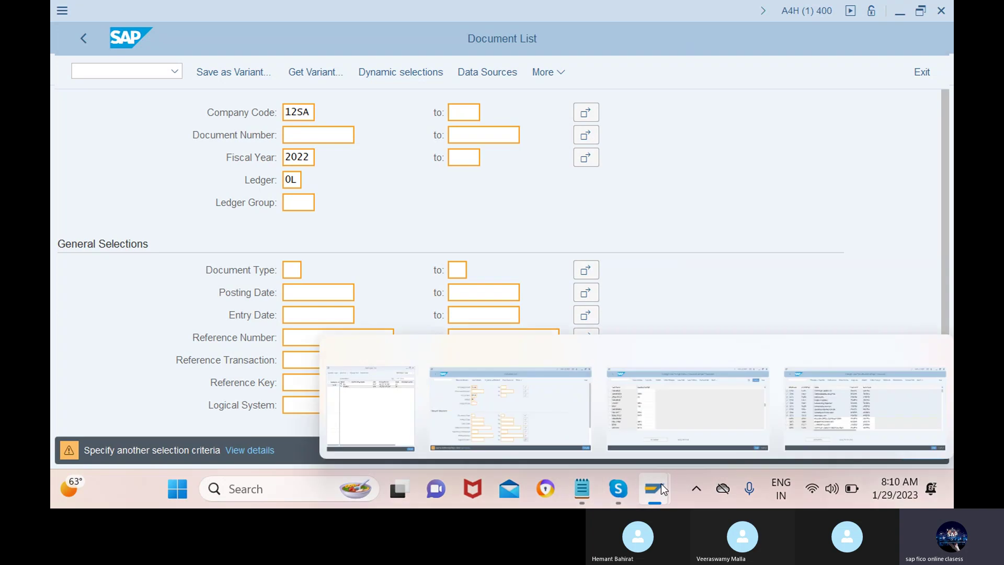
click(666, 405)
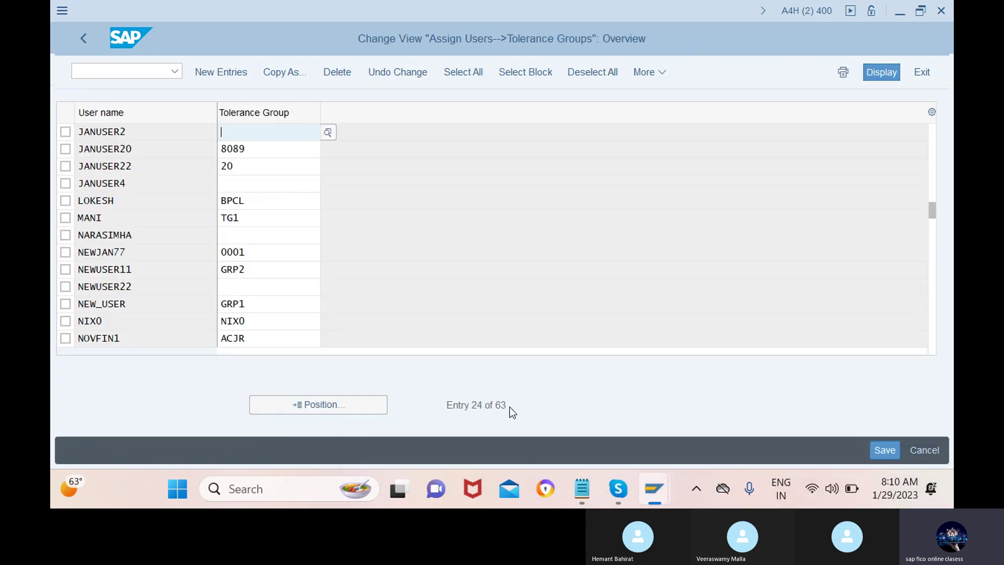
click(125, 70)
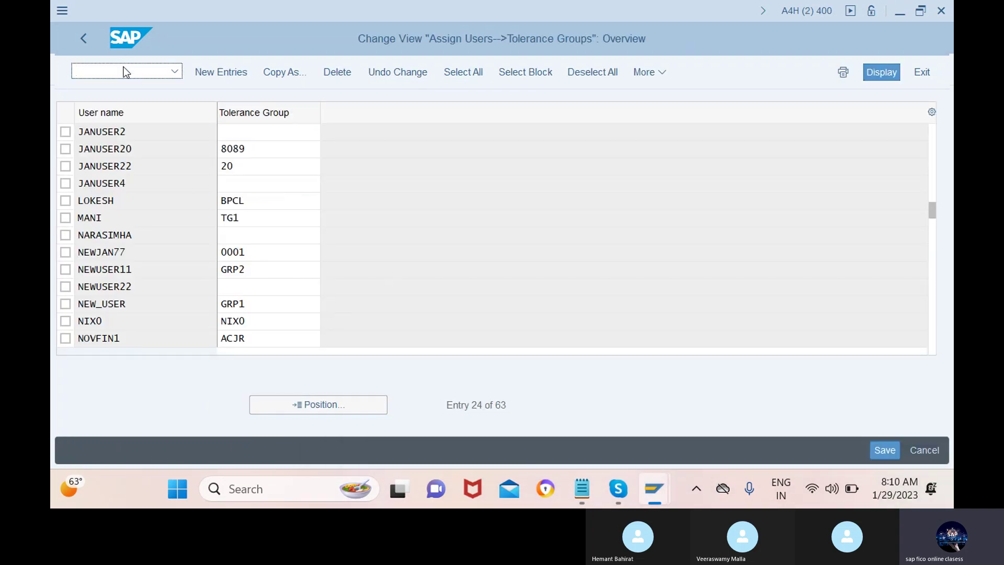
text(/nfs10n)
key(Return)
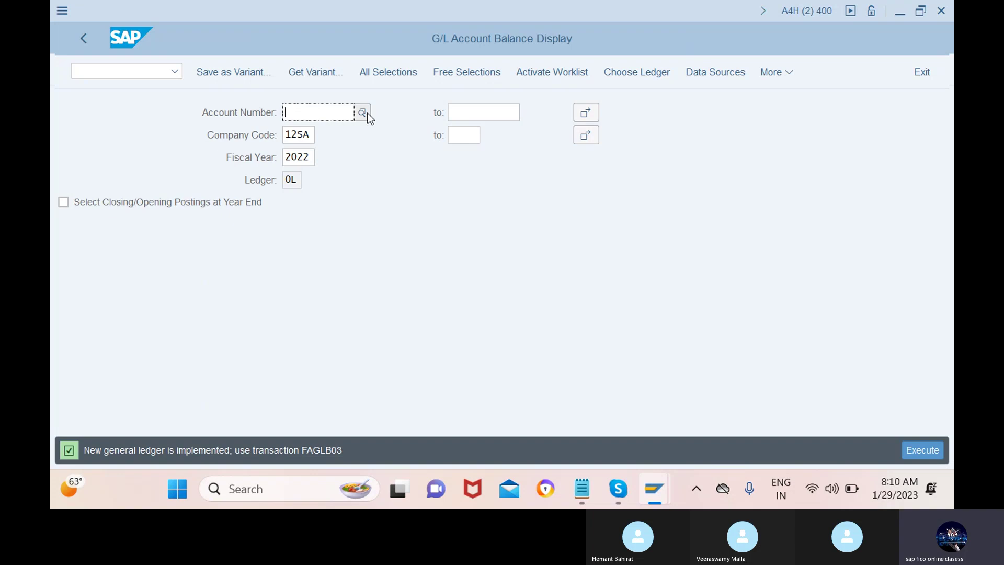
- Pick wages account 400101 and display its balances for company code 12SA and fiscal year 2022
key(F4)
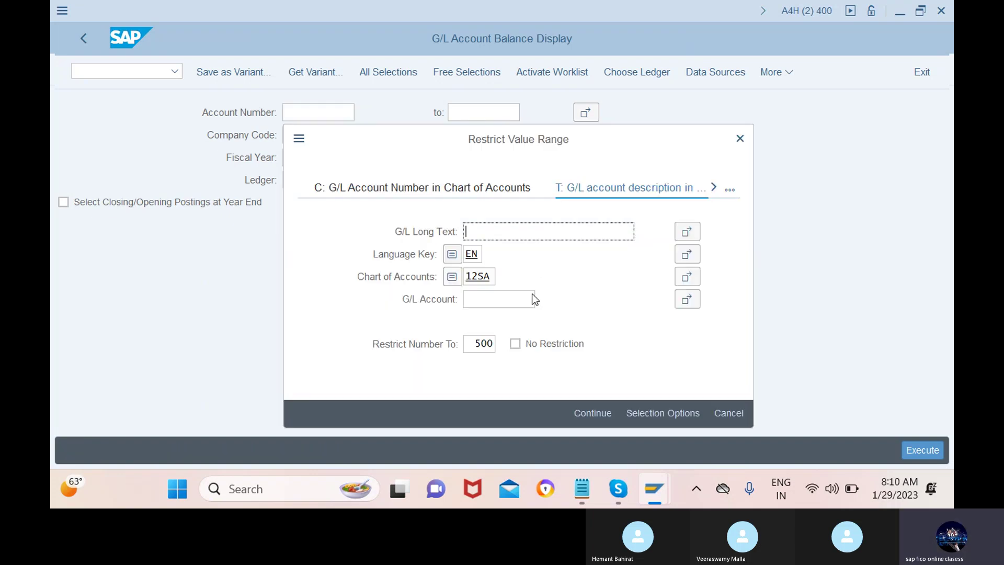
click(592, 413)
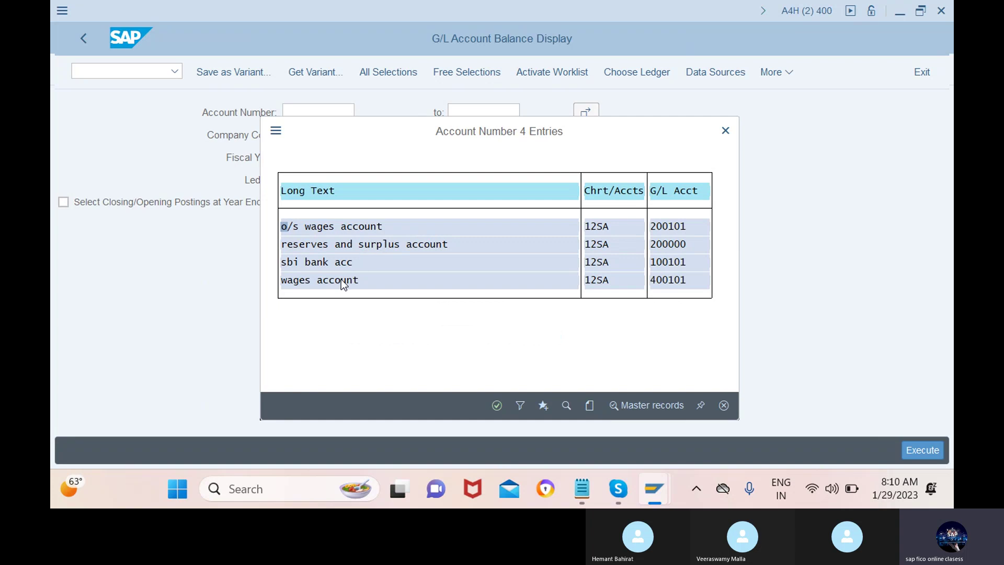
click(497, 406)
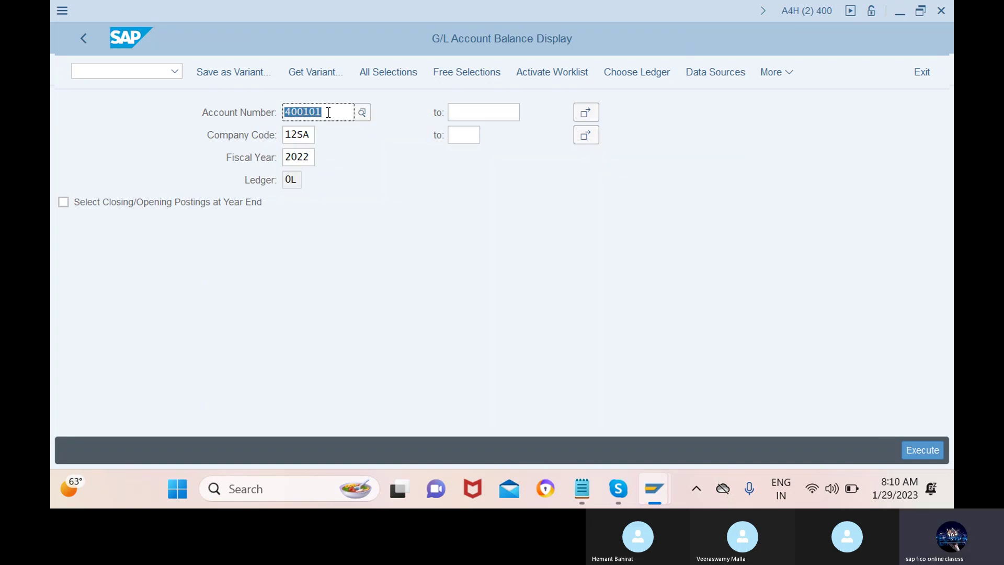
click(923, 450)
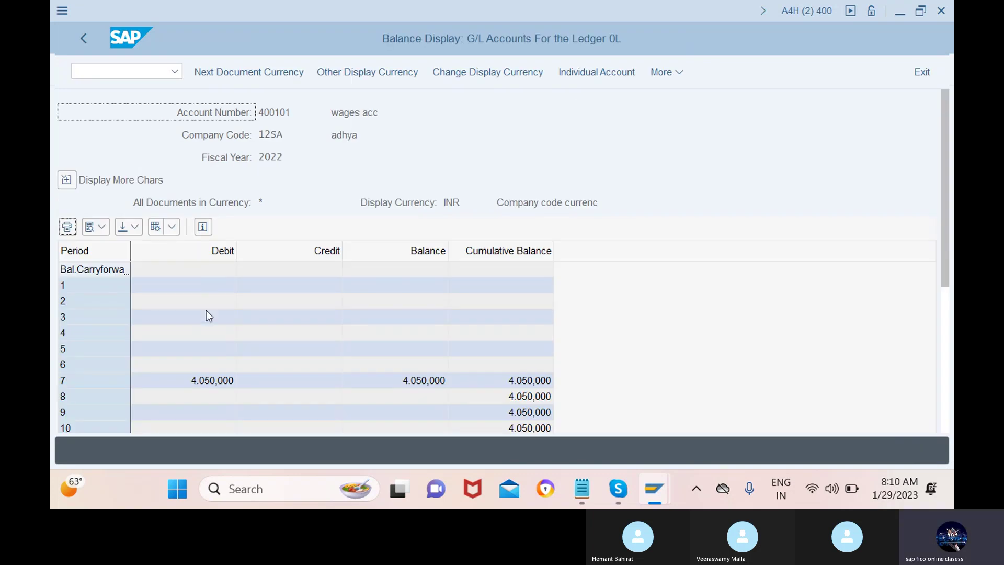
- Open the period 7 line items of the wages account and view the details of document 100000001
click(236, 385)
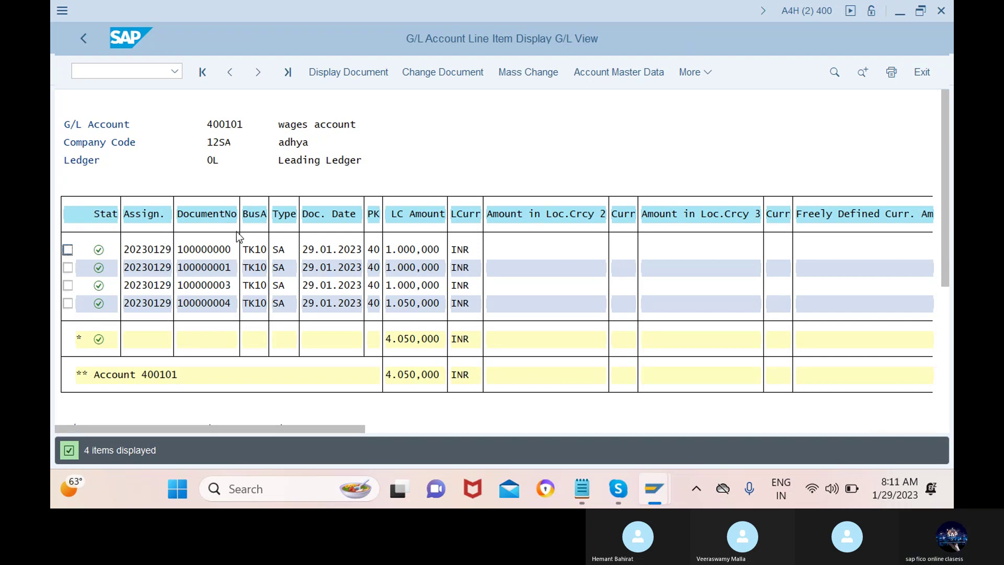
click(229, 249)
double_click(210, 267)
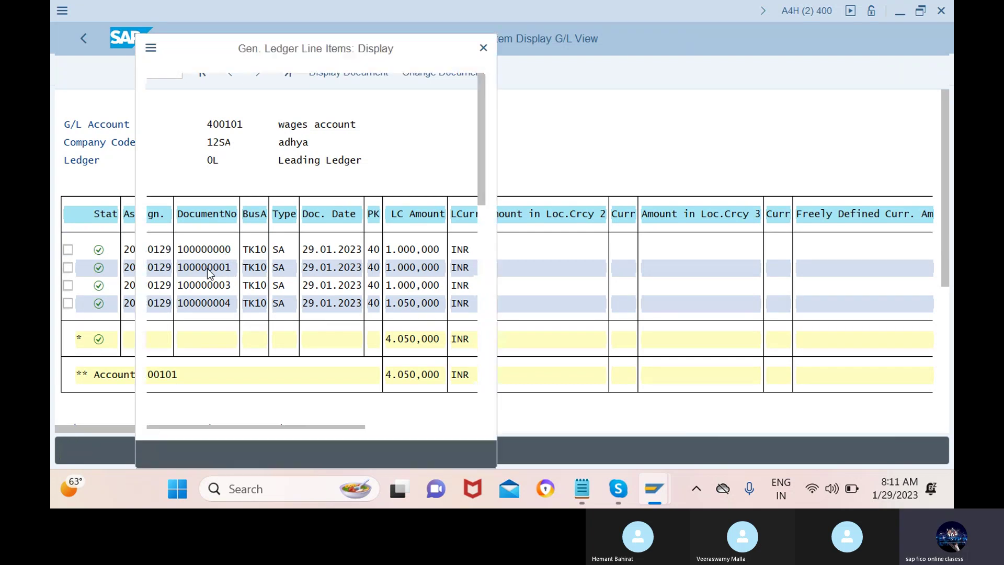
click(331, 216)
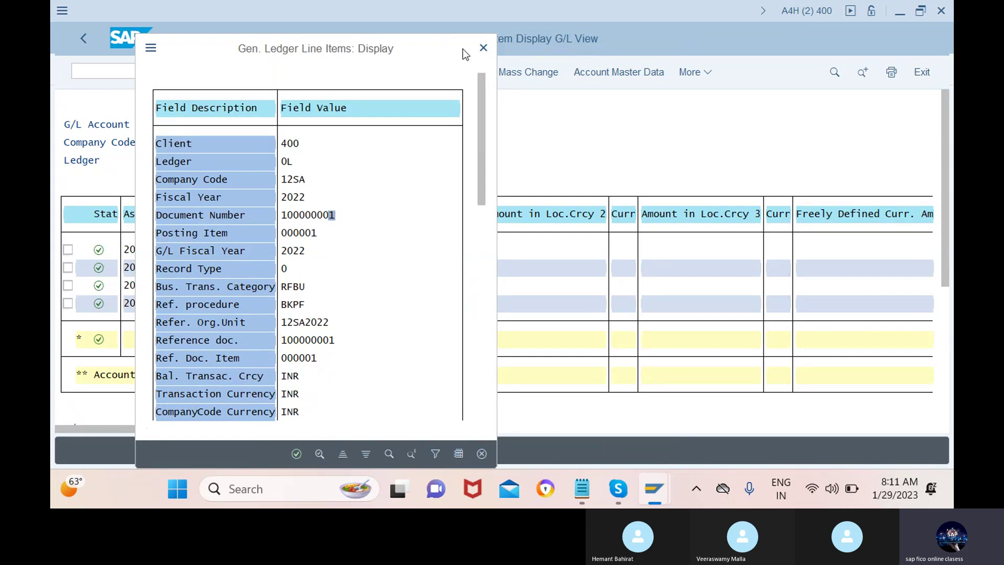
click(481, 46)
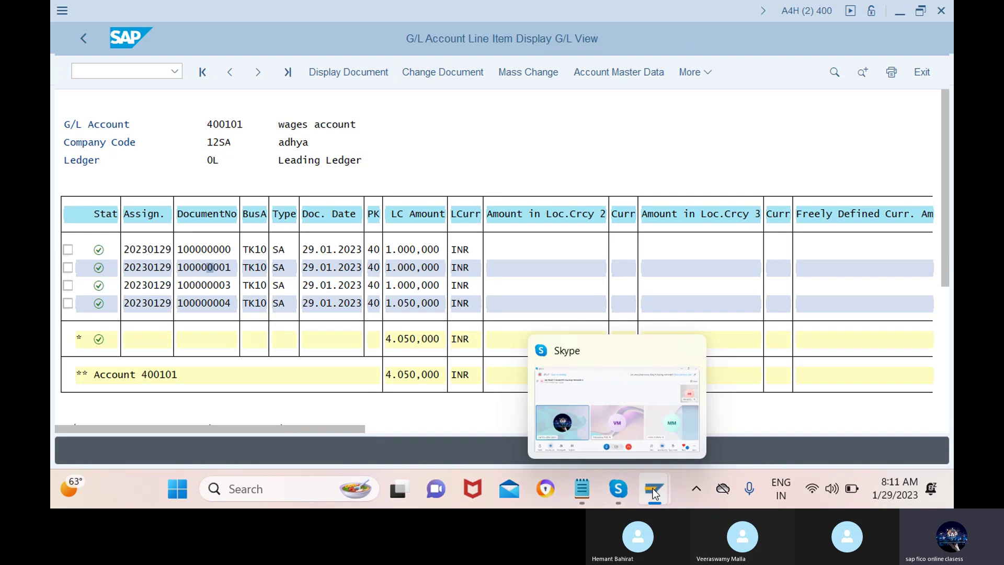
- Back in the Document List session, display document number 100000001 and return to the selection screen
mouse_move(654, 488)
click(513, 427)
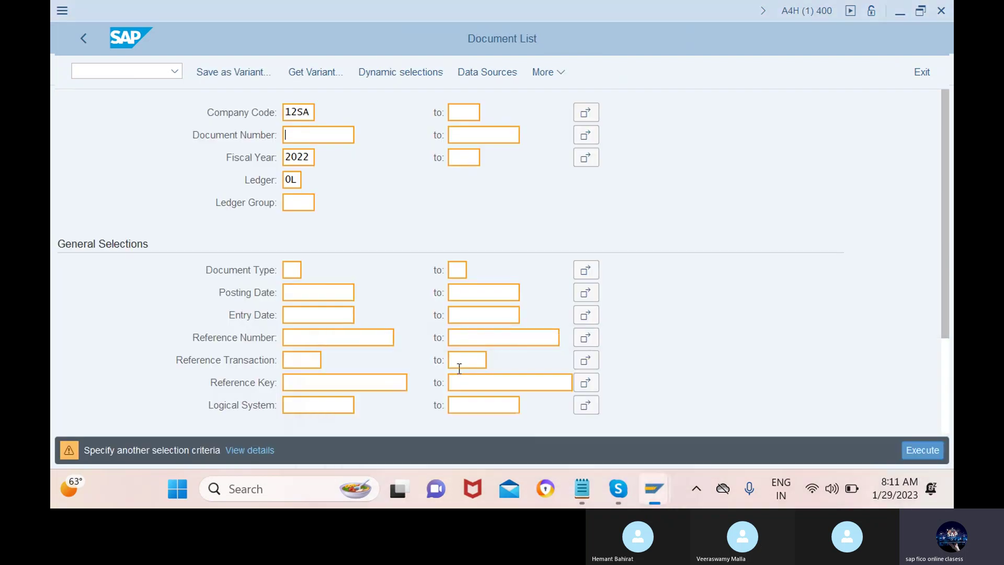
text(10)
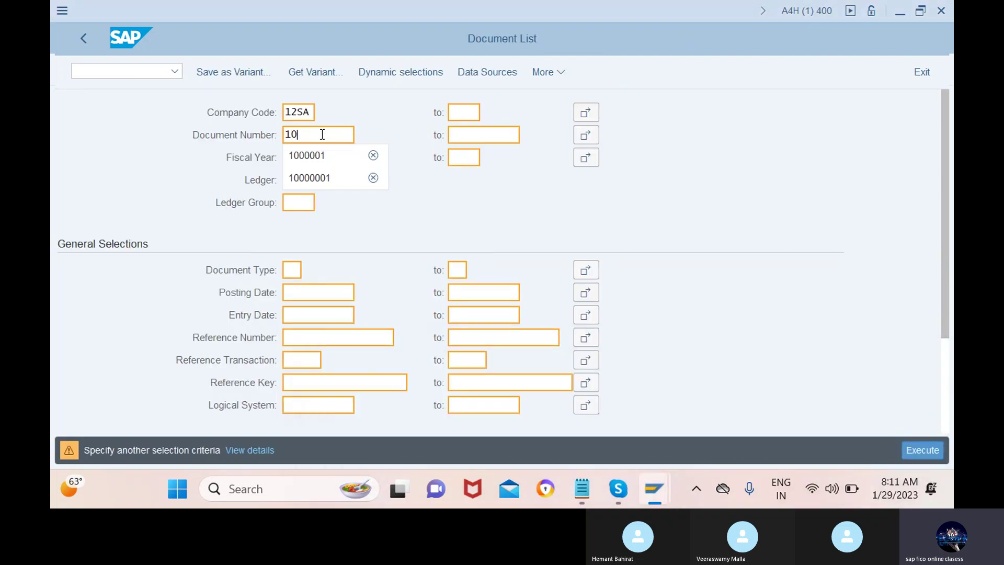
text(000000)
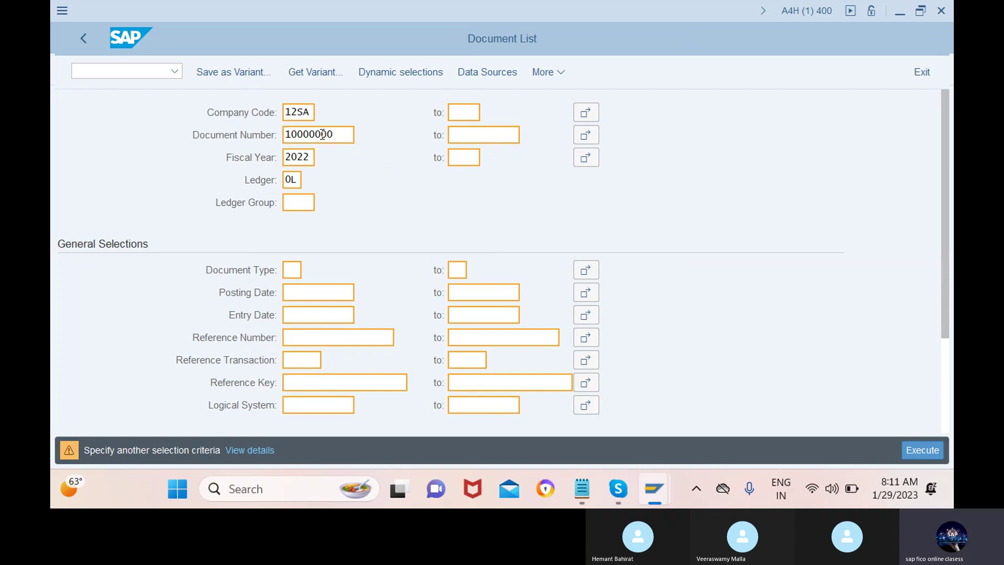
text(1)
key(F8)
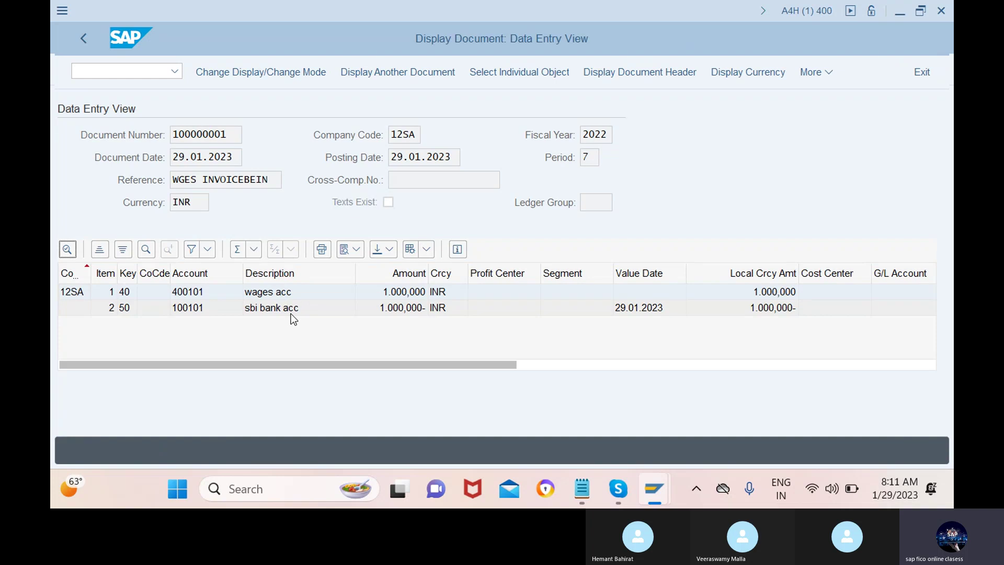
click(84, 38)
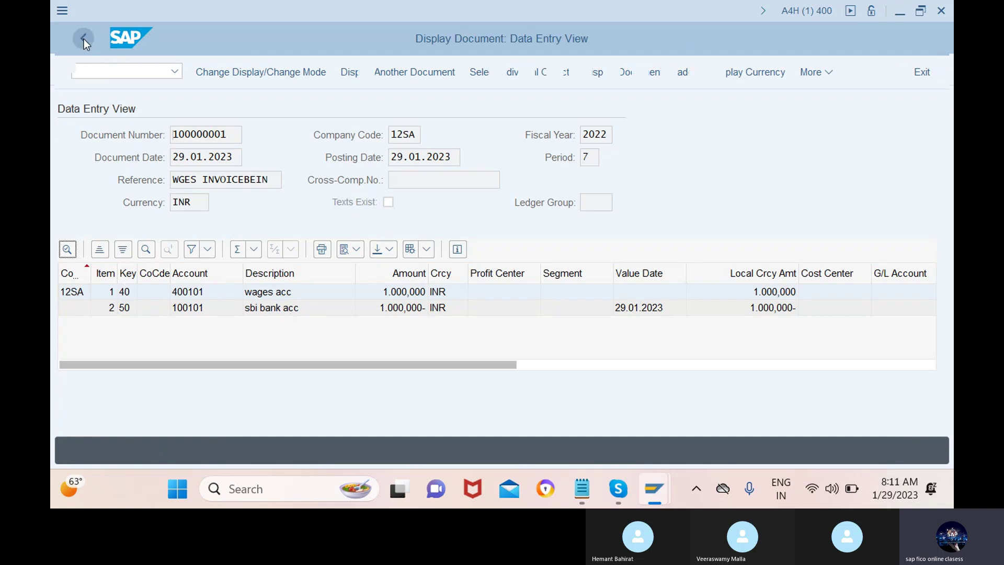
click(85, 39)
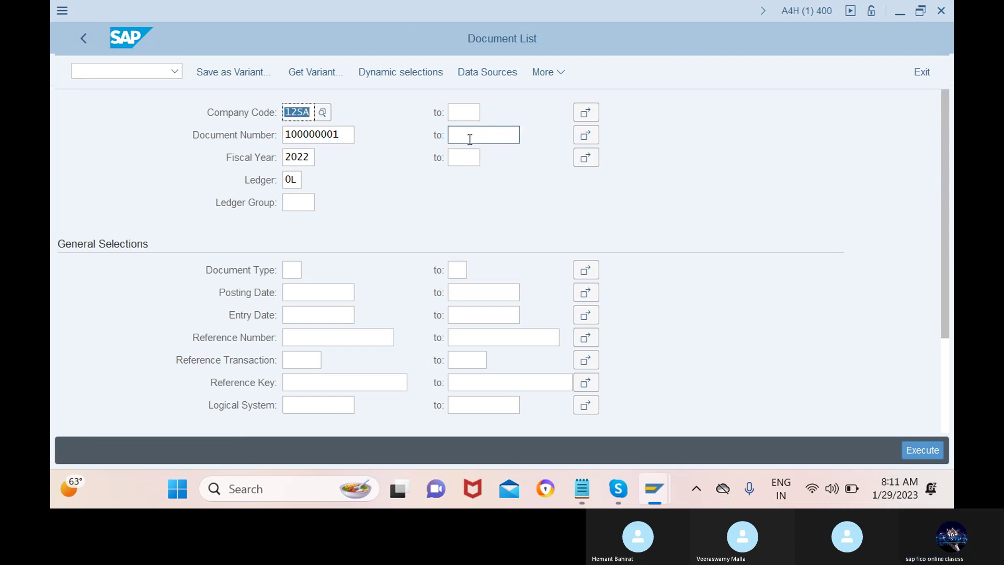
- Set the upper limits of the document selection to company code 12SA and document number 100000004
click(474, 113)
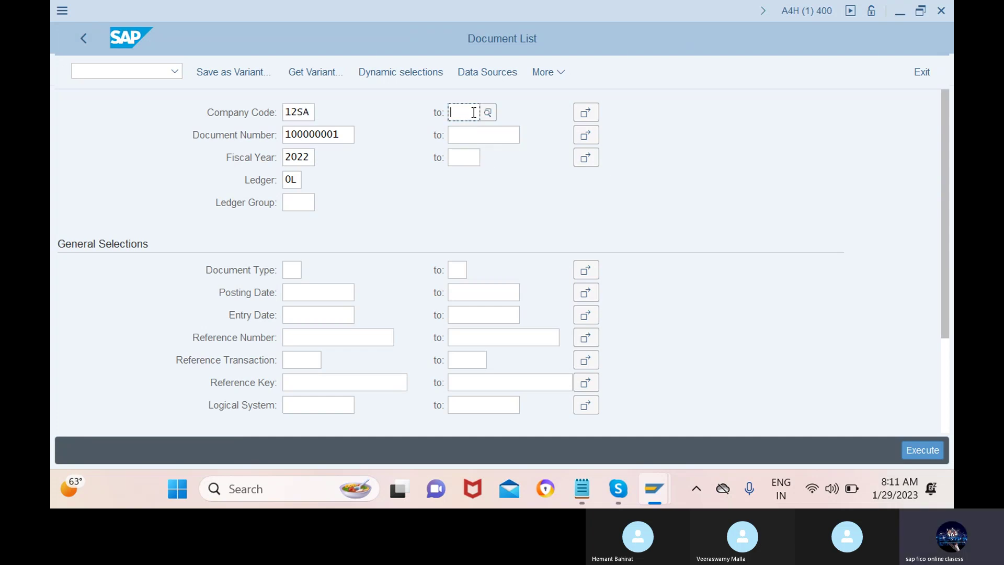
text(12sa)
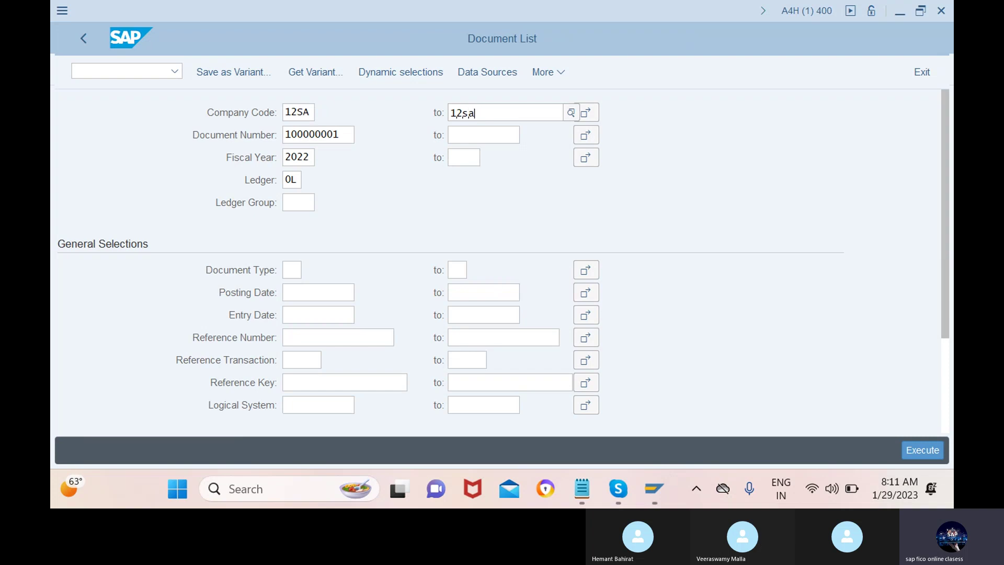
click(482, 194)
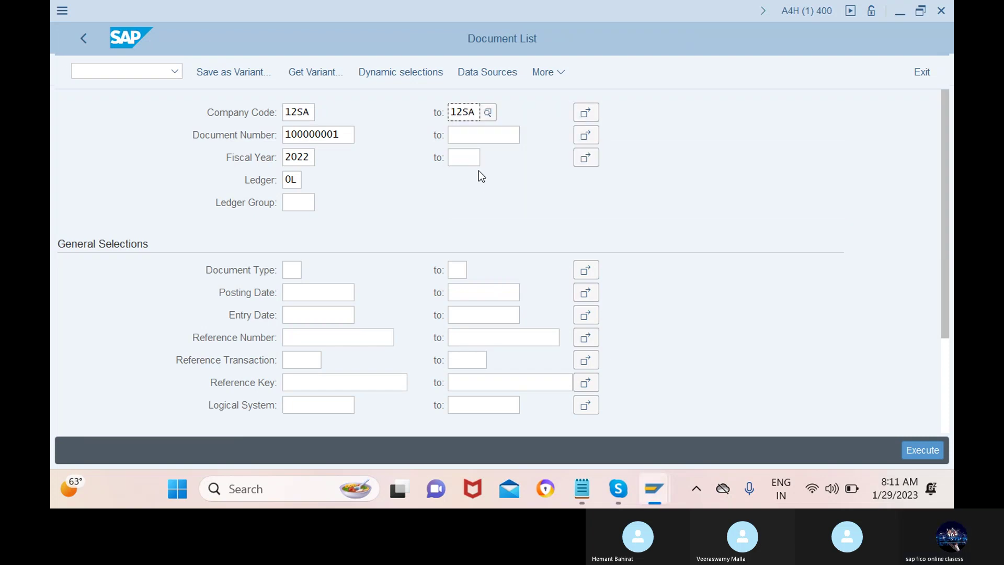
drag(343, 135, 276, 133)
key(ctrl+c)
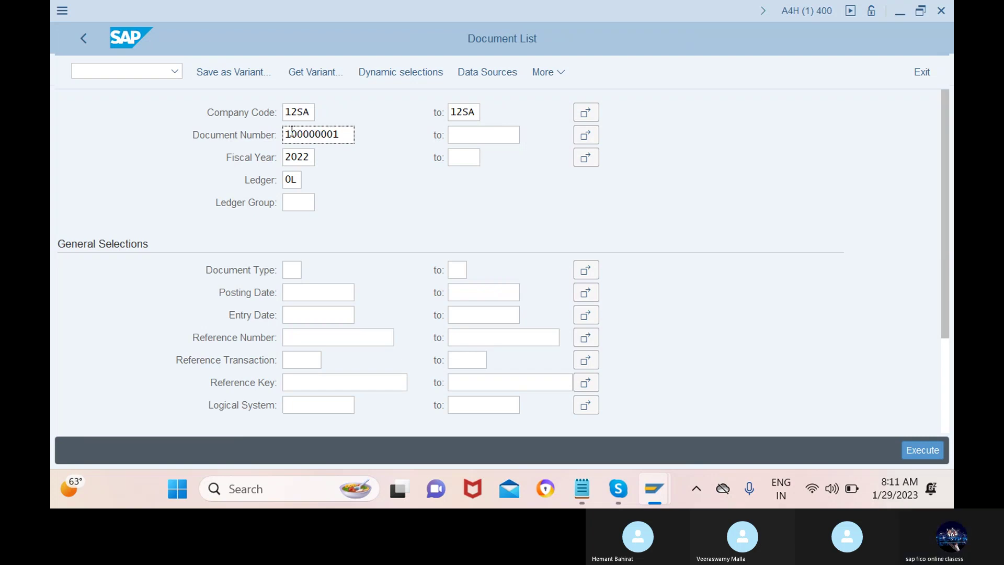
click(485, 135)
key(ctrl+v)
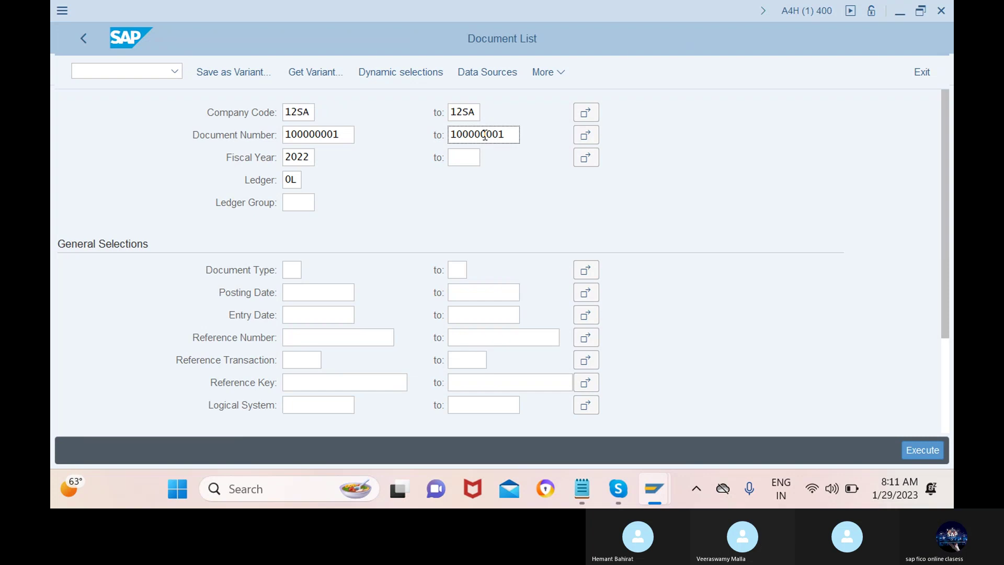
key(BackSpace)
text(4)
- Set the upper fiscal year limit to 2022 and execute the document list selection
click(465, 157)
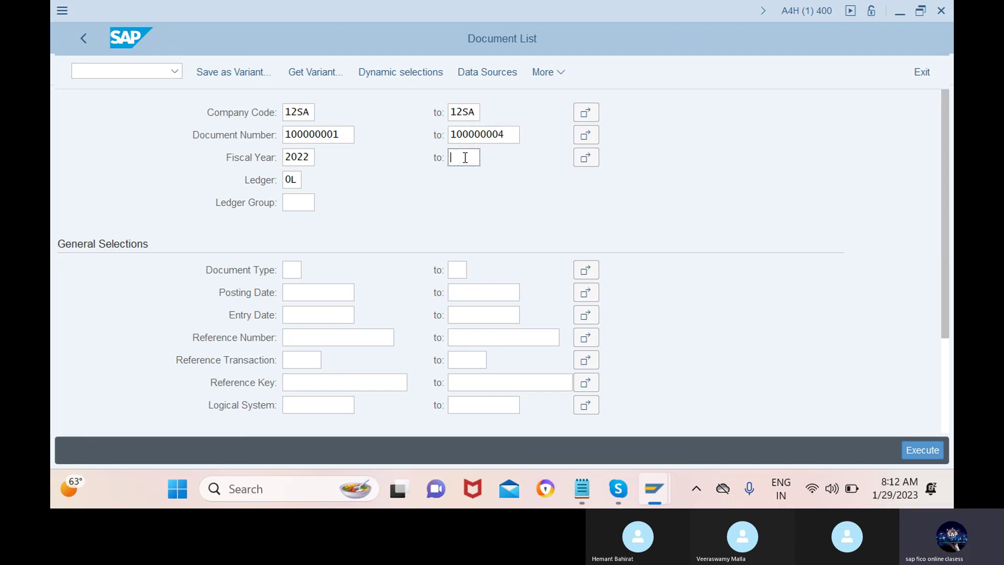
text(2022)
key(Tab)
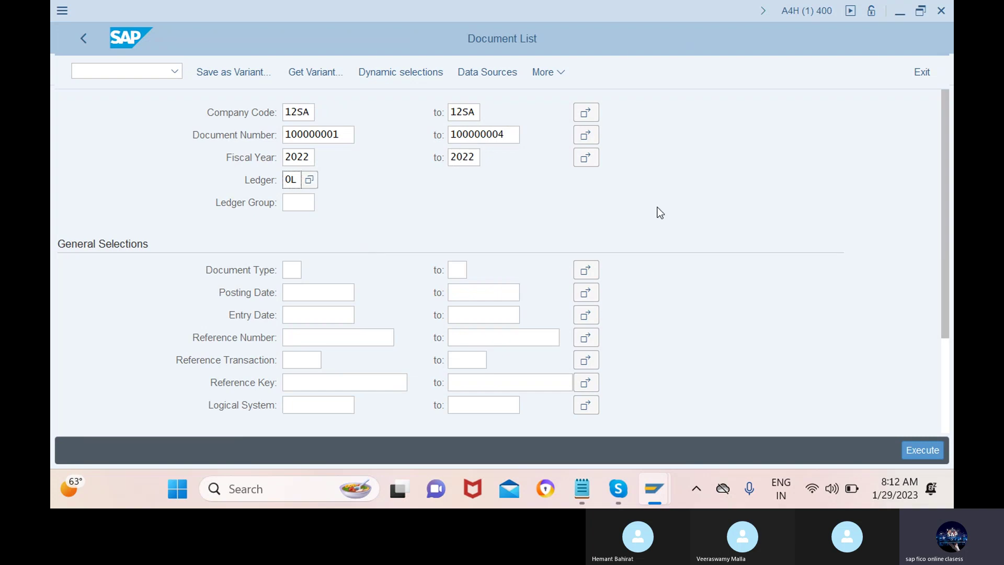
click(926, 453)
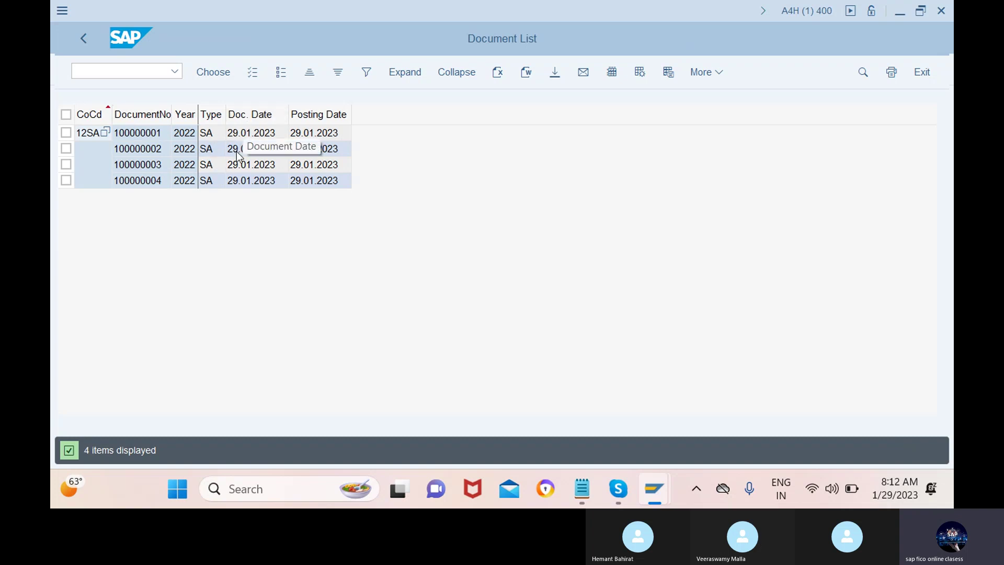
click(151, 75)
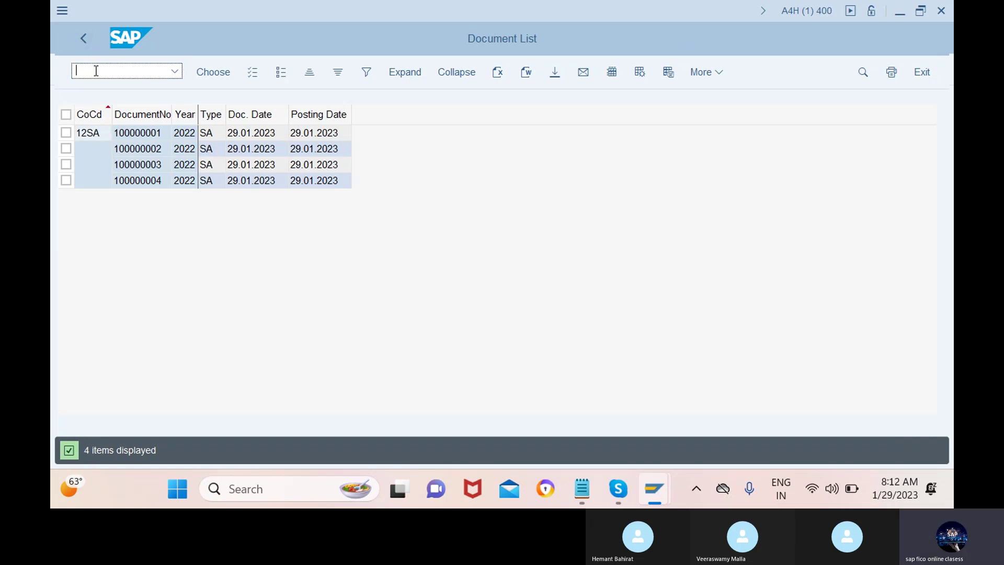
text(/nf)
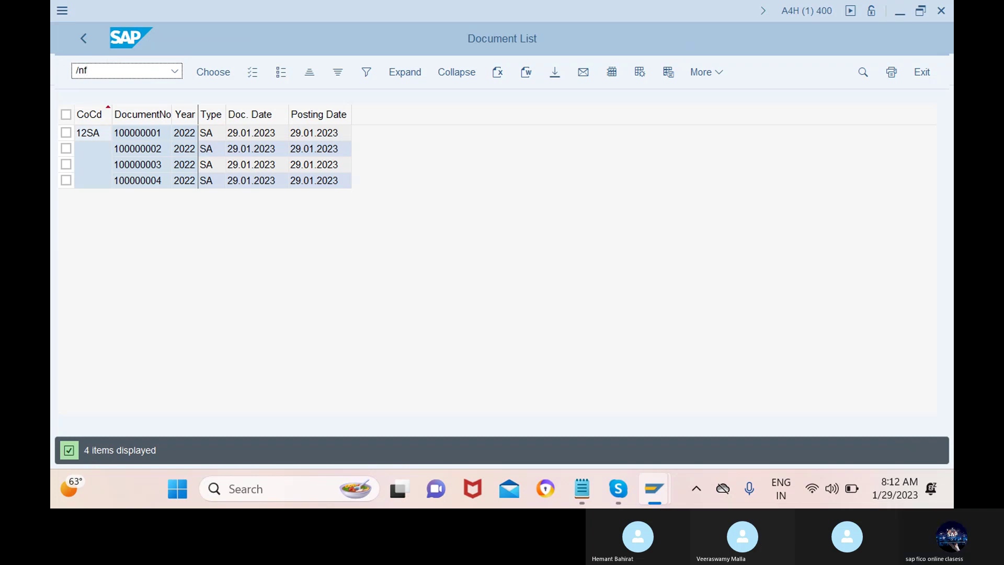
text(.65)
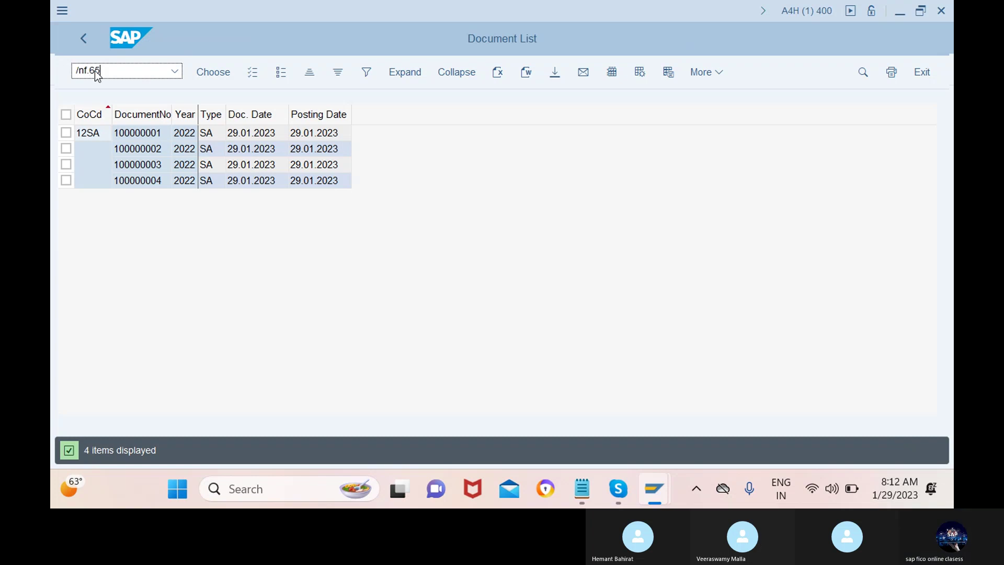
key(Return)
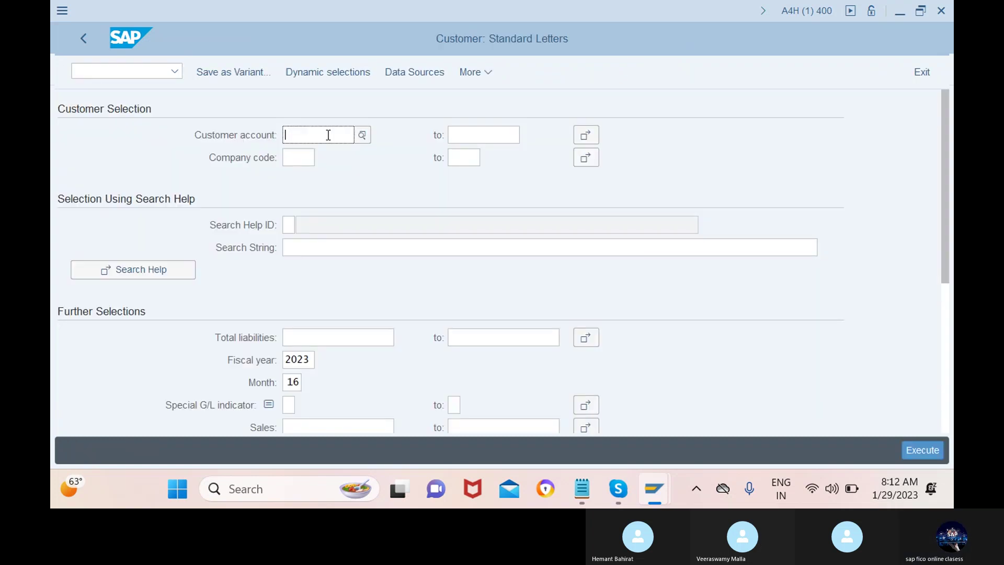
- Start transaction F-65 for parking a document and set its document date to 29.01.2023
click(120, 70)
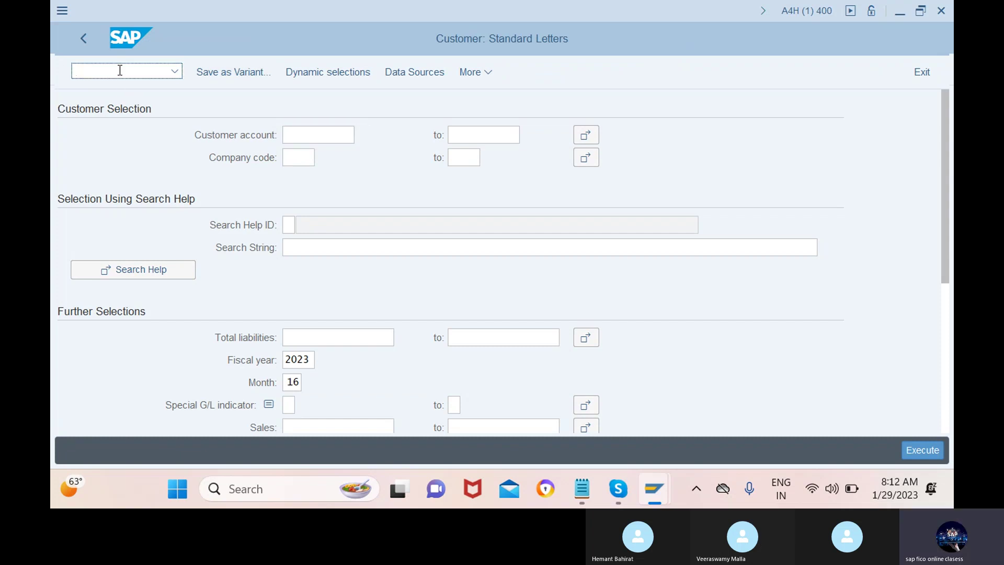
text(/nf-)
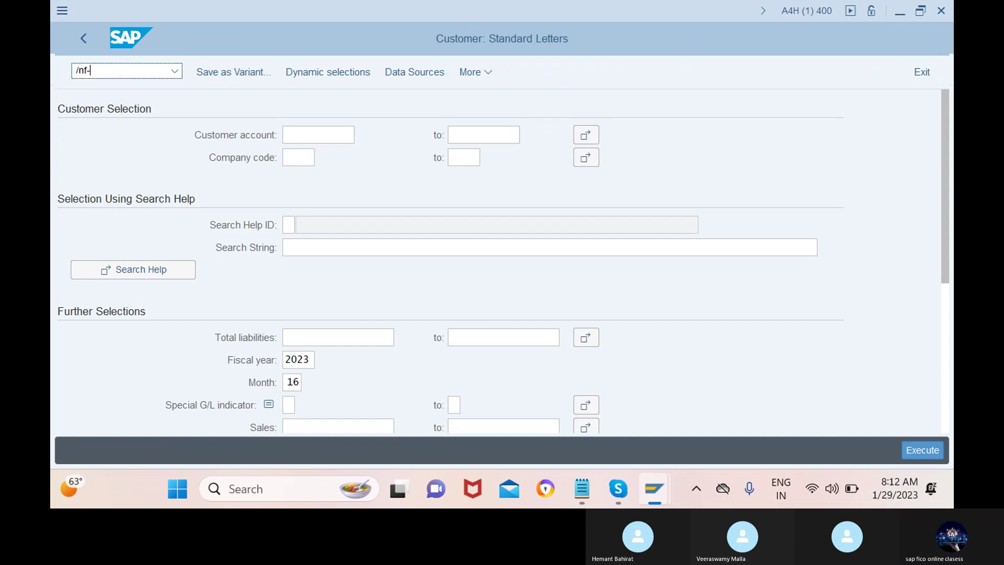
text(65)
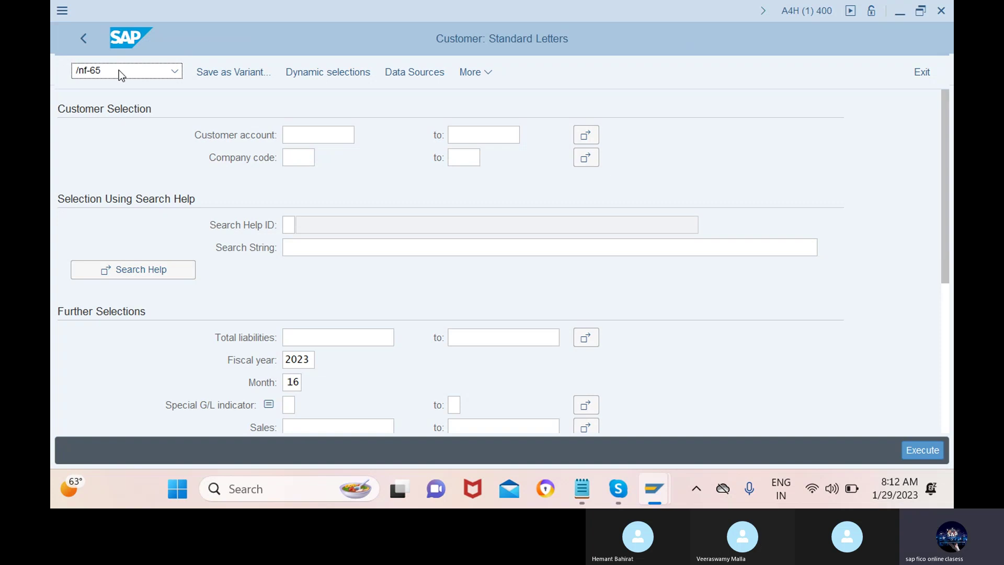
key(Return)
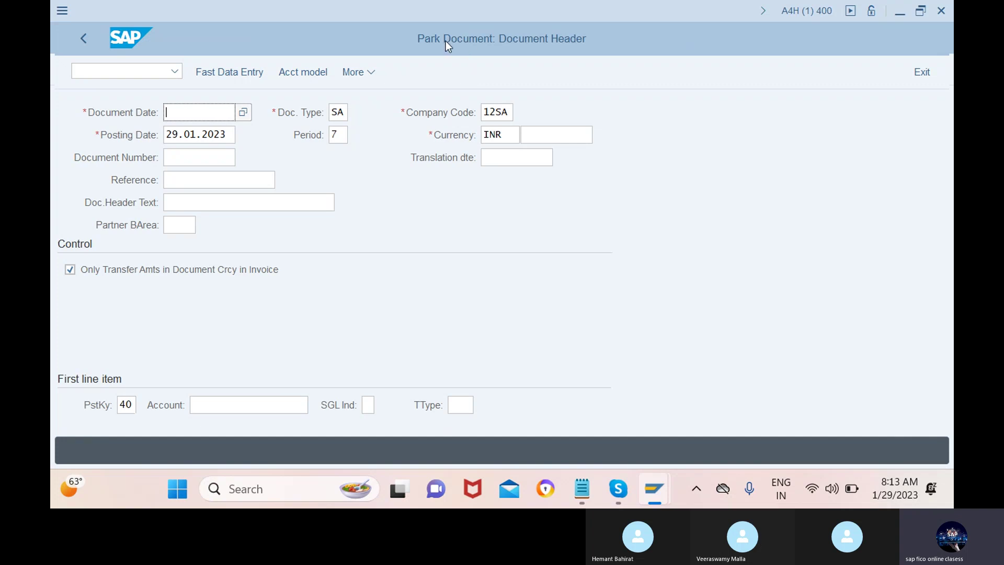
click(249, 110)
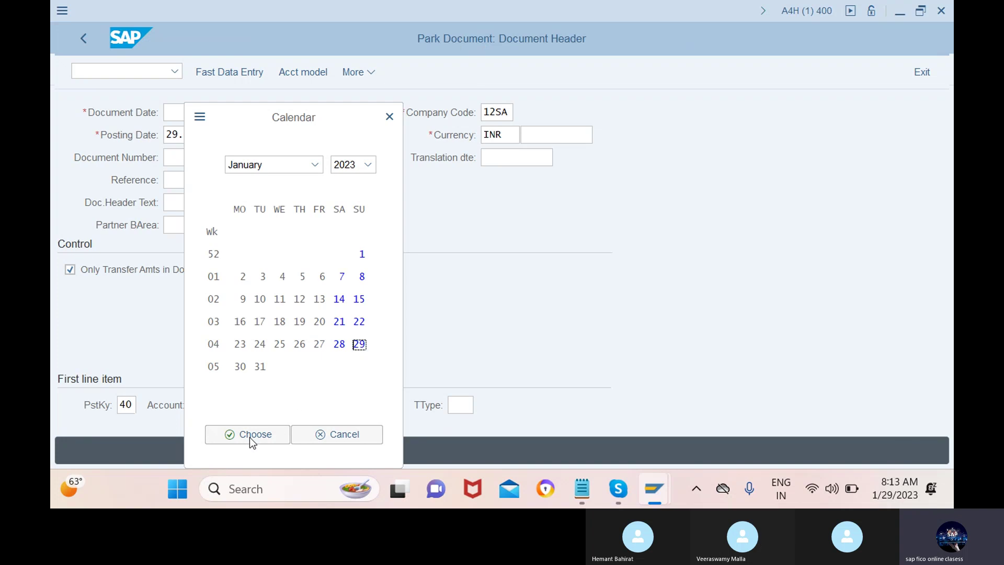
click(250, 435)
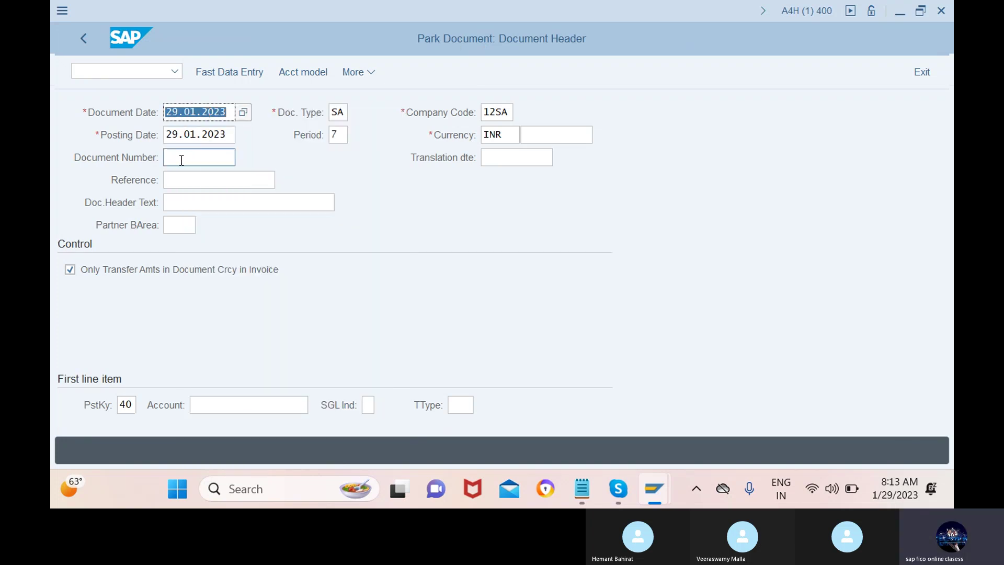
- Choose wages account 400101 for the first line item and proceed to its item entry
click(226, 409)
click(315, 405)
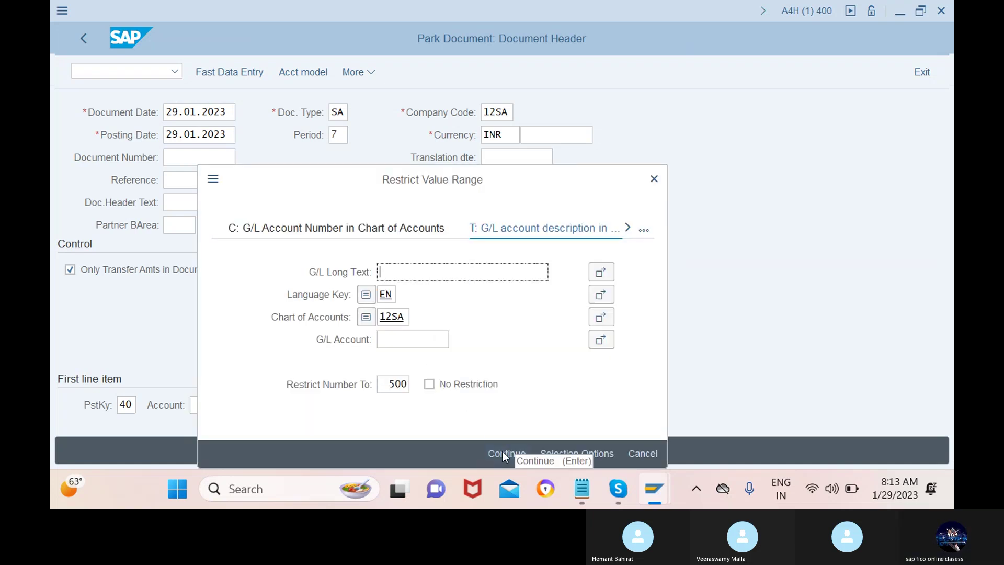
click(503, 454)
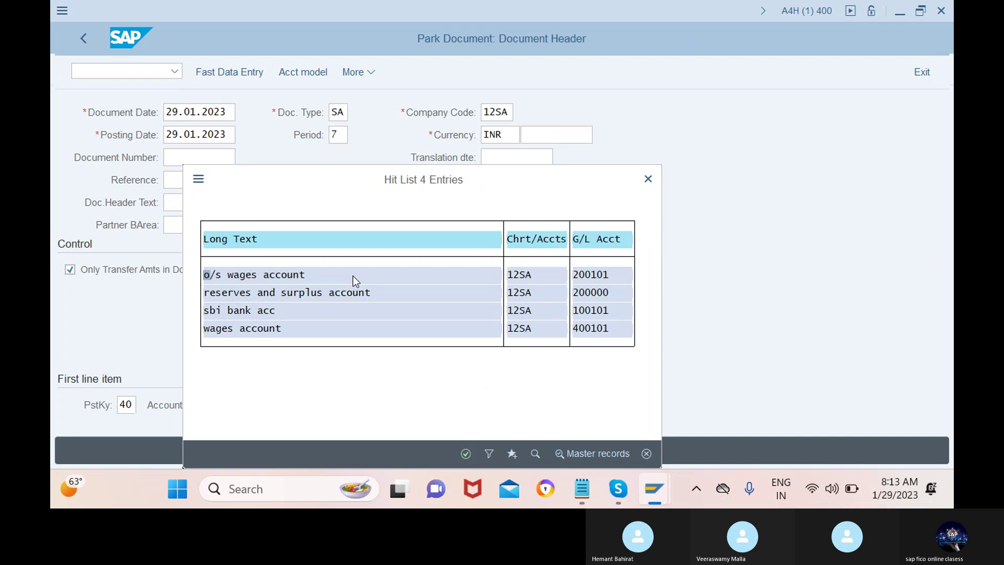
click(246, 325)
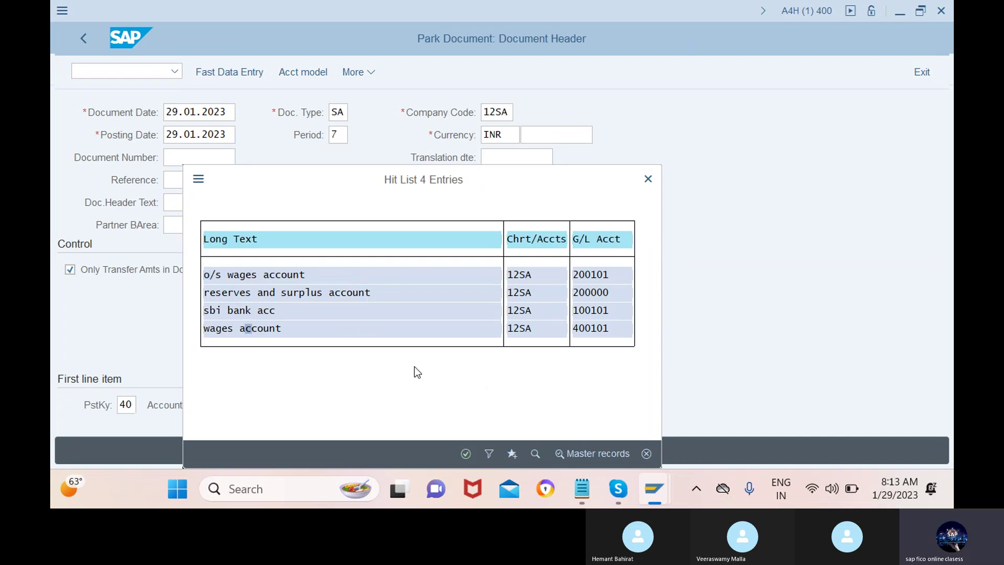
click(466, 453)
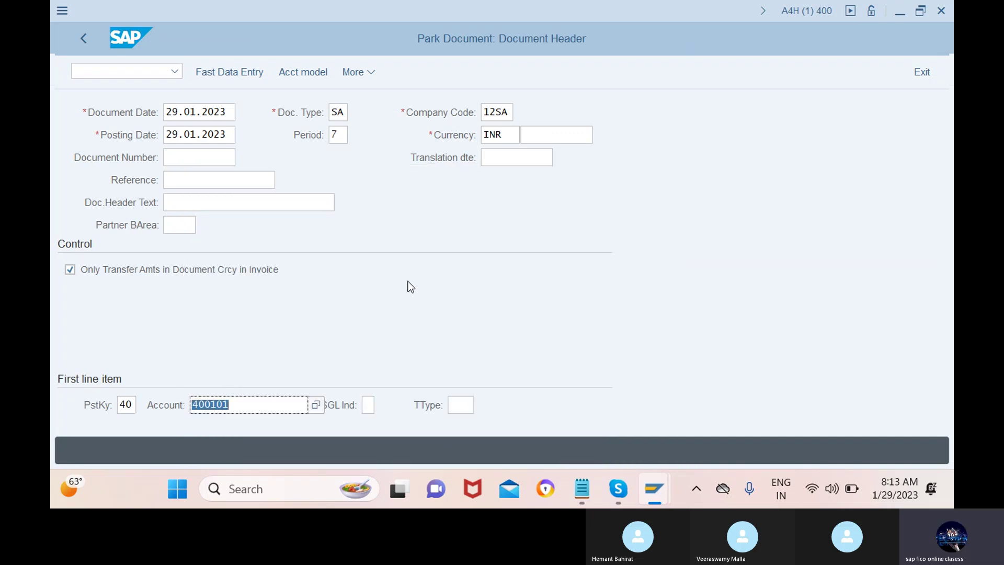
key(Return)
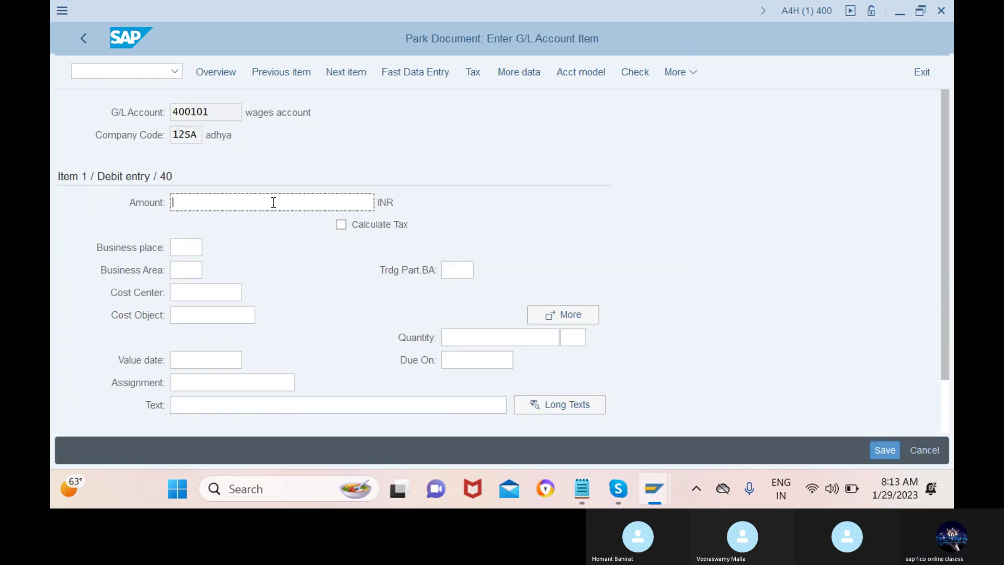
- Enter an amount of 18000 and the text "wages paid" for the wages debit item
text(1)
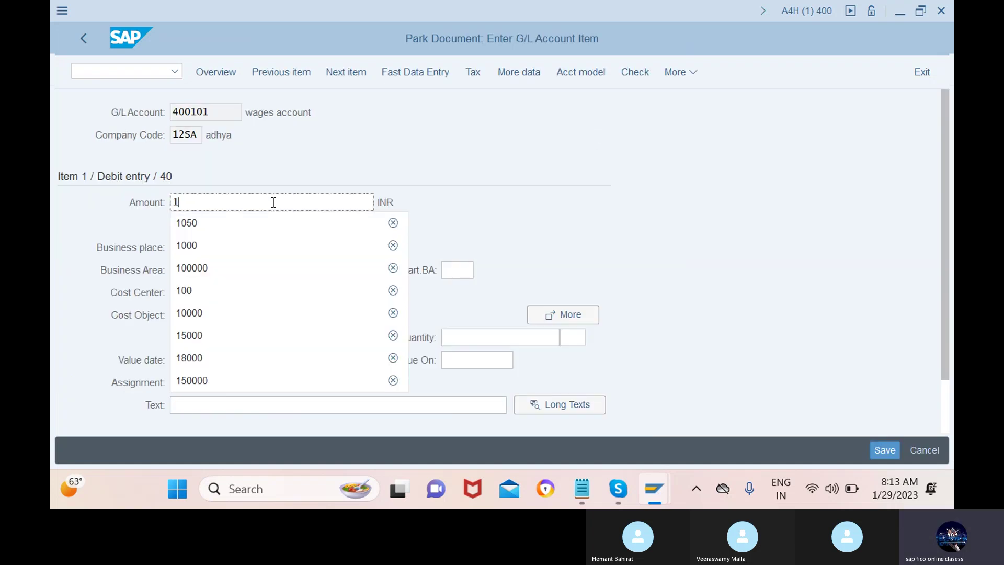
click(246, 358)
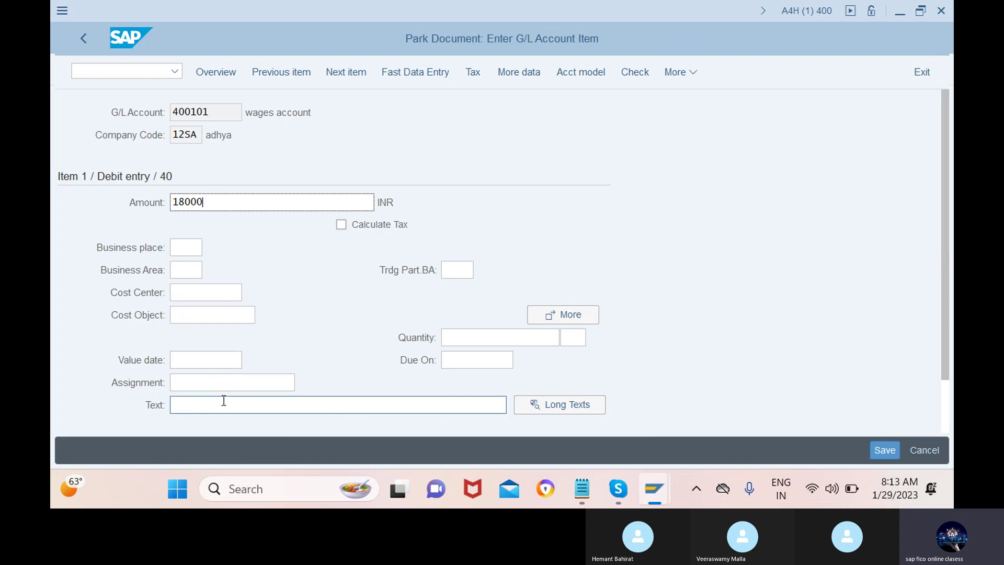
click(348, 405)
text(w)
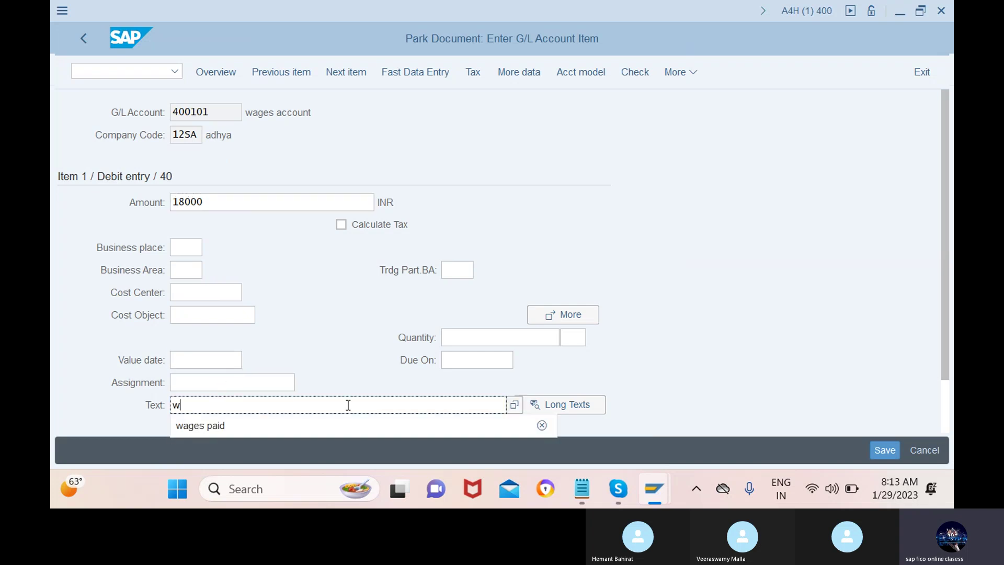
click(343, 422)
- Define the next line item with posting key 50 and SBI bank account 100101, and proceed to its entry
scroll(374, 344, down, 2)
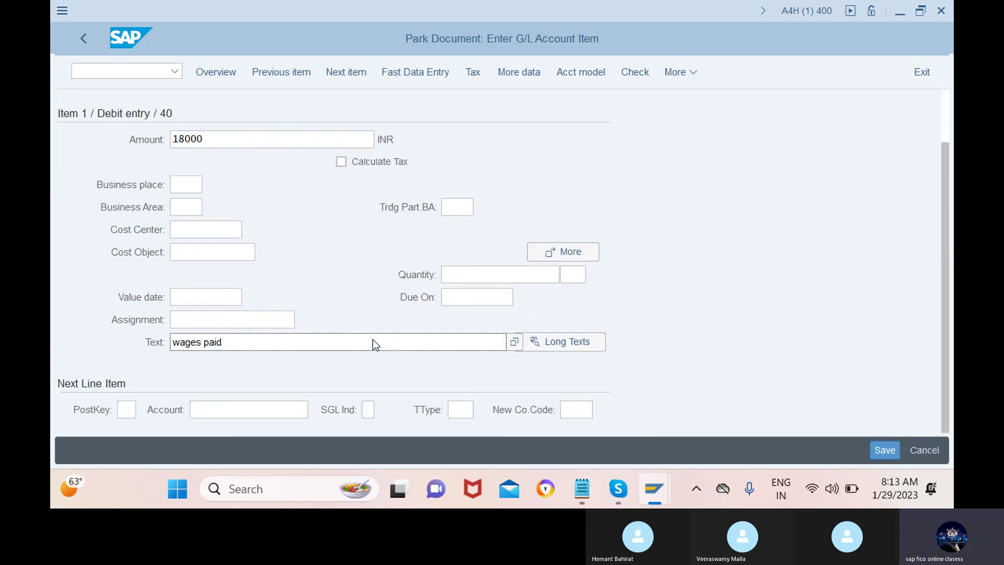
click(126, 409)
text(5)
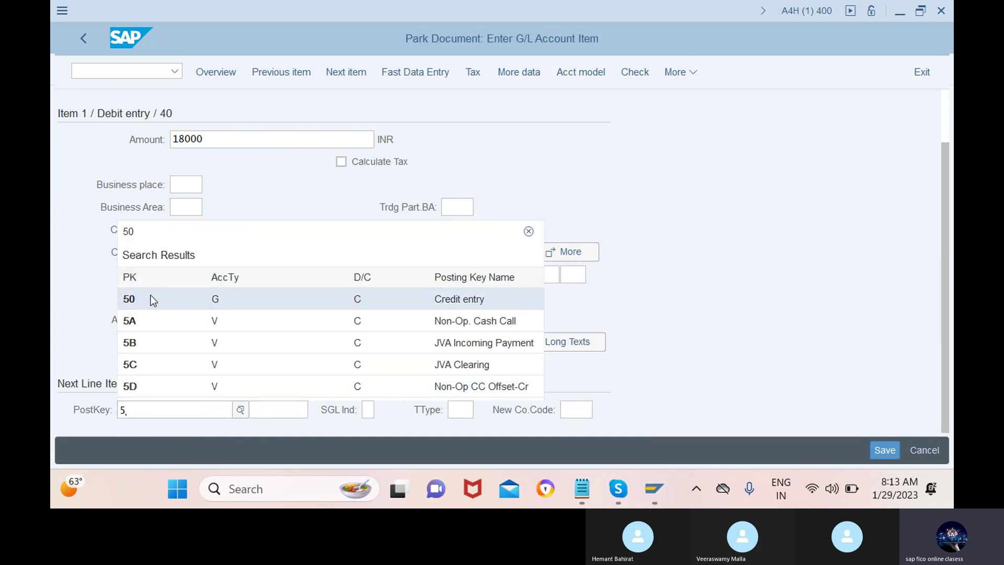
click(152, 300)
click(241, 409)
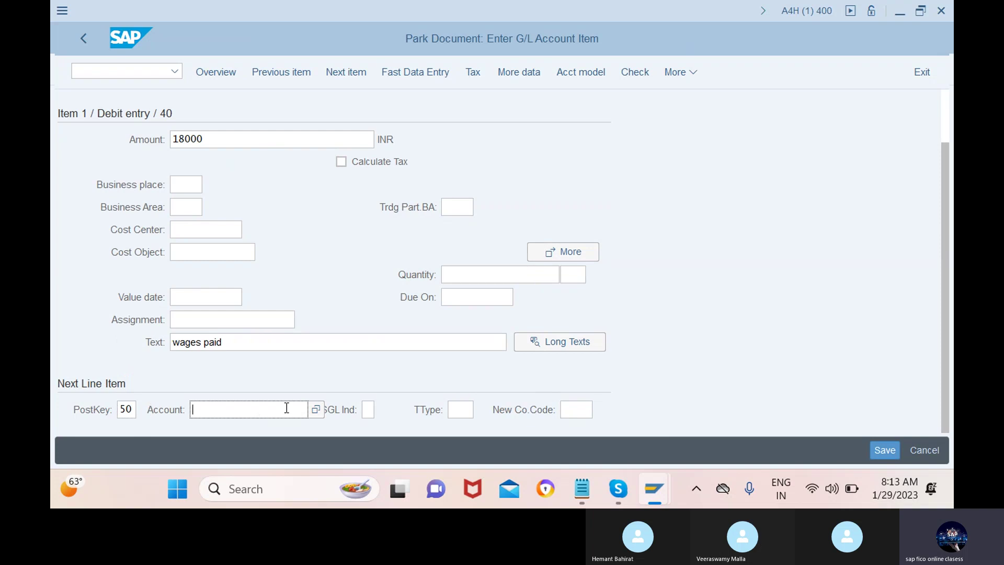
click(317, 410)
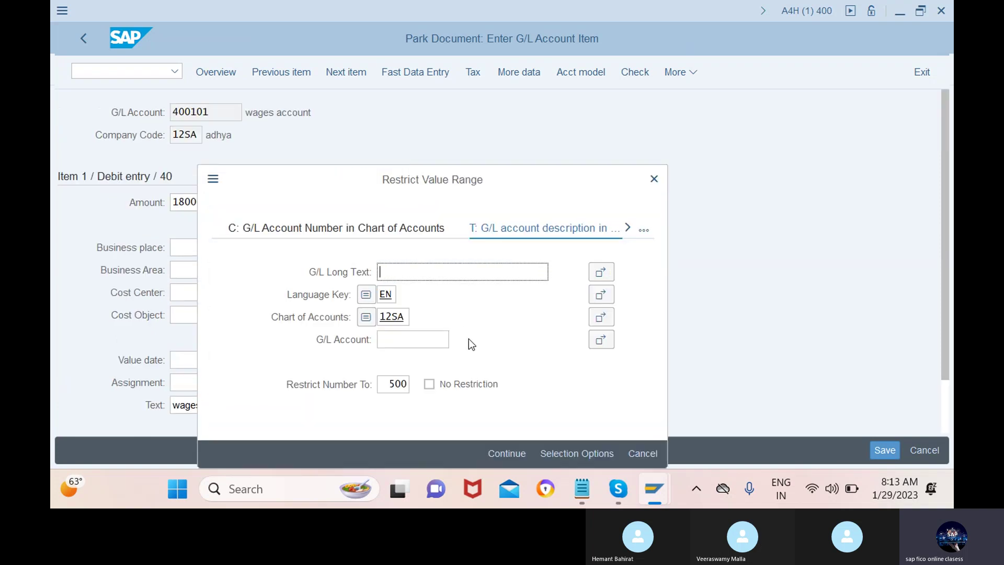
click(506, 453)
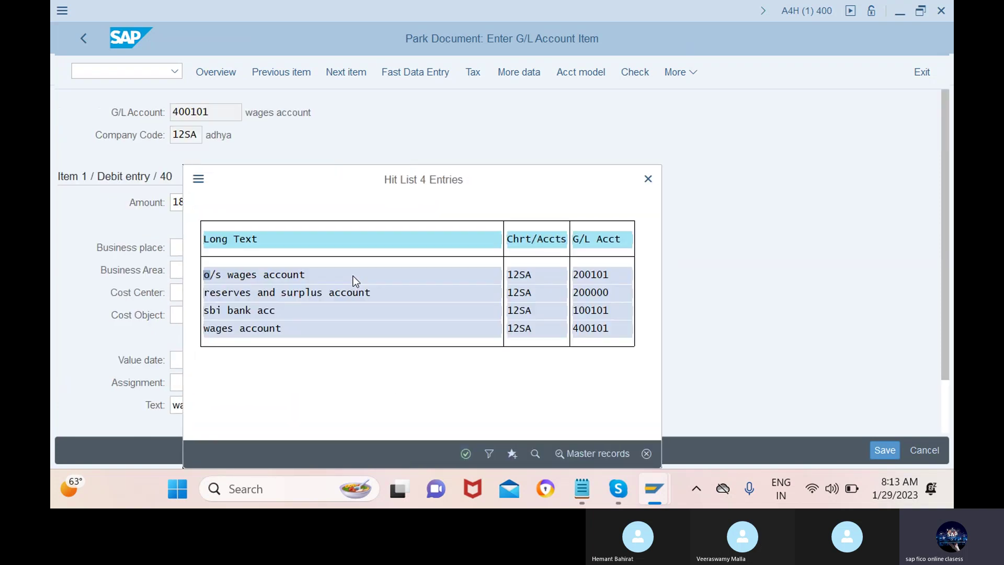
click(289, 309)
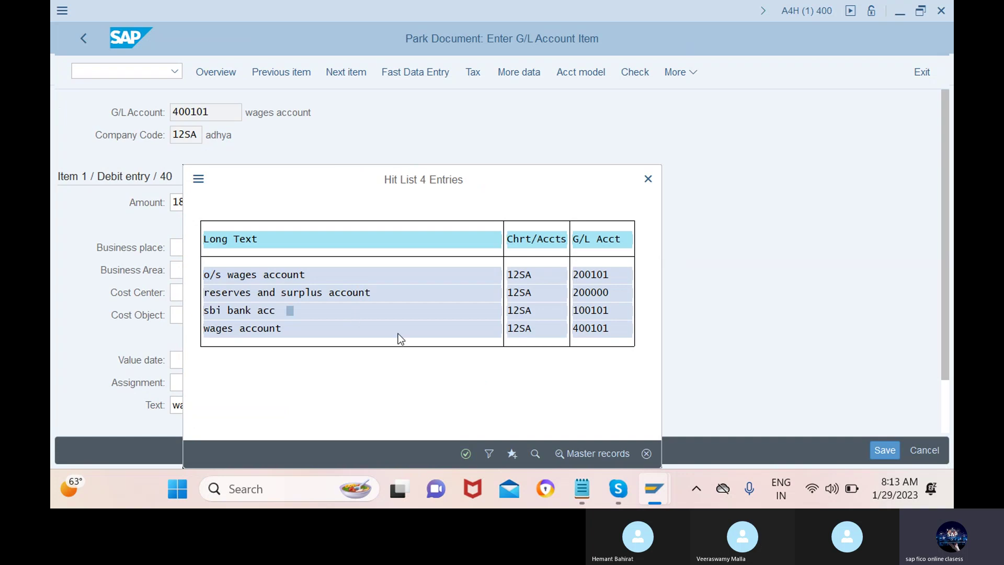
click(467, 454)
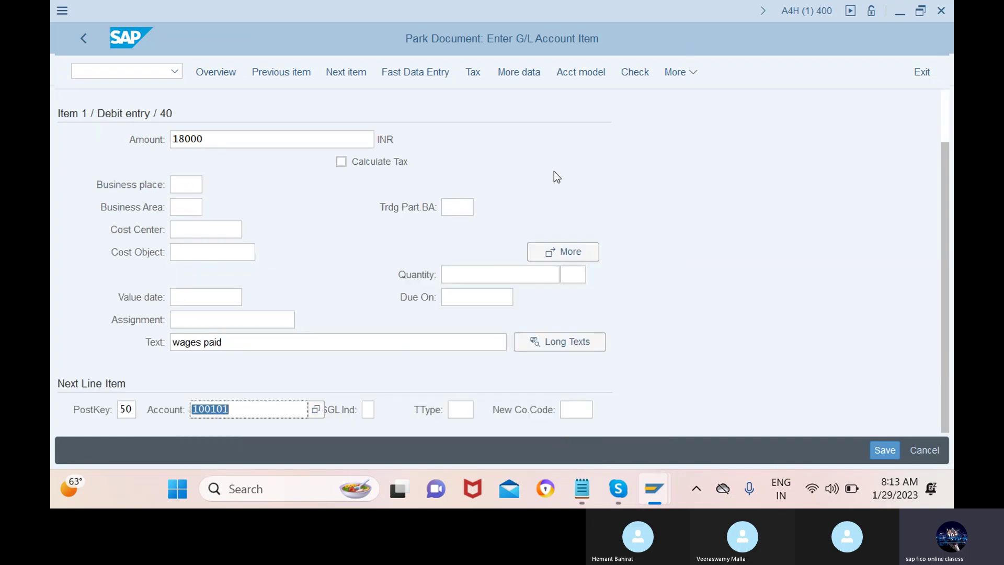
key(Return)
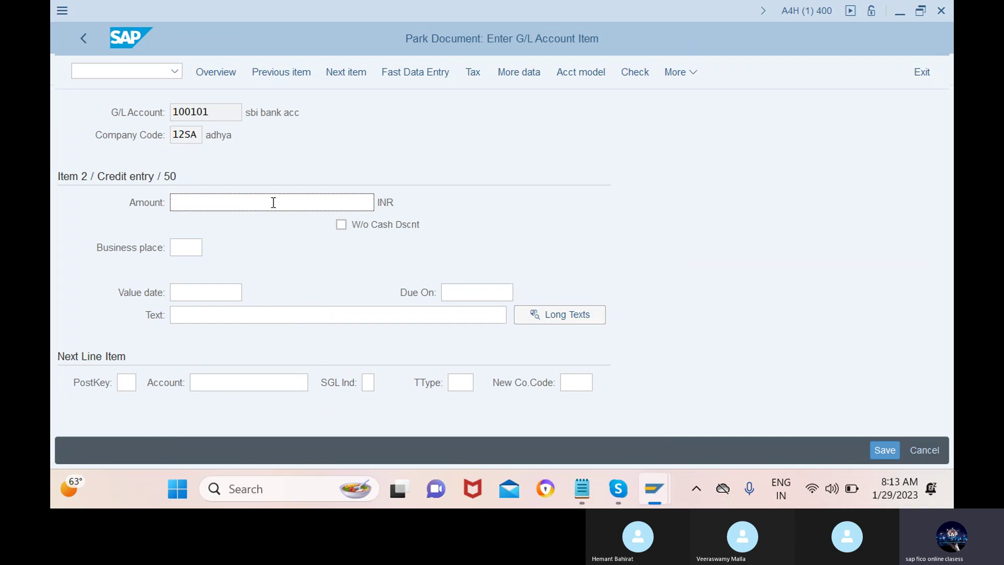
- Fill the SBI bank credit item with amount "*", text "+" and value date 29.01.2023
text(*)
click(234, 314)
click(349, 314)
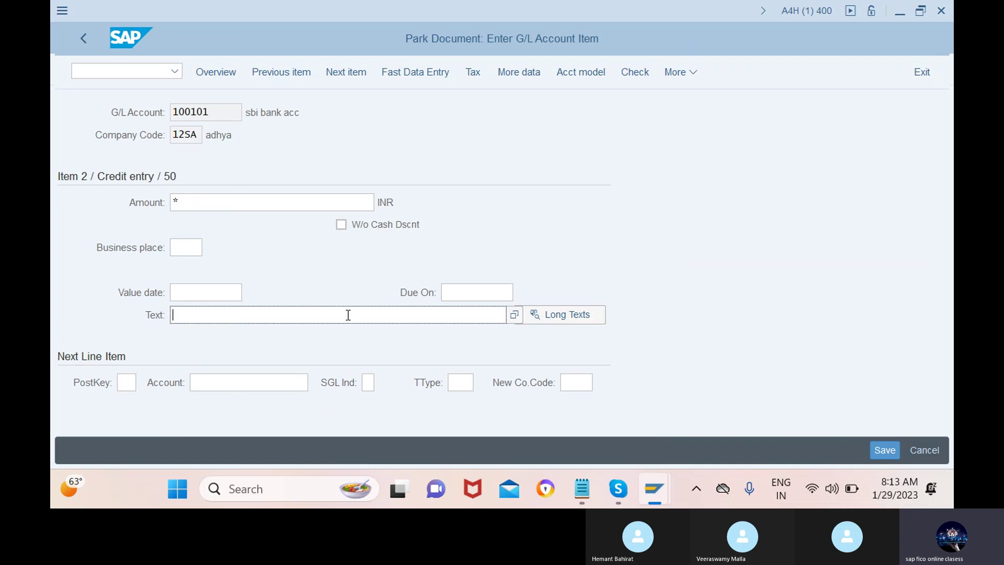
text(+)
click(233, 293)
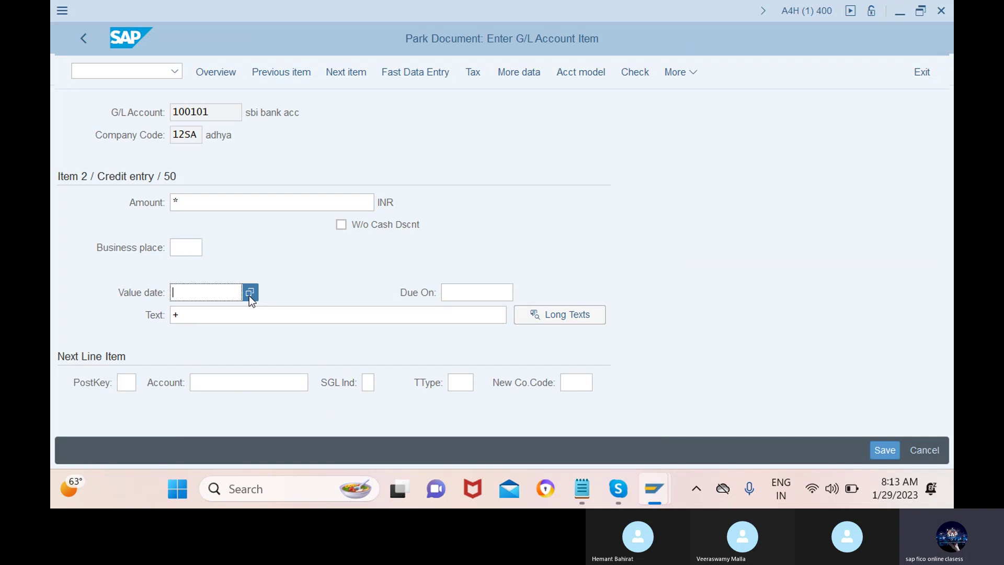
click(249, 293)
click(249, 436)
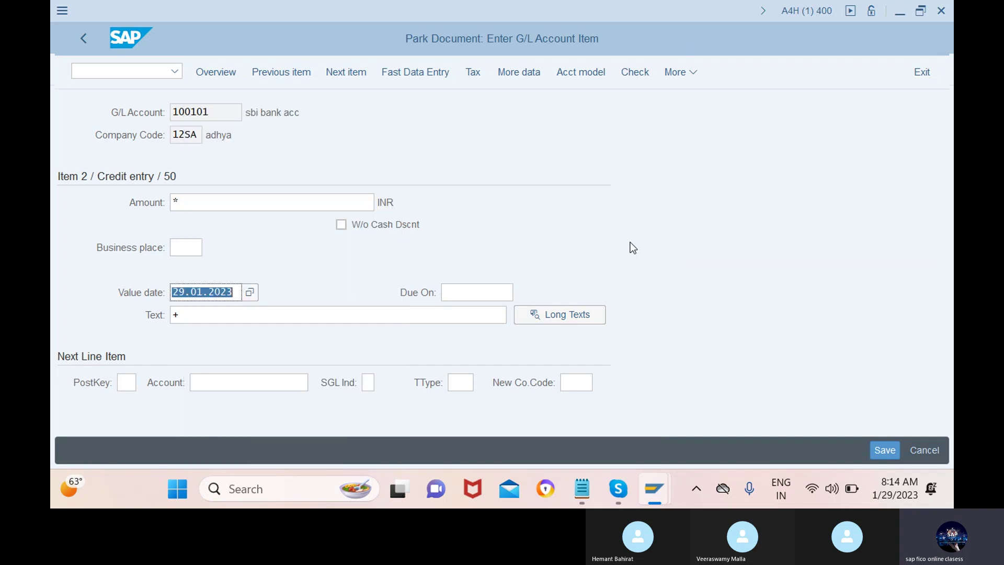
- Park the wages document with its debit and bank credit items
click(681, 73)
mouse_move(686, 96)
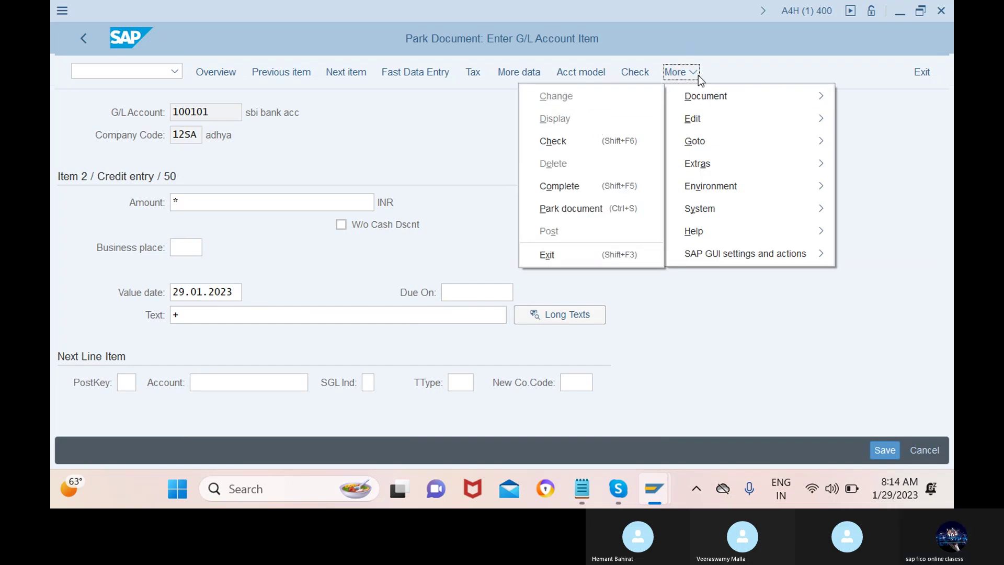
click(618, 246)
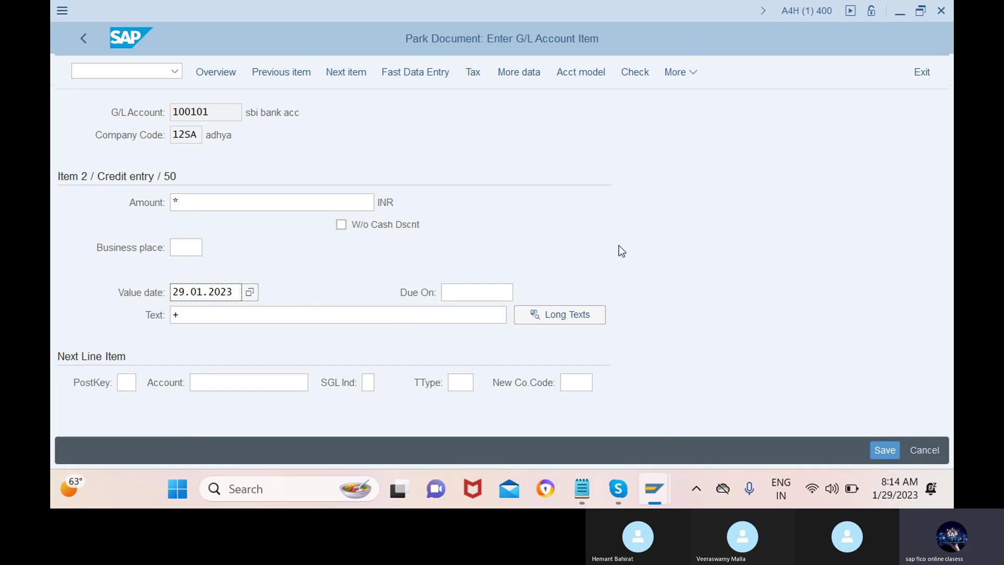
click(884, 449)
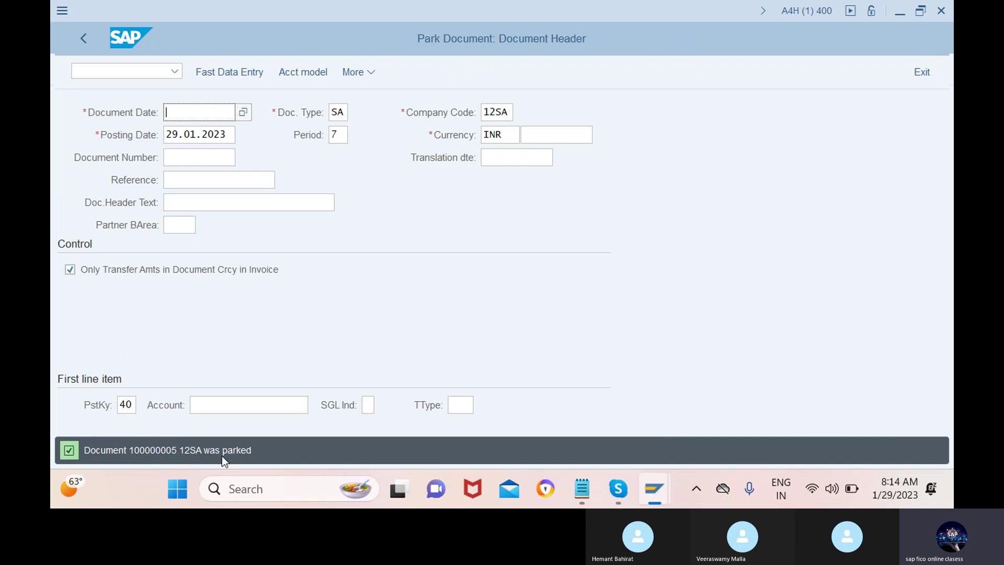
- Call up the parked wages document with transaction FBV0 for company code 12SA and fiscal year 2022, and post it
click(156, 76)
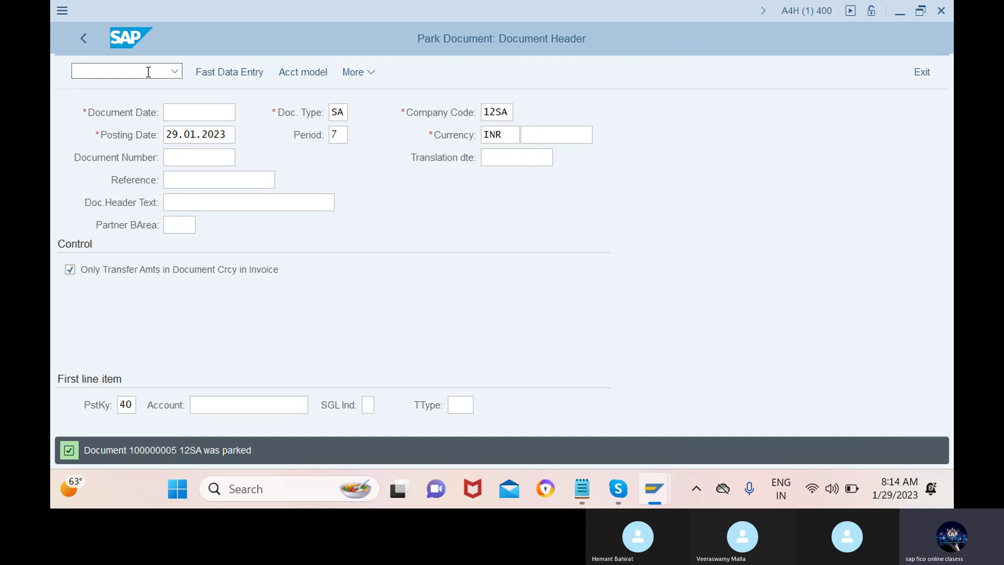
text(/nfbv0)
key(Return)
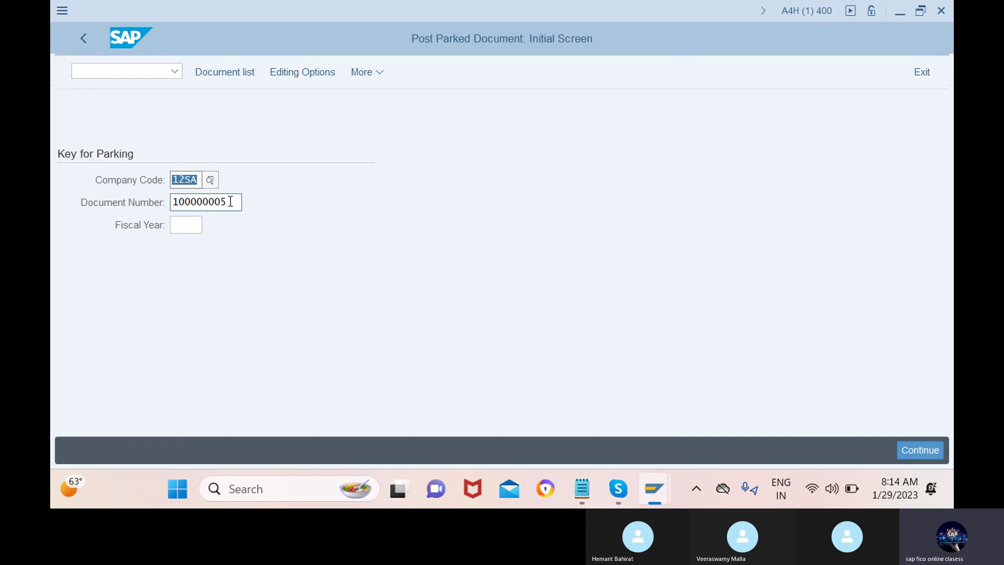
click(181, 225)
text(2022)
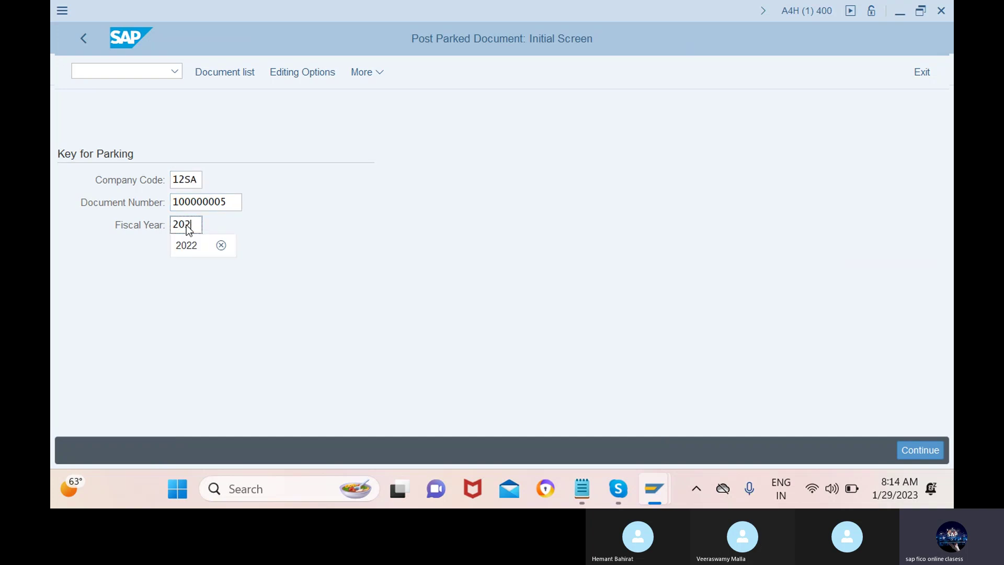
click(195, 181)
key(Return)
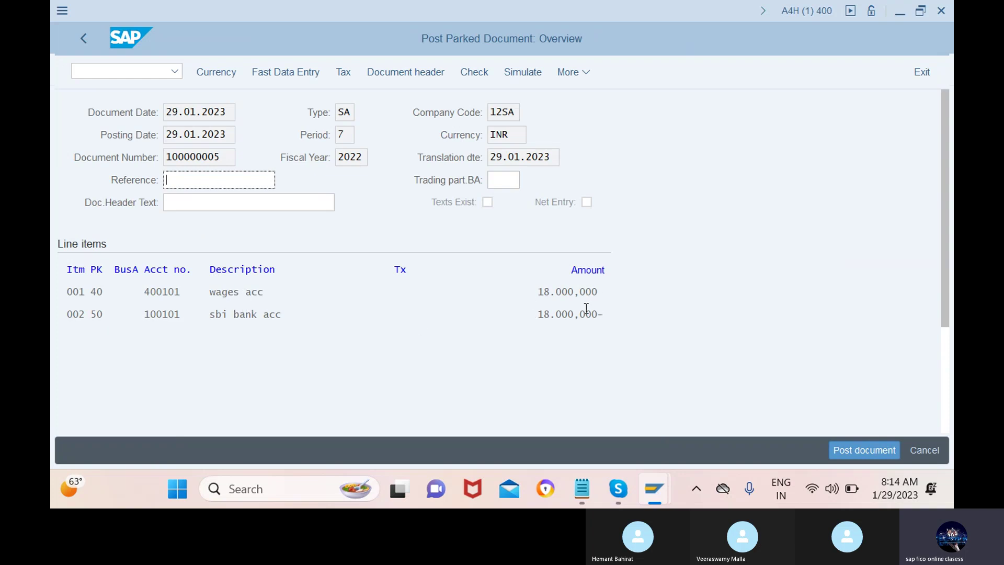
click(848, 446)
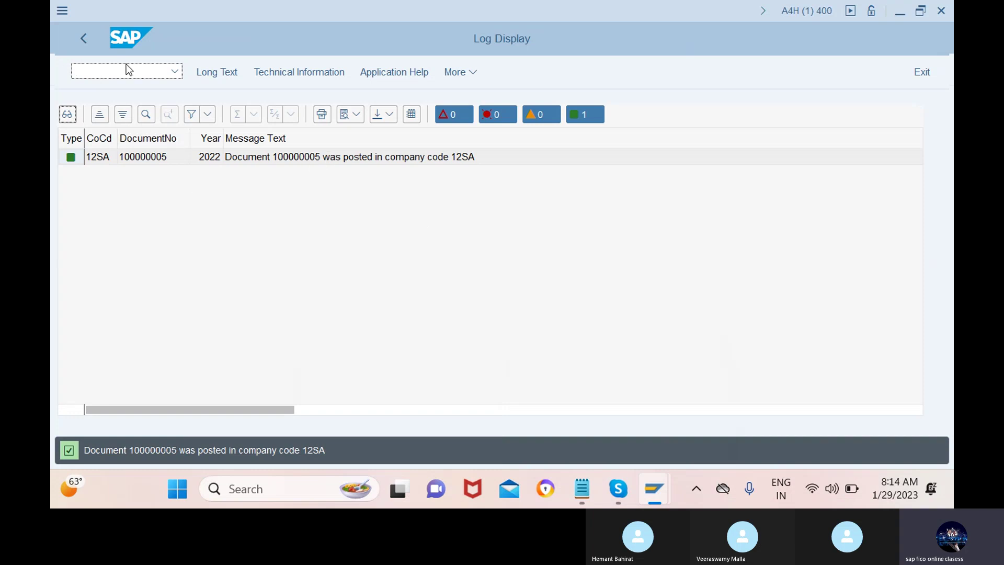
- Display the newly posted wages document with transaction FB03 for fiscal year 2022
text(/nfb03)
key(Return)
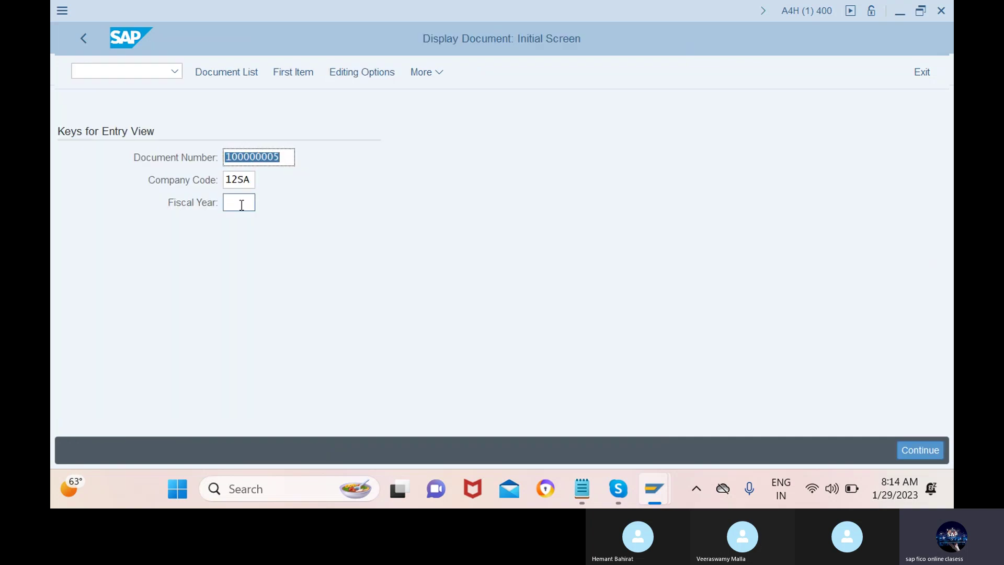
click(241, 204)
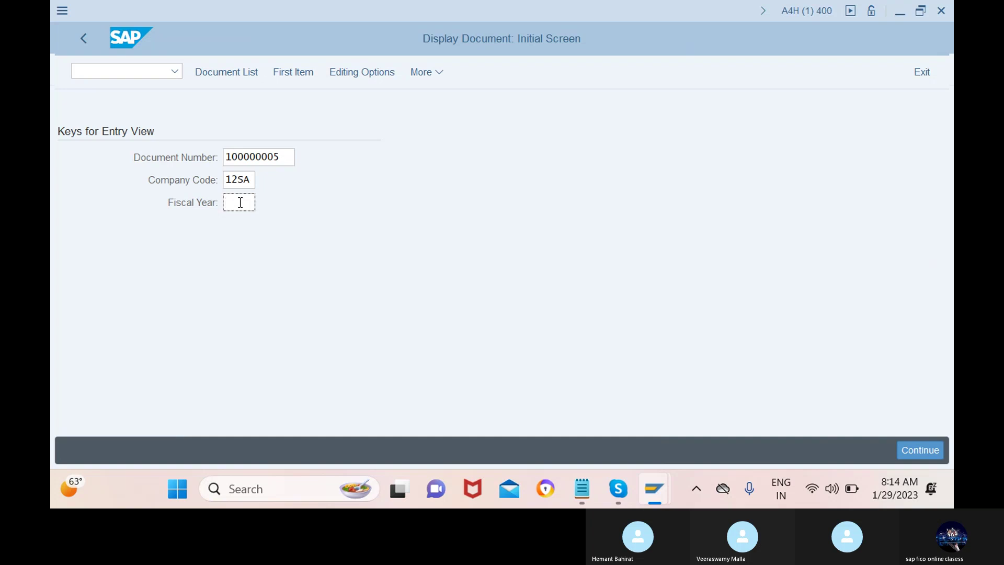
text(20)
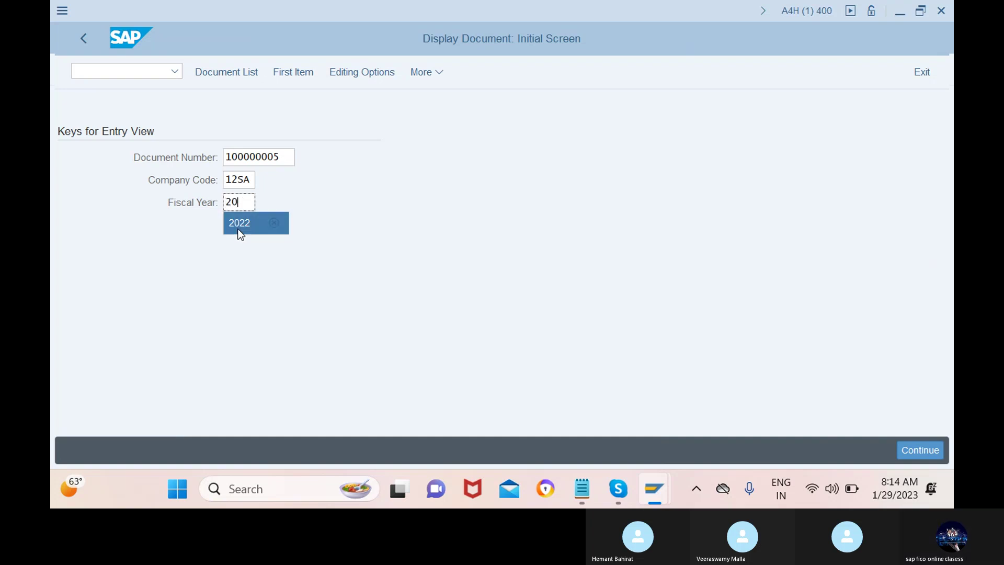
click(238, 226)
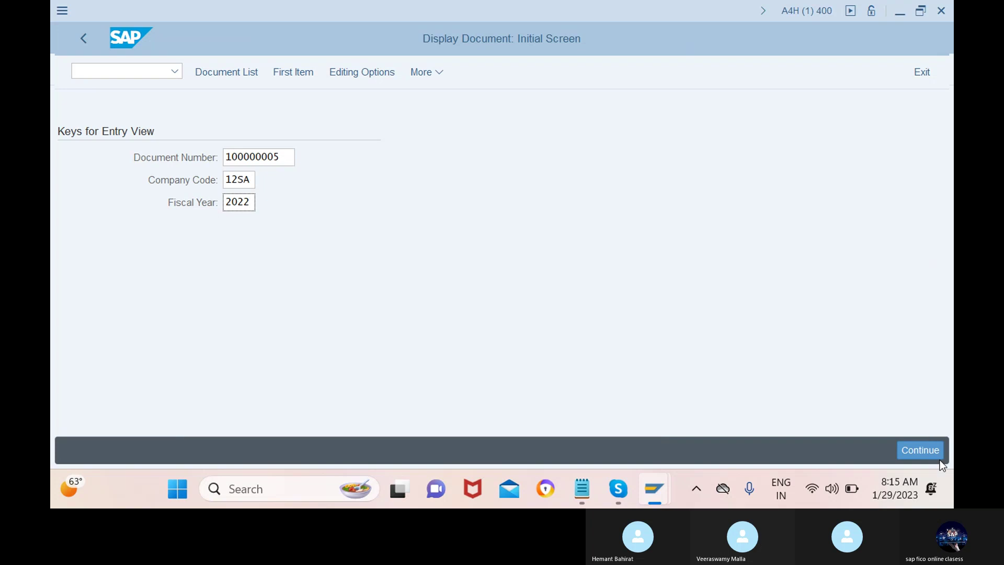
click(925, 444)
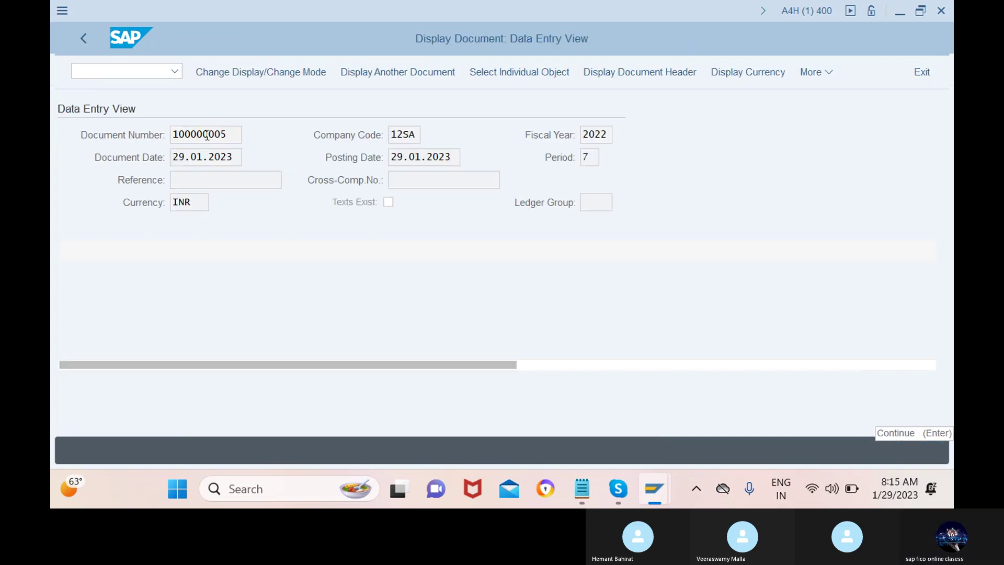
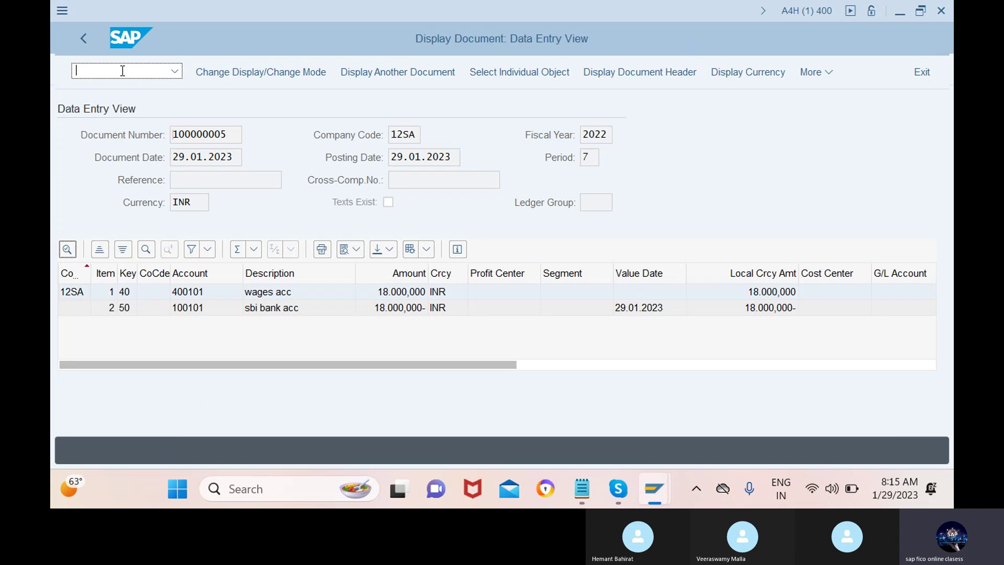
- Start the G/L account line item display with transaction FBL3N and clear the G/L account from the selection
text(/nfbl1n)
key(Return)
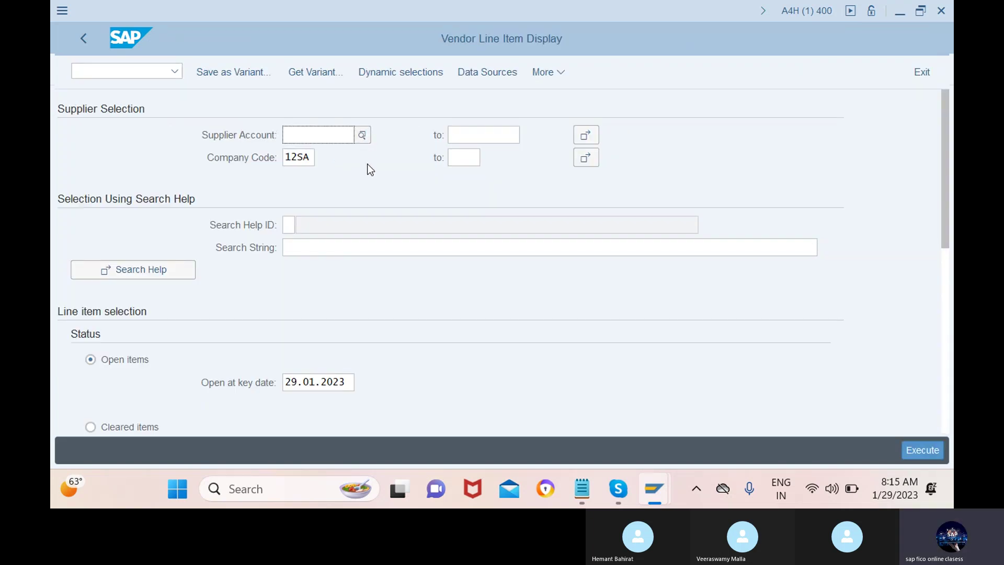
click(131, 69)
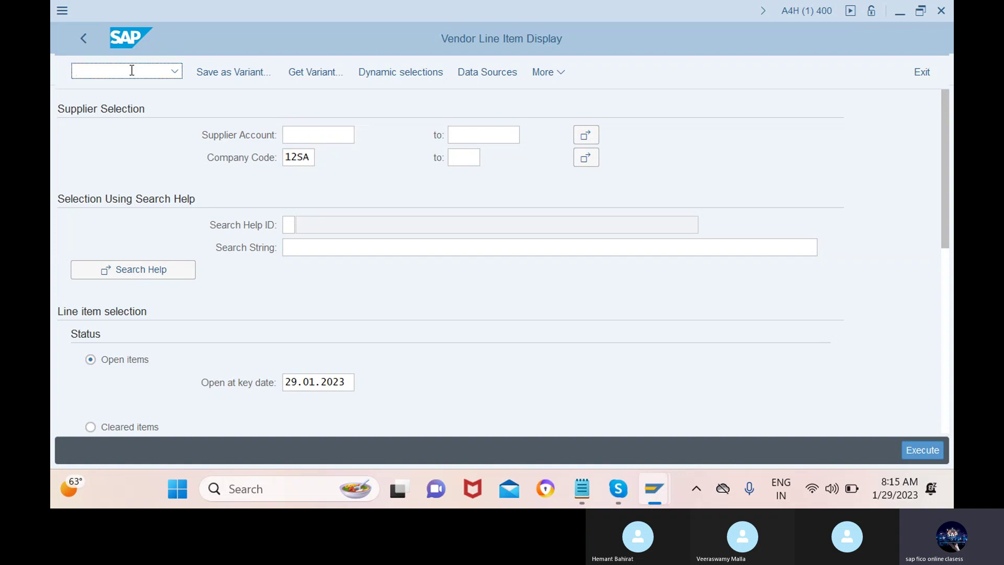
text(/nfbl3n)
key(Return)
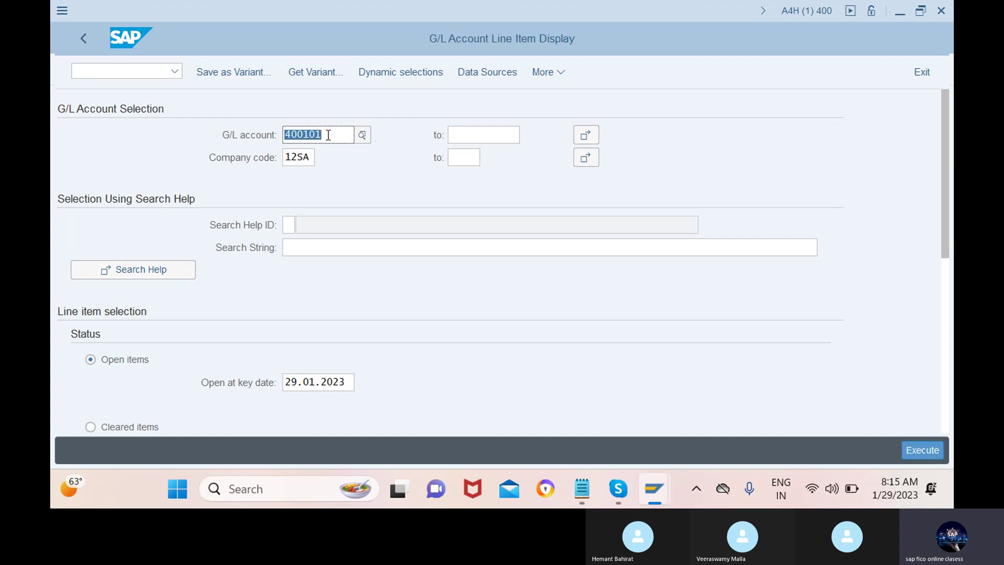
drag(329, 135, 285, 136)
key(BackSpace)
- Set the line item status to all items and run the list for company code 12SA
scroll(319, 349, down, 3)
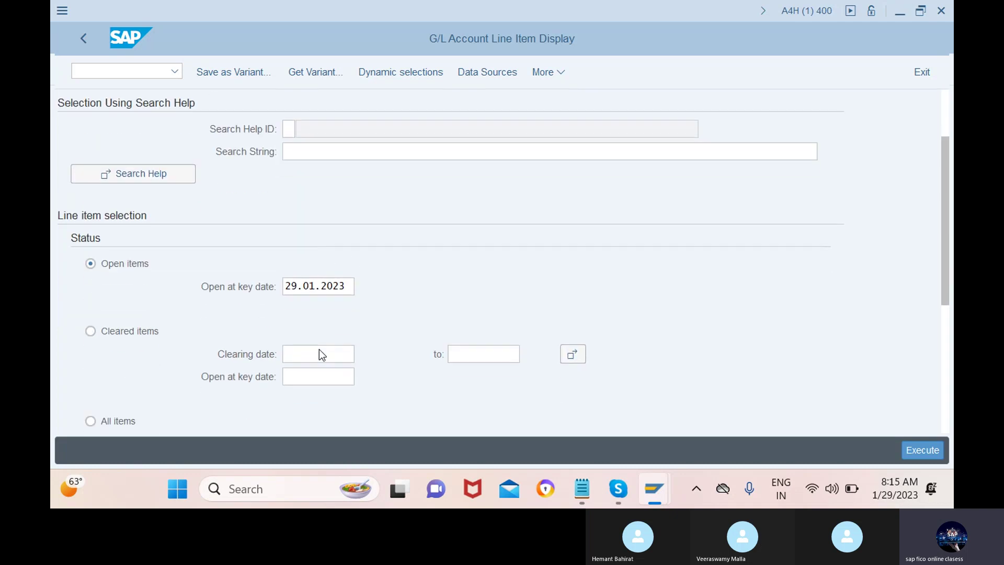
scroll(321, 355, down, 2)
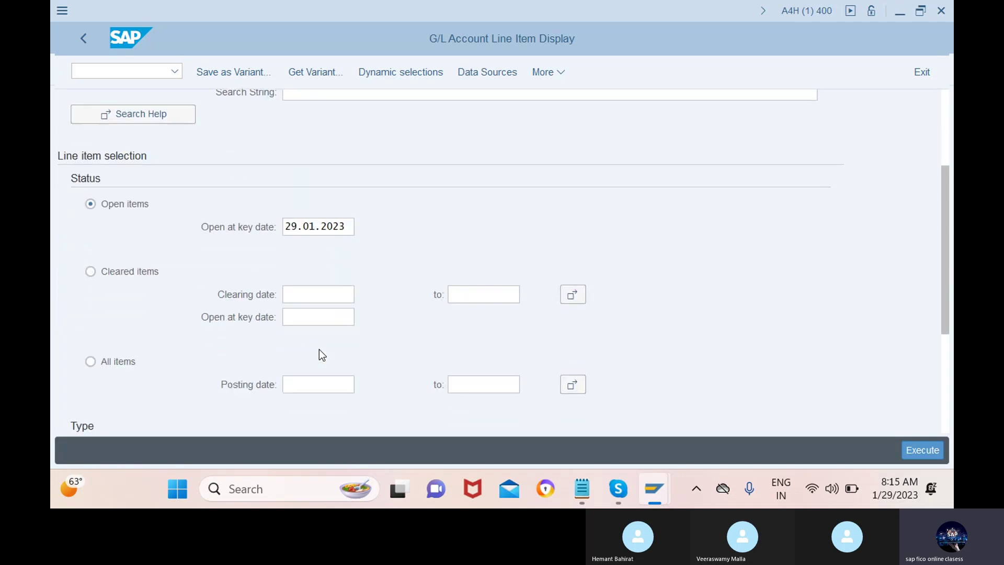
click(156, 362)
scroll(253, 314, down, 6)
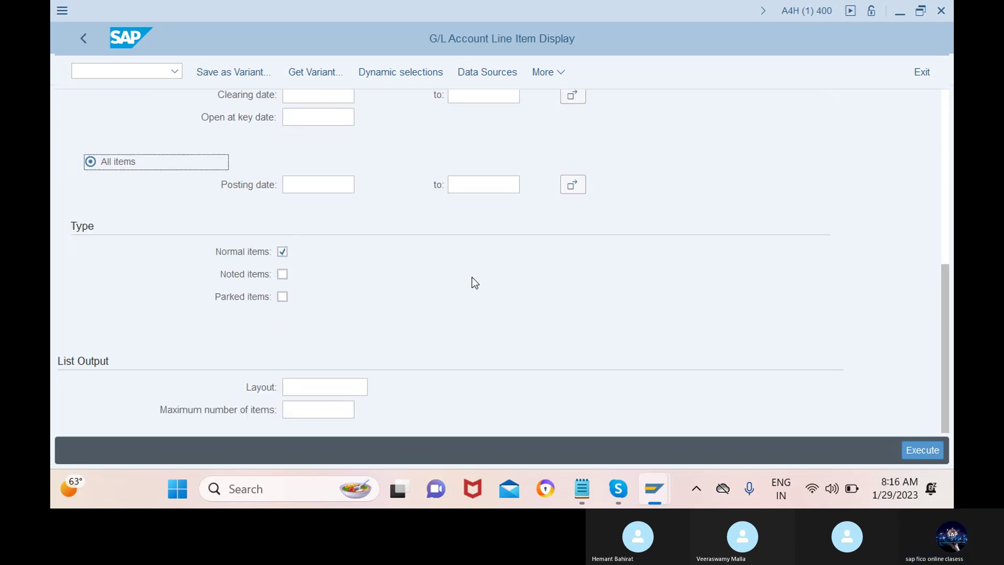
scroll(517, 314, up, 1)
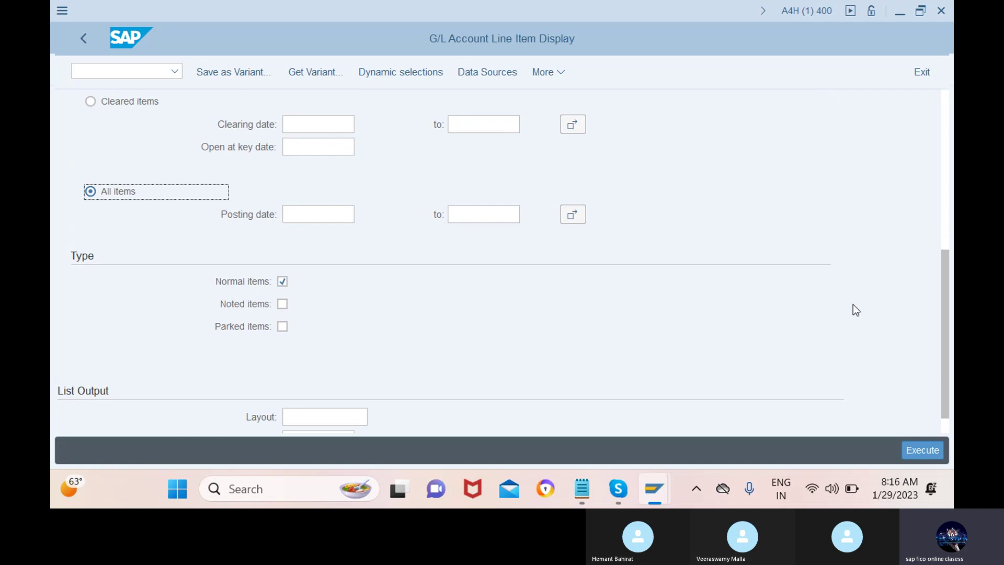
click(923, 451)
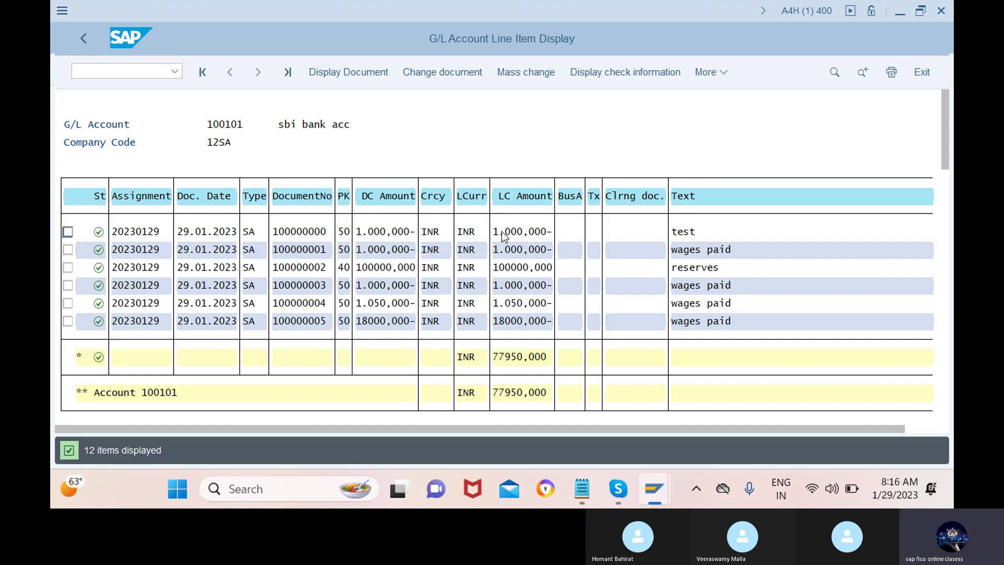
- Return to the line item selection and run it for cleared items only
click(83, 38)
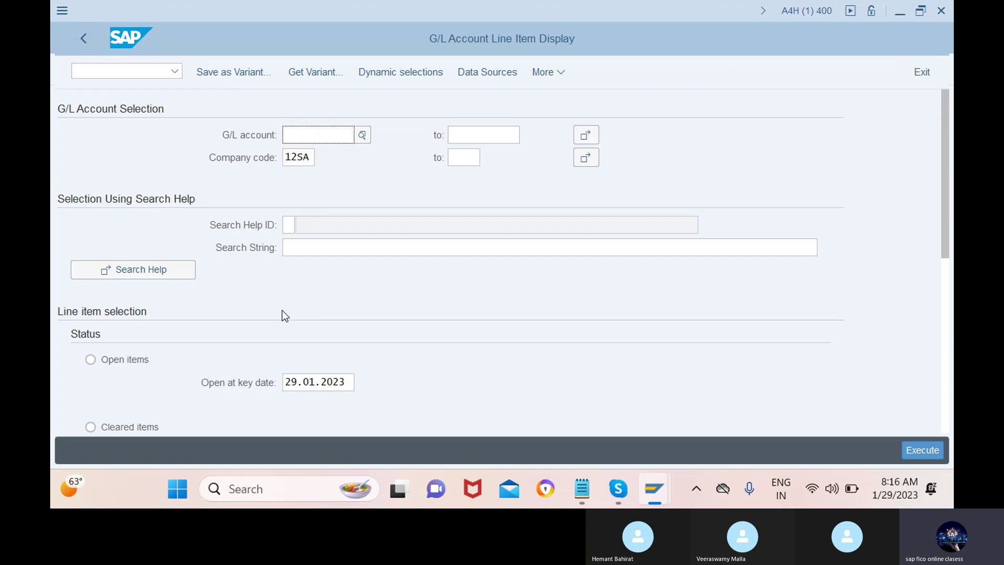
scroll(285, 315, down, 2)
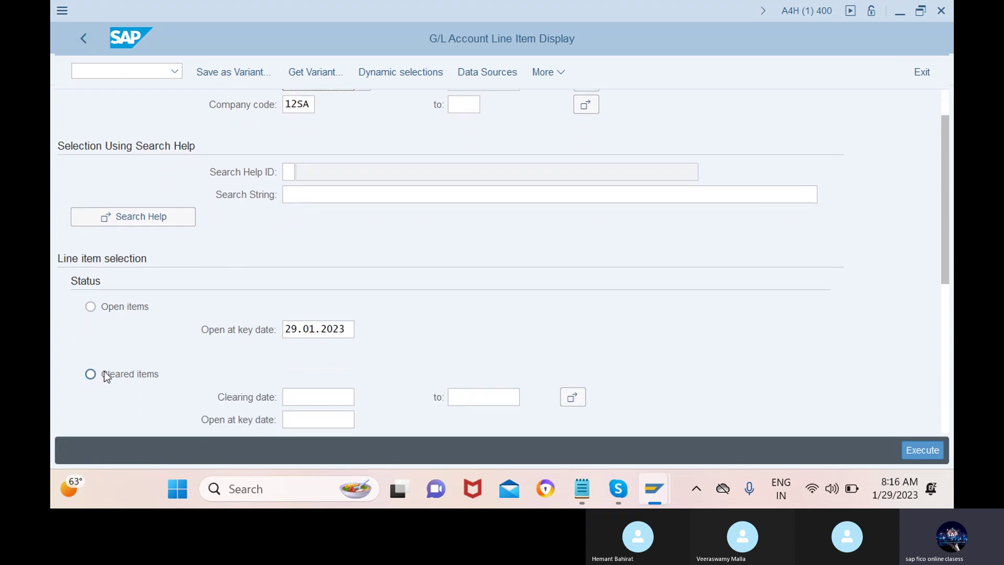
click(174, 378)
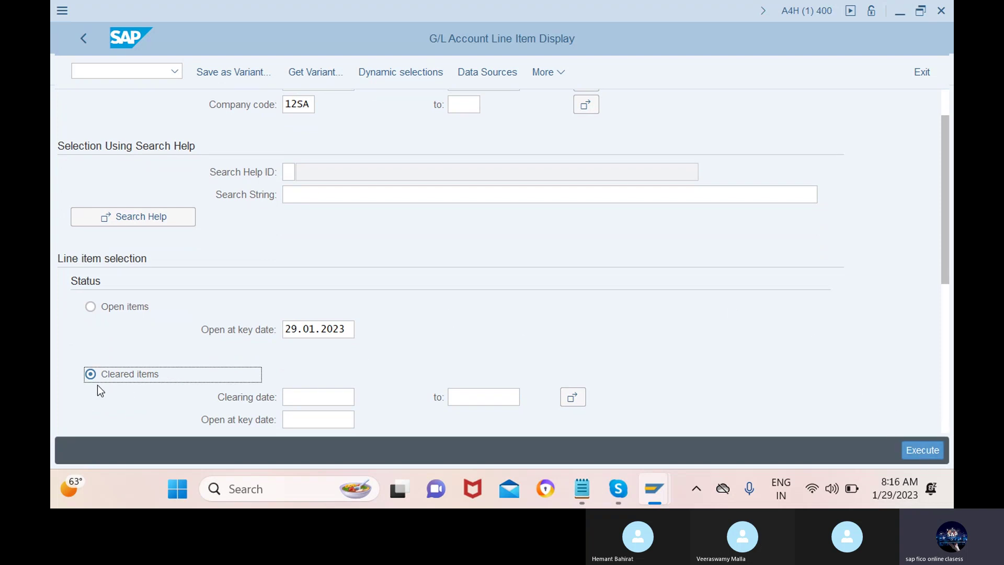
click(925, 445)
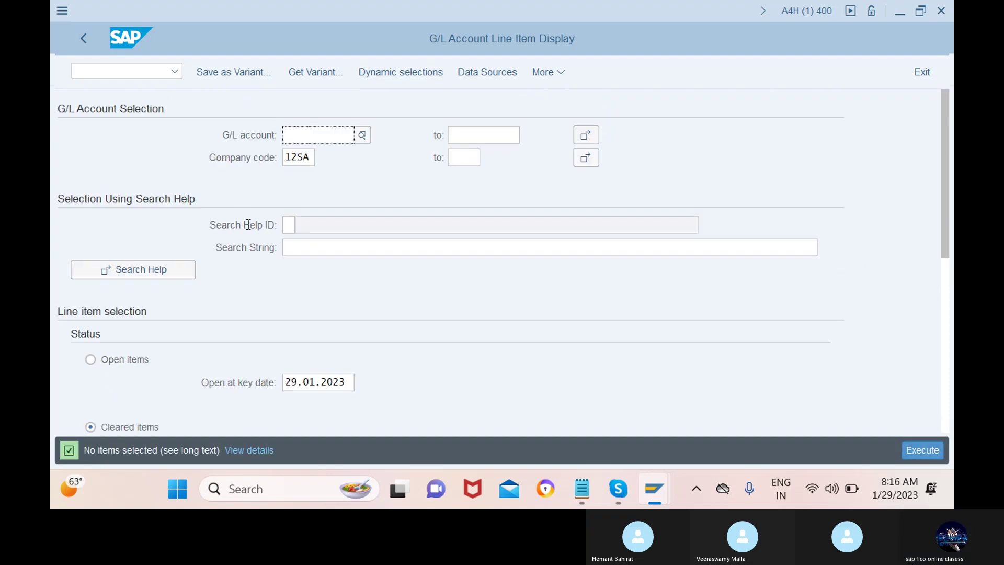
- Restrict the cleared items selection to wages account 400101, chosen from the G/L account search help
scroll(246, 361, down, 5)
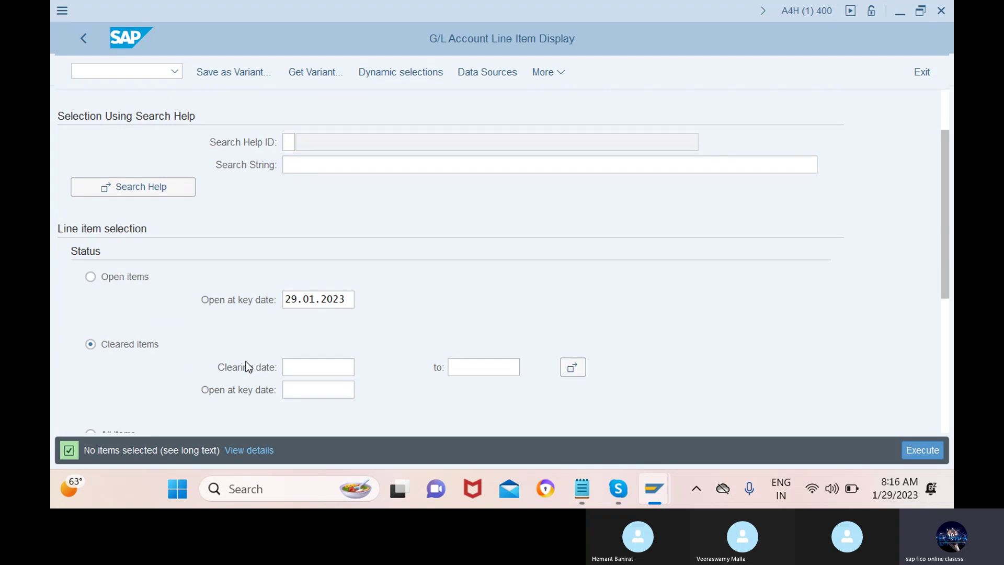
click(92, 280)
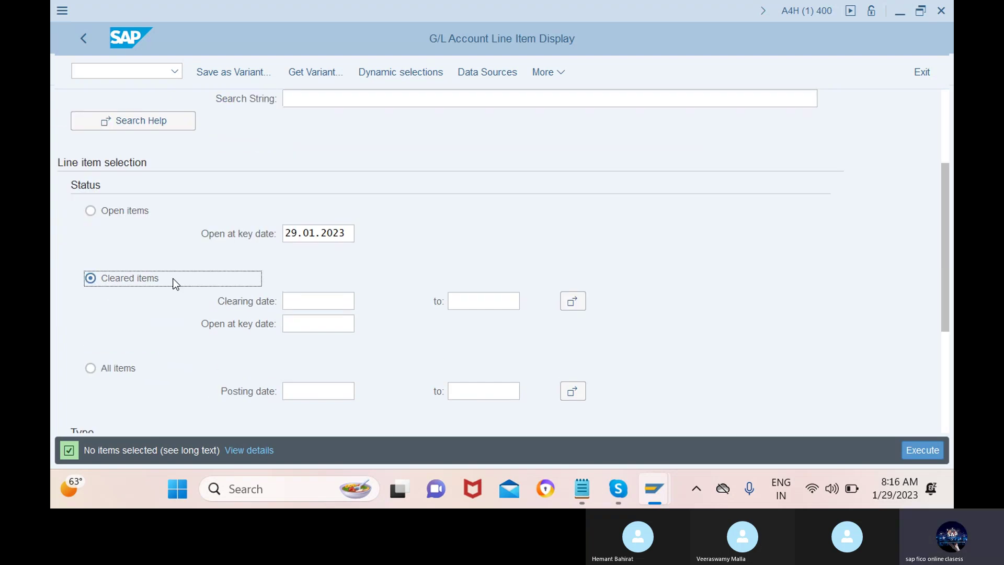
scroll(286, 193, up, 5)
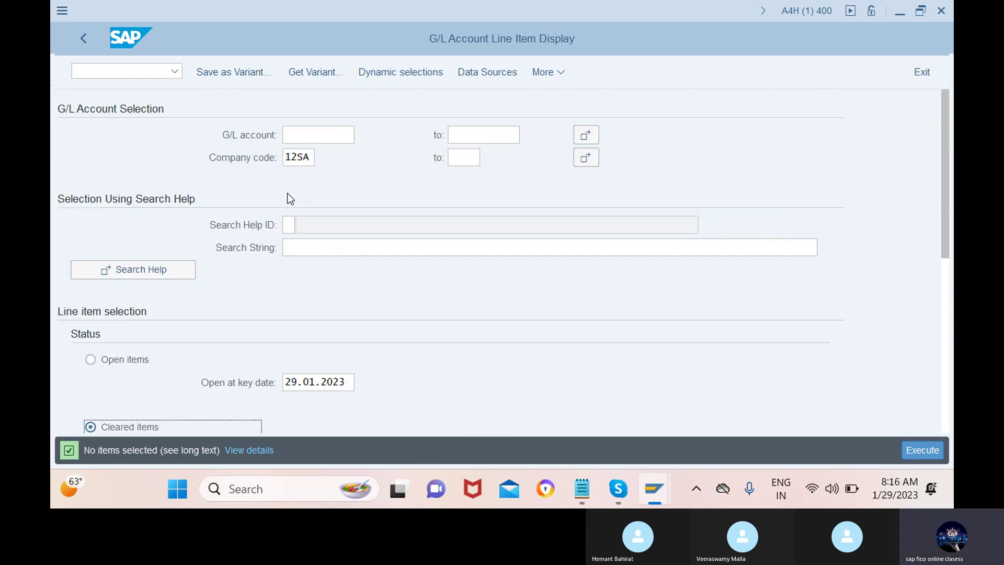
click(345, 129)
click(363, 135)
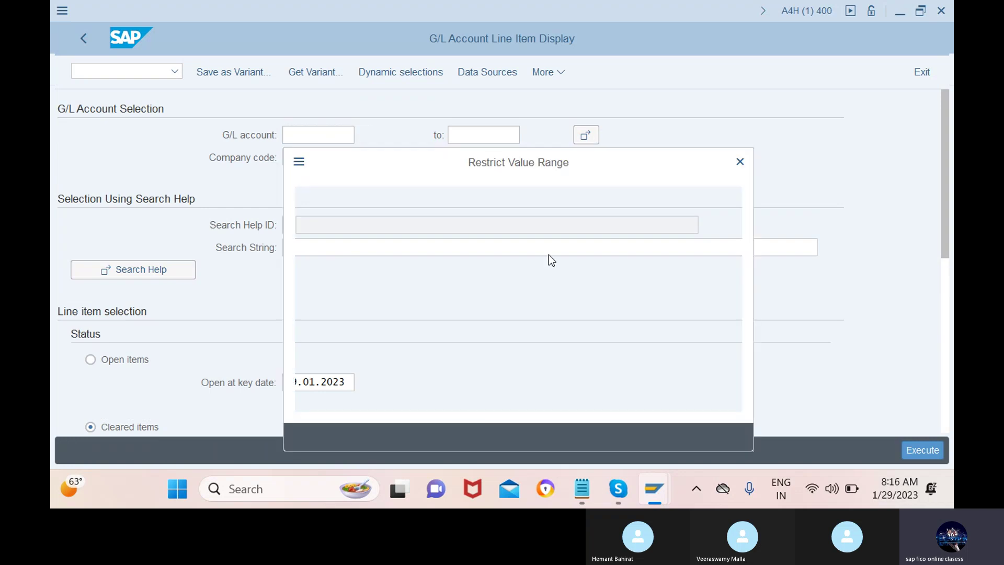
click(593, 436)
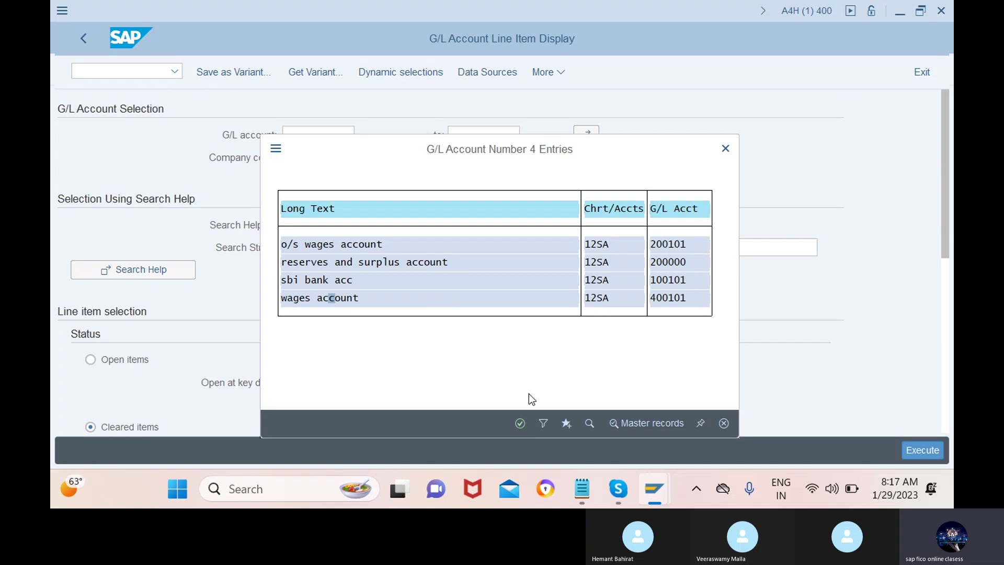
click(520, 422)
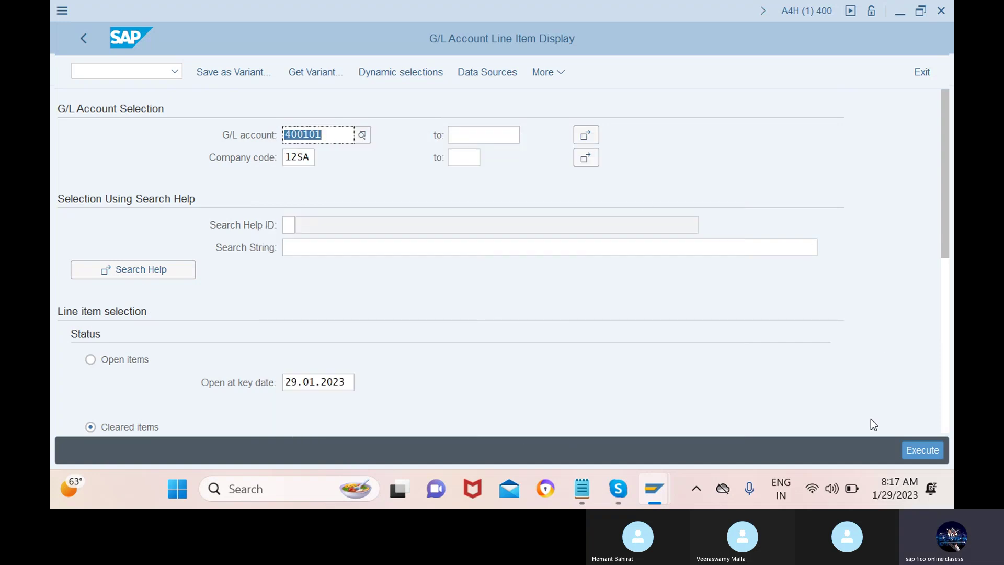
- Run the cleared items list for wages account 400101, and clear the G/L account from the selection
click(914, 447)
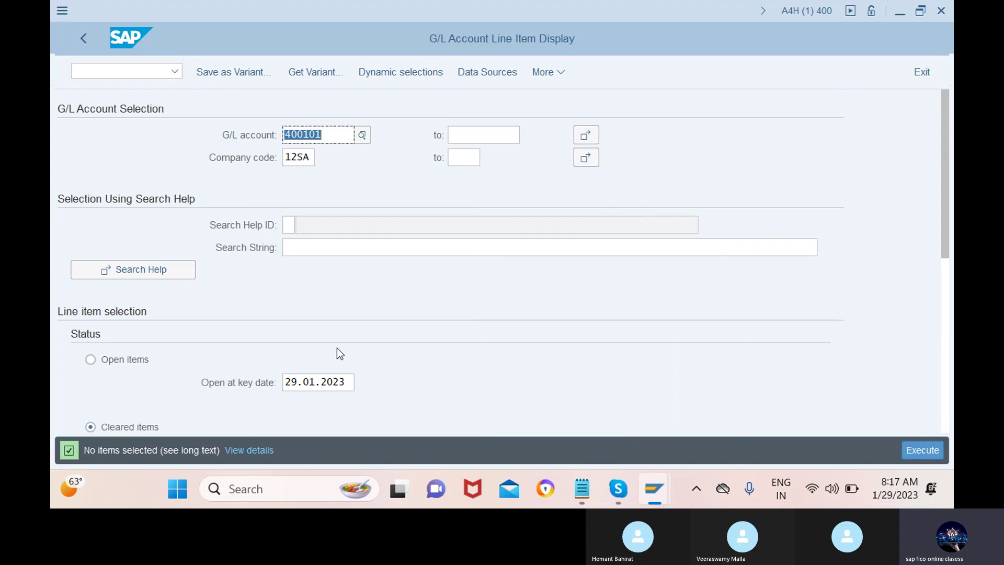
scroll(412, 283, down, 1)
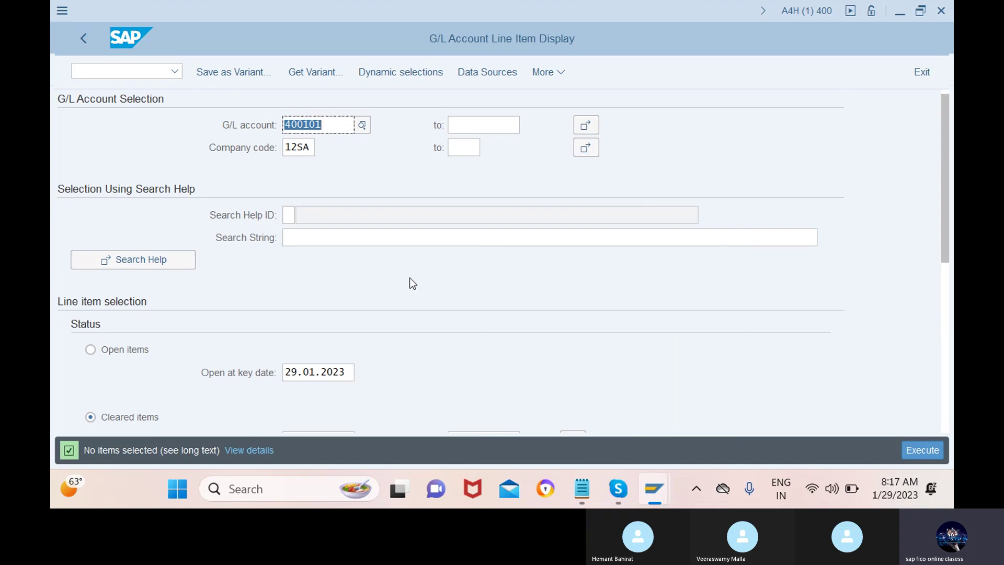
key(Delete)
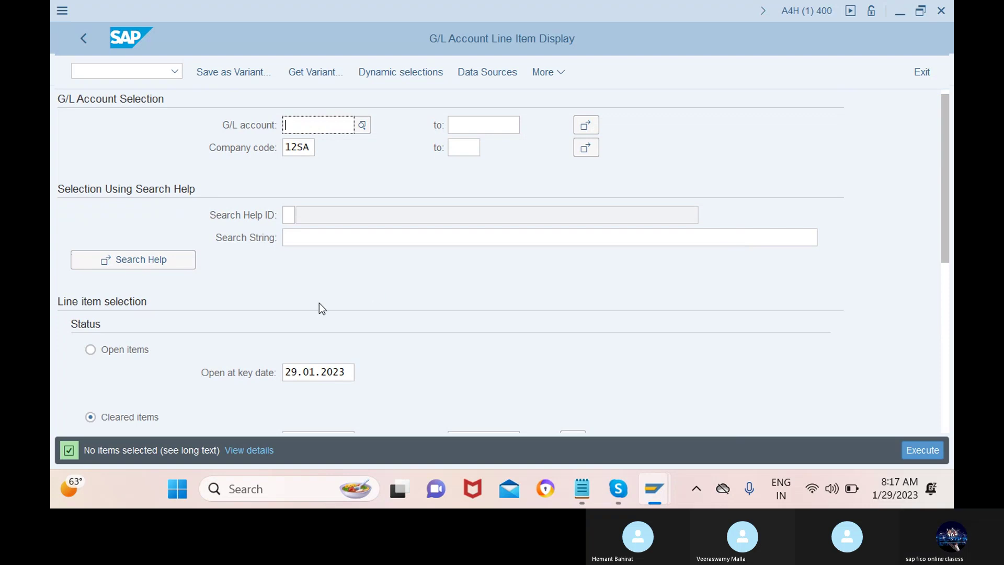
- Limit the cleared items to clearing dates from 29.01.2023 to 29.01.2023 and run the list without a G/L account
scroll(321, 309, down, 5)
scroll(320, 307, up, 1)
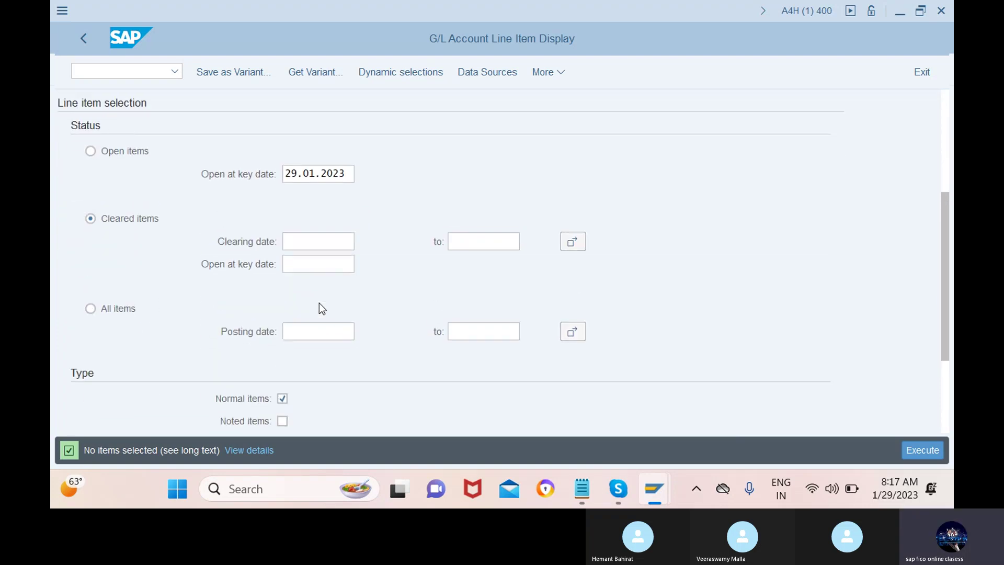
click(293, 235)
click(365, 243)
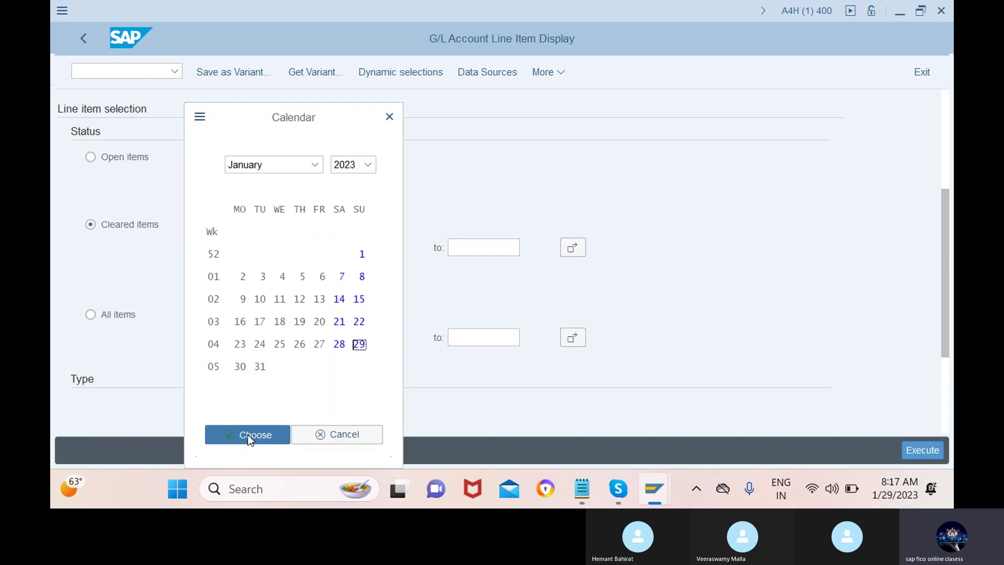
click(248, 436)
click(493, 247)
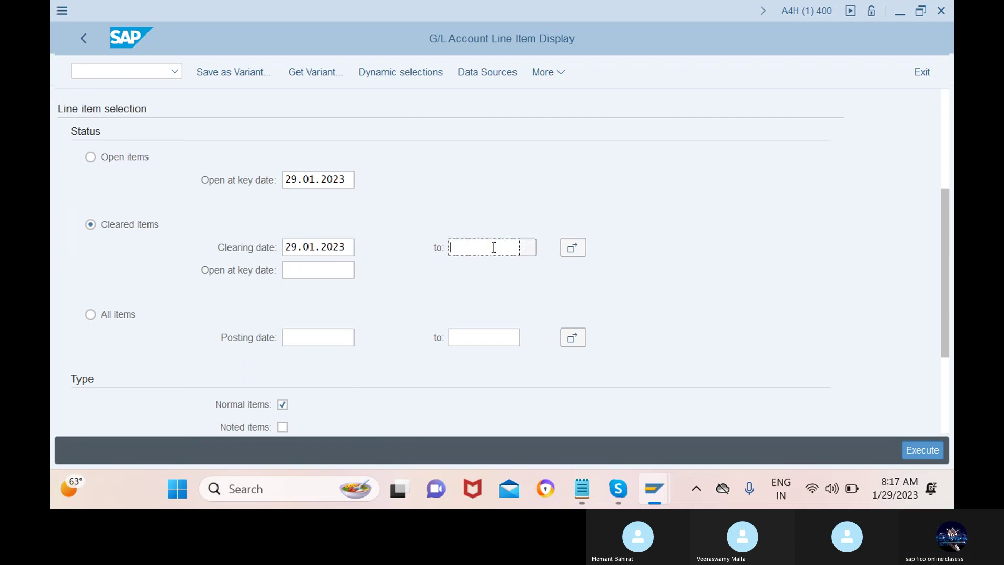
click(527, 251)
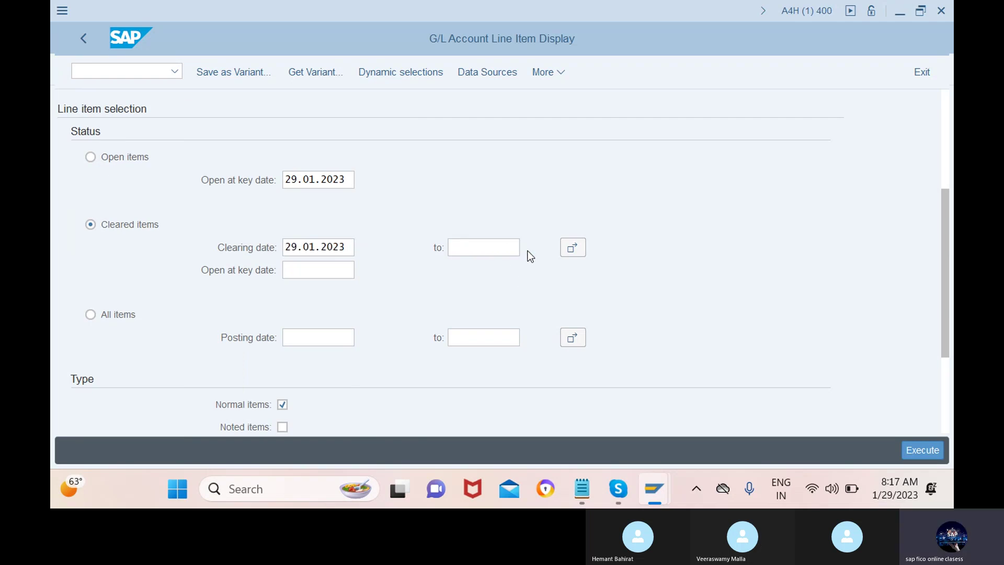
click(267, 434)
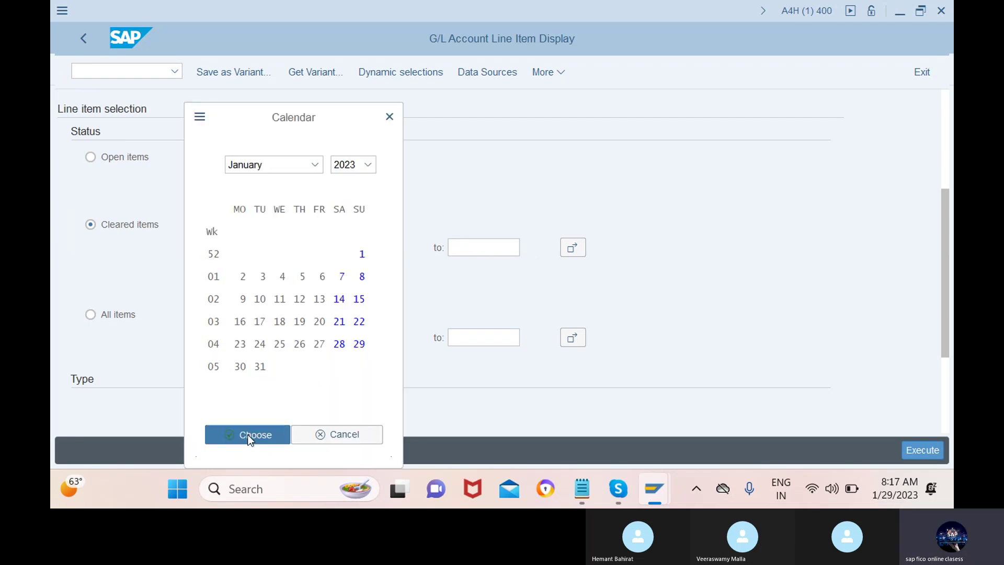
click(327, 270)
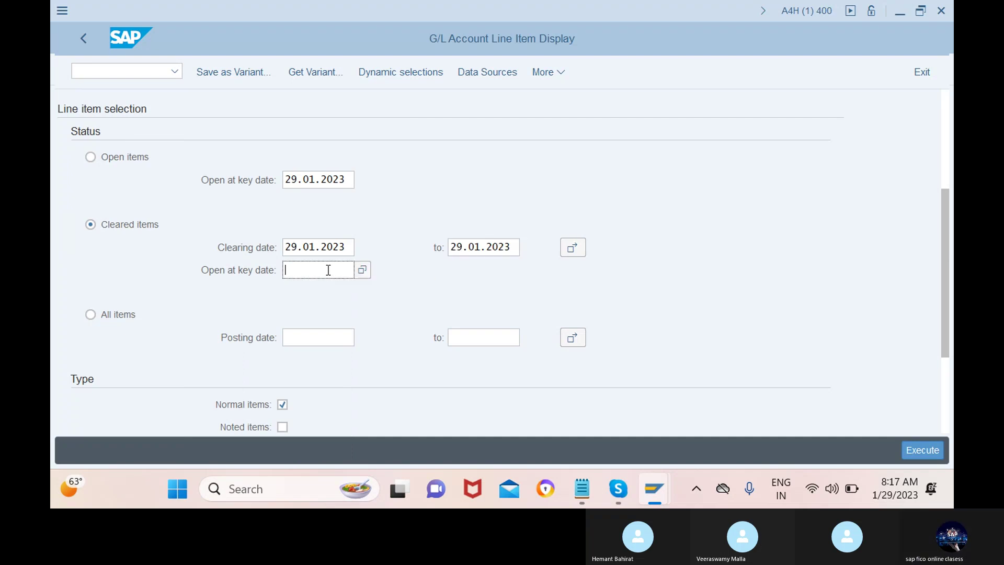
click(925, 451)
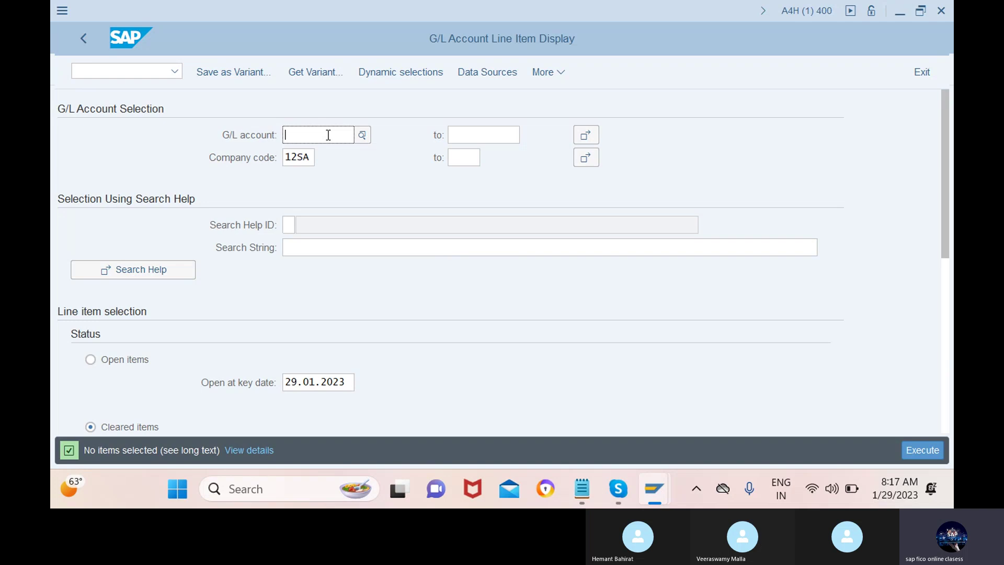
- Choose SBI bank account 100101 from the G/L account search help and run the cleared items list
click(362, 135)
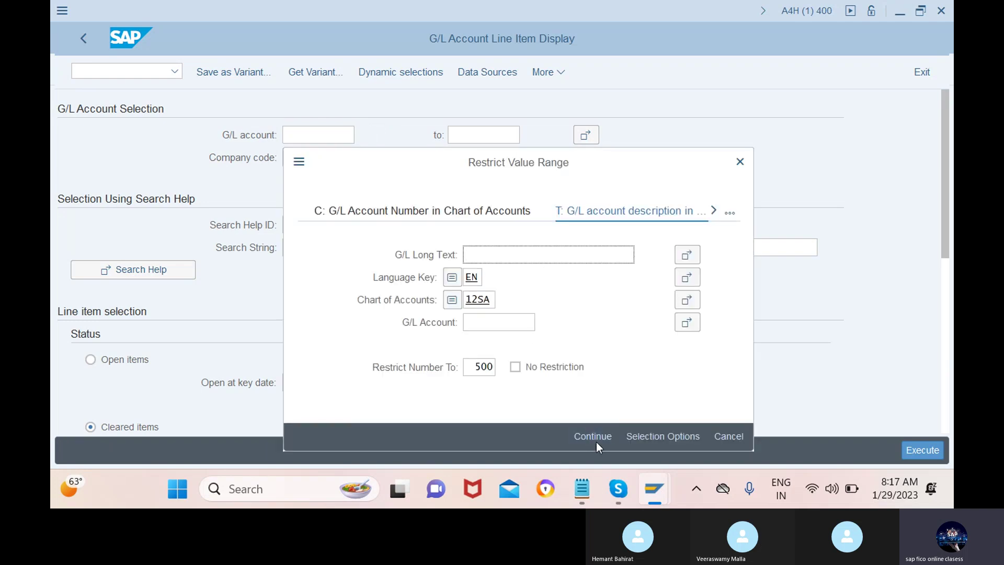
click(593, 437)
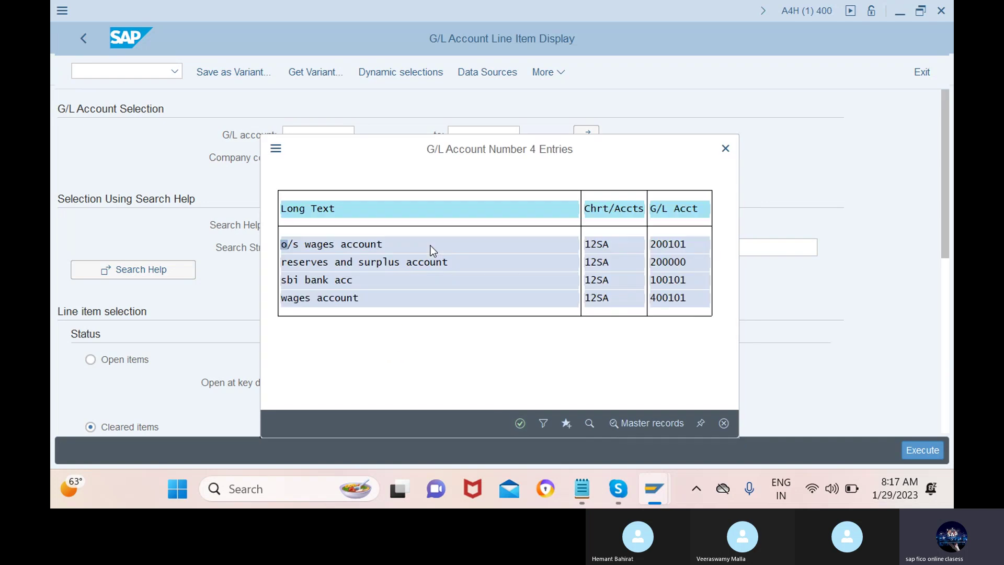
click(389, 299)
click(520, 423)
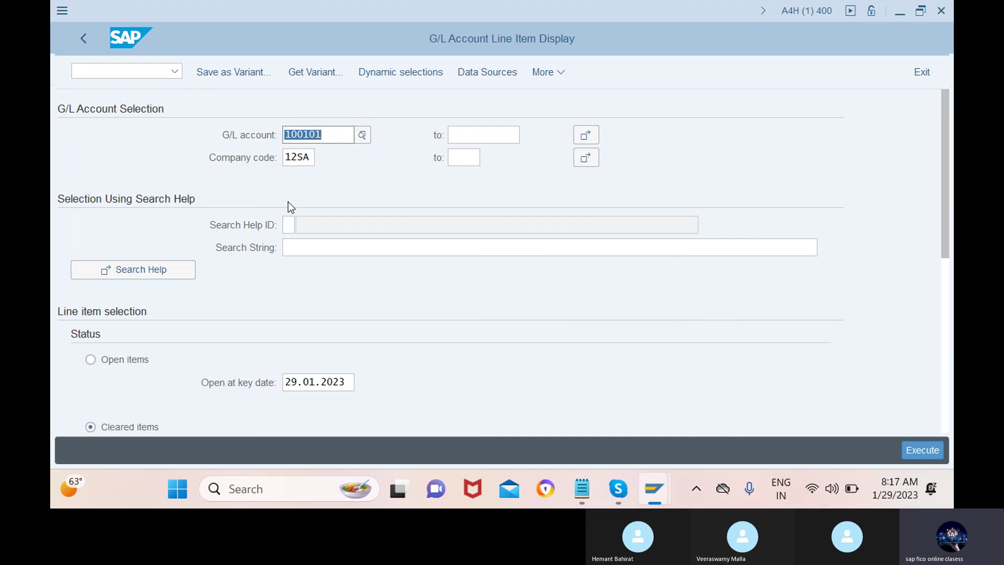
scroll(346, 271, down, 3)
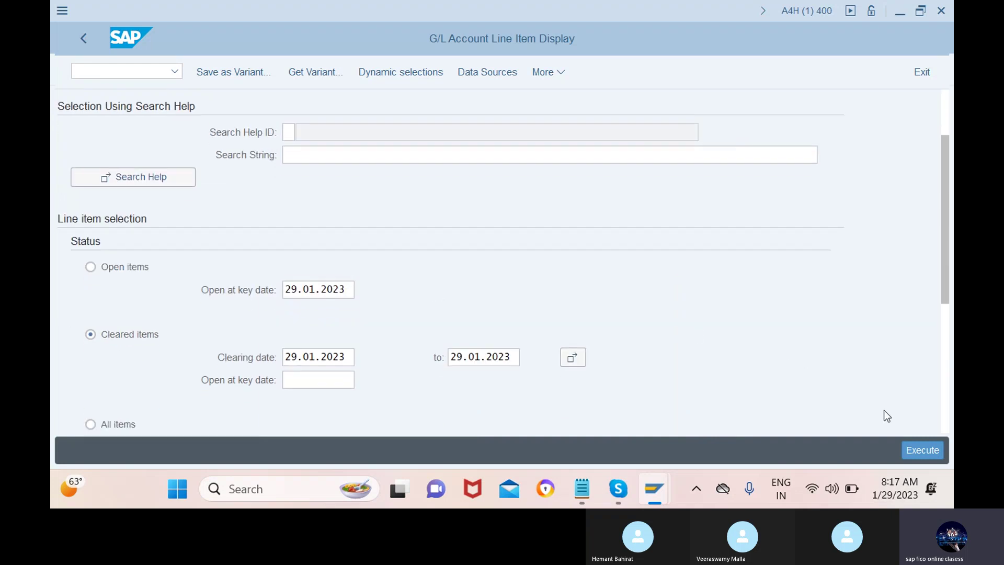
click(922, 450)
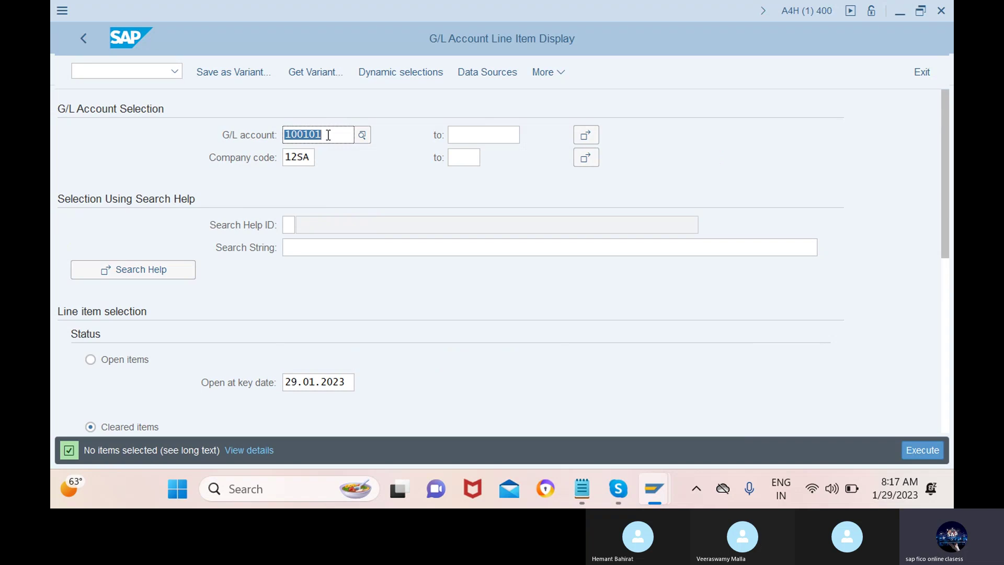
- Set the upper limits of the selection to G/L account 100101 and company code 12SA, and run the list
click(476, 135)
click(528, 135)
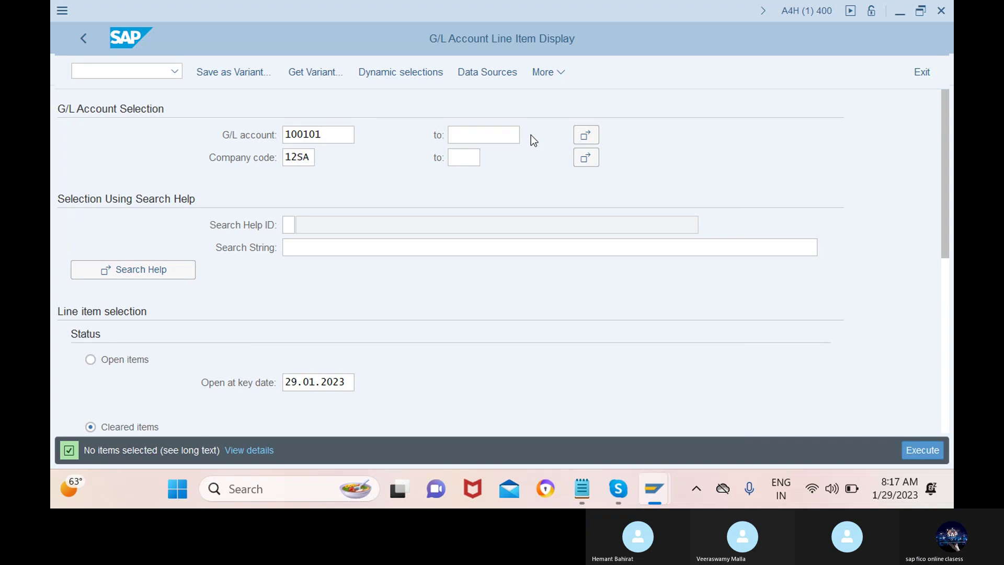
click(758, 436)
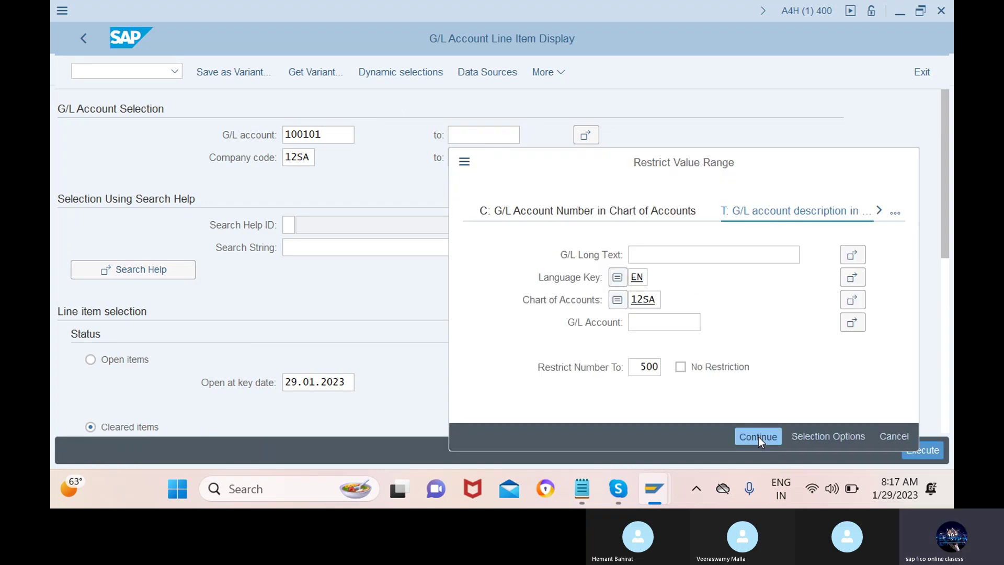
click(509, 279)
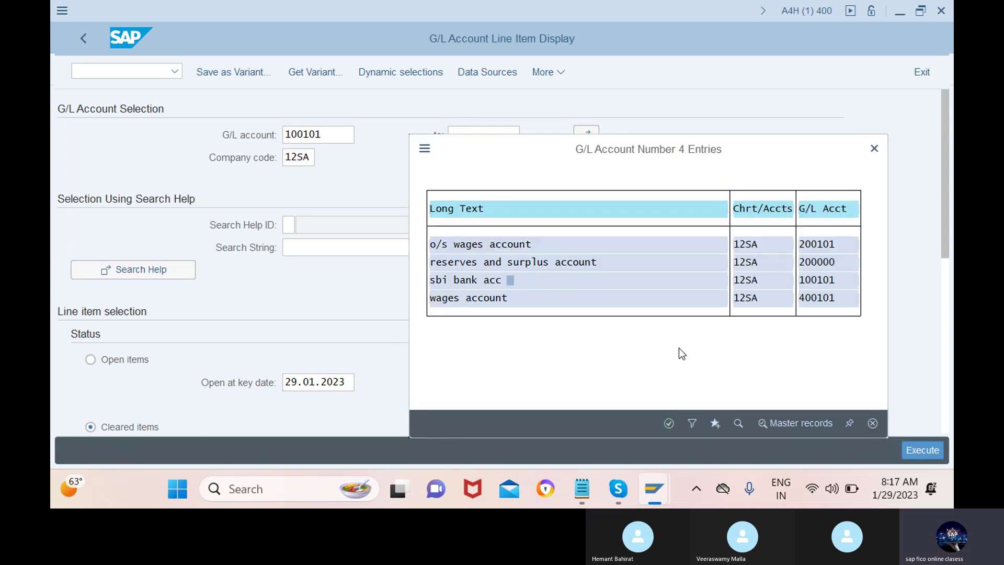
click(669, 424)
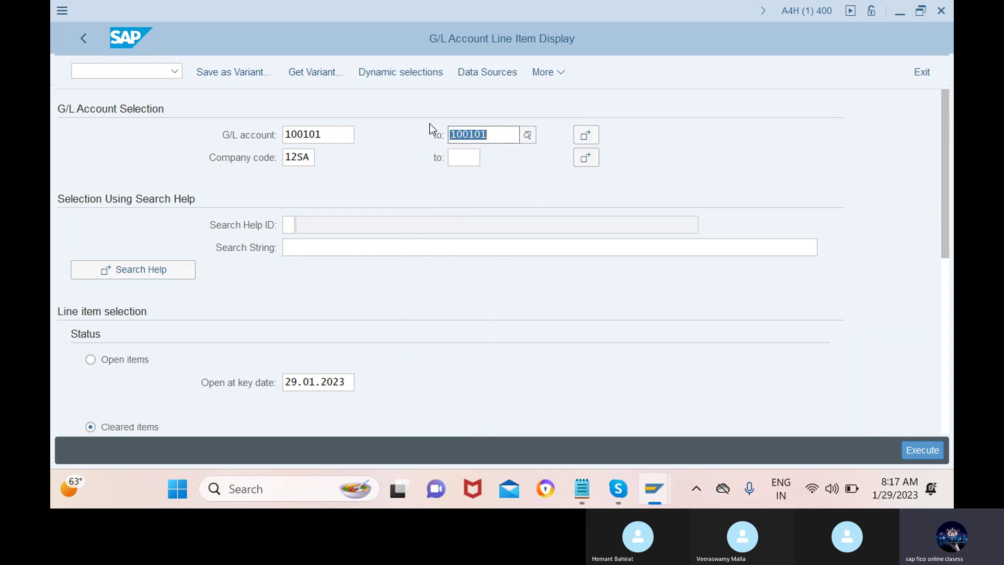
click(470, 157)
text(12sa)
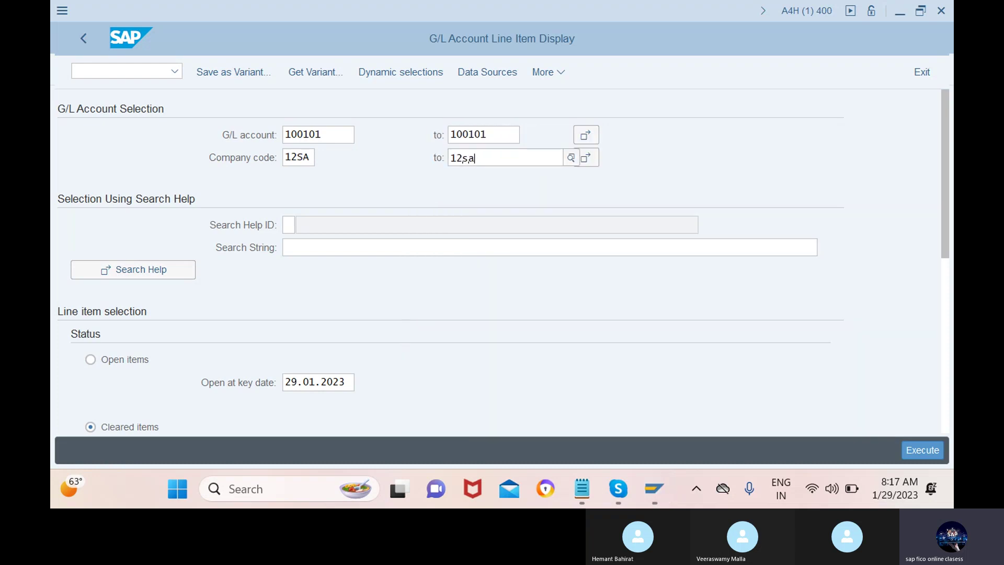
click(568, 225)
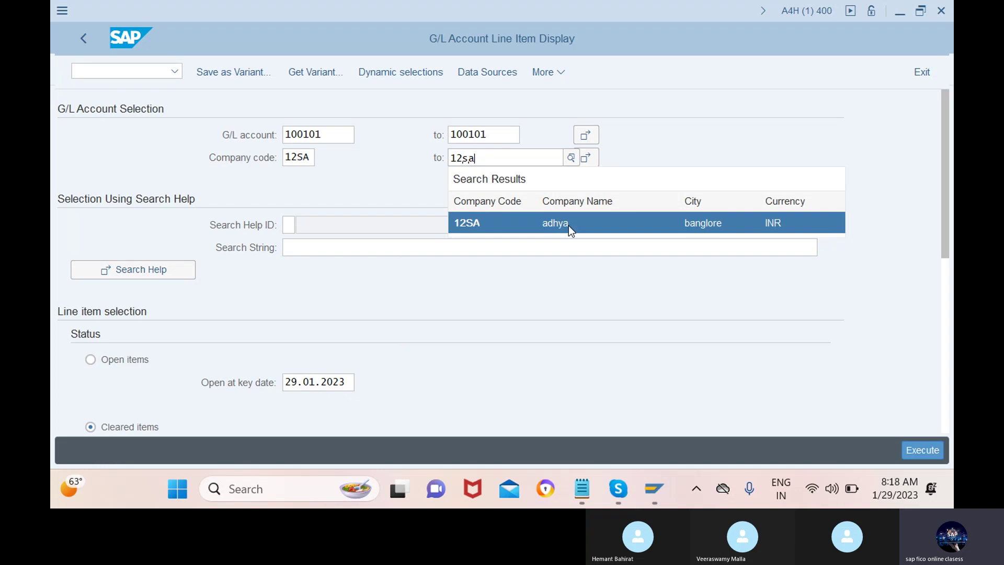
click(915, 451)
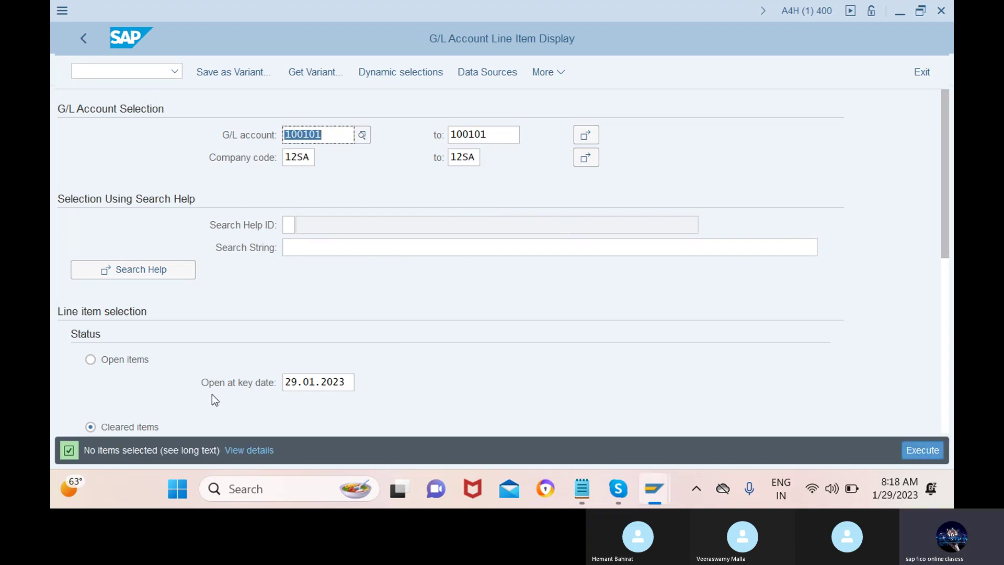
- Read the long text of the status message, close it, and clear both ends of the G/L account range
click(249, 452)
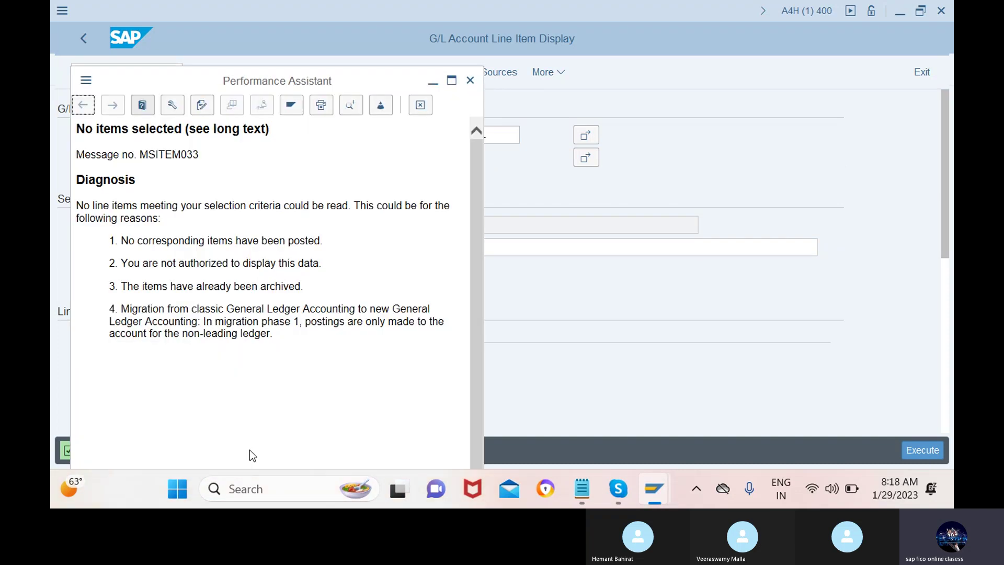
click(469, 81)
drag(328, 135, 274, 143)
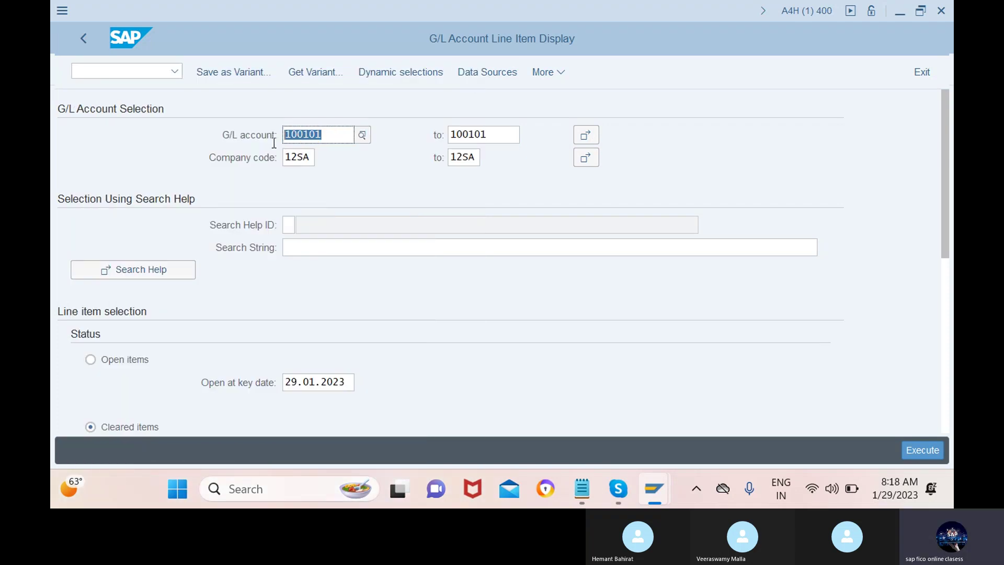
key(Delete)
drag(496, 135, 445, 150)
key(Delete)
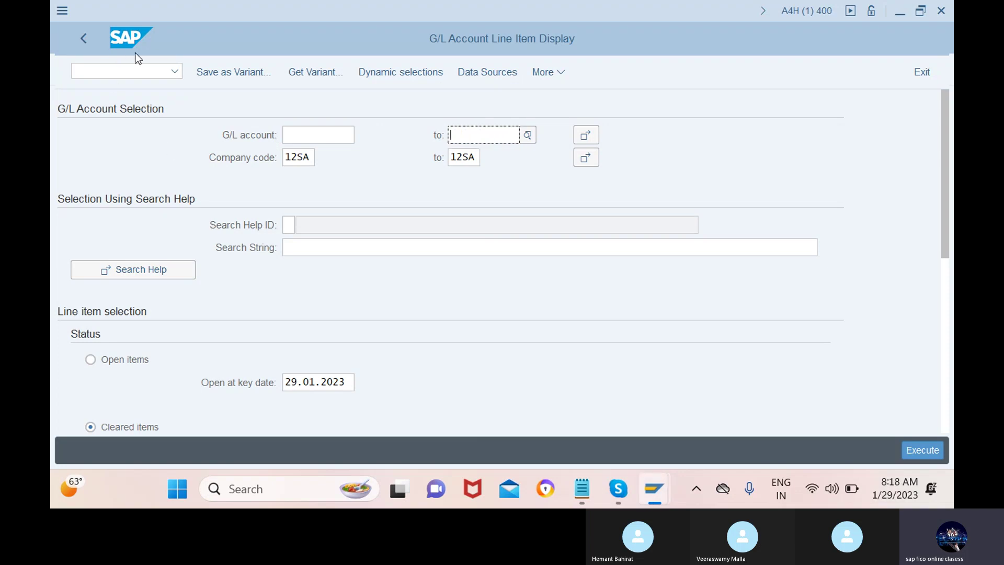
- Start a G/L account posting with transaction F-02 and set its document date to 29.01.2023
click(127, 76)
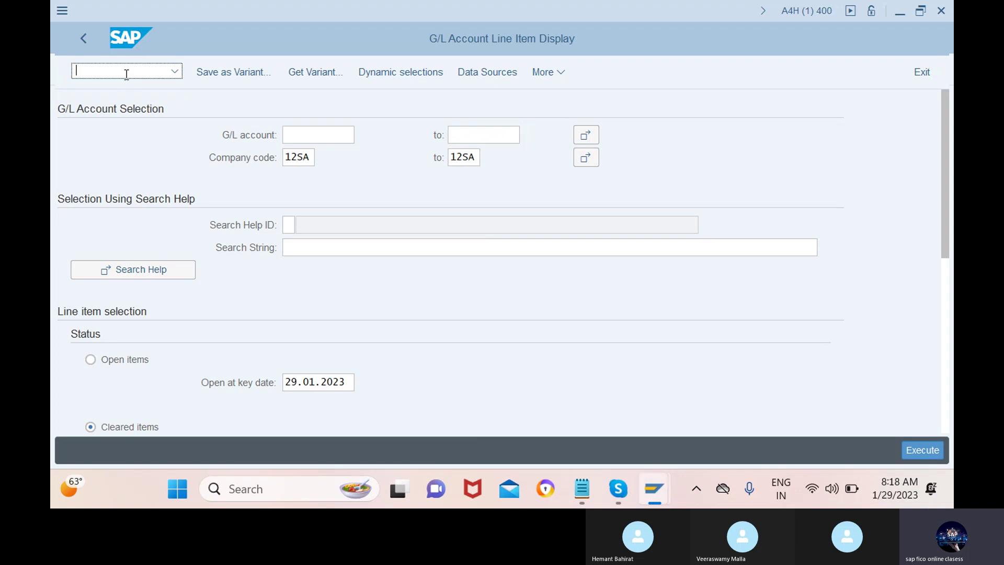
text(/n)
text(-02)
key(Return)
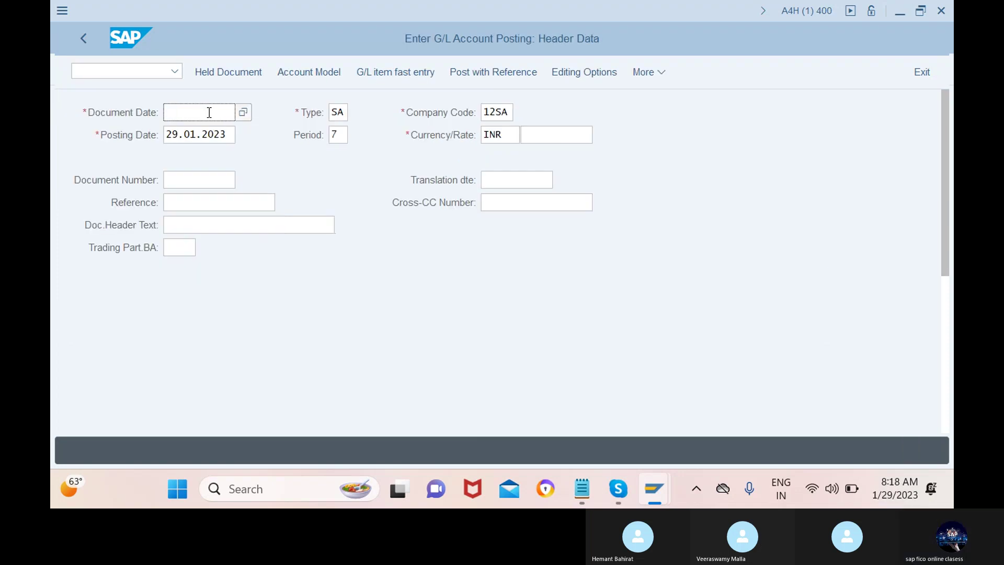
click(241, 113)
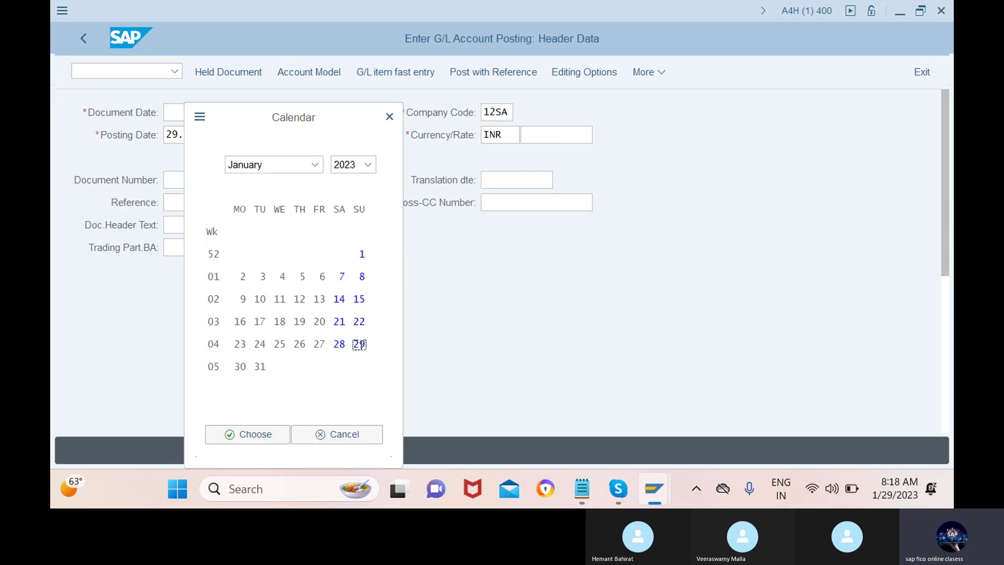
click(258, 435)
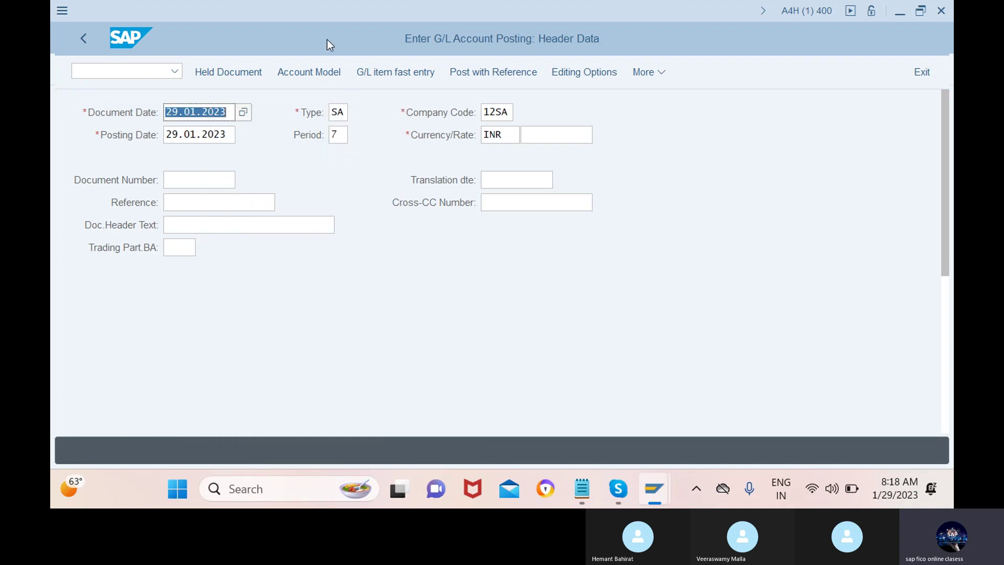
- Choose wages account 400101 for the first line item with posting key 40 and enter an amount of 10000 INR
scroll(312, 272, down, 2)
scroll(312, 272, down, 5)
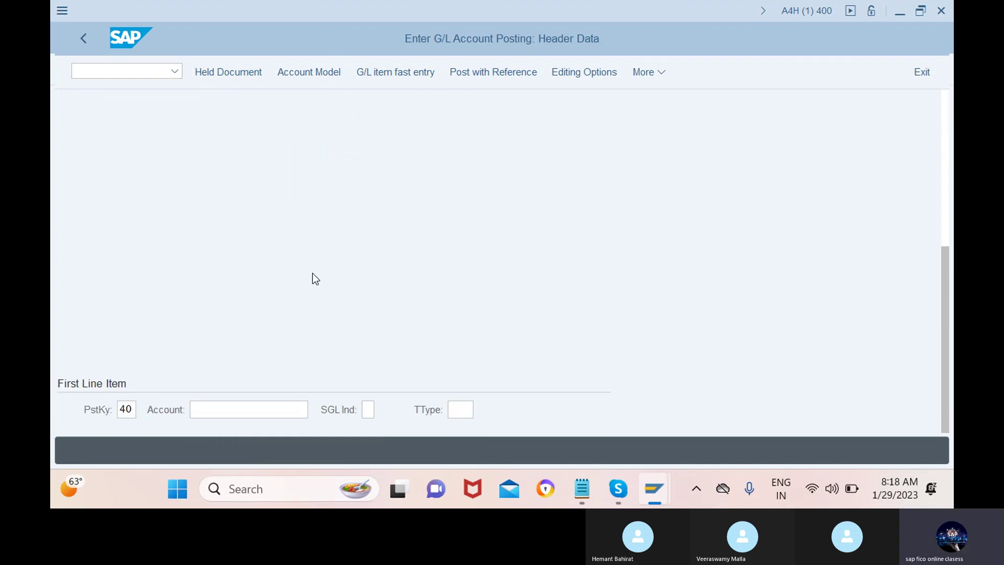
click(251, 405)
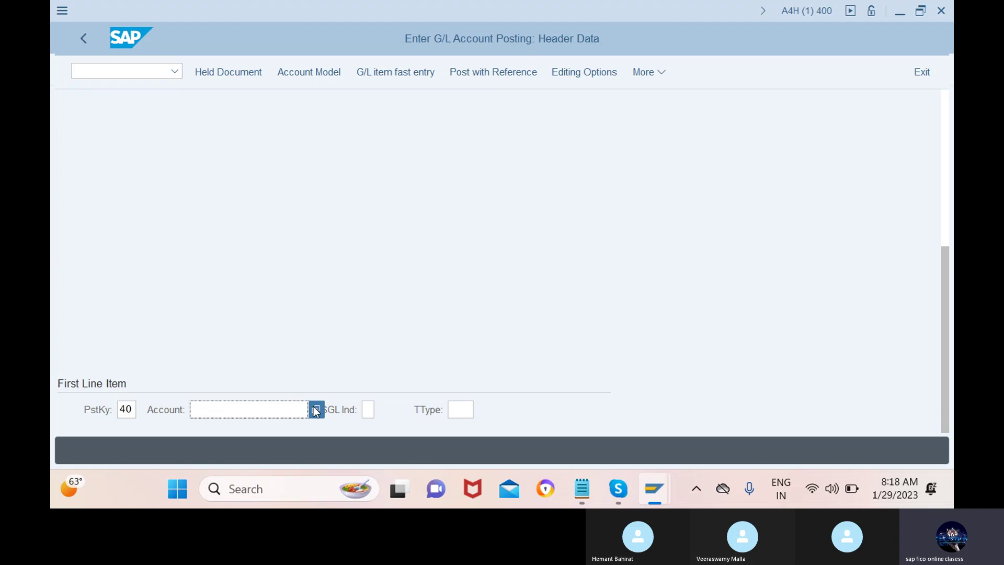
click(312, 406)
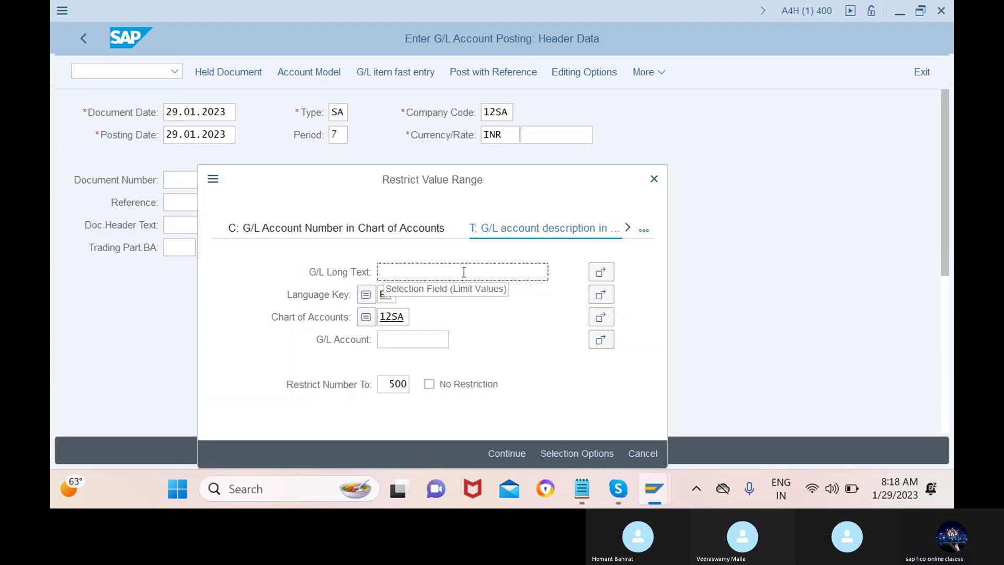
click(507, 453)
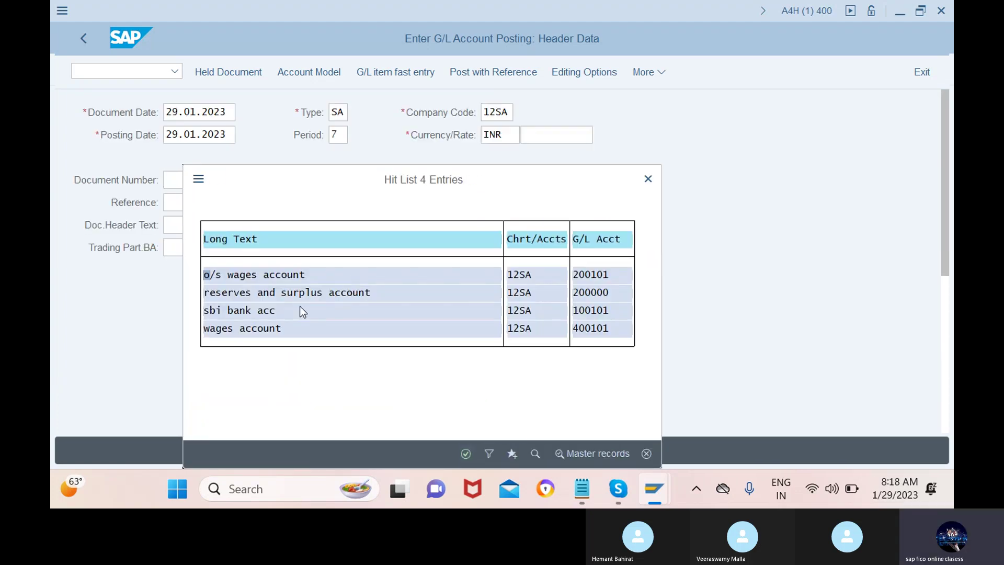
click(465, 453)
key(Return)
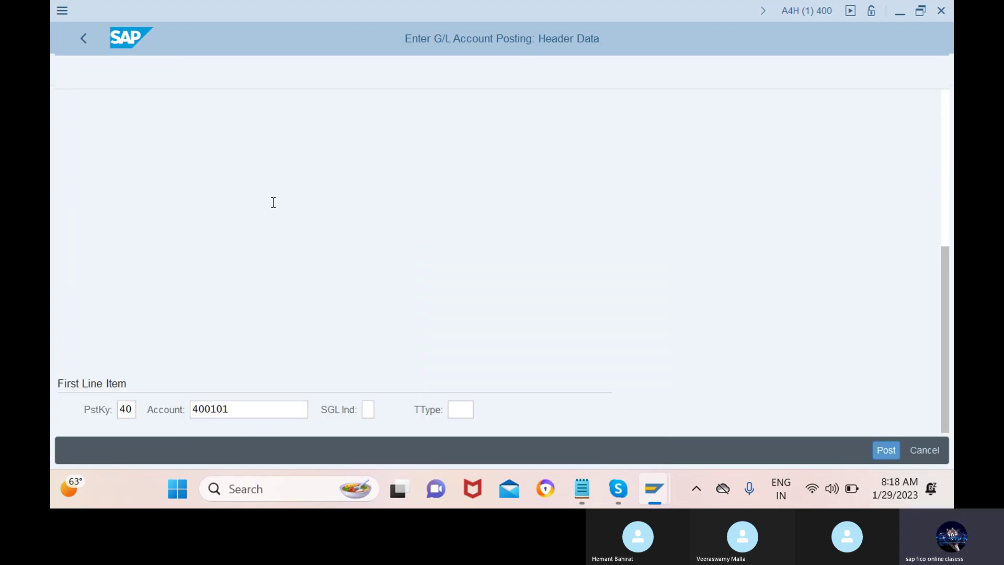
text(10000)
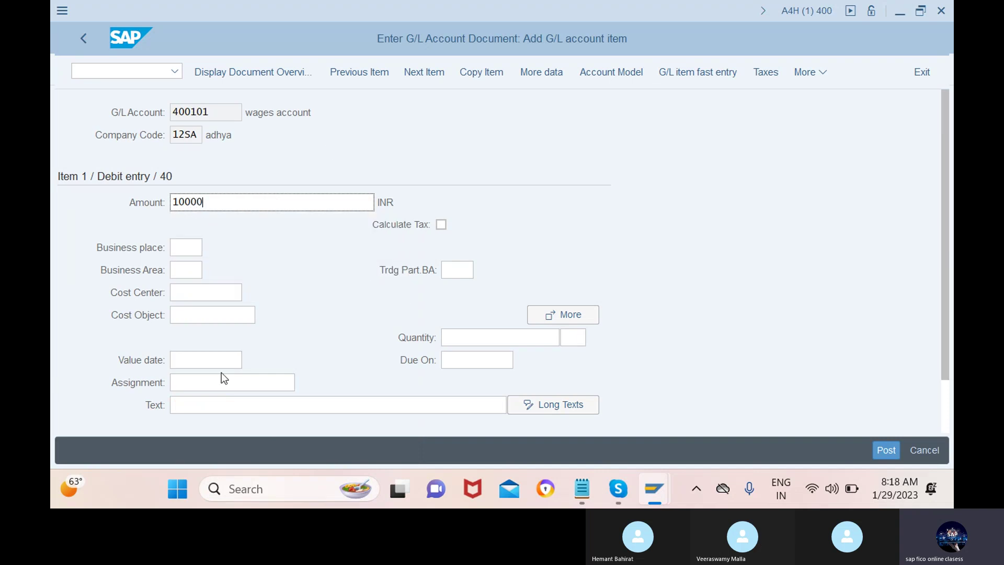
- Enter "o/s wages exp" as the text of the wages debit line item
click(234, 407)
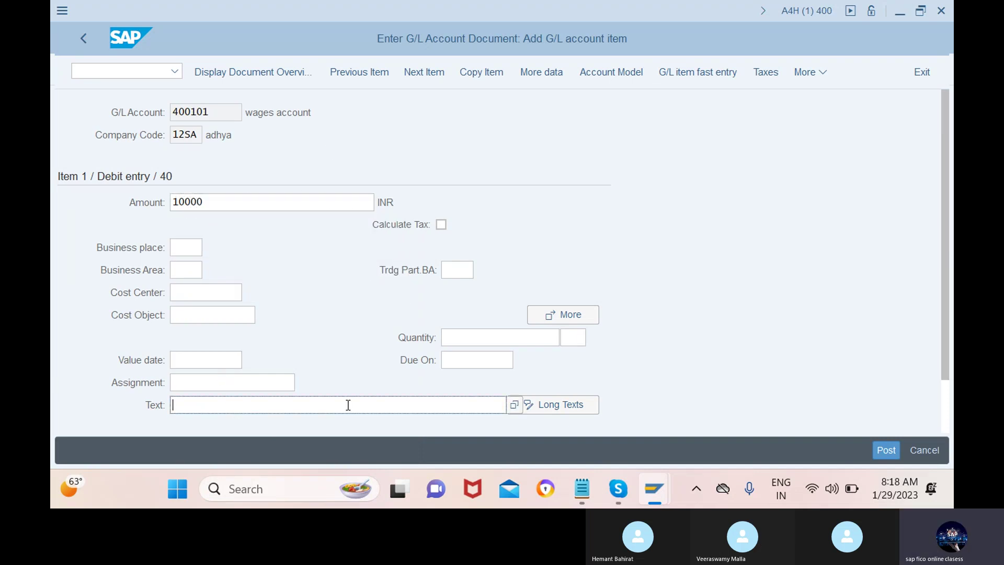
text(o/s)
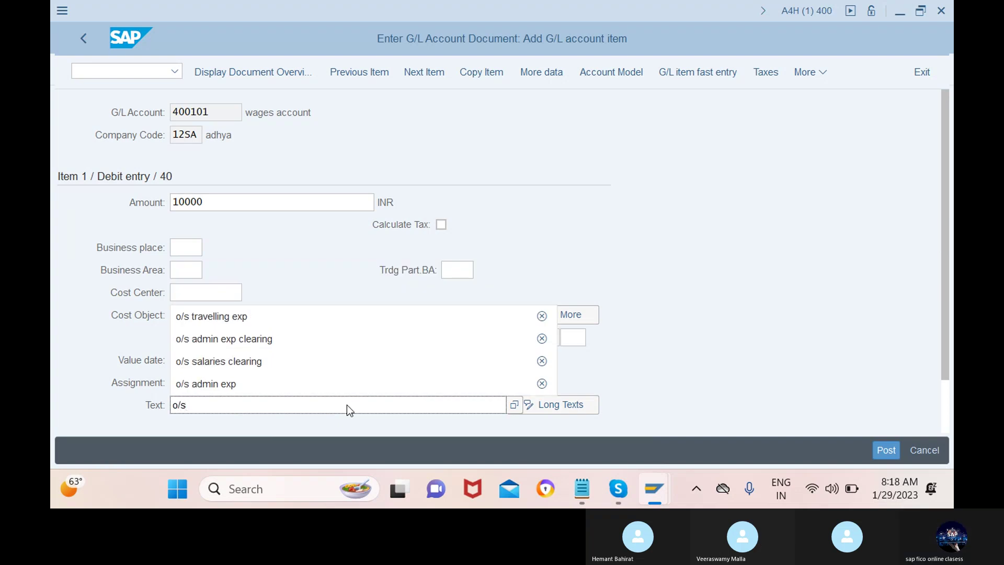
click(305, 380)
key(BackSpace)
key(BackSpace)
key(BackSpace)
key(BackSpace)
key(BackSpace)
key(BackSpace)
key(BackSpace)
key(BackSpace)
key(BackSpace)
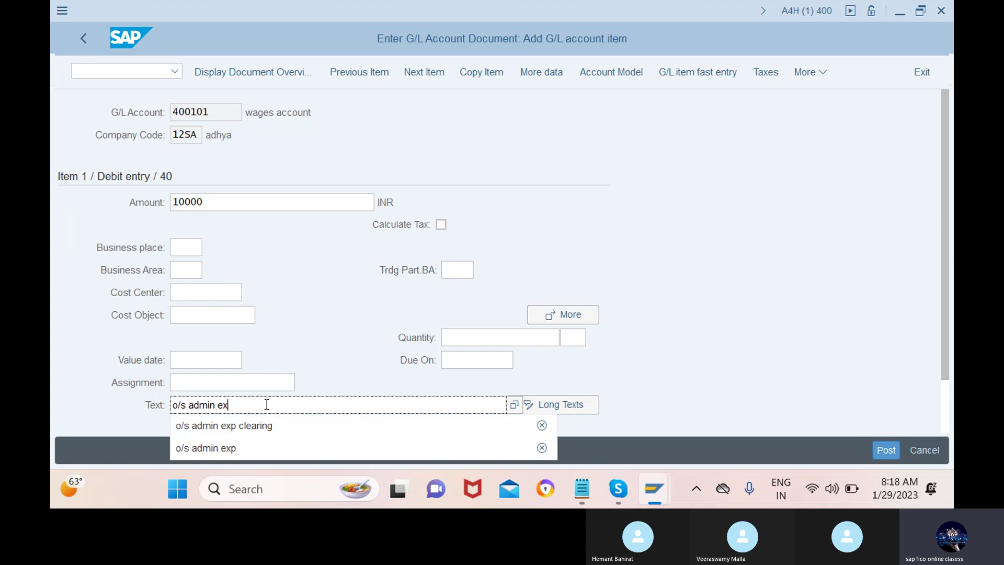
text(wa)
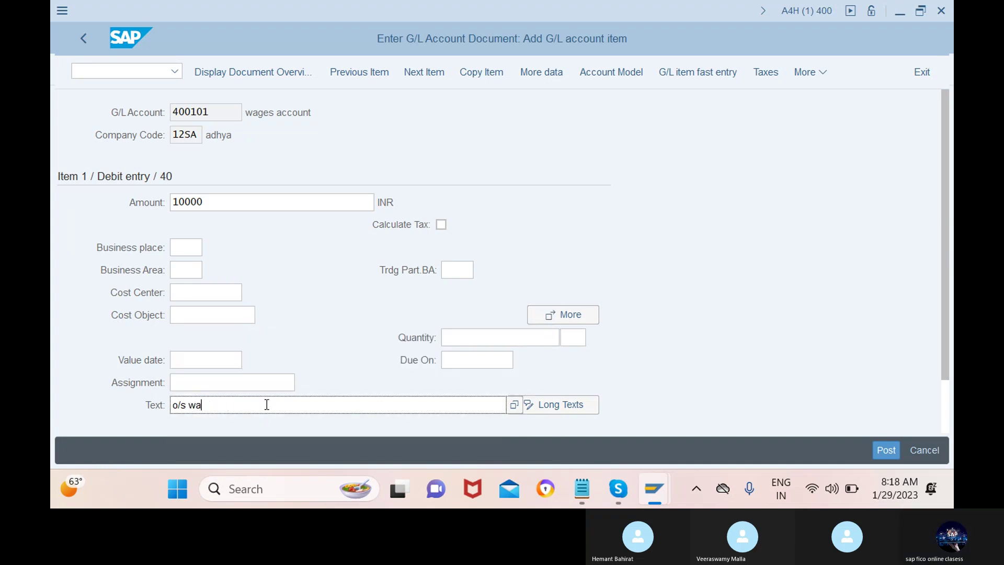
text(ges exp)
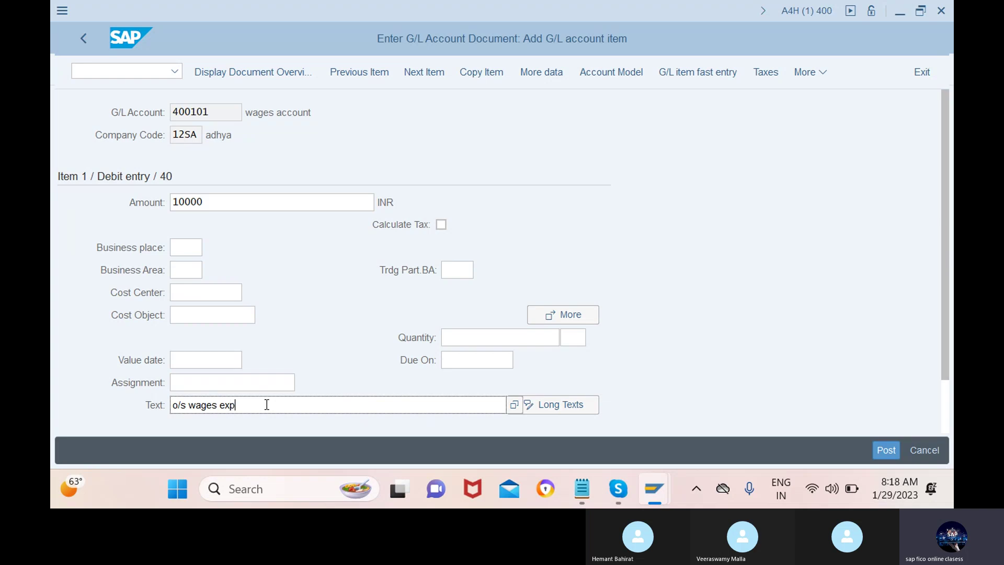
- Add a second line item with posting key 50 and the o/s wages account 200101
scroll(293, 406, down, 2)
click(126, 409)
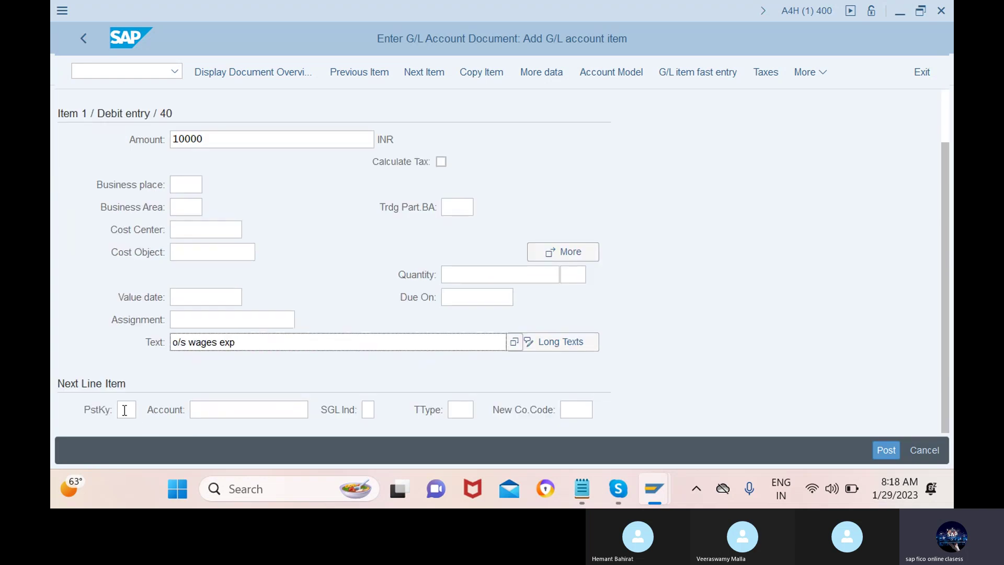
text(50)
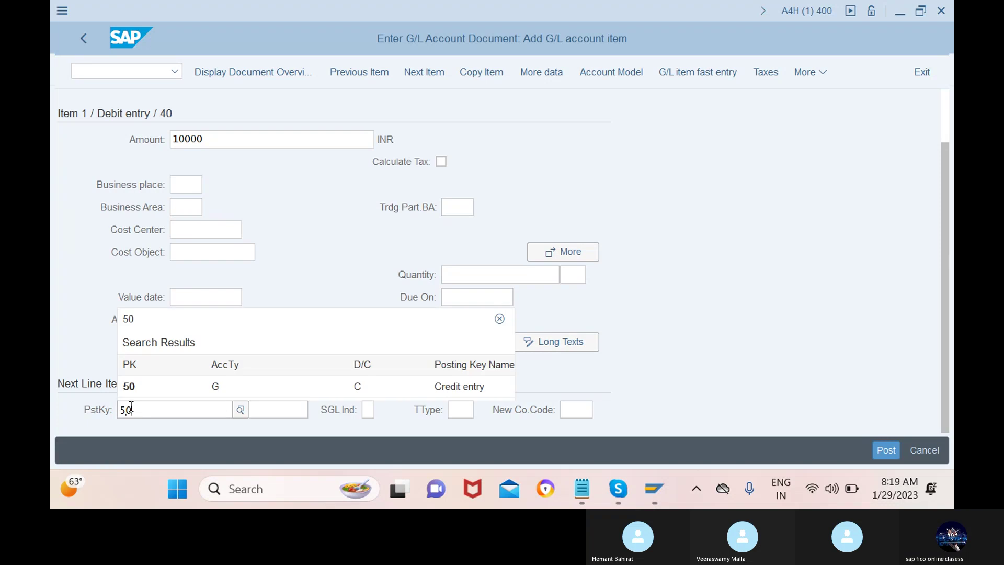
click(142, 393)
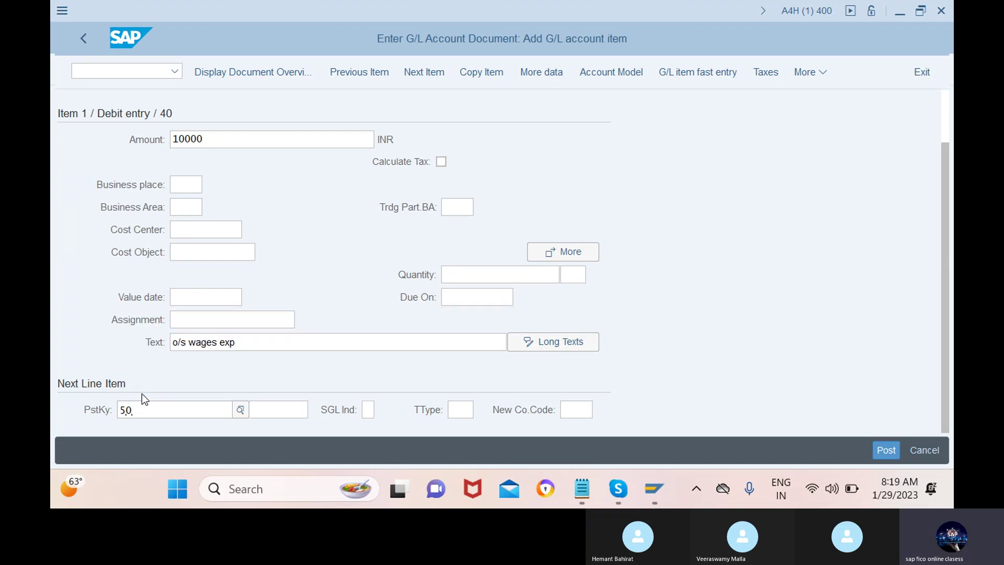
click(277, 409)
click(312, 410)
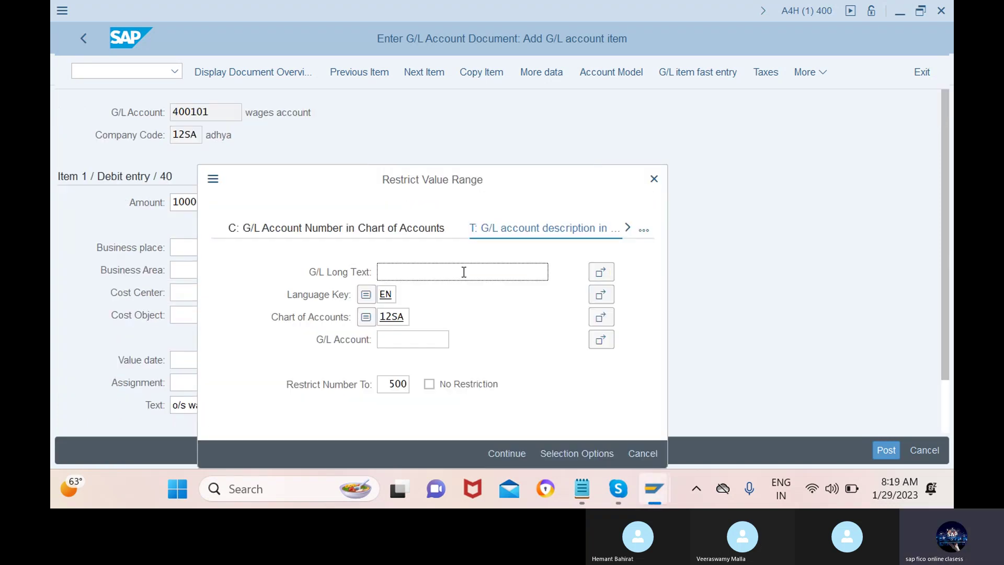
click(507, 453)
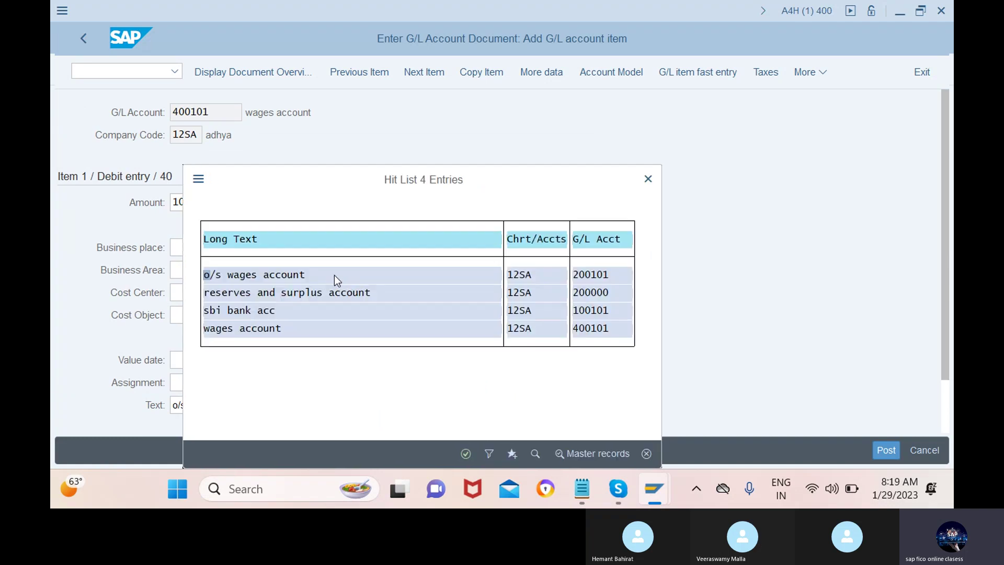
click(284, 274)
click(466, 454)
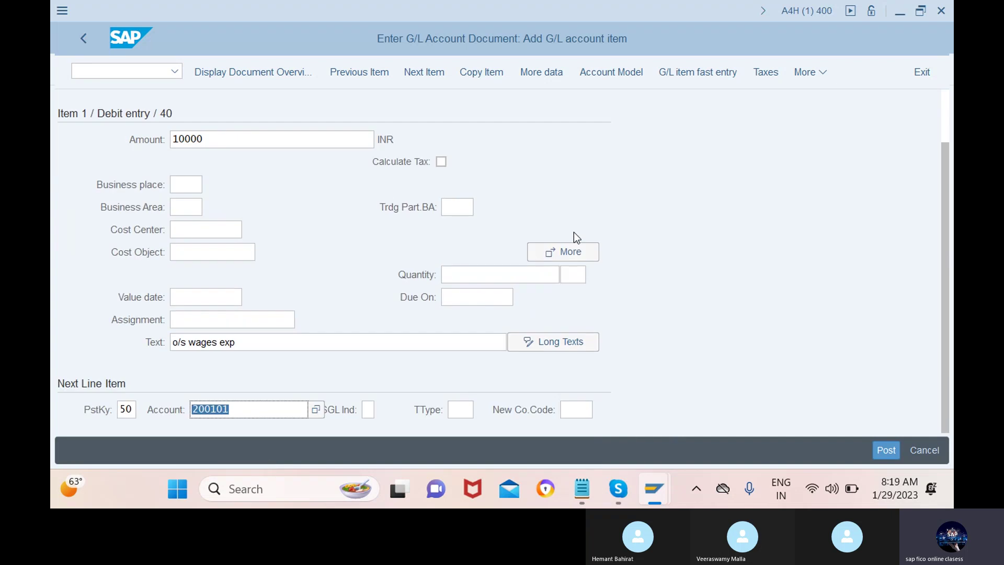
key(Return)
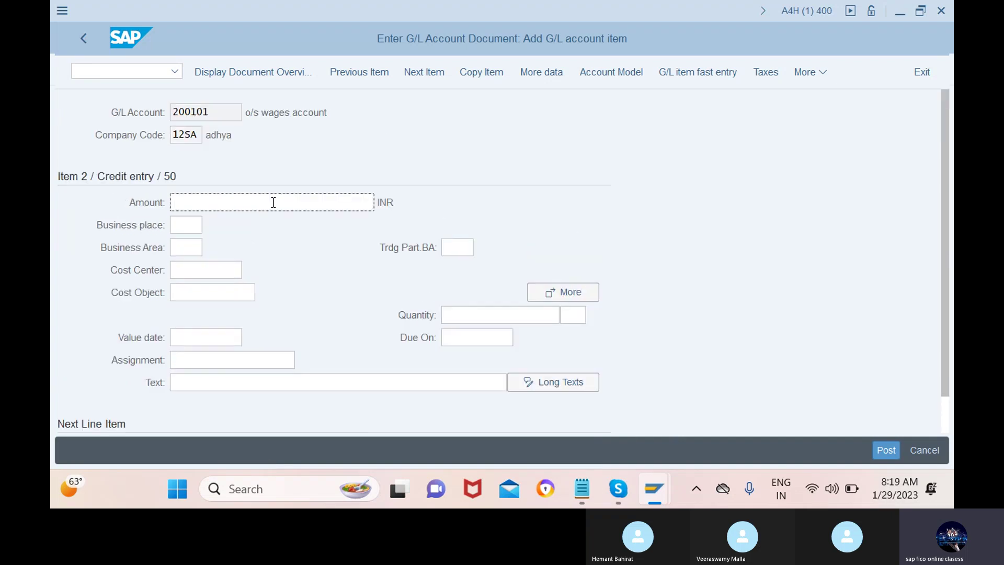
- Fill the credit item with amount *, value date 29.01.2023 and text +
text(*)
click(217, 337)
click(255, 335)
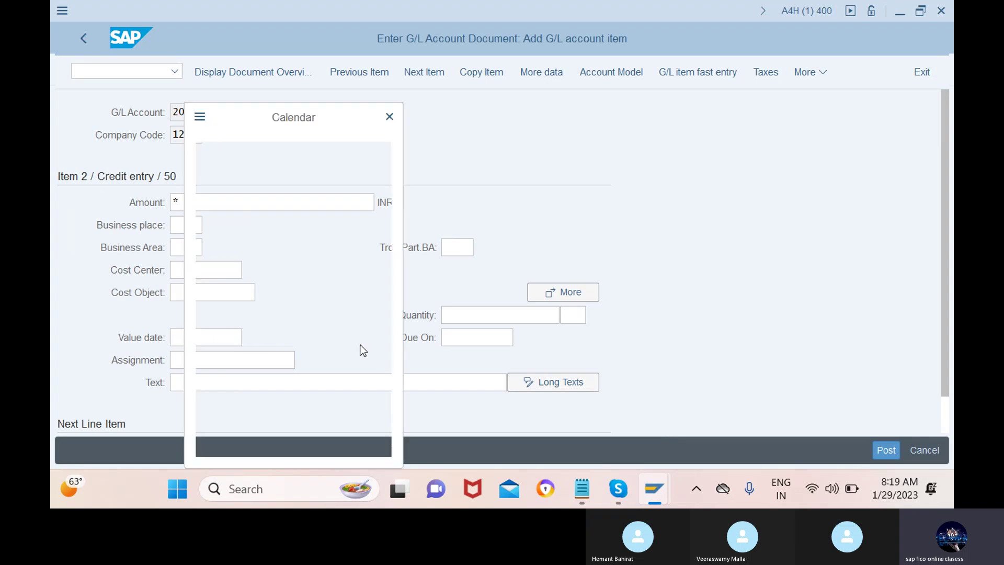
click(251, 434)
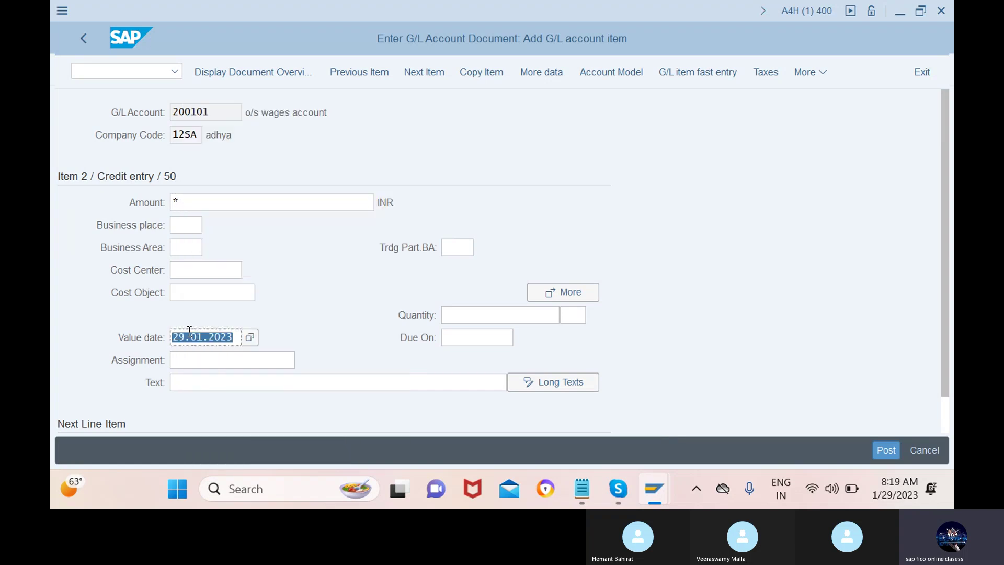
click(348, 382)
text(+)
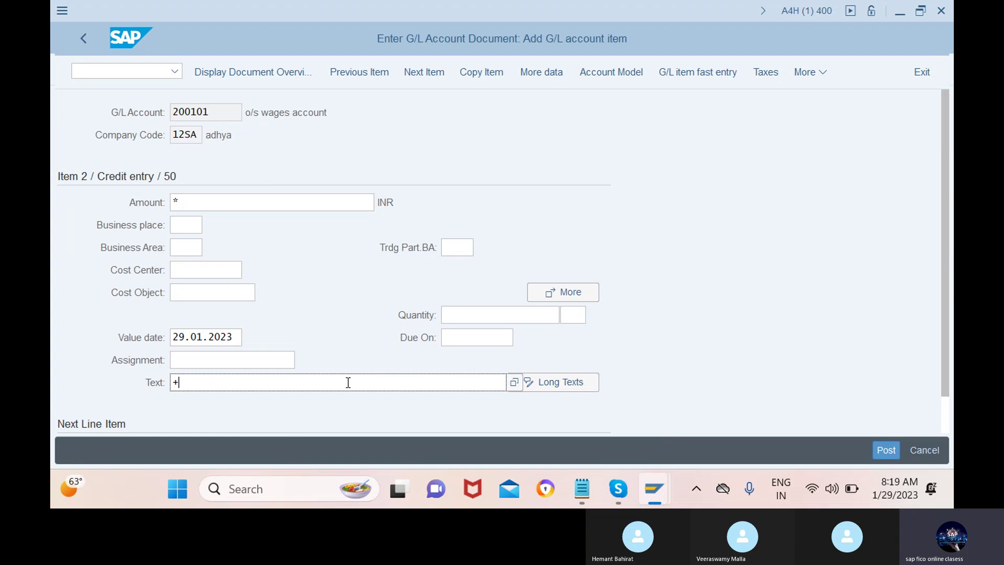
- Simulate the wages document and post it
click(812, 73)
mouse_move(813, 99)
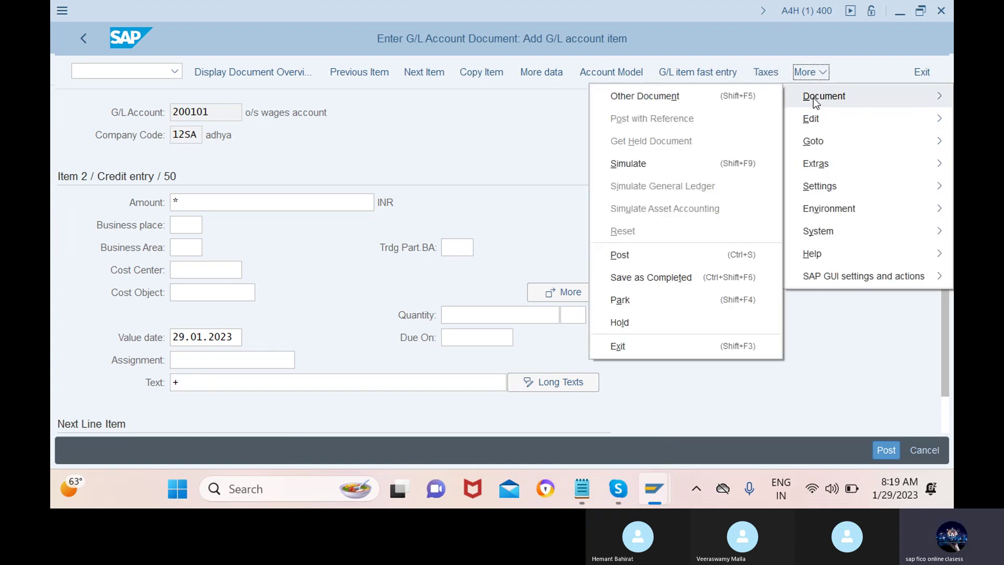
click(660, 165)
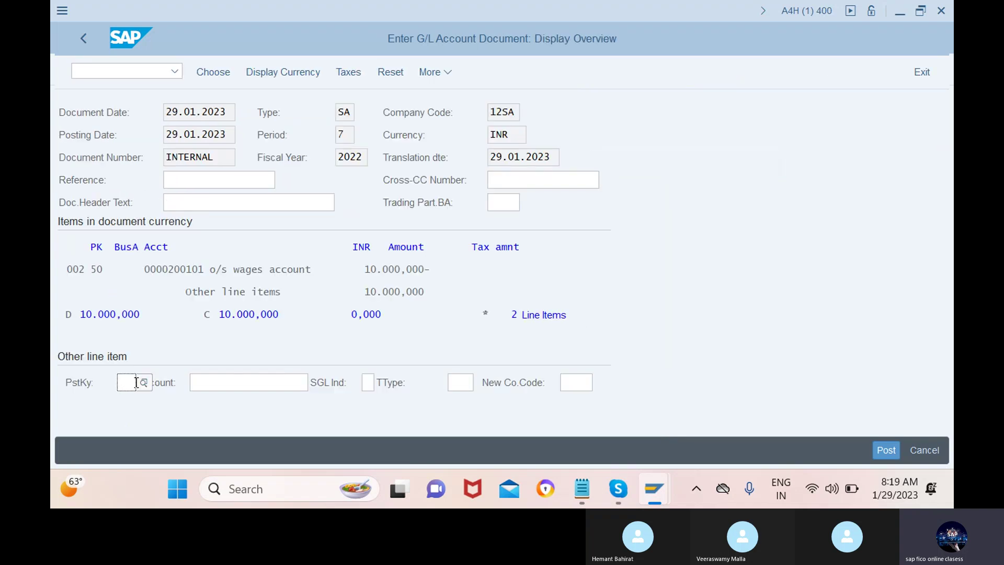
click(885, 450)
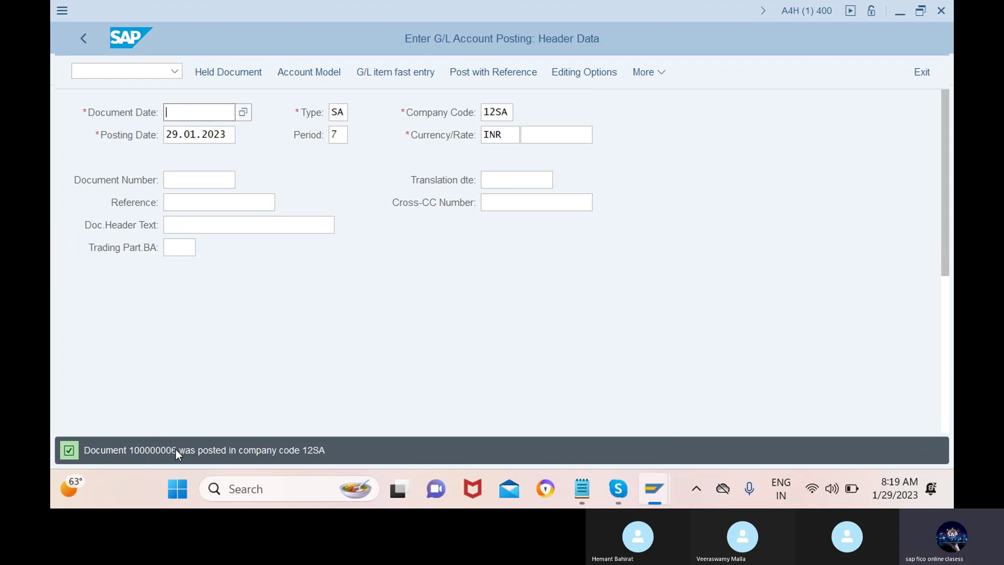
- Run the FBL3N open item list for company code 12SA without a G/L account, then return to the selection
click(128, 73)
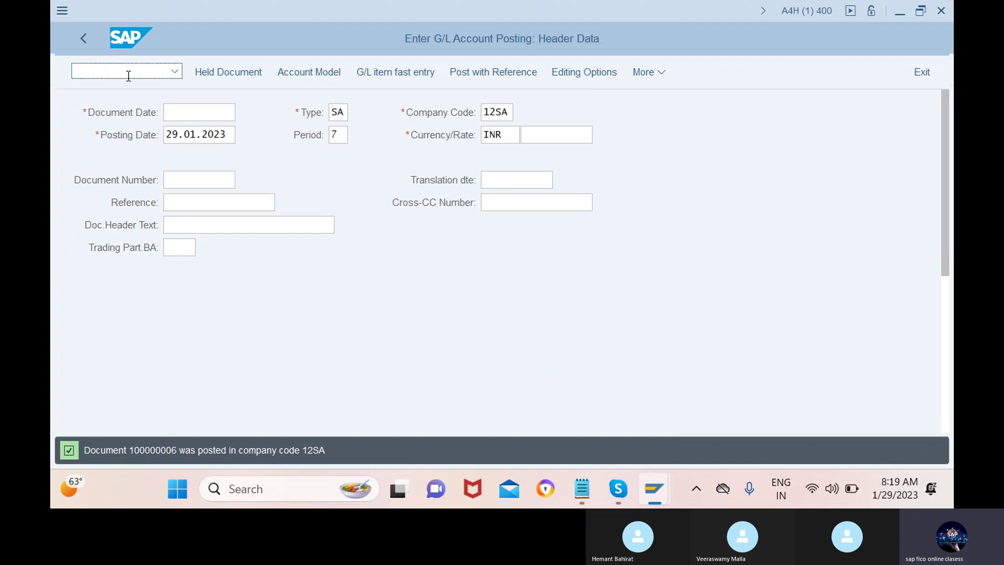
text(/nfbl3n)
key(Return)
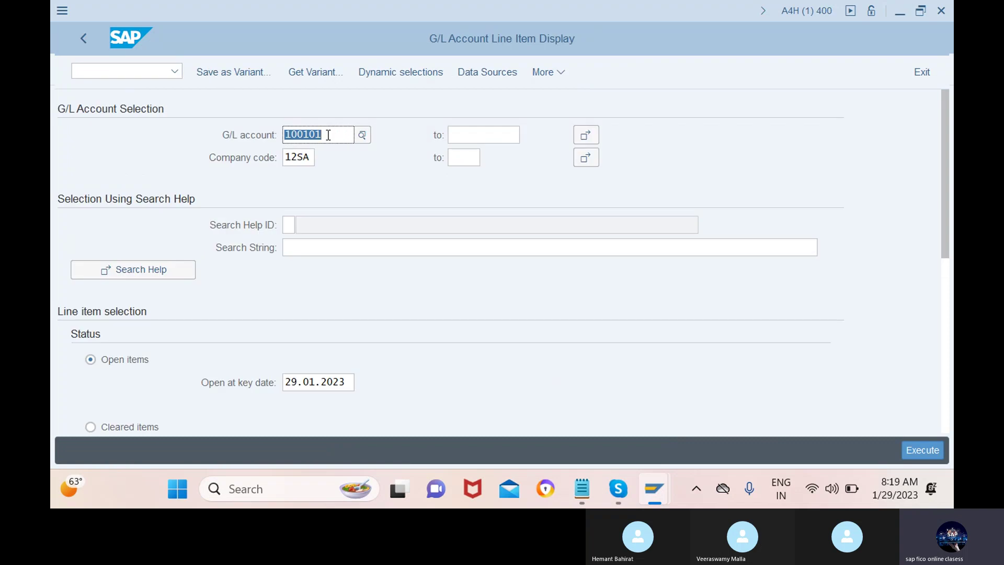
key(BackSpace)
scroll(182, 384, down, 3)
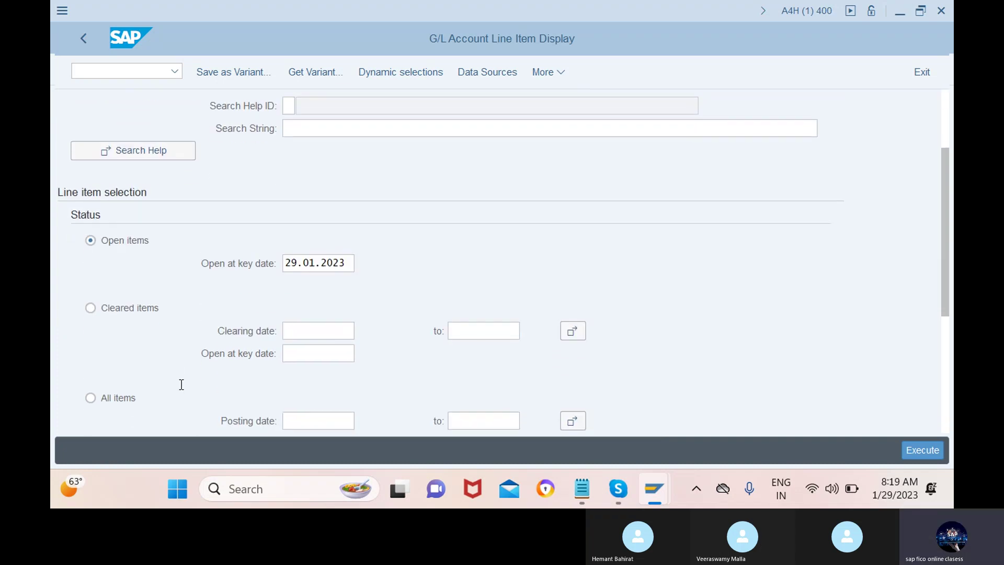
scroll(181, 384, up, 3)
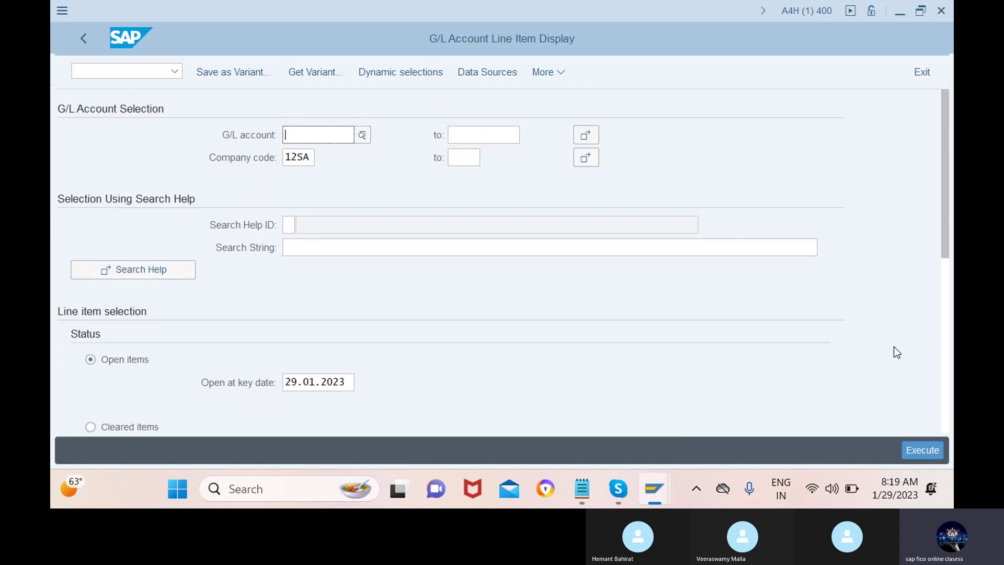
click(923, 449)
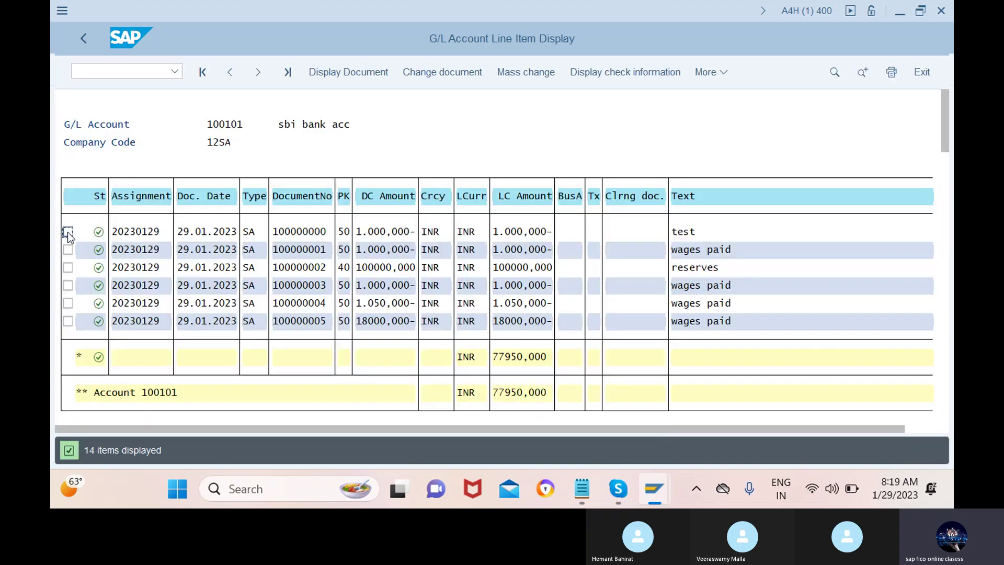
click(84, 39)
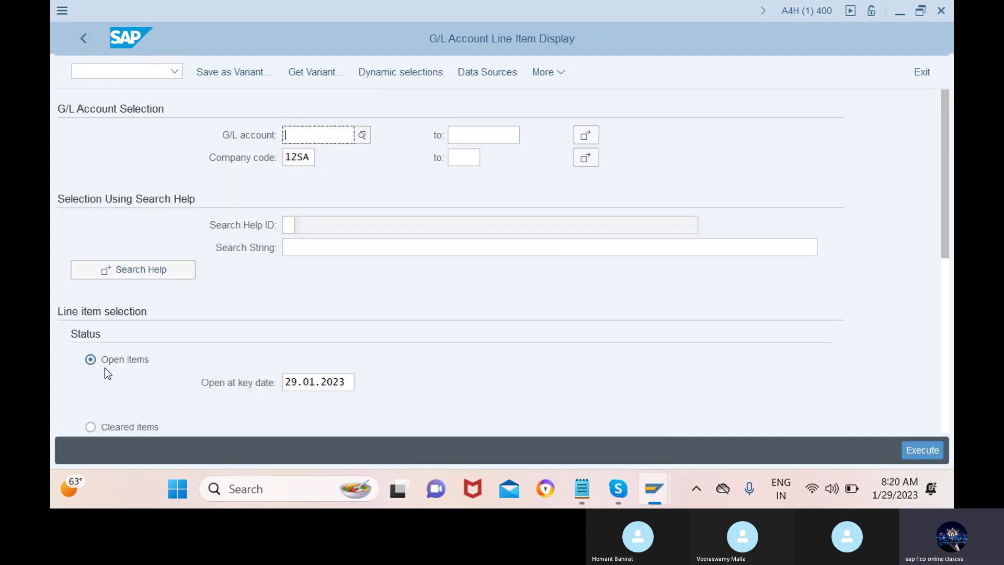
- Start transaction FS10N, clear the account number and try to run the balance display for company code 12SA
click(133, 70)
text(/n)
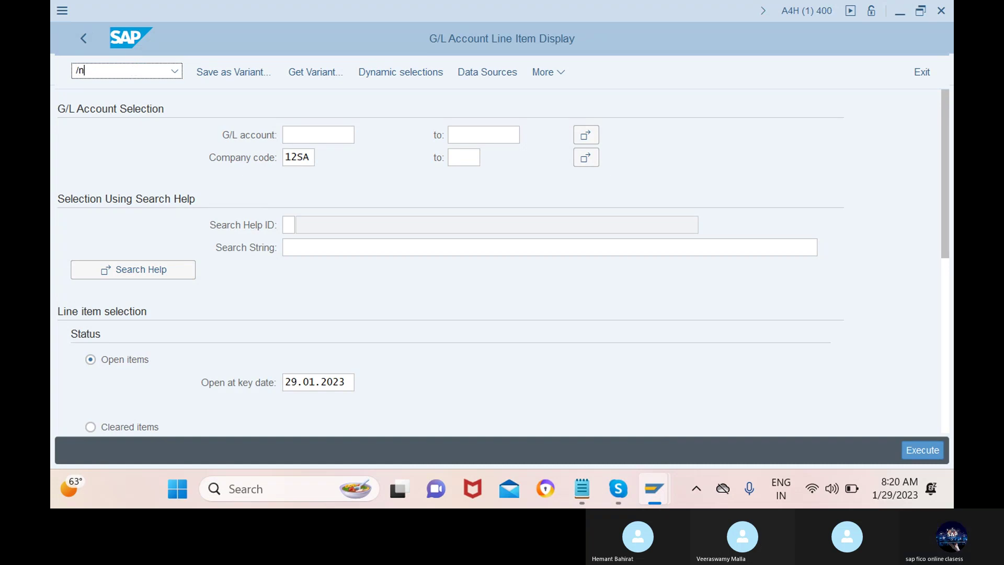
text(fs10n)
key(Return)
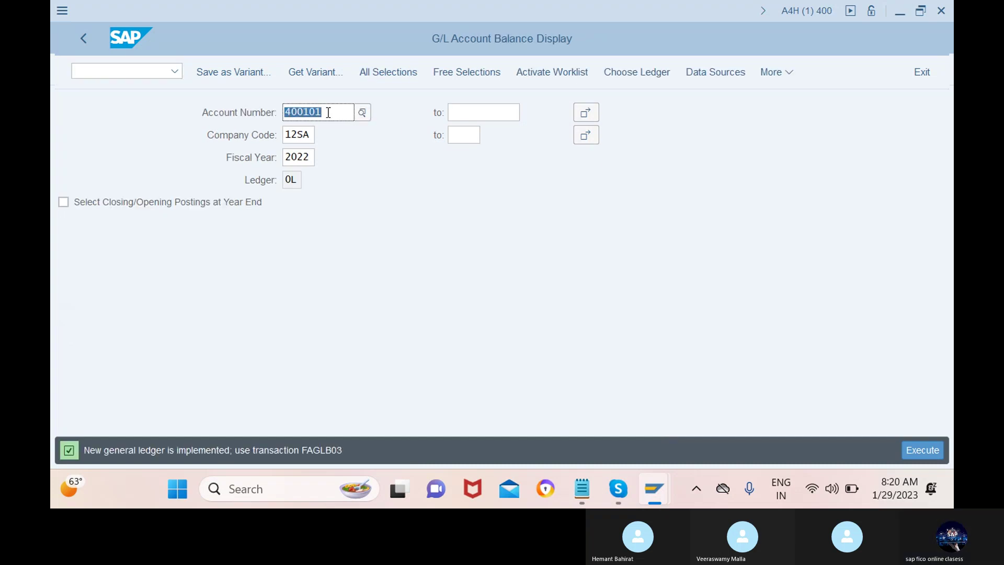
key(BackSpace)
click(921, 450)
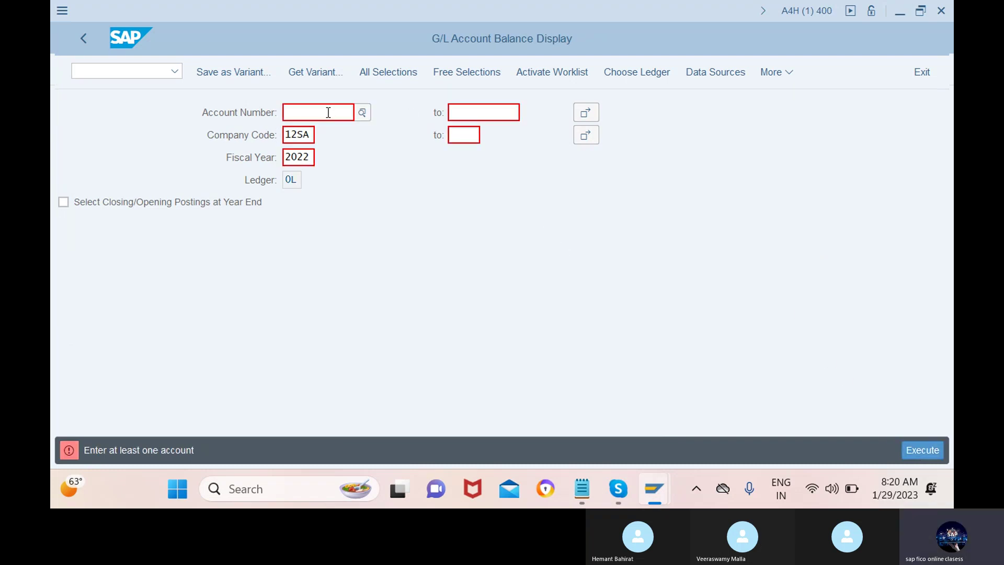
- Display the balances of o/s wages account 200101 and open the line items behind period 7
click(362, 111)
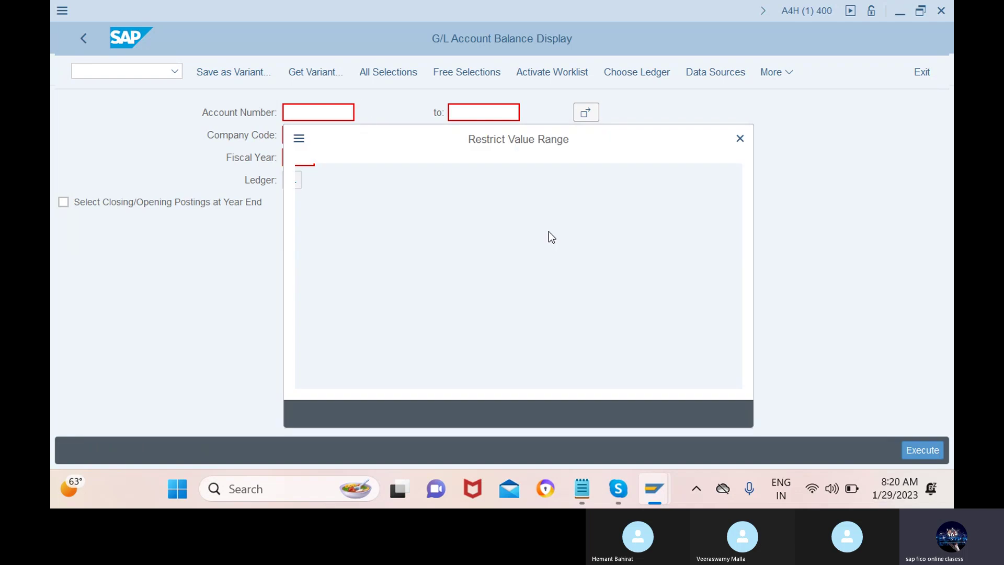
click(593, 413)
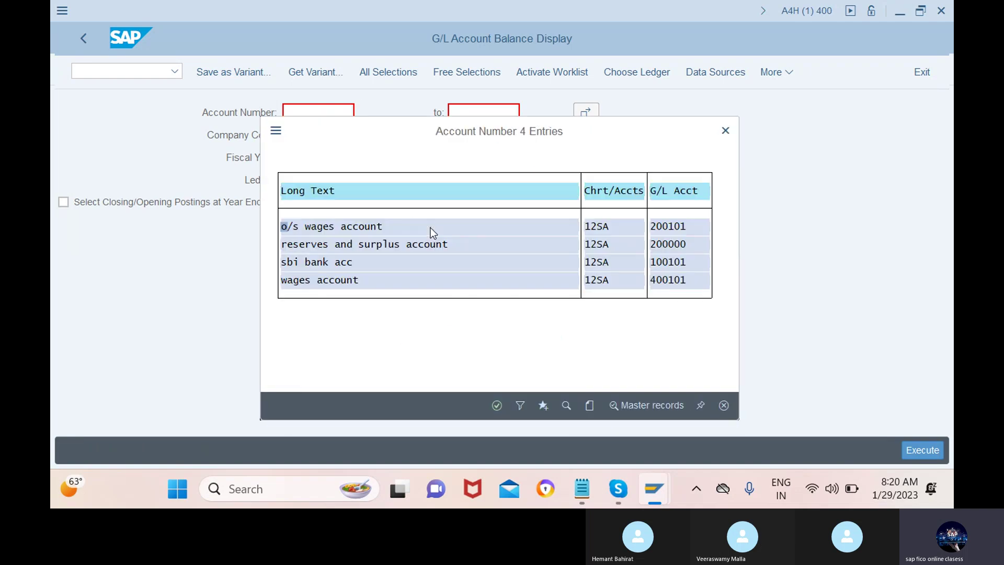
click(497, 405)
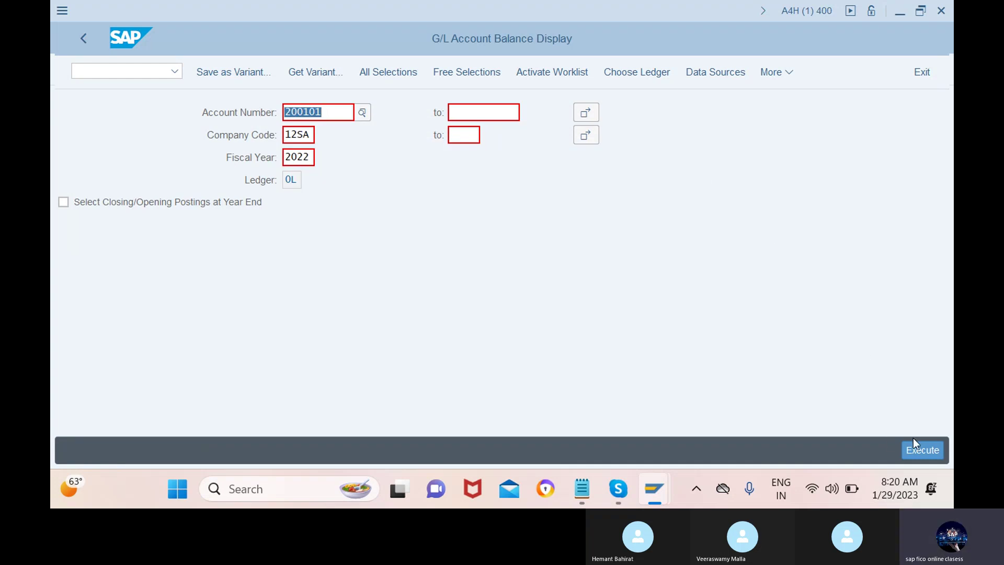
click(929, 449)
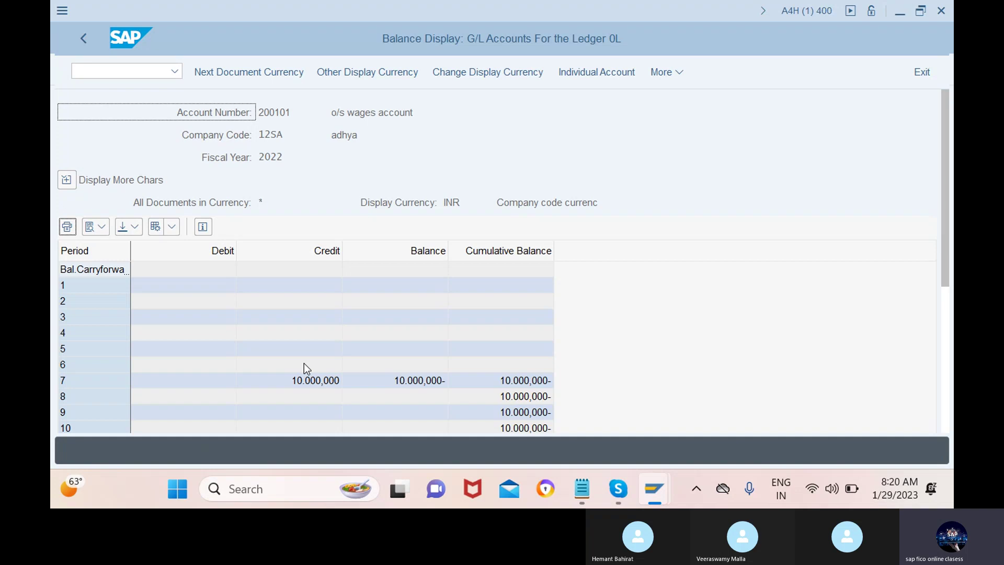
click(349, 376)
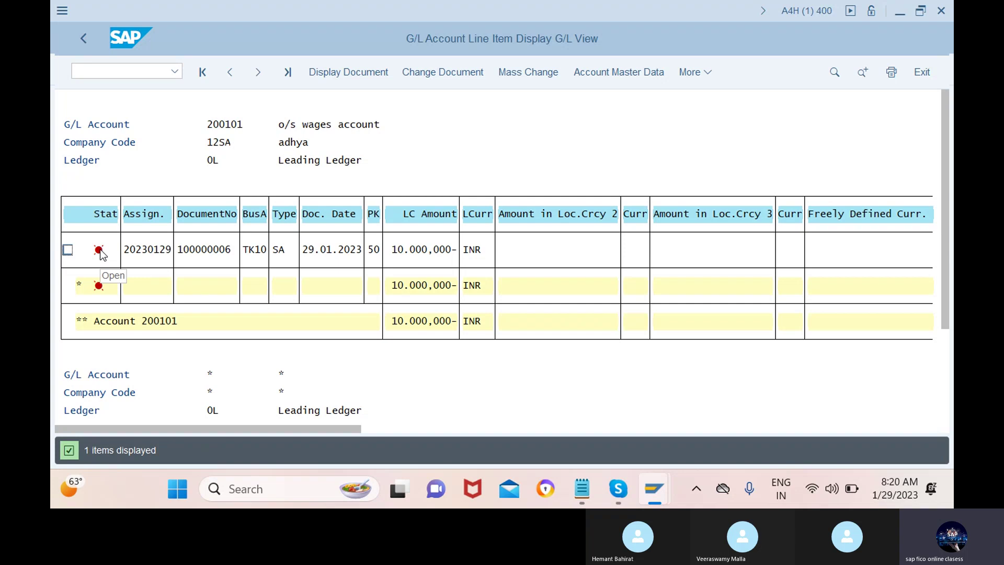
- Start an outgoing payment with transaction F-07 and set its document type to SA
click(130, 74)
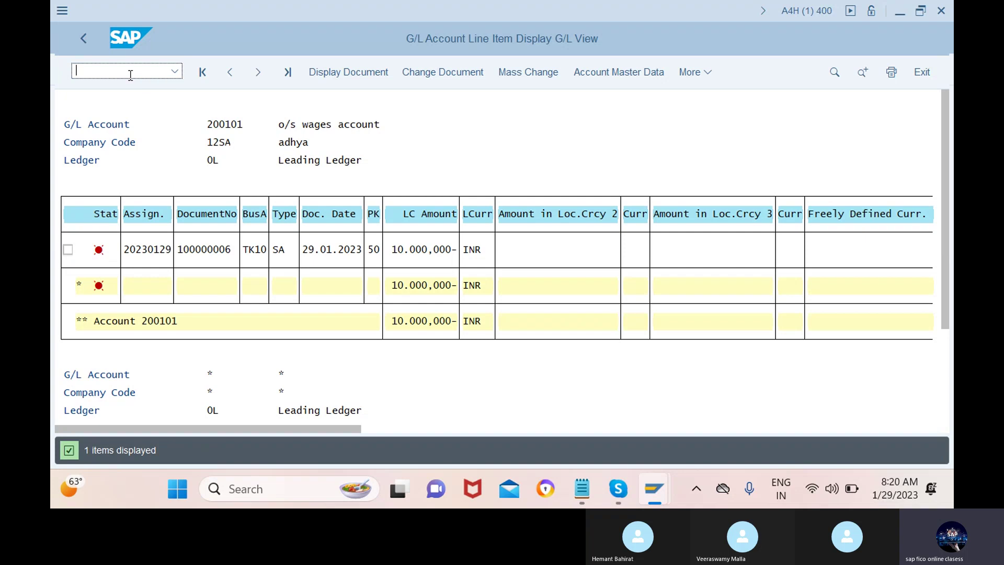
text(/nf-07)
key(Return)
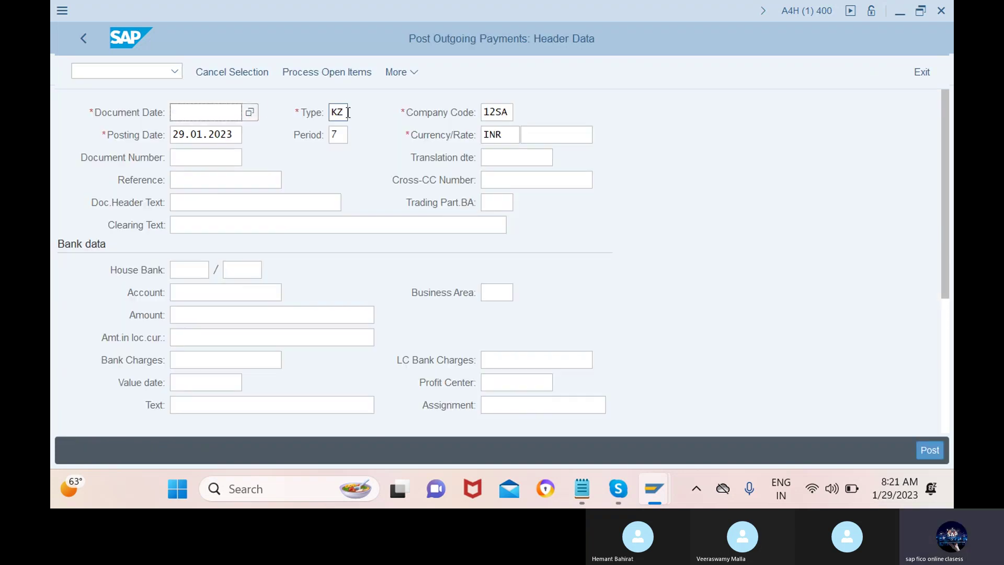
drag(348, 112, 333, 113)
text(sa)
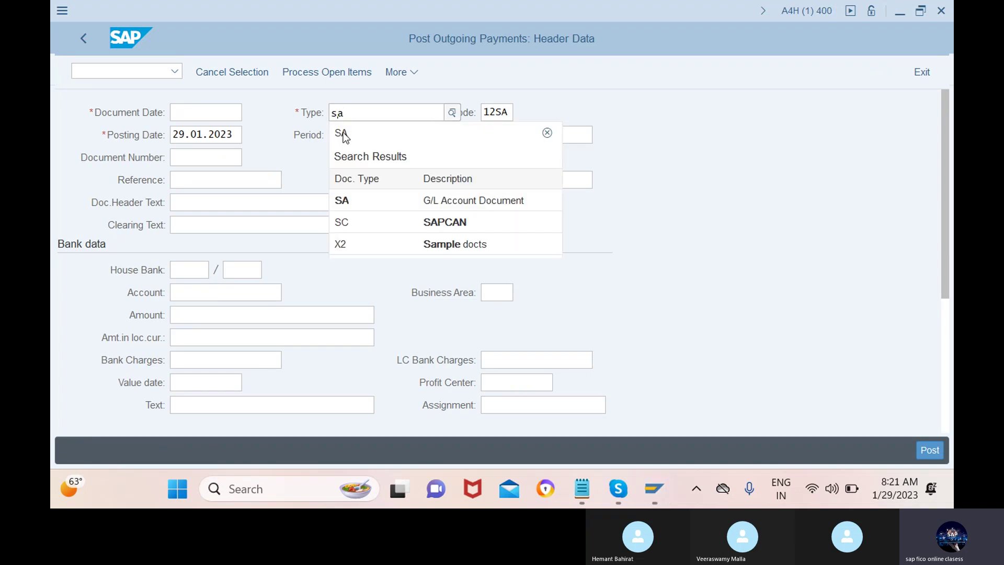
- Choose document type SA and set the outgoing payment's document date to 29.01.2023
click(355, 206)
click(229, 108)
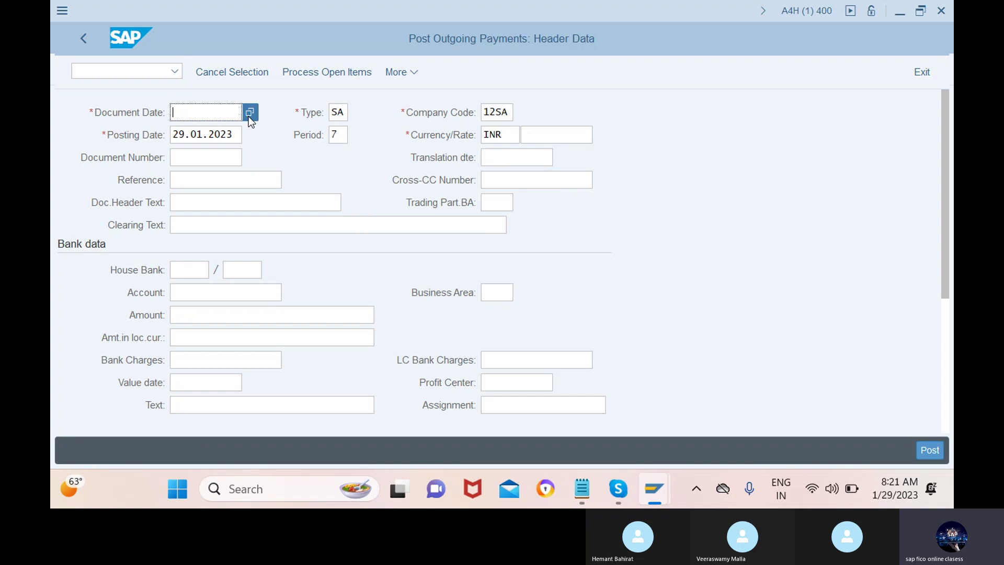
click(249, 116)
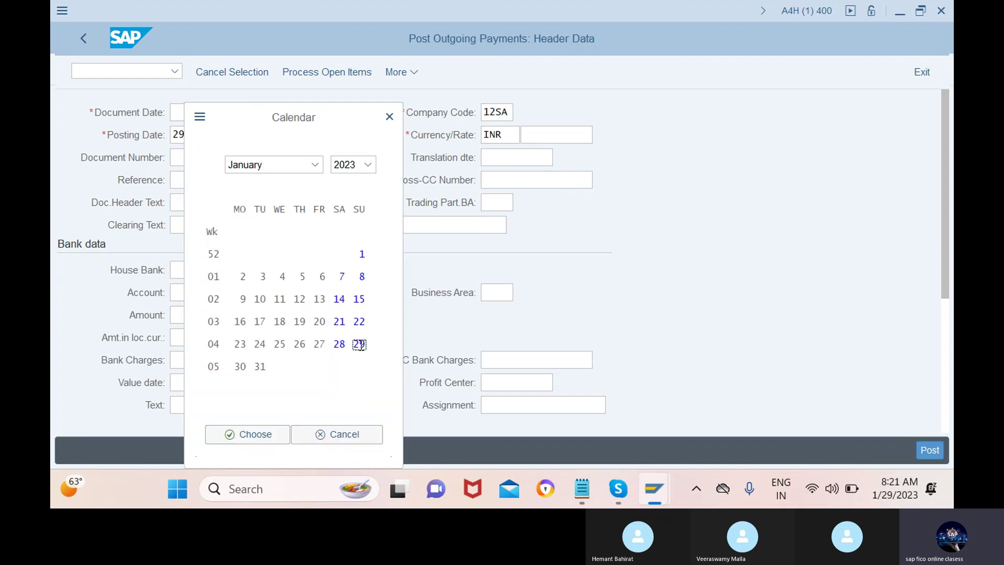
click(246, 435)
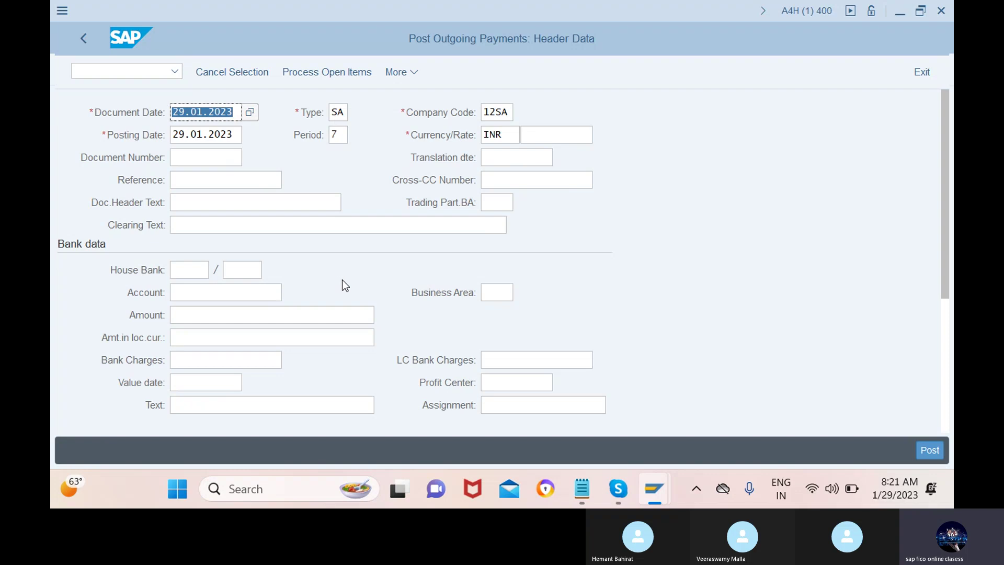
- In the bank data, pick sbi bank account 100101 and enter an amount of 100000
scroll(331, 275, down, 1)
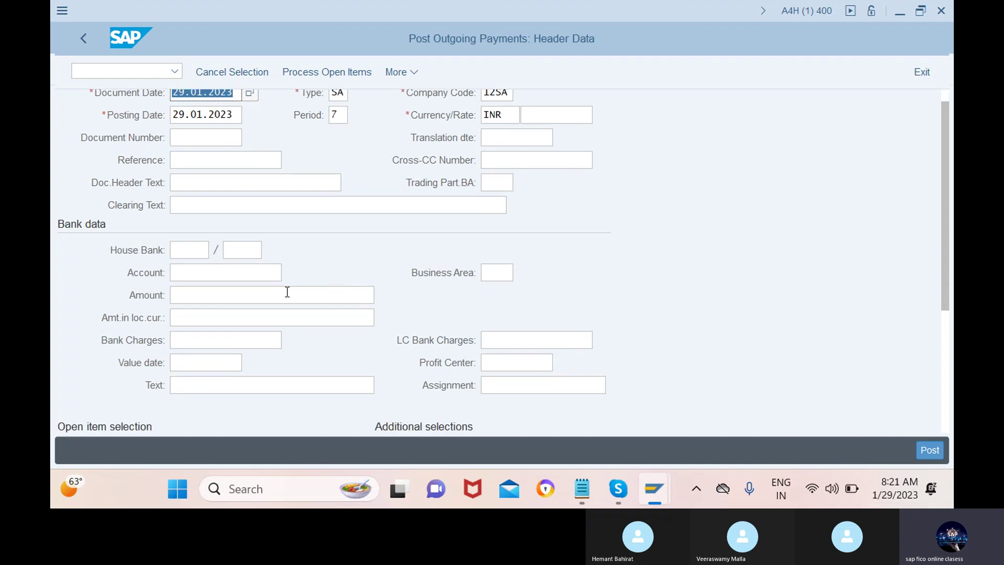
click(213, 278)
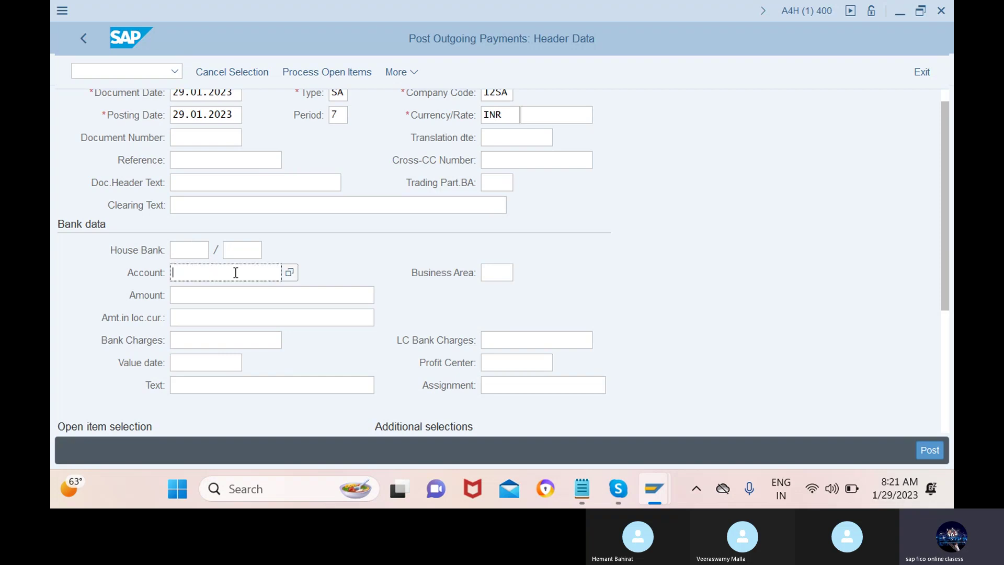
click(295, 272)
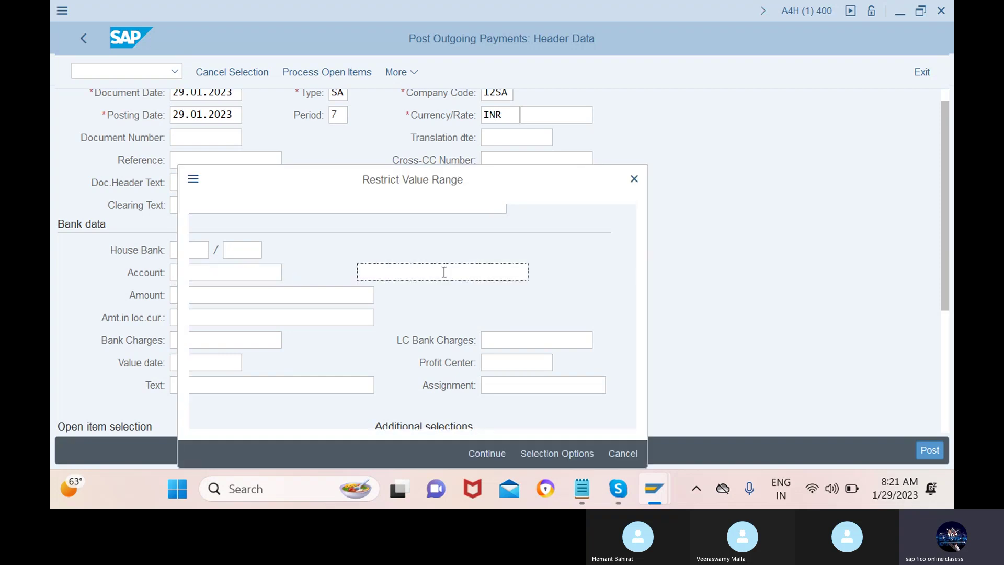
click(487, 453)
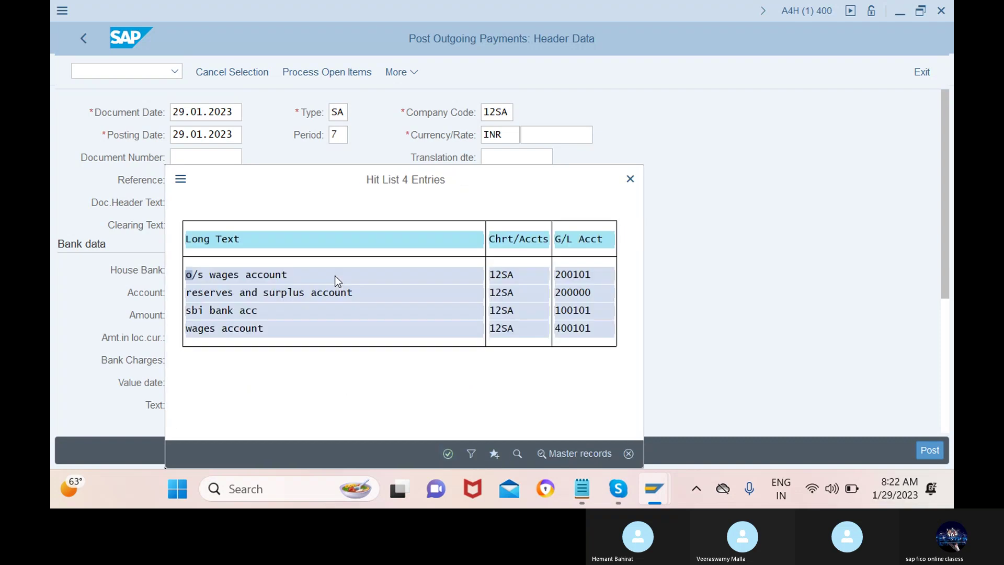
click(285, 308)
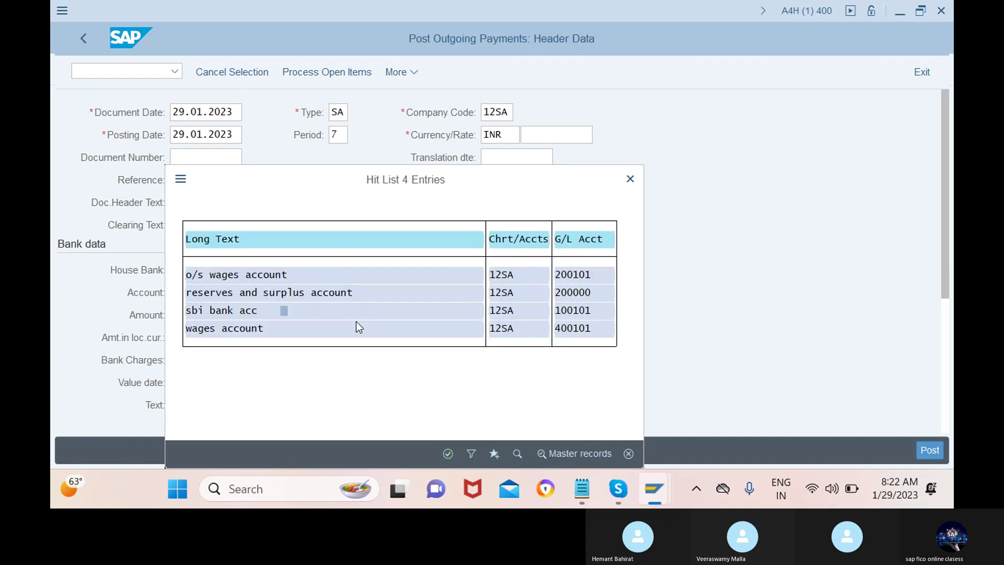
click(448, 453)
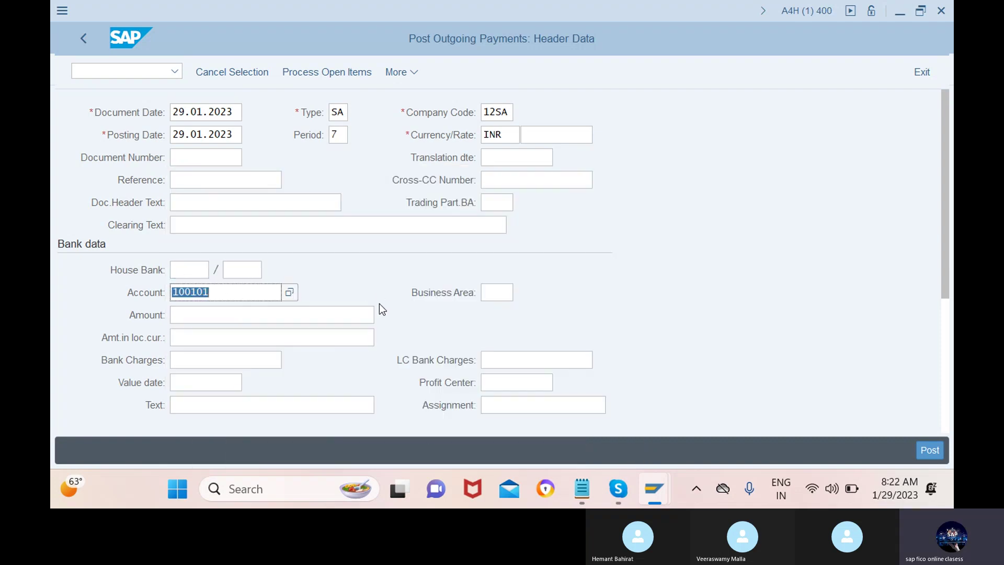
click(273, 314)
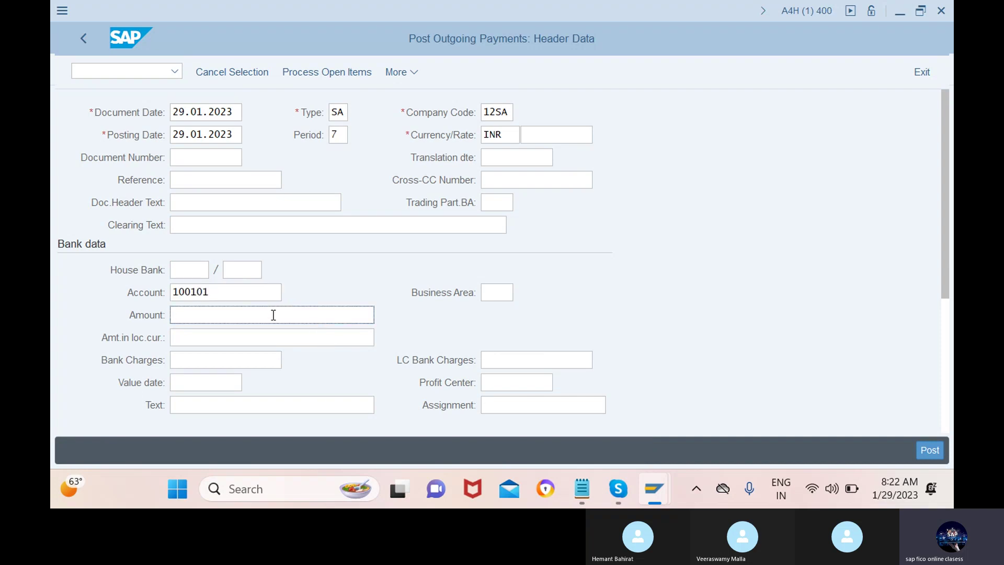
text(1)
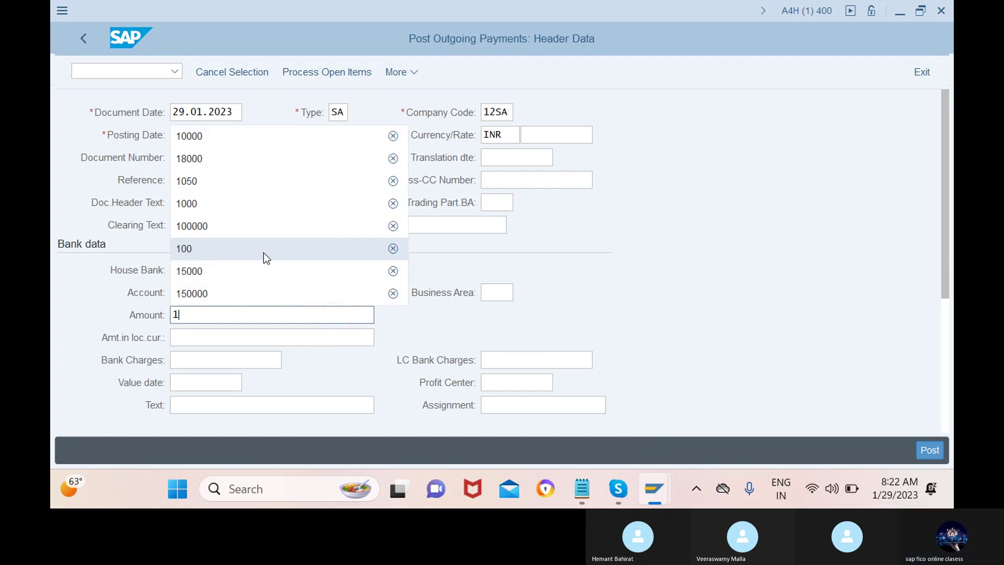
click(260, 226)
click(363, 343)
- Set the bank data value date to 29.01.2023 and the text to "wages paid"
scroll(364, 343, down, 3)
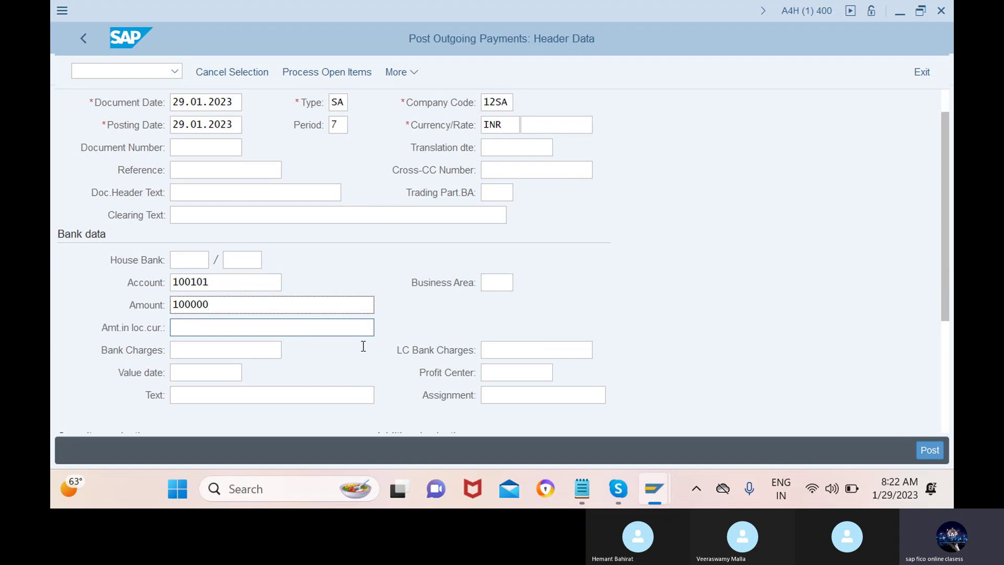
click(229, 317)
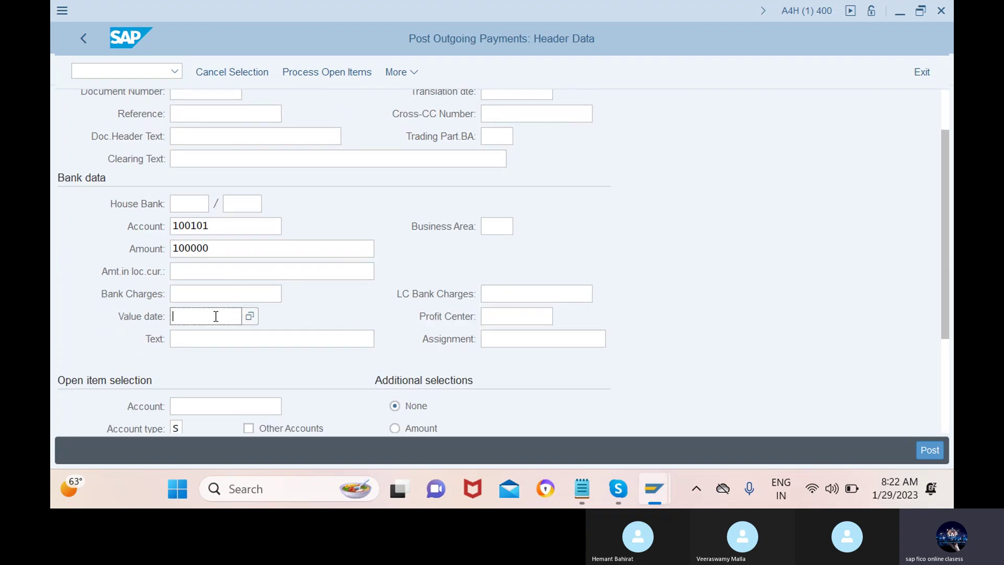
click(253, 315)
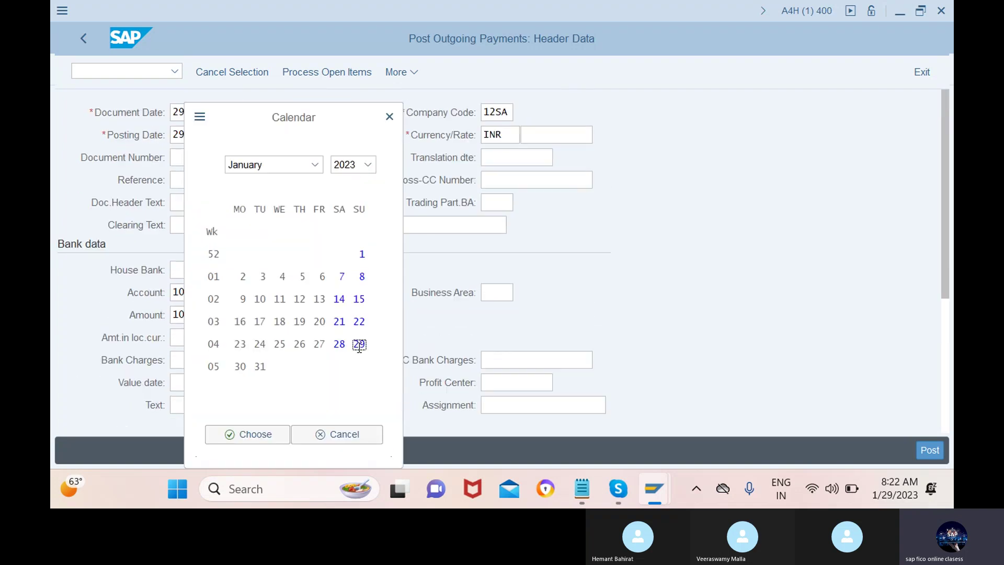
click(248, 435)
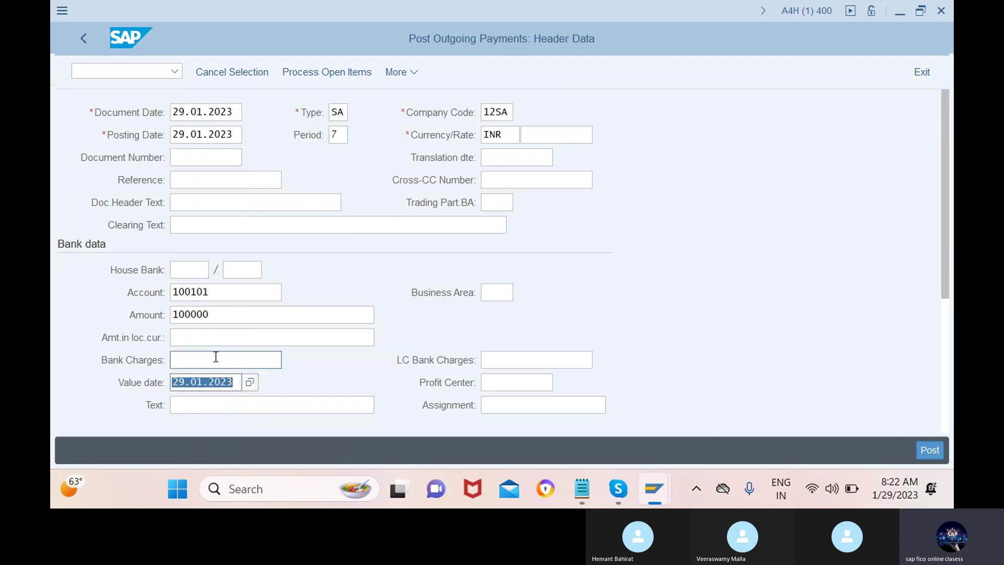
click(219, 412)
text(wa)
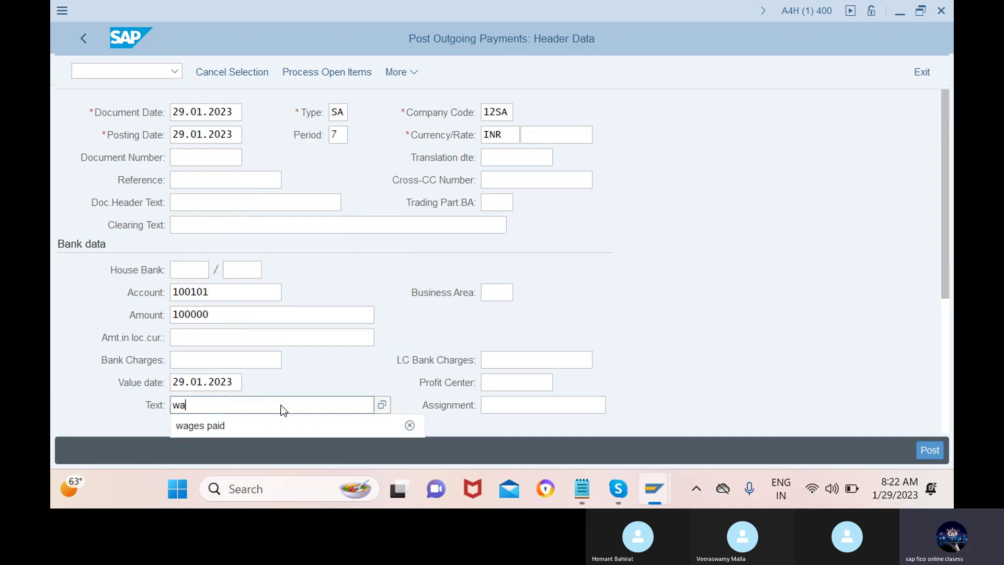
click(272, 433)
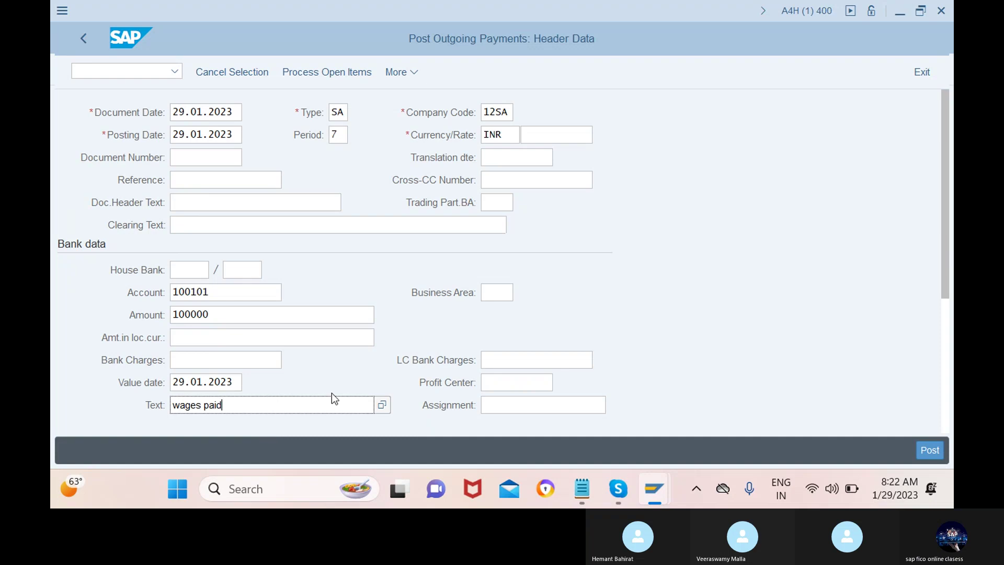
- Select o/s wages account 200101 for the open item selection and process its open items
scroll(331, 393, down, 3)
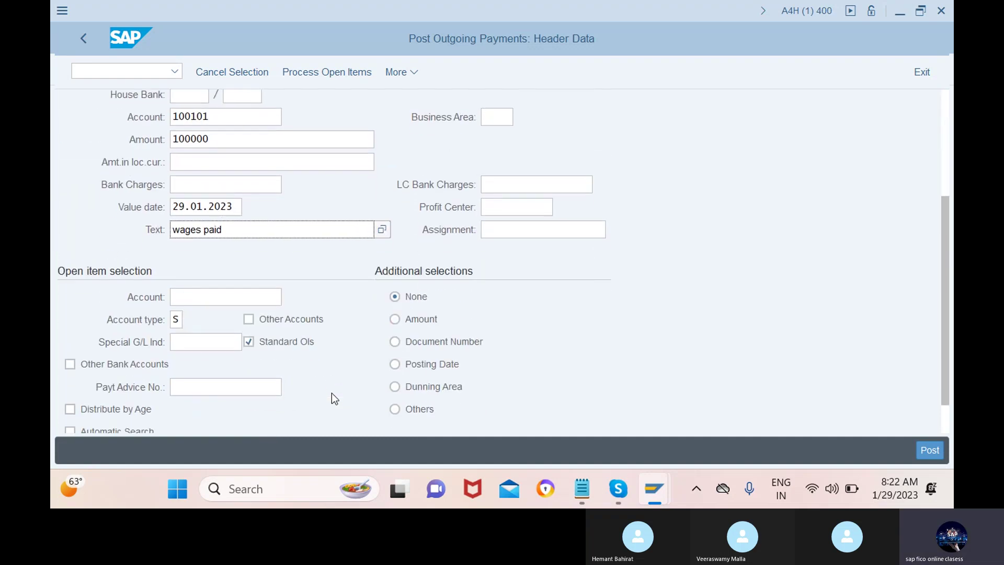
click(236, 297)
click(289, 297)
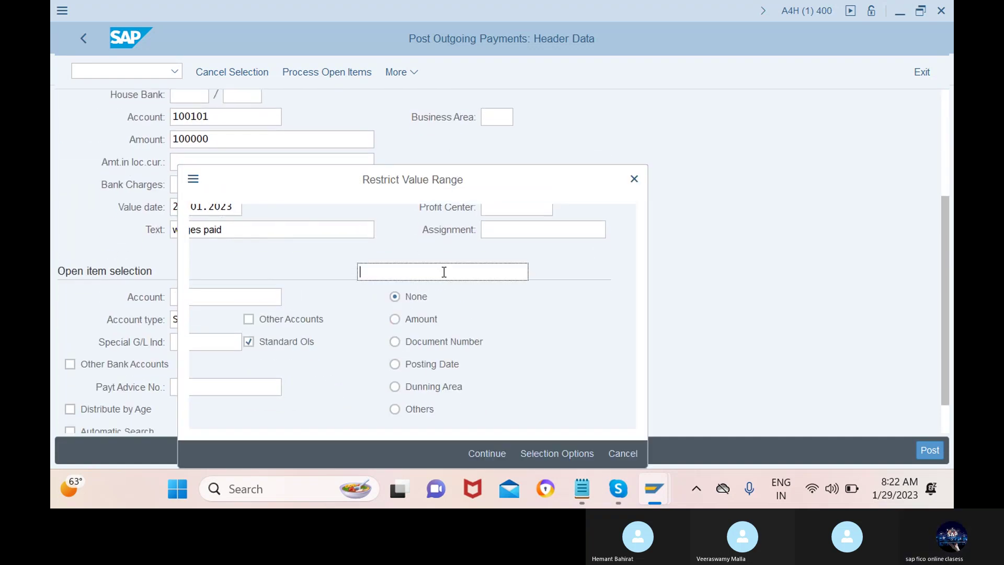
click(486, 453)
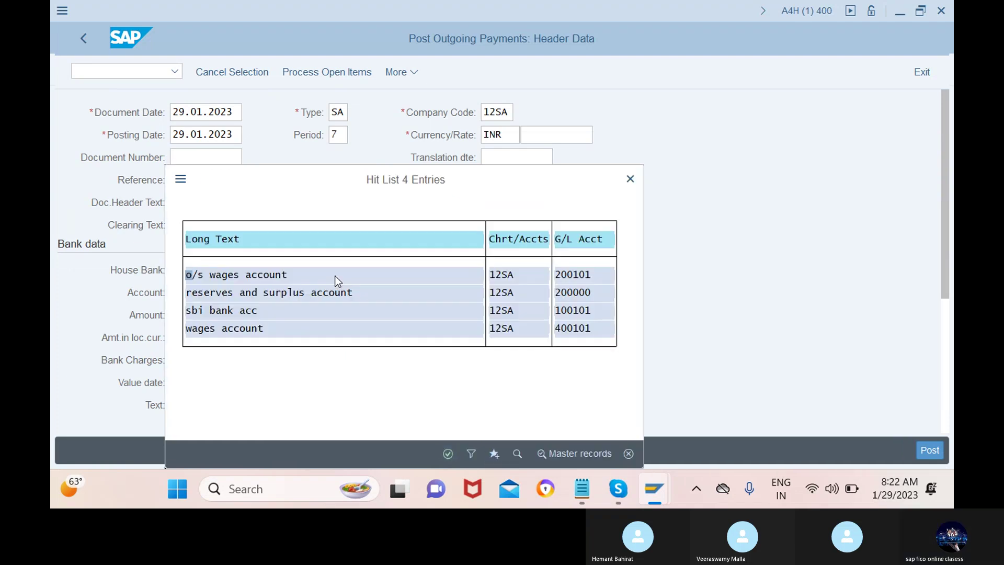
click(448, 453)
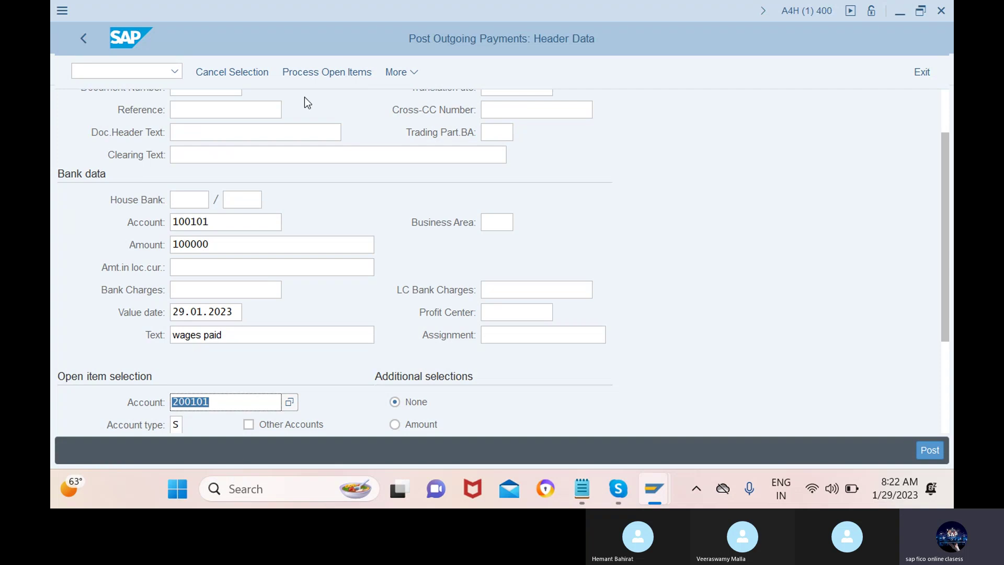
click(327, 73)
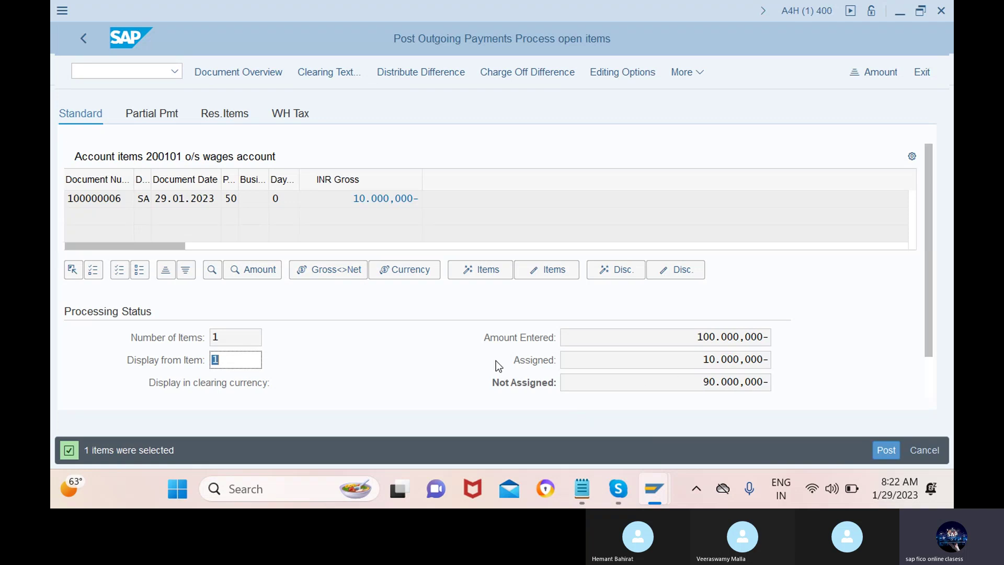
- Leave the open item processing, restart transaction F-07 and set the document date to 29.01.2023
click(84, 39)
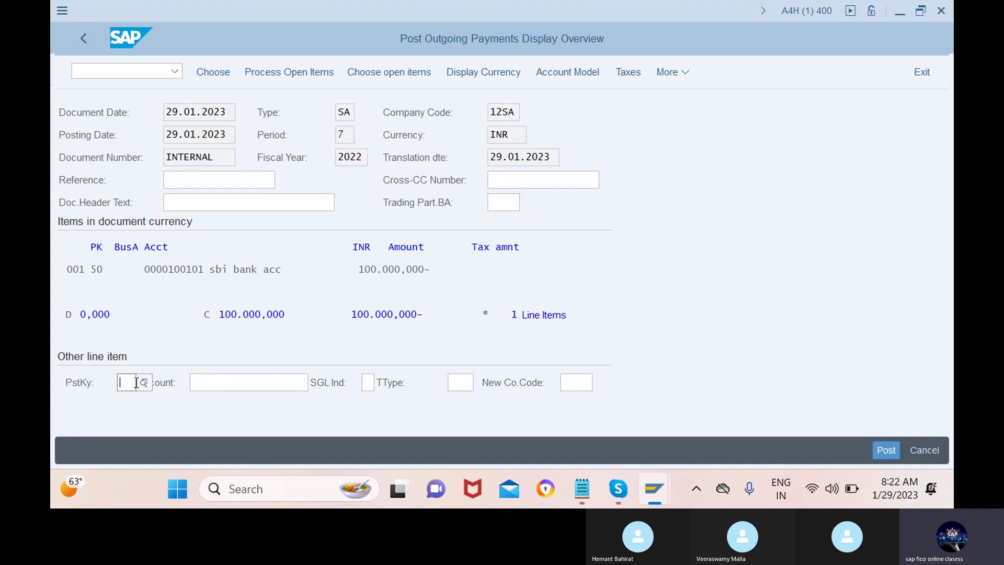
click(140, 73)
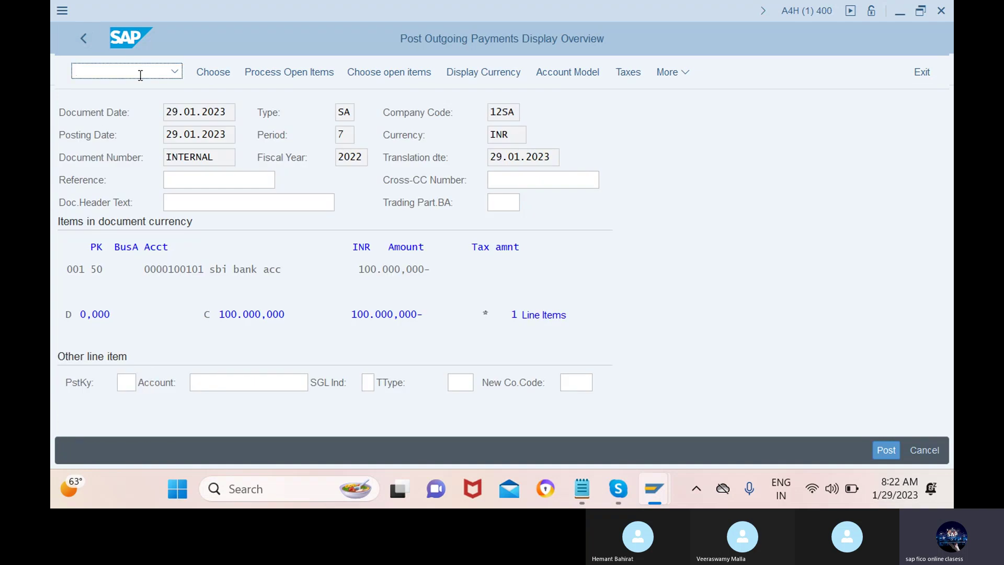
text(/nf-07)
key(Return)
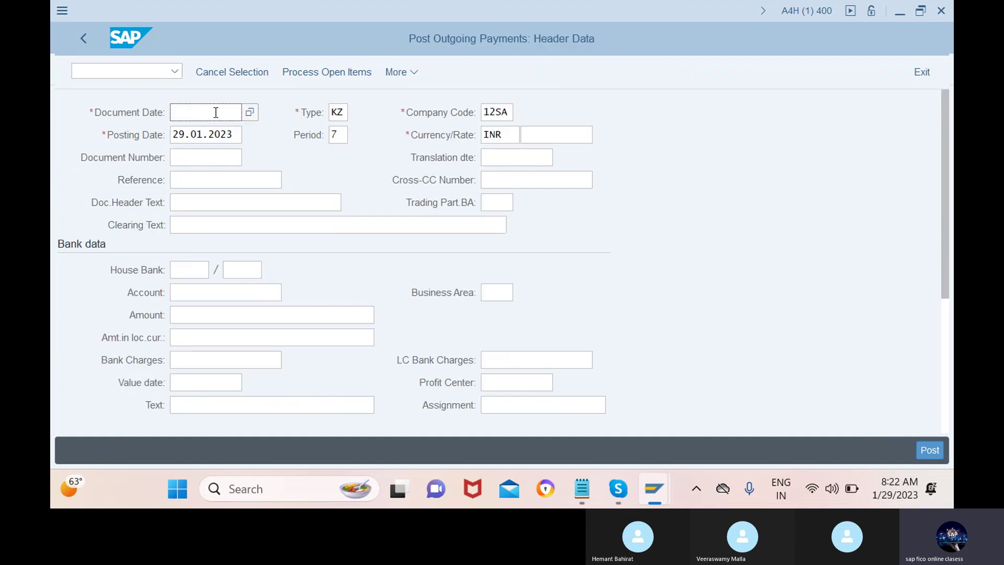
click(248, 113)
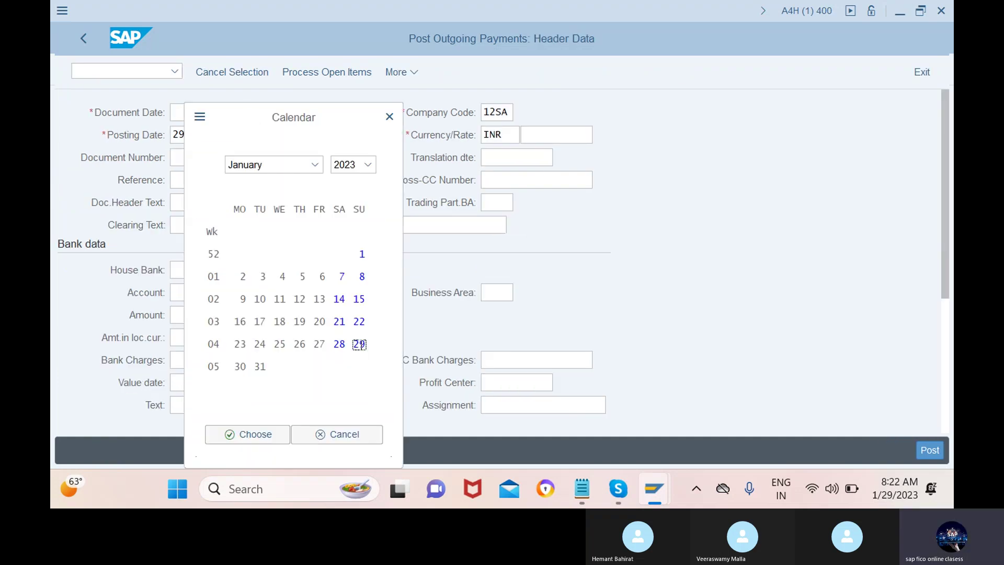
click(249, 435)
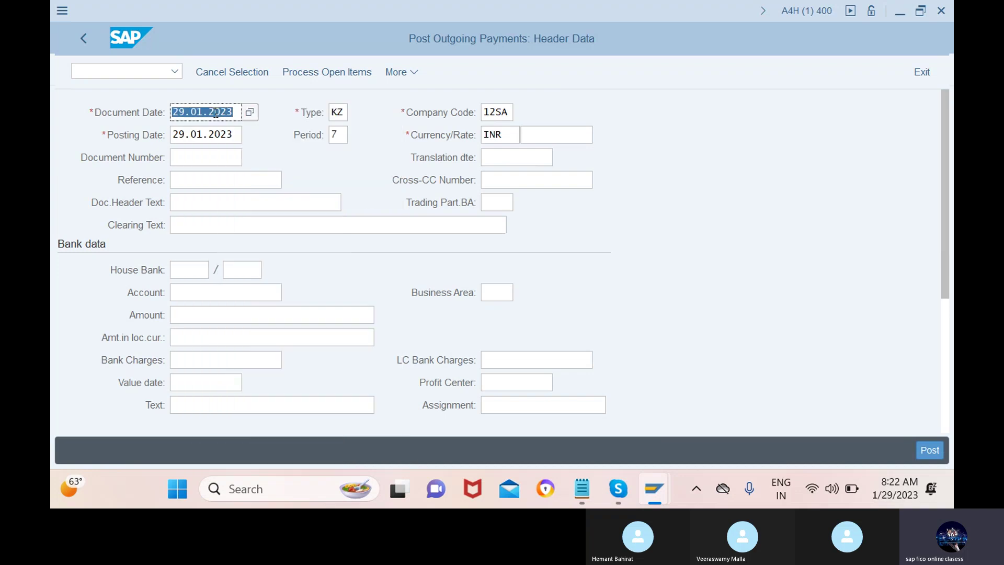
- Assign sbi bank account 100101 to the new payment's bank data with an amount of 100000
click(207, 294)
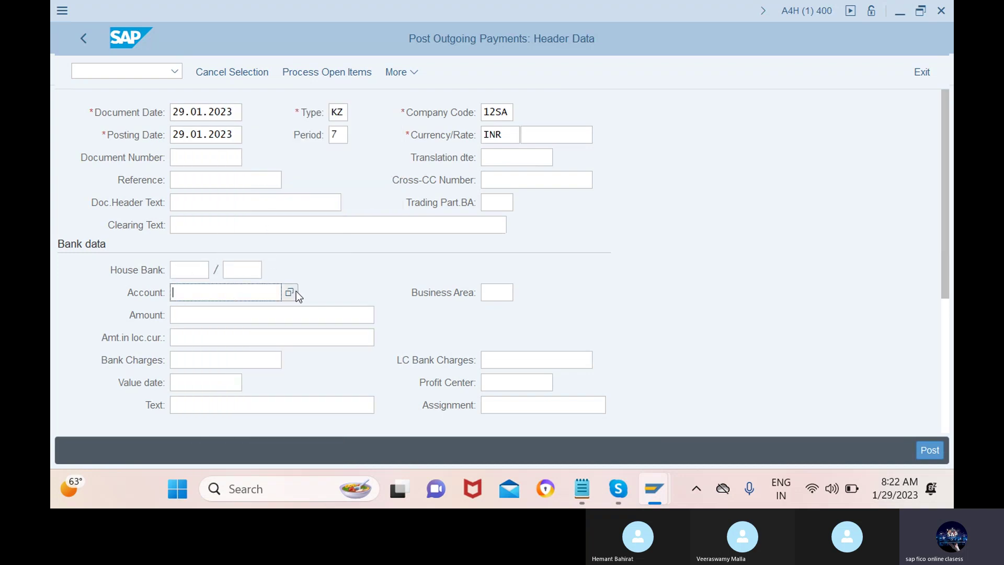
click(290, 293)
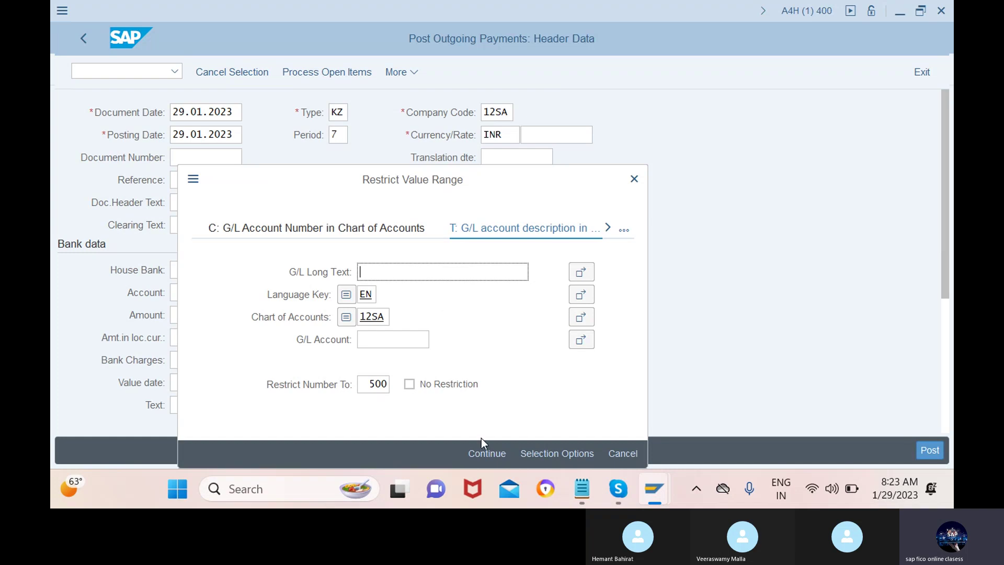
click(487, 453)
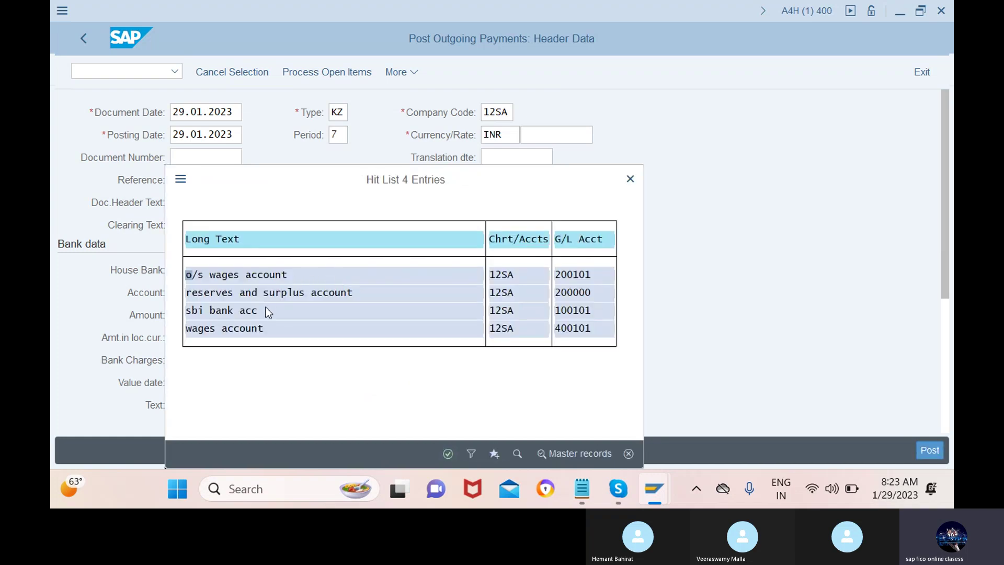
click(265, 310)
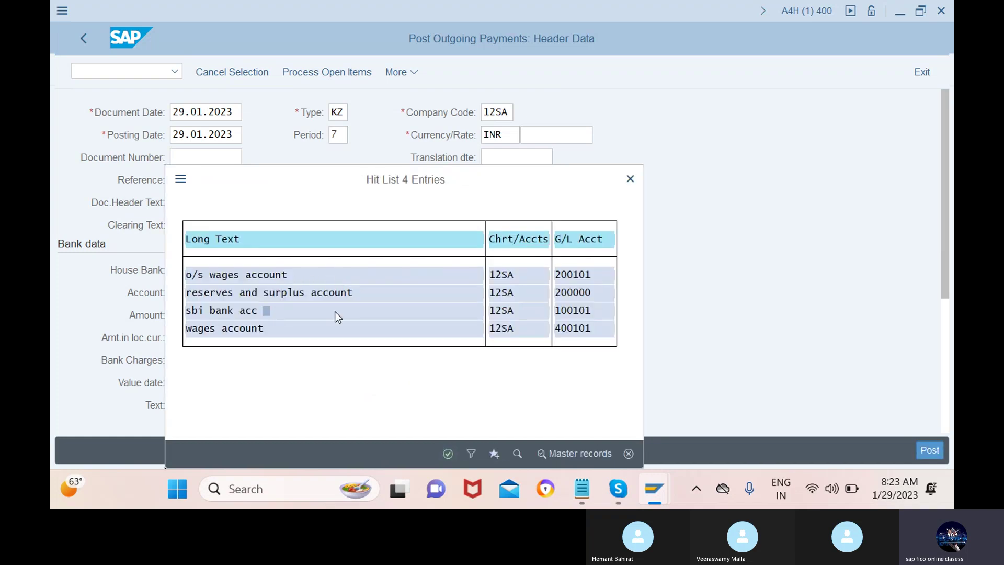
click(448, 453)
click(273, 314)
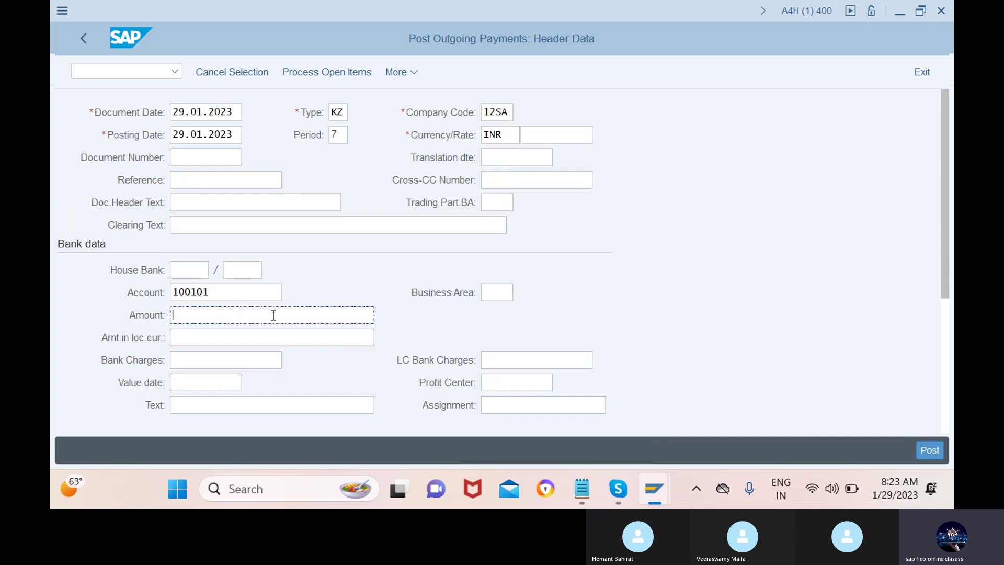
text(100000)
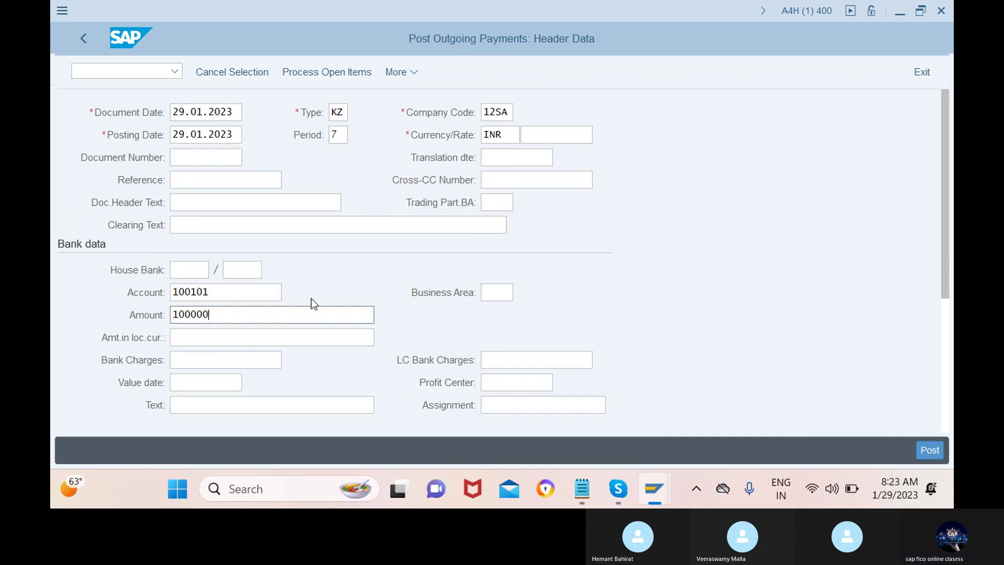
- Enter 29.01.2023 as the value date and "wages paid" as the text in the payment's bank data
scroll(343, 384, down, 2)
scroll(344, 384, down, 1)
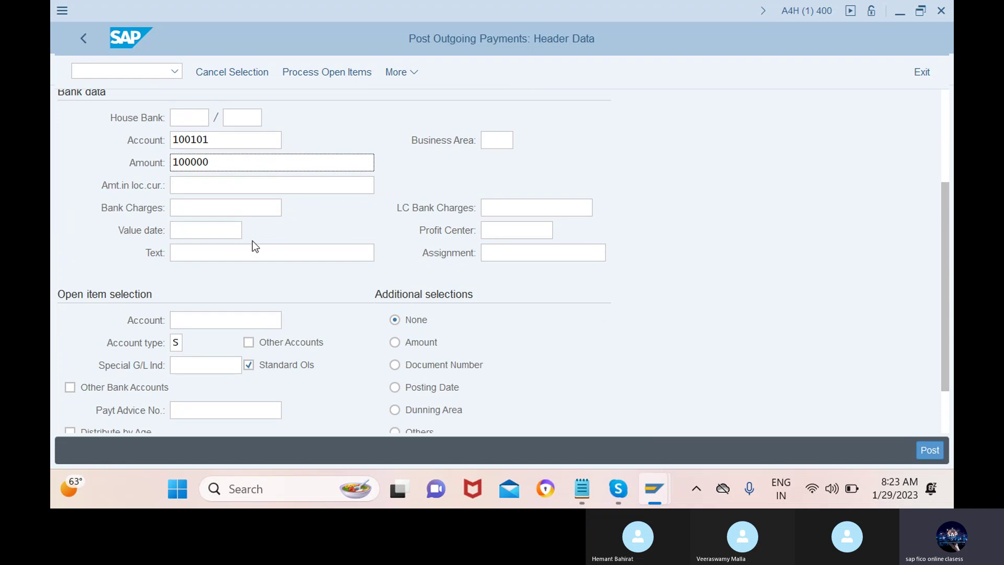
click(226, 230)
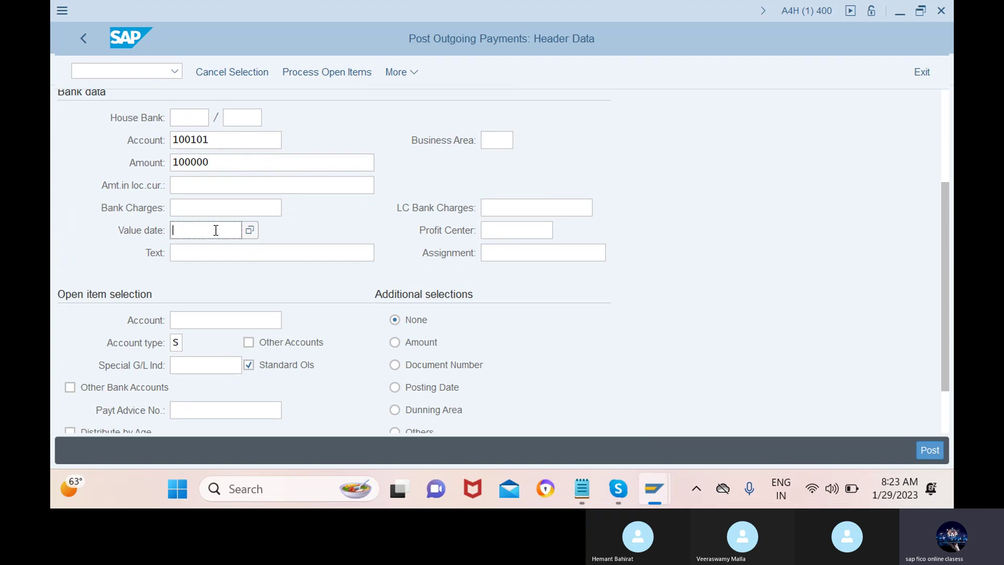
click(250, 230)
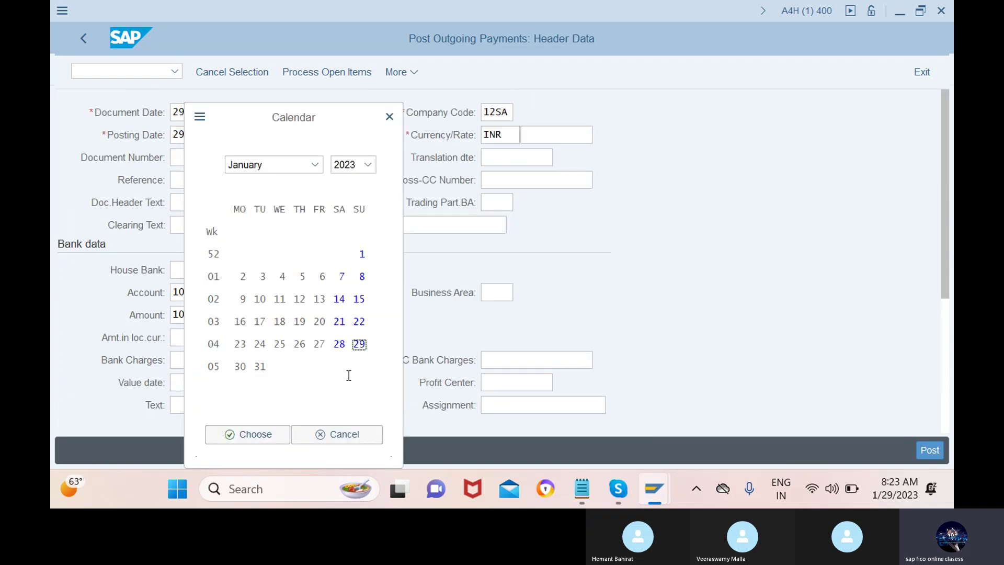
click(244, 434)
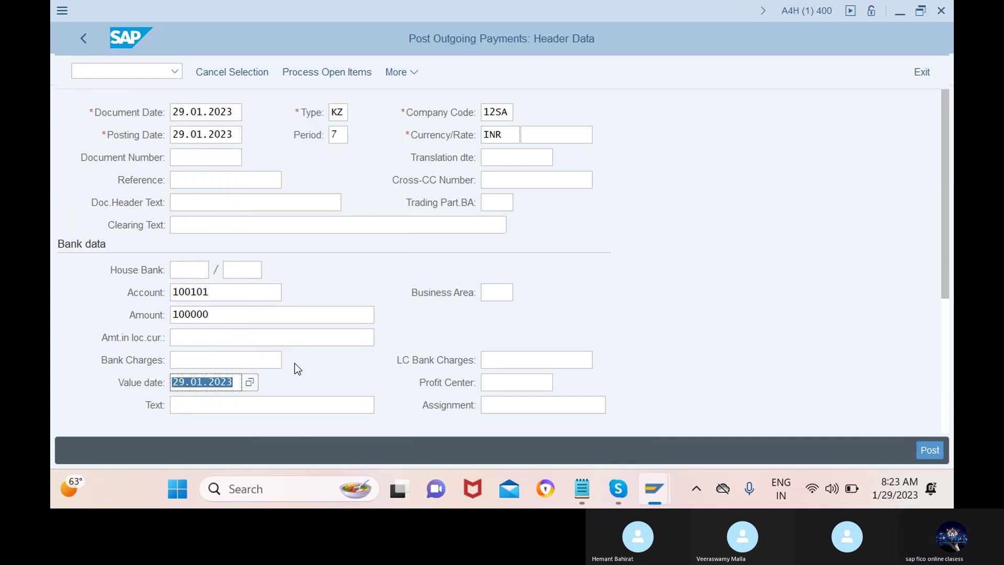
scroll(294, 362, down, 2)
click(281, 318)
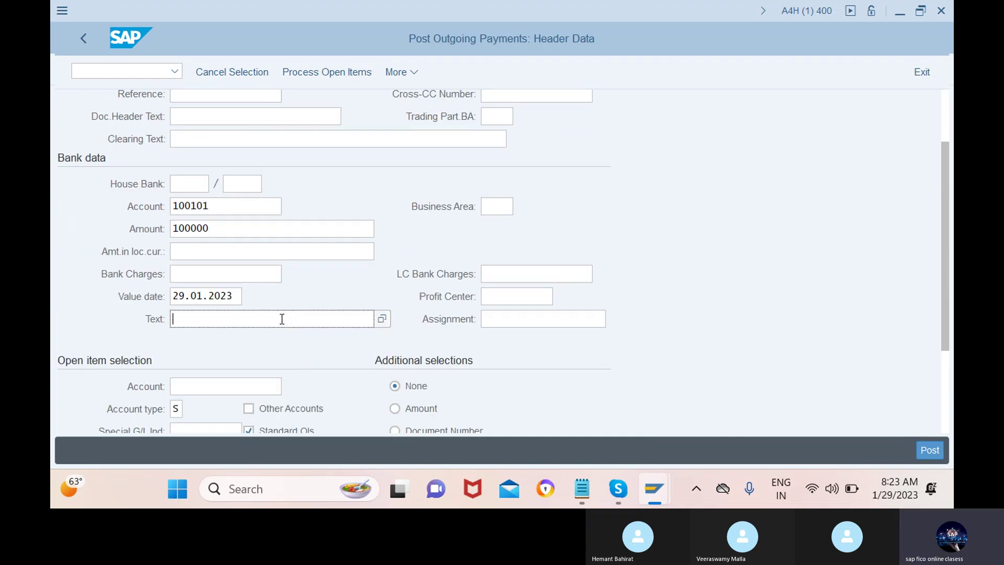
text(w)
click(262, 340)
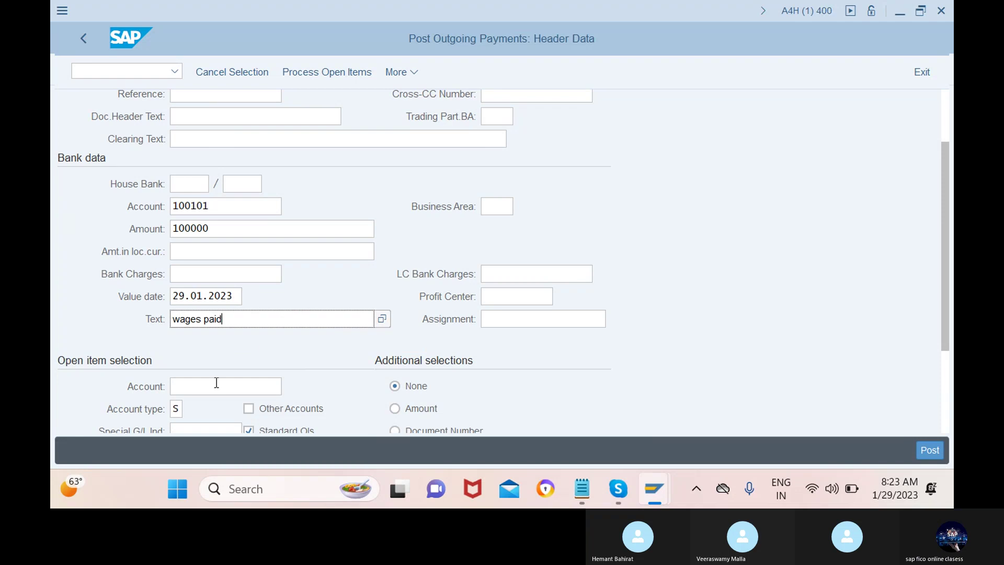
- Choose o/s wages account 200101 for the open item selection and process its open items
click(235, 386)
click(288, 385)
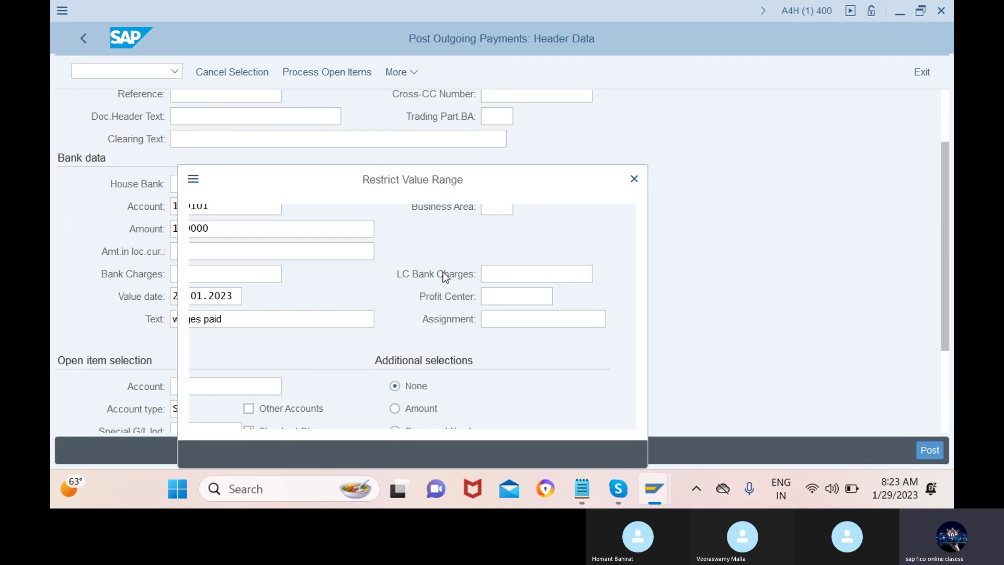
click(487, 453)
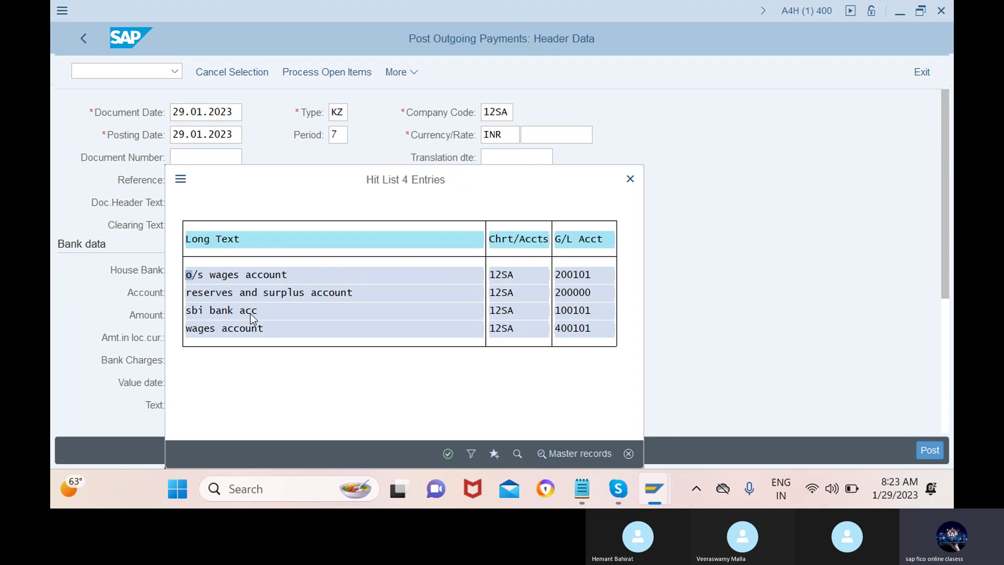
click(284, 273)
click(448, 454)
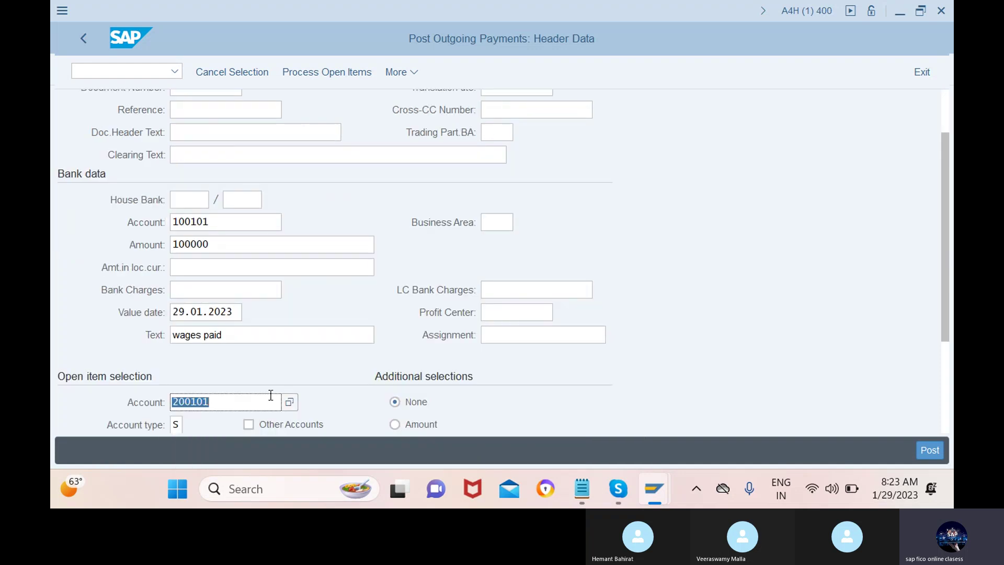
click(346, 72)
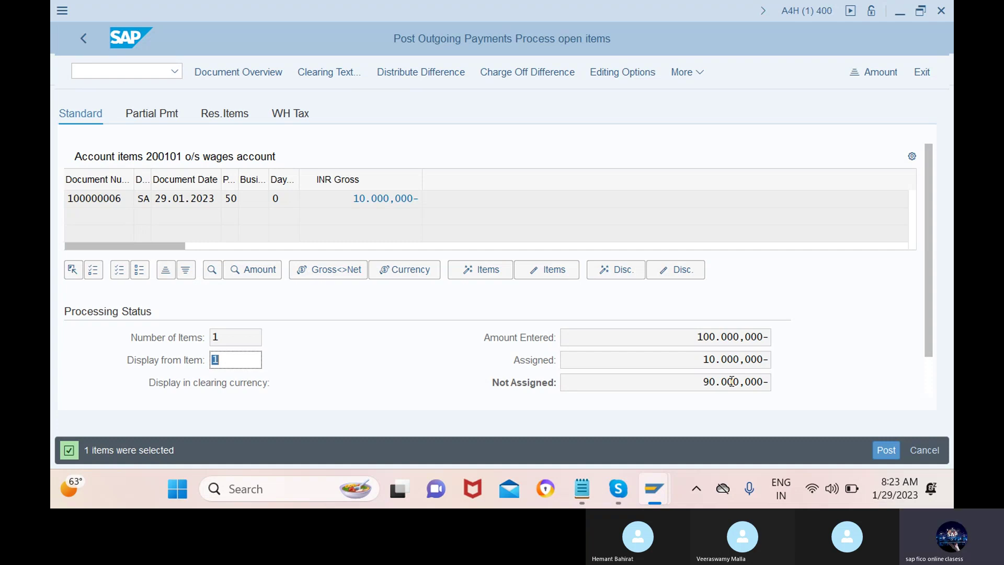
- Deactivate the open item of document 100000006 and compare its standard and partial payment views
click(362, 199)
double_click(326, 199)
double_click(325, 199)
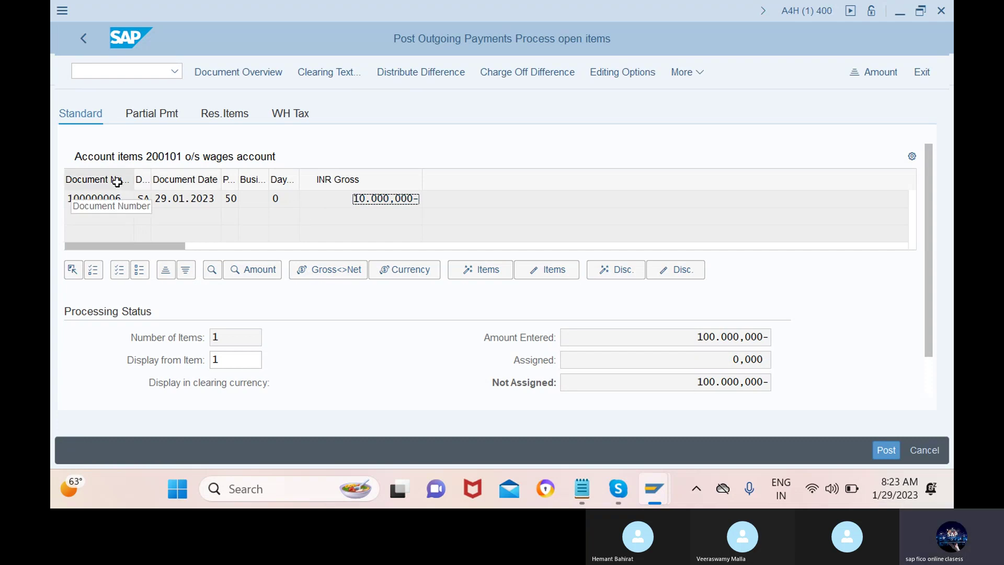
click(154, 114)
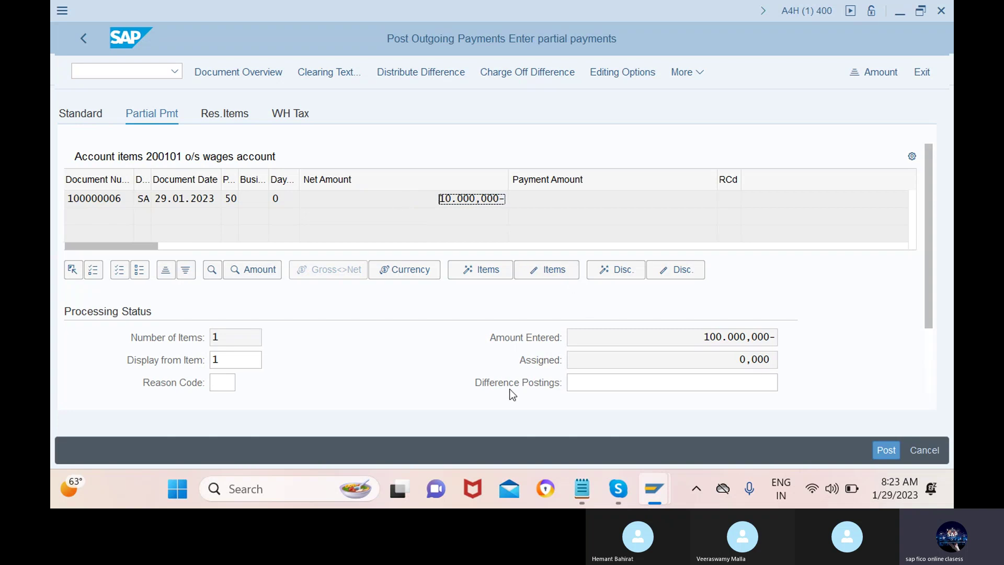
click(92, 116)
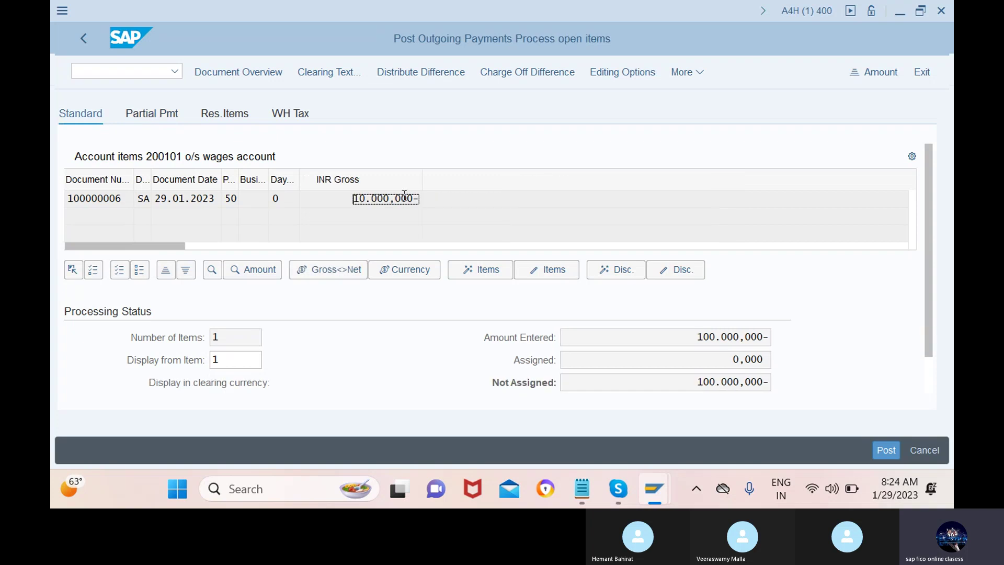
click(155, 115)
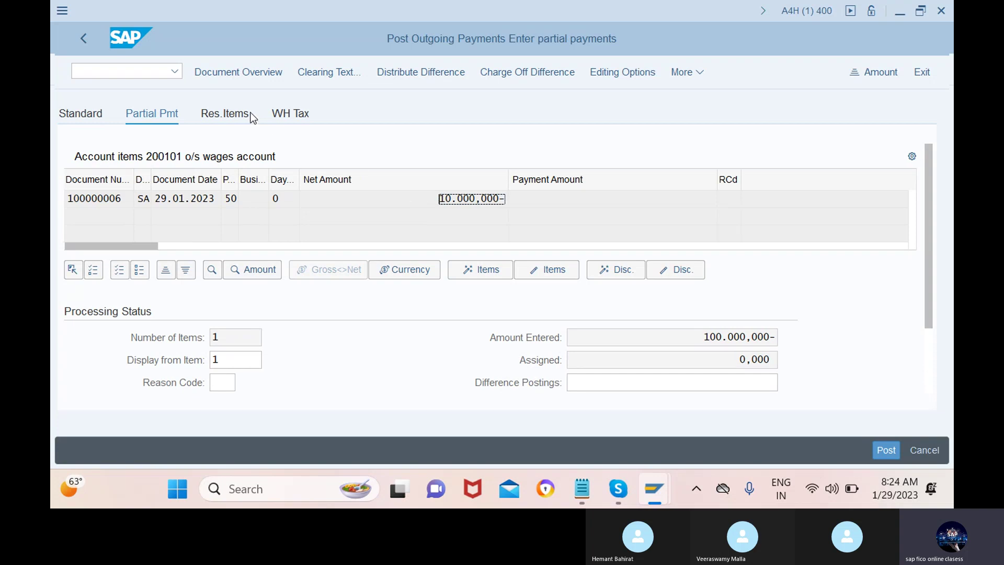
- Activate the wages open item for residual item processing and check the assigned and not assigned amounts
click(228, 116)
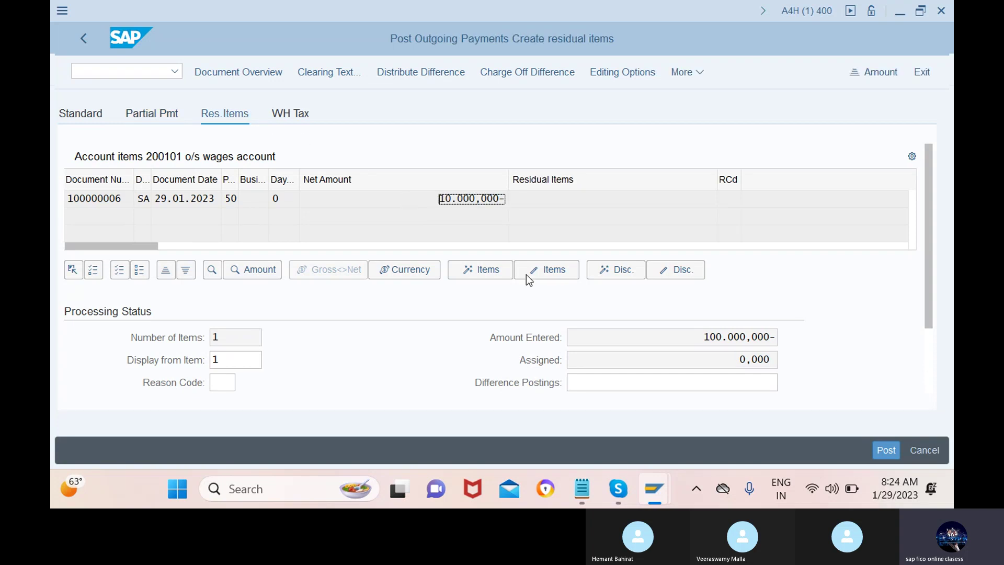
double_click(467, 197)
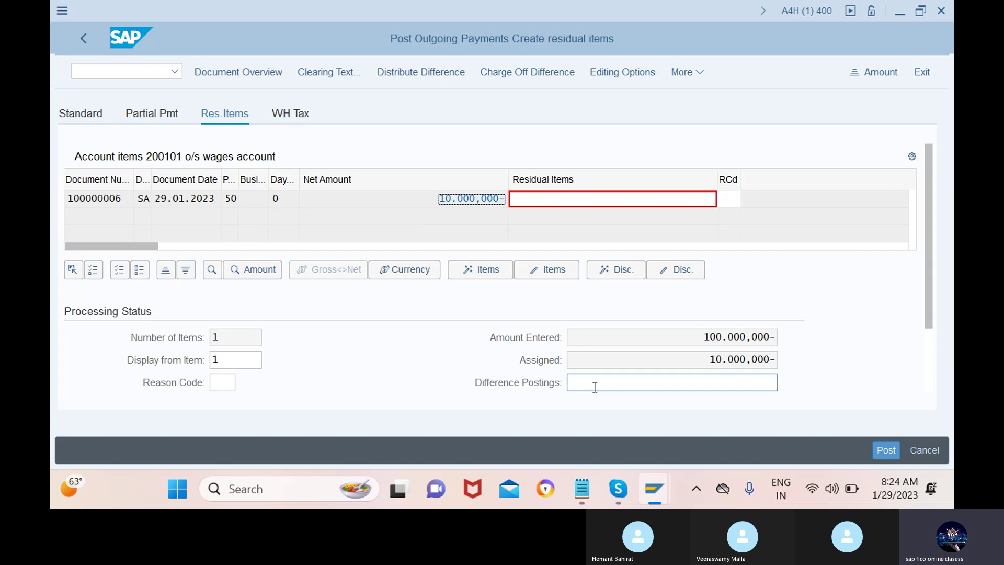
scroll(601, 383, down, 2)
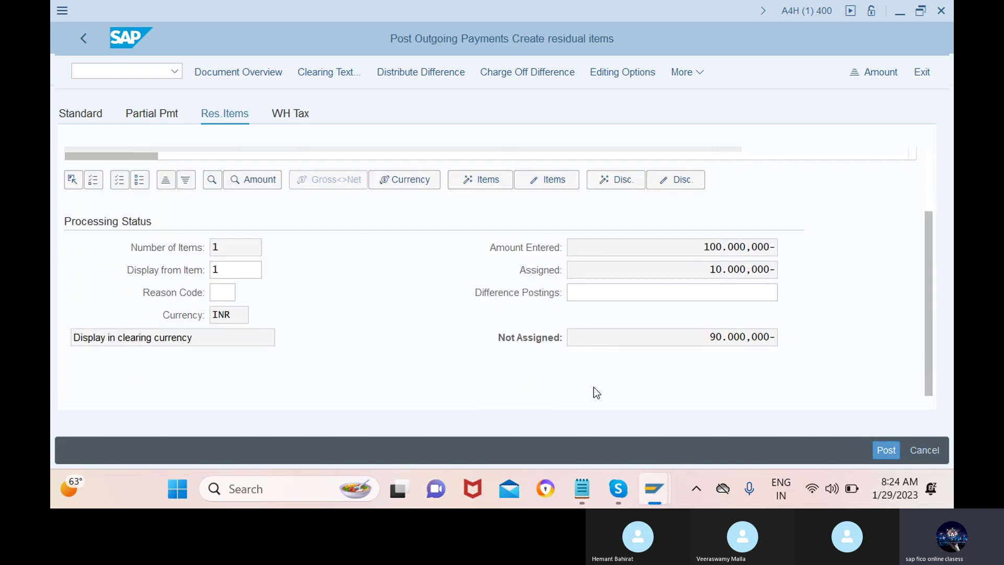
scroll(594, 392, up, 2)
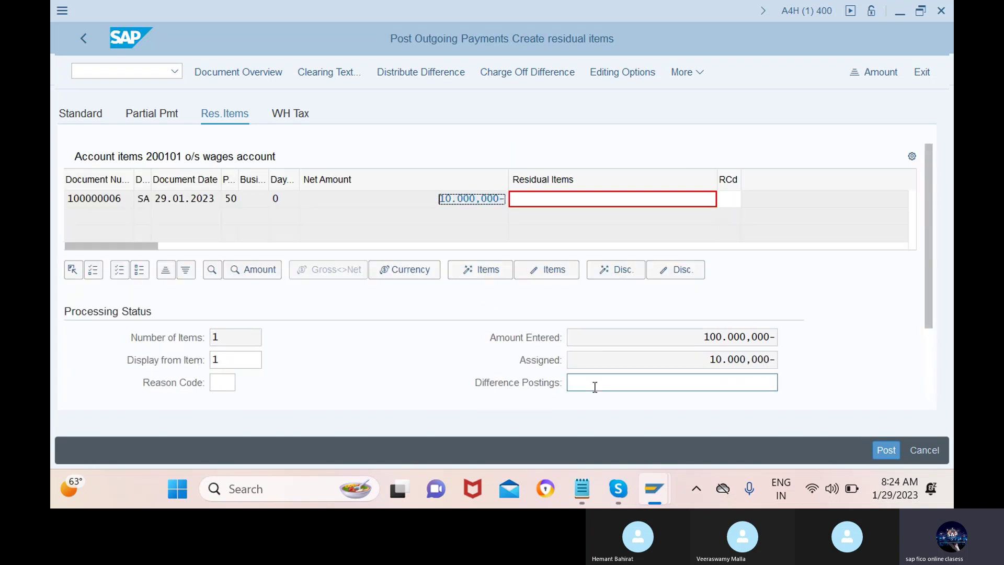
scroll(595, 387, down, 2)
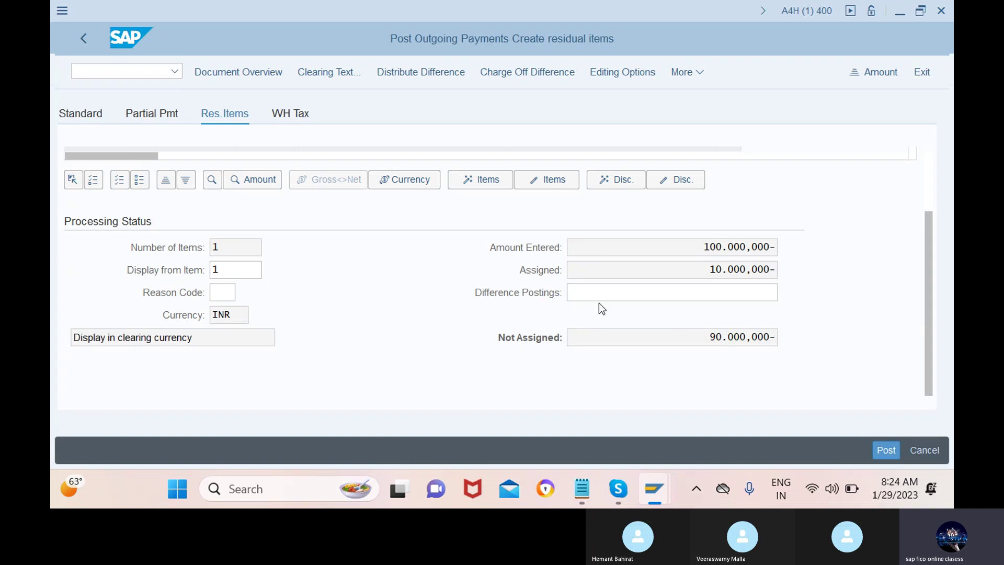
scroll(598, 303, up, 2)
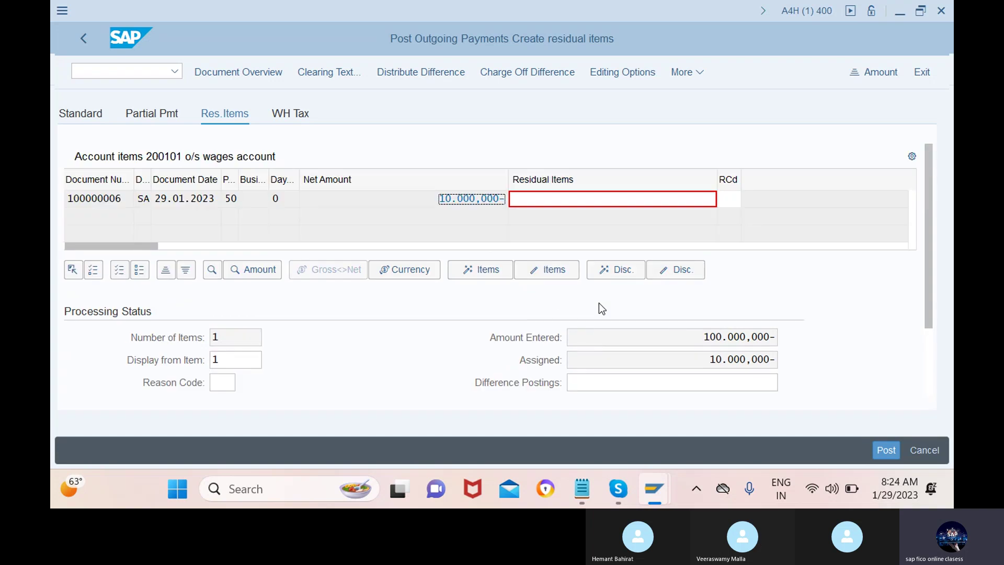
- Deactivate and reactivate the wages open item as a partial payment, checking the not assigned amount each time
click(164, 118)
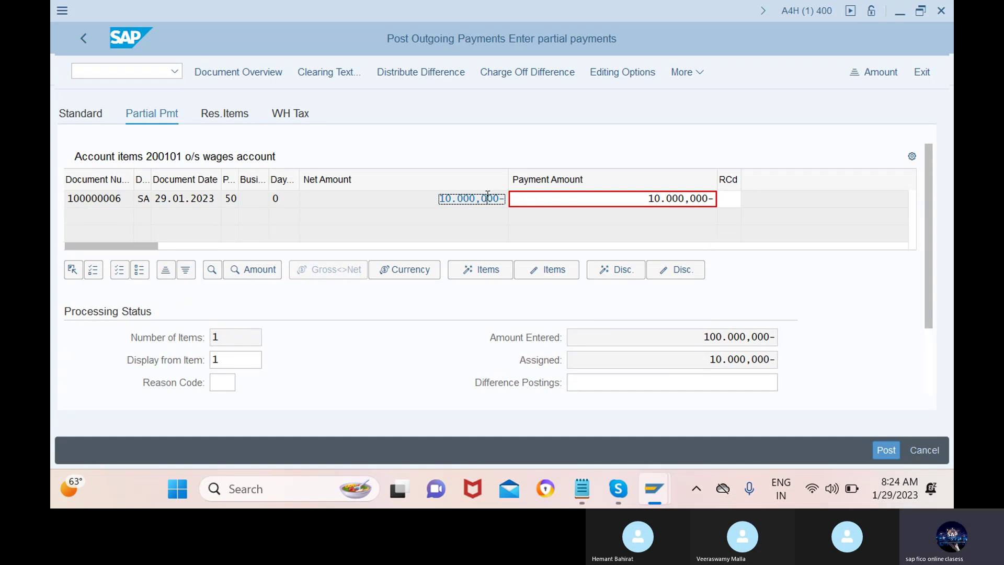
double_click(405, 198)
scroll(433, 320, down, 2)
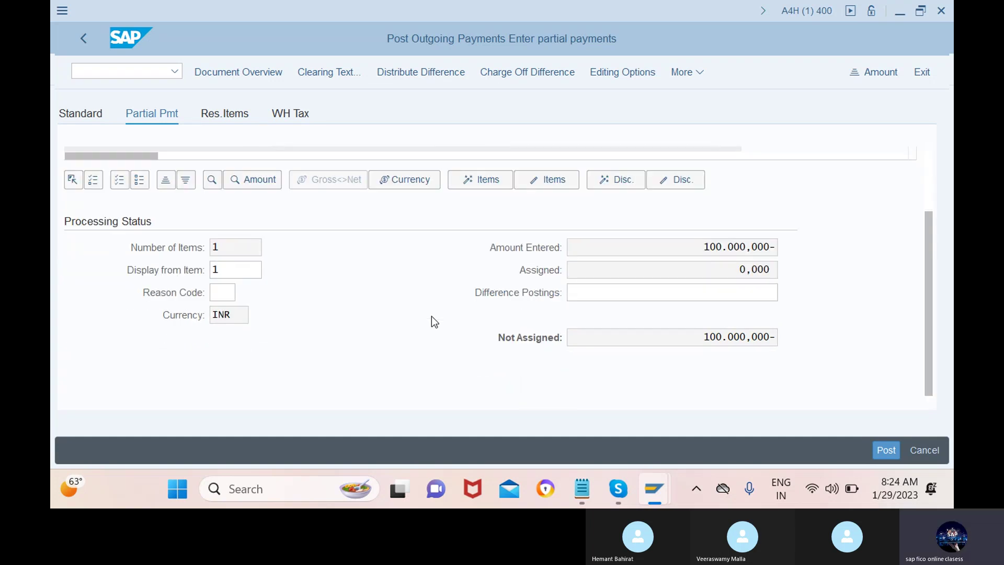
scroll(431, 315, up, 2)
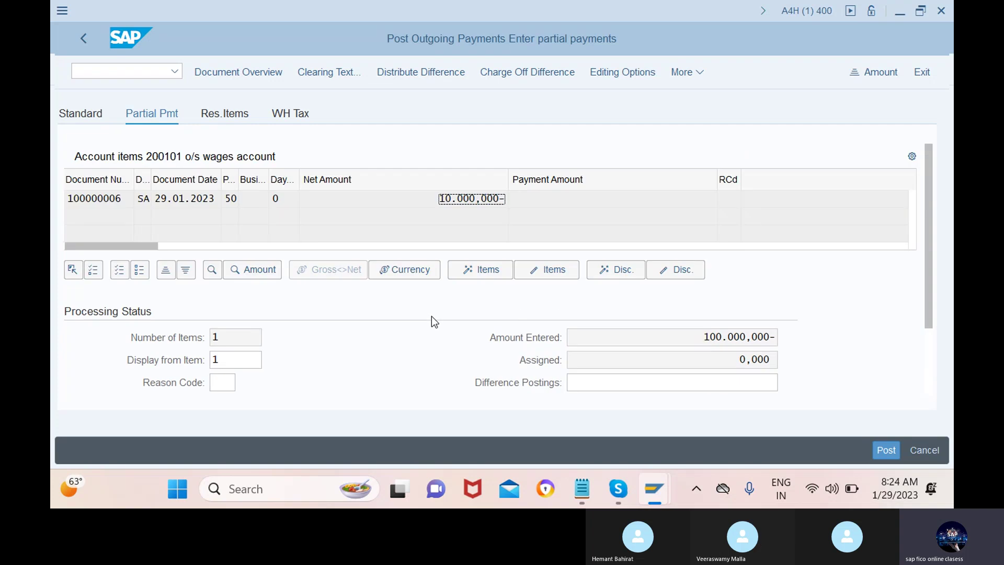
double_click(478, 197)
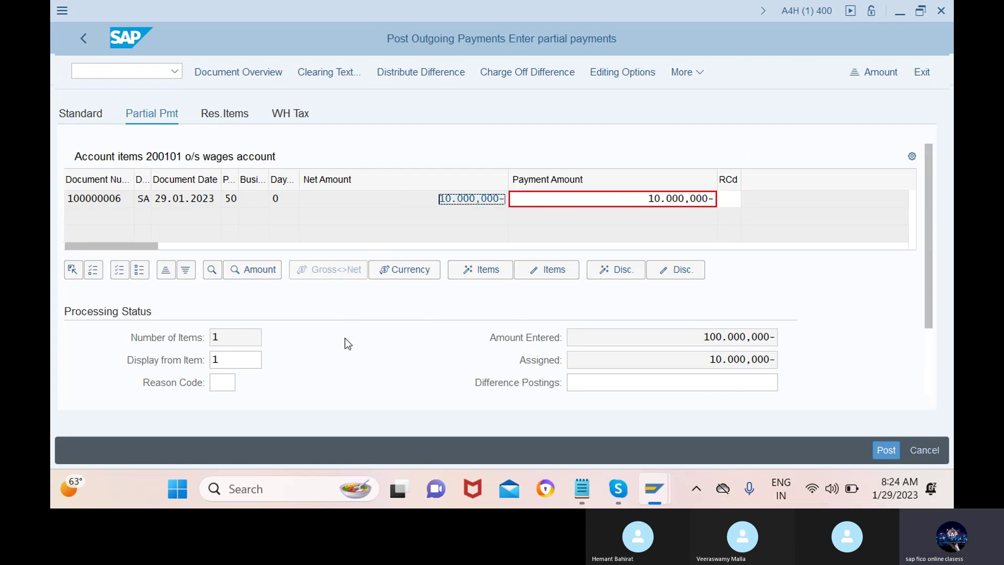
scroll(344, 338, down, 2)
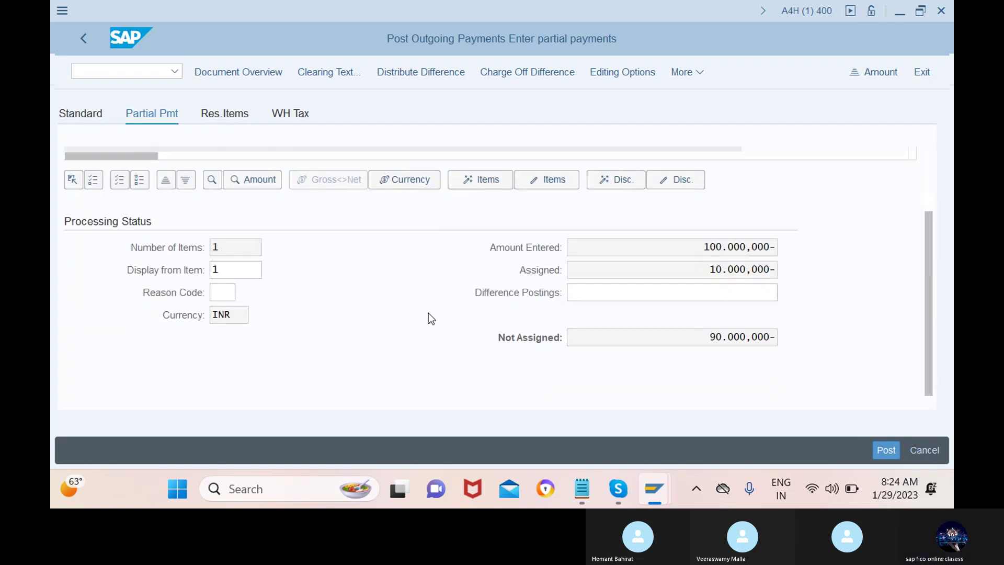
scroll(428, 313, up, 2)
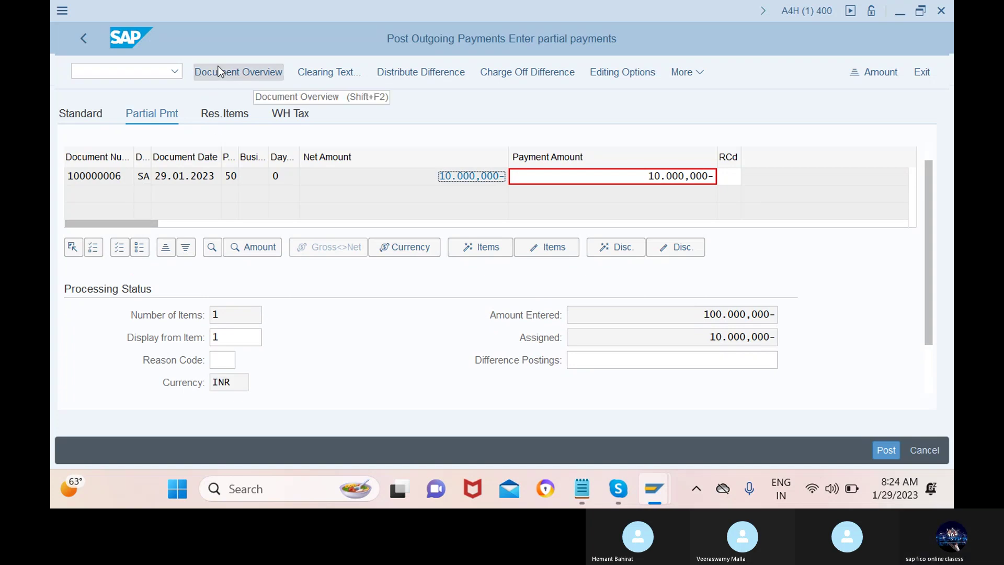
- Try to post the payment from the document overview, and enter 100.000,000- as the wages item's partial payment amount
click(239, 73)
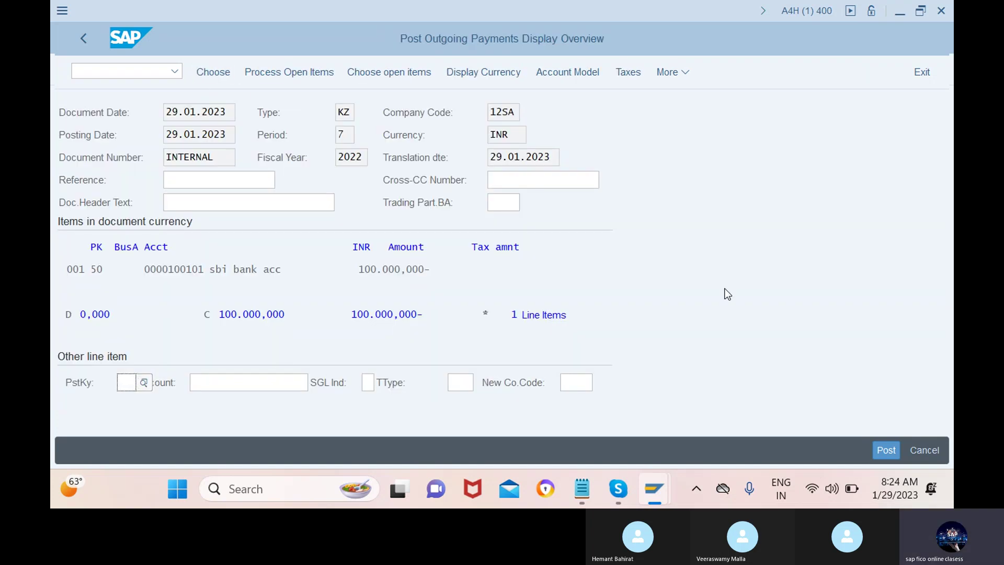
click(889, 447)
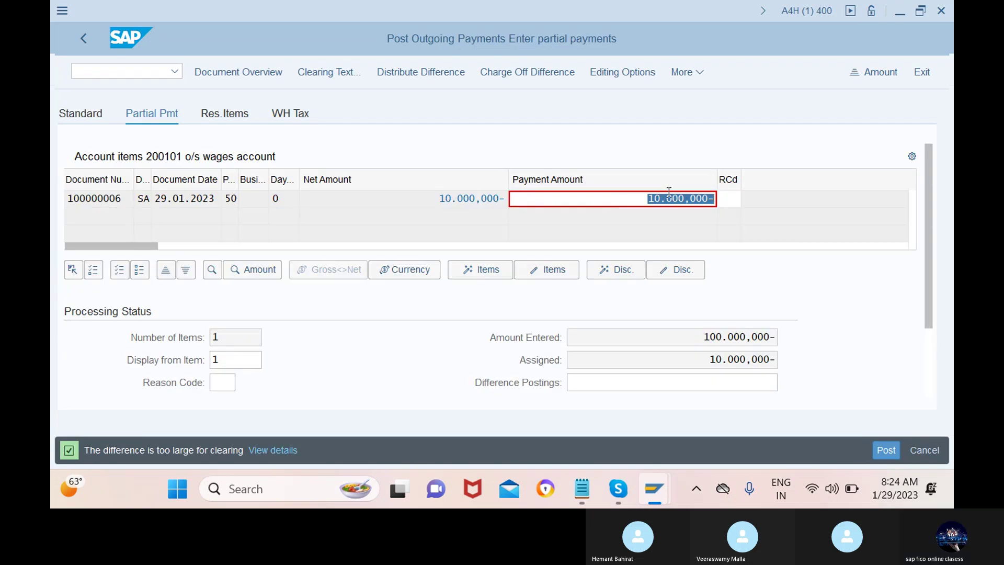
text(100.000,000-)
key(Return)
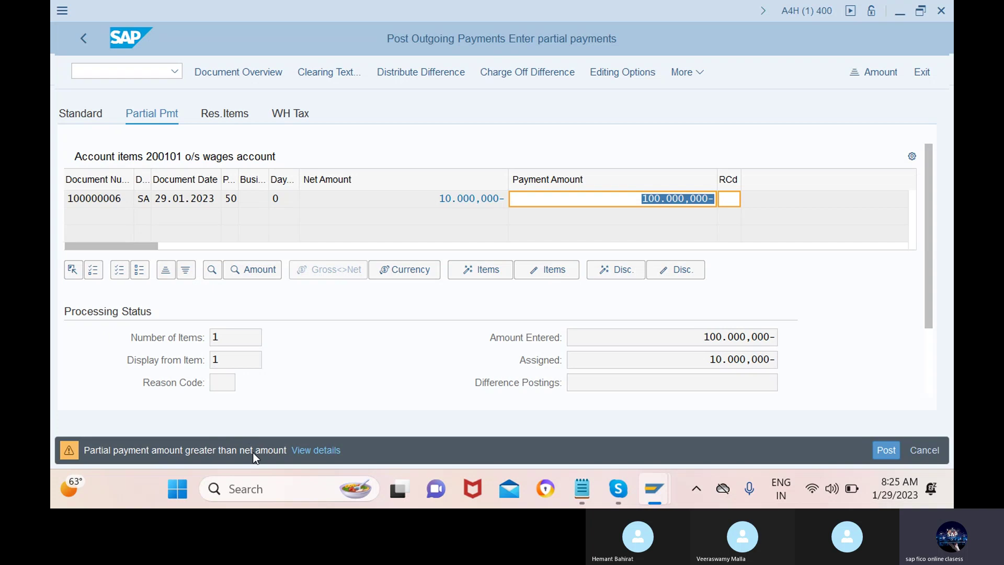
scroll(471, 356, down, 3)
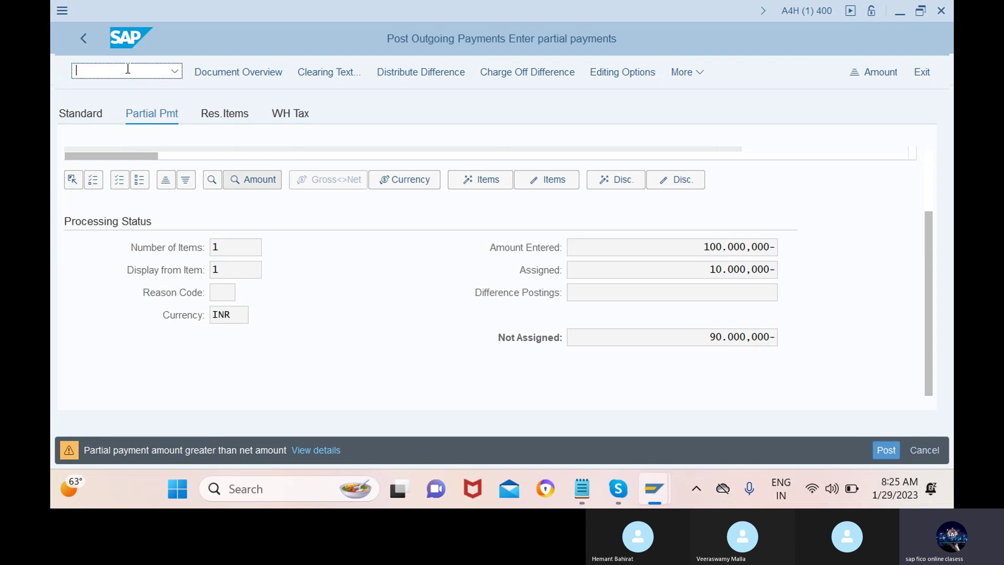
- Restart transaction F-07 and set the document date to 29.01.2023 and the document type to SA
text(/nf-07)
key(Return)
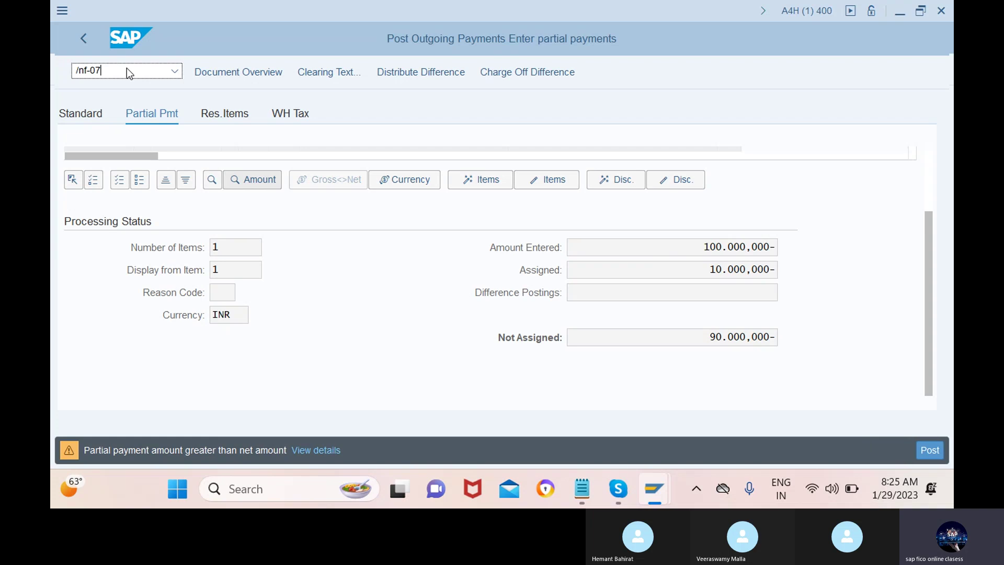
click(249, 112)
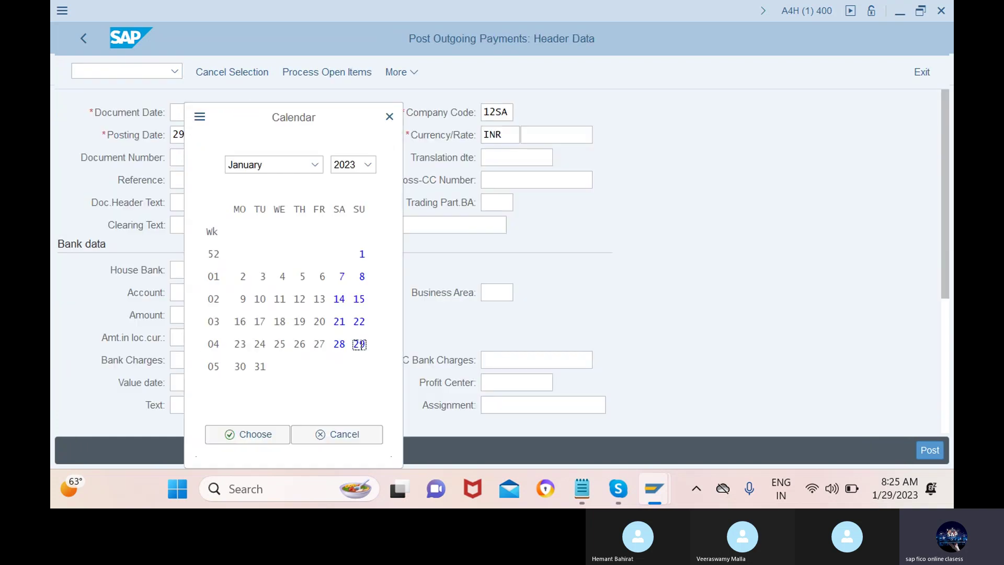
click(252, 433)
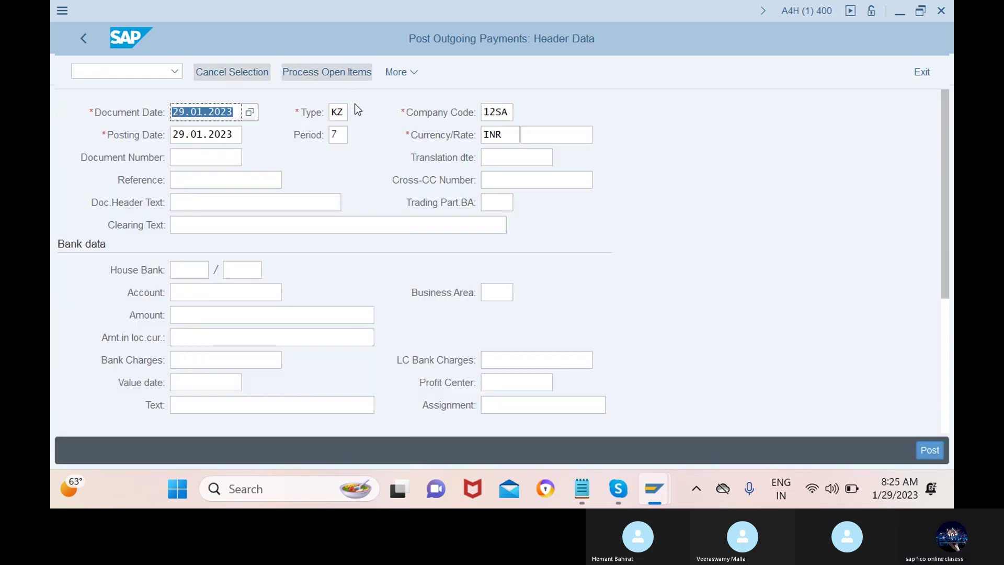
double_click(348, 113)
text(s)
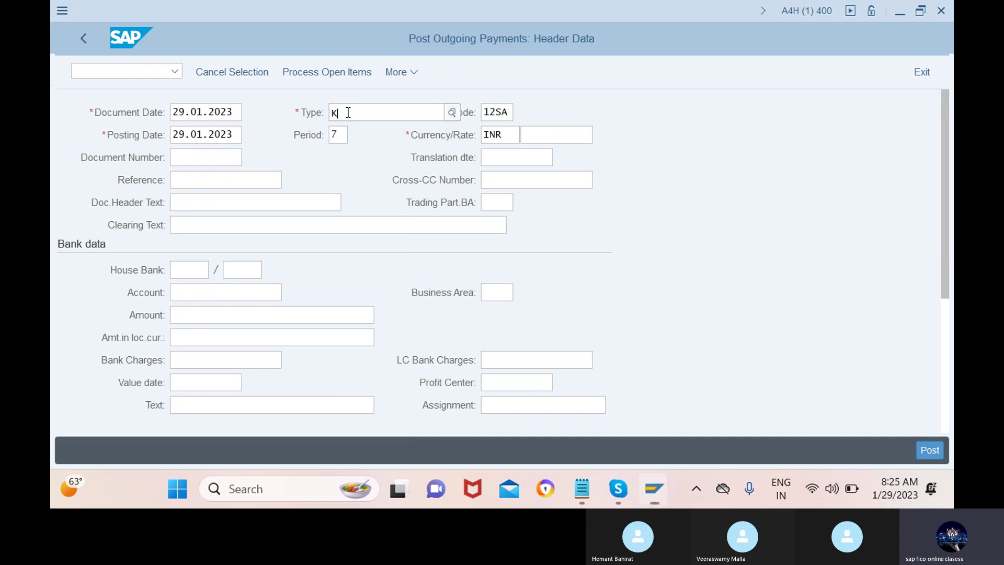
text(a)
click(506, 112)
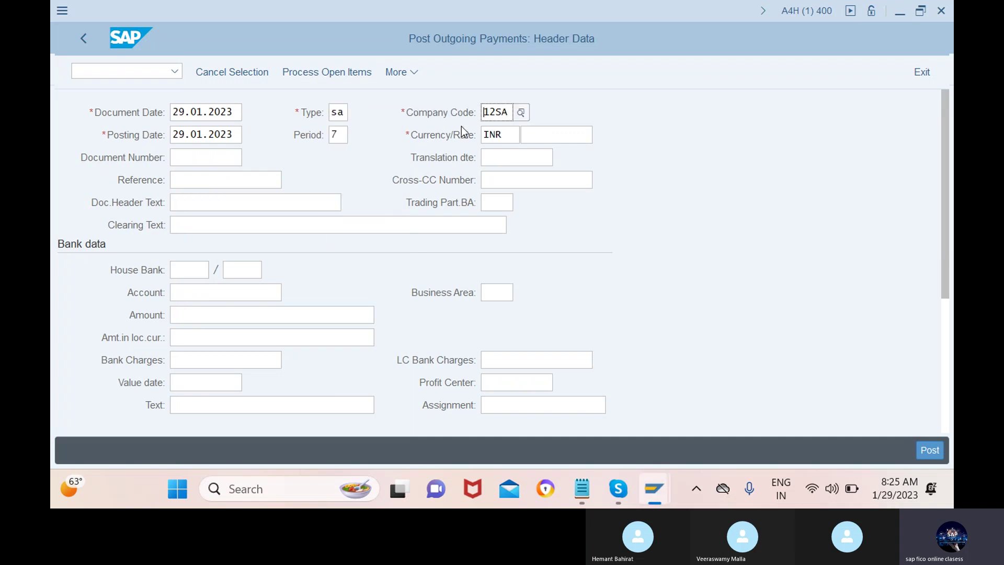
- Set the bank data account to sbi bank acc (100101) and the payment amount to 10000
click(210, 288)
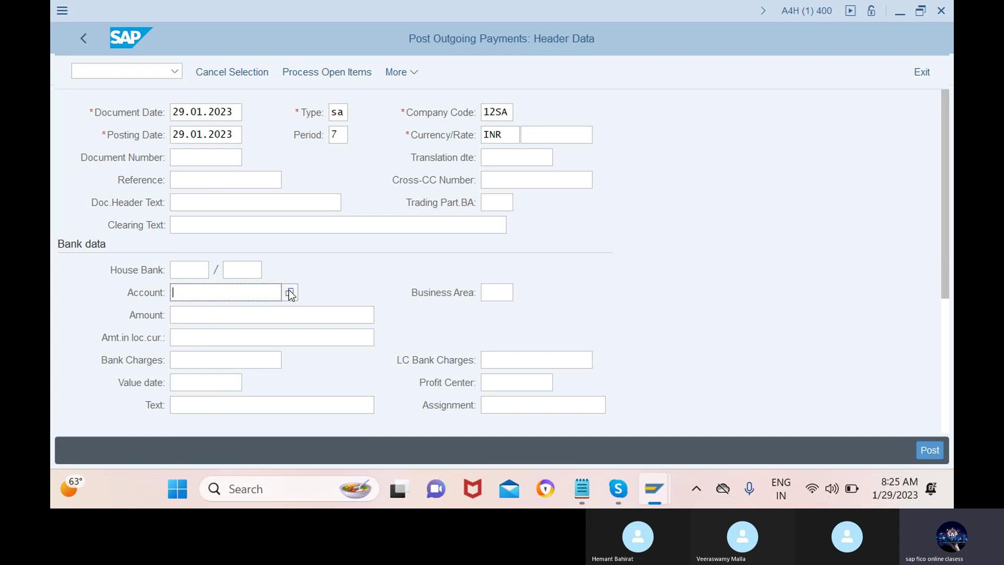
click(289, 291)
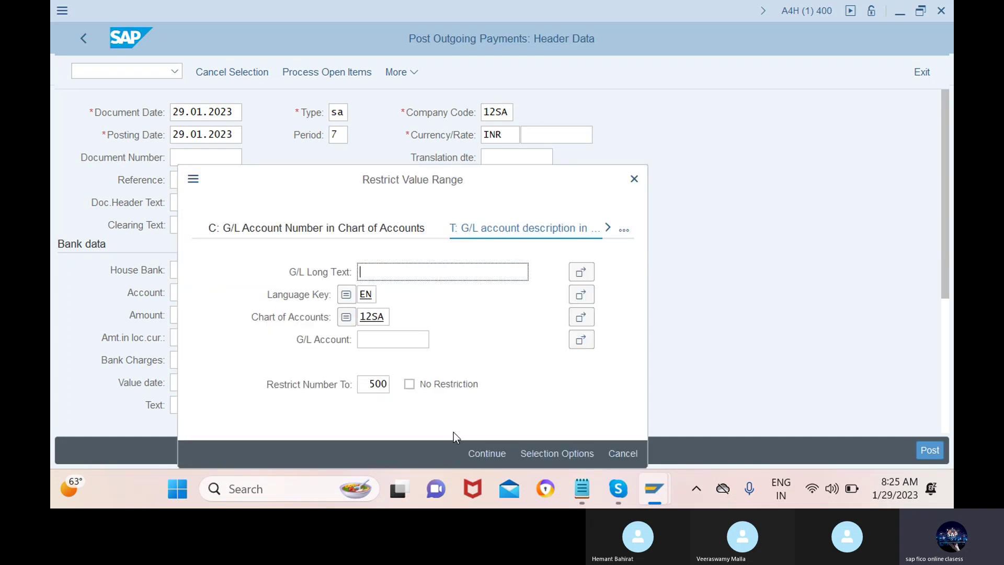
click(487, 453)
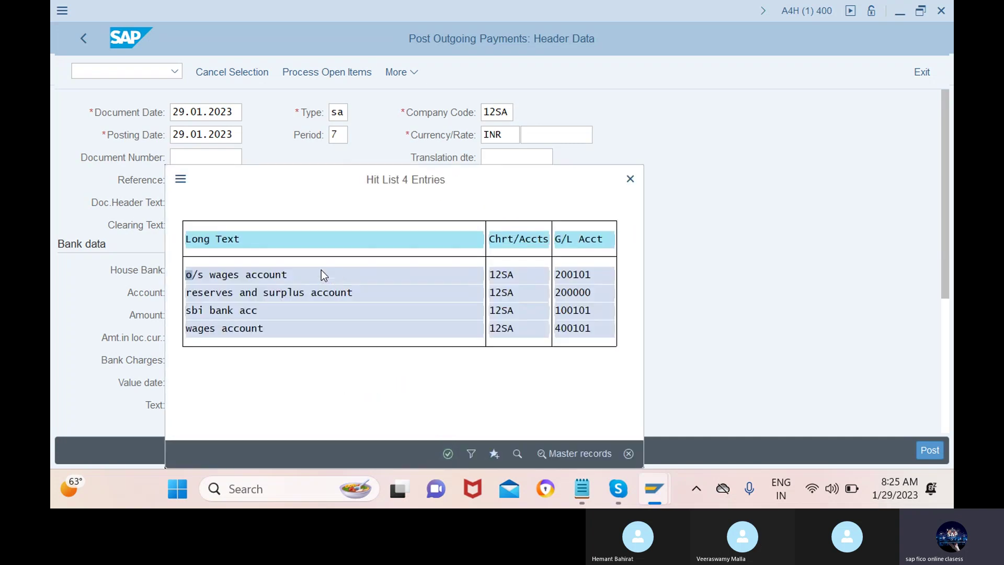
click(449, 453)
click(273, 314)
text(1)
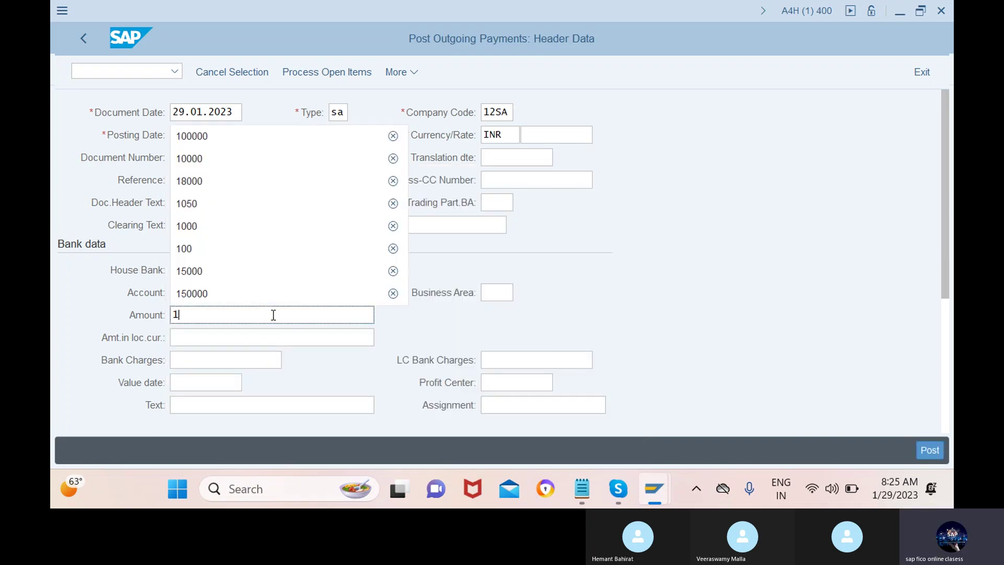
text(0000)
click(346, 263)
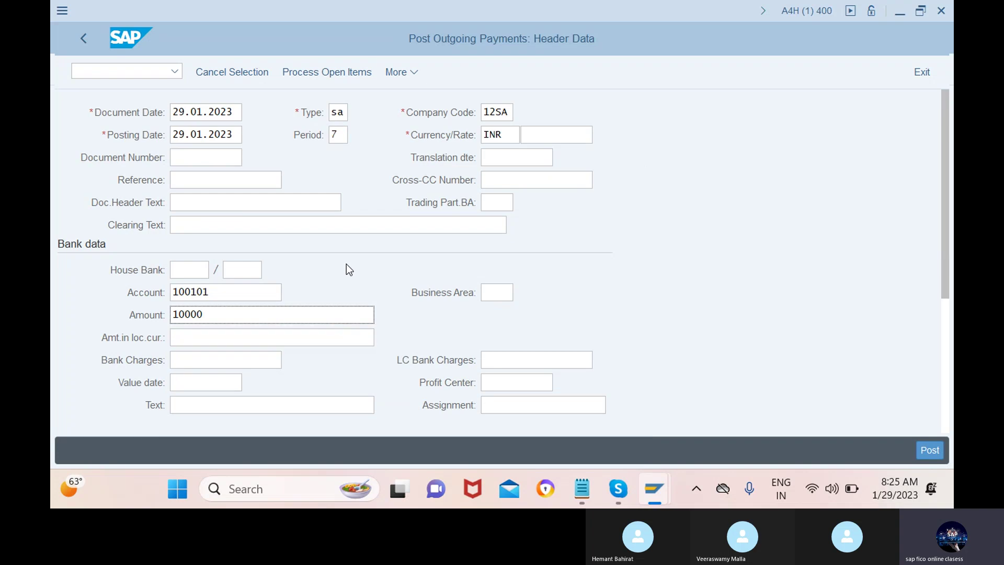
- Set the payment's value date to 29.01.2023 and its text to "wages paid"
scroll(348, 369, down, 3)
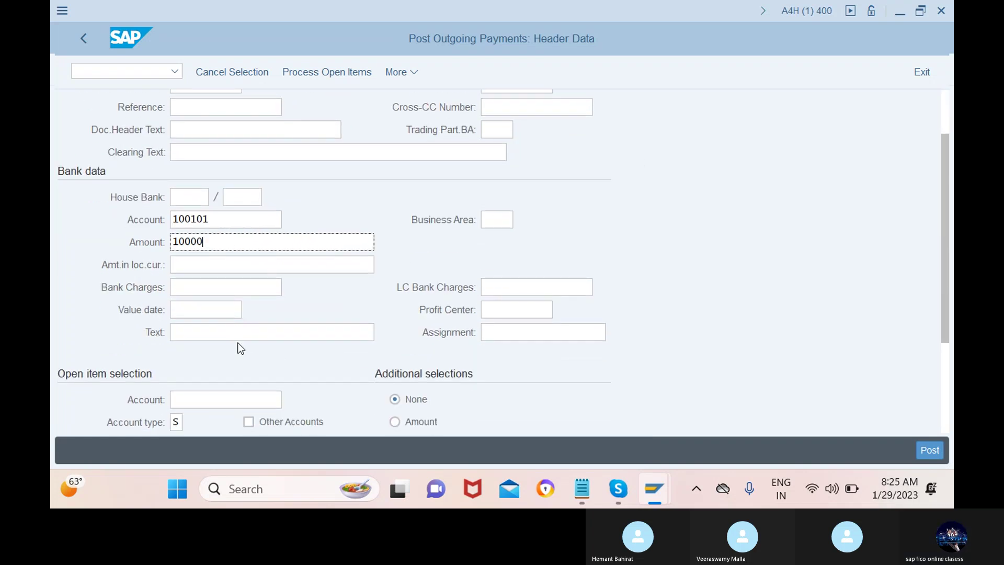
click(214, 309)
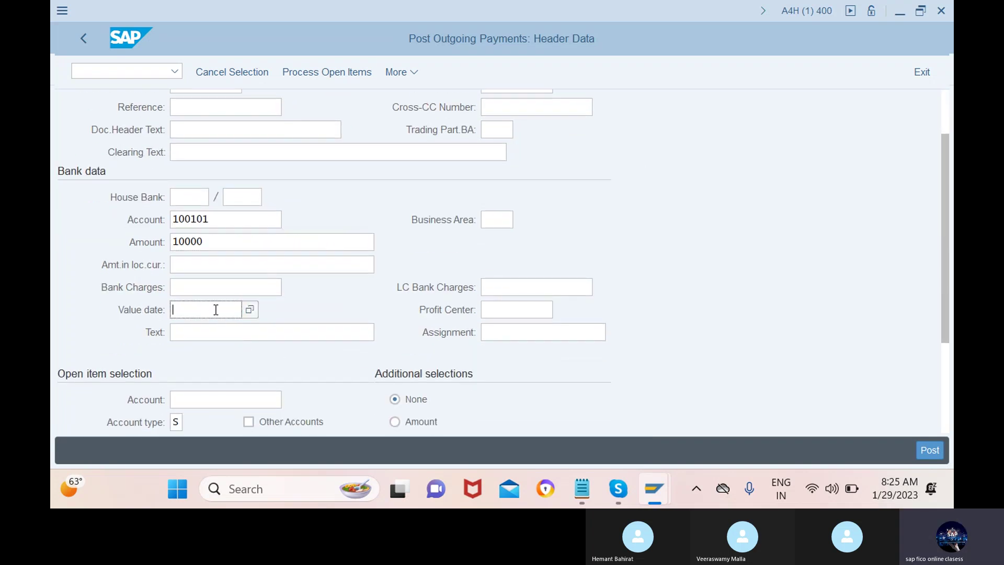
click(256, 308)
click(248, 434)
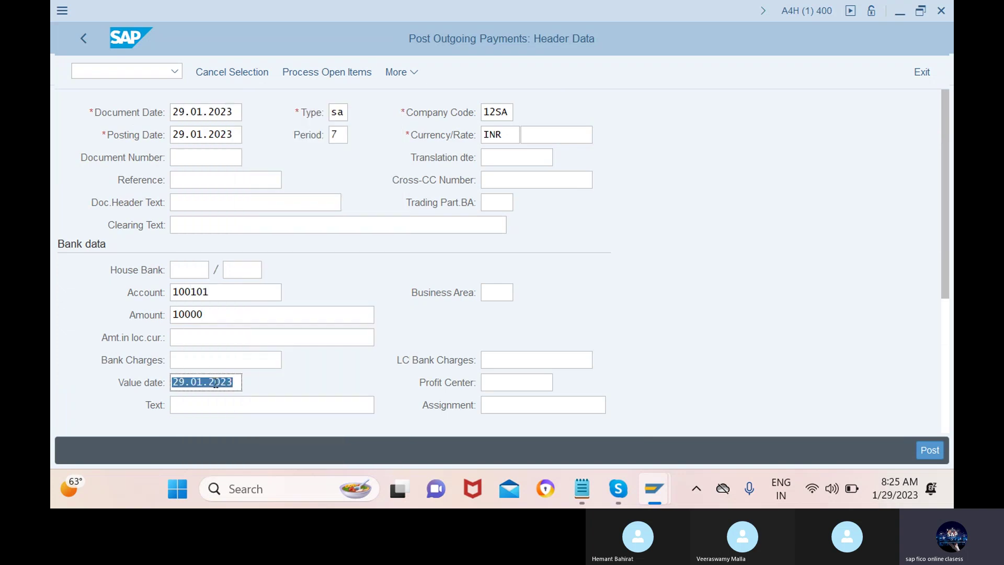
click(281, 405)
text(w)
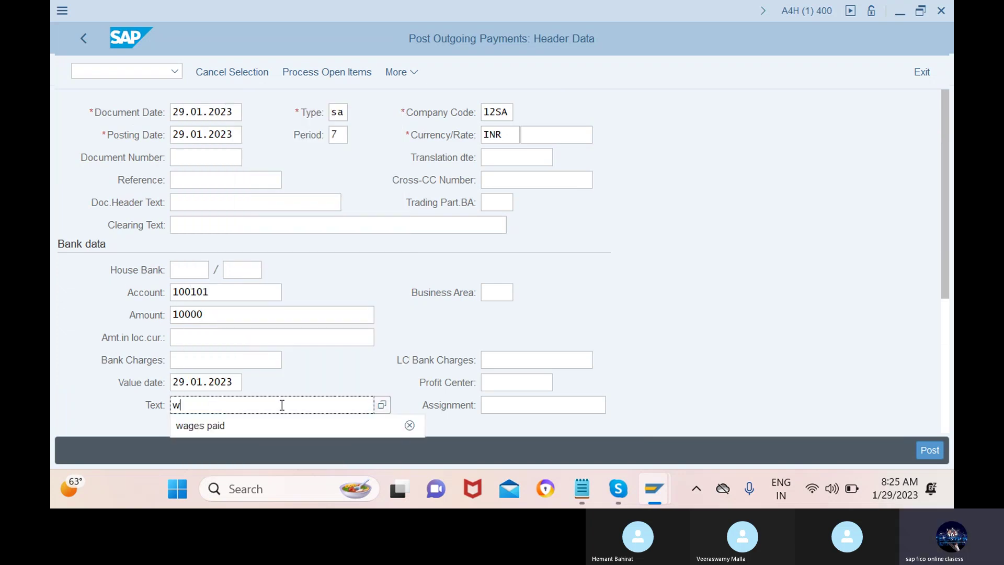
click(246, 428)
- Choose the o/s wages account (200101) for the open item selection and post the outgoing payment
scroll(330, 388, down, 4)
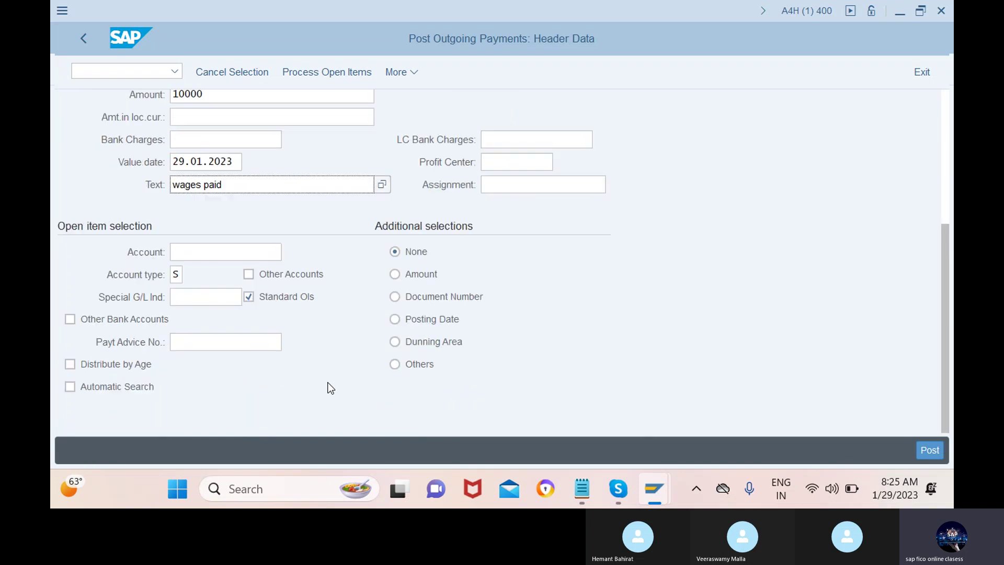
click(238, 252)
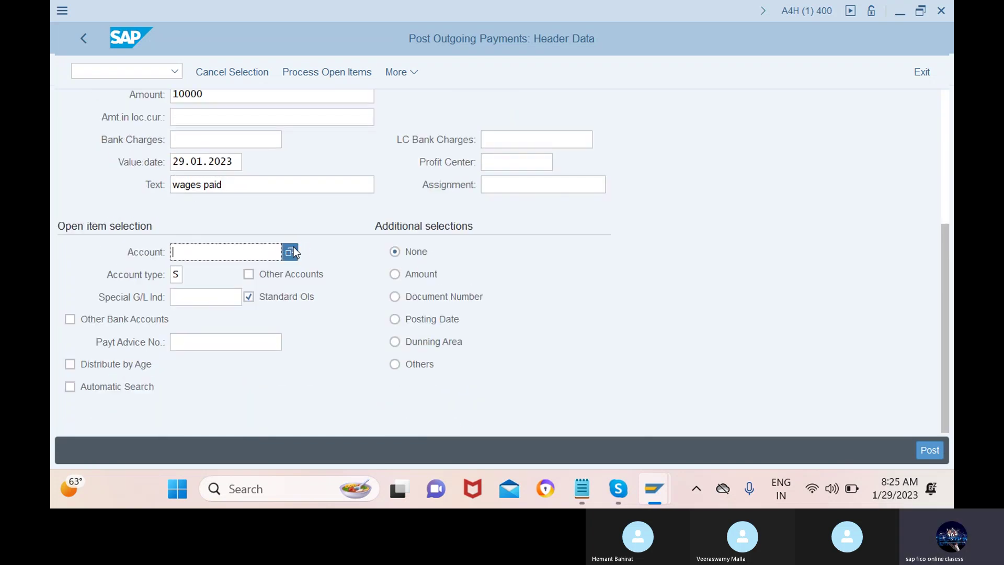
click(290, 252)
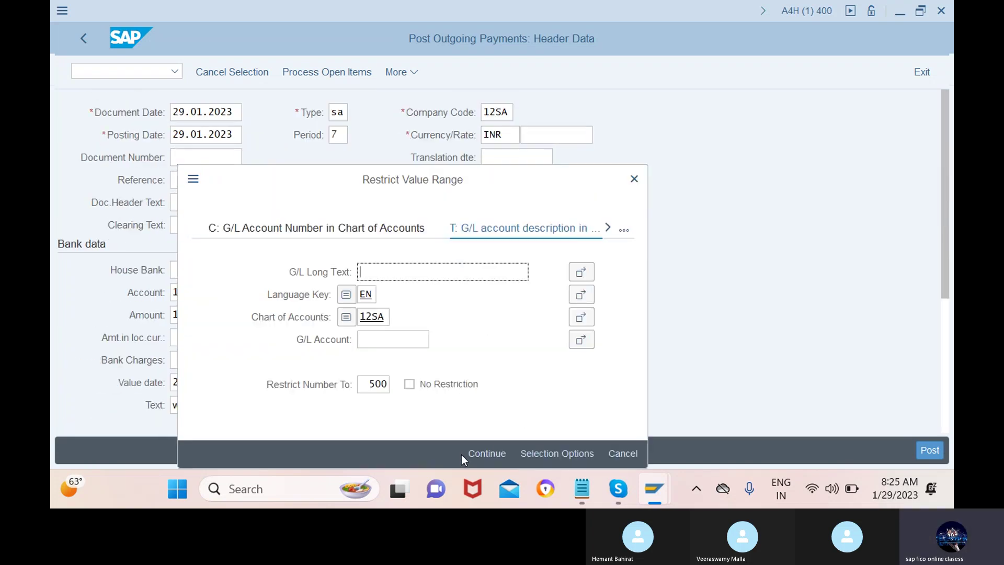
click(487, 453)
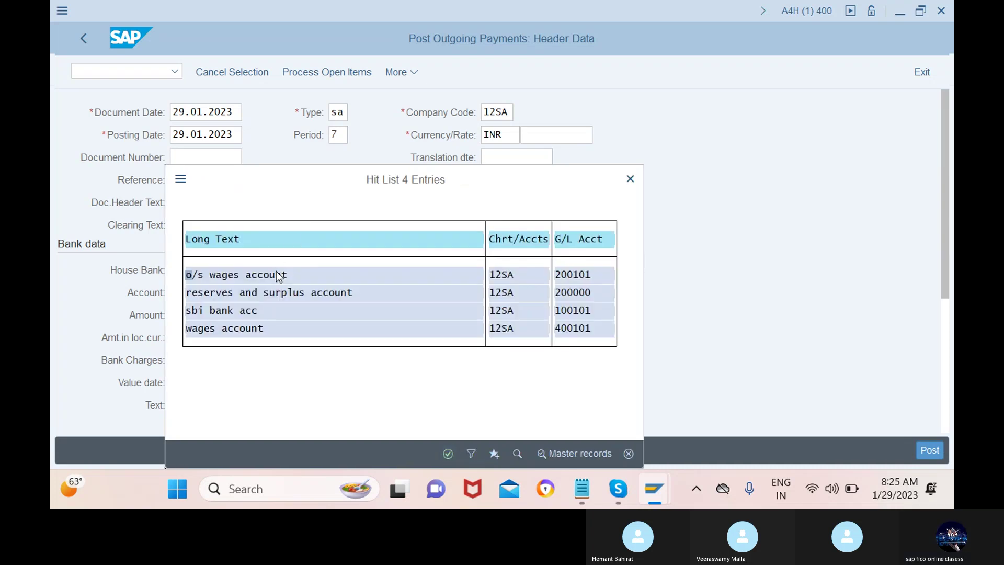
click(448, 453)
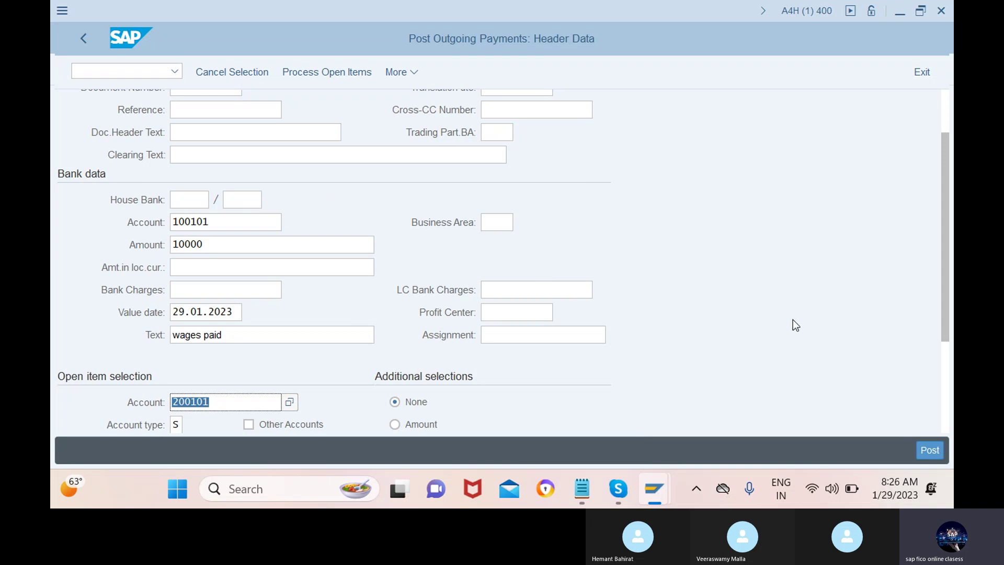
click(930, 450)
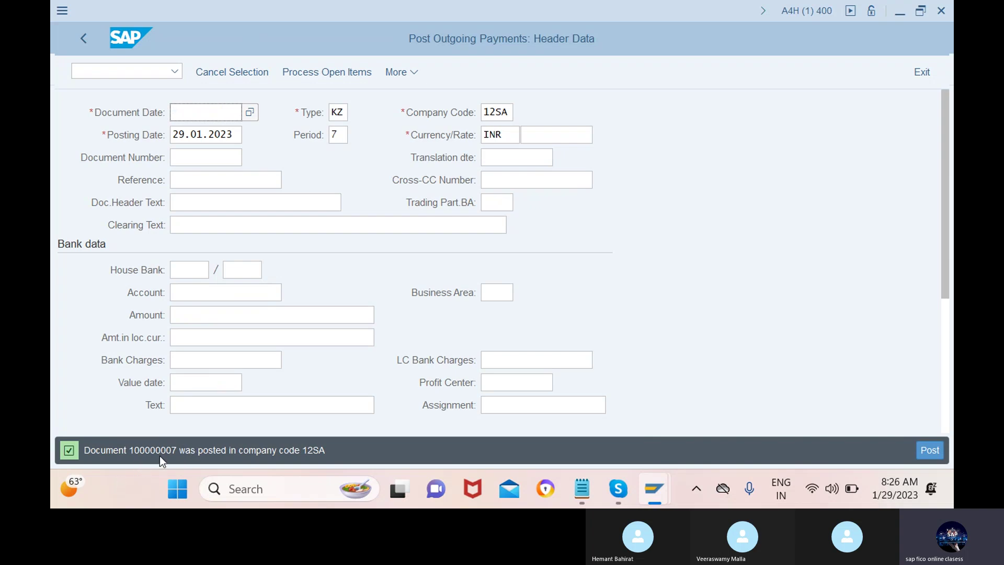
- Display the newly posted payment document in transaction FB03 for company code 12SA and fiscal year 2022
click(117, 68)
text(fb03)
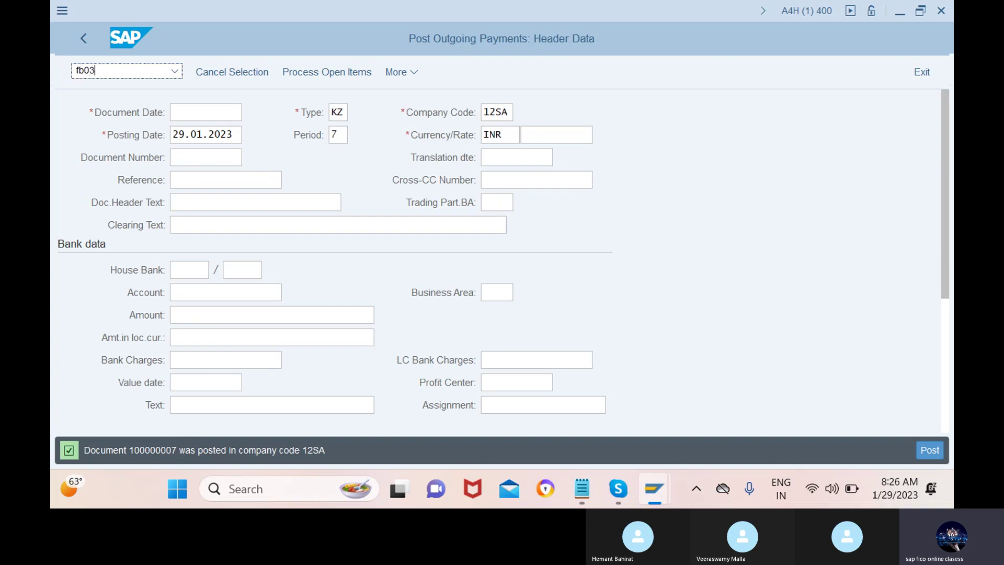
click(77, 70)
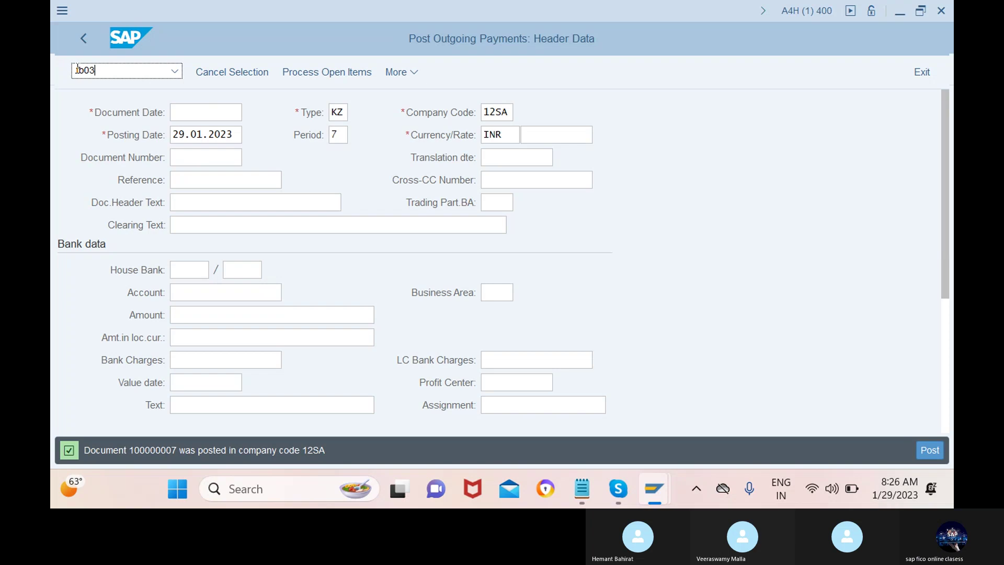
text(/n)
key(Return)
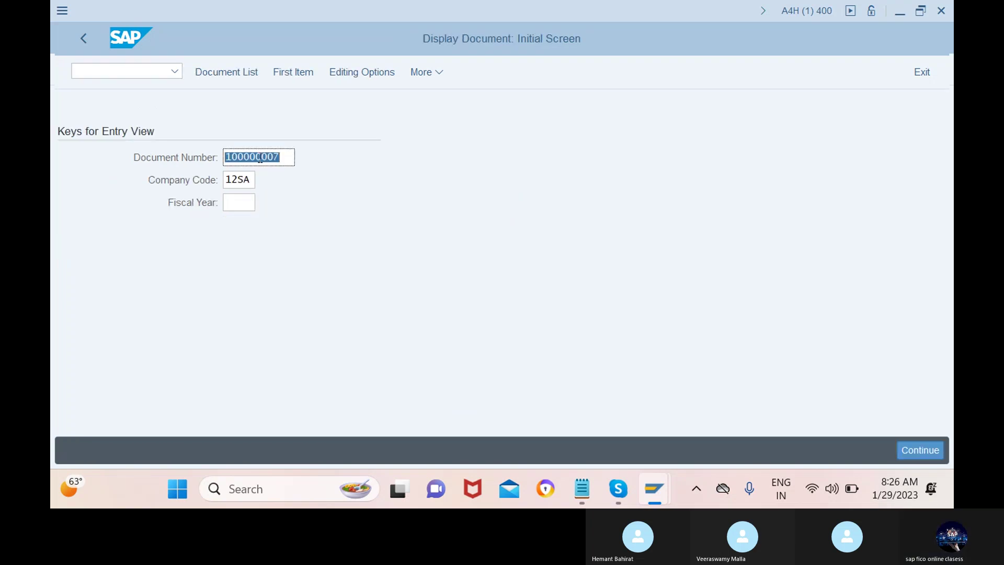
click(239, 203)
text(20)
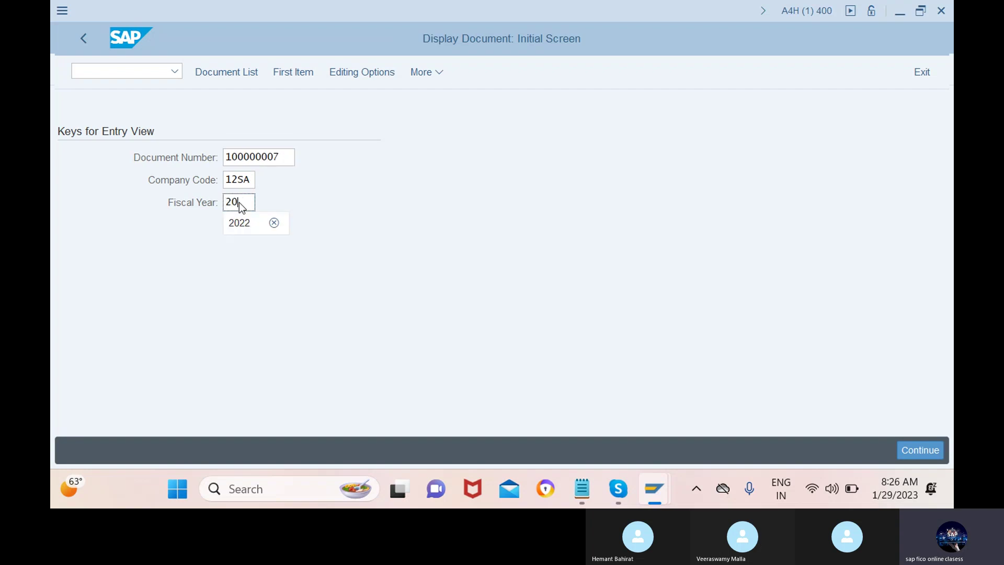
text(22)
click(259, 157)
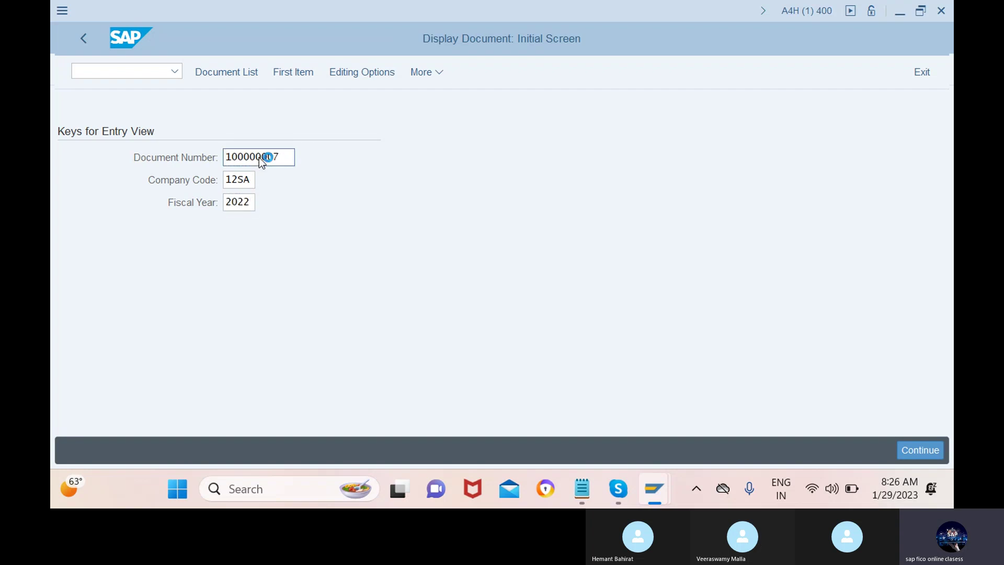
key(Return)
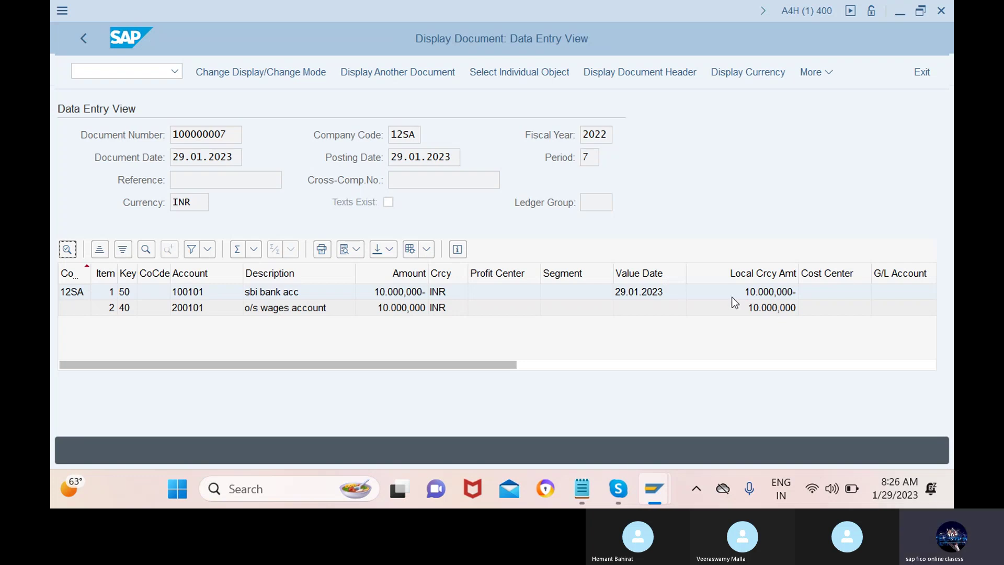
- Run transaction FBL3N for all items of every G/L account in company code 12SA and examine the SBI bank line items
click(145, 72)
text(/n)
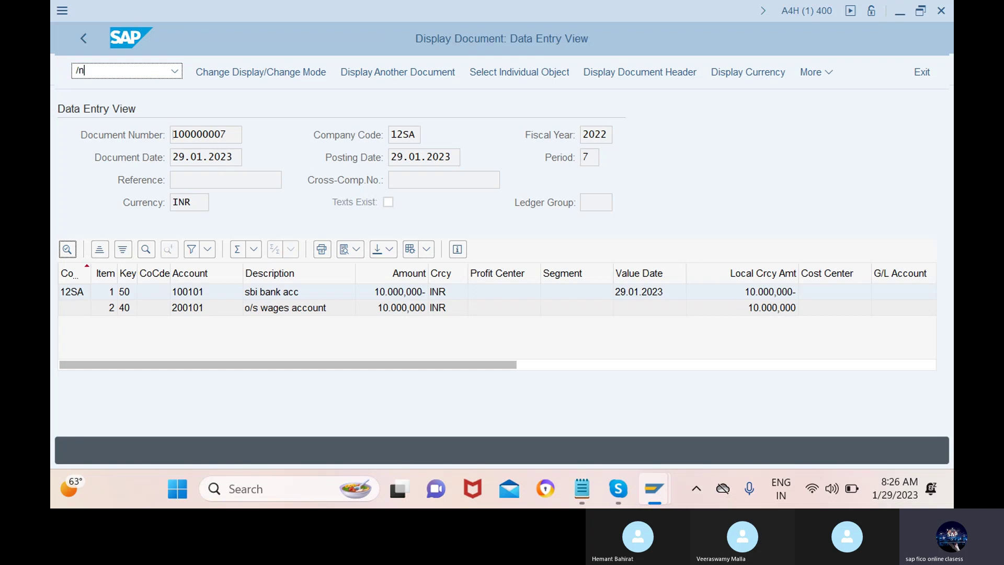
text(fbl3n)
key(Return)
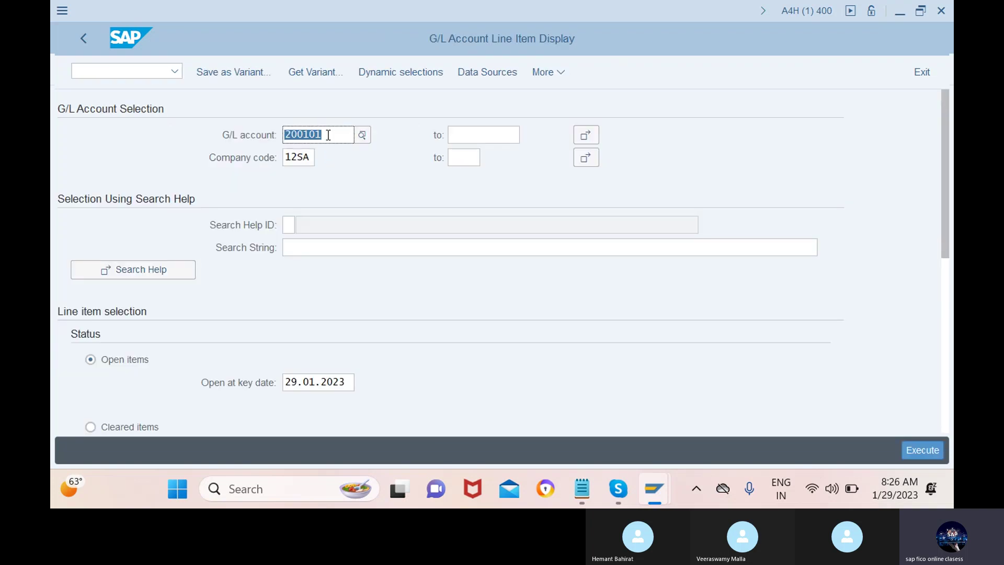
key(Delete)
scroll(326, 262, down, 3)
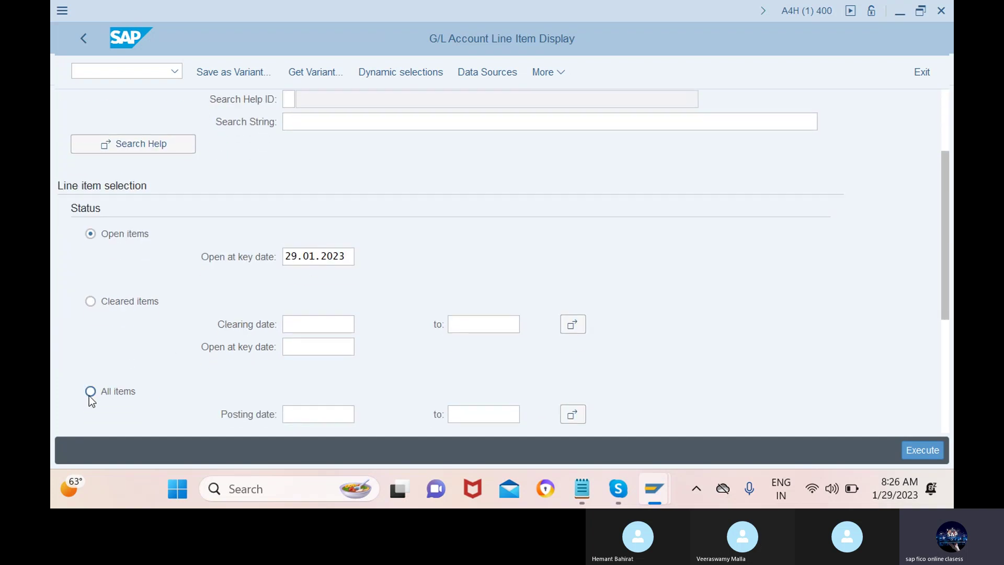
click(91, 393)
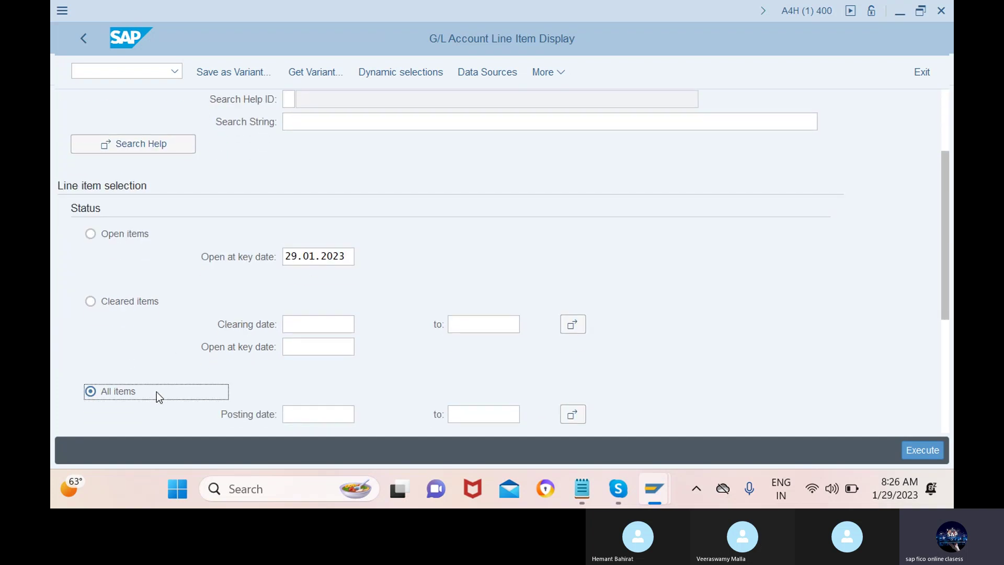
click(924, 450)
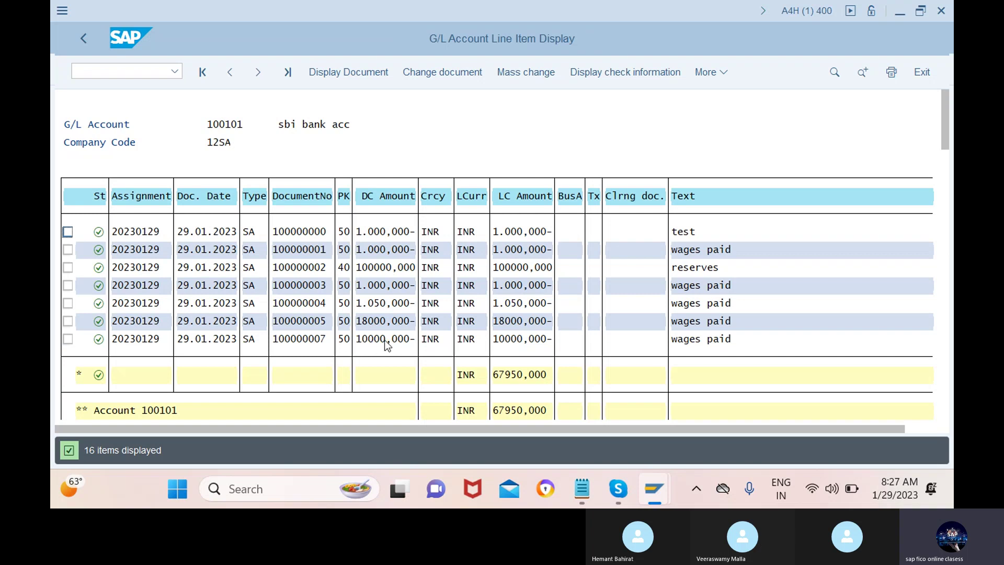
scroll(68, 235, down, 3)
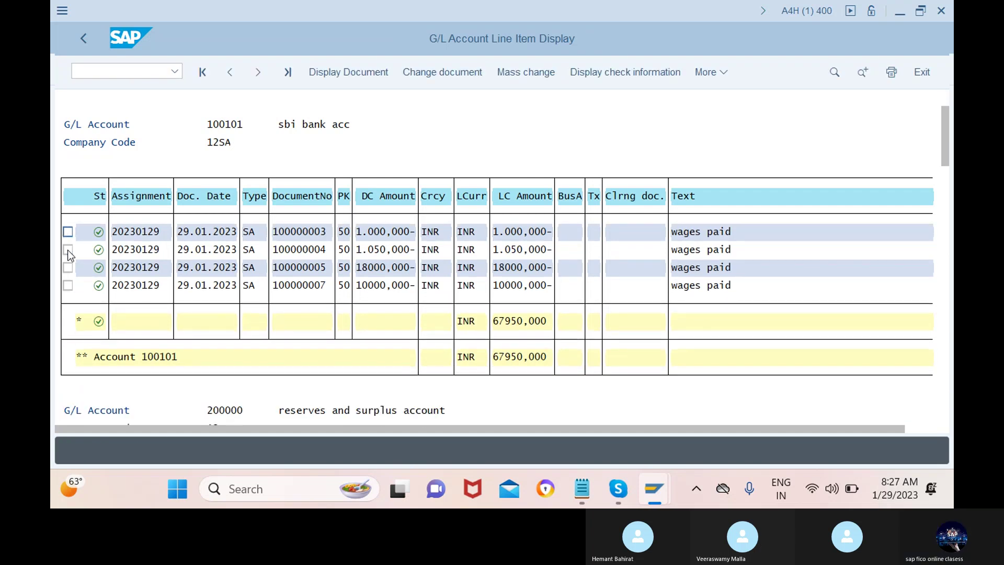
scroll(67, 250, up, 2)
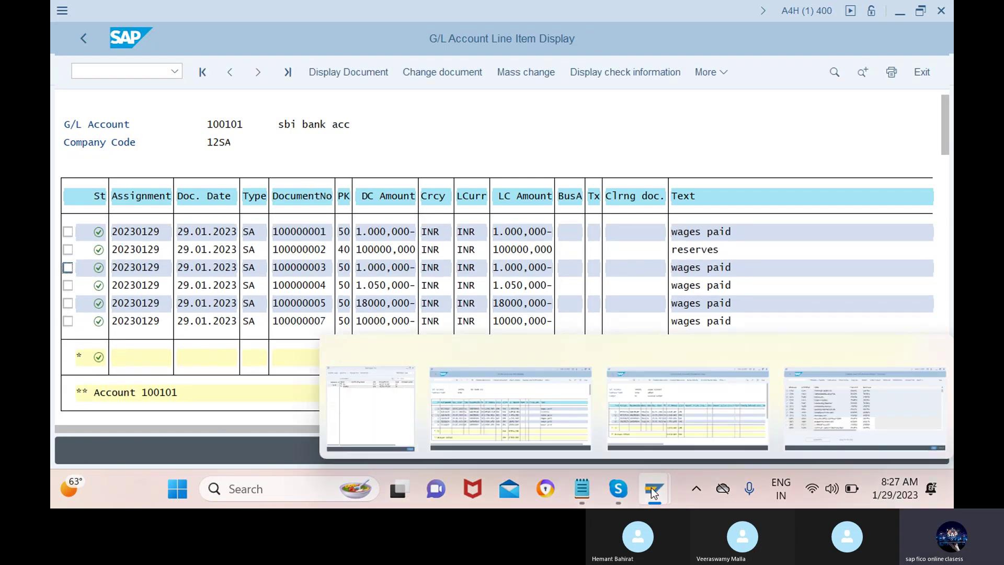
- Switch to the Skype call window
click(730, 389)
mouse_move(622, 493)
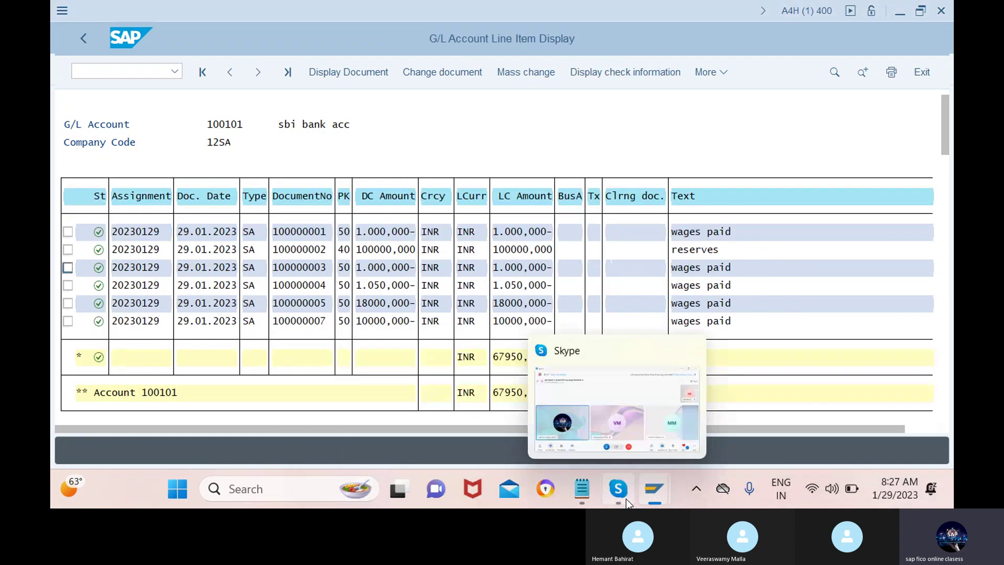
click(606, 399)
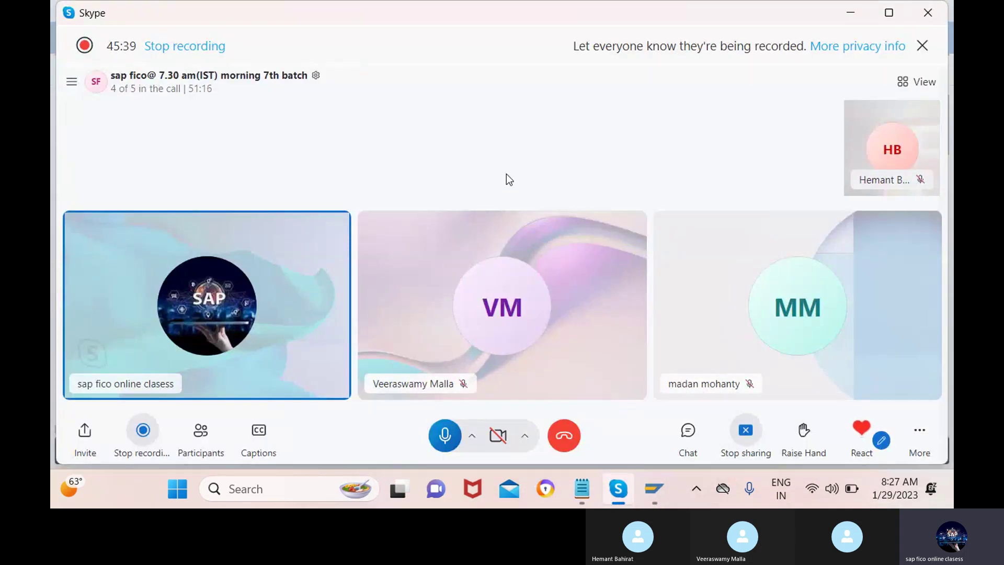